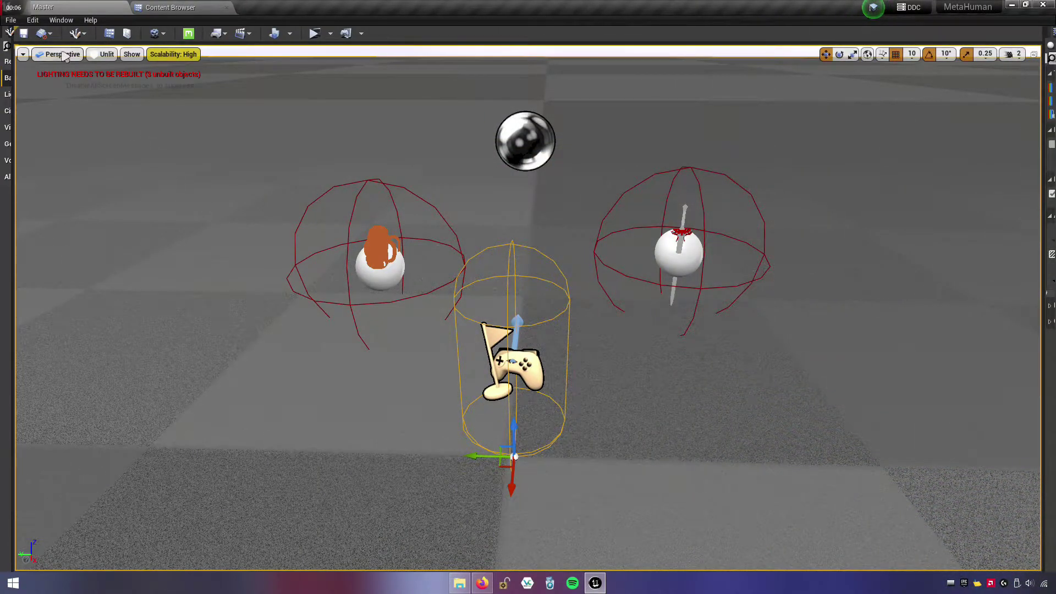
- Add an Equip action mapping bound to the Q key in Project Settings > Input, then close the settings
{"action": "left_click", "coordinate": [33, 20]}
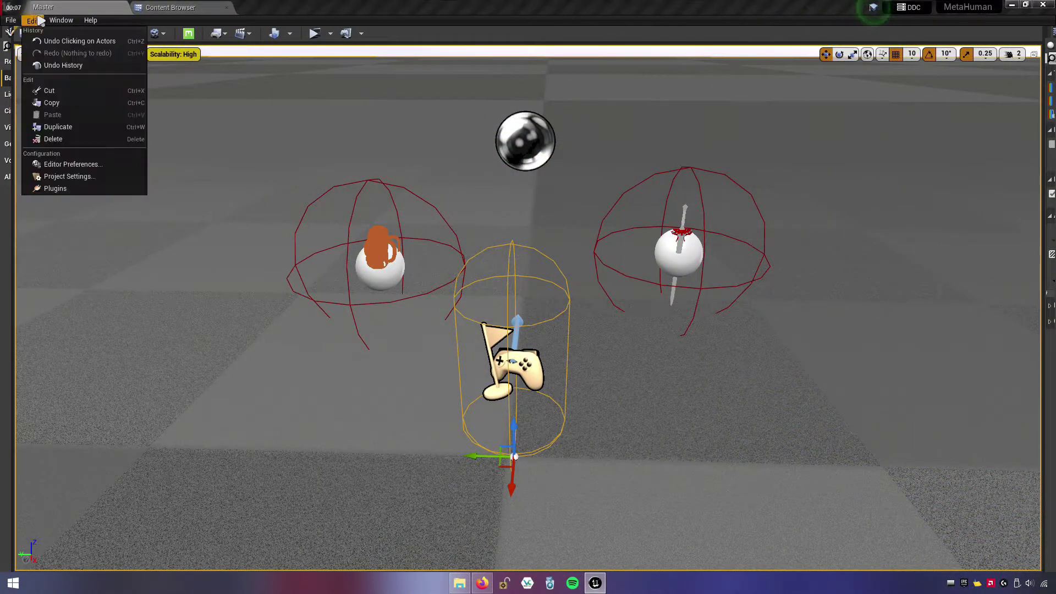
{"action": "left_click", "coordinate": [68, 177]}
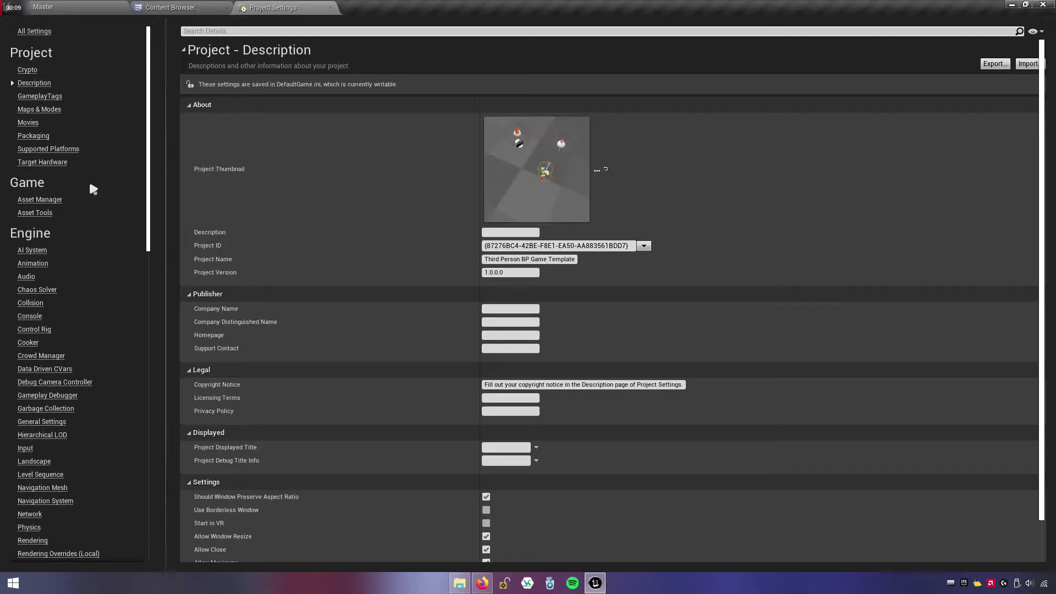
{"action": "left_click", "coordinate": [33, 450]}
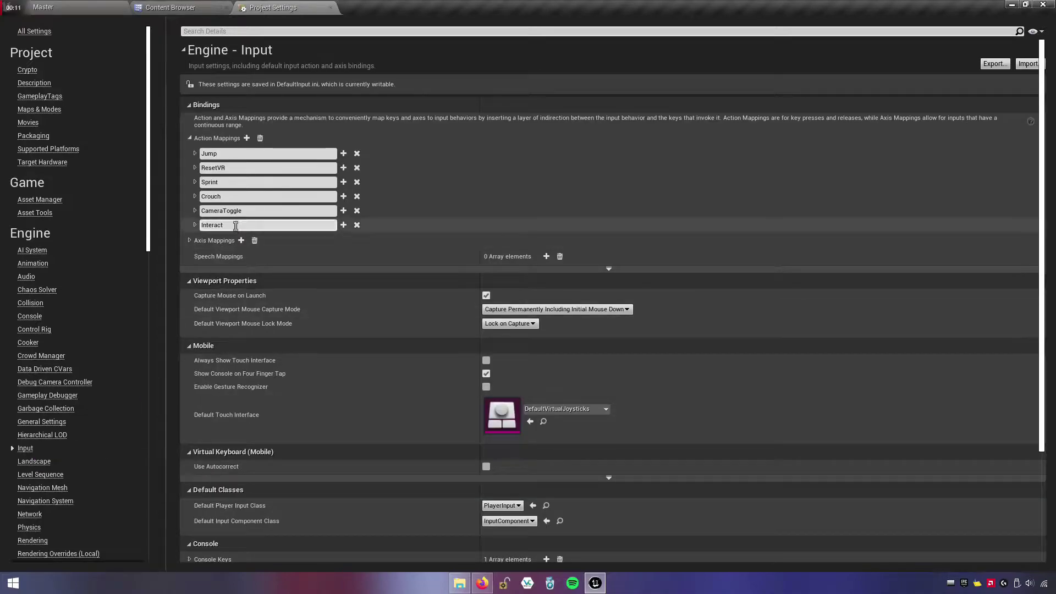
{"action": "left_click", "coordinate": [247, 138]}
{"action": "type", "text": "Equip"}
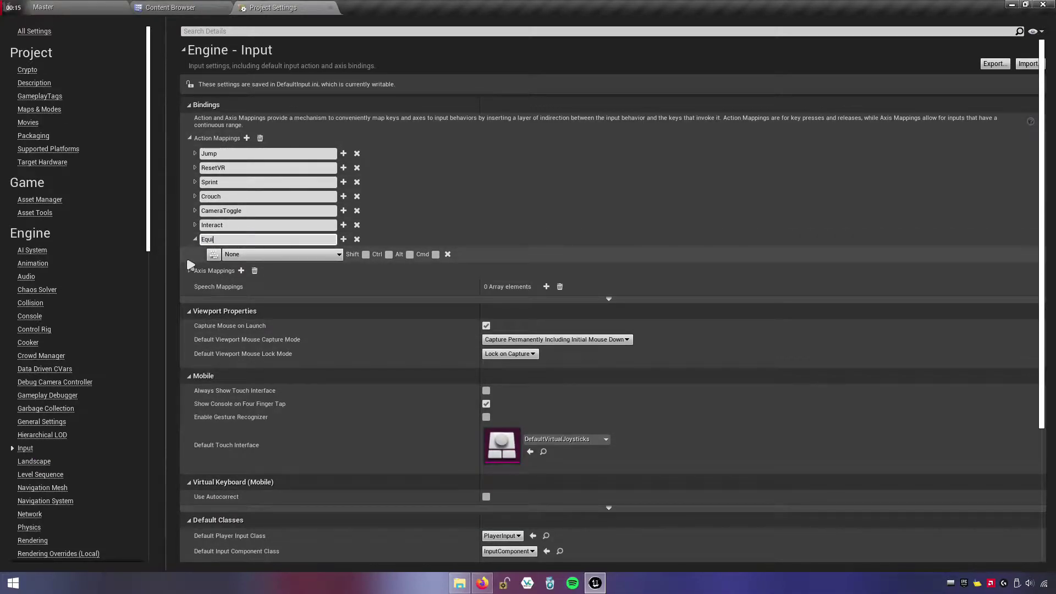
{"action": "left_click", "coordinate": [242, 255]}
{"action": "type", "text": "q"}
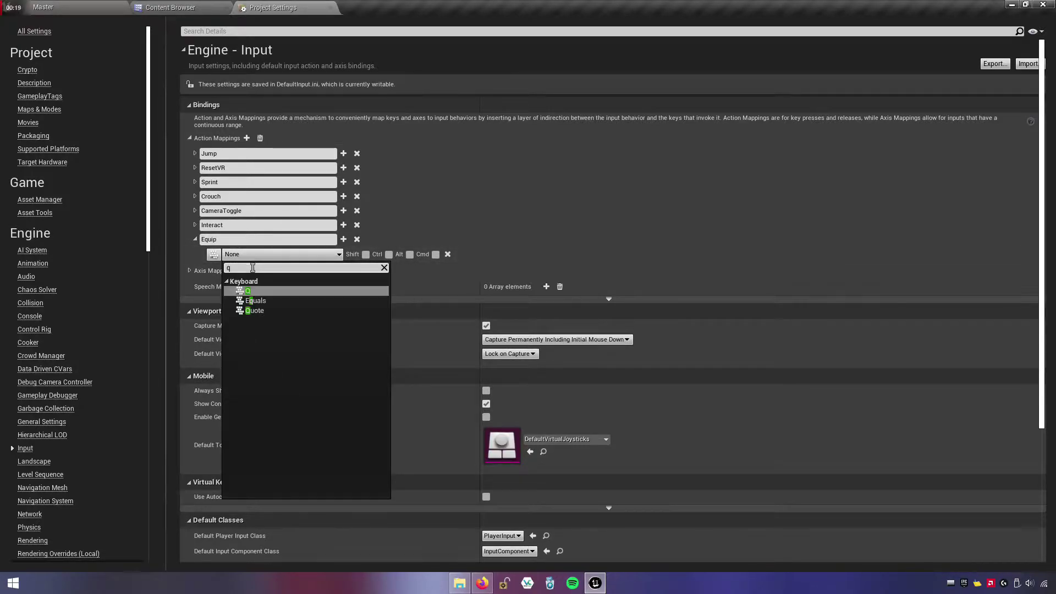
{"action": "left_click", "coordinate": [274, 291]}
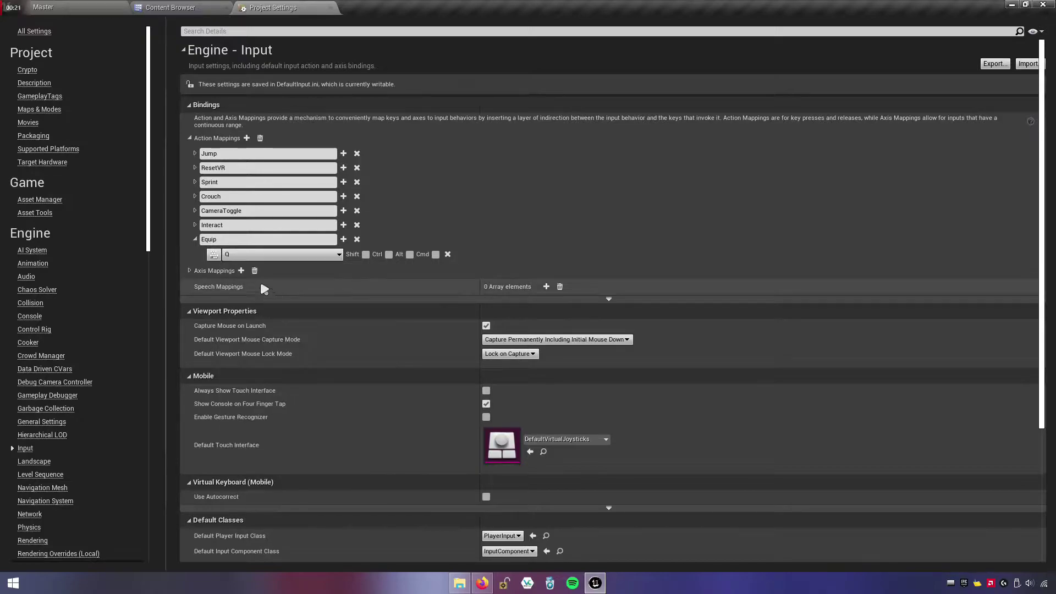
{"action": "left_click", "coordinate": [194, 240]}
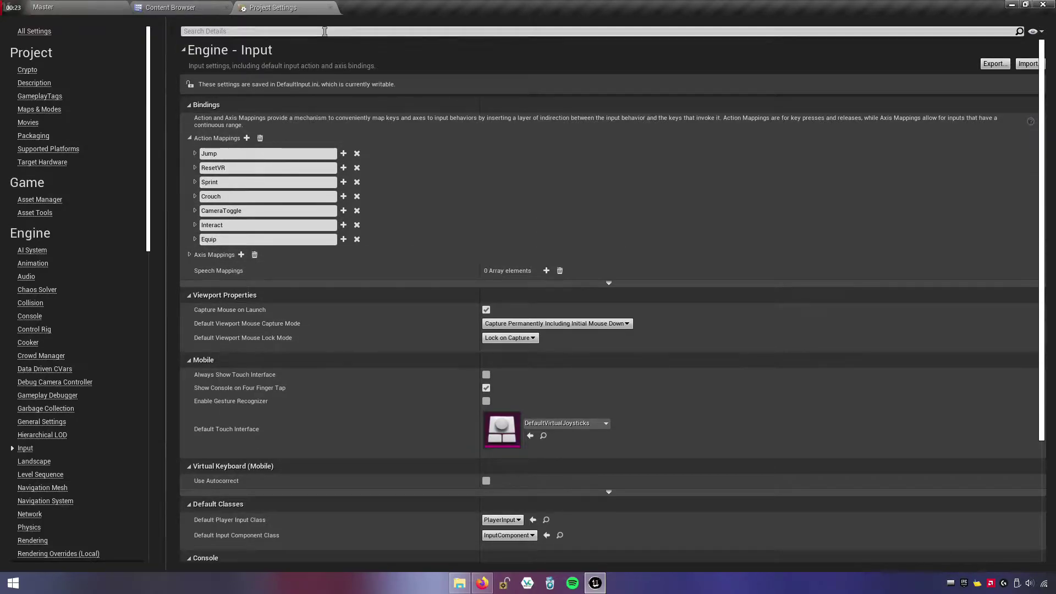
{"action": "left_click", "coordinate": [330, 9]}
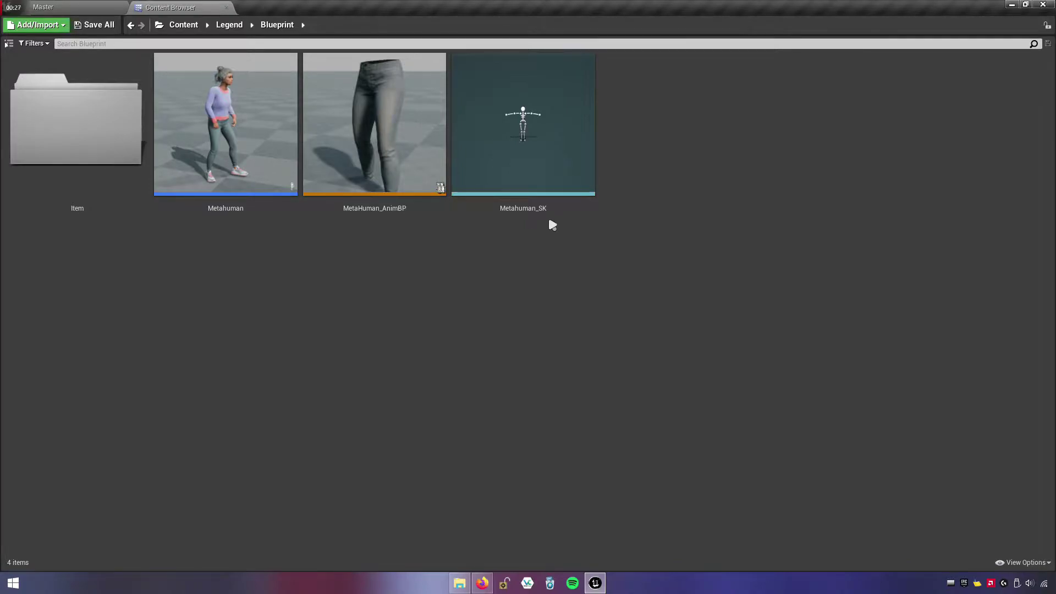
- Set Metahuman_SK's preview mesh to f_tal_nrw_body_preview and apply it to the asset
{"action": "double_click", "coordinate": [561, 206]}
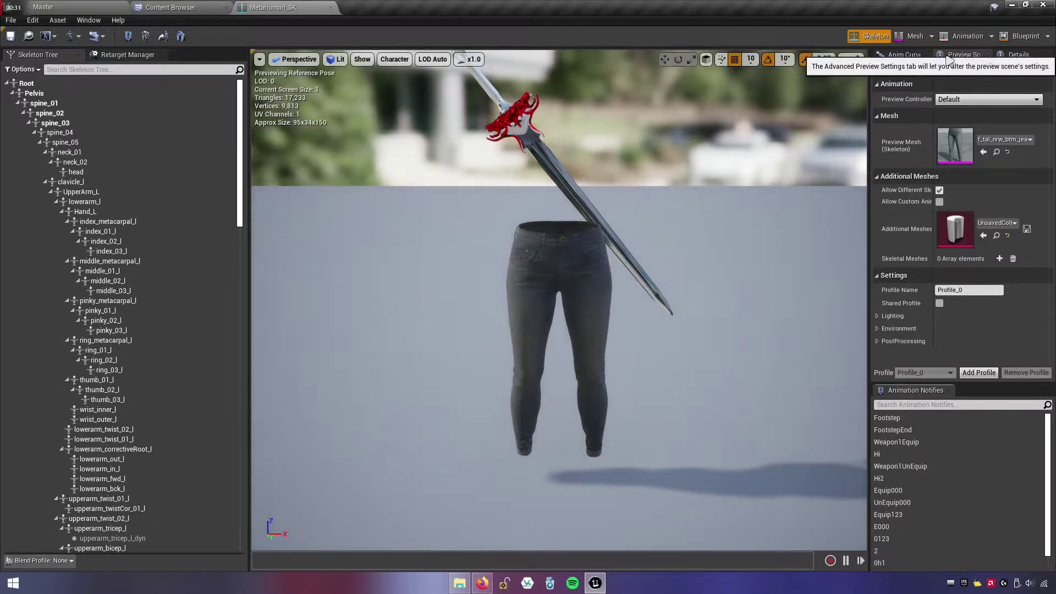
{"action": "left_click_drag", "start_coordinate": [866, 87], "coordinate": [617, 85]}
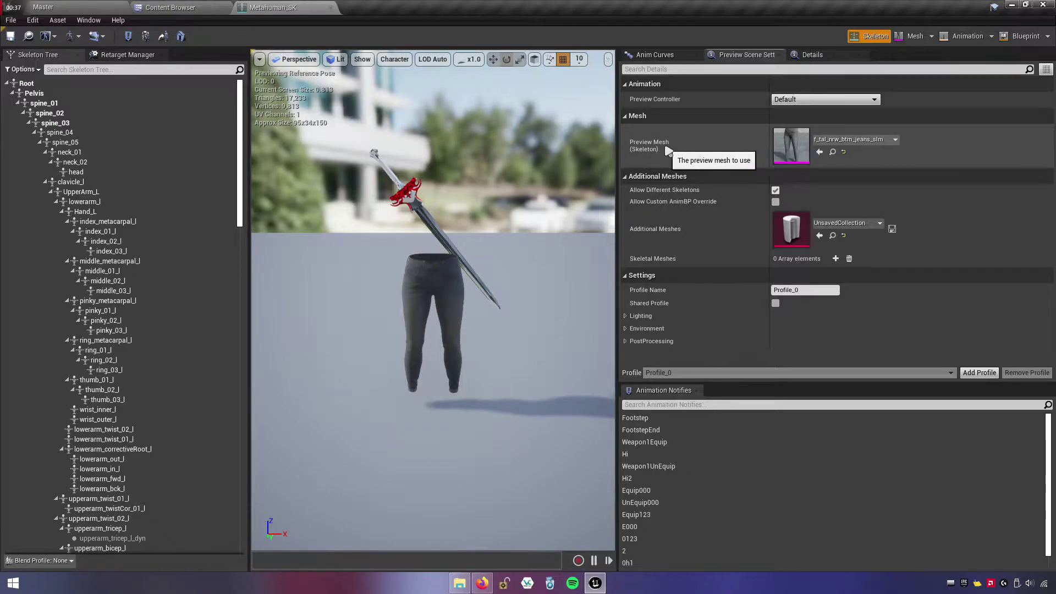
{"action": "left_click", "coordinate": [825, 139]}
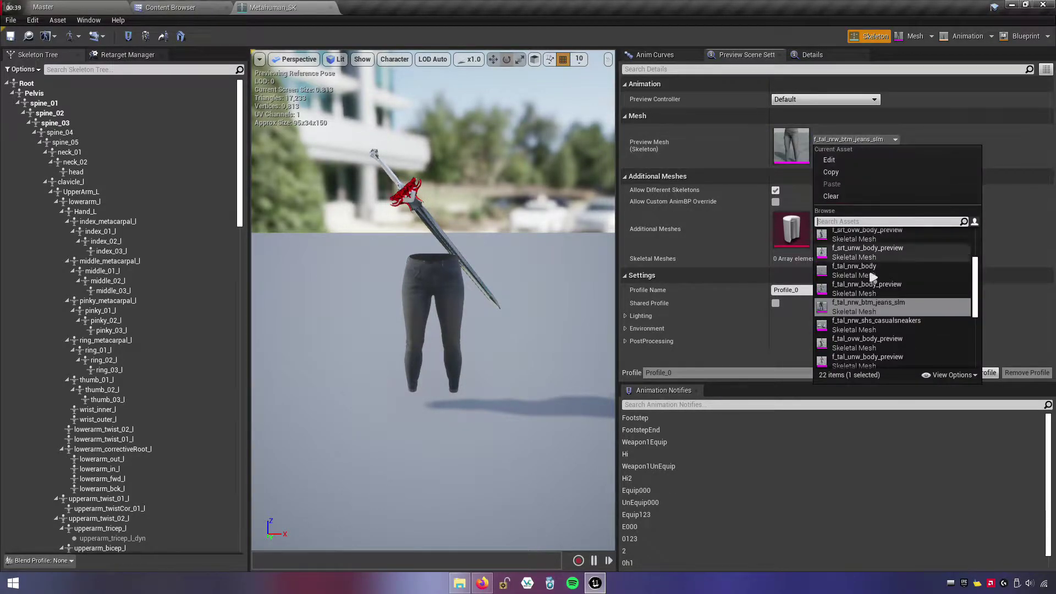
{"action": "left_click", "coordinate": [873, 288]}
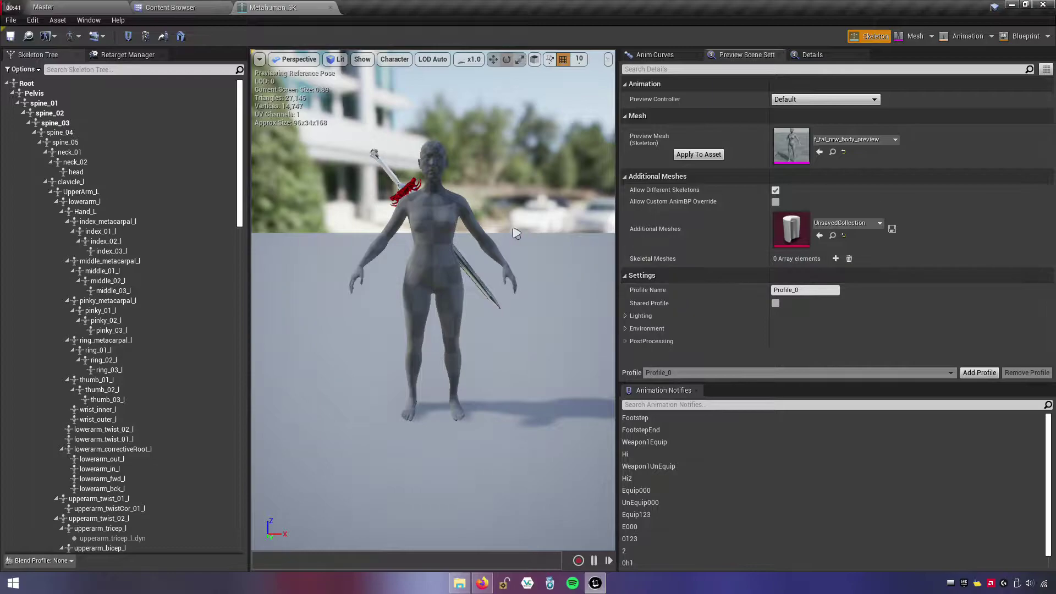
{"action": "left_click", "coordinate": [832, 152]}
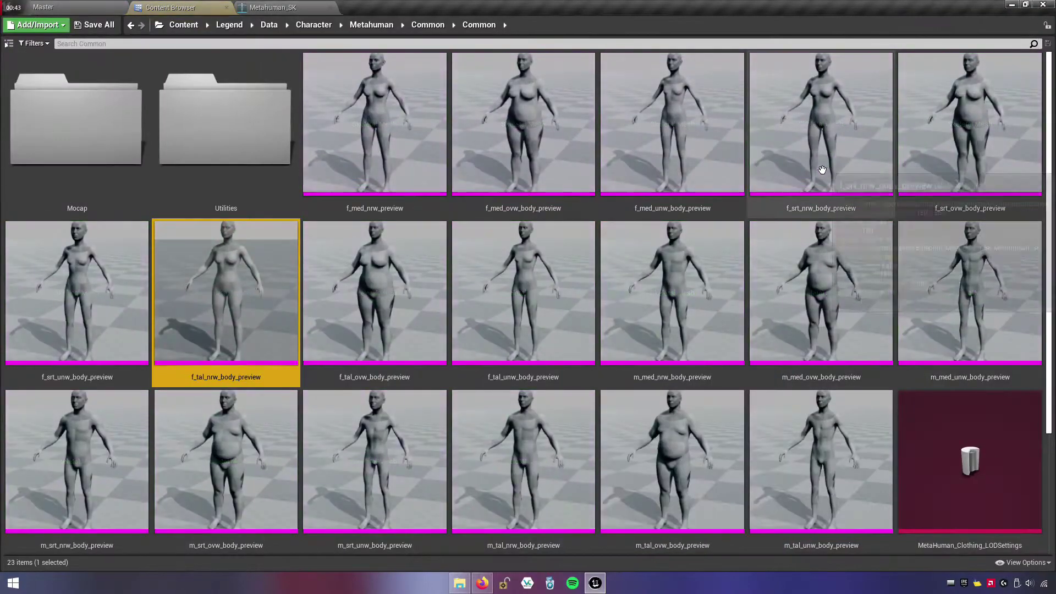
{"action": "left_click_drag", "start_coordinate": [1052, 234], "coordinate": [1052, 330]}
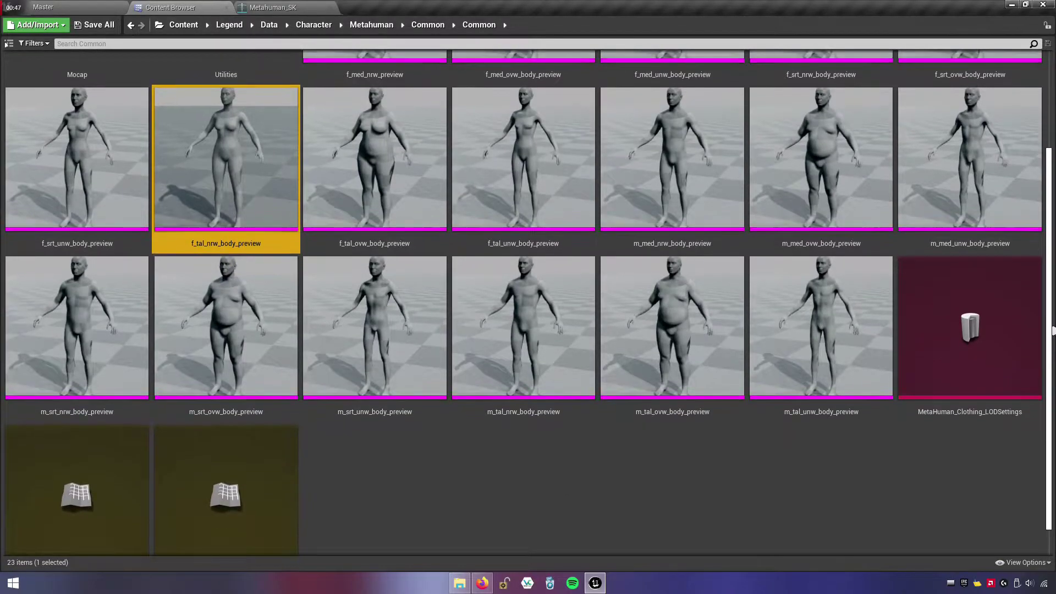
{"action": "scroll", "coordinate": [880, 385], "scroll_direction": "up", "scroll_amount": 3}
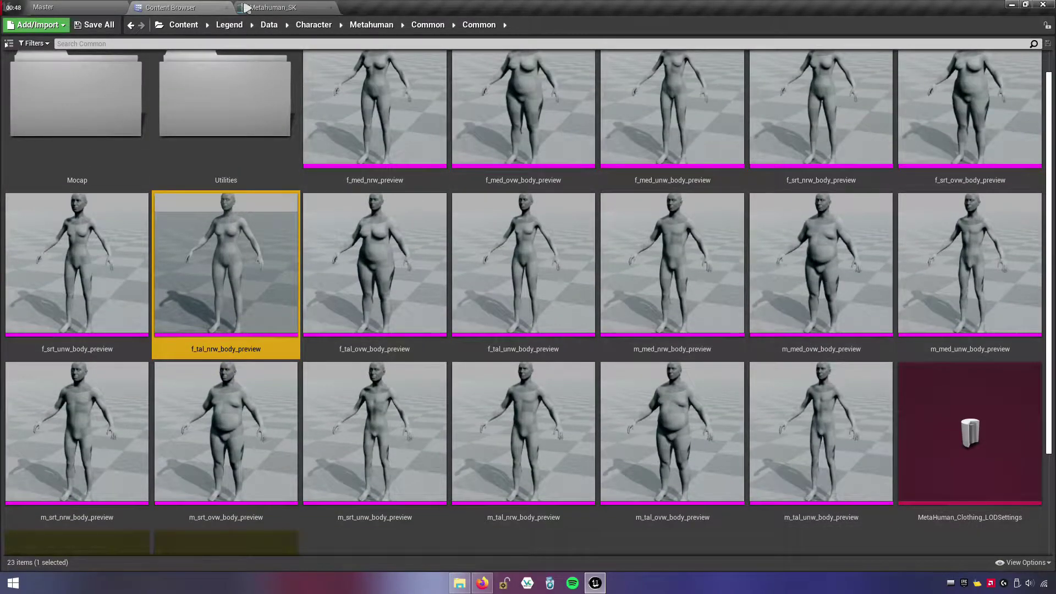
{"action": "left_click", "coordinate": [269, 5]}
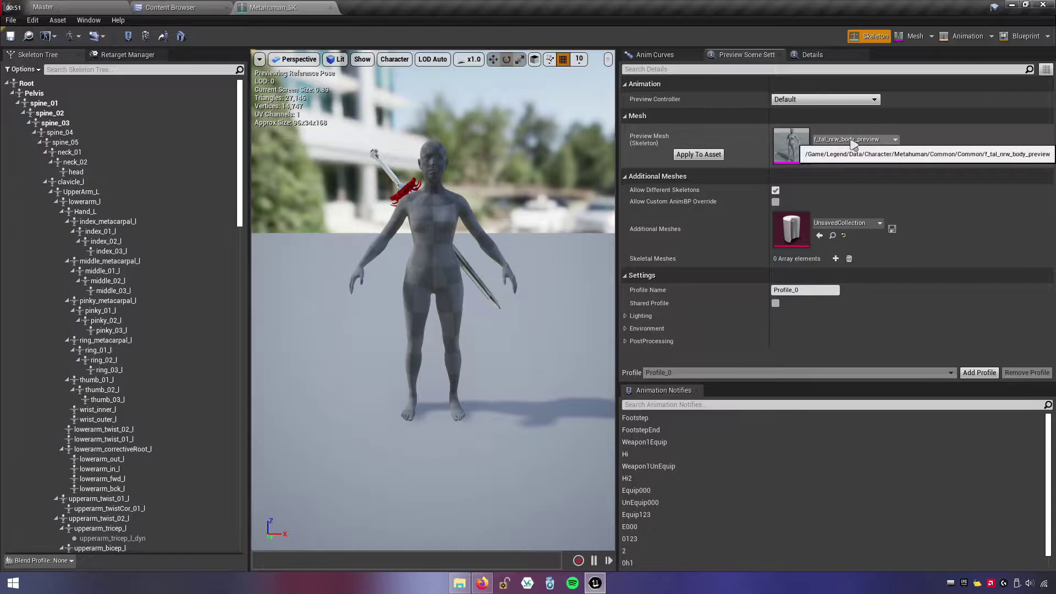
{"action": "left_click", "coordinate": [699, 155]}
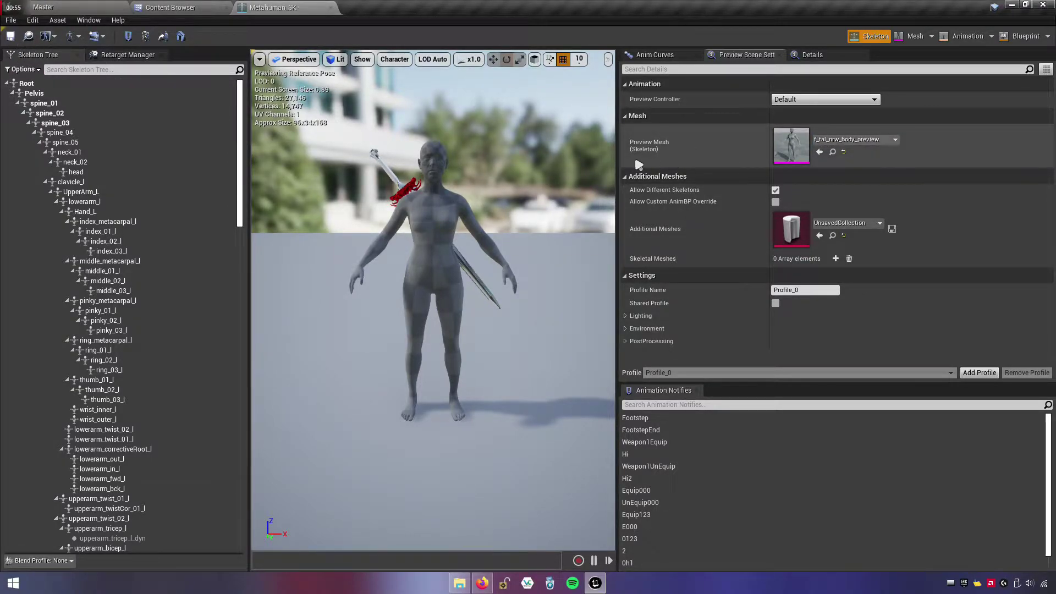
- Close the skeleton editor and browse back to the Legend > Blueprint folder
{"action": "left_click_drag", "start_coordinate": [617, 160], "coordinate": [946, 159]}
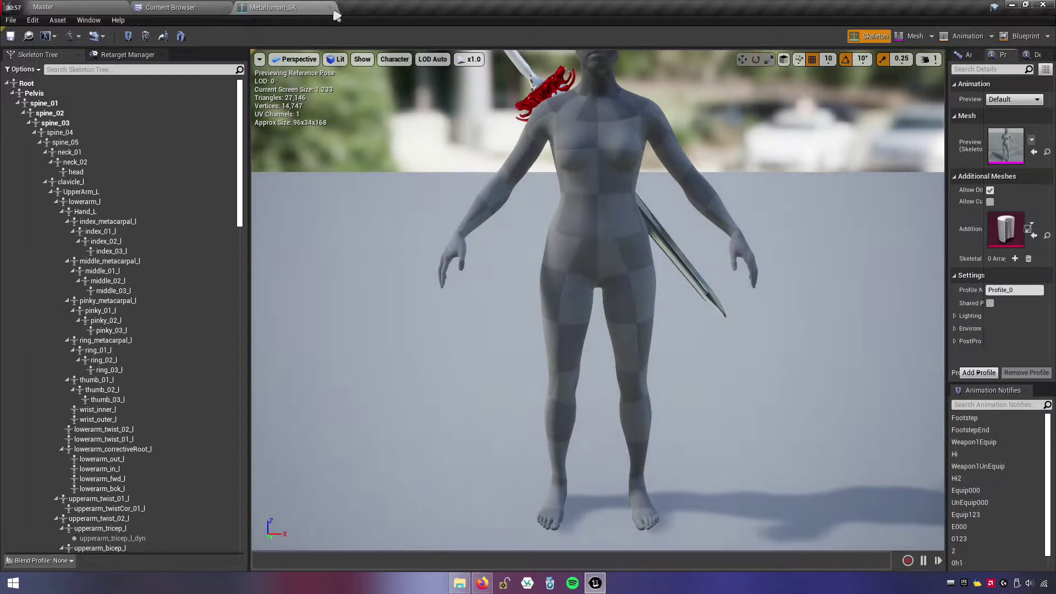
{"action": "left_click", "coordinate": [330, 8]}
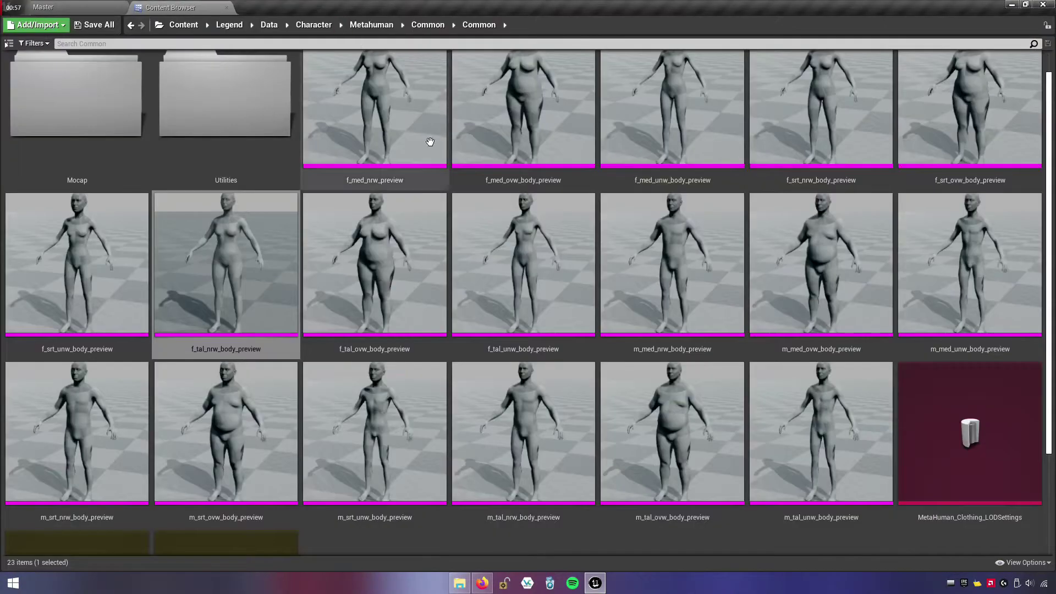
{"action": "left_click", "coordinate": [230, 28]}
{"action": "double_click", "coordinate": [254, 127]}
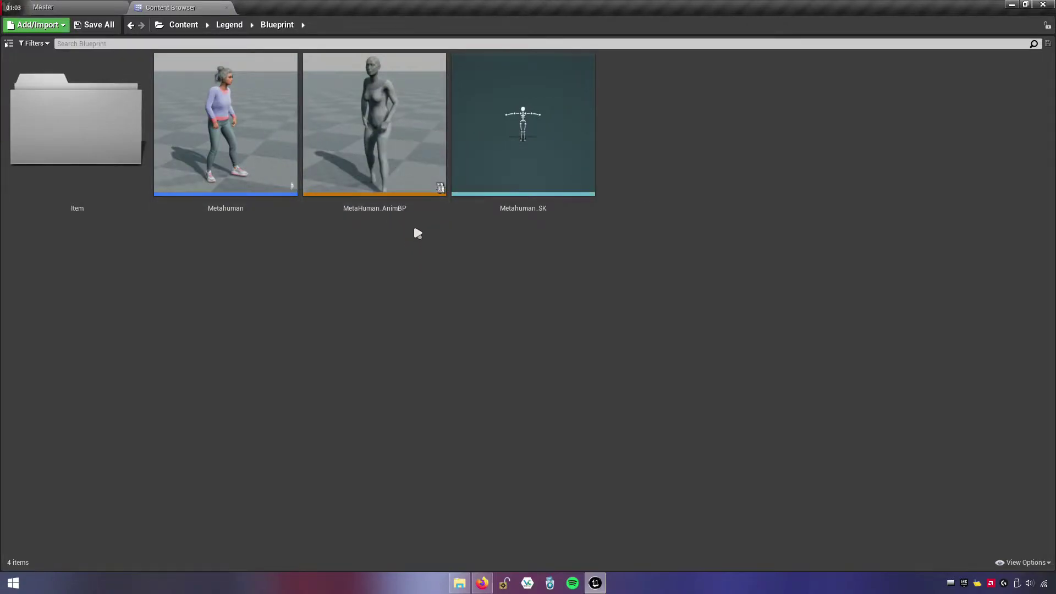
- Open MetaHuman_AnimBP's AnimGraph and disconnect the Default state machine from Output Pose
{"action": "double_click", "coordinate": [405, 207]}
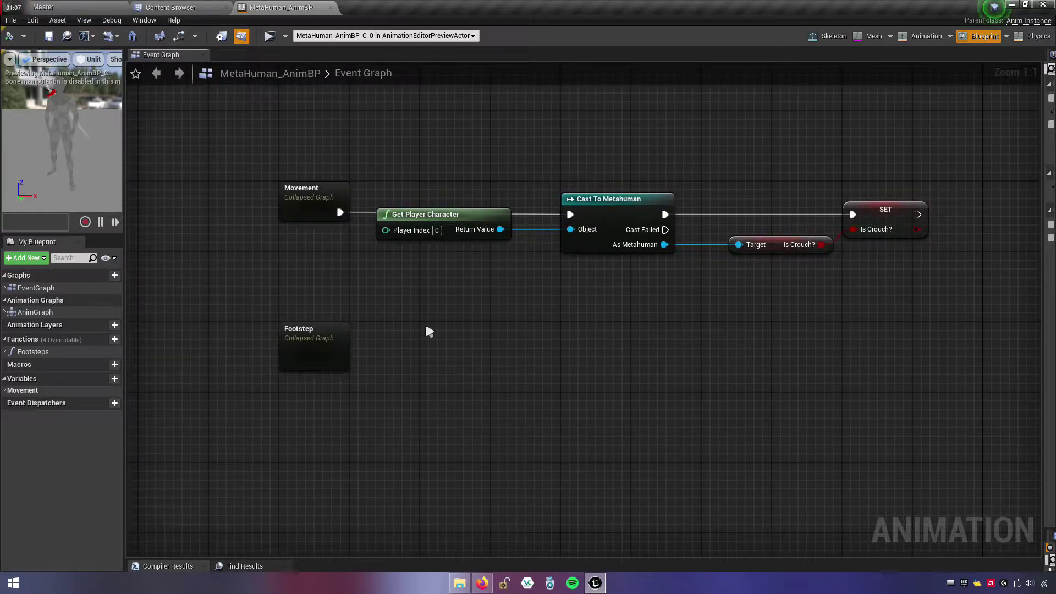
{"action": "double_click", "coordinate": [33, 312]}
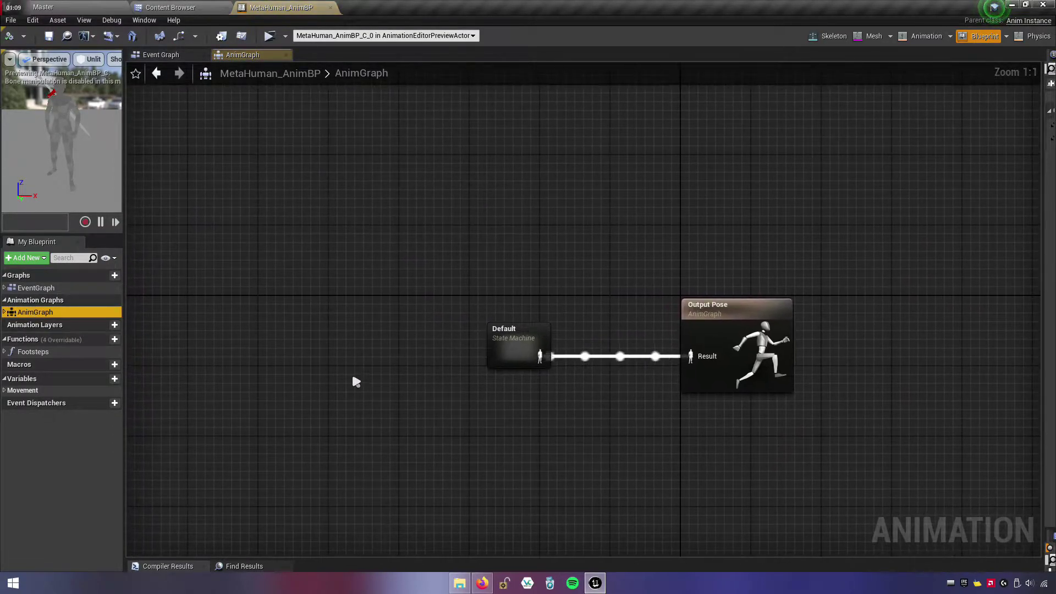
{"action": "left_click_drag", "start_coordinate": [406, 262], "coordinate": [320, 268]}
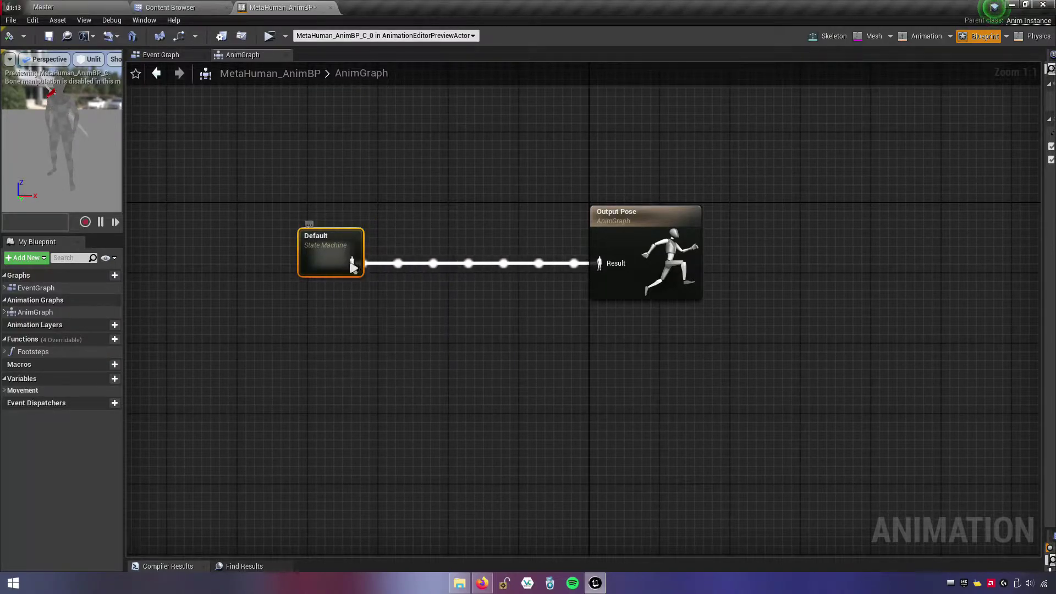
{"action": "right_click", "coordinate": [352, 262]}
{"action": "left_click", "coordinate": [396, 292]}
{"action": "left_click", "coordinate": [430, 265]}
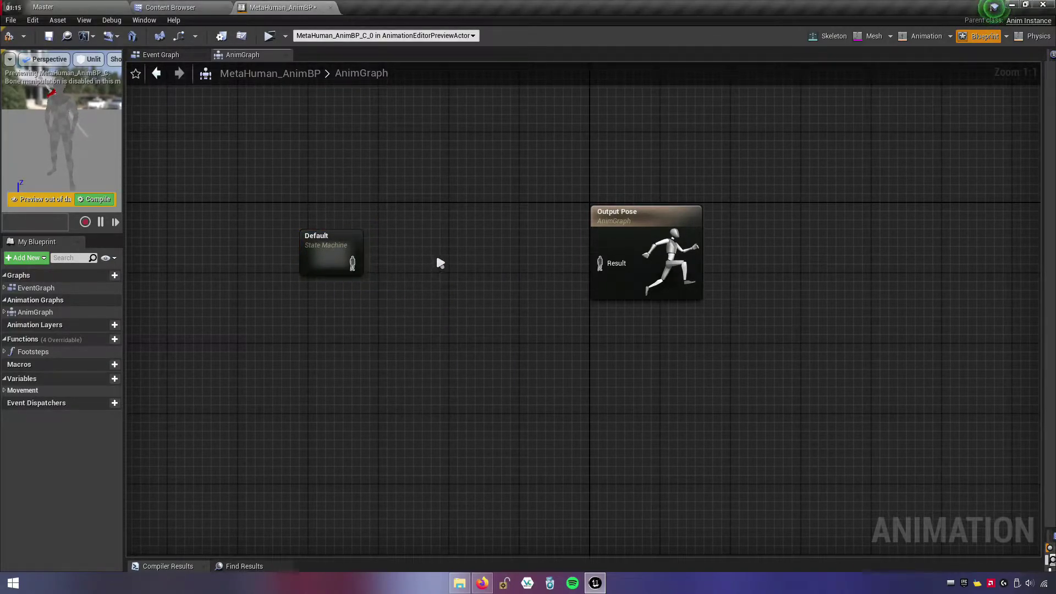
- Insert a Slot 'DefaultSlot' node between Default and Output Pose, then save the blueprint
{"action": "right_click", "coordinate": [439, 259]}
{"action": "type", "text": "default"}
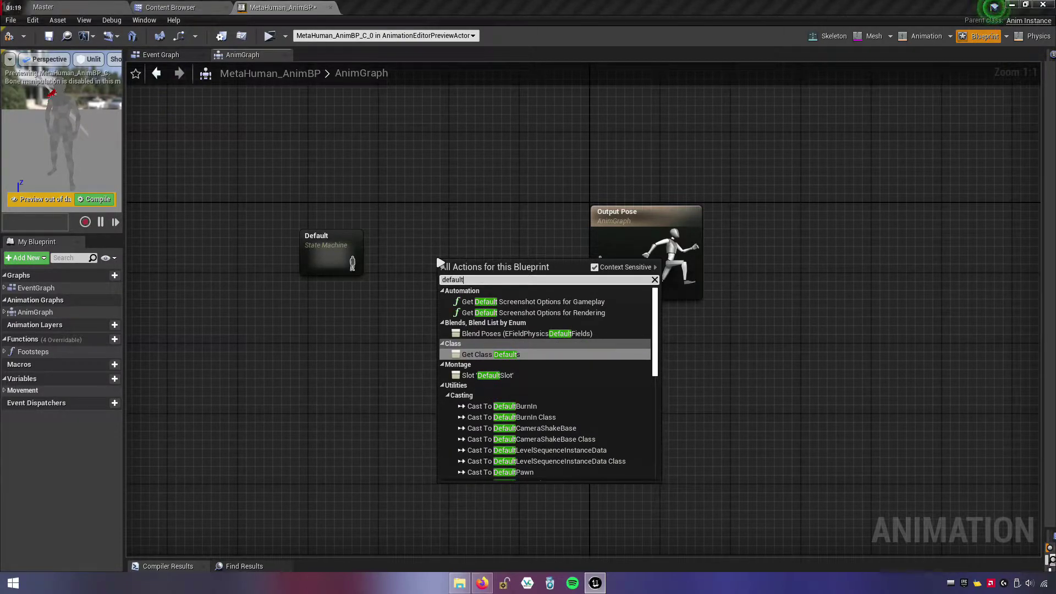
{"action": "type", "text": "slot"}
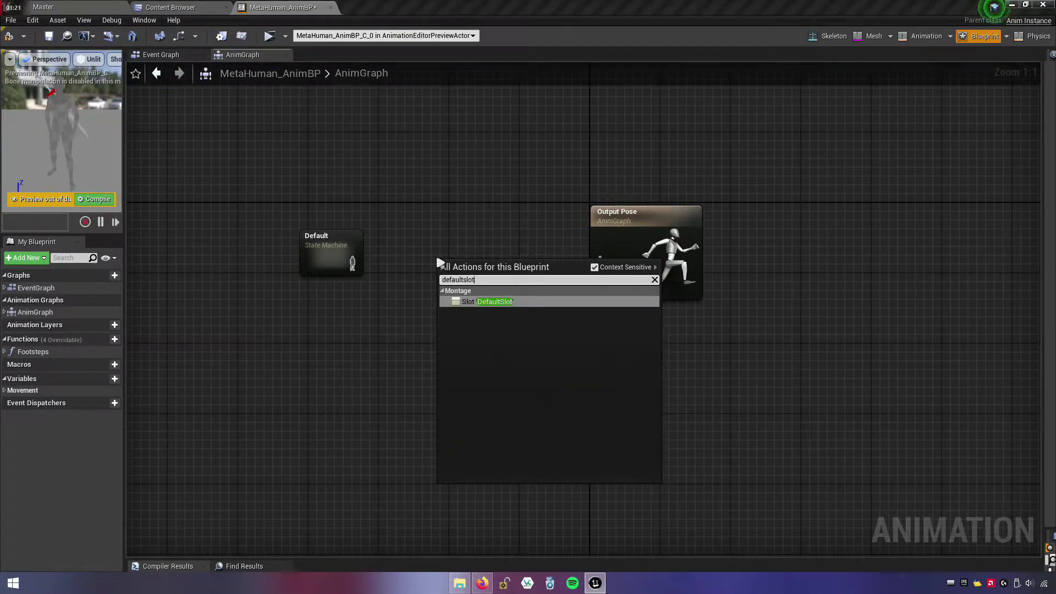
{"action": "left_click", "coordinate": [477, 306]}
{"action": "left_click_drag", "start_coordinate": [493, 274], "coordinate": [483, 251]}
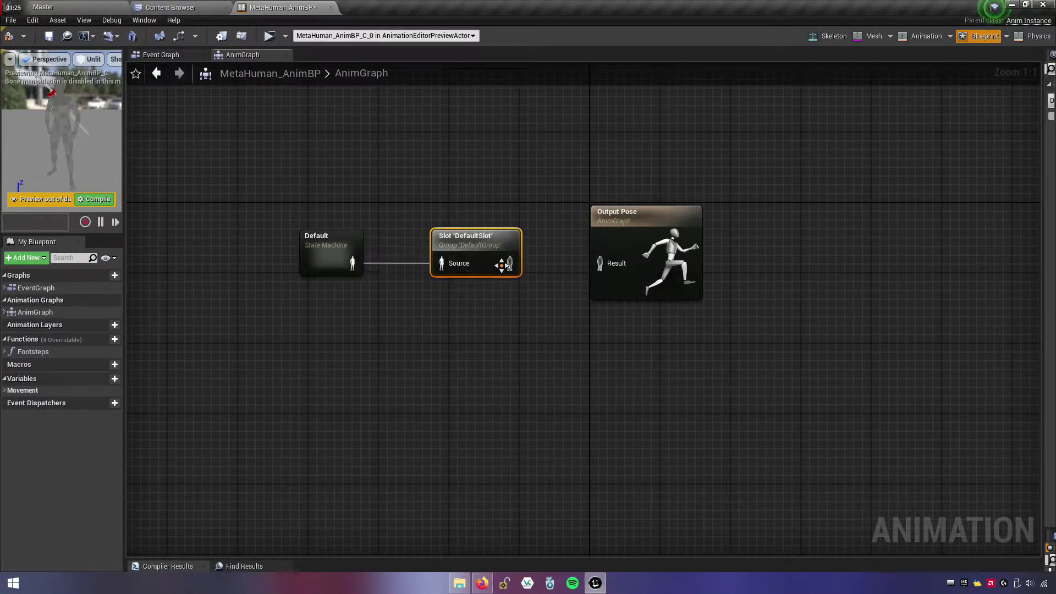
{"action": "left_click_drag", "start_coordinate": [536, 275], "coordinate": [597, 286]}
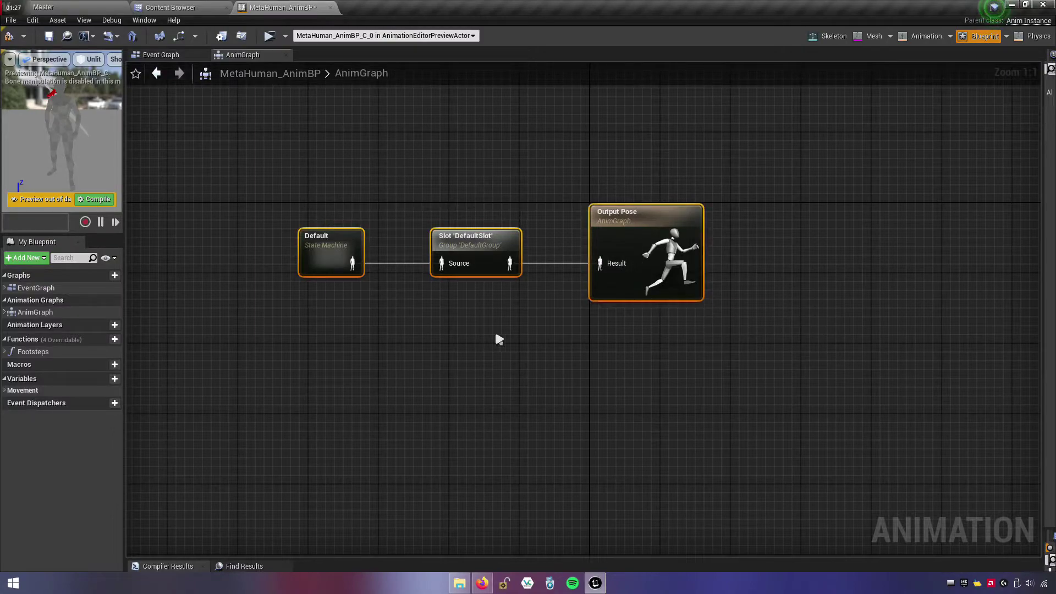
{"action": "left_click", "coordinate": [494, 329]}
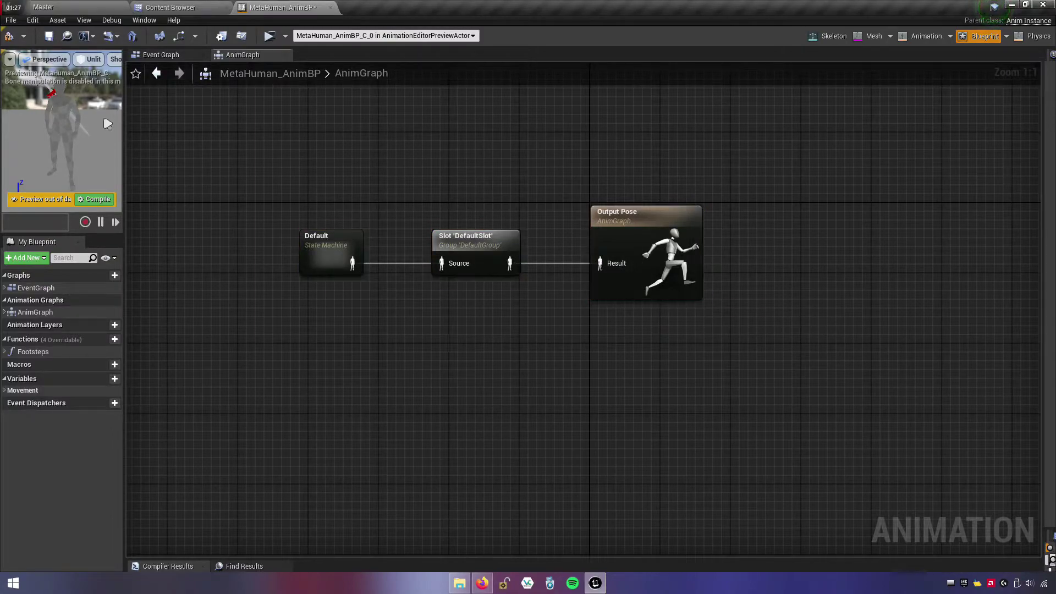
{"action": "left_click", "coordinate": [48, 40]}
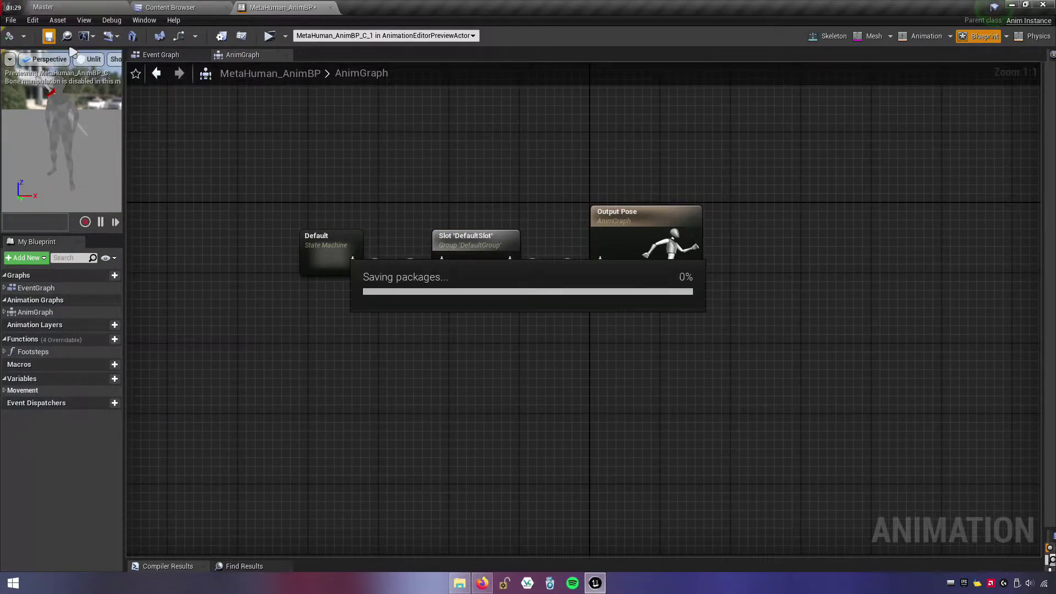
- Break Cast To Metahuman's links from Movement and from Get Player Character's Return Value
{"action": "left_click", "coordinate": [287, 56]}
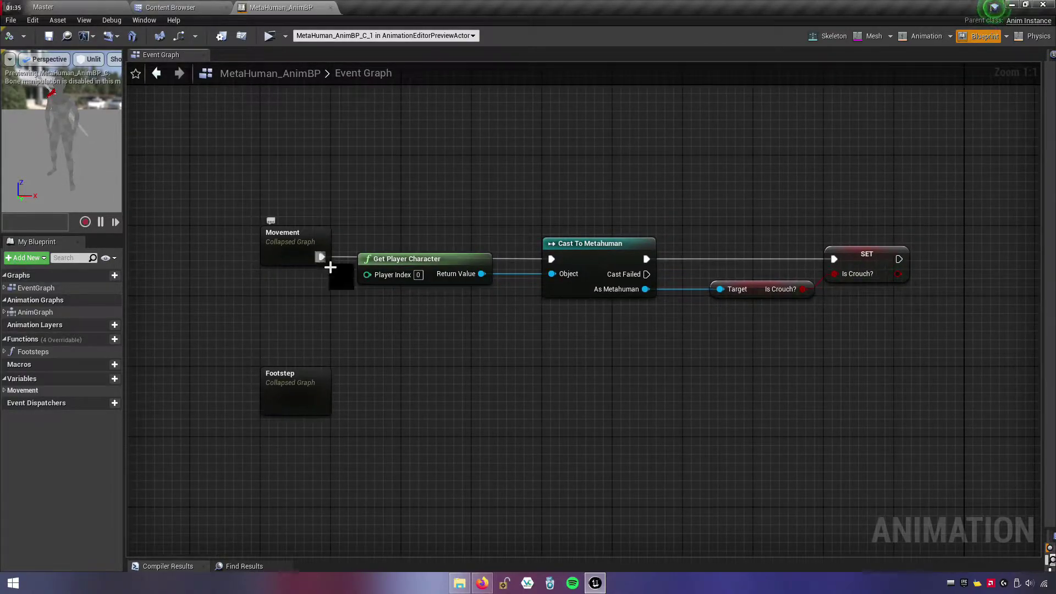
{"action": "right_click", "coordinate": [330, 267]}
{"action": "left_click", "coordinate": [355, 276]}
{"action": "right_click_drag", "start_coordinate": [320, 297], "coordinate": [402, 283]}
{"action": "left_click", "coordinate": [652, 276]}
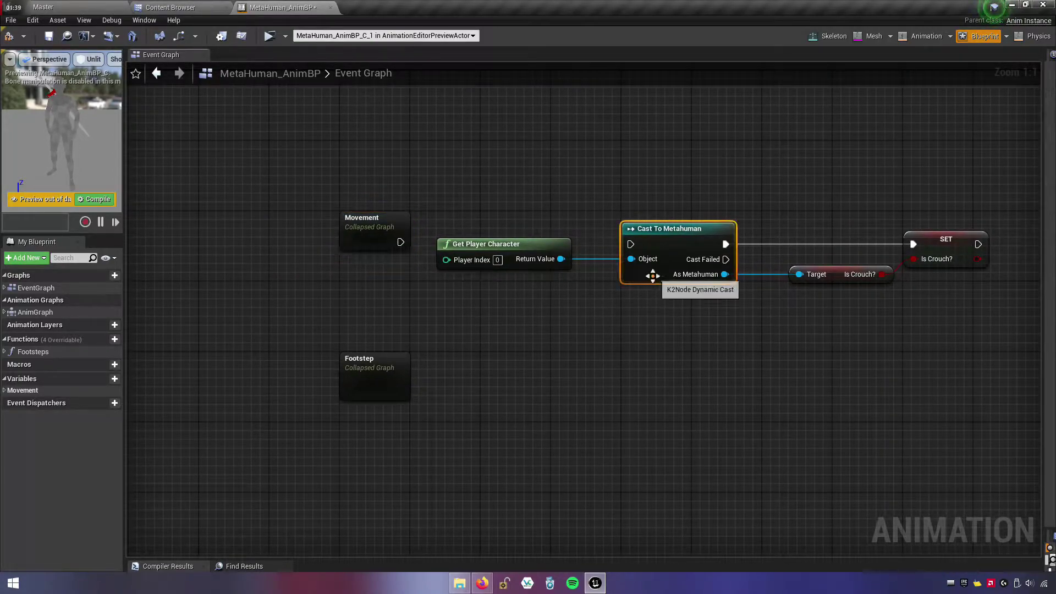
{"action": "right_click_drag", "start_coordinate": [573, 286], "coordinate": [555, 303]}
{"action": "right_click", "coordinate": [550, 259]}
{"action": "left_click", "coordinate": [574, 283]}
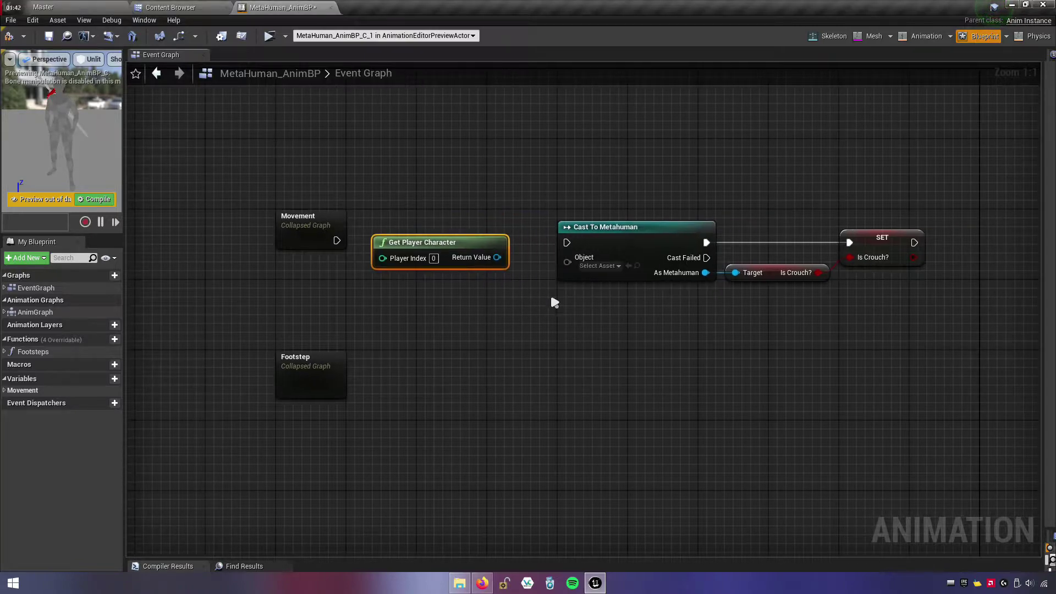
- Copy the Cast To Metahuman node, then delete it from the Event Graph
{"action": "left_click", "coordinate": [648, 253]}
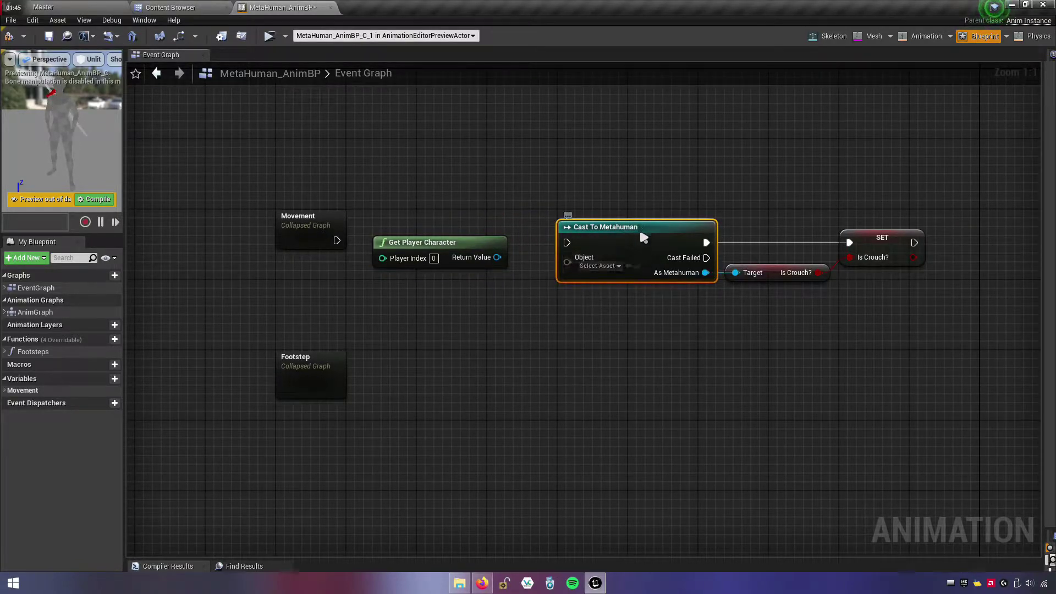
{"action": "right_click", "coordinate": [641, 234]}
{"action": "left_click", "coordinate": [660, 281]}
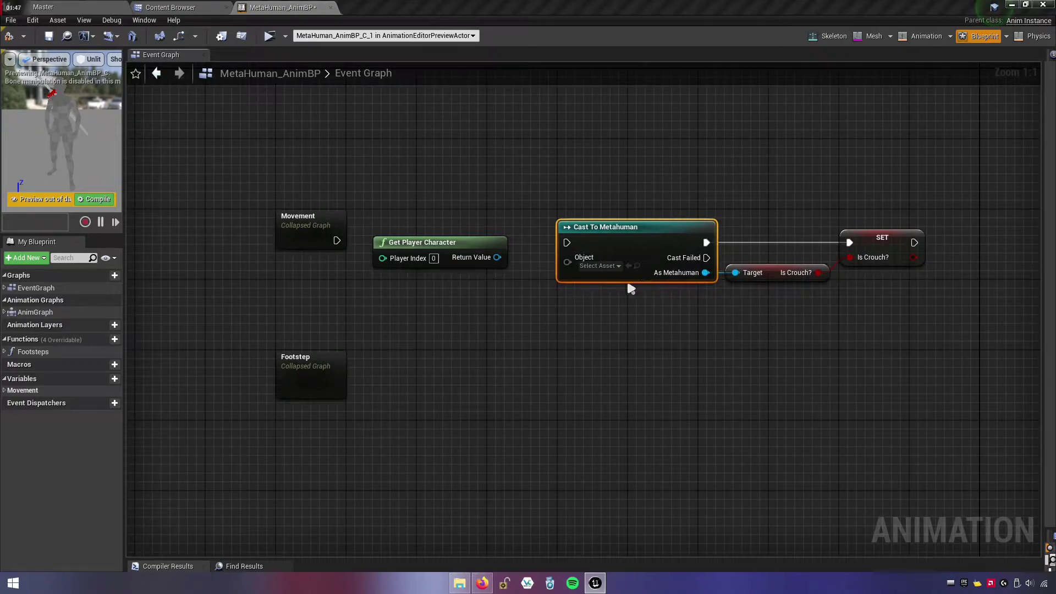
{"action": "key", "text": "Delete"}
{"action": "right_click_drag", "start_coordinate": [613, 278], "coordinate": [637, 283]}
- Paste the Cast To Metahuman node into the Movement graph below the PawnOwner comment
{"action": "double_click", "coordinate": [347, 236]}
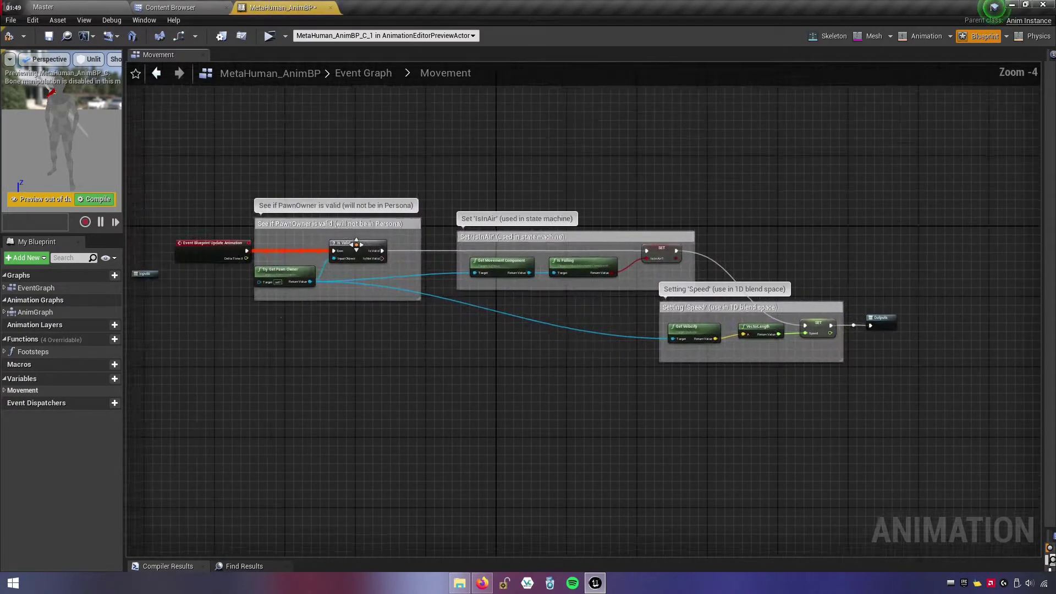
{"action": "right_click_drag", "start_coordinate": [406, 358], "coordinate": [546, 318]}
{"action": "scroll", "coordinate": [400, 283], "scroll_direction": "up", "scroll_amount": 3}
{"action": "scroll", "coordinate": [432, 309], "scroll_direction": "up", "scroll_amount": 1}
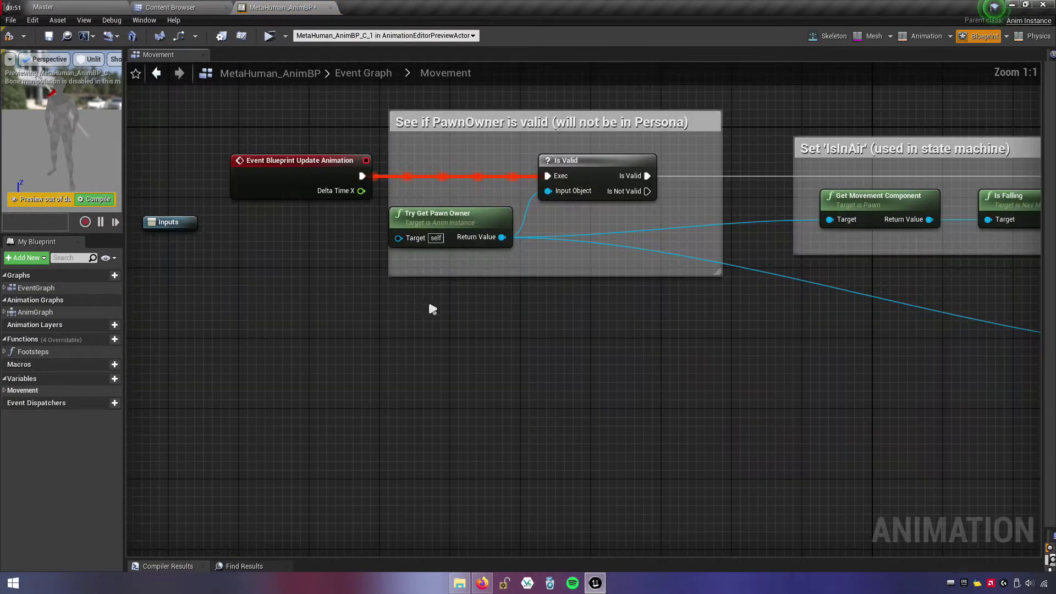
{"action": "right_click_drag", "start_coordinate": [432, 309], "coordinate": [454, 359]}
{"action": "key", "text": "ctrl+v"}
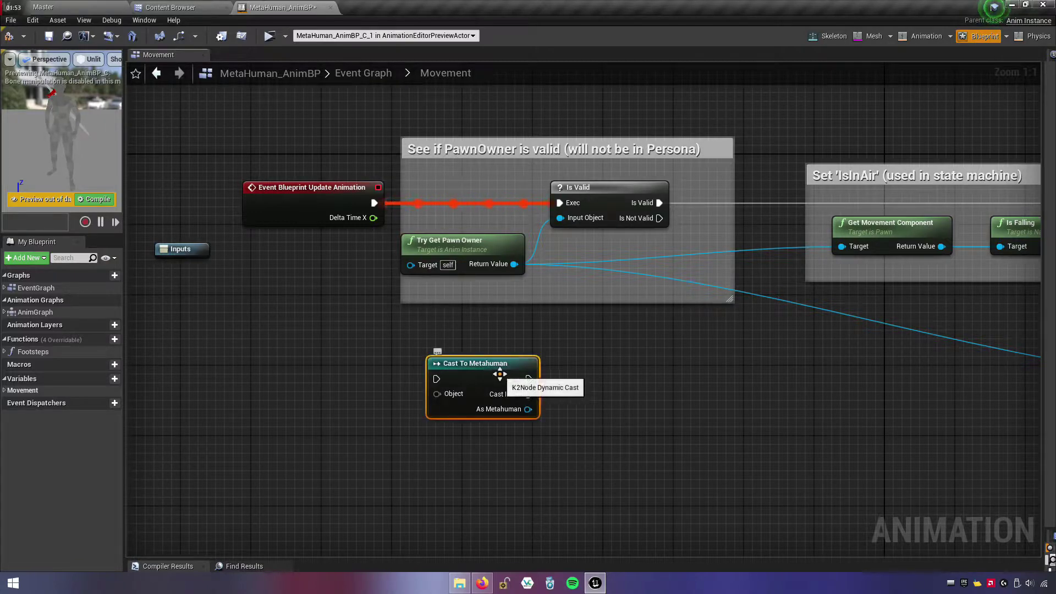
{"action": "mouse_move", "coordinate": [495, 369]}
{"action": "left_mouse_down"}
{"action": "mouse_move", "coordinate": [497, 352]}
{"action": "mouse_move", "coordinate": [552, 337]}
{"action": "left_mouse_up"}
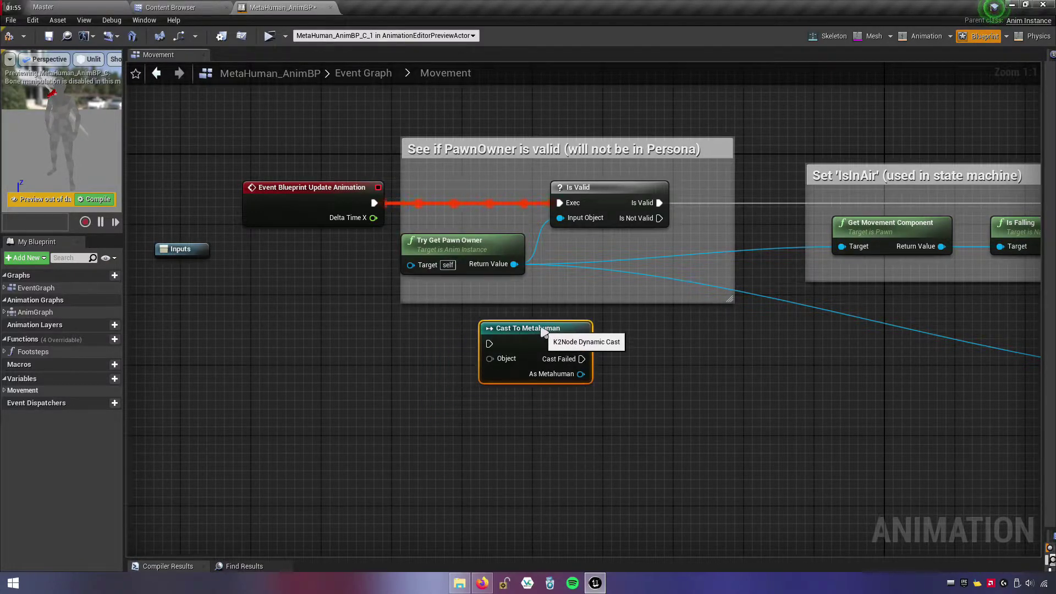
- Move Try Get Pawn Owner and Is Valid out, then delete the 'See if PawnOwner is valid' comment
{"action": "left_click_drag", "start_coordinate": [442, 246], "coordinate": [335, 334]}
{"action": "right_click_drag", "start_coordinate": [460, 368], "coordinate": [390, 330]}
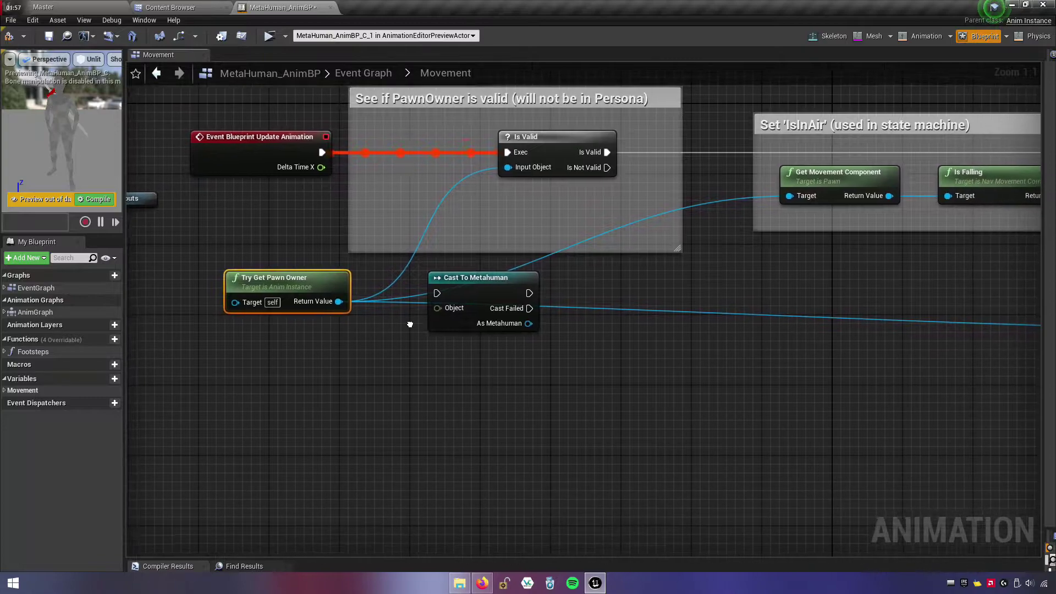
{"action": "left_click", "coordinate": [536, 159]}
{"action": "right_click_drag", "start_coordinate": [536, 159], "coordinate": [597, 242]}
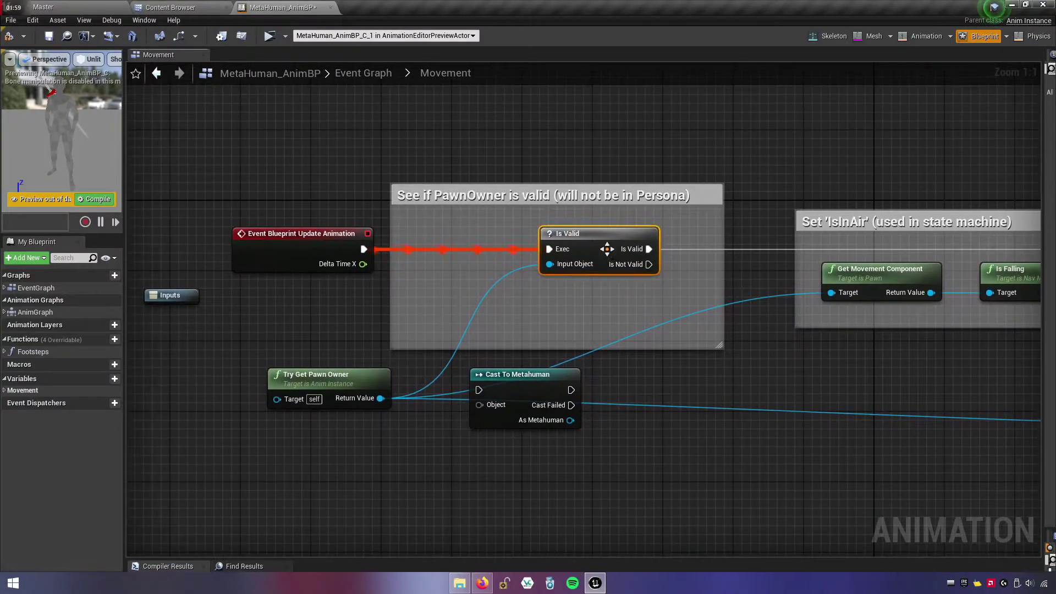
{"action": "left_click_drag", "start_coordinate": [603, 240], "coordinate": [603, 115]}
{"action": "right_click", "coordinate": [578, 191]}
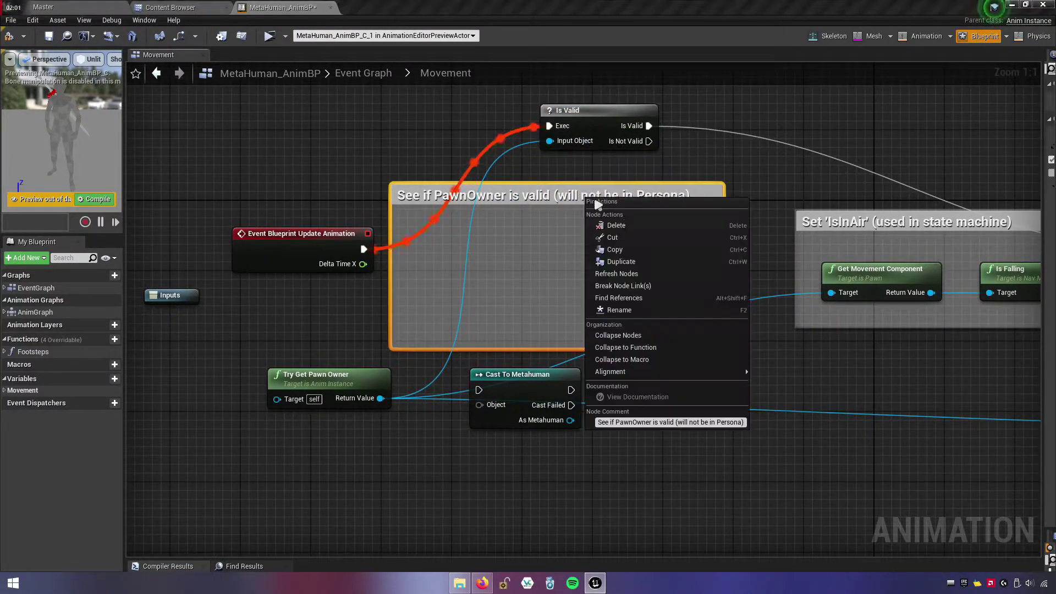
{"action": "left_click", "coordinate": [737, 228]}
- Run Cast To Metahuman from Update Animation and promote As Metahuman to a new variable
{"action": "right_click_drag", "start_coordinate": [493, 251], "coordinate": [560, 261]}
{"action": "left_click_drag", "start_coordinate": [556, 384], "coordinate": [536, 243]}
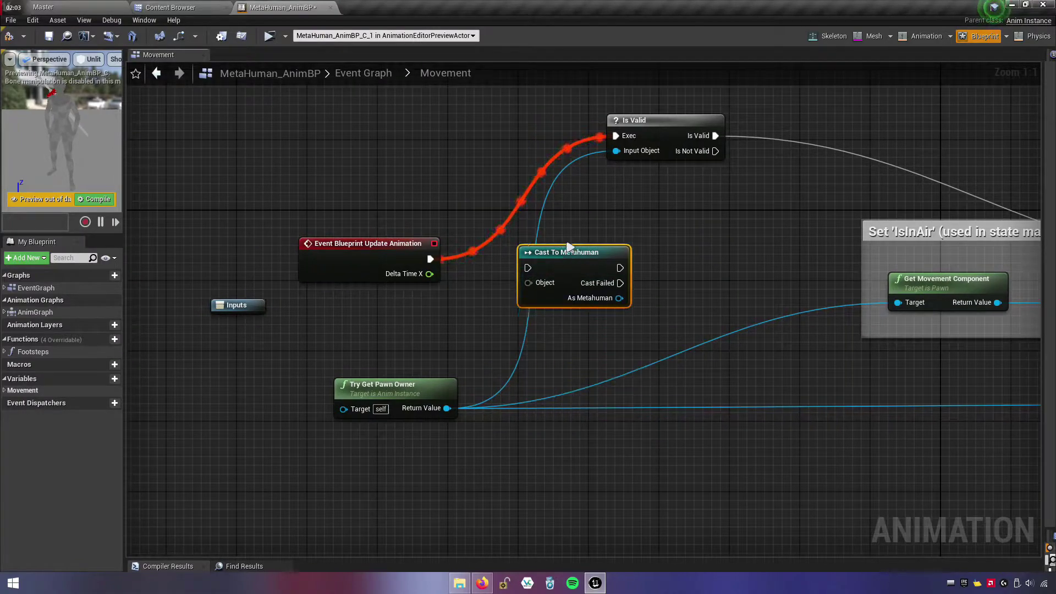
{"action": "left_click_drag", "start_coordinate": [429, 259], "coordinate": [532, 260]}
{"action": "right_click_drag", "start_coordinate": [597, 315], "coordinate": [525, 303]}
{"action": "right_click", "coordinate": [544, 277]}
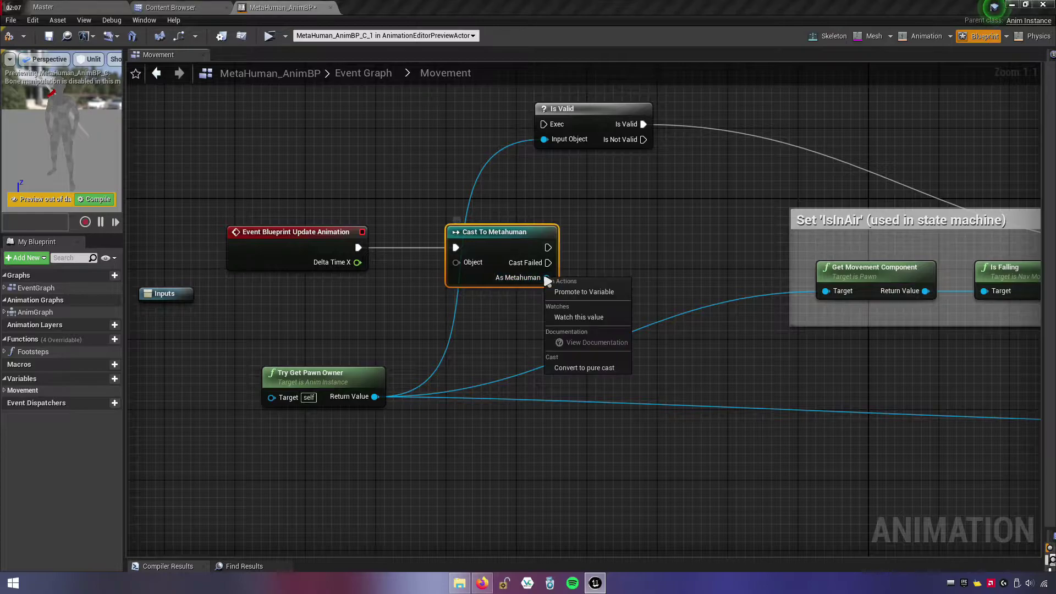
{"action": "left_click", "coordinate": [592, 292]}
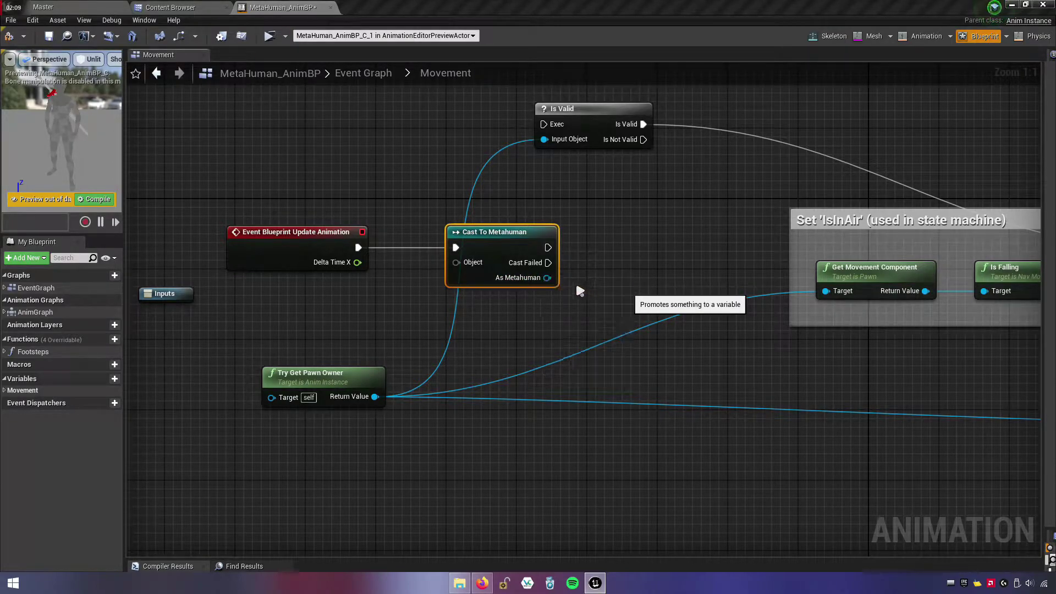
{"action": "left_click_drag", "start_coordinate": [709, 252], "coordinate": [638, 251]}
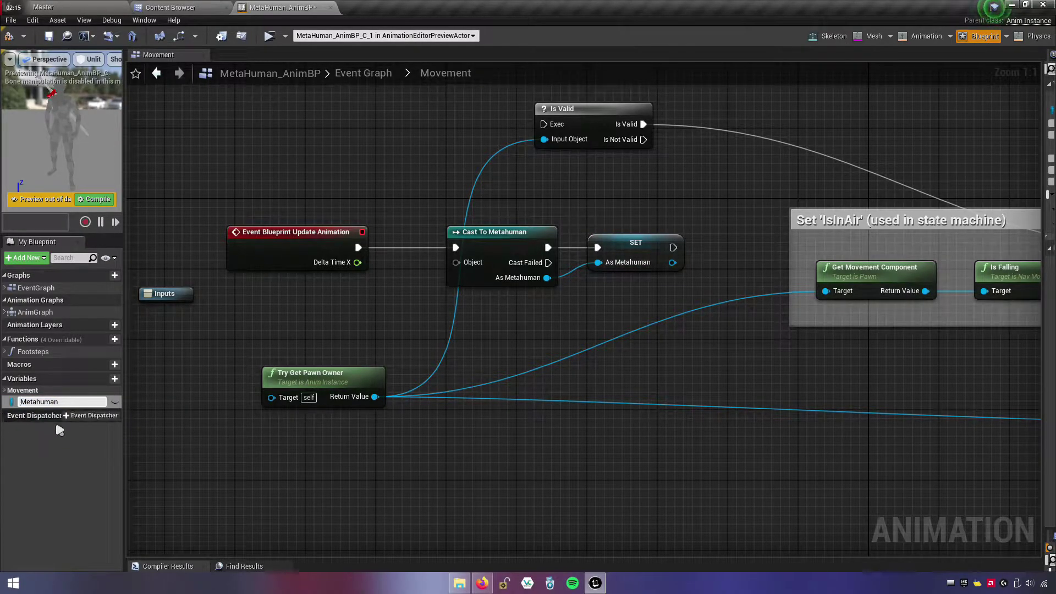
- Delete the Is Valid node and wire the Metahuman SET into the Is in Air? setter
{"action": "right_click_drag", "start_coordinate": [481, 265], "coordinate": [453, 278]}
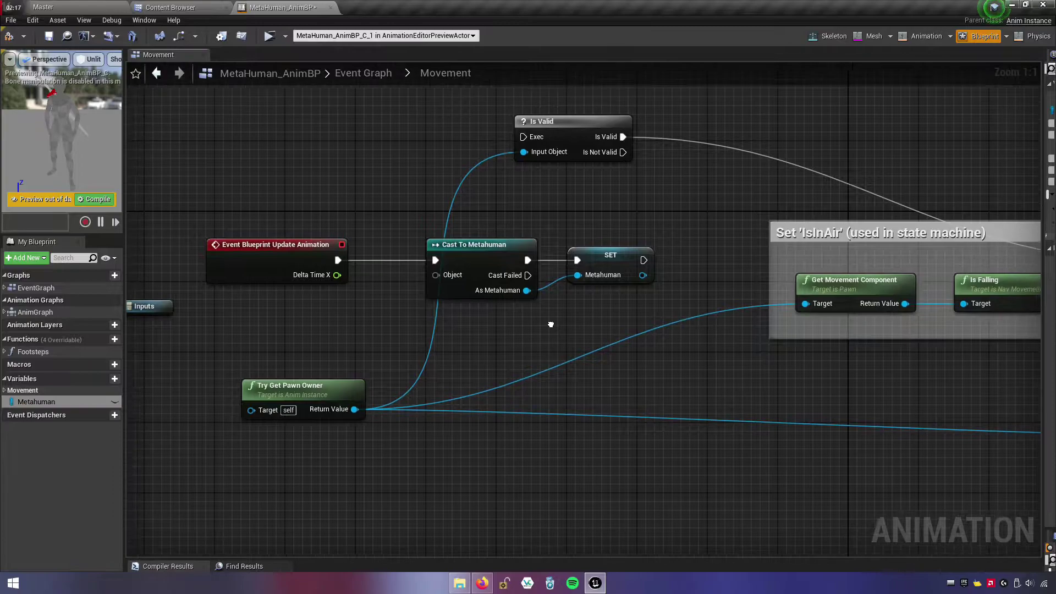
{"action": "mouse_move", "coordinate": [583, 309]}
{"action": "left_mouse_down"}
{"action": "mouse_move", "coordinate": [476, 267]}
{"action": "mouse_move", "coordinate": [348, 410]}
{"action": "mouse_move", "coordinate": [320, 344]}
{"action": "left_mouse_up"}
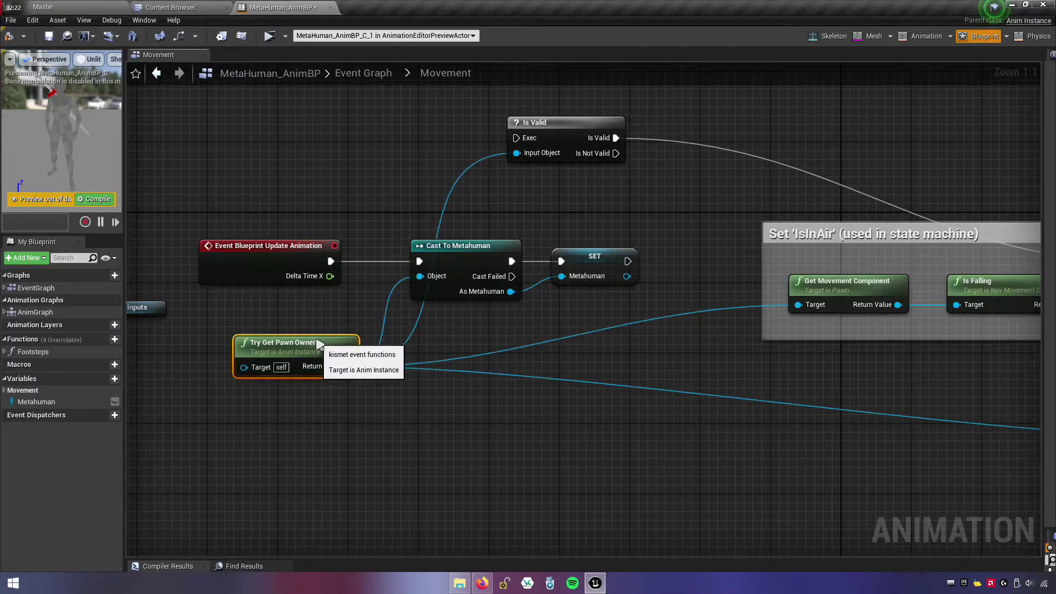
{"action": "right_click_drag", "start_coordinate": [582, 178], "coordinate": [459, 213]}
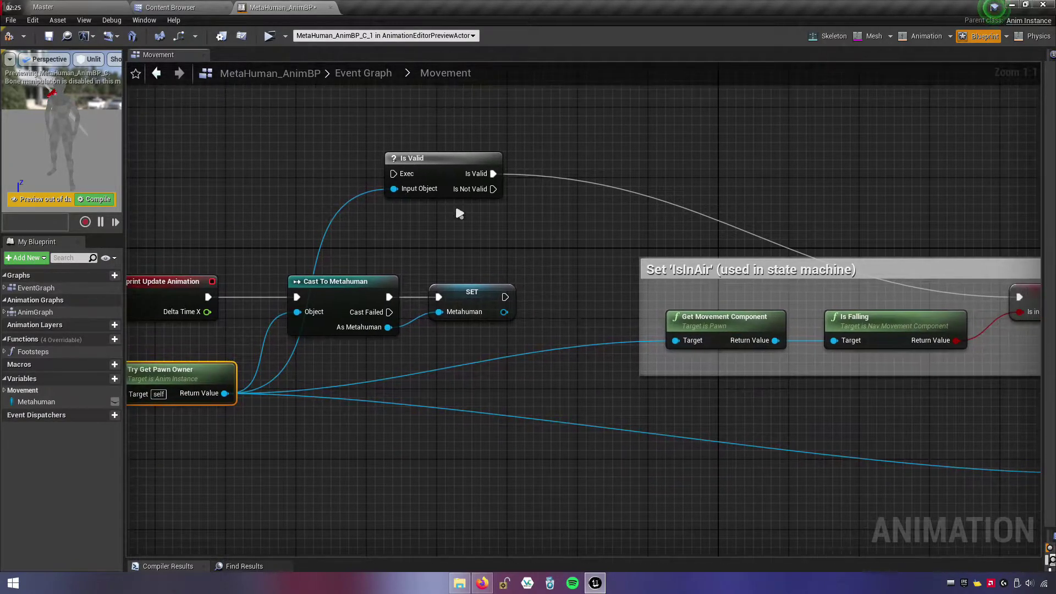
{"action": "left_click", "coordinate": [446, 164]}
{"action": "right_click", "coordinate": [468, 176]}
{"action": "left_click", "coordinate": [482, 198]}
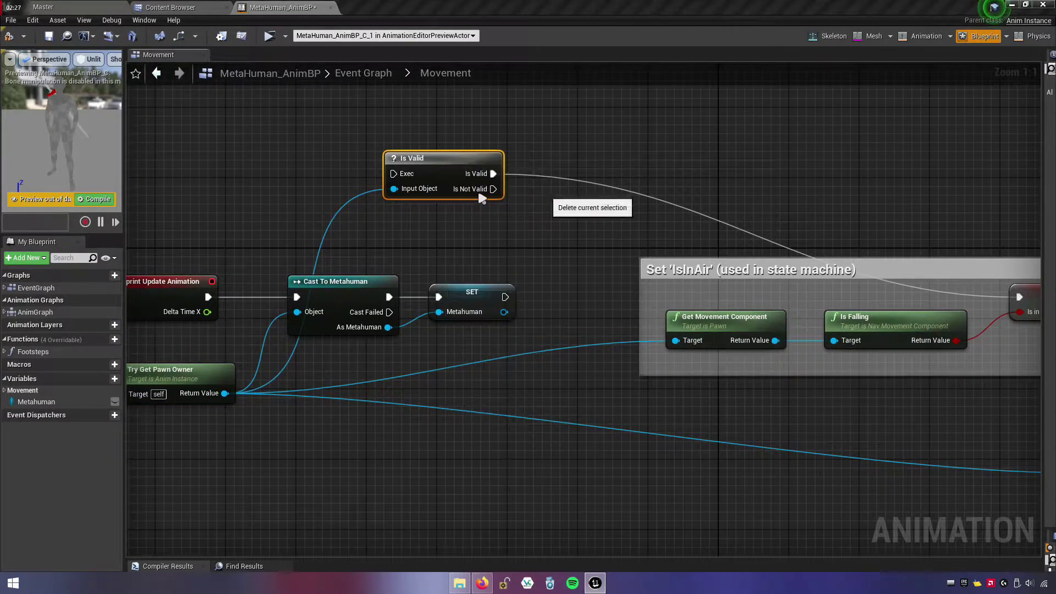
{"action": "key", "text": "Delete"}
{"action": "right_click_drag", "start_coordinate": [510, 252], "coordinate": [589, 240]}
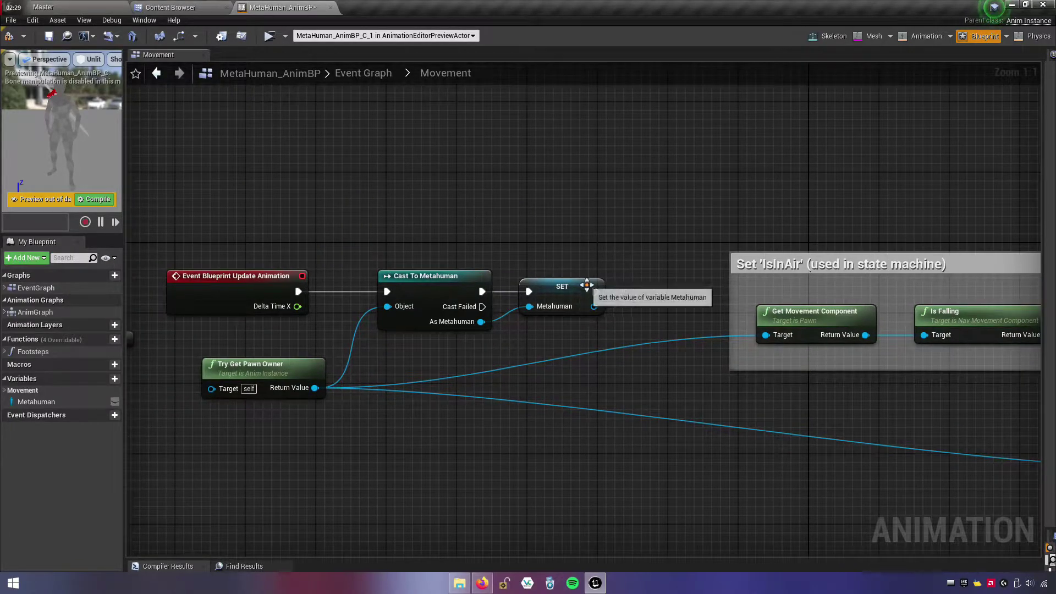
{"action": "left_click_drag", "start_coordinate": [593, 292], "coordinate": [878, 291]}
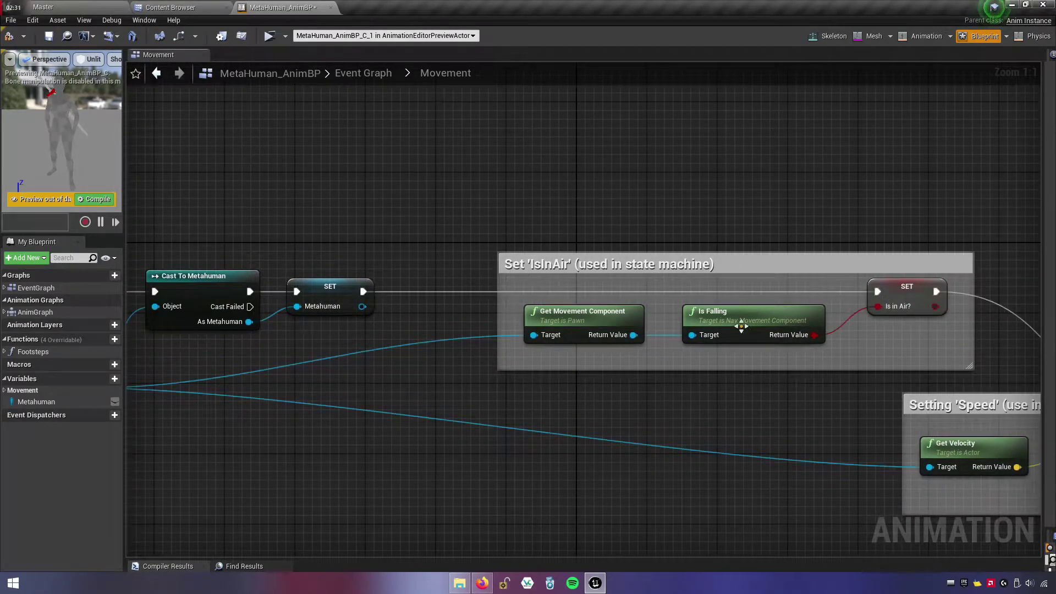
- Pan across the Movement graph to review the cast chain and the Setting Speed section
{"action": "right_click_drag", "start_coordinate": [414, 346], "coordinate": [637, 288]}
{"action": "right_click_drag", "start_coordinate": [623, 291], "coordinate": [701, 297]}
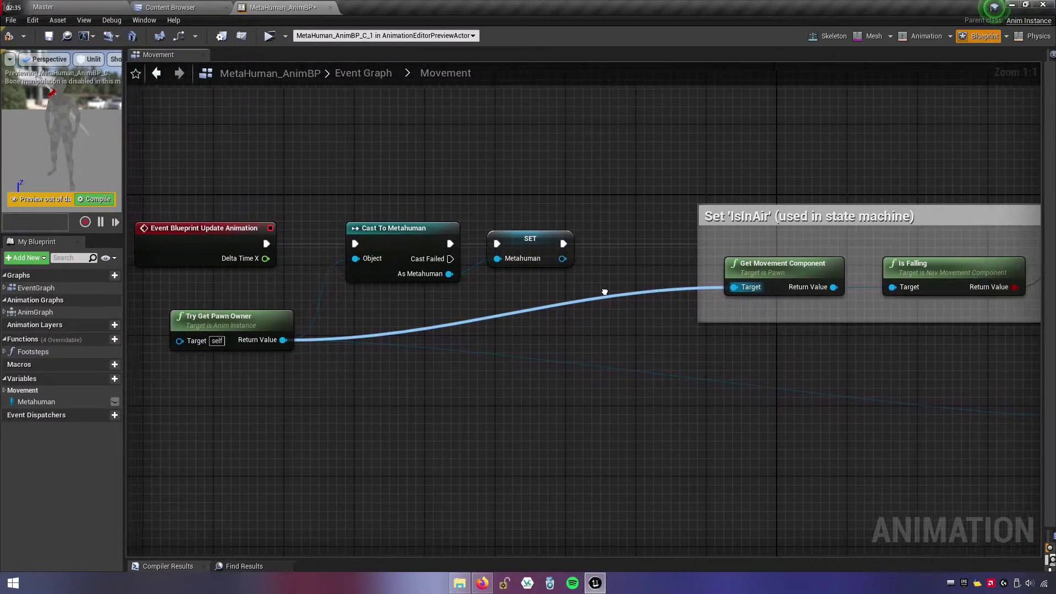
{"action": "right_click_drag", "start_coordinate": [698, 394], "coordinate": [667, 386]}
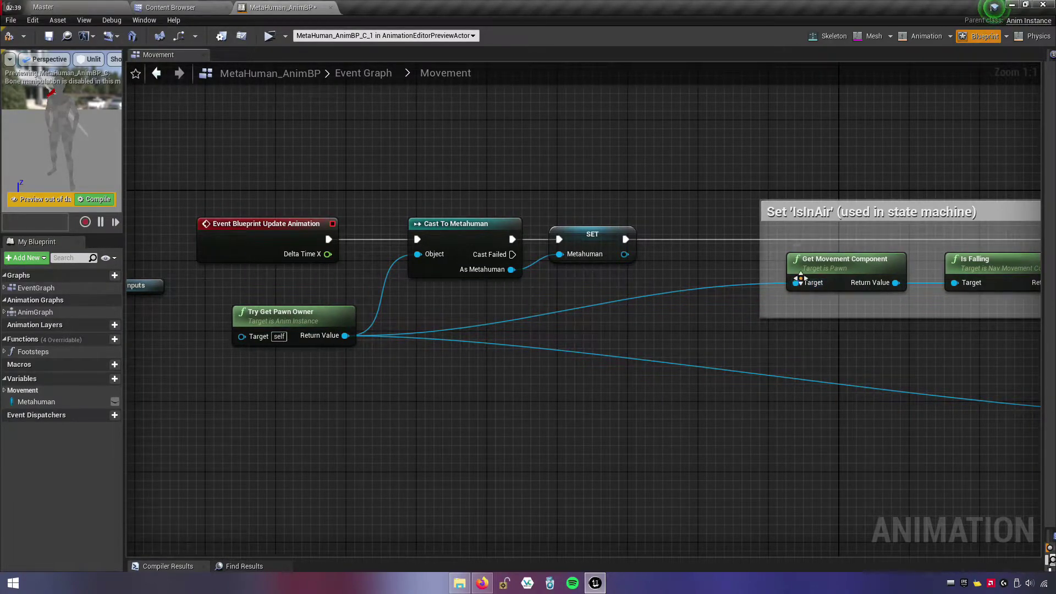
{"action": "right_click_drag", "start_coordinate": [555, 418], "coordinate": [506, 417]}
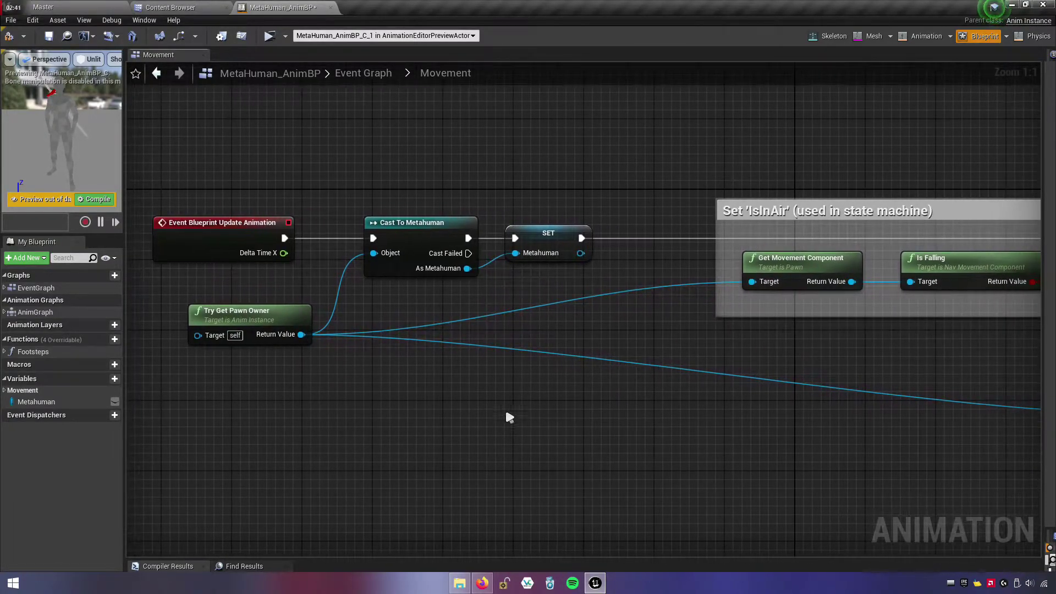
{"action": "right_click_drag", "start_coordinate": [743, 471], "coordinate": [443, 413]}
{"action": "right_click_drag", "start_coordinate": [719, 437], "coordinate": [611, 436]}
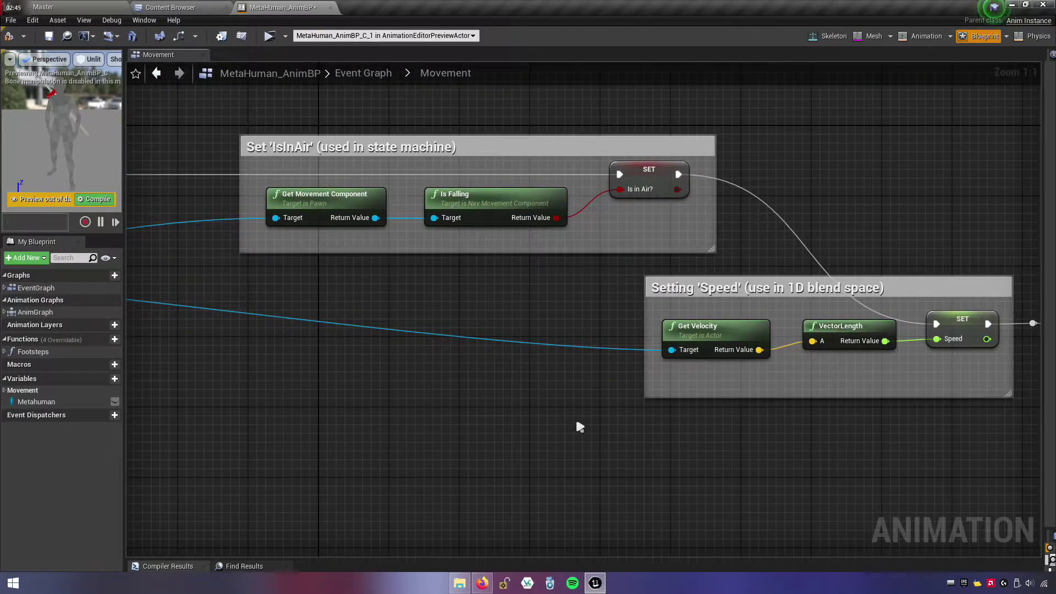
{"action": "right_click_drag", "start_coordinate": [205, 382], "coordinate": [608, 396]}
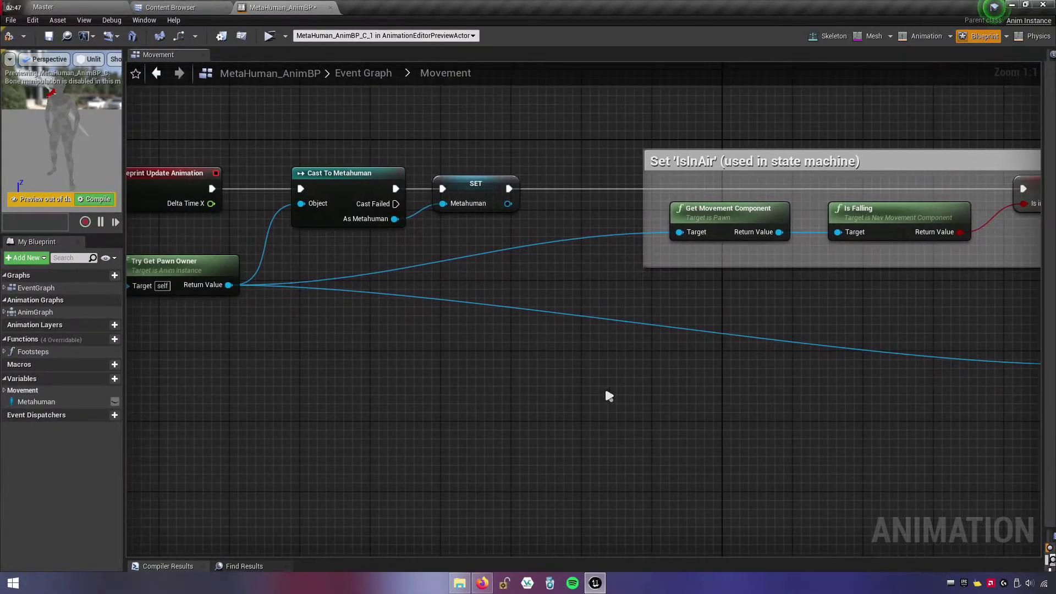
{"action": "right_click_drag", "start_coordinate": [741, 394], "coordinate": [339, 357]}
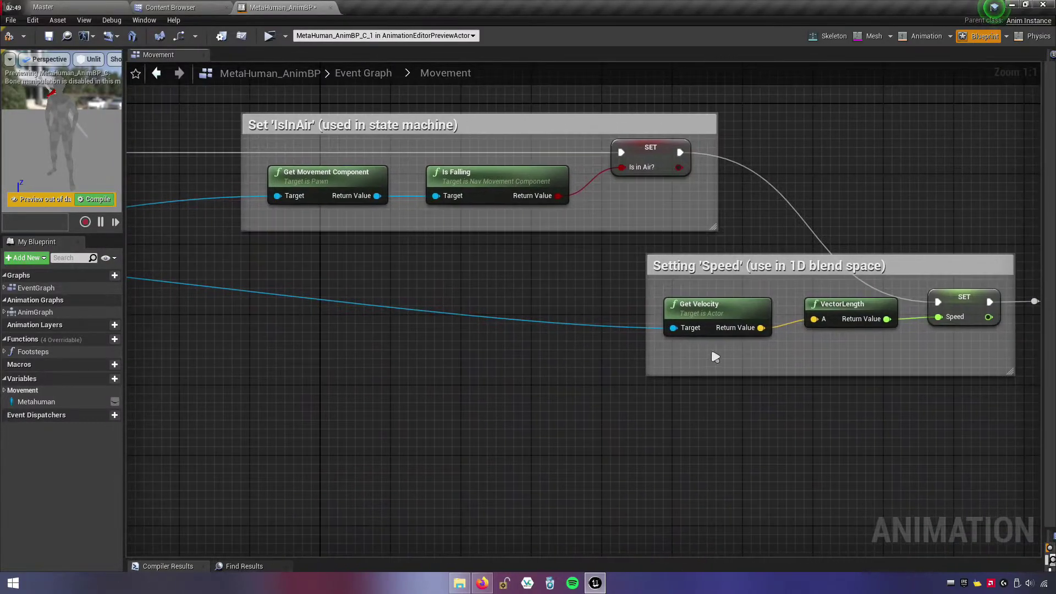
- Replace Get Velocity's Target link with a Metahuman variable getter
{"action": "right_click", "coordinate": [673, 328]}
{"action": "left_click", "coordinate": [728, 357]}
{"action": "right_click_drag", "start_coordinate": [621, 356], "coordinate": [547, 354]}
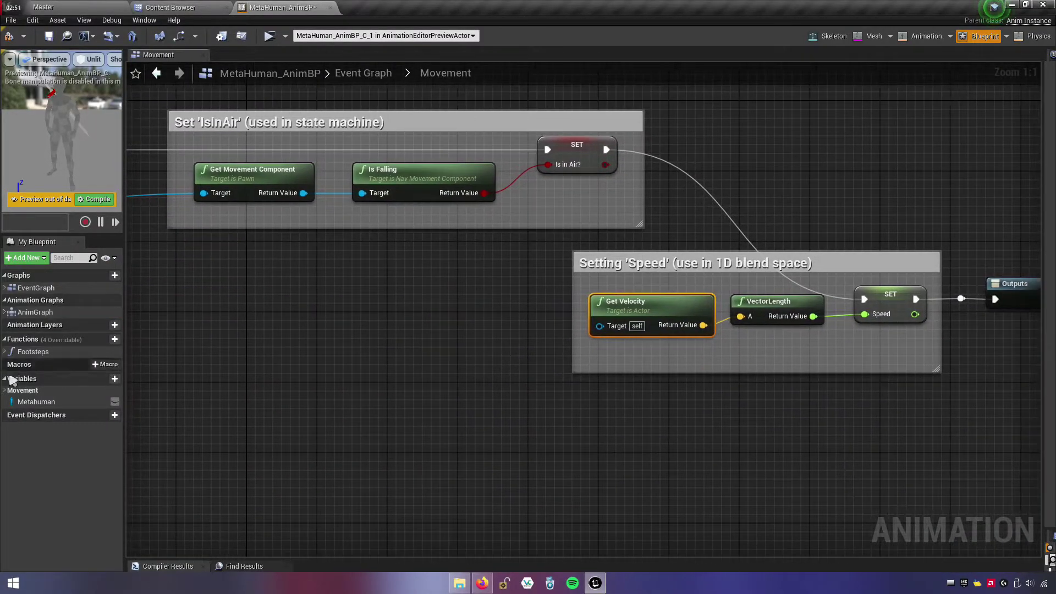
{"action": "mouse_move", "coordinate": [37, 402]}
{"action": "left_mouse_down"}
{"action": "mouse_move", "coordinate": [627, 337]}
{"action": "mouse_move", "coordinate": [601, 327]}
{"action": "left_mouse_up"}
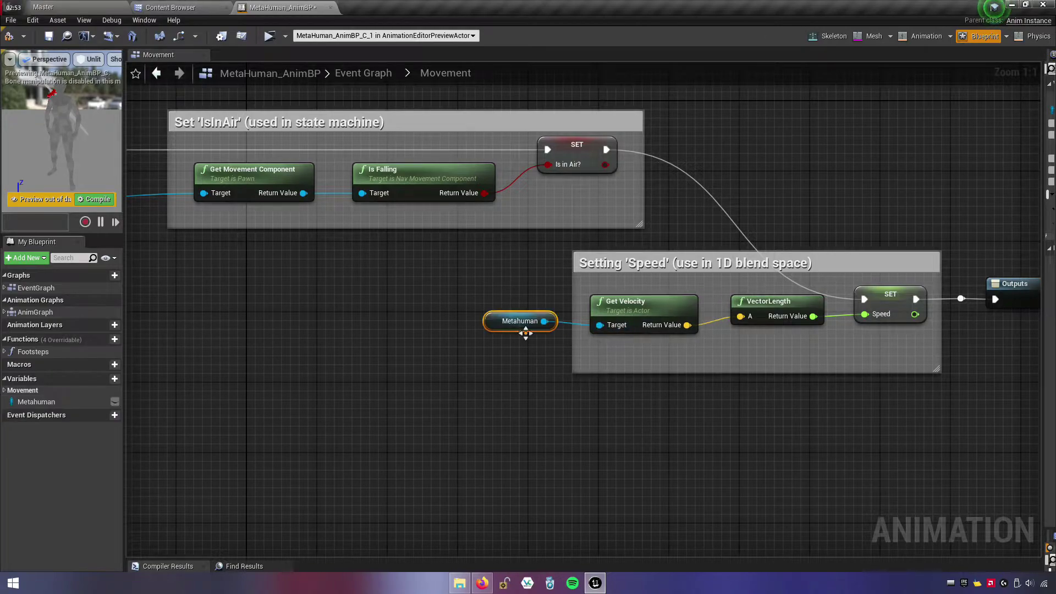
- Move the Outputs node further right and go back to the Event Graph
{"action": "left_click_drag", "start_coordinate": [503, 302], "coordinate": [908, 384]}
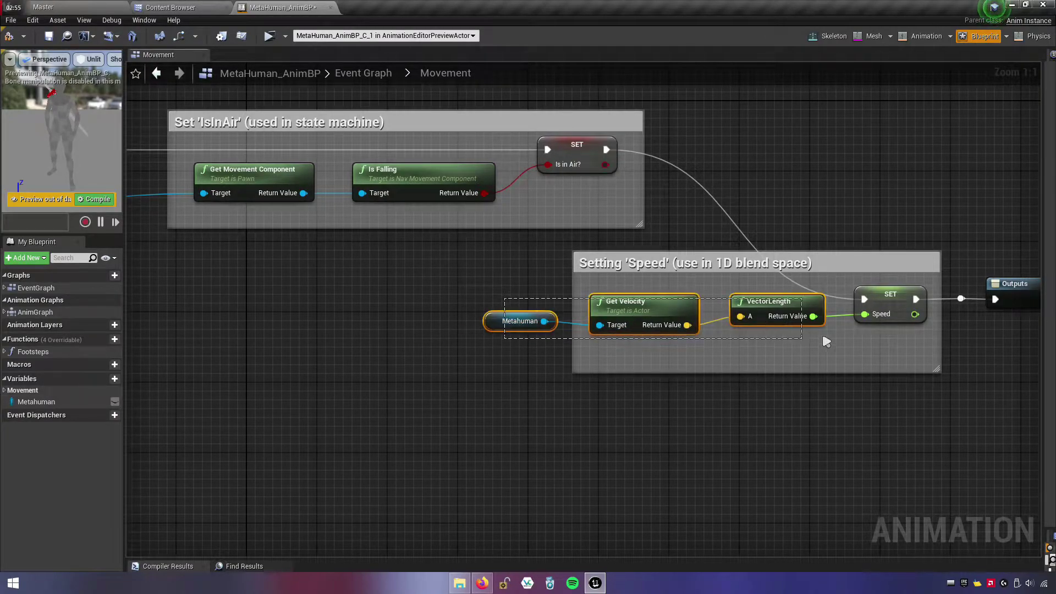
{"action": "right_click_drag", "start_coordinate": [779, 403], "coordinate": [537, 406]}
{"action": "left_click_drag", "start_coordinate": [654, 286], "coordinate": [779, 279]}
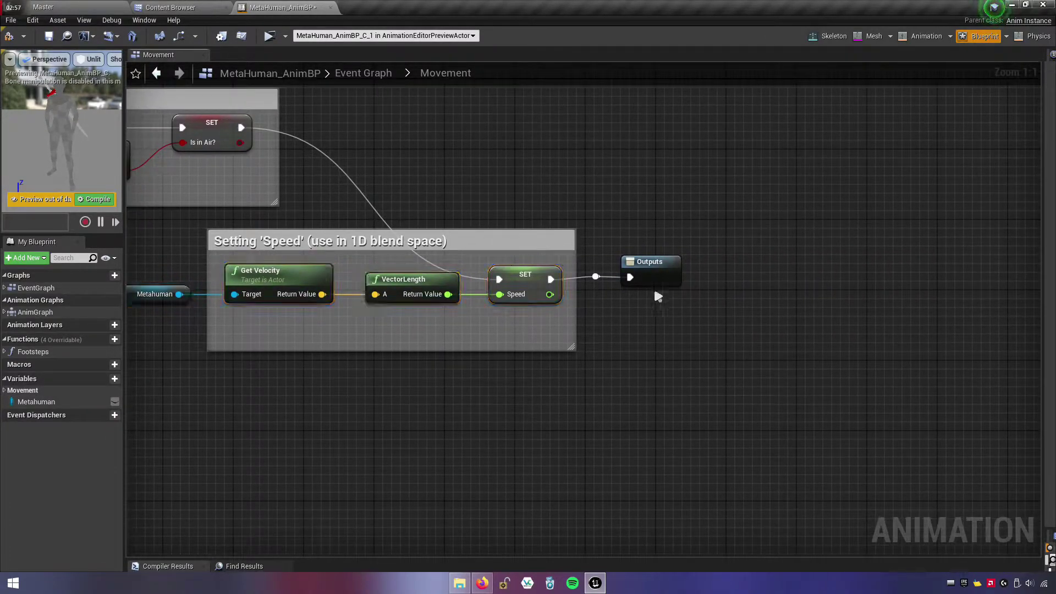
{"action": "left_click", "coordinate": [609, 294]}
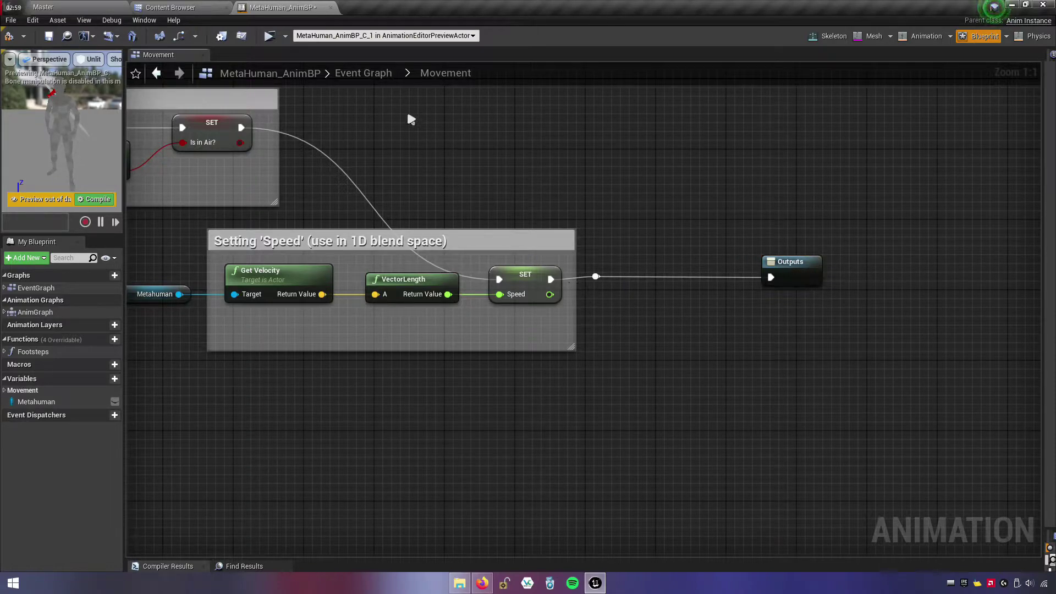
{"action": "left_click", "coordinate": [364, 73]}
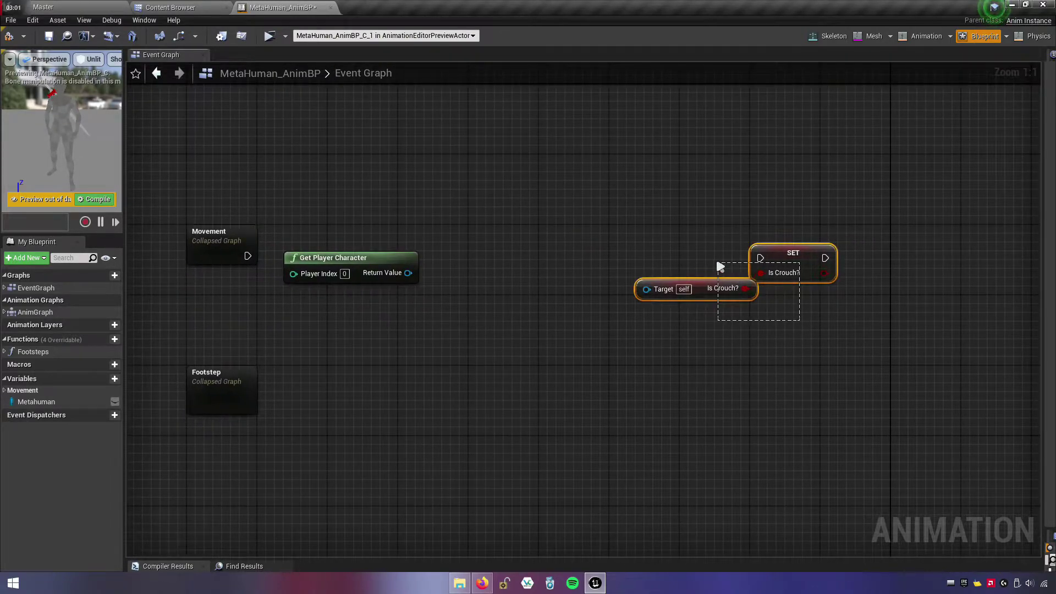
- Delete Get Player Character and copy the SET Is Crouch? node with its getter
{"action": "right_click", "coordinate": [379, 257]}
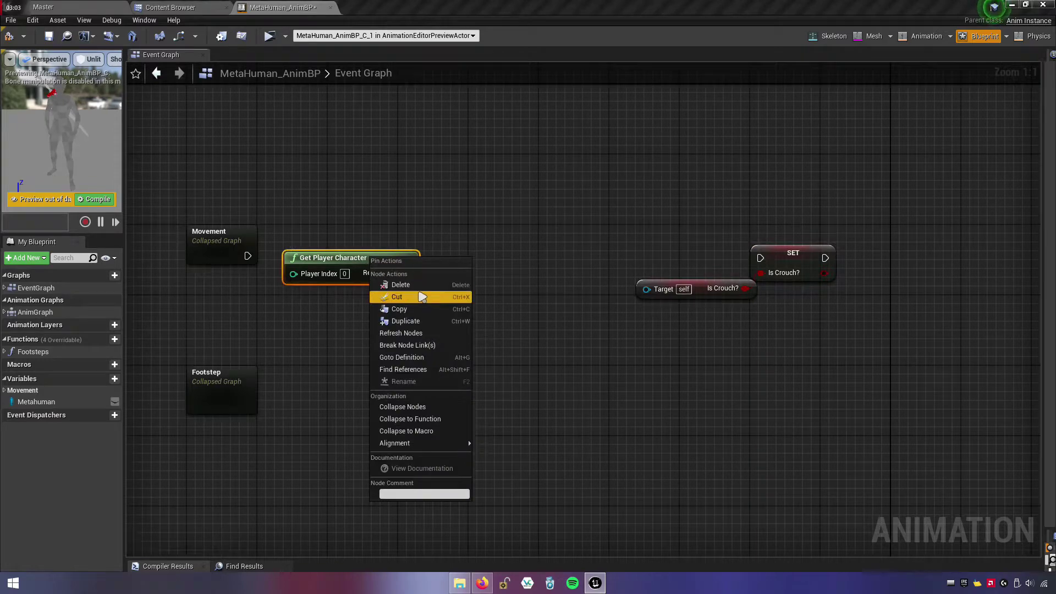
{"action": "left_click", "coordinate": [416, 291]}
{"action": "key", "text": "Delete"}
{"action": "left_click_drag", "start_coordinate": [792, 314], "coordinate": [682, 265]}
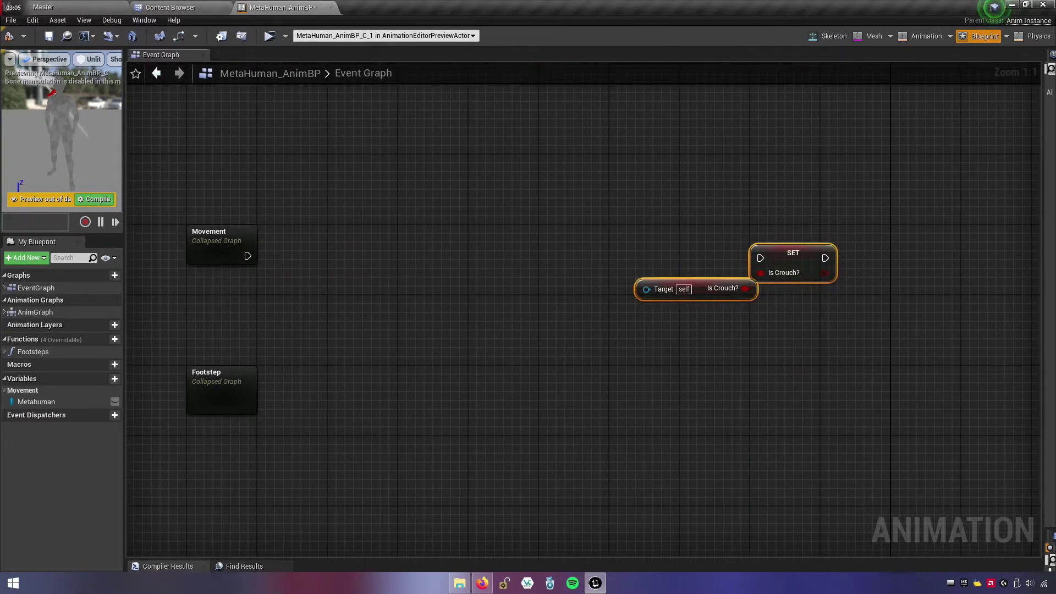
{"action": "right_click", "coordinate": [792, 264]}
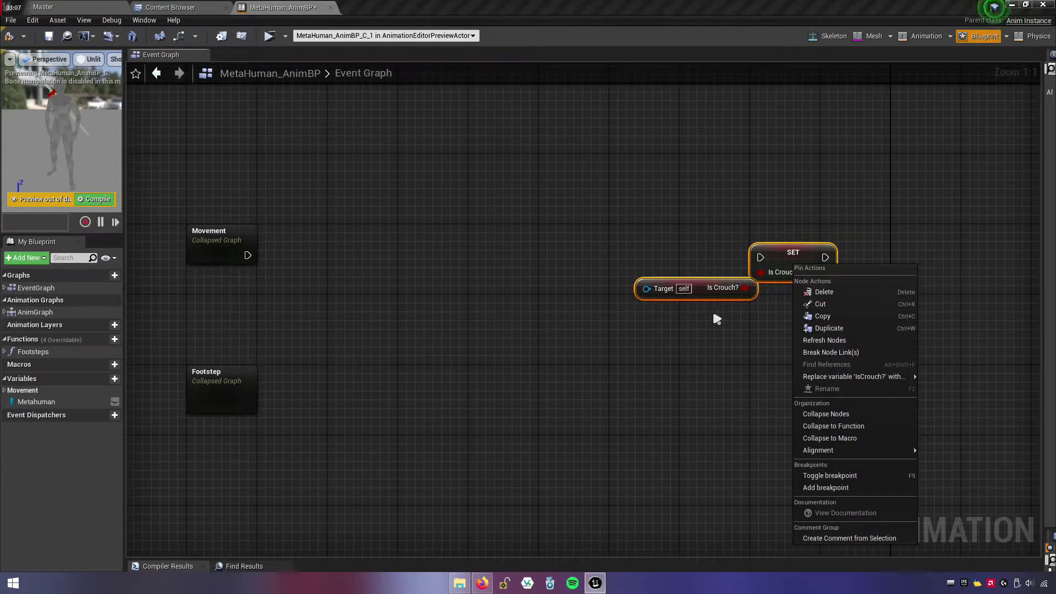
{"action": "left_click", "coordinate": [823, 315]}
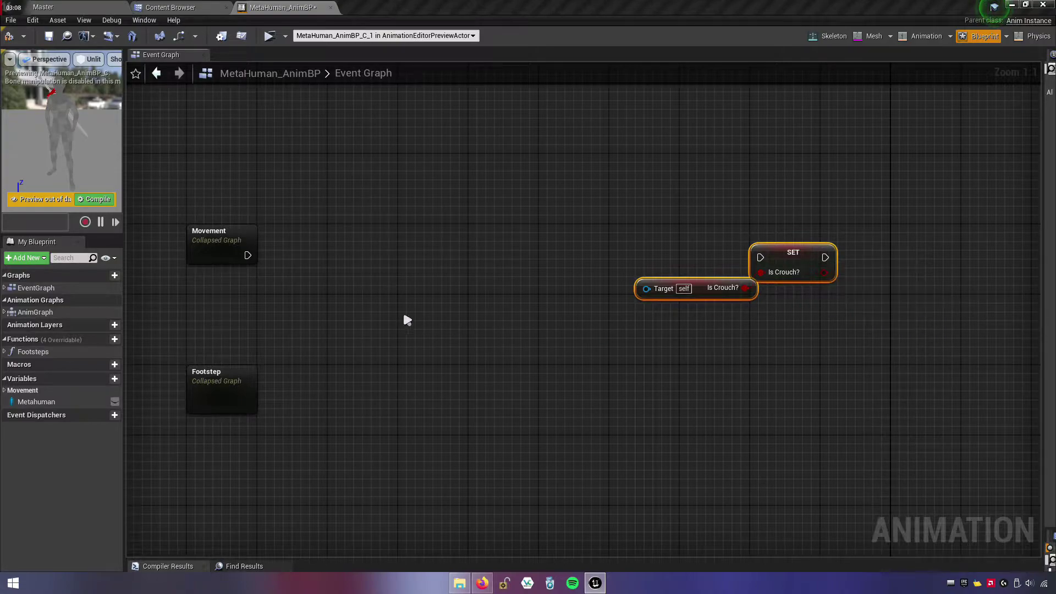
- Paste the Is Crouch? setter and getter into the Movement graph beside Outputs
{"action": "double_click", "coordinate": [247, 259]}
{"action": "scroll", "coordinate": [630, 315], "scroll_direction": "up", "scroll_amount": 2}
{"action": "scroll", "coordinate": [890, 348], "scroll_direction": "up", "scroll_amount": 1}
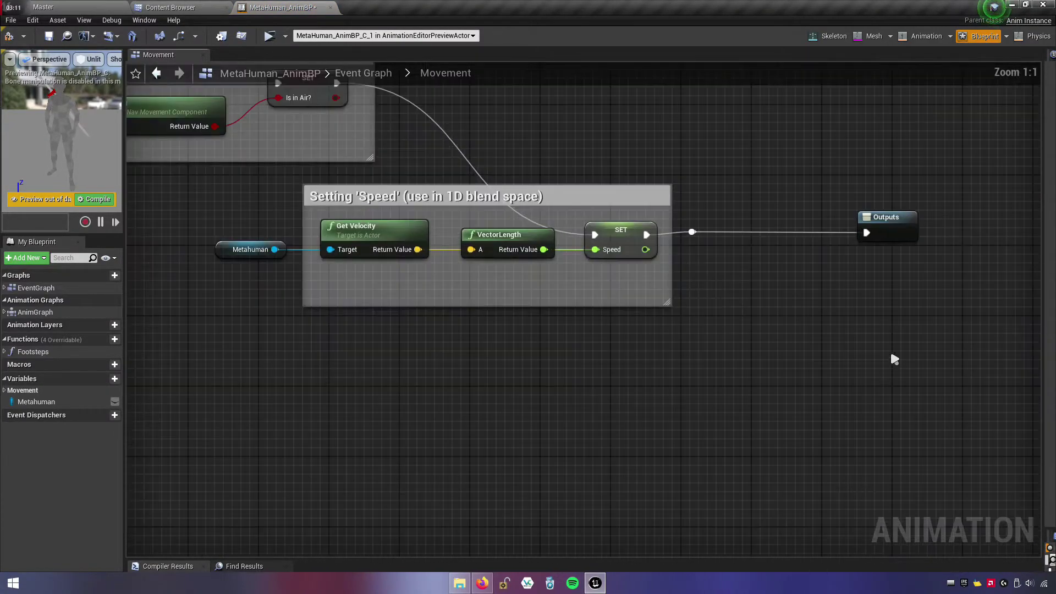
{"action": "mouse_move", "coordinate": [777, 285]}
{"action": "right_mouse_down"}
{"action": "mouse_move", "coordinate": [772, 252]}
{"action": "mouse_move", "coordinate": [772, 322]}
{"action": "right_mouse_up"}
{"action": "key", "text": "ctrl+v"}
{"action": "left_click_drag", "start_coordinate": [773, 322], "coordinate": [817, 304]}
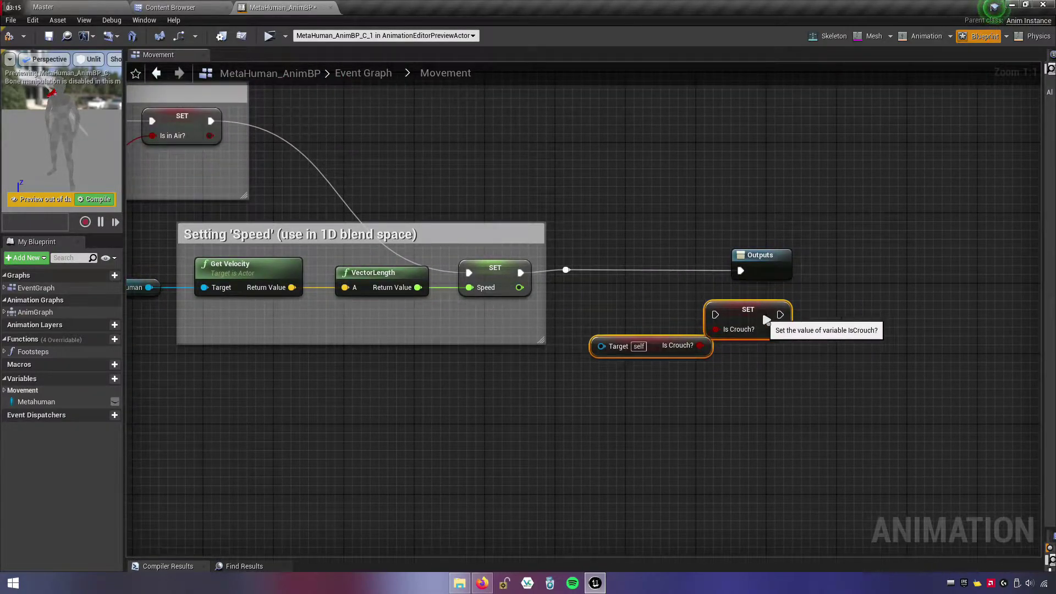
- Move the Outputs node further right, clear of the pasted Is Crouch? nodes
{"action": "right_click_drag", "start_coordinate": [693, 386], "coordinate": [755, 388]}
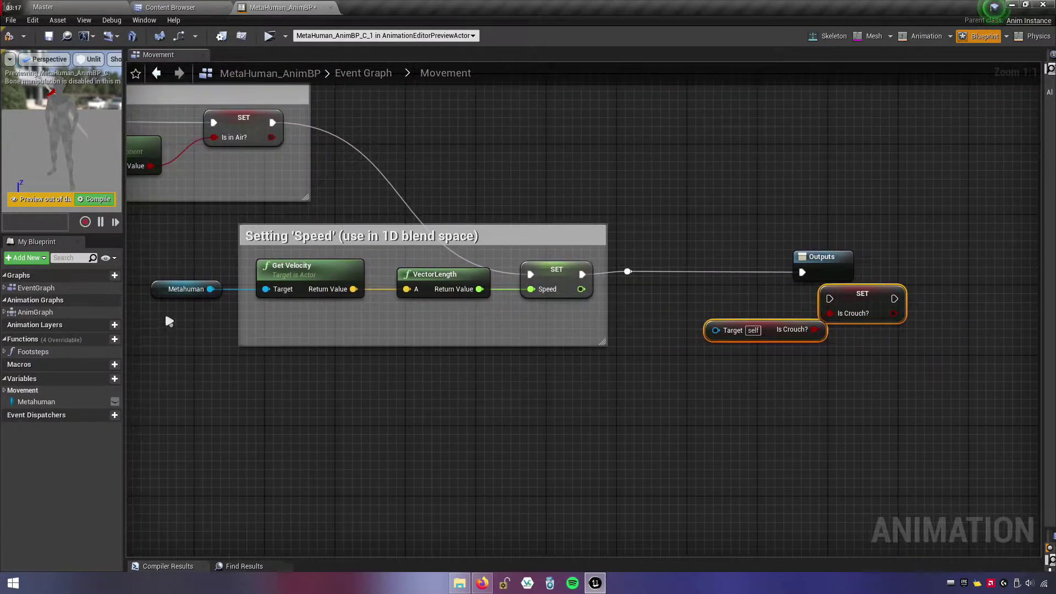
{"action": "left_click", "coordinate": [218, 318]}
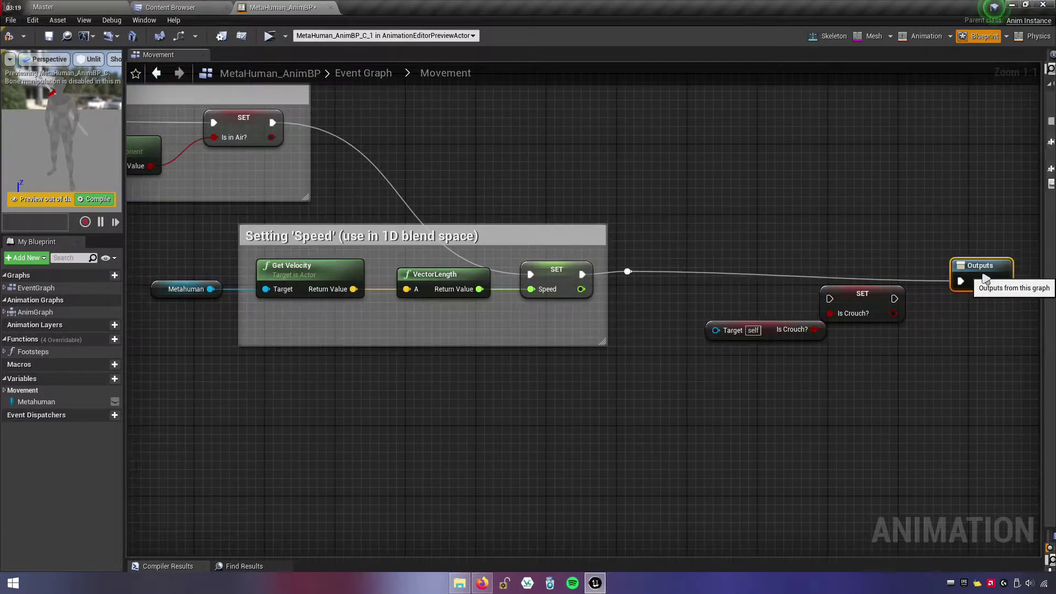
{"action": "left_click_drag", "start_coordinate": [831, 265], "coordinate": [934, 257]}
{"action": "right_click", "coordinate": [934, 257]}
{"action": "left_click", "coordinate": [905, 245]}
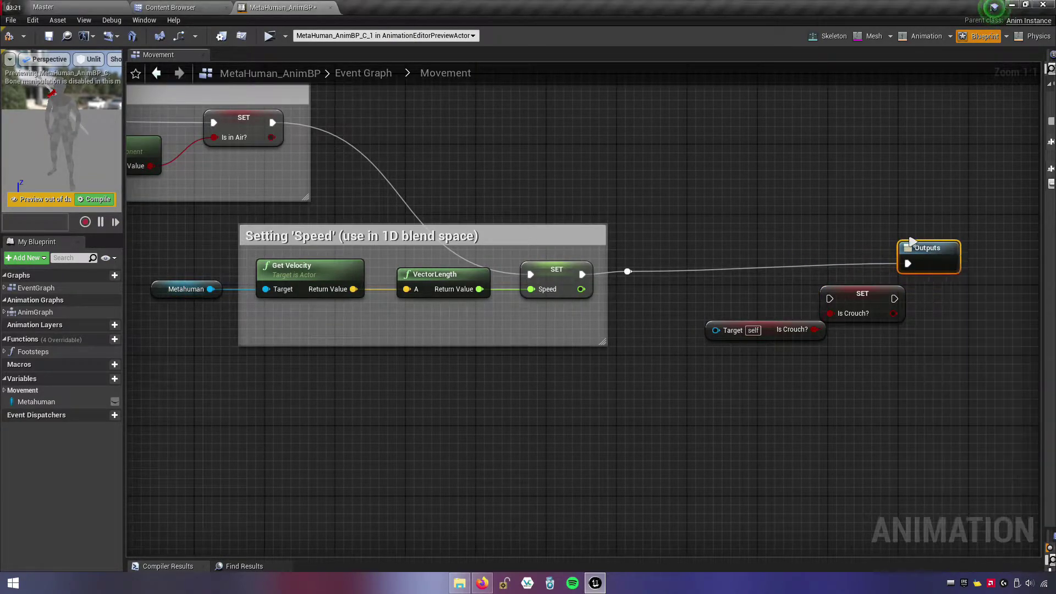
{"action": "left_click_drag", "start_coordinate": [910, 248], "coordinate": [910, 257]}
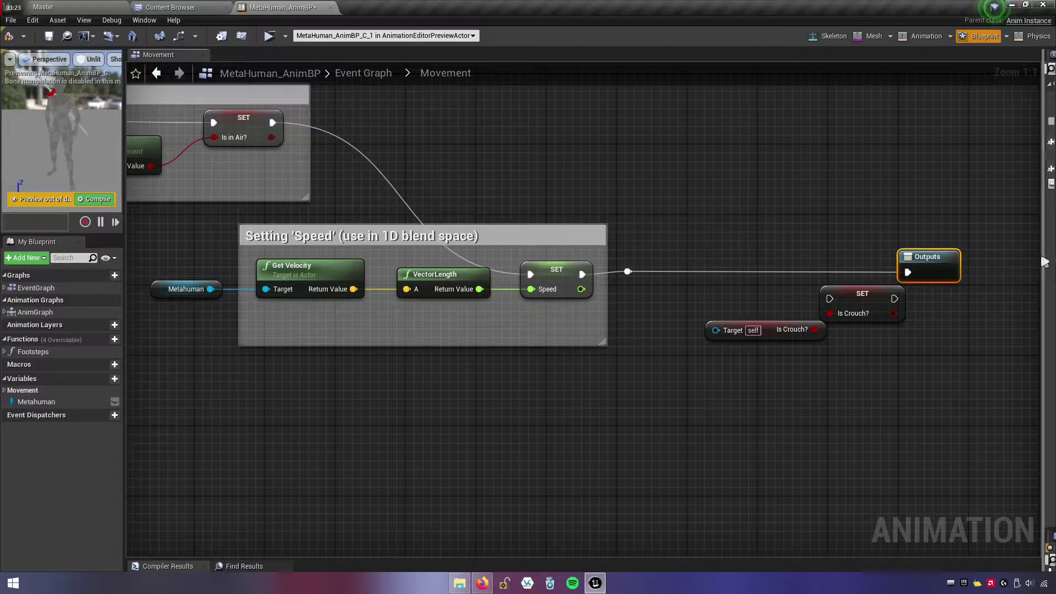
- Remove the Outputs node's 'then' pin and move Outputs up out of the way
{"action": "left_click_drag", "start_coordinate": [1049, 250], "coordinate": [884, 249]}
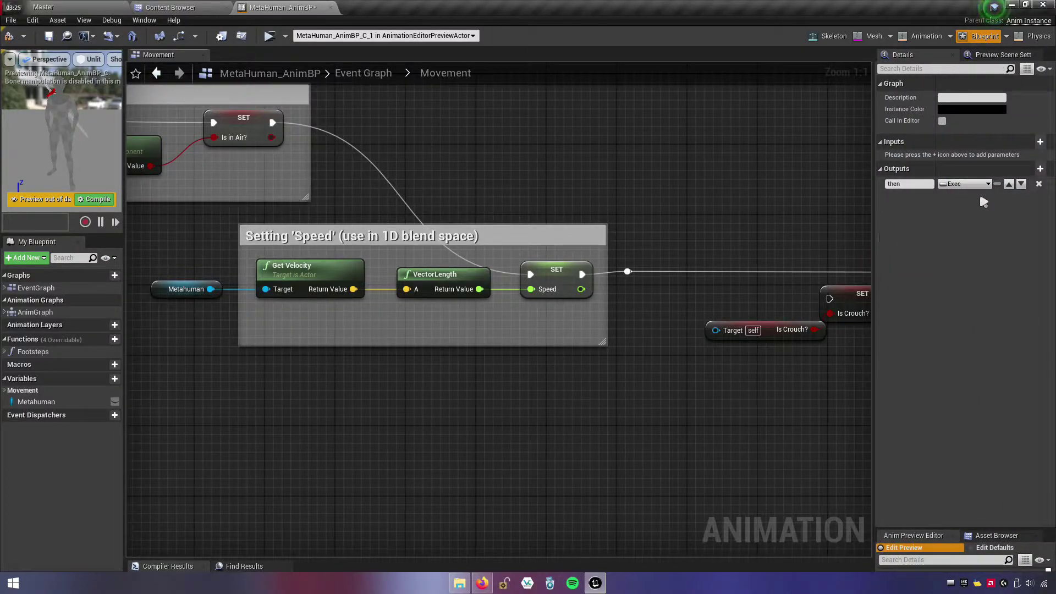
{"action": "left_click", "coordinate": [1039, 183]}
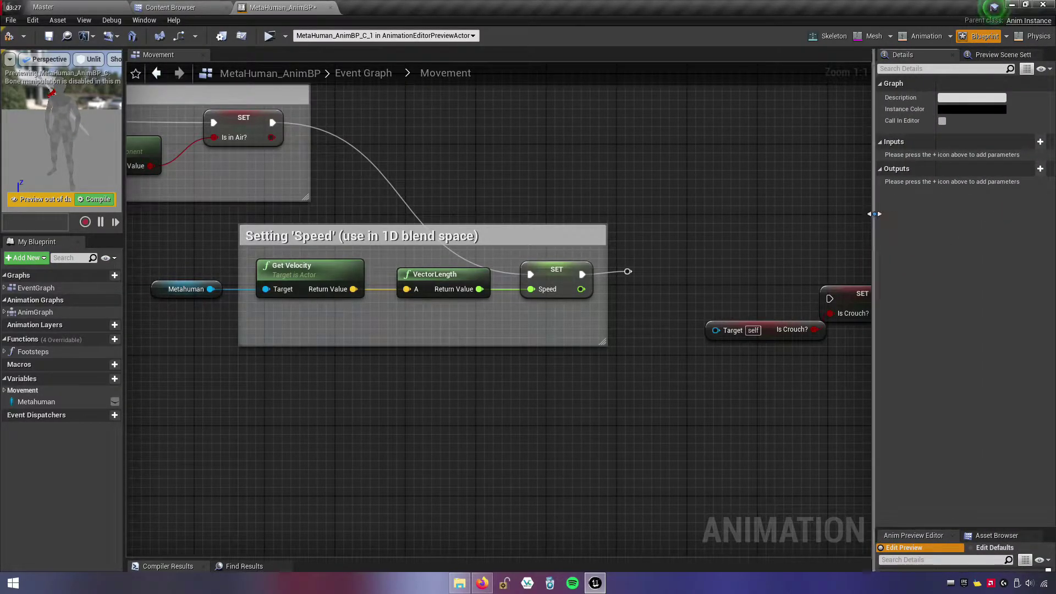
{"action": "left_click_drag", "start_coordinate": [876, 210], "coordinate": [1047, 210]}
{"action": "left_click_drag", "start_coordinate": [928, 257], "coordinate": [569, 134]}
- Chain the Speed setter into SET Is Crouch? and connect Metahuman as its target
{"action": "right_click_drag", "start_coordinate": [663, 243], "coordinate": [730, 243]}
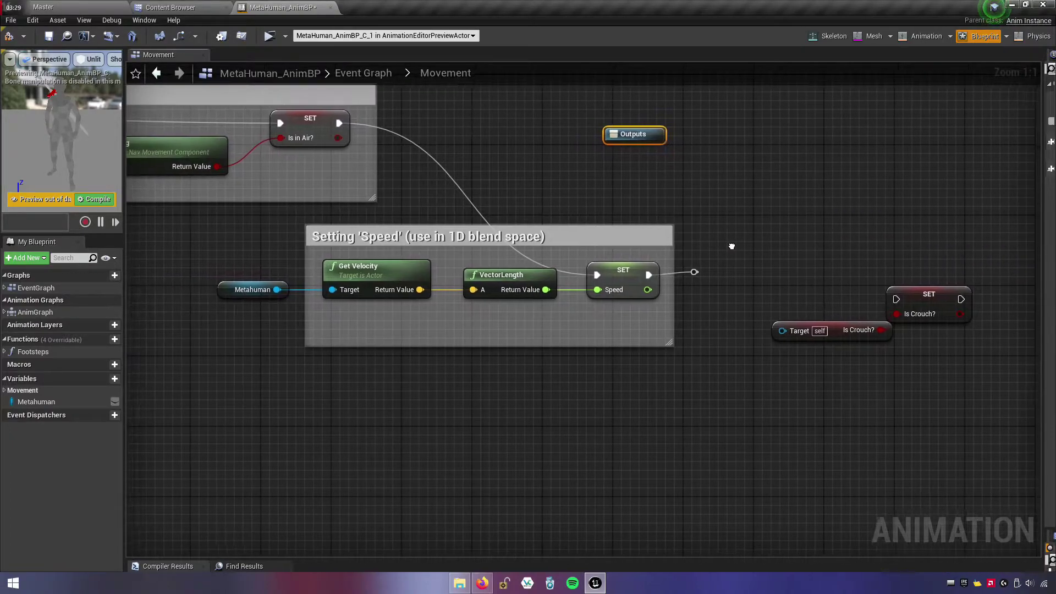
{"action": "left_click", "coordinate": [697, 273]}
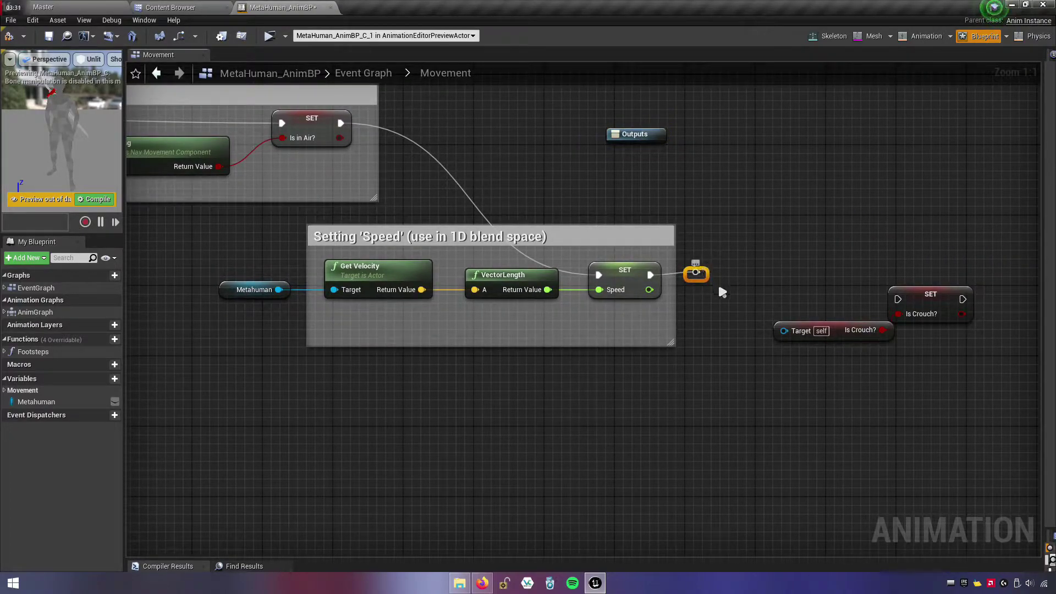
{"action": "left_click_drag", "start_coordinate": [751, 315], "coordinate": [908, 330]}
{"action": "left_click_drag", "start_coordinate": [775, 328], "coordinate": [740, 302]}
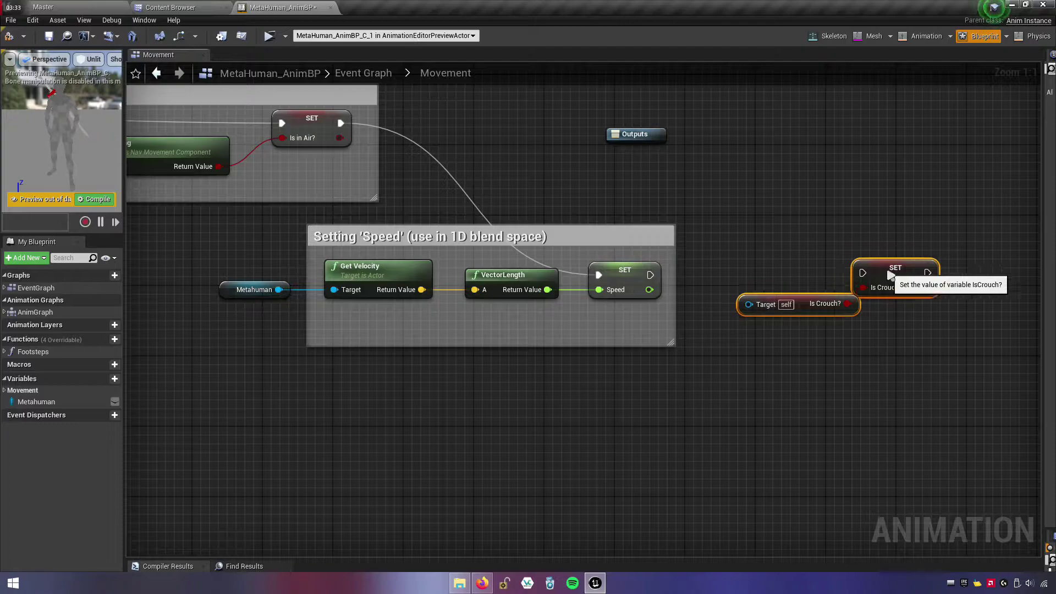
{"action": "left_click", "coordinate": [731, 297]}
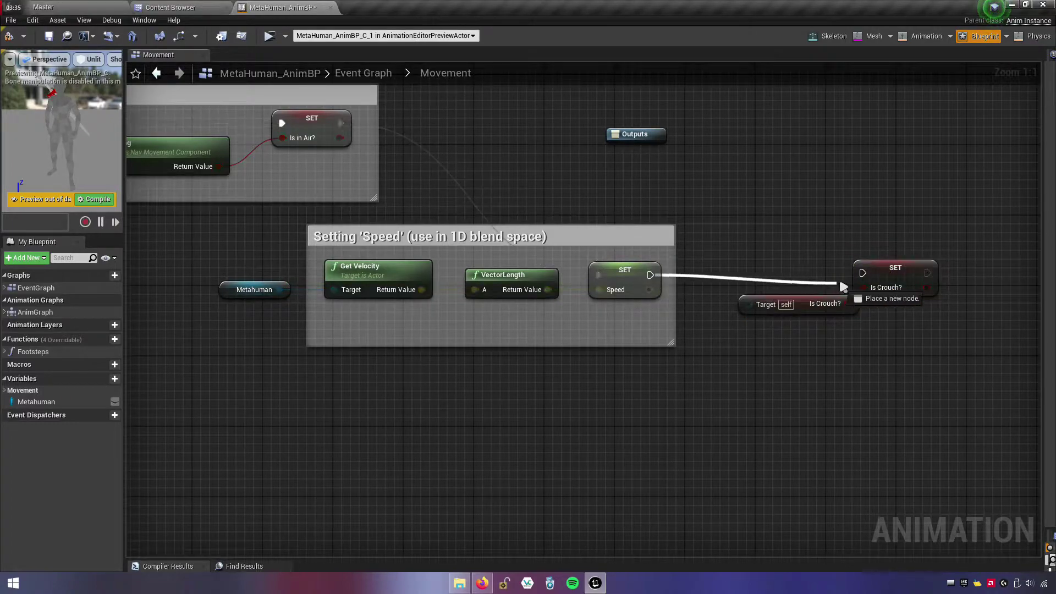
{"action": "left_click_drag", "start_coordinate": [651, 275], "coordinate": [863, 273]}
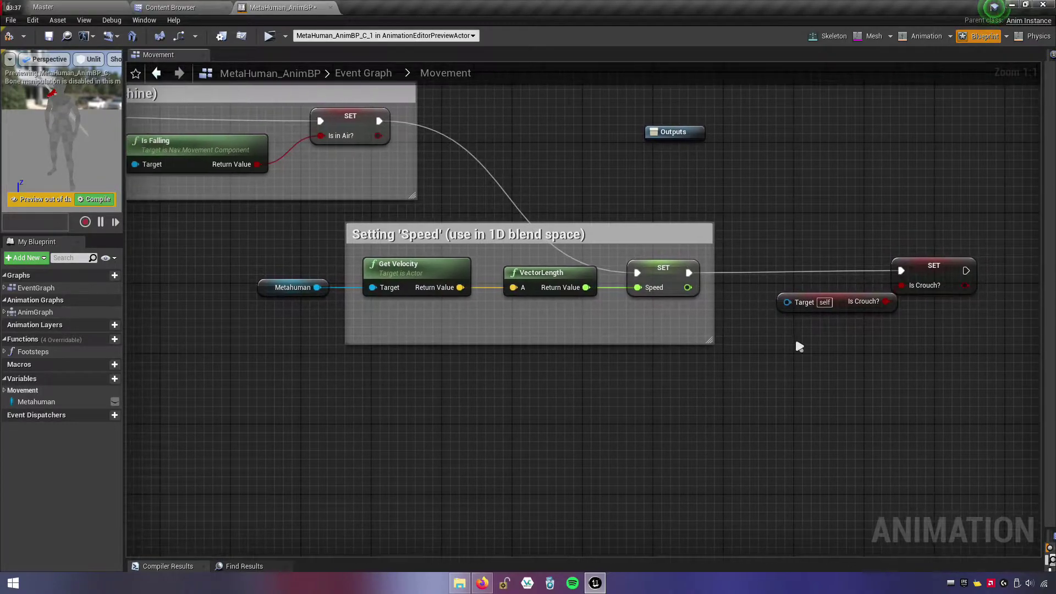
{"action": "left_click_drag", "start_coordinate": [787, 302], "coordinate": [318, 288]}
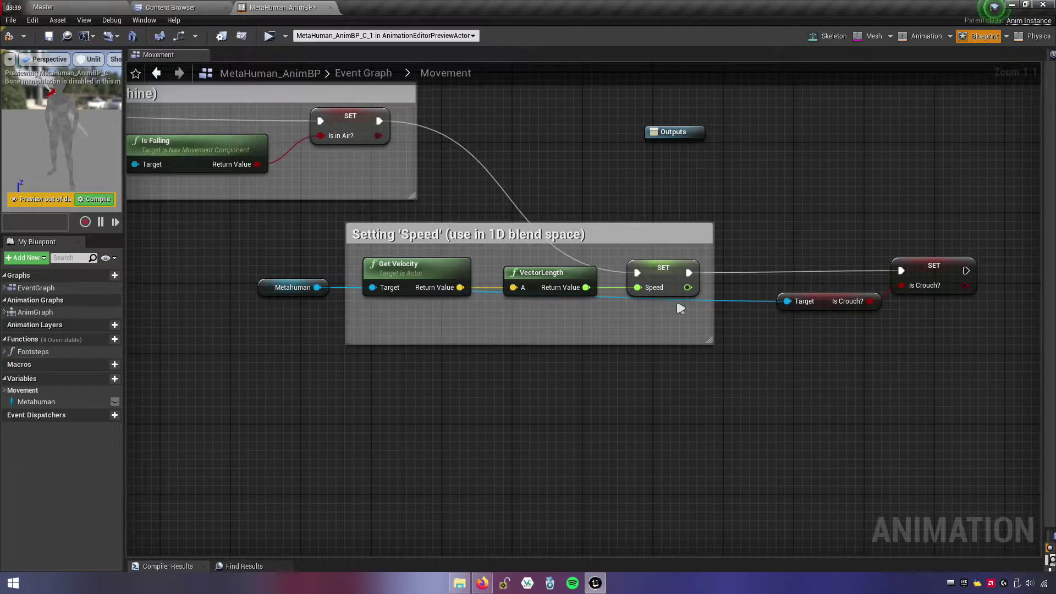
- Add two reroute points so the Metahuman wire runs along the comment box's bottom edge
{"action": "double_click", "coordinate": [726, 297]}
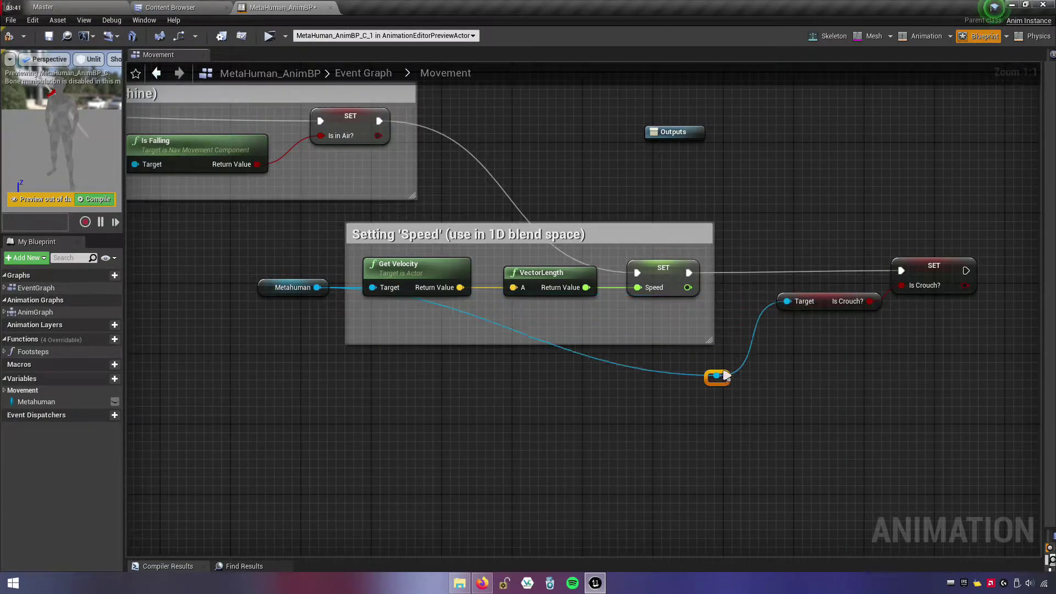
{"action": "left_click_drag", "start_coordinate": [724, 372], "coordinate": [730, 356]}
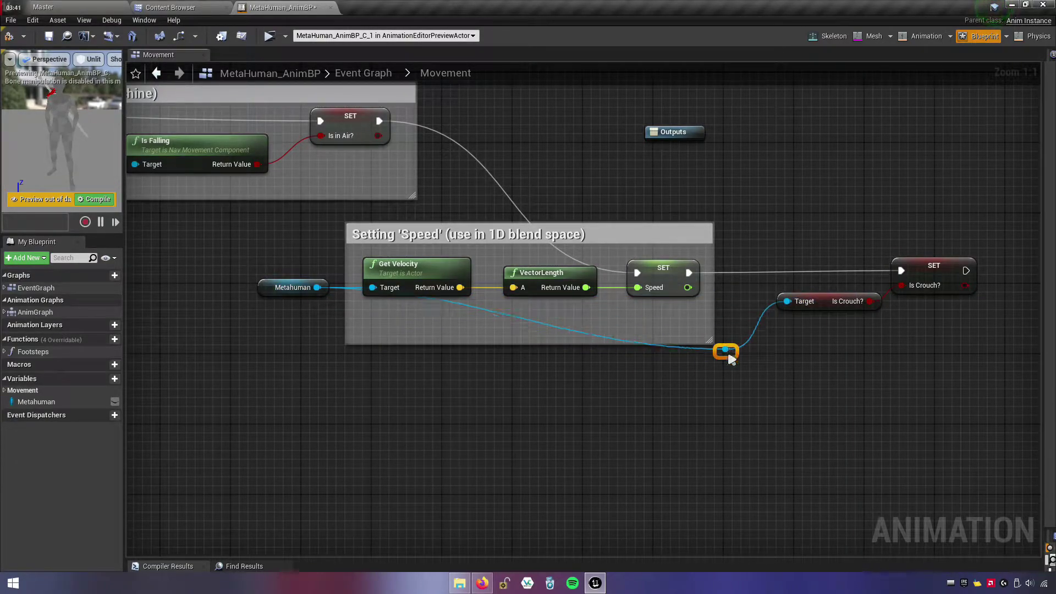
{"action": "double_click", "coordinate": [471, 307]}
{"action": "left_click_drag", "start_coordinate": [477, 316], "coordinate": [368, 353]}
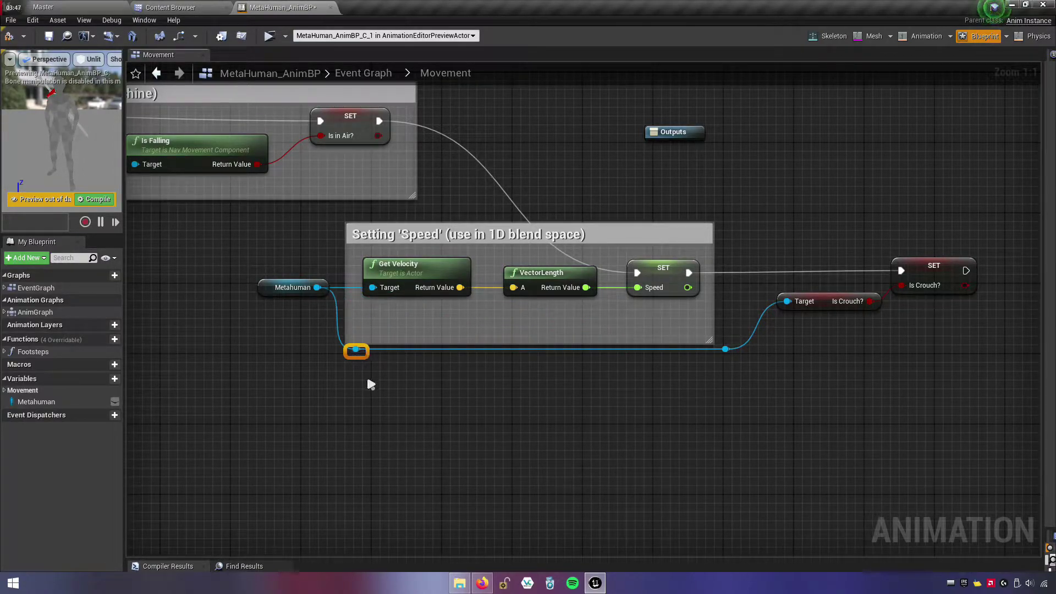
{"action": "right_click_drag", "start_coordinate": [370, 384], "coordinate": [468, 400]}
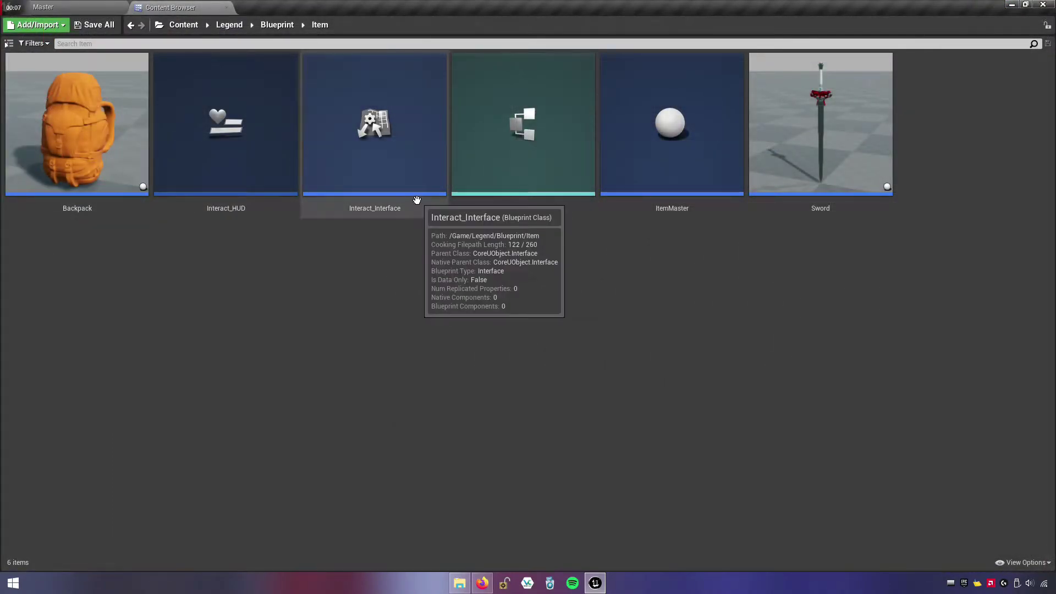
- Add two functions named Equip and UnEquip to the Interact_Interface blueprint
{"action": "left_click", "coordinate": [388, 209]}
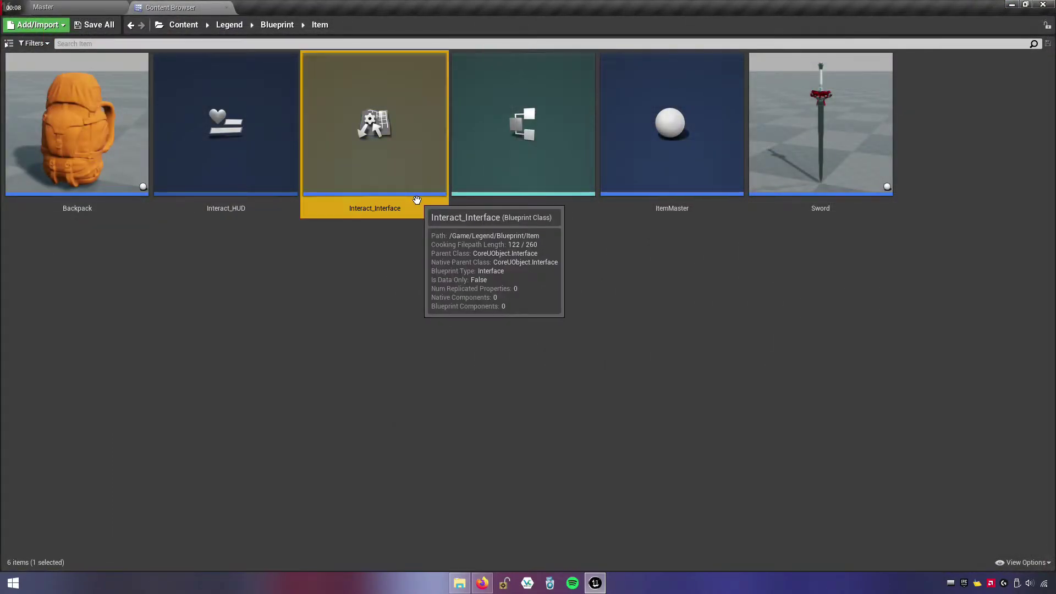
{"action": "double_click", "coordinate": [386, 206]}
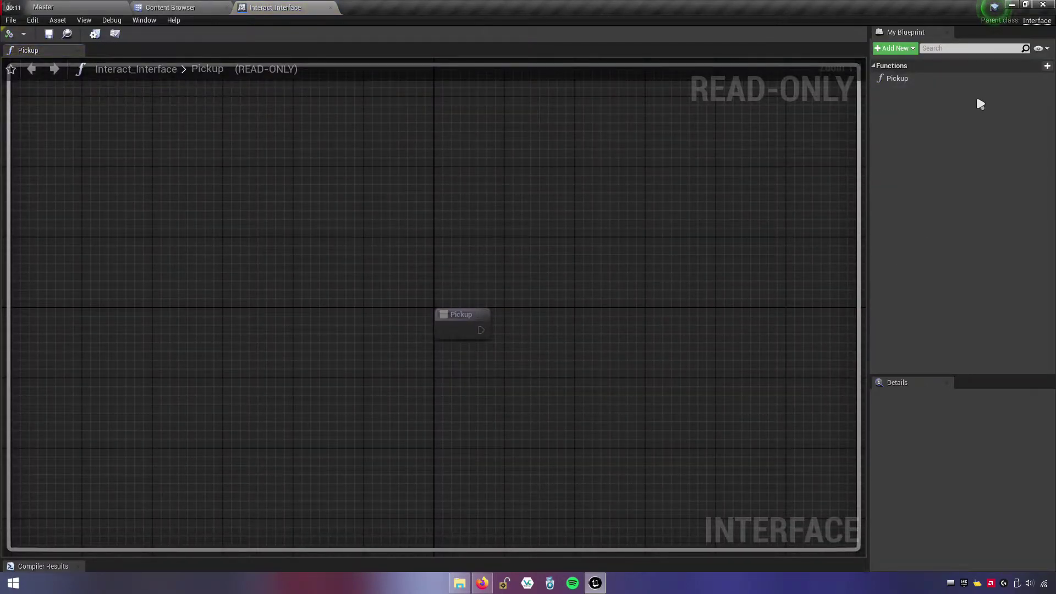
{"action": "left_click", "coordinate": [1036, 67]}
{"action": "type", "text": "Equip"}
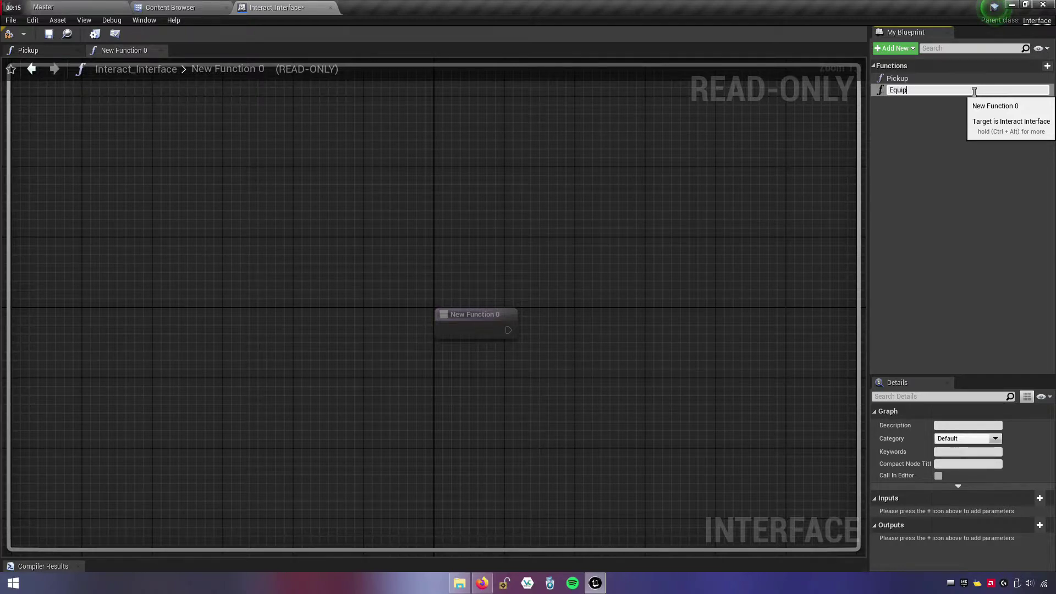
{"action": "key", "text": "Return"}
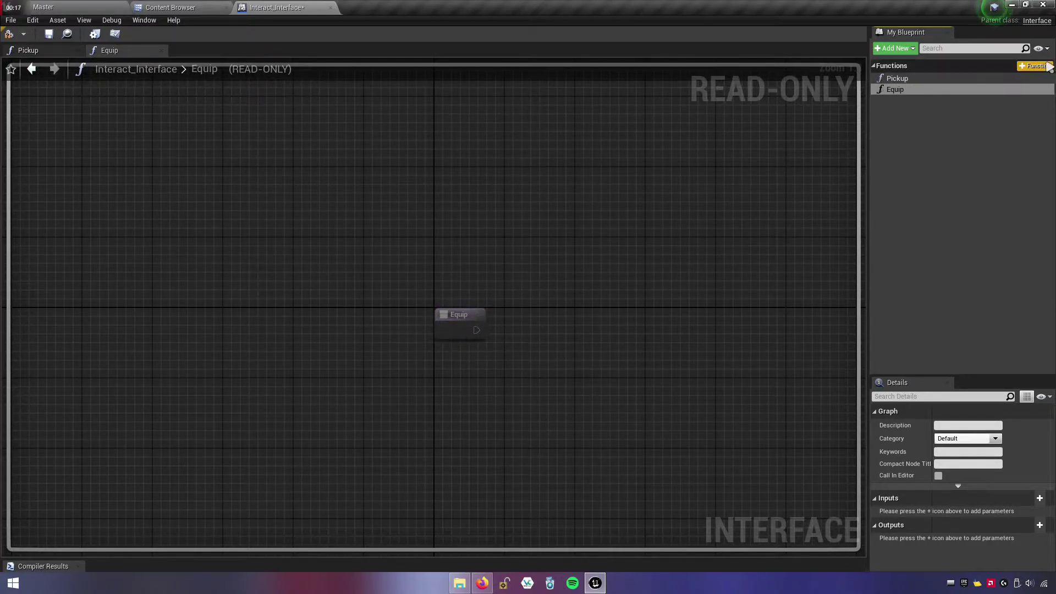
{"action": "left_click", "coordinate": [1050, 67]}
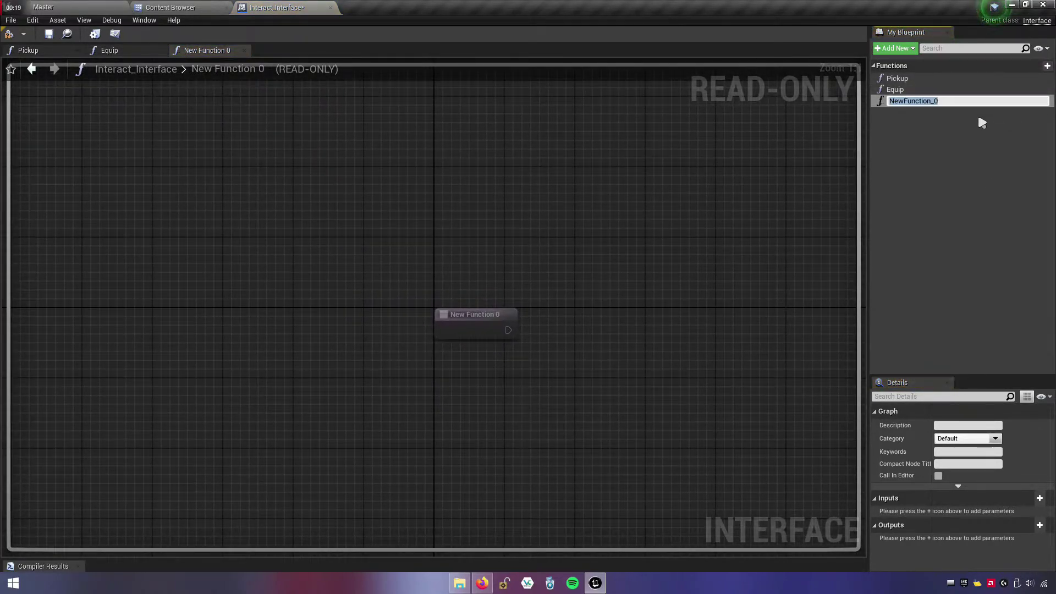
{"action": "type", "text": "UnEquip"}
{"action": "key", "text": "Return"}
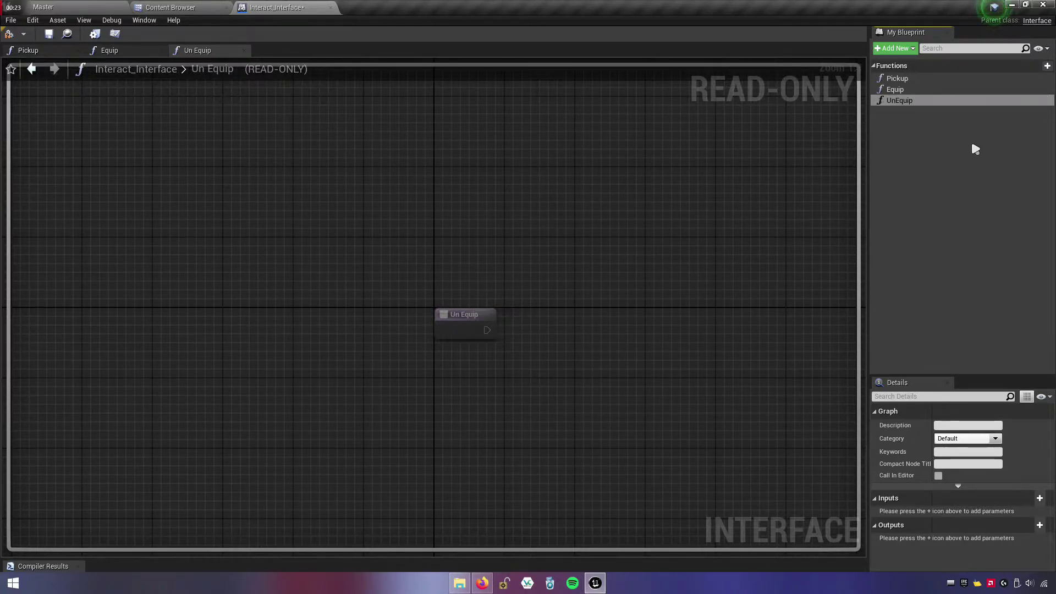
- Save and close Interact_Interface, then select the Item_Struct asset
{"action": "left_click", "coordinate": [48, 35]}
{"action": "left_click", "coordinate": [330, 7]}
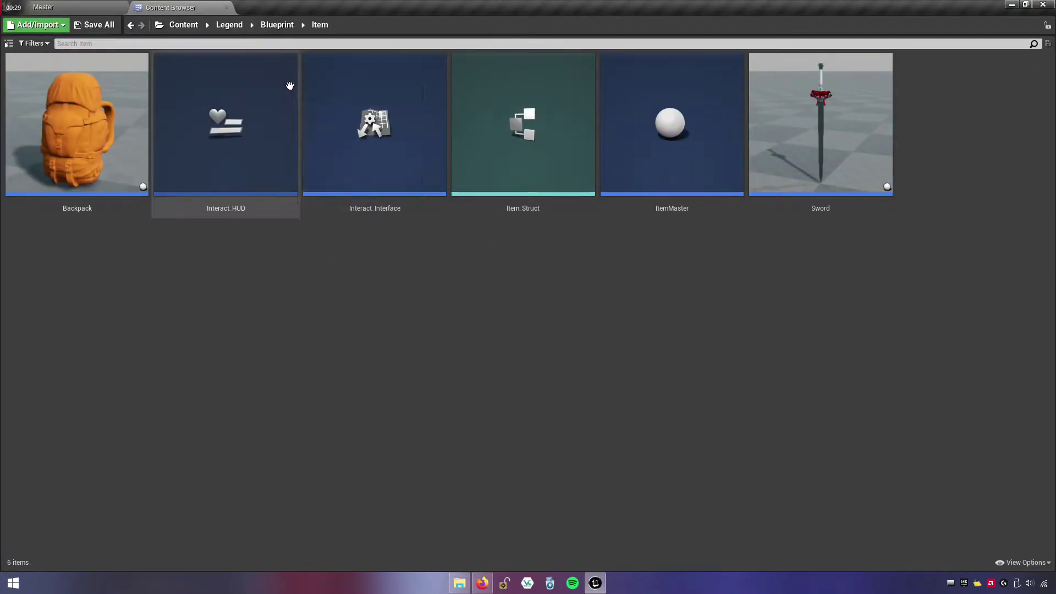
{"action": "left_click", "coordinate": [522, 212]}
- Open Item_Struct and add two variables named Equip Socket and UnEquip Socket
{"action": "double_click", "coordinate": [540, 216]}
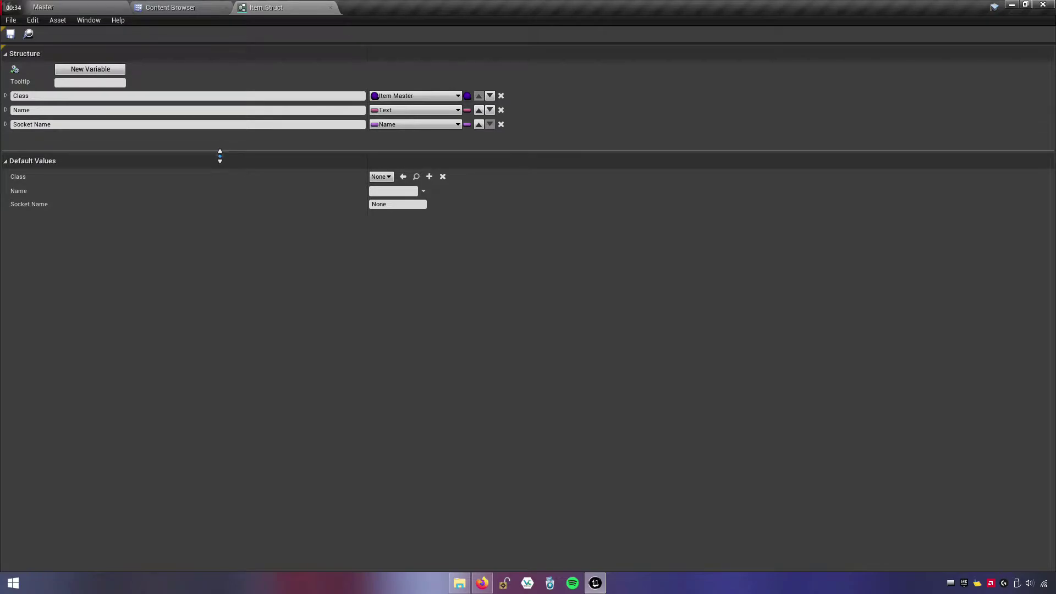
{"action": "left_click_drag", "start_coordinate": [220, 152], "coordinate": [222, 245]}
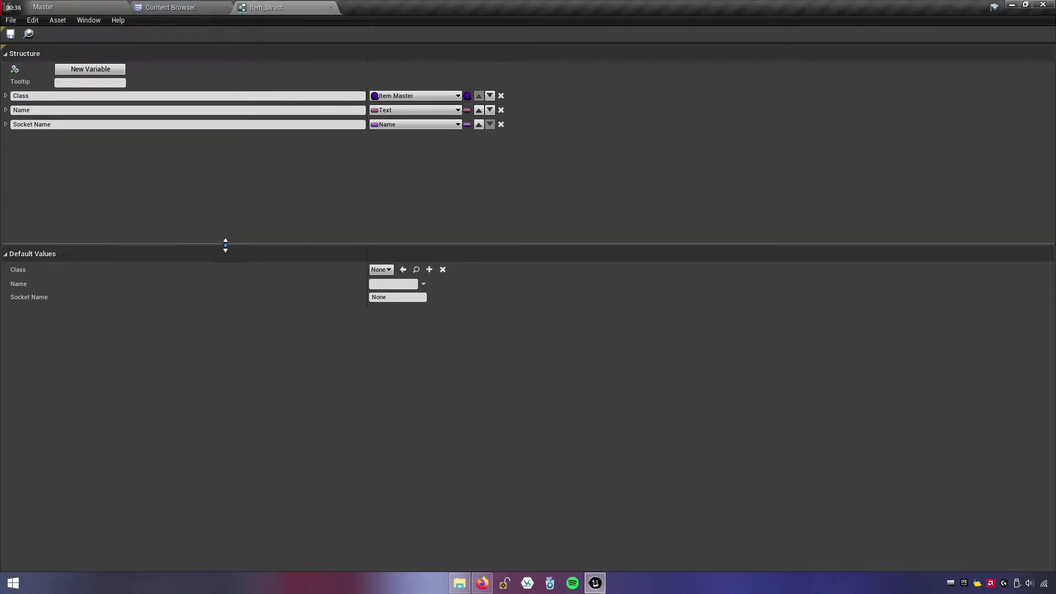
{"action": "left_click", "coordinate": [98, 71]}
{"action": "left_click", "coordinate": [13, 140]}
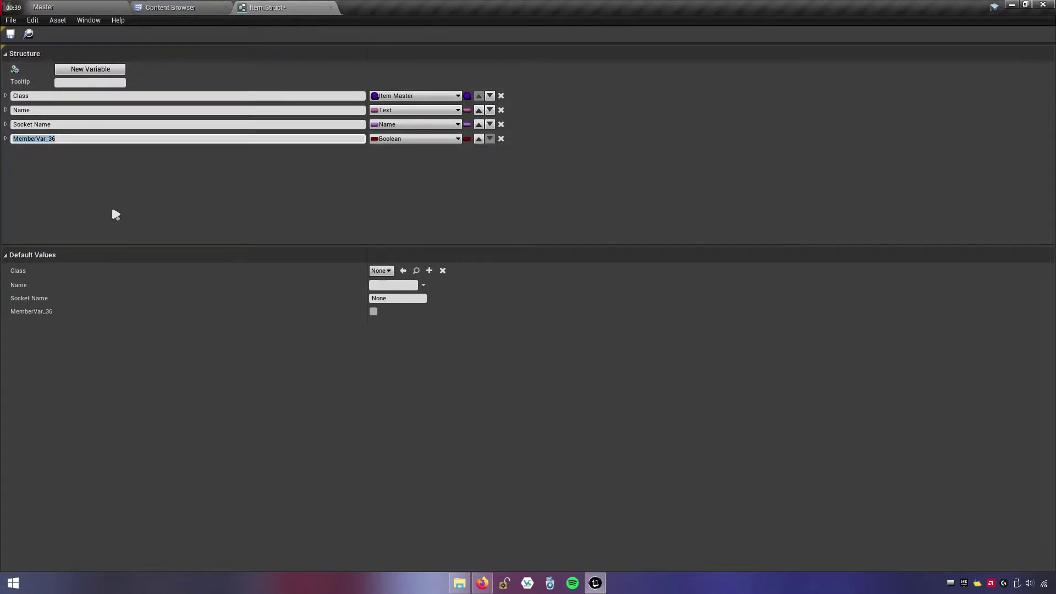
{"action": "type", "text": "Equipt"}
{"action": "key", "text": "BackSpace"}
{"action": "type", "text": "Socket"}
{"action": "key", "text": "Return"}
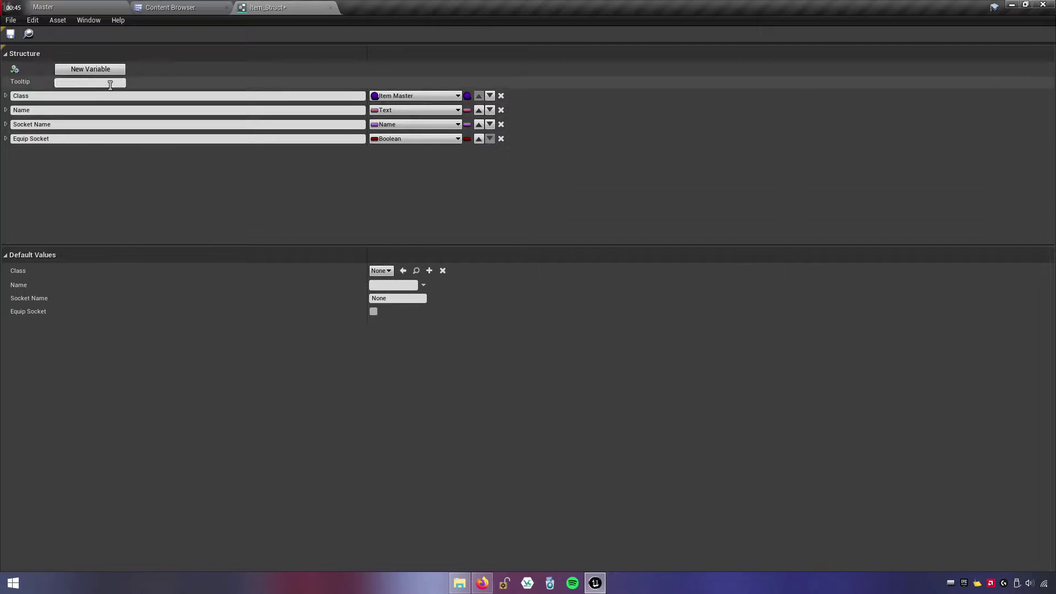
{"action": "left_click", "coordinate": [90, 69]}
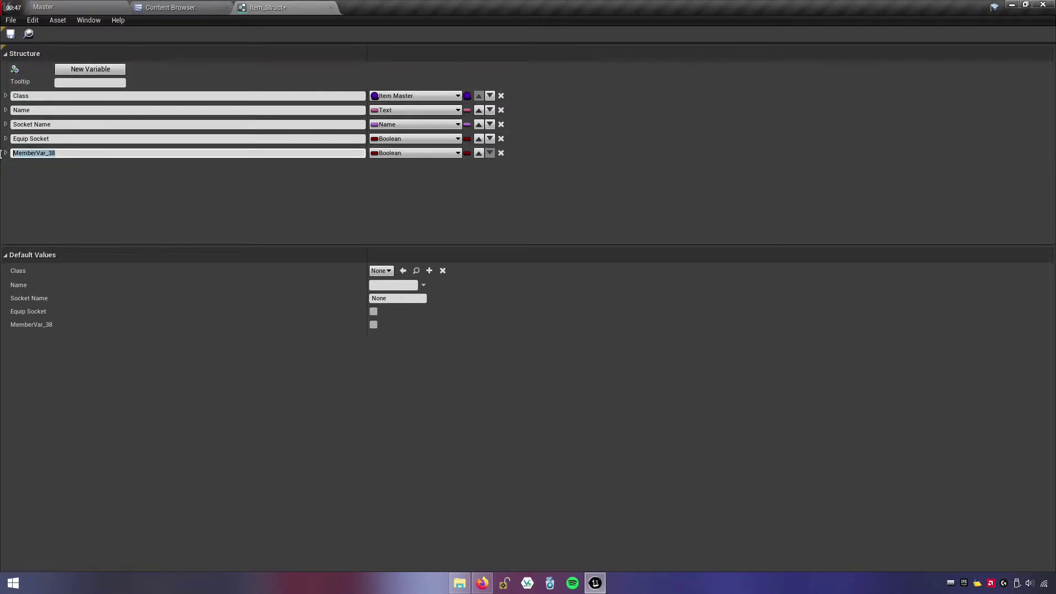
{"action": "type", "text": "UnEquip Socket"}
{"action": "key", "text": "Return"}
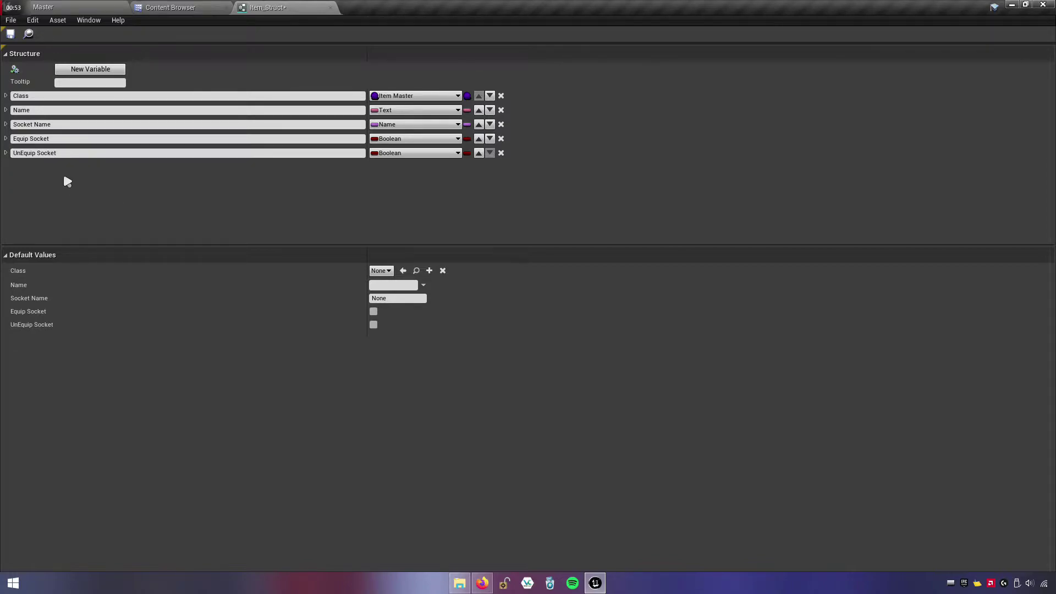
- Set both Equip Socket and UnEquip Socket to type Name and save the structure
{"action": "left_click", "coordinate": [410, 153]}
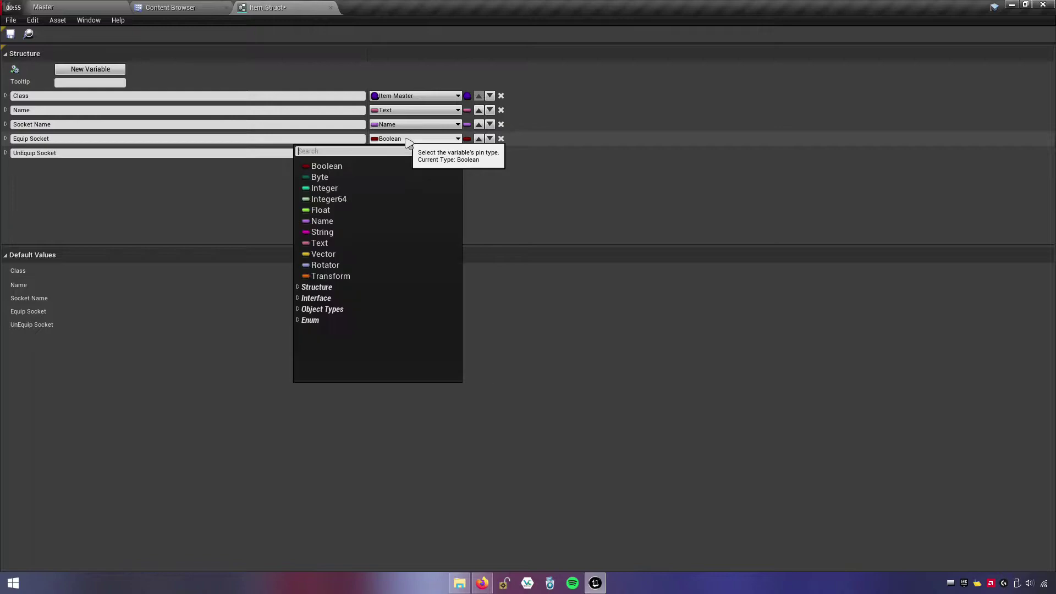
{"action": "left_click", "coordinate": [324, 221]}
{"action": "left_click", "coordinate": [407, 153]}
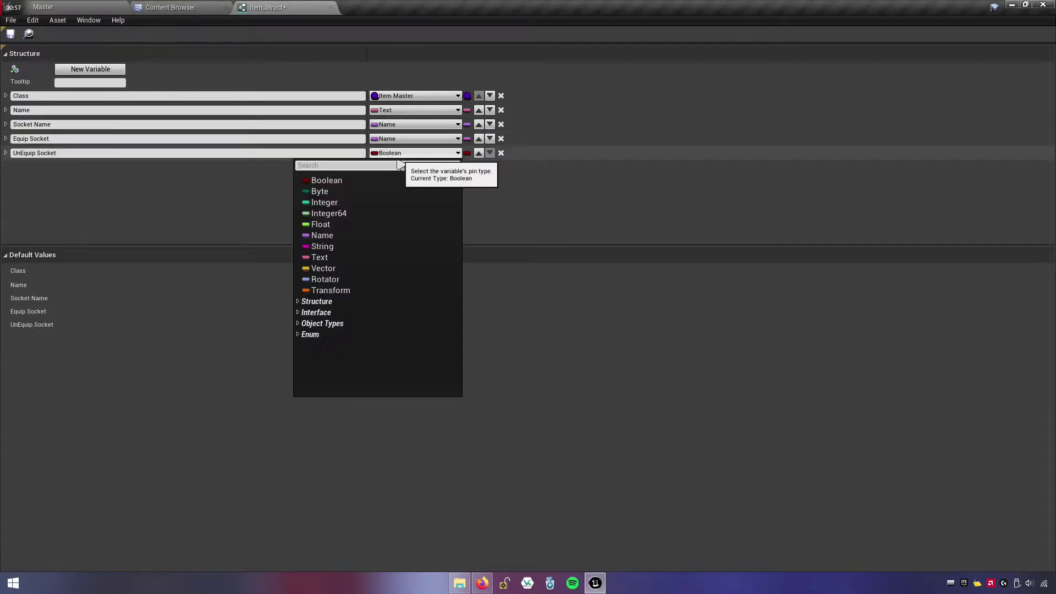
{"action": "left_click", "coordinate": [333, 235]}
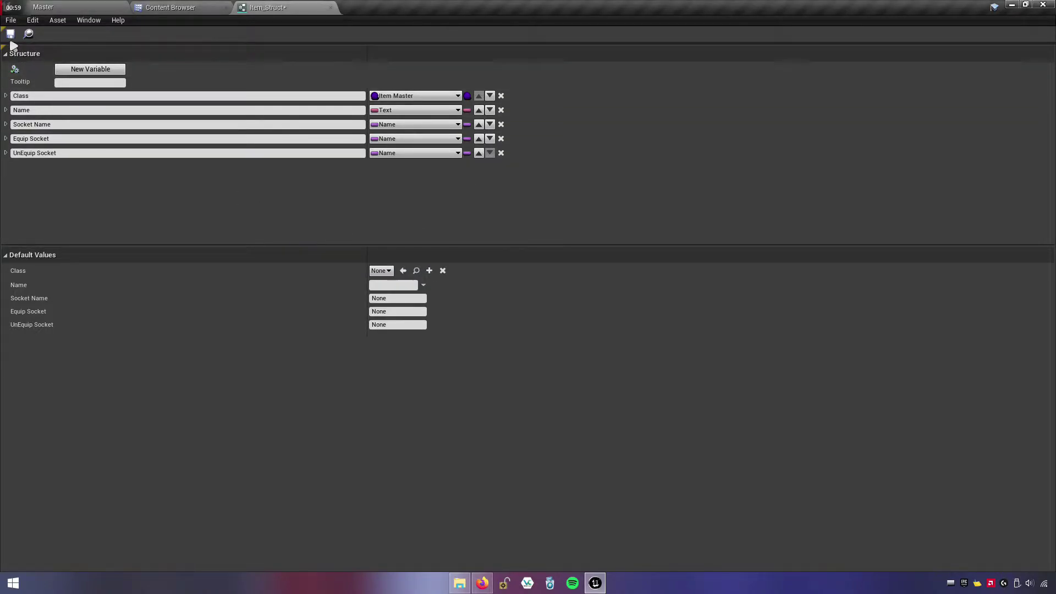
{"action": "left_click", "coordinate": [9, 34]}
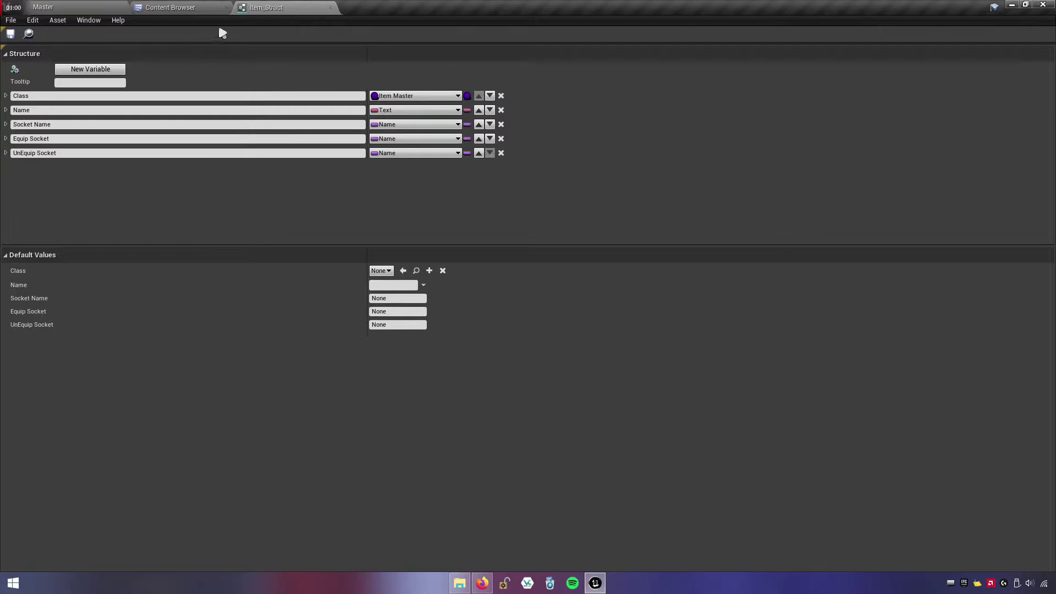
{"action": "left_click", "coordinate": [330, 8]}
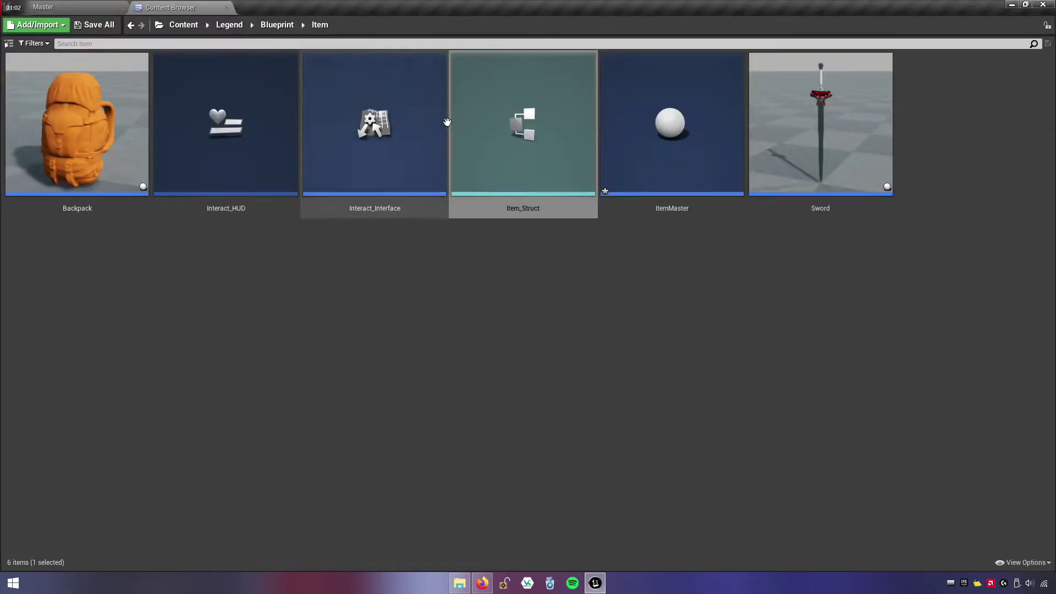
- In ItemMaster's ConstructionScript, connect the Item Equip Socket pin to the SET node's Item Equip Socket input
{"action": "double_click", "coordinate": [712, 212]}
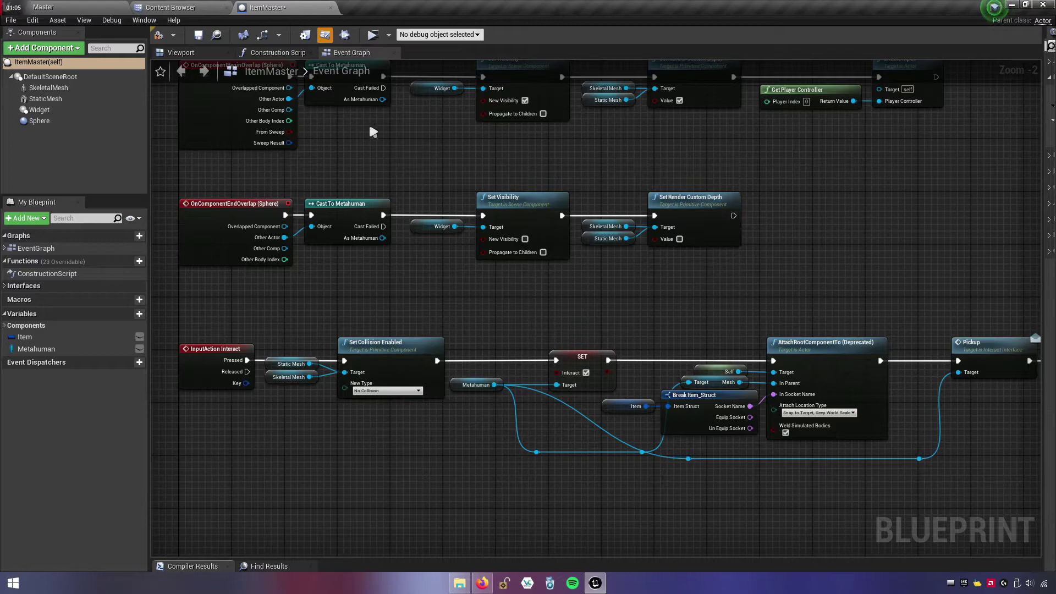
{"action": "left_click", "coordinate": [278, 52]}
{"action": "left_click", "coordinate": [49, 273]}
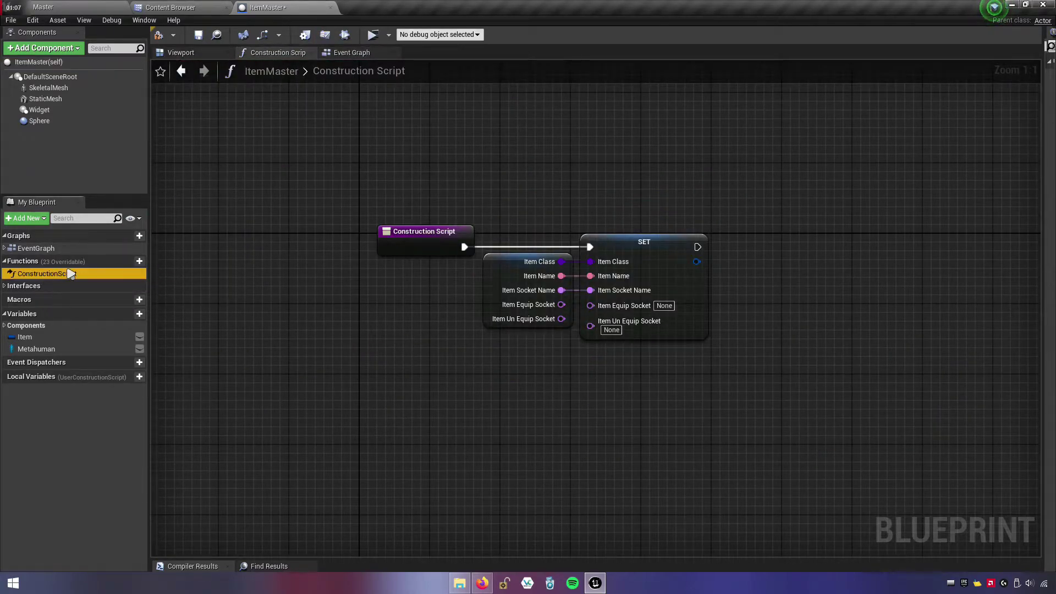
{"action": "right_click_drag", "start_coordinate": [550, 335], "coordinate": [415, 294]}
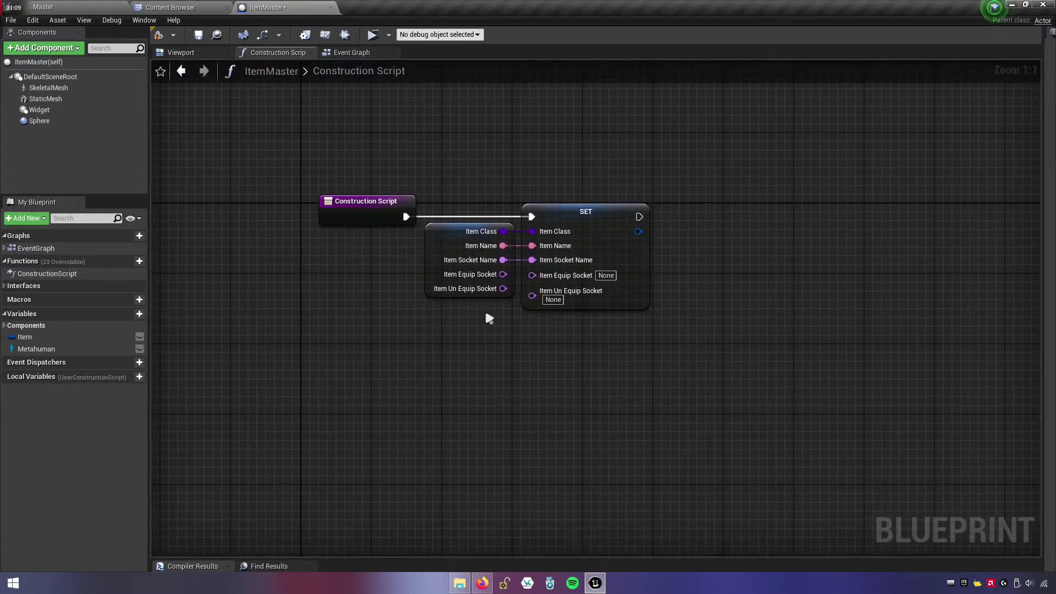
{"action": "mouse_move", "coordinate": [423, 264]}
{"action": "left_mouse_down"}
{"action": "mouse_move", "coordinate": [452, 264]}
{"action": "mouse_move", "coordinate": [452, 279]}
{"action": "left_mouse_up"}
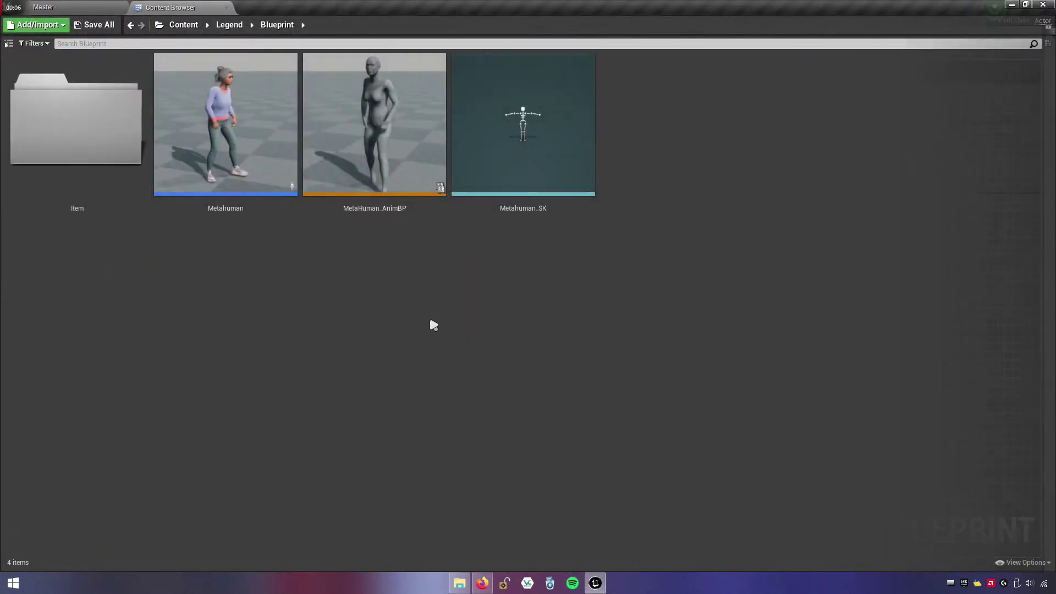
- Open the Metahuman blueprint and add a new variable named EquipSocket
{"action": "double_click", "coordinate": [272, 176]}
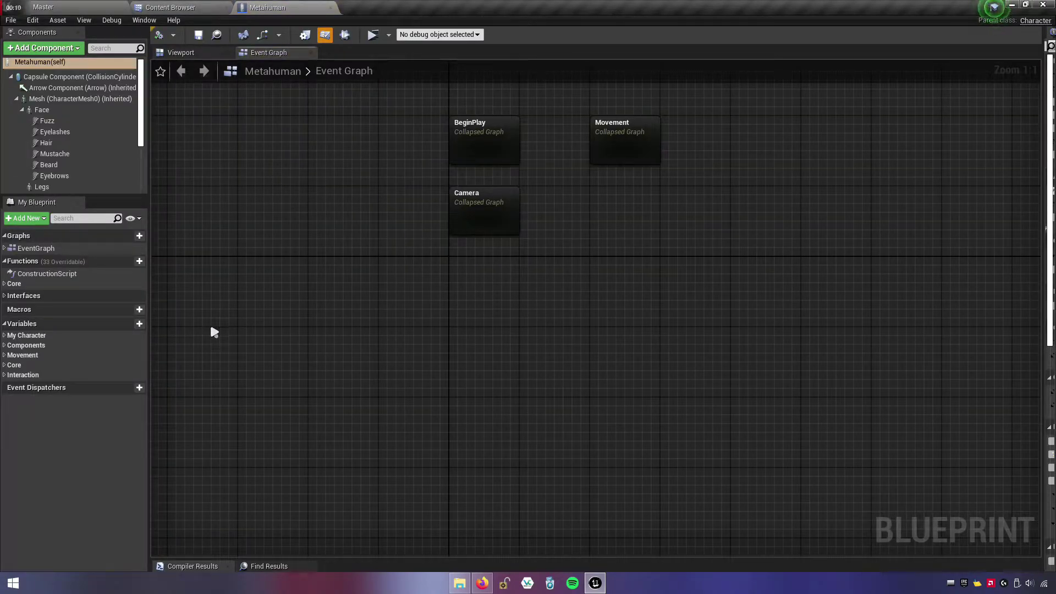
{"action": "left_click", "coordinate": [141, 326]}
{"action": "type", "text": "EquipSocket"}
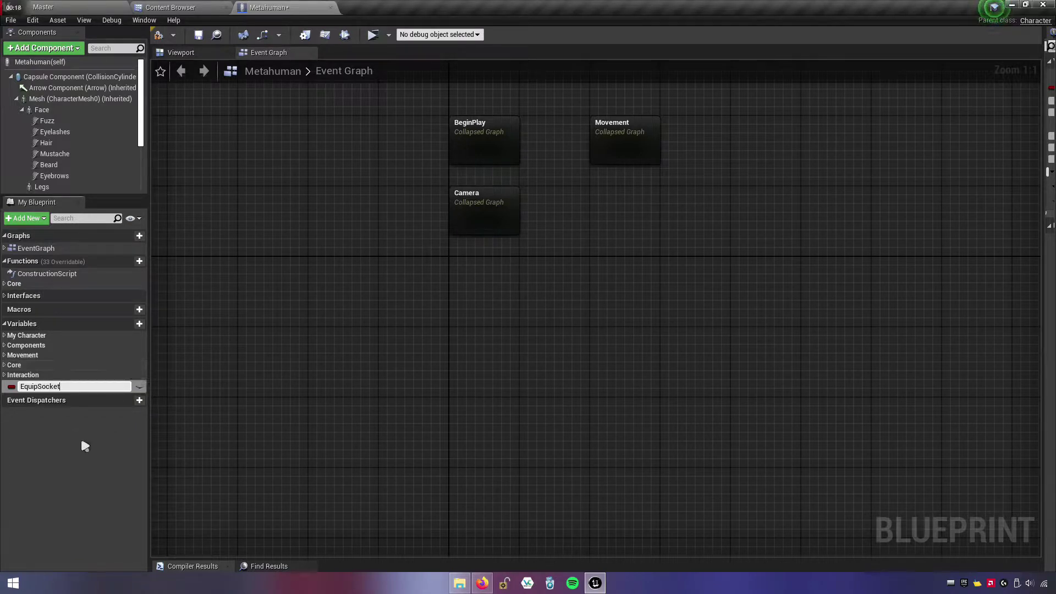
{"action": "key", "text": "Return"}
{"action": "right_click_drag", "start_coordinate": [503, 412], "coordinate": [453, 403]}
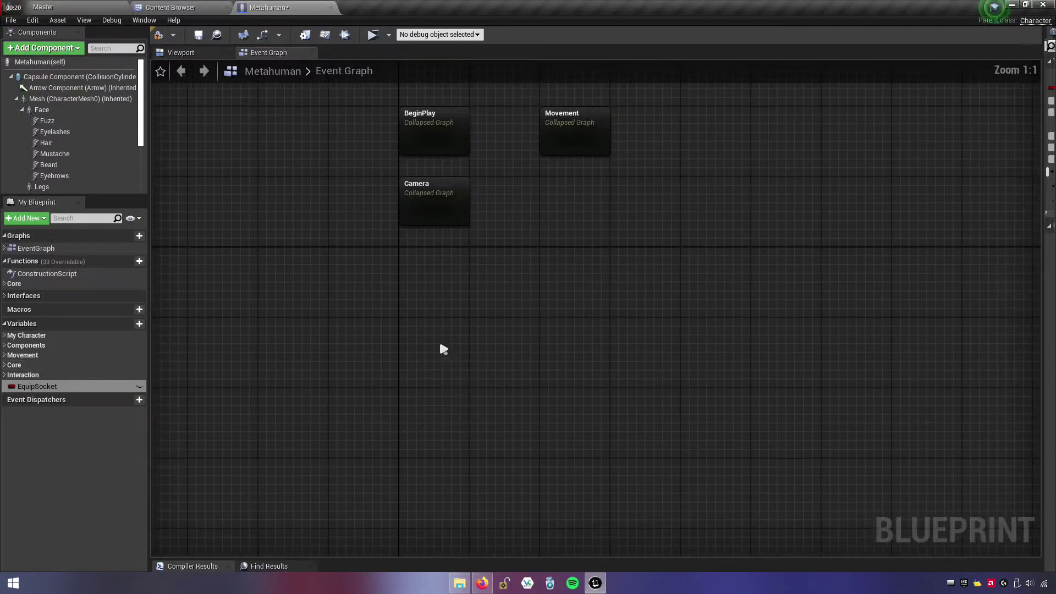
{"action": "right_click_drag", "start_coordinate": [413, 294], "coordinate": [418, 295]}
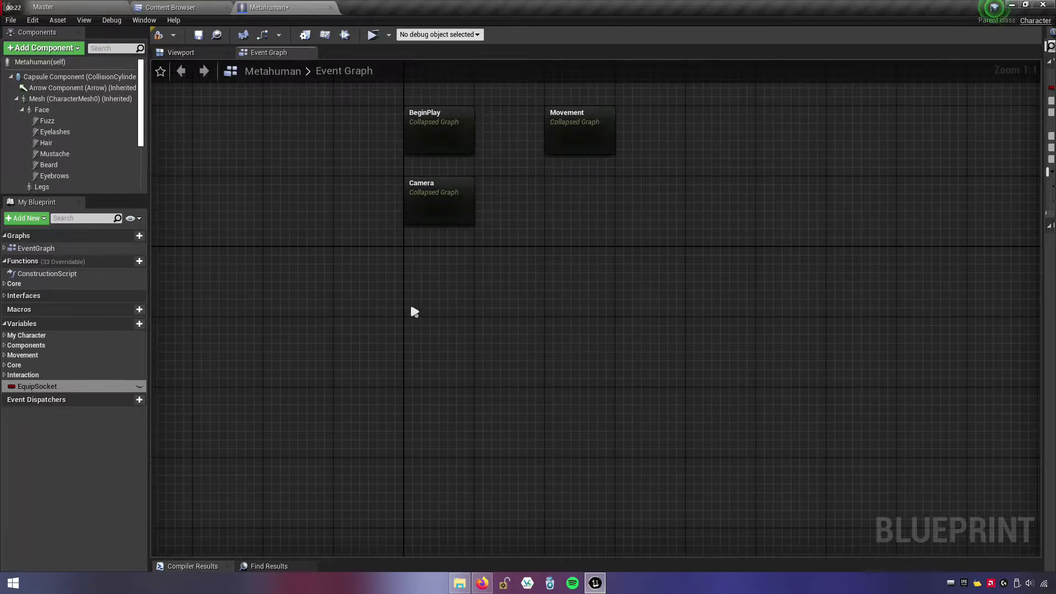
- Add an InputAction Equip event and wire its Pressed output into a new Flip Flop node
{"action": "right_click", "coordinate": [414, 312]}
{"action": "type", "text": "equ"}
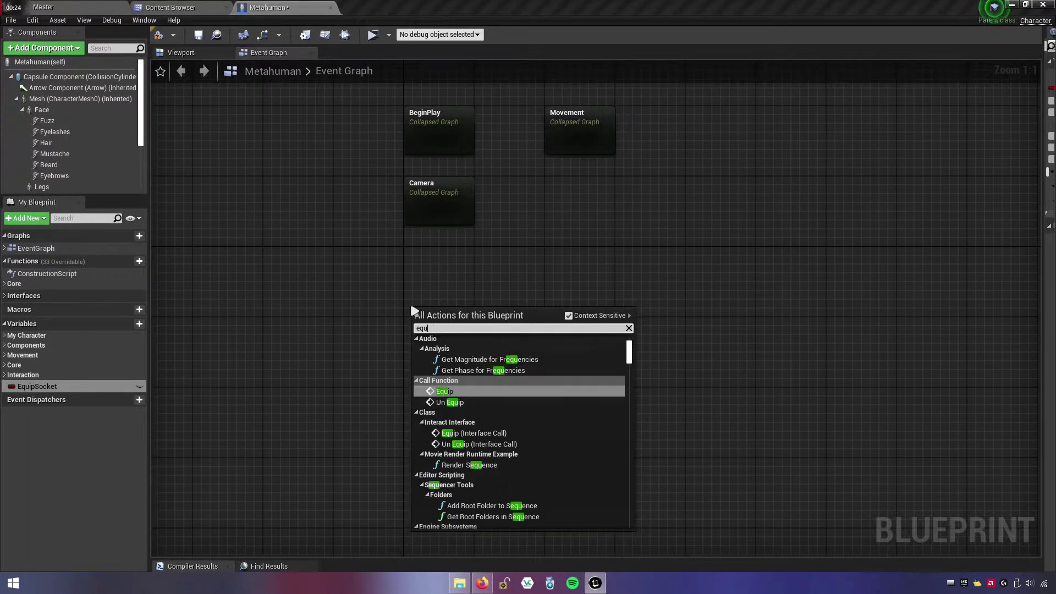
{"action": "type", "text": "ip"}
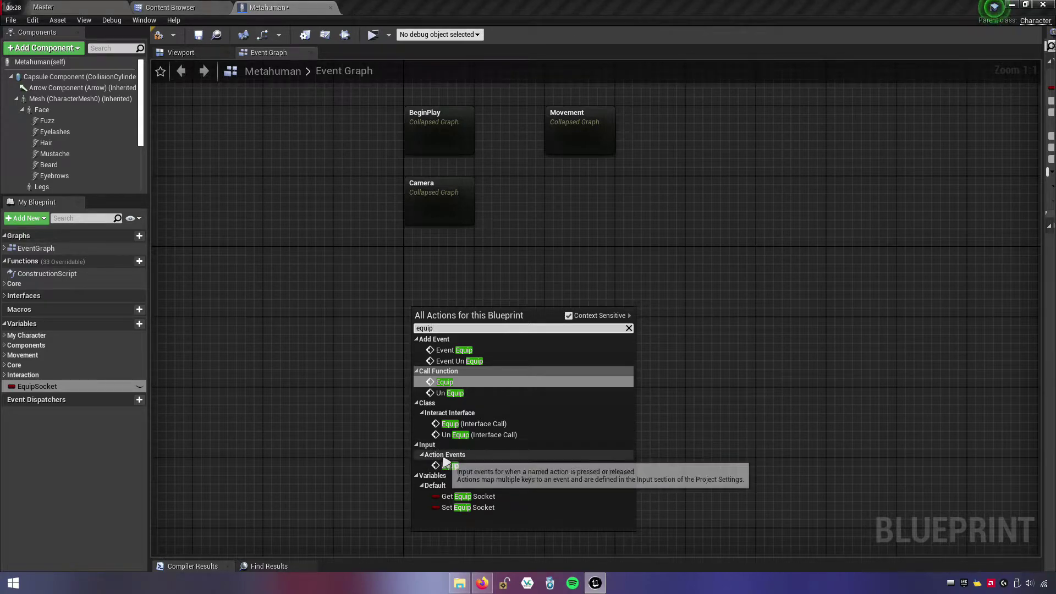
{"action": "left_click", "coordinate": [468, 467]}
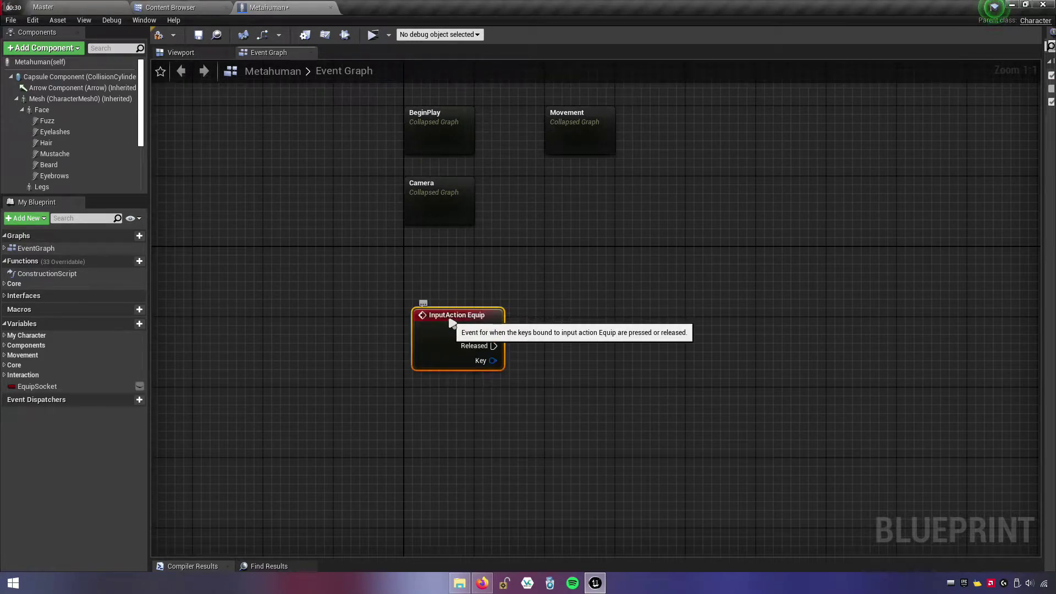
{"action": "right_click_drag", "start_coordinate": [579, 375], "coordinate": [399, 368]}
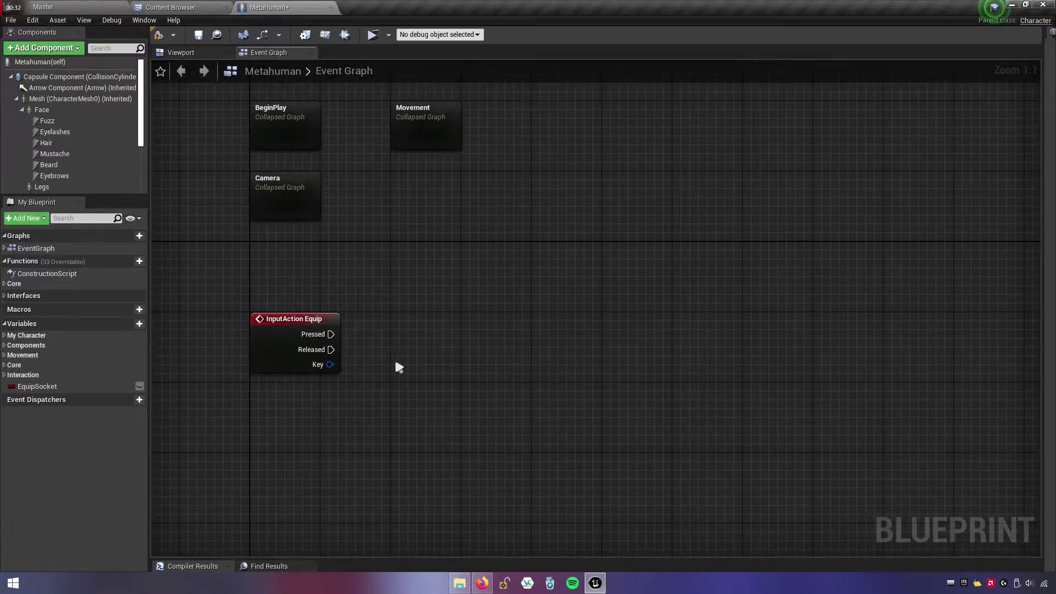
{"action": "left_click_drag", "start_coordinate": [331, 335], "coordinate": [434, 337]}
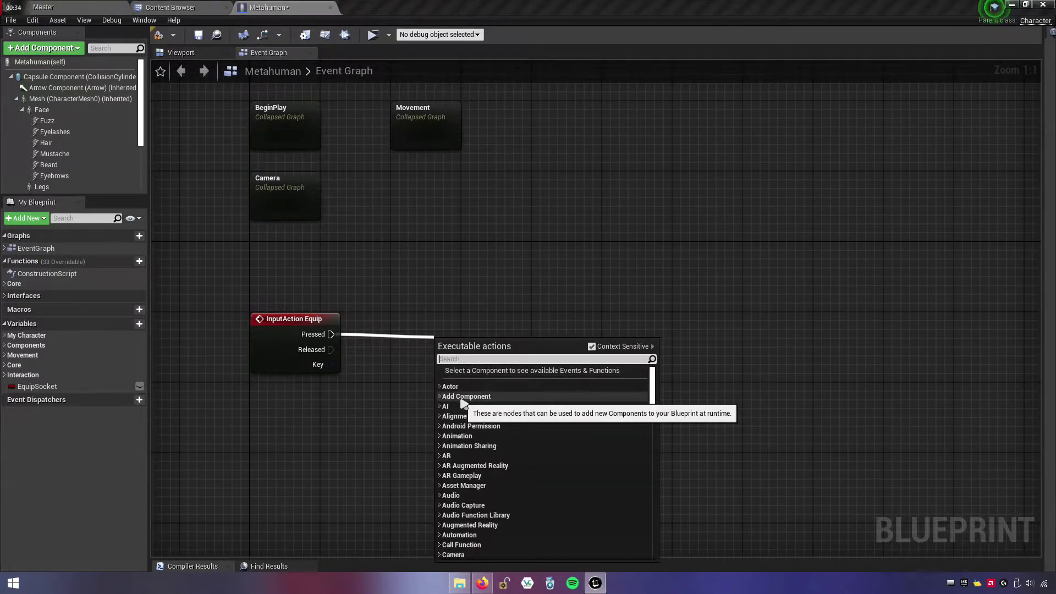
{"action": "type", "text": "flipflop"}
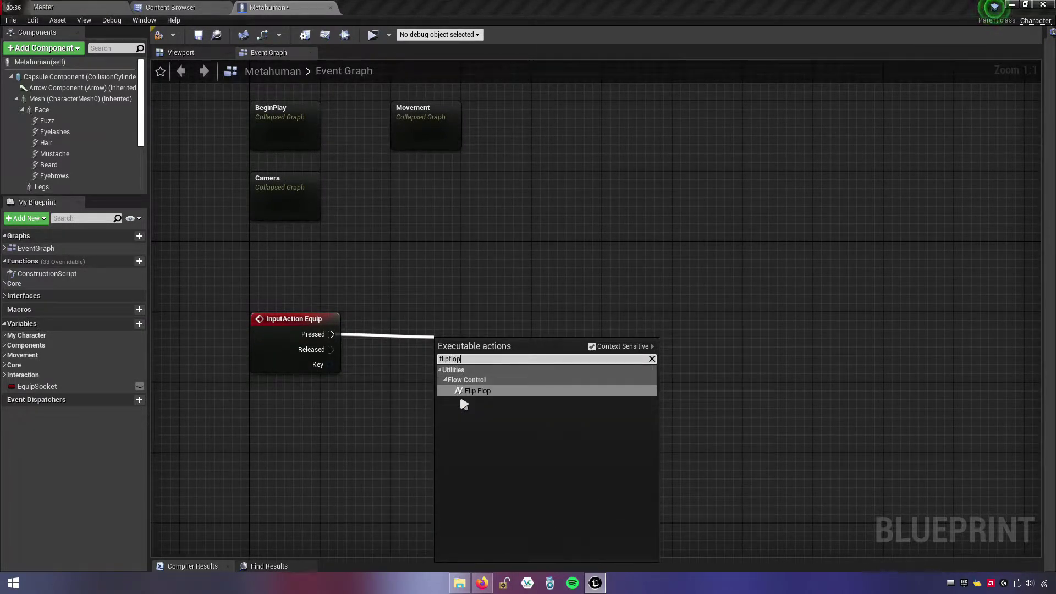
{"action": "left_click", "coordinate": [477, 392]}
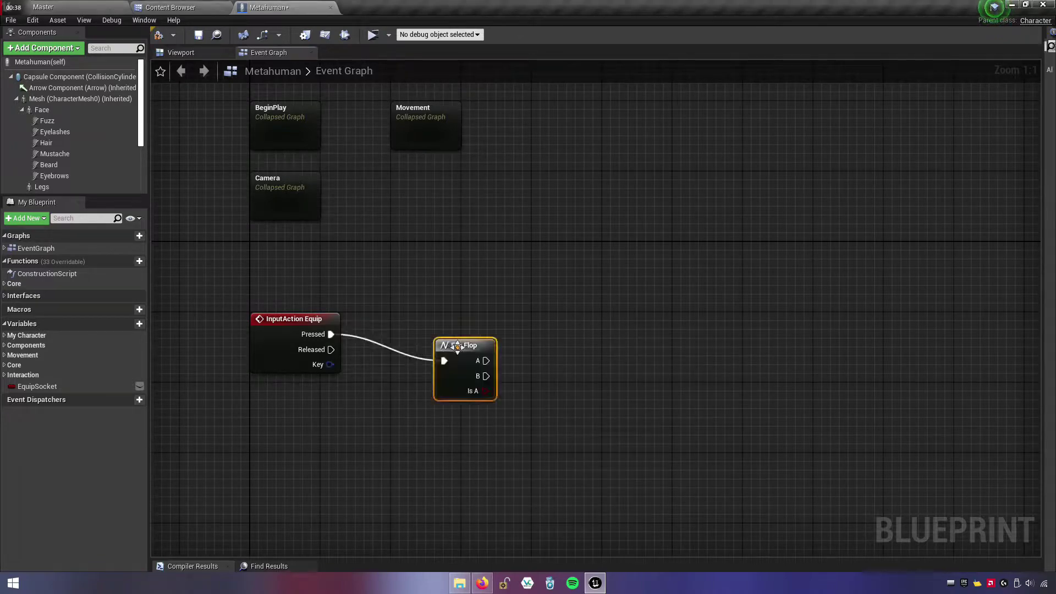
{"action": "left_click_drag", "start_coordinate": [452, 343], "coordinate": [412, 319]}
{"action": "mouse_move", "coordinate": [412, 319]}
{"action": "right_mouse_down"}
{"action": "mouse_move", "coordinate": [337, 365]}
{"action": "mouse_move", "coordinate": [488, 333]}
{"action": "right_mouse_up"}
{"action": "left_click", "coordinate": [488, 332]}
- Add a Branch node driven by the Flip Flop's A output
{"action": "left_click_drag", "start_coordinate": [441, 325], "coordinate": [517, 335]}
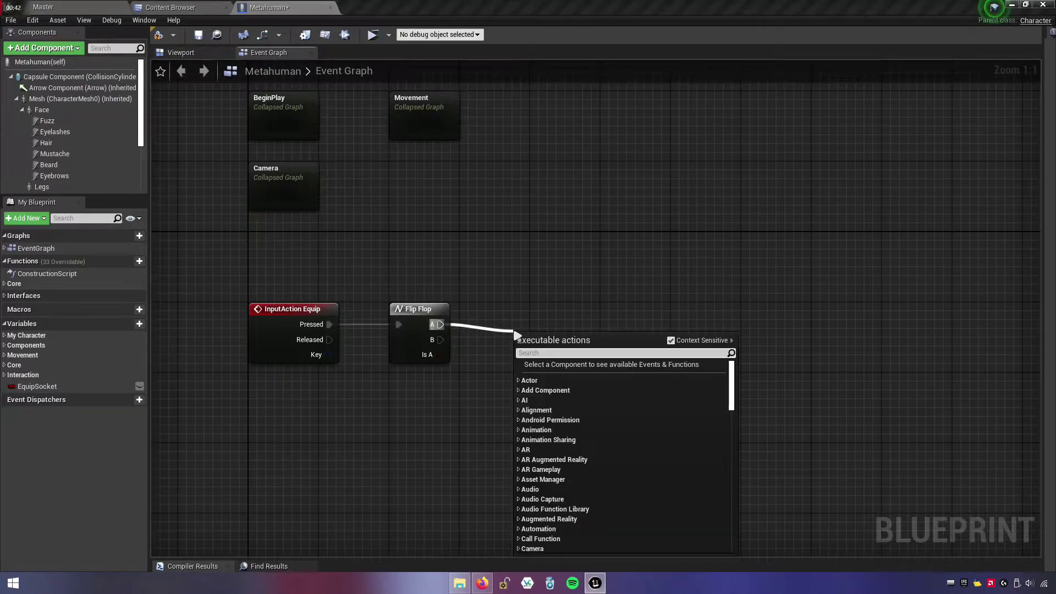
{"action": "type", "text": "branch"}
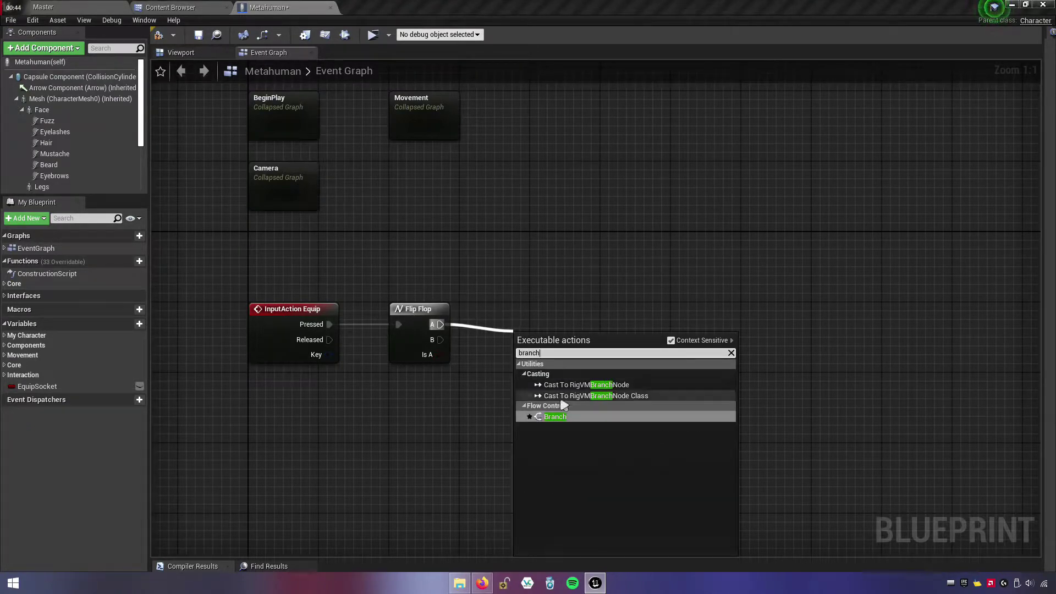
{"action": "left_click", "coordinate": [556, 417]}
{"action": "mouse_move", "coordinate": [577, 335]}
{"action": "left_mouse_down"}
{"action": "mouse_move", "coordinate": [577, 309]}
{"action": "mouse_move", "coordinate": [596, 309]}
{"action": "left_mouse_up"}
{"action": "left_click", "coordinate": [554, 400]}
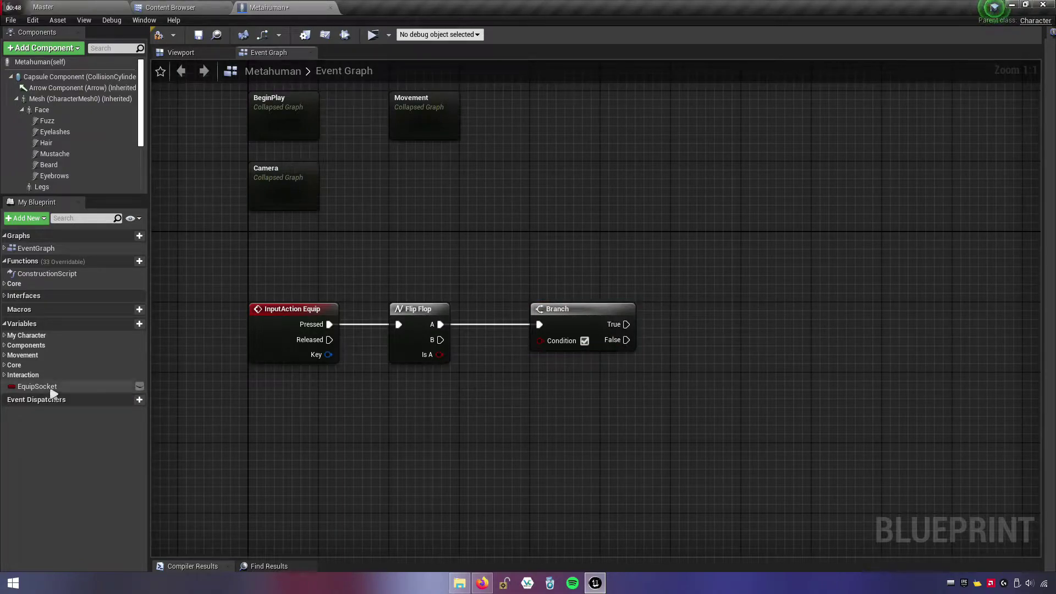
- Plug the EquipSocket variable into the Branch's Condition and straighten the four-node chain
{"action": "left_click_drag", "start_coordinate": [50, 387], "coordinate": [542, 340]}
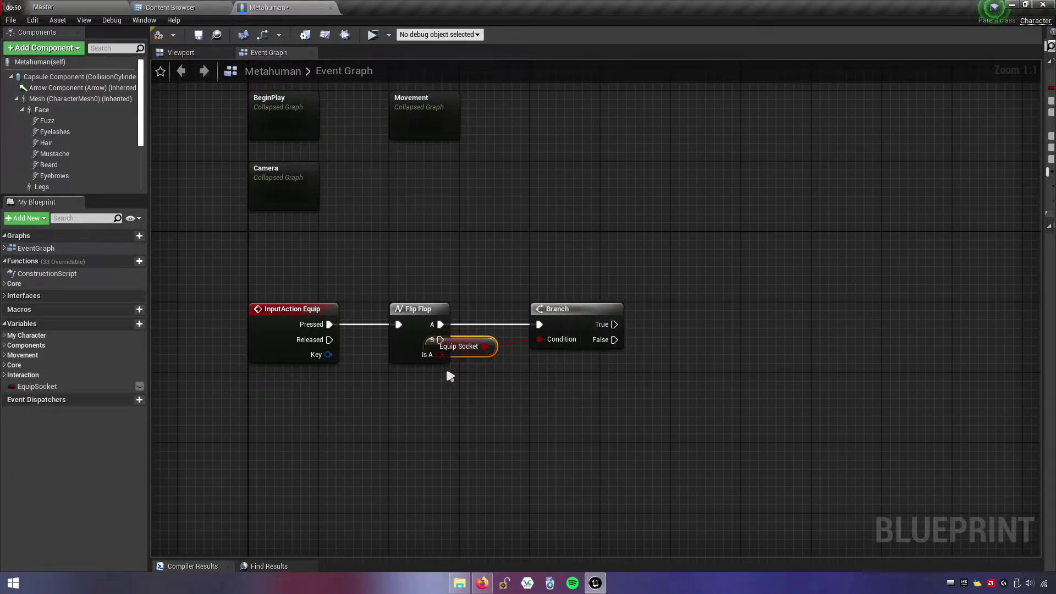
{"action": "left_click", "coordinate": [424, 436]}
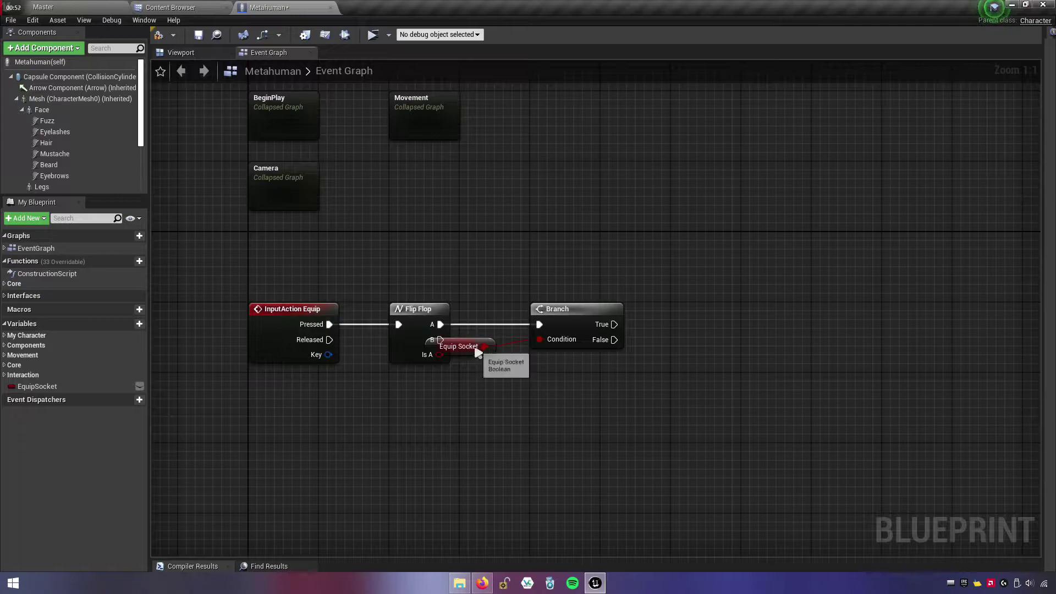
{"action": "left_click_drag", "start_coordinate": [480, 352], "coordinate": [533, 361]}
{"action": "left_click_drag", "start_coordinate": [557, 309], "coordinate": [609, 309]}
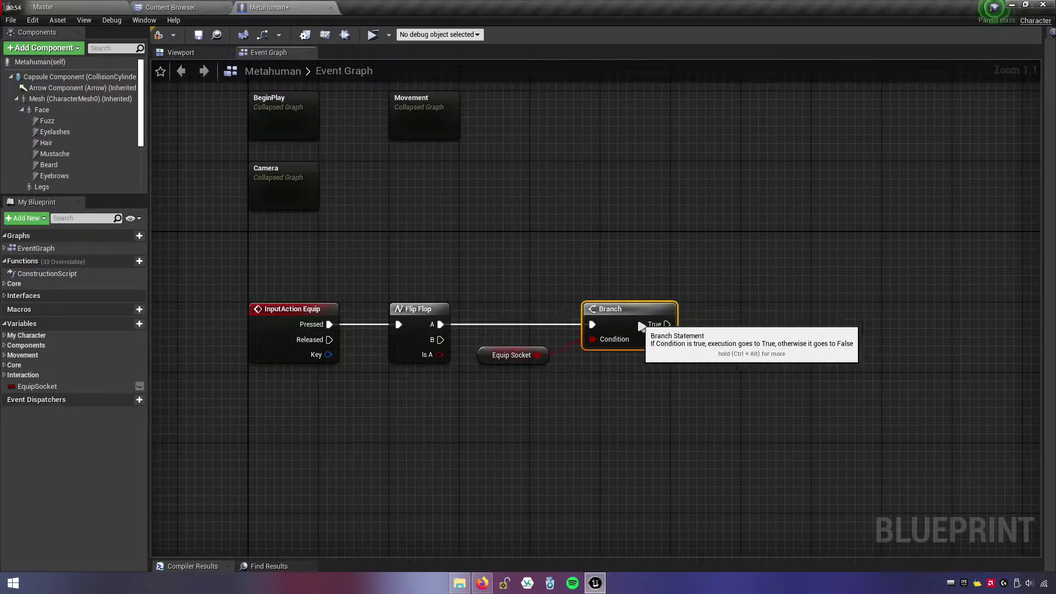
{"action": "left_click_drag", "start_coordinate": [312, 297], "coordinate": [705, 391]}
{"action": "key", "text": "q"}
{"action": "left_click", "coordinate": [625, 411]}
{"action": "right_click_drag", "start_coordinate": [625, 410], "coordinate": [556, 411]}
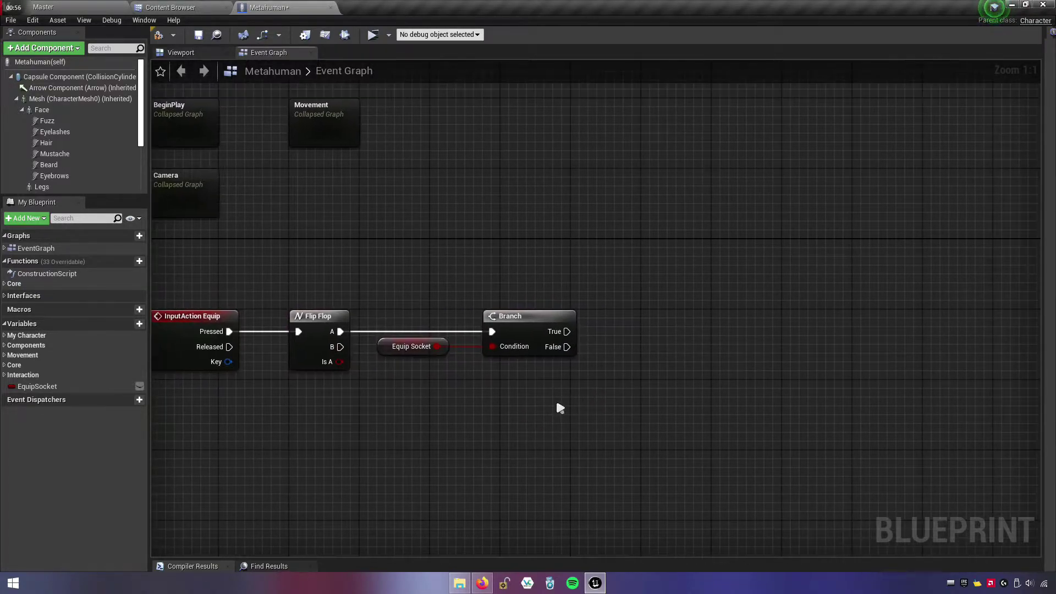
{"action": "right_click_drag", "start_coordinate": [473, 419], "coordinate": [575, 389]}
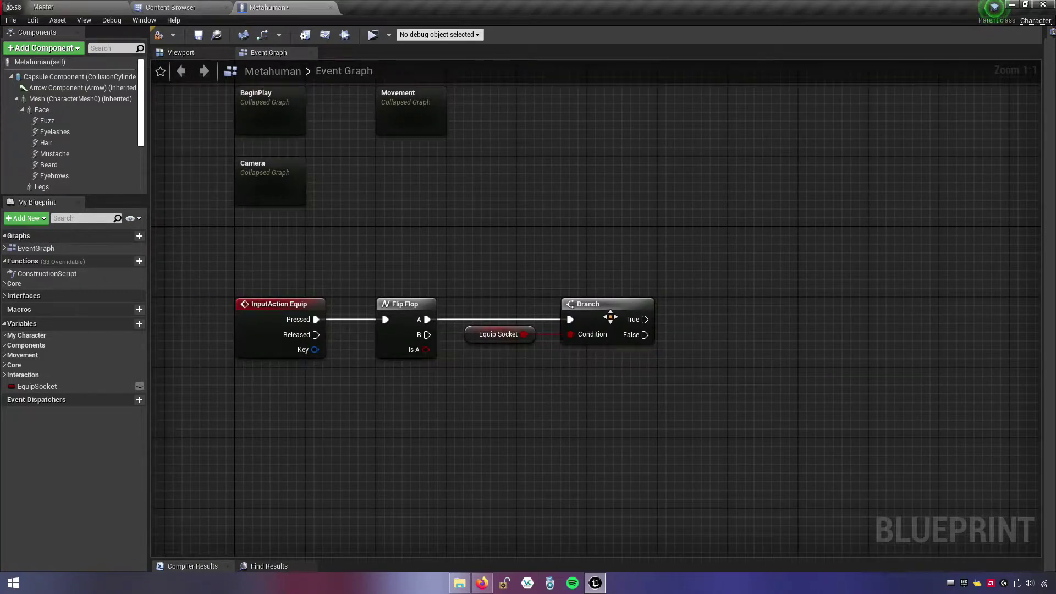
{"action": "left_click", "coordinate": [610, 317]}
- Copy the Branch node, paste it below, and connect the Flip Flop's B output to it
{"action": "right_click", "coordinate": [611, 316]}
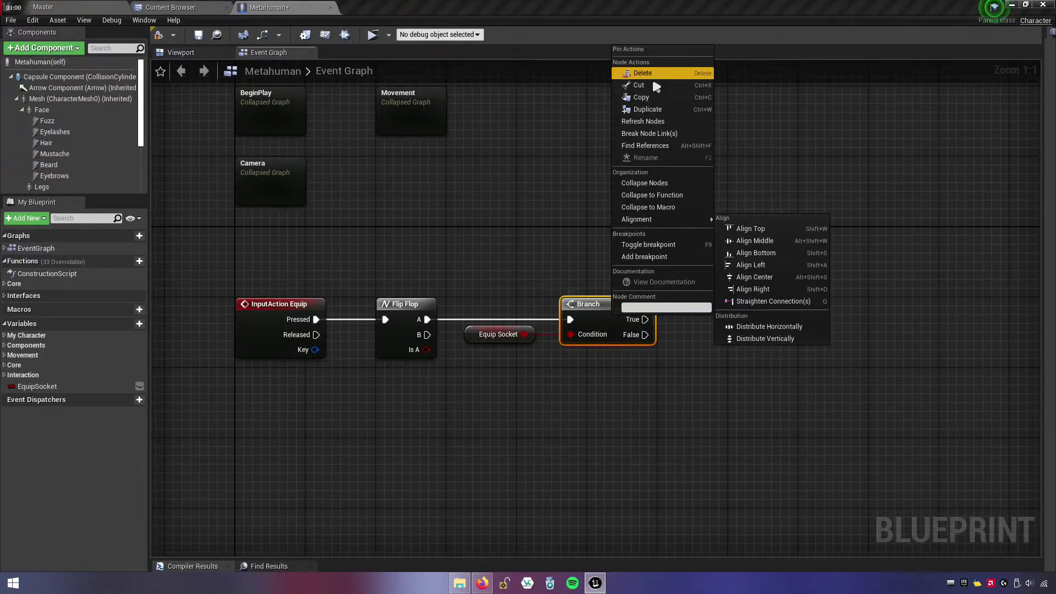
{"action": "left_click", "coordinate": [641, 98]}
{"action": "left_click", "coordinate": [586, 422]}
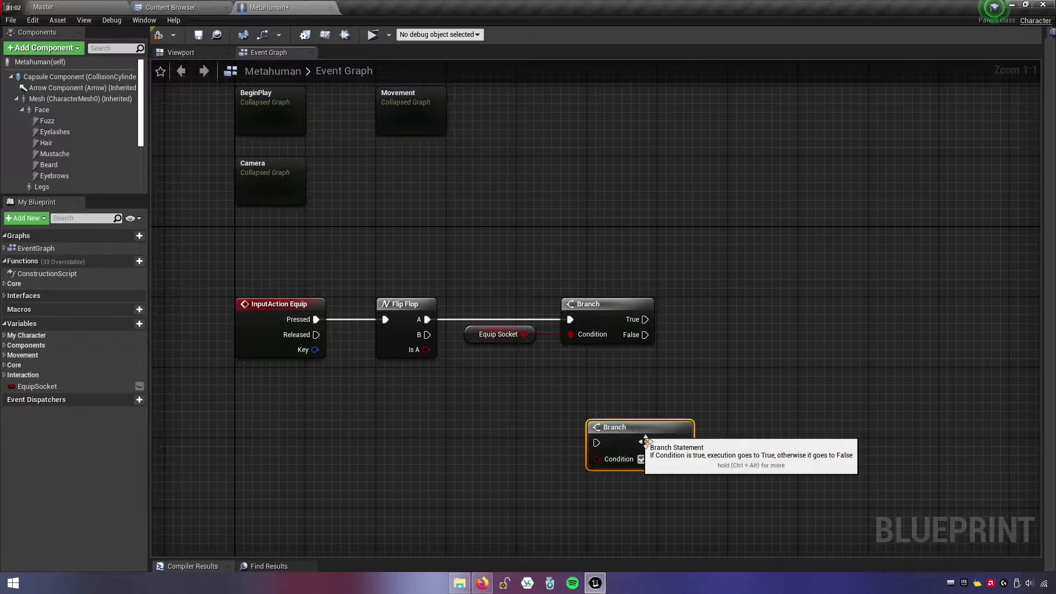
{"action": "mouse_move", "coordinate": [578, 434]}
{"action": "left_mouse_down"}
{"action": "mouse_move", "coordinate": [462, 403]}
{"action": "mouse_move", "coordinate": [427, 335]}
{"action": "left_mouse_up"}
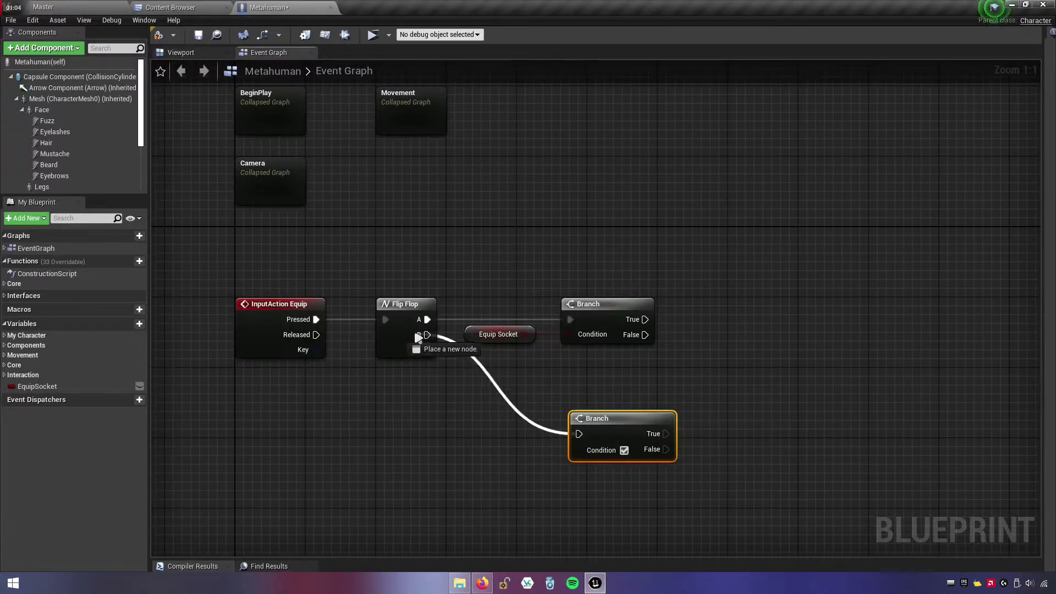
{"action": "right_click_drag", "start_coordinate": [499, 464], "coordinate": [509, 403]}
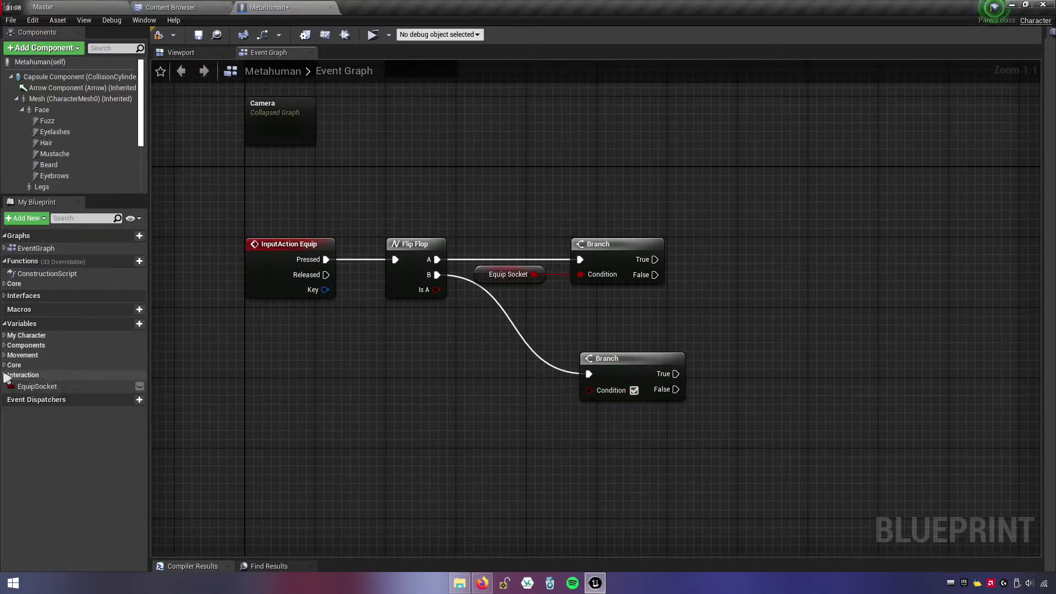
- Plug the Interact variable into the lower Branch's Condition and align it under the upper Branch
{"action": "left_click_drag", "start_coordinate": [33, 386], "coordinate": [311, 412]}
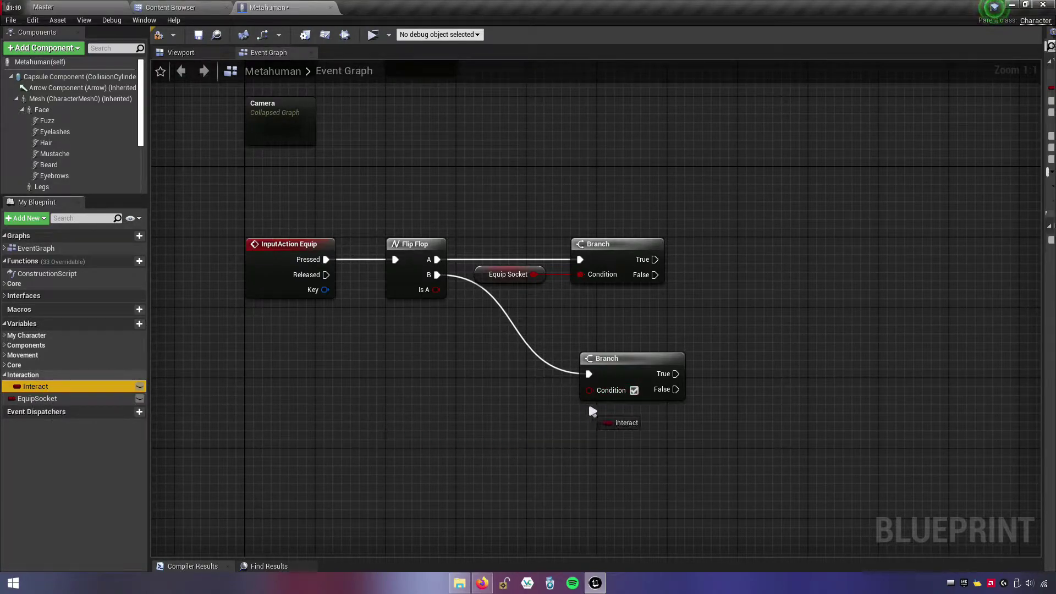
{"action": "left_click_drag", "start_coordinate": [597, 396], "coordinate": [597, 396]}
{"action": "left_click_drag", "start_coordinate": [496, 404], "coordinate": [505, 394]}
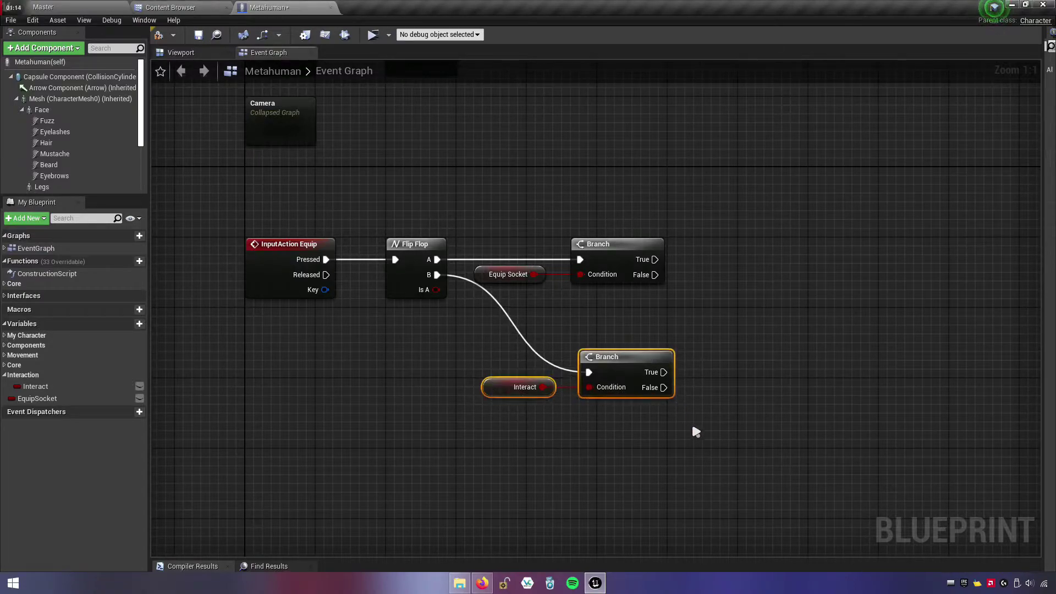
{"action": "mouse_move", "coordinate": [691, 421]}
{"action": "right_mouse_down"}
{"action": "mouse_move", "coordinate": [708, 420]}
{"action": "mouse_move", "coordinate": [667, 423]}
{"action": "right_mouse_up"}
{"action": "left_click_drag", "start_coordinate": [550, 366], "coordinate": [541, 368]}
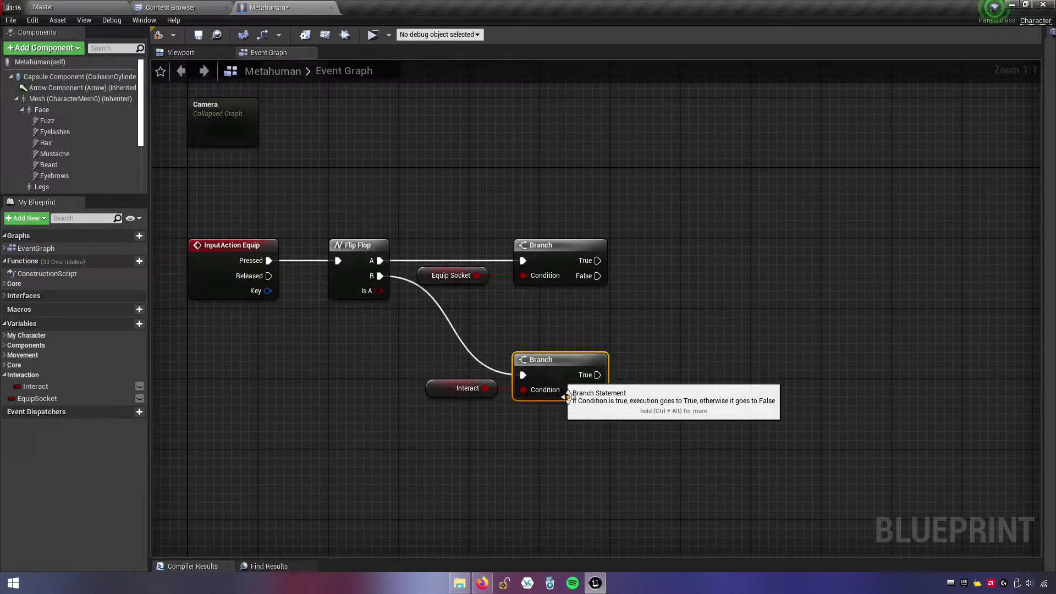
{"action": "left_click", "coordinate": [625, 437]}
{"action": "right_click_drag", "start_coordinate": [625, 438], "coordinate": [593, 451]}
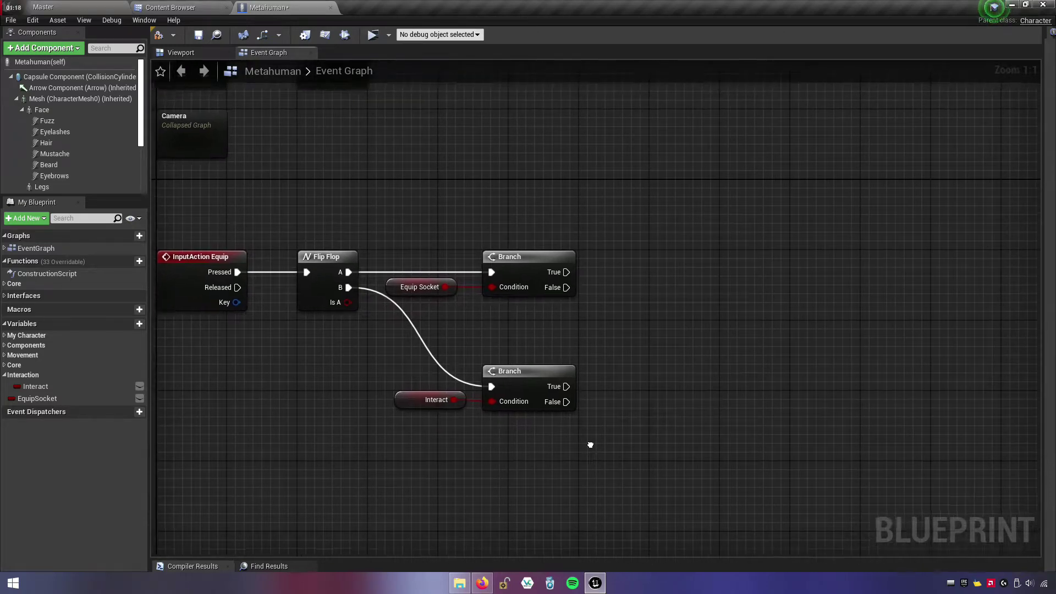
{"action": "left_click_drag", "start_coordinate": [556, 446], "coordinate": [448, 418]}
{"action": "mouse_move", "coordinate": [543, 456]}
{"action": "right_mouse_down"}
{"action": "mouse_move", "coordinate": [748, 400]}
{"action": "mouse_move", "coordinate": [815, 352]}
{"action": "right_mouse_up"}
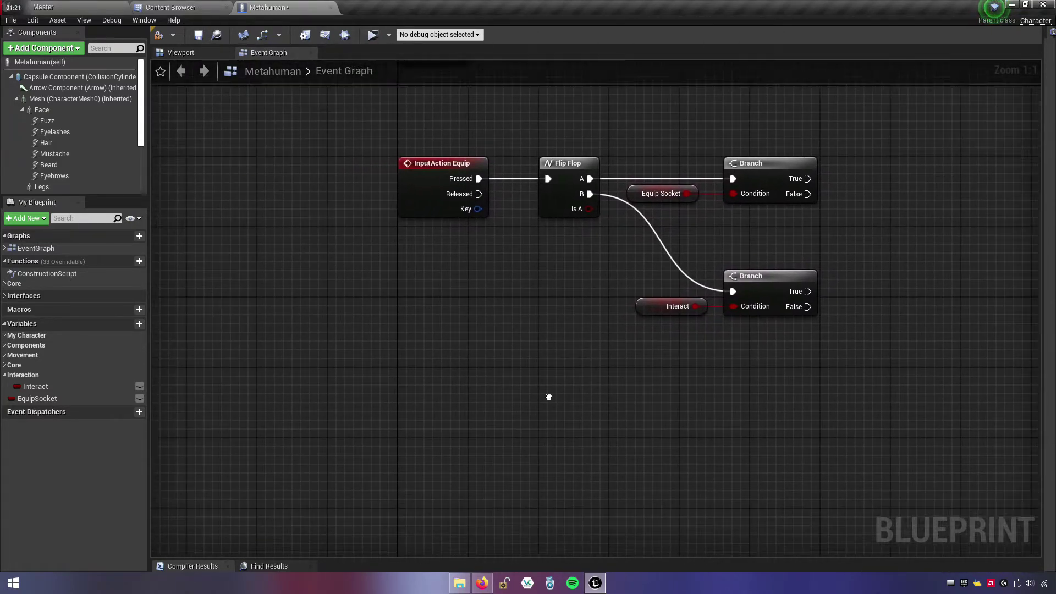
- Add a custom event named Equipment to the Event Graph
{"action": "right_click", "coordinate": [418, 413]}
{"action": "type", "text": "add c"}
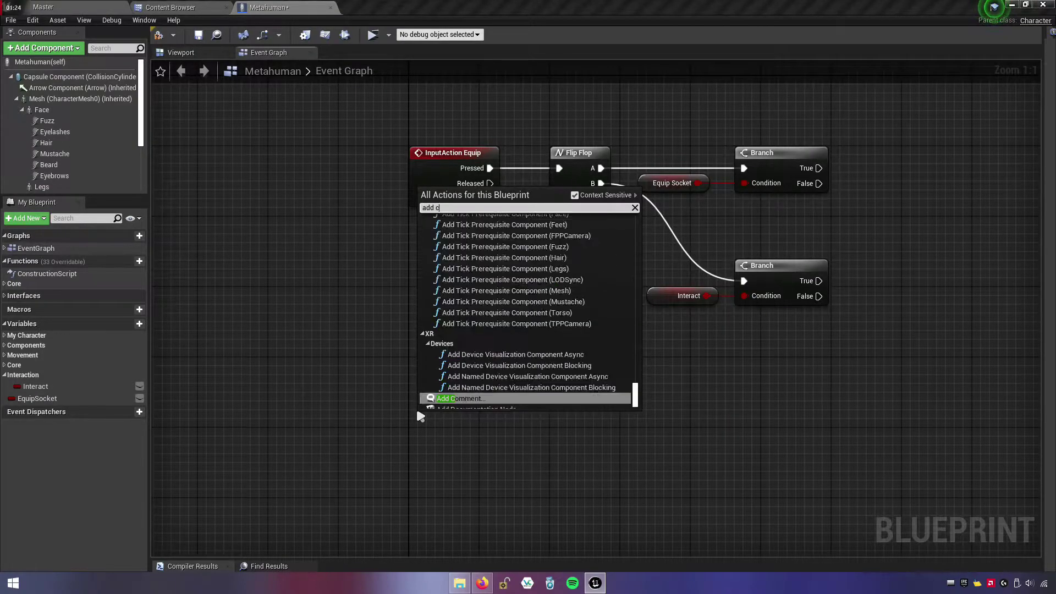
{"action": "type", "text": "ustom e"}
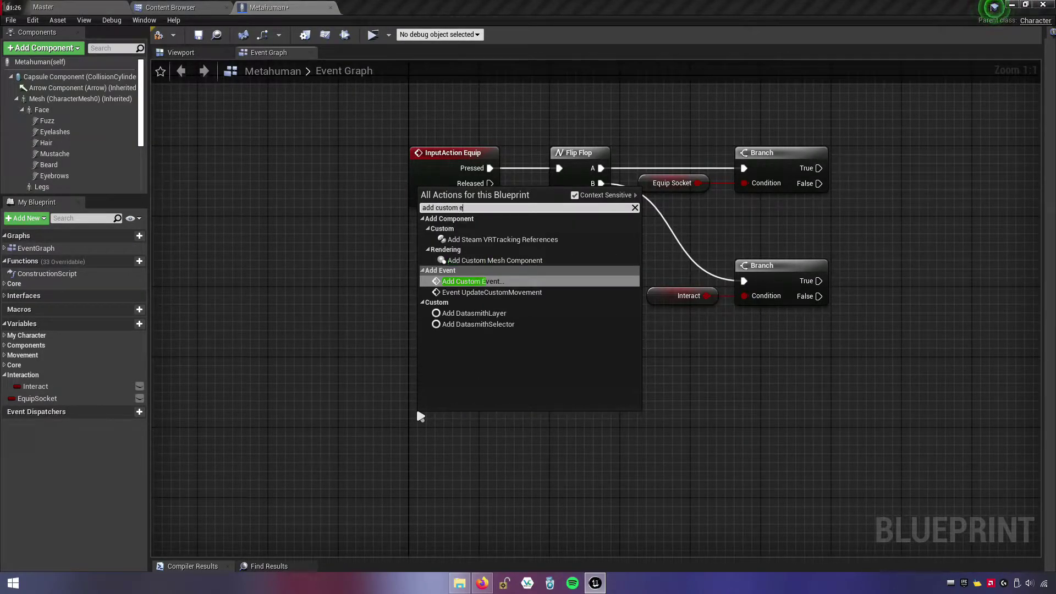
{"action": "type", "text": "vent"}
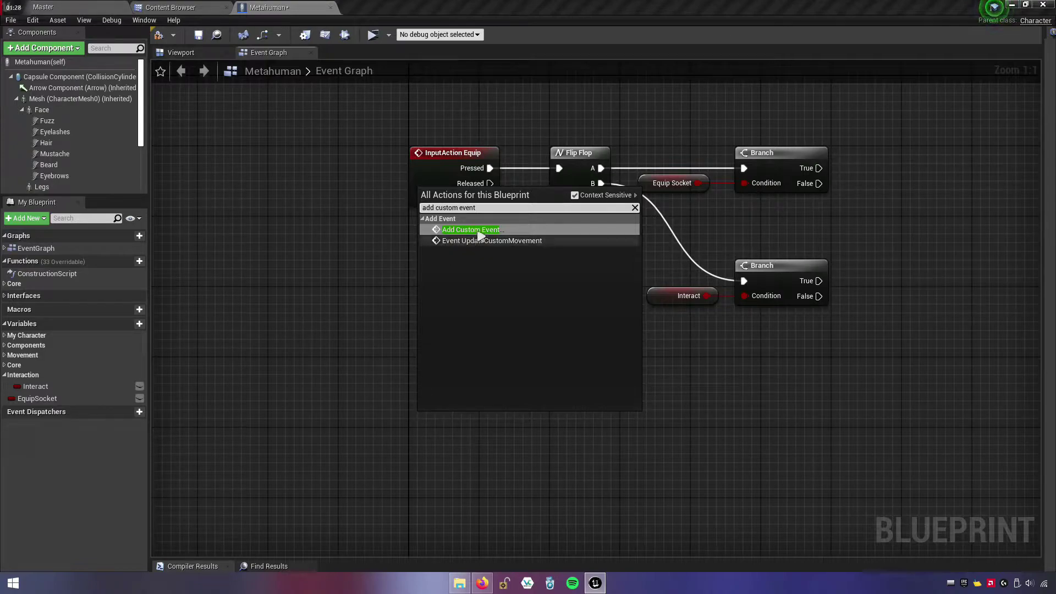
{"action": "left_click", "coordinate": [480, 229]}
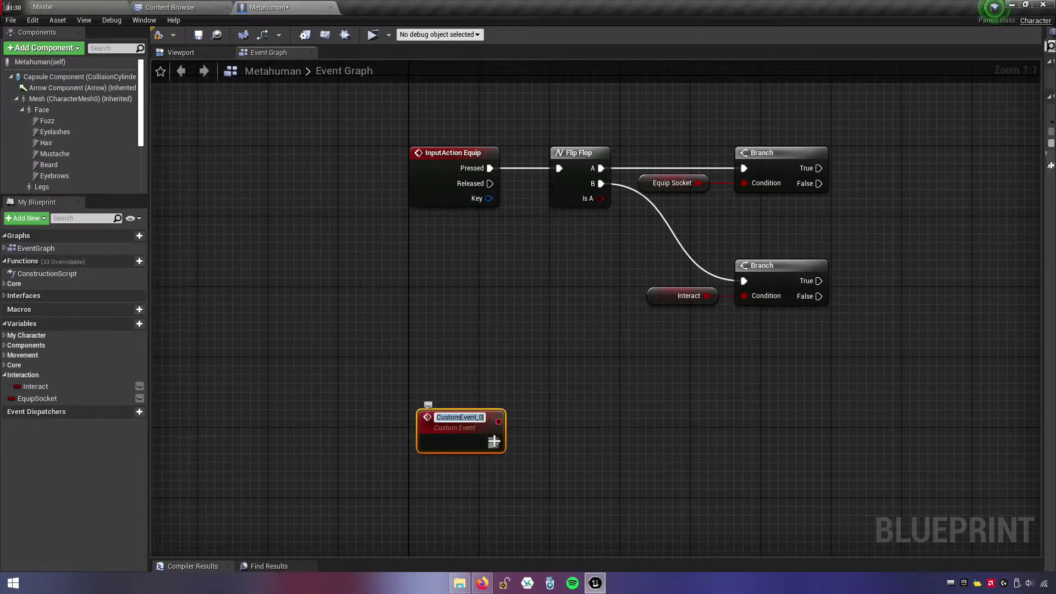
{"action": "type", "text": "Equipment"}
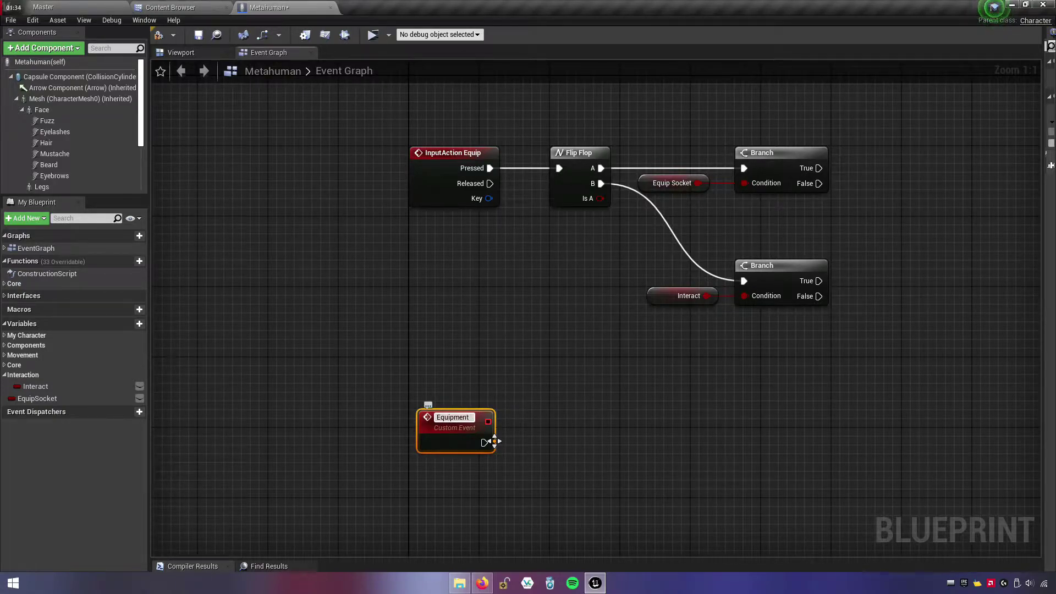
{"action": "key", "text": "Return"}
- Tidy the node layout and search for an Equipment call from the upper Branch's True output
{"action": "left_click_drag", "start_coordinate": [459, 435], "coordinate": [450, 381]}
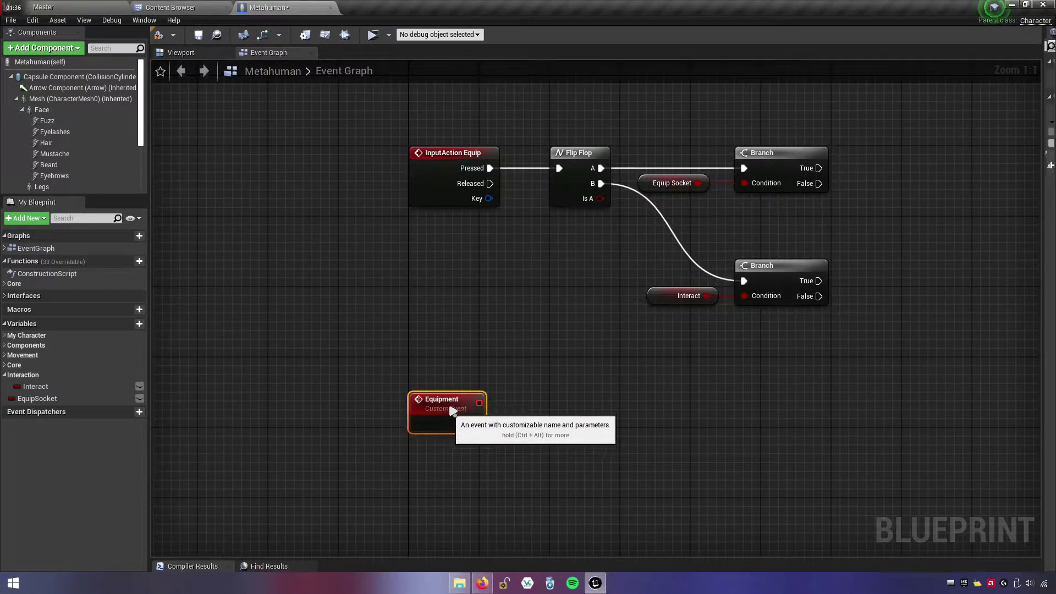
{"action": "right_click_drag", "start_coordinate": [702, 391], "coordinate": [684, 451]}
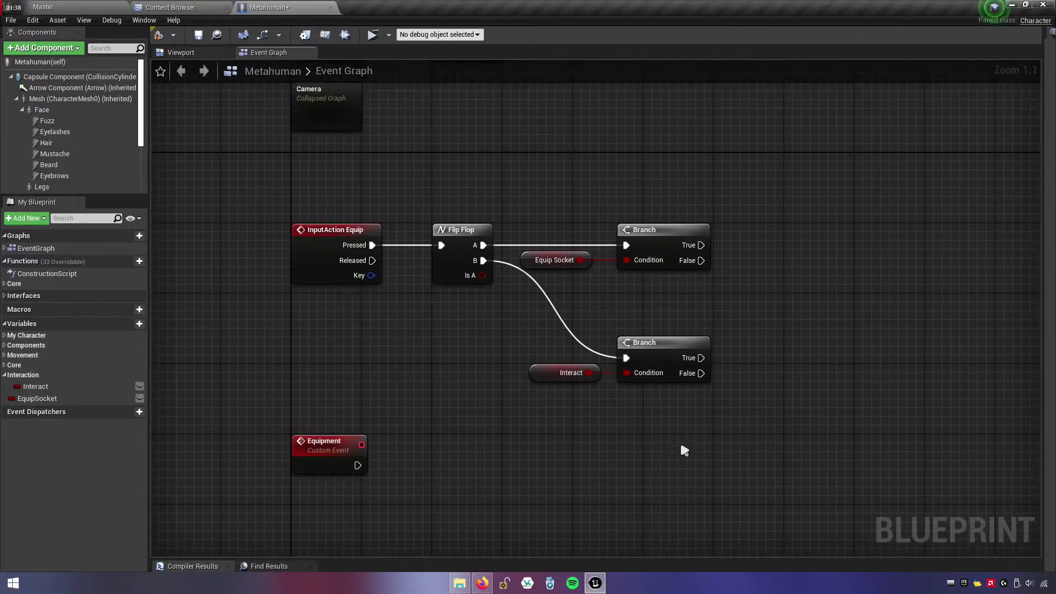
{"action": "left_click_drag", "start_coordinate": [643, 364], "coordinate": [644, 340]}
{"action": "left_click", "coordinate": [797, 389]}
{"action": "right_click_drag", "start_coordinate": [798, 389], "coordinate": [734, 387]}
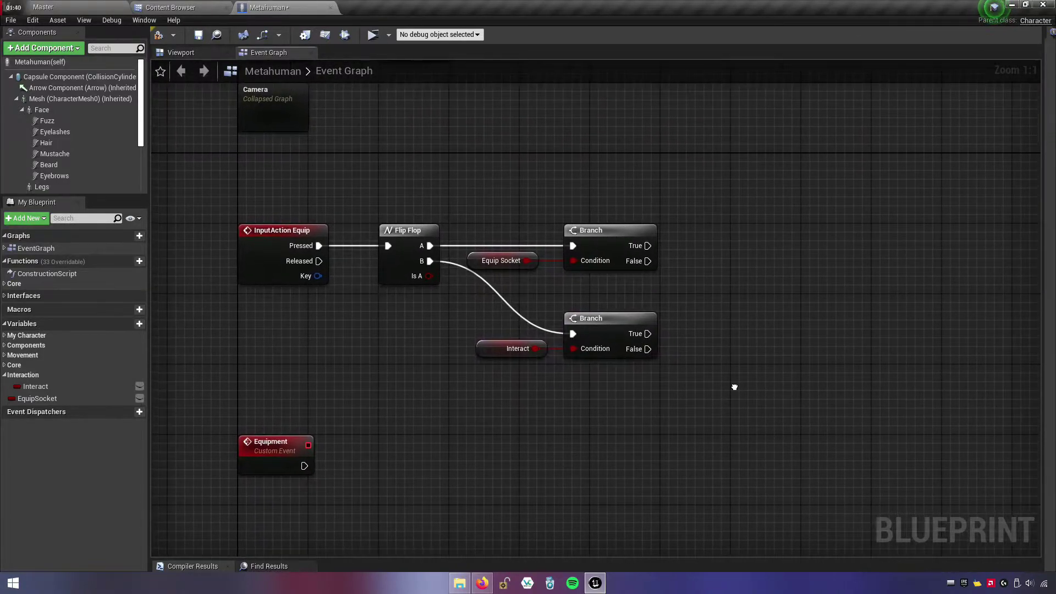
{"action": "left_click_drag", "start_coordinate": [647, 246], "coordinate": [734, 248]}
{"action": "type", "text": "equipment"}
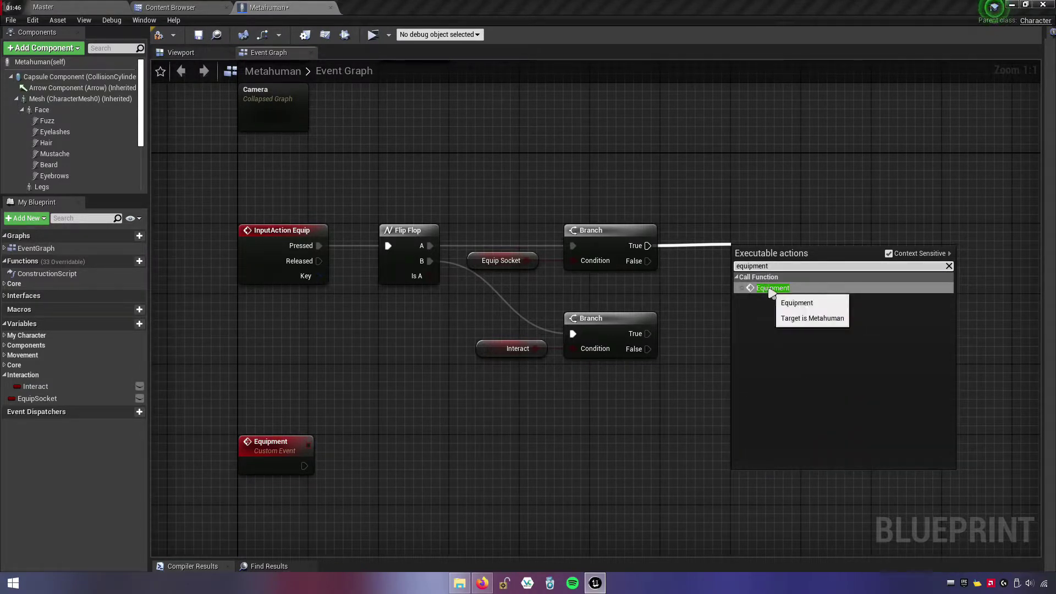
- Call Equipment from the upper Branch's True output and paste a duplicate call below it
{"action": "left_click", "coordinate": [772, 290]}
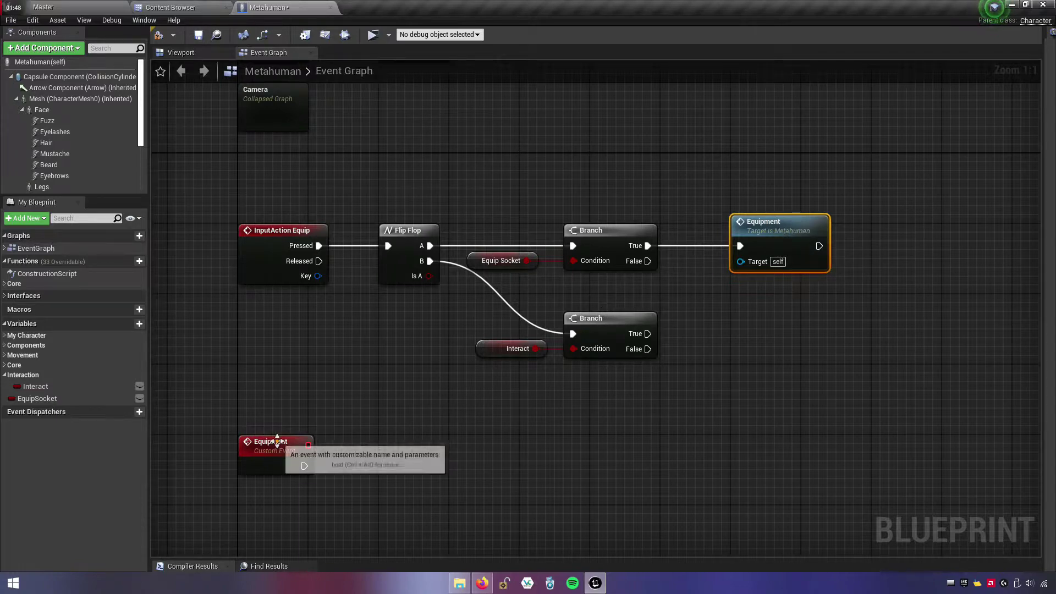
{"action": "left_click", "coordinate": [275, 441]}
{"action": "right_click_drag", "start_coordinate": [780, 226], "coordinate": [976, 137]}
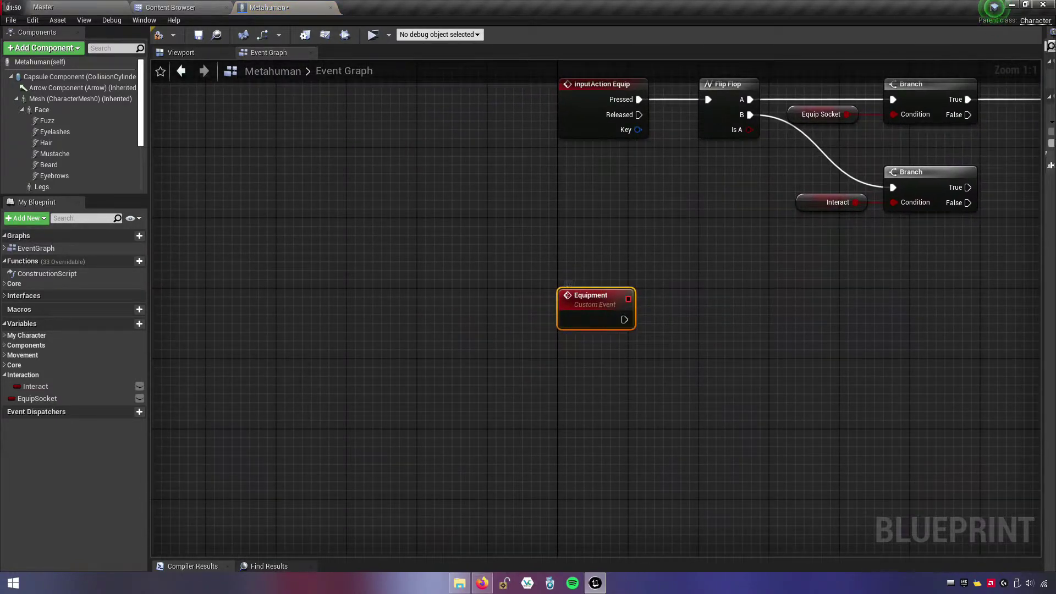
{"action": "right_click_drag", "start_coordinate": [780, 227], "coordinate": [720, 363]}
{"action": "right_click", "coordinate": [770, 213]}
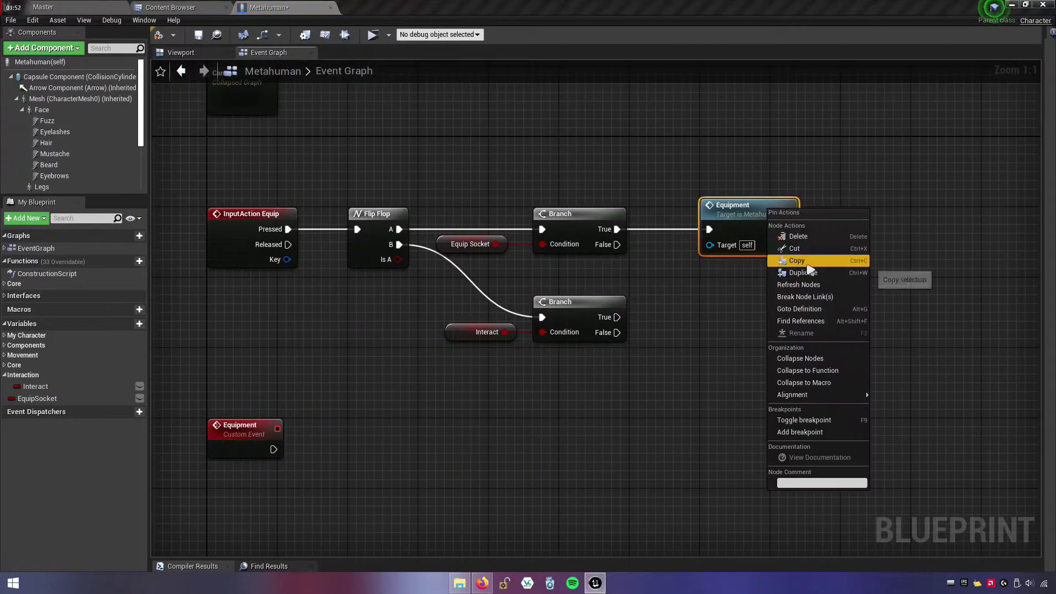
{"action": "left_click", "coordinate": [787, 260]}
{"action": "key", "text": "ctrl+v"}
{"action": "mouse_move", "coordinate": [783, 333]}
{"action": "left_mouse_down"}
{"action": "mouse_move", "coordinate": [746, 301]}
{"action": "mouse_move", "coordinate": [616, 317]}
{"action": "left_mouse_up"}
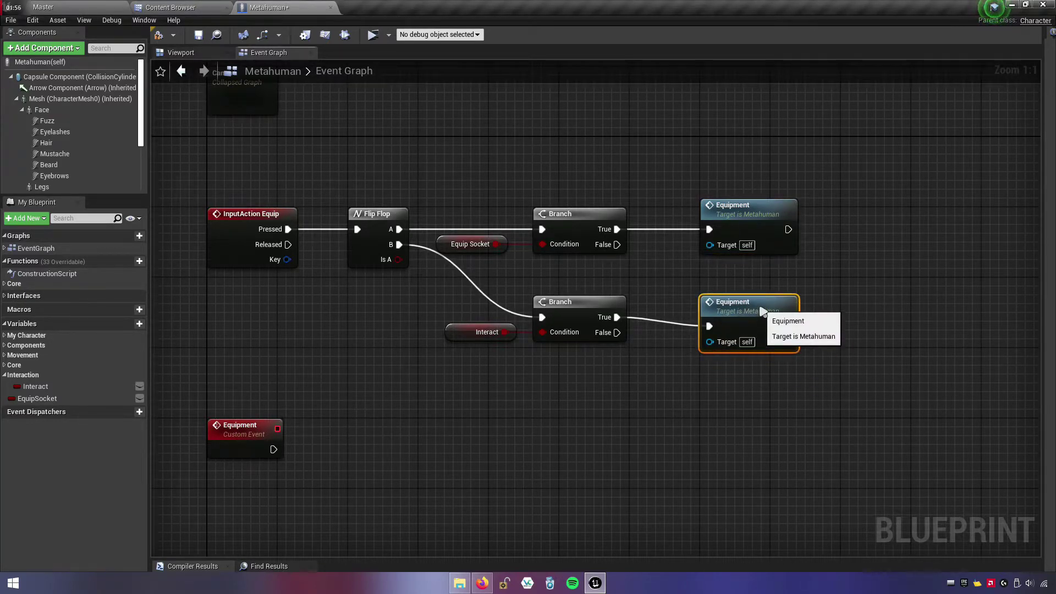
{"action": "left_click_drag", "start_coordinate": [759, 311], "coordinate": [760, 303]}
- Cross-wire each Branch's False output to the other Equipment call and save the blueprint
{"action": "left_click", "coordinate": [691, 262]}
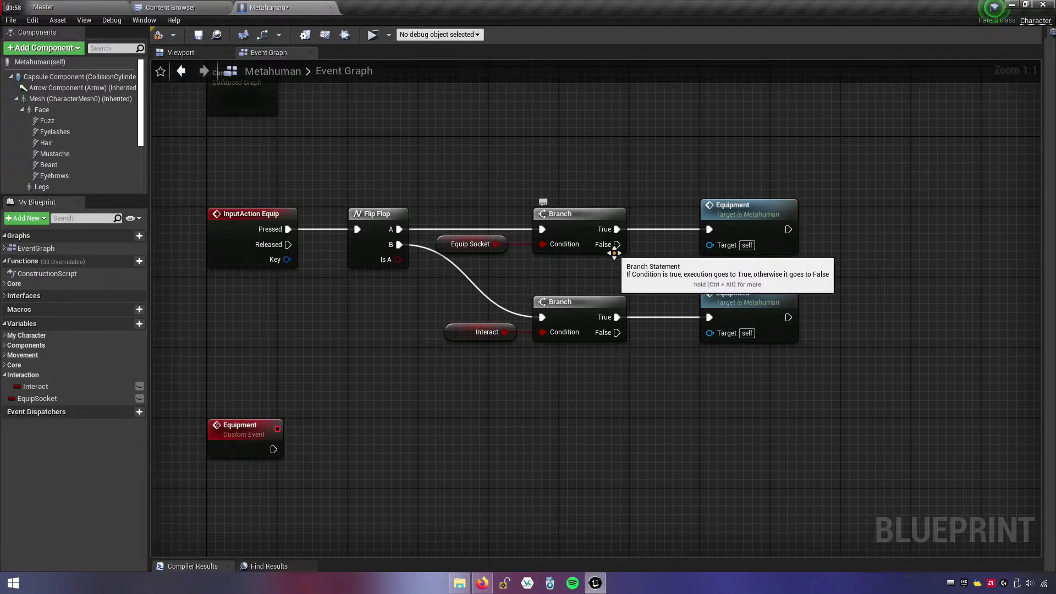
{"action": "left_click_drag", "start_coordinate": [617, 245], "coordinate": [632, 290]}
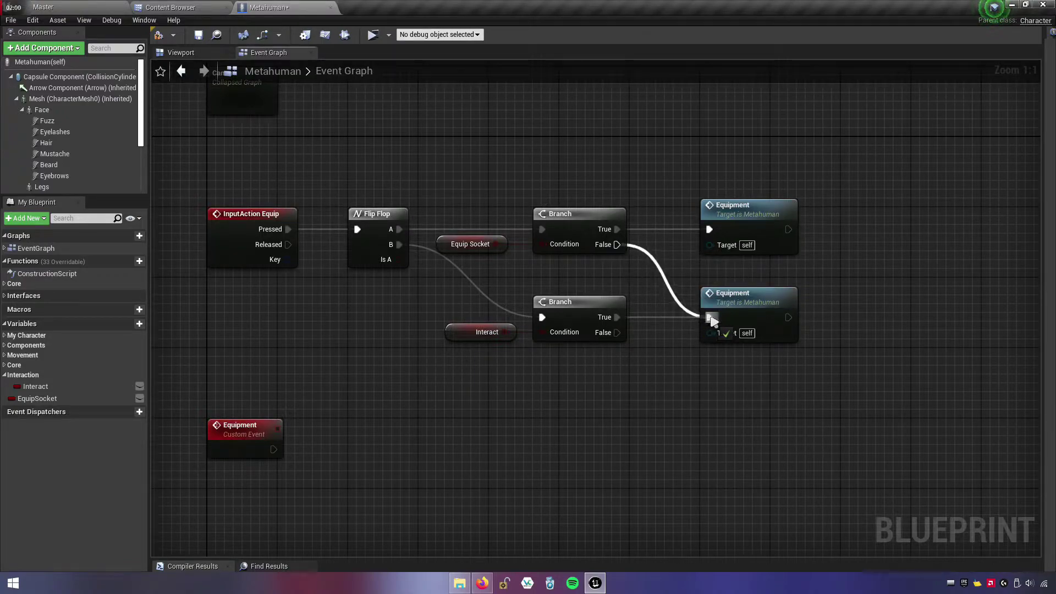
{"action": "left_click_drag", "start_coordinate": [711, 321], "coordinate": [710, 318]}
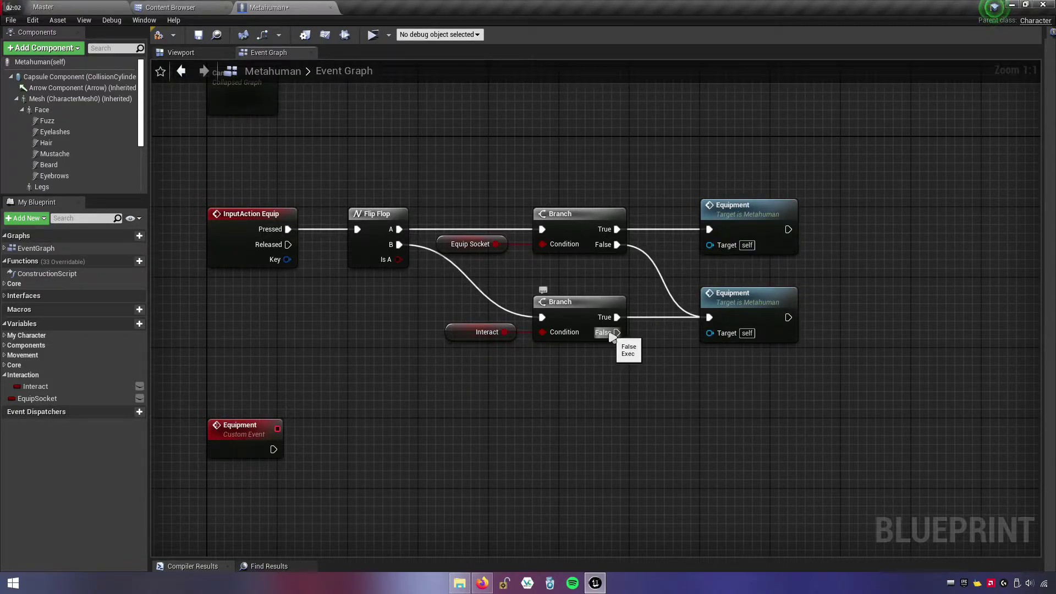
{"action": "left_click_drag", "start_coordinate": [615, 332], "coordinate": [634, 339]}
{"action": "left_click_drag", "start_coordinate": [710, 231], "coordinate": [710, 230]}
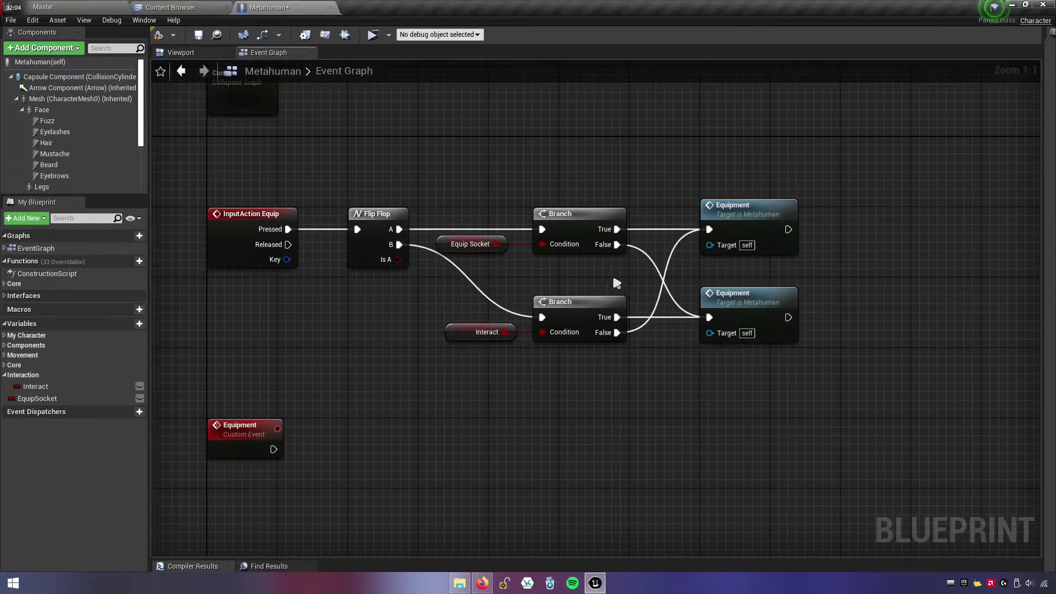
{"action": "key", "text": "Home"}
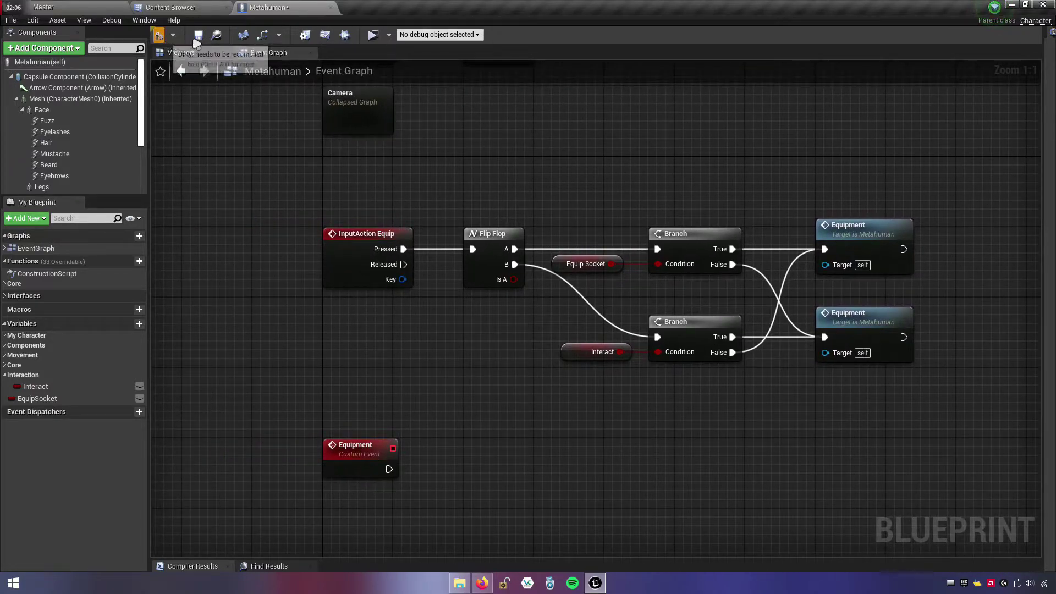
{"action": "left_click", "coordinate": [198, 35]}
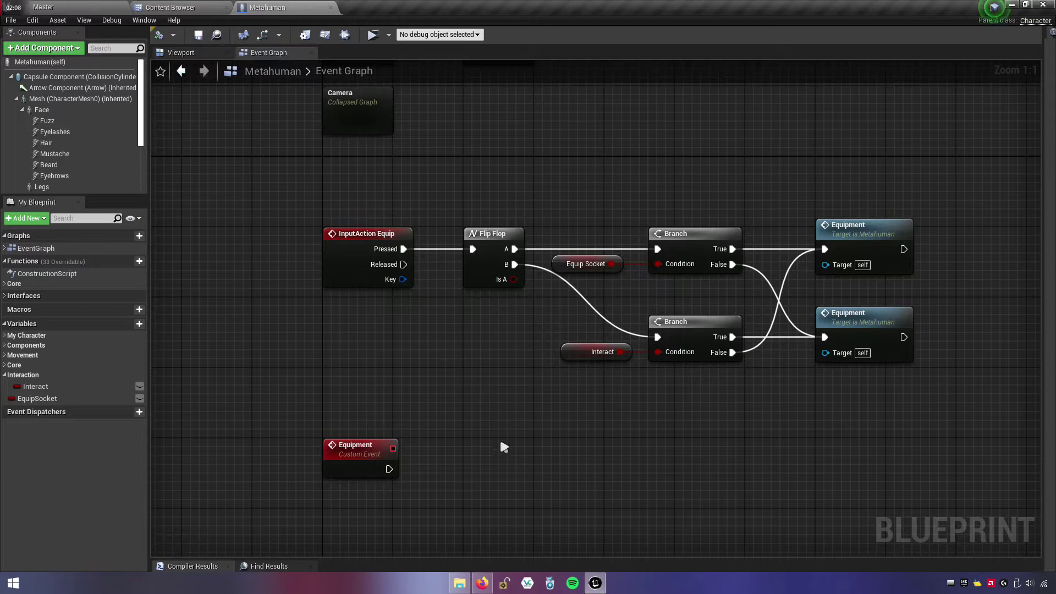
- Select the Equipment custom event and check the Sword asset among the Item assets
{"action": "right_click_drag", "start_coordinate": [500, 441], "coordinate": [471, 297]}
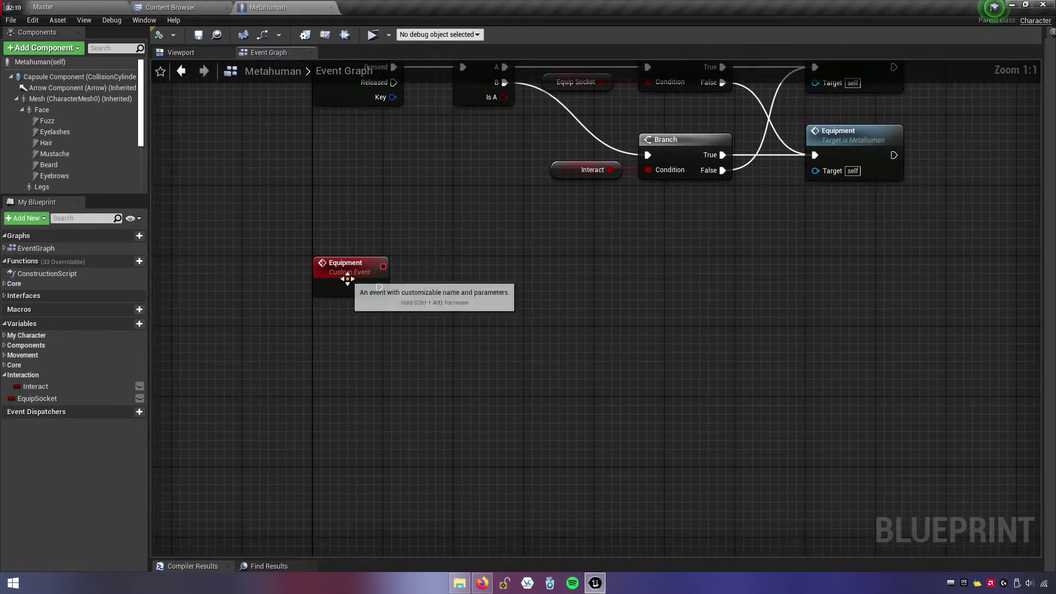
{"action": "left_click", "coordinate": [346, 275]}
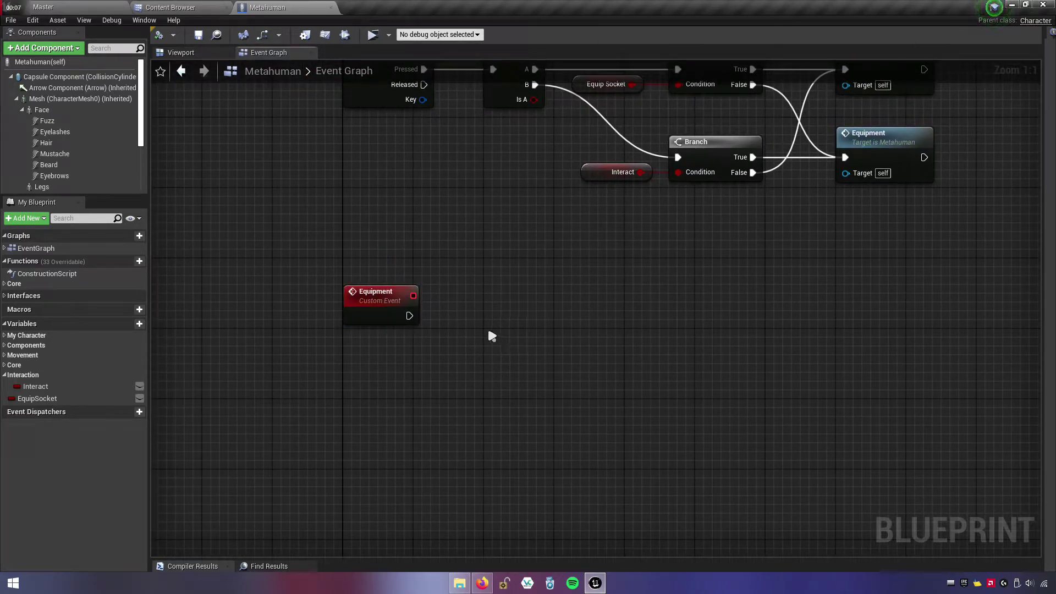
{"action": "left_click", "coordinate": [182, 7]}
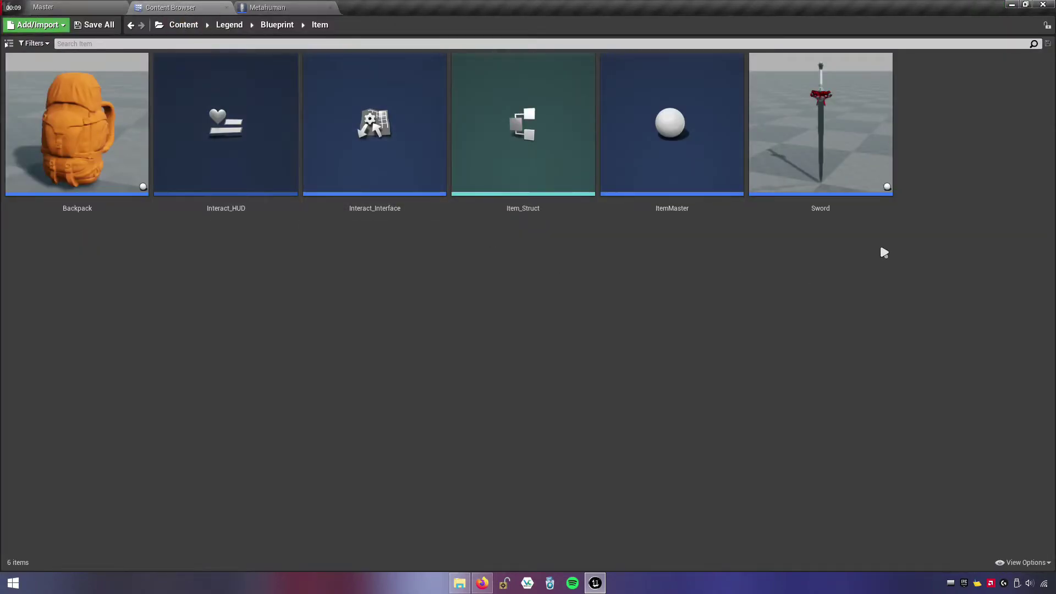
{"action": "left_click", "coordinate": [286, 7]}
- Add a variable named Sword and set its type to Sword Object Reference
{"action": "left_click", "coordinate": [139, 324]}
{"action": "type", "text": "Sword"}
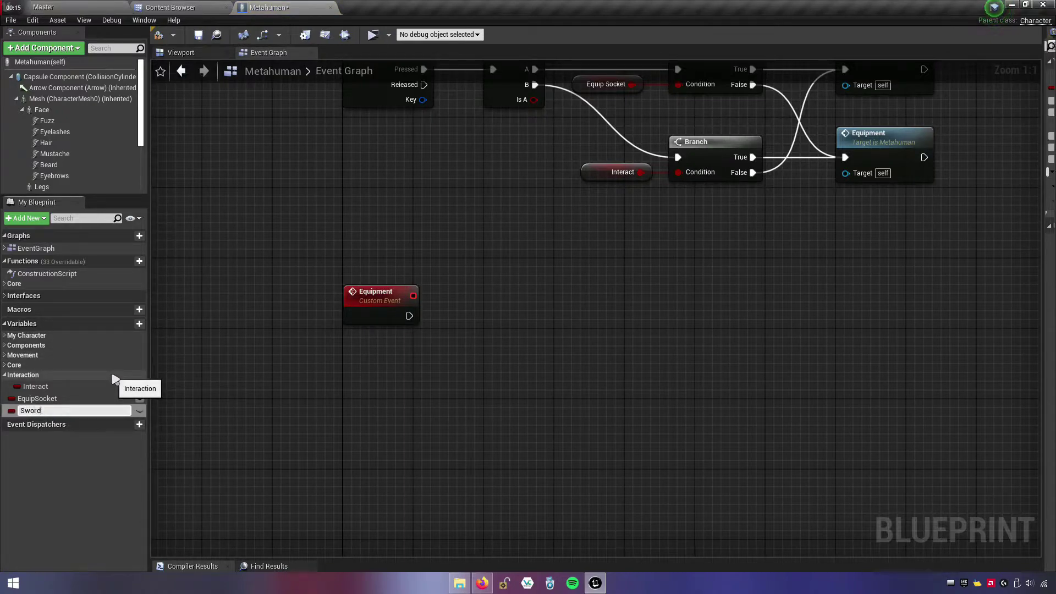
{"action": "key", "text": "Return"}
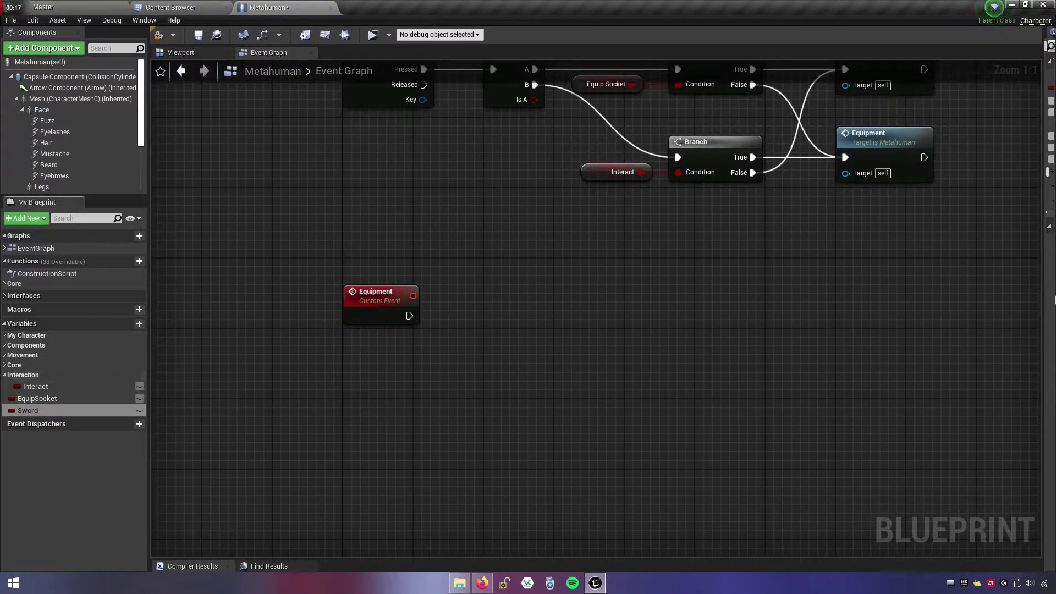
{"action": "left_click_drag", "start_coordinate": [1041, 253], "coordinate": [834, 252]}
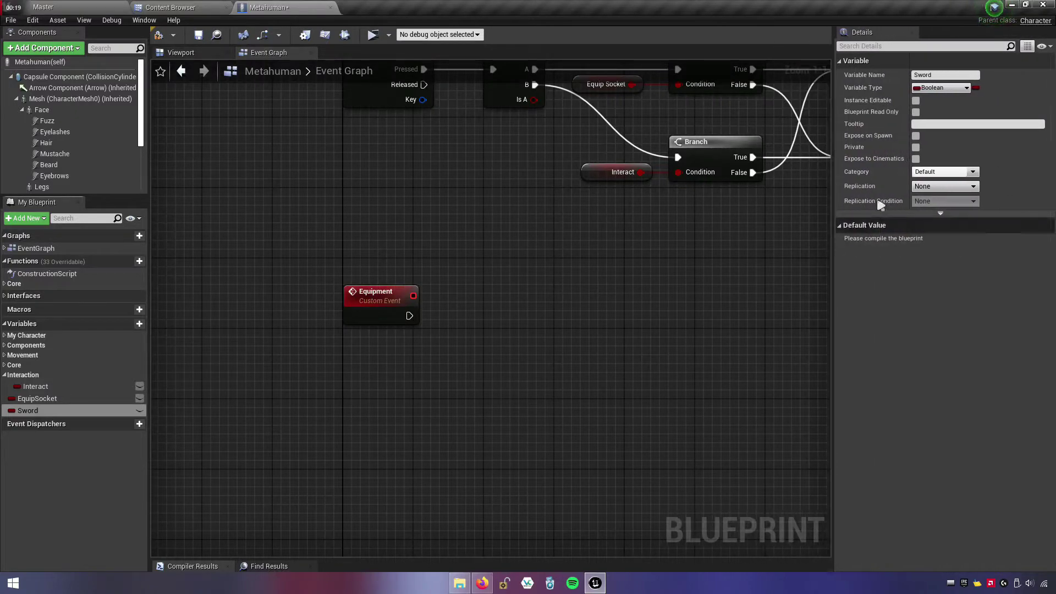
{"action": "left_click", "coordinate": [942, 88]}
{"action": "type", "text": "swort"}
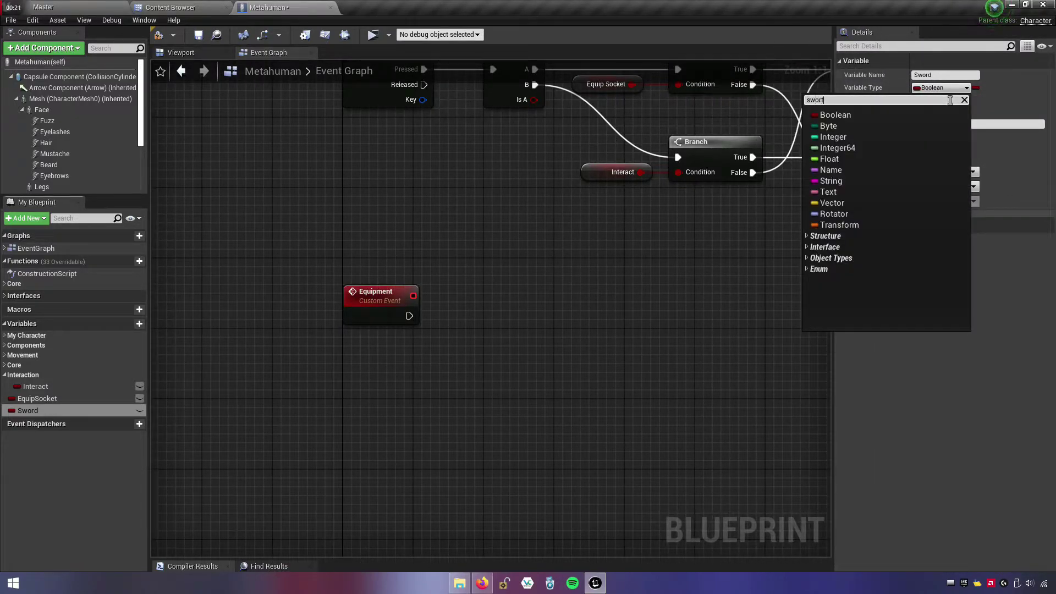
{"action": "key", "text": "BackSpace"}
{"action": "type", "text": "d"}
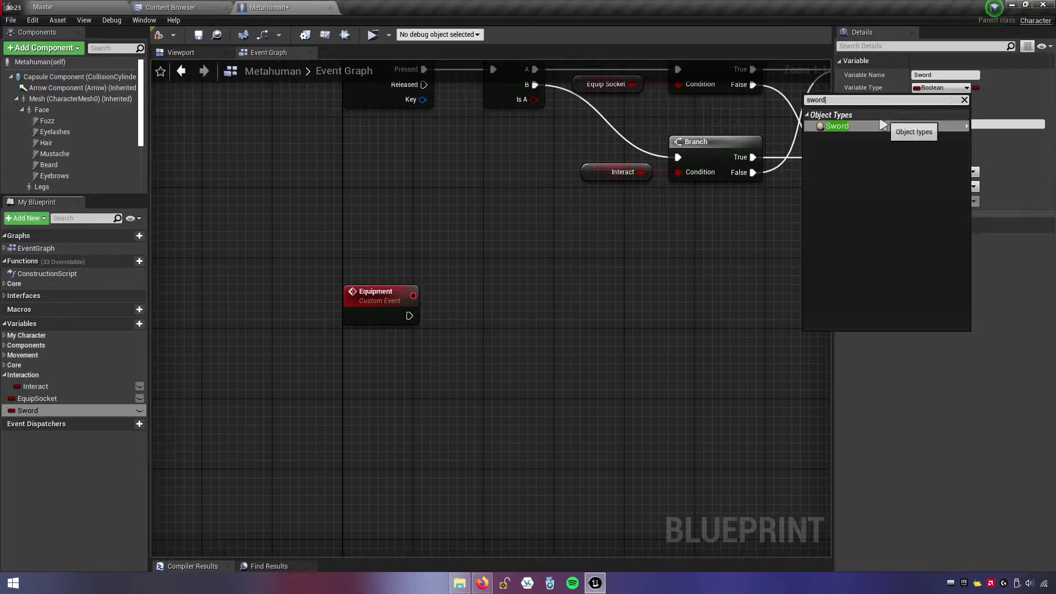
{"action": "mouse_move", "coordinate": [849, 133]}
{"action": "left_click", "coordinate": [775, 128]}
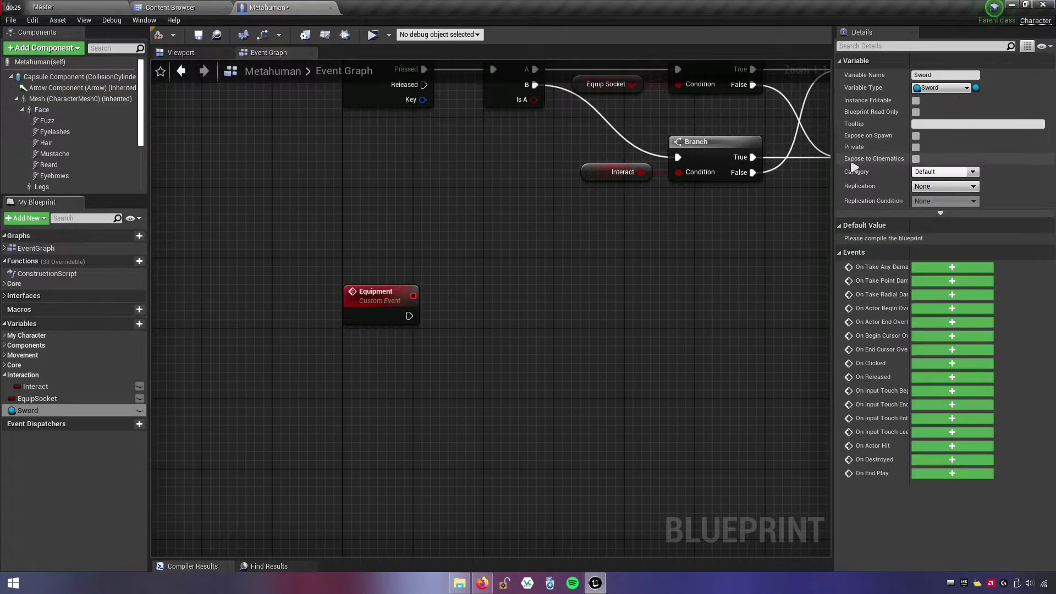
{"action": "left_click_drag", "start_coordinate": [839, 172], "coordinate": [1043, 172]}
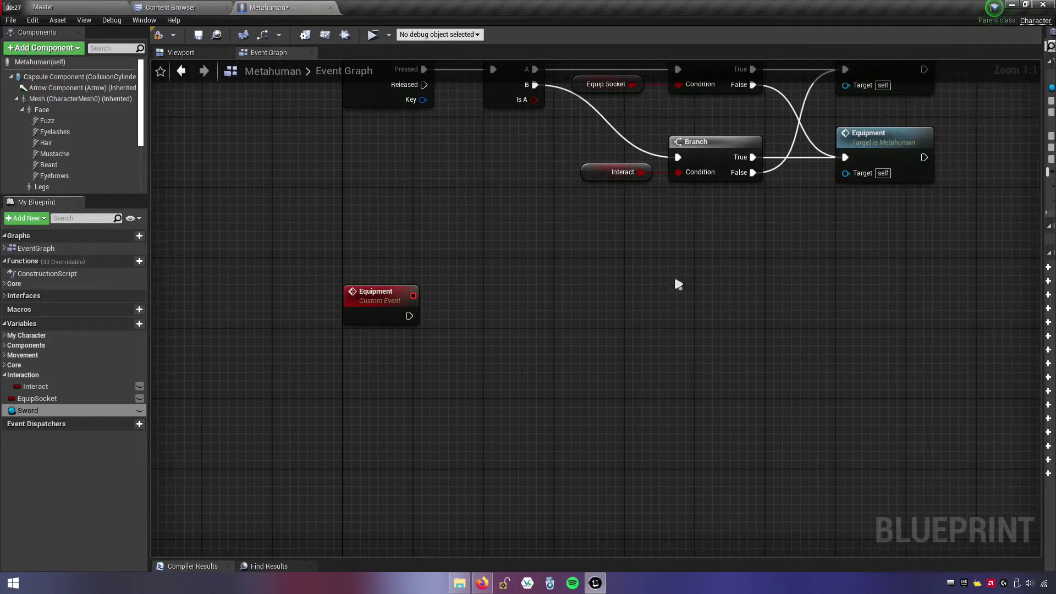
- Place a Sword getter and feed it into an Is Valid check
{"action": "mouse_move", "coordinate": [33, 417]}
{"action": "left_mouse_down"}
{"action": "mouse_move", "coordinate": [420, 272]}
{"action": "mouse_move", "coordinate": [517, 268]}
{"action": "left_mouse_up"}
{"action": "left_click", "coordinate": [376, 311]}
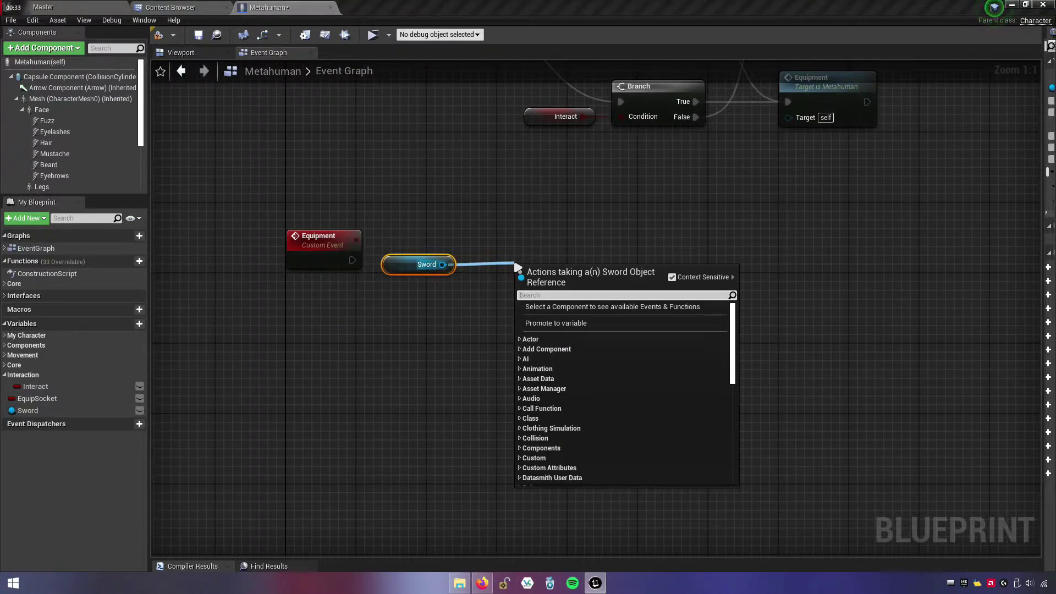
{"action": "type", "text": "isvalid"}
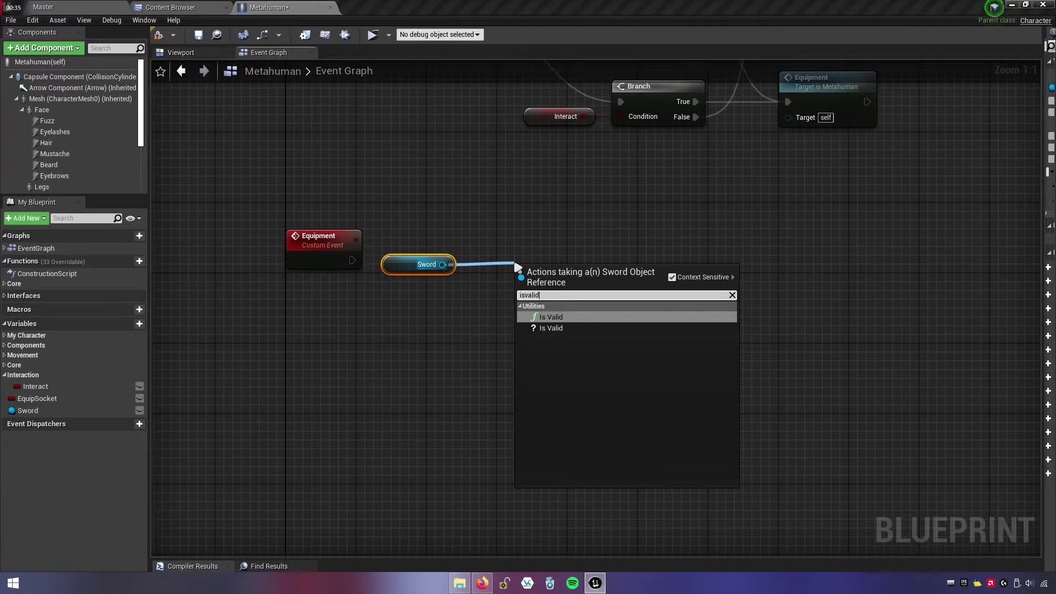
{"action": "left_click", "coordinate": [564, 318]}
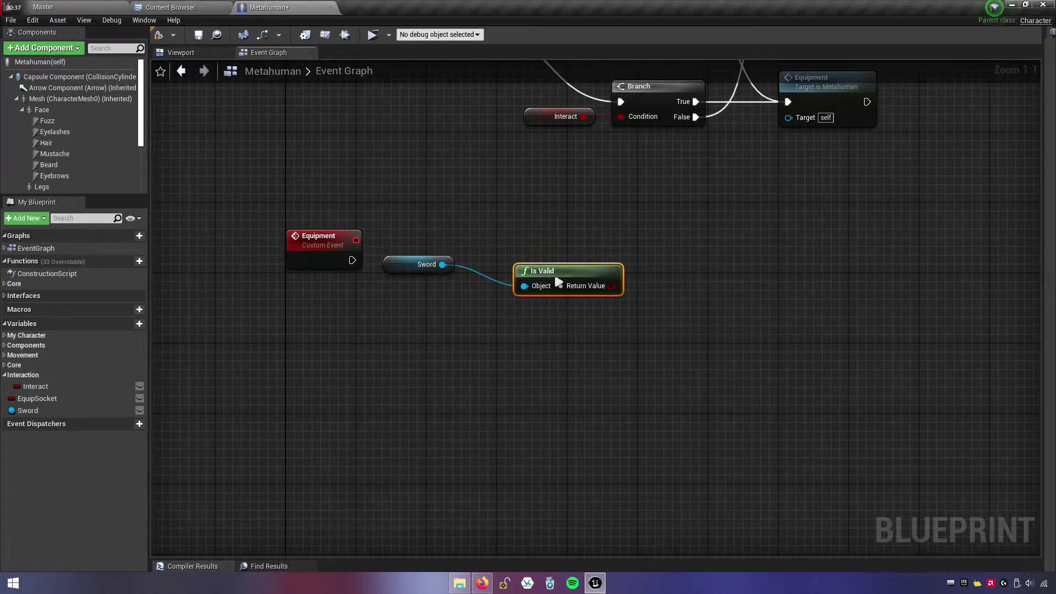
{"action": "left_click_drag", "start_coordinate": [559, 283], "coordinate": [523, 265]}
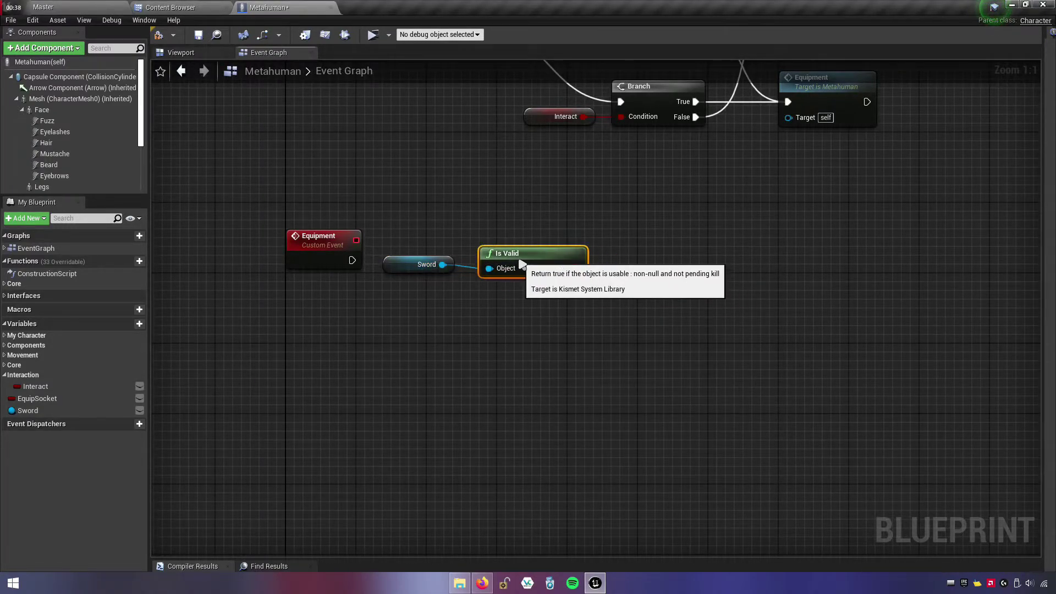
- Add a Branch conditioned on Is Valid, run the Equipment event into it, and arrange the nodes
{"action": "right_click", "coordinate": [666, 239]}
{"action": "type", "text": "branch"}
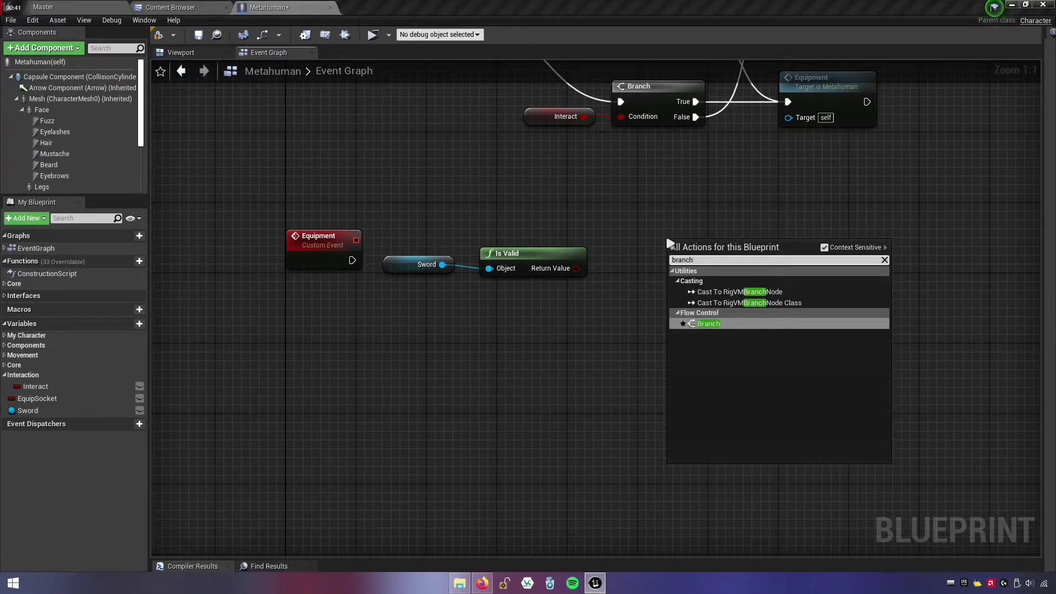
{"action": "left_click", "coordinate": [700, 324]}
{"action": "mouse_move", "coordinate": [700, 254]}
{"action": "left_mouse_down"}
{"action": "mouse_move", "coordinate": [590, 273]}
{"action": "mouse_move", "coordinate": [352, 260]}
{"action": "left_mouse_up"}
{"action": "left_click_drag", "start_coordinate": [325, 205], "coordinate": [726, 318]}
{"action": "key", "text": "q"}
{"action": "left_click", "coordinate": [726, 317]}
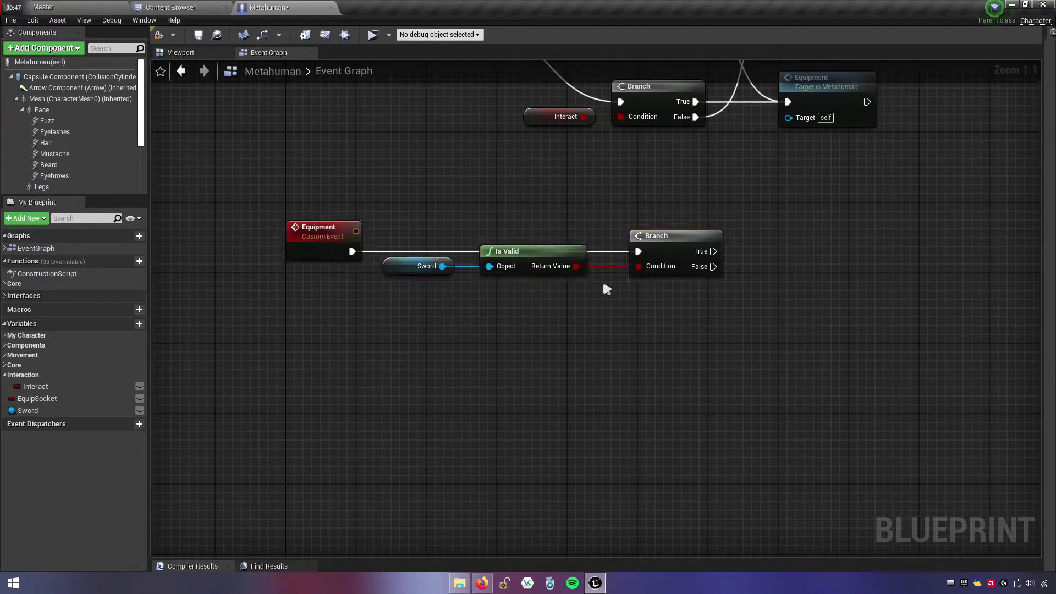
{"action": "right_click_drag", "start_coordinate": [688, 322], "coordinate": [560, 343]}
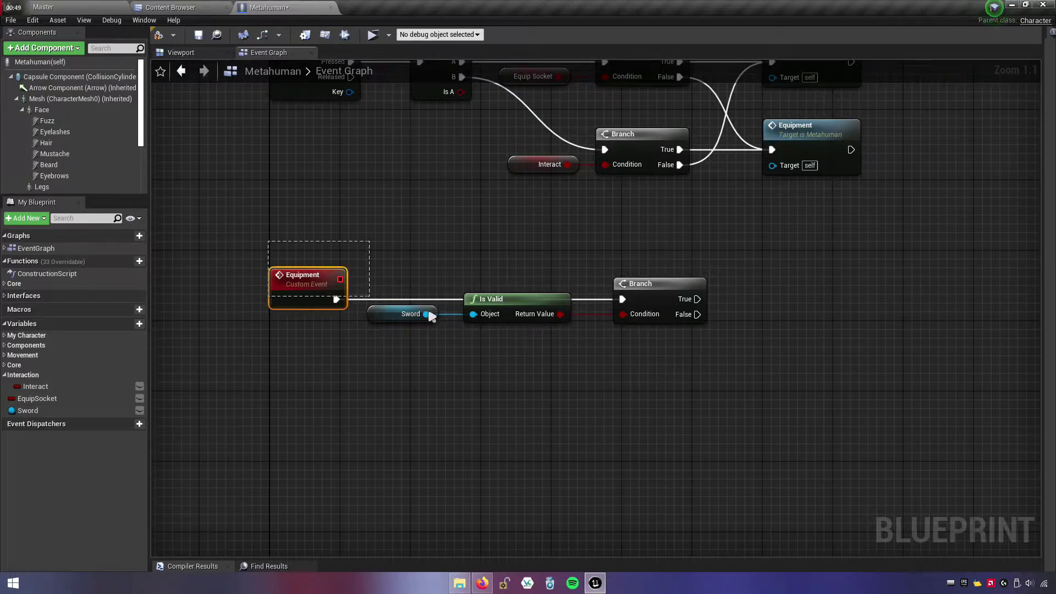
{"action": "mouse_move", "coordinate": [432, 316]}
{"action": "left_mouse_down"}
{"action": "mouse_move", "coordinate": [662, 324]}
{"action": "mouse_move", "coordinate": [668, 308]}
{"action": "left_mouse_up"}
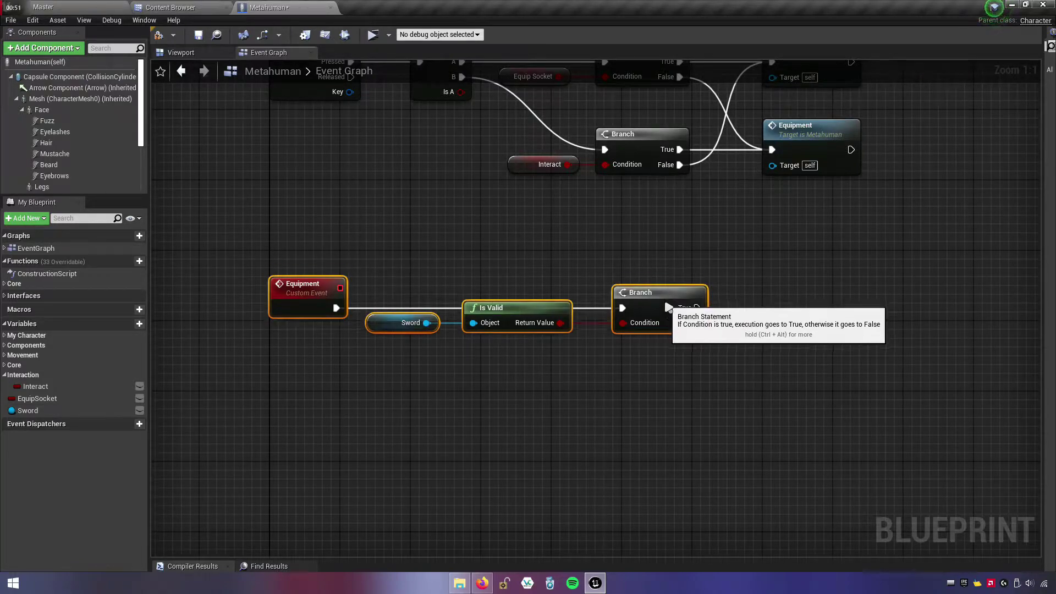
{"action": "left_click", "coordinate": [815, 352]}
{"action": "right_click_drag", "start_coordinate": [815, 352], "coordinate": [645, 342]}
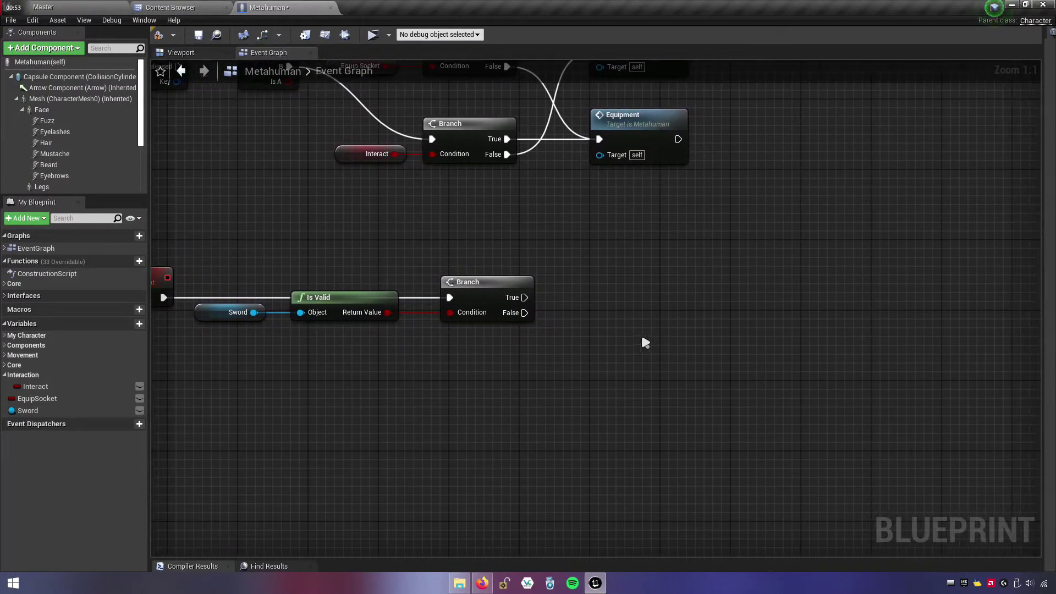
- Add a Flip Flop node wired to the Branch's True output
{"action": "left_click_drag", "start_coordinate": [524, 297], "coordinate": [582, 305]}
{"action": "type", "text": "flipfloop"}
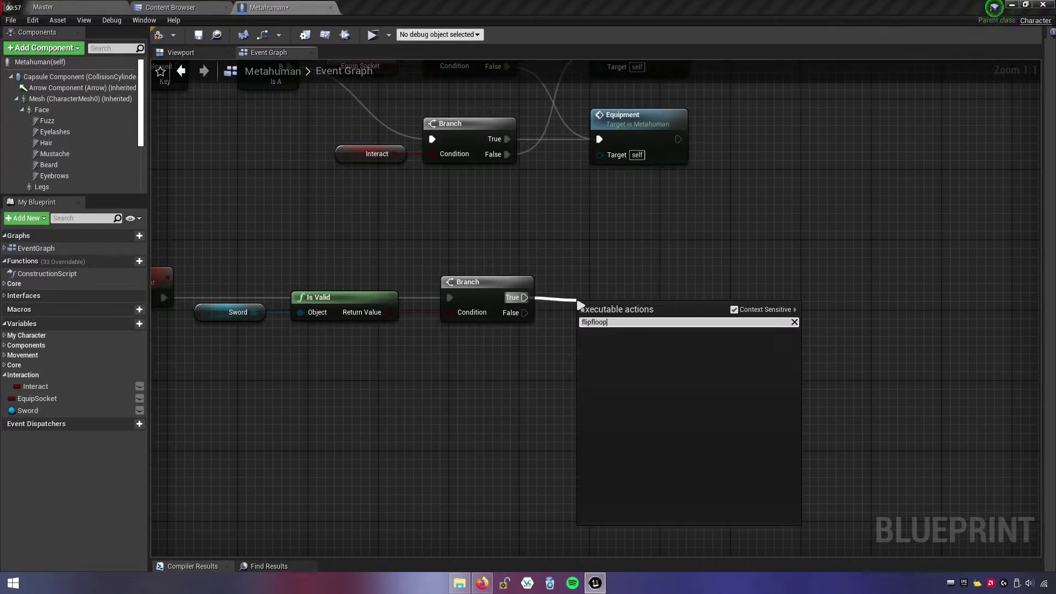
{"action": "key", "text": "BackSpace"}
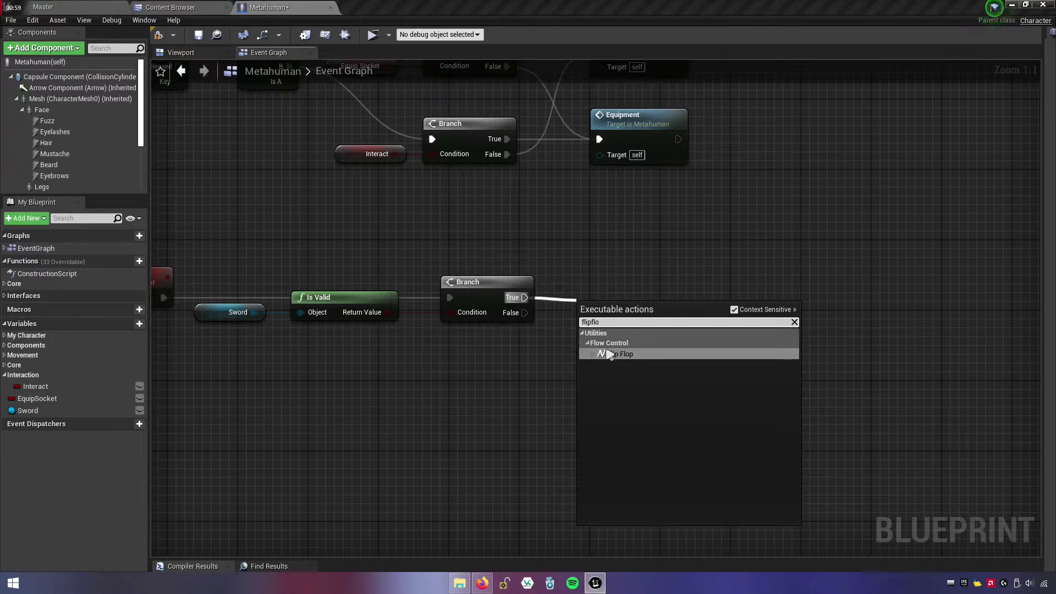
{"action": "left_click", "coordinate": [609, 354]}
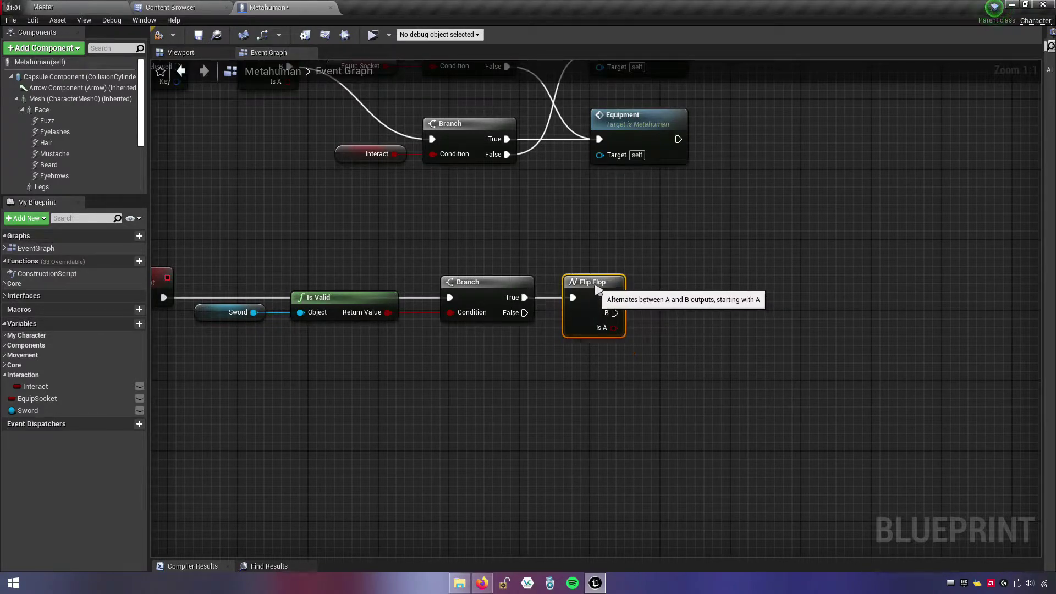
{"action": "right_click_drag", "start_coordinate": [730, 317], "coordinate": [530, 298]}
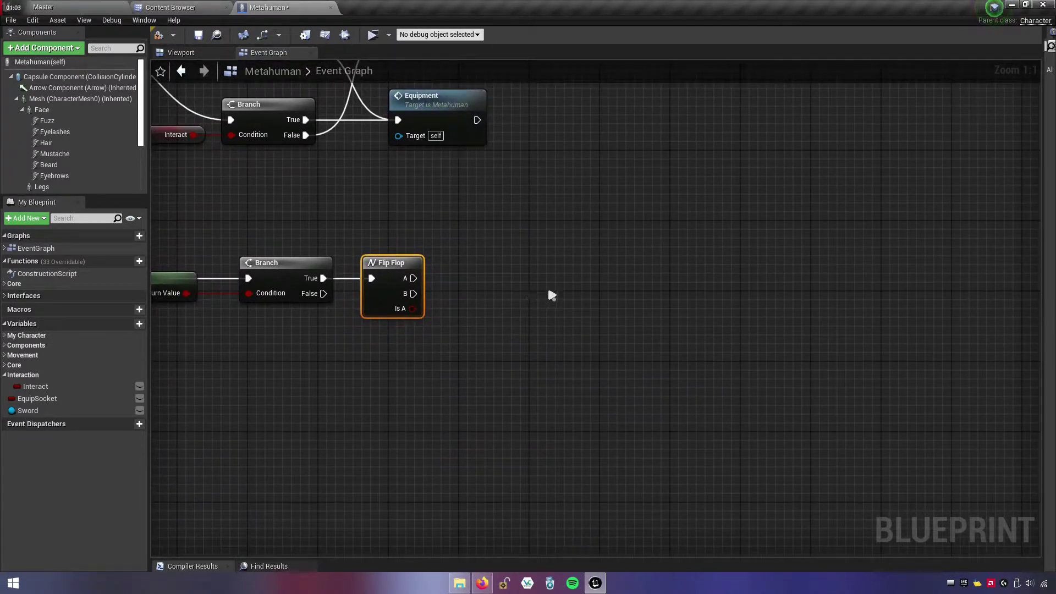
{"action": "left_click", "coordinate": [552, 295]}
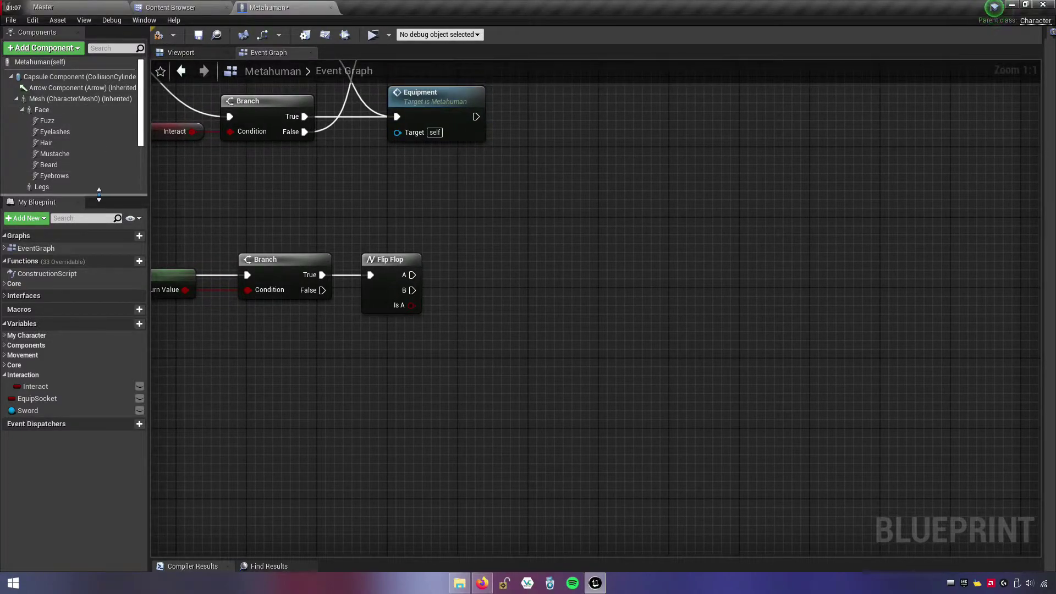
{"action": "left_click_drag", "start_coordinate": [99, 195], "coordinate": [99, 243]}
- Place a Mesh reference in the graph feeding a new Get Anim Instance node
{"action": "left_click", "coordinate": [87, 100]}
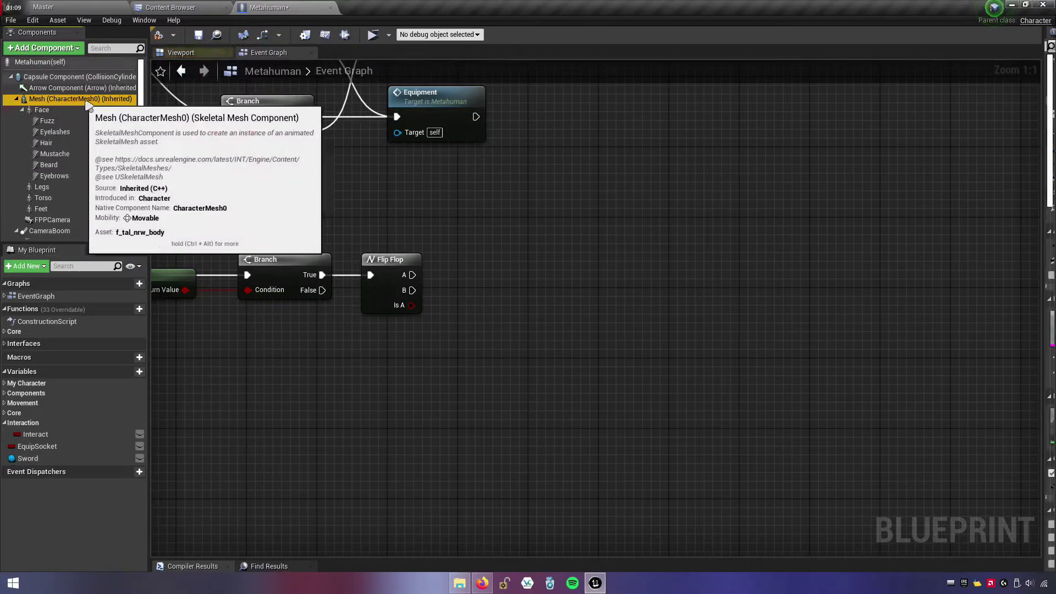
{"action": "mouse_move", "coordinate": [88, 105]}
{"action": "left_mouse_down"}
{"action": "mouse_move", "coordinate": [462, 325]}
{"action": "mouse_move", "coordinate": [579, 344]}
{"action": "left_mouse_up"}
{"action": "type", "text": "getanim"}
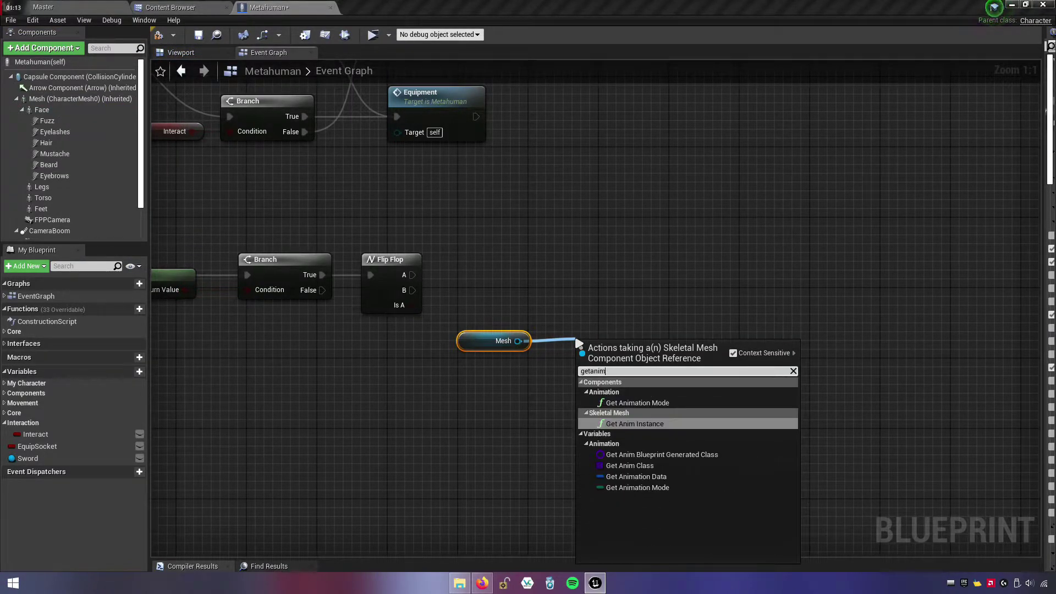
{"action": "type", "text": "instan"}
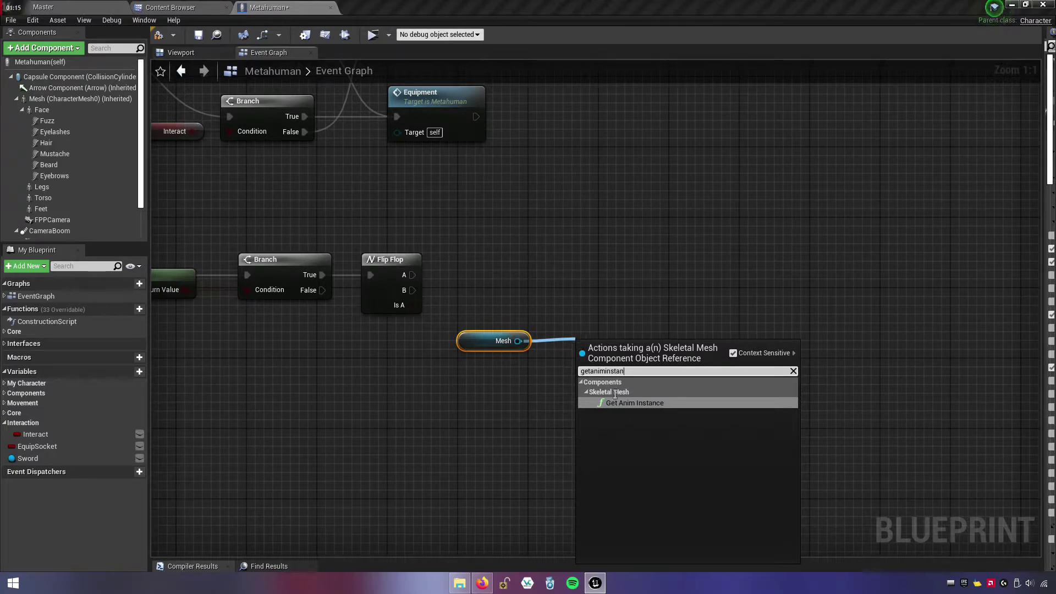
{"action": "left_click", "coordinate": [669, 403]}
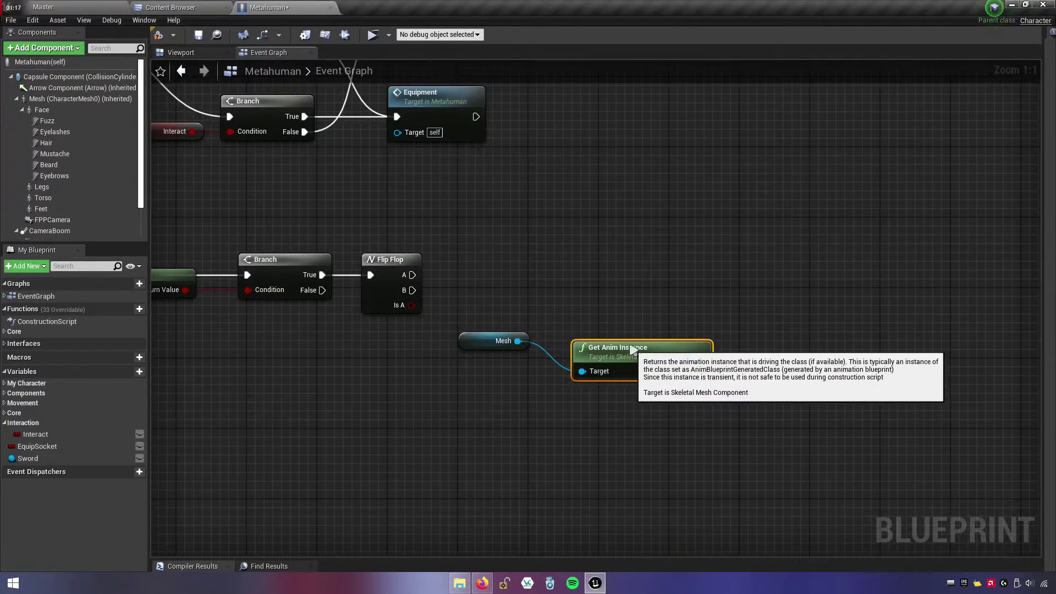
- Arrange the Mesh and Get Anim Instance nodes, then search 'equip' from the anim instance output
{"action": "left_click_drag", "start_coordinate": [636, 358], "coordinate": [609, 330]}
{"action": "left_click_drag", "start_coordinate": [495, 341], "coordinate": [434, 350]}
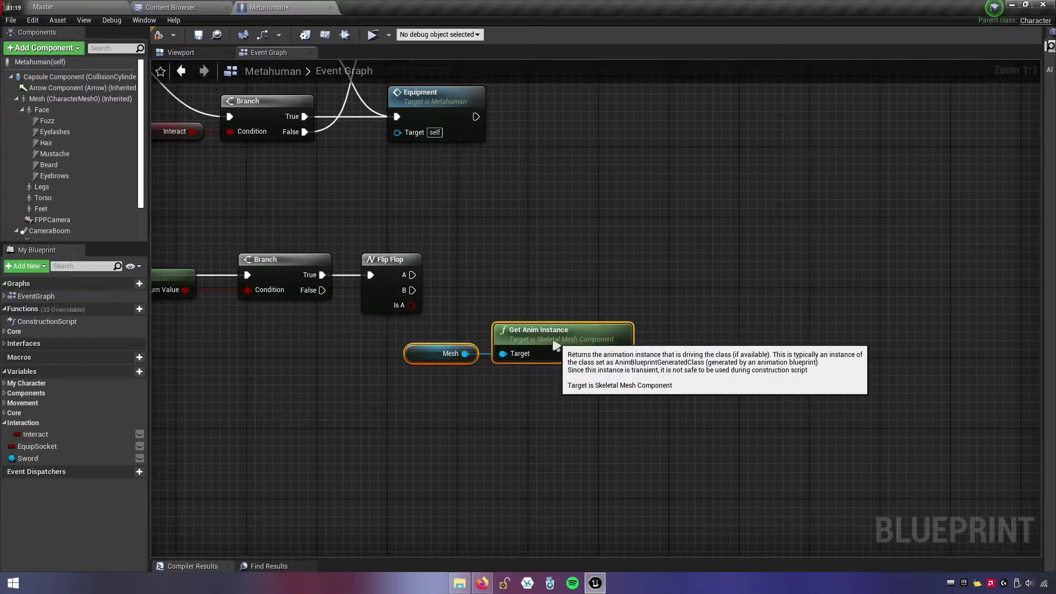
{"action": "left_click", "coordinate": [577, 372]}
{"action": "mouse_move", "coordinate": [606, 350]}
{"action": "left_mouse_down"}
{"action": "mouse_move", "coordinate": [520, 345]}
{"action": "mouse_move", "coordinate": [637, 348]}
{"action": "left_mouse_up"}
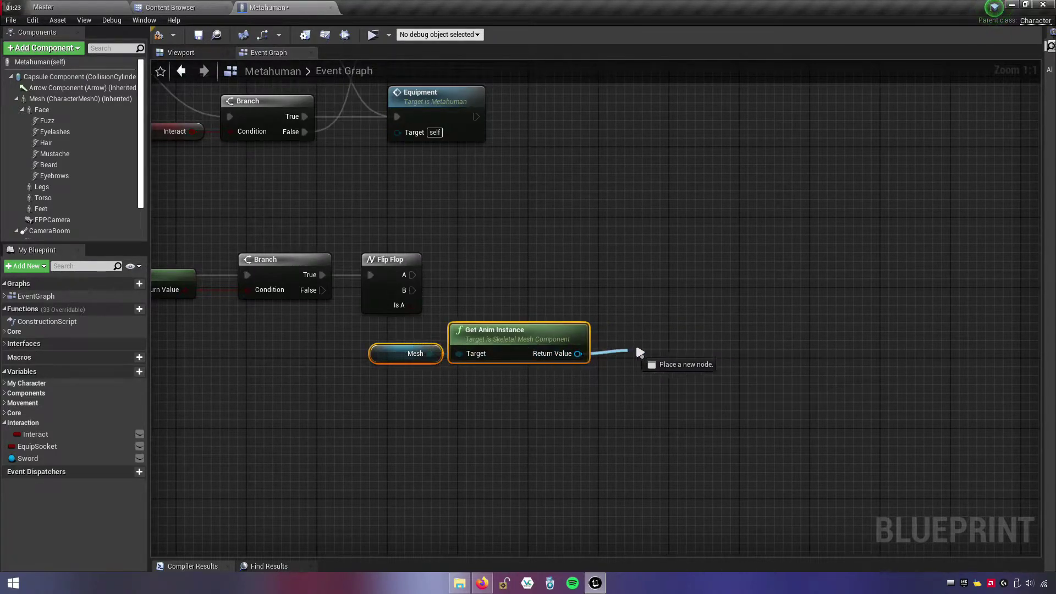
{"action": "left_click", "coordinate": [517, 461]}
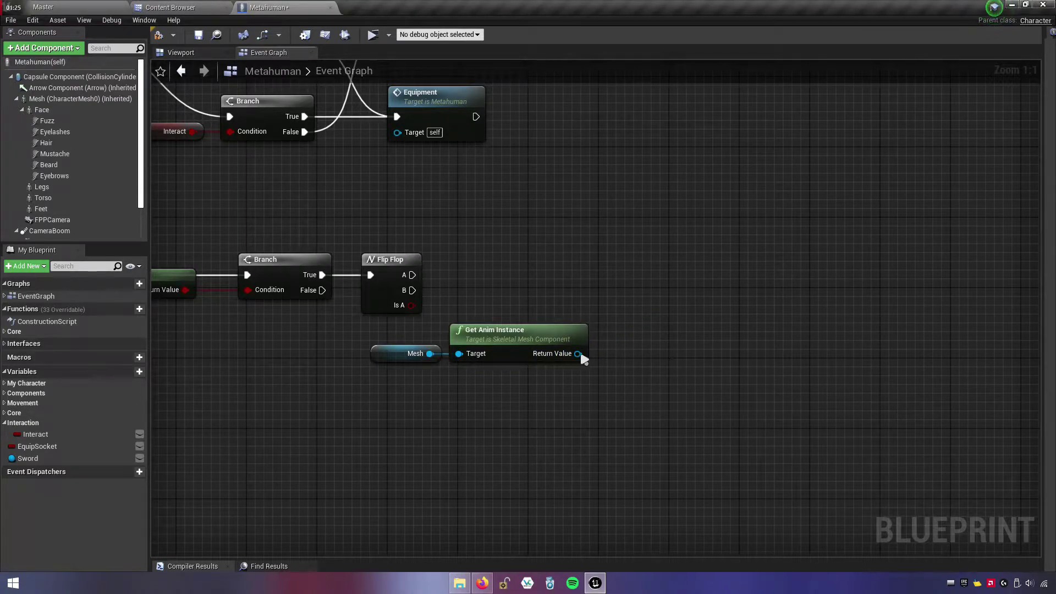
{"action": "left_click_drag", "start_coordinate": [581, 355], "coordinate": [656, 296]}
{"action": "type", "text": "equ"}
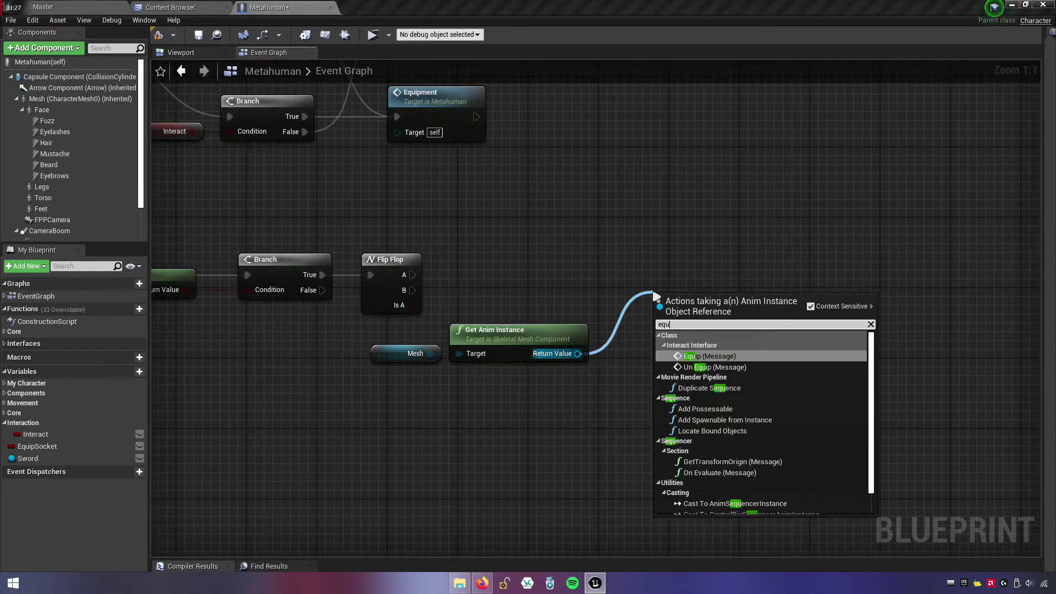
{"action": "type", "text": "ip"}
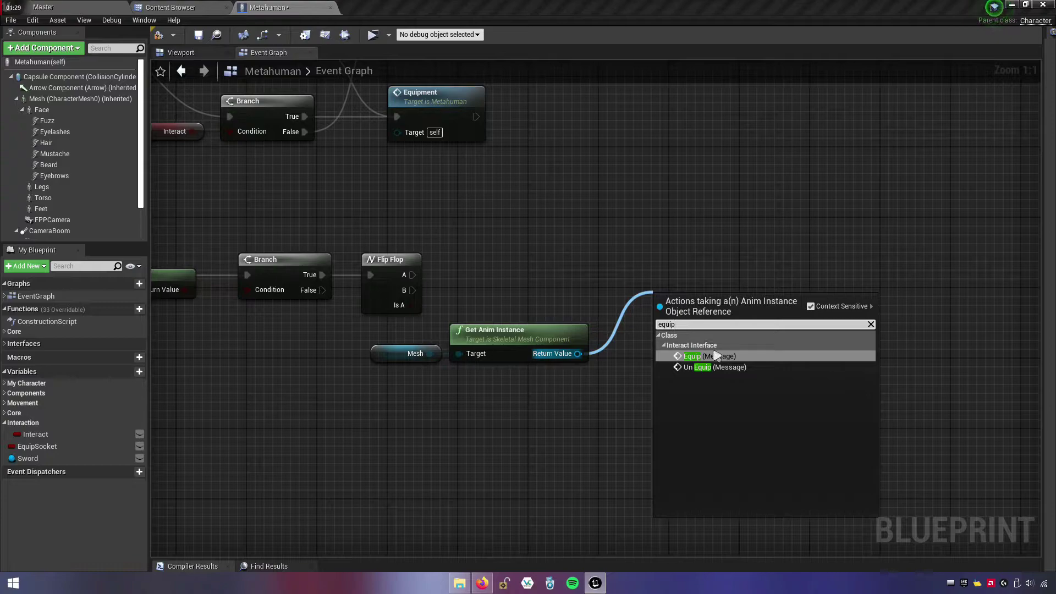
- Add an Equip message call on the anim instance and wire Flip Flop's A to it
{"action": "left_click", "coordinate": [731, 356]}
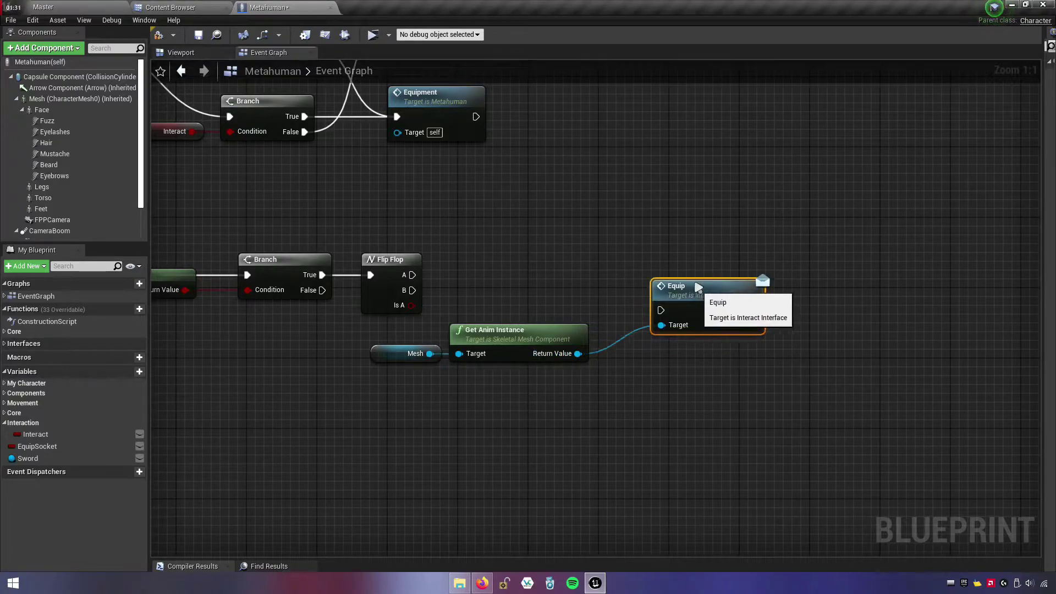
{"action": "left_click_drag", "start_coordinate": [710, 308], "coordinate": [701, 272]}
{"action": "mouse_move", "coordinate": [418, 275]}
{"action": "left_mouse_down"}
{"action": "mouse_move", "coordinate": [652, 284]}
{"action": "mouse_move", "coordinate": [699, 268]}
{"action": "left_mouse_up"}
{"action": "left_click", "coordinate": [681, 355]}
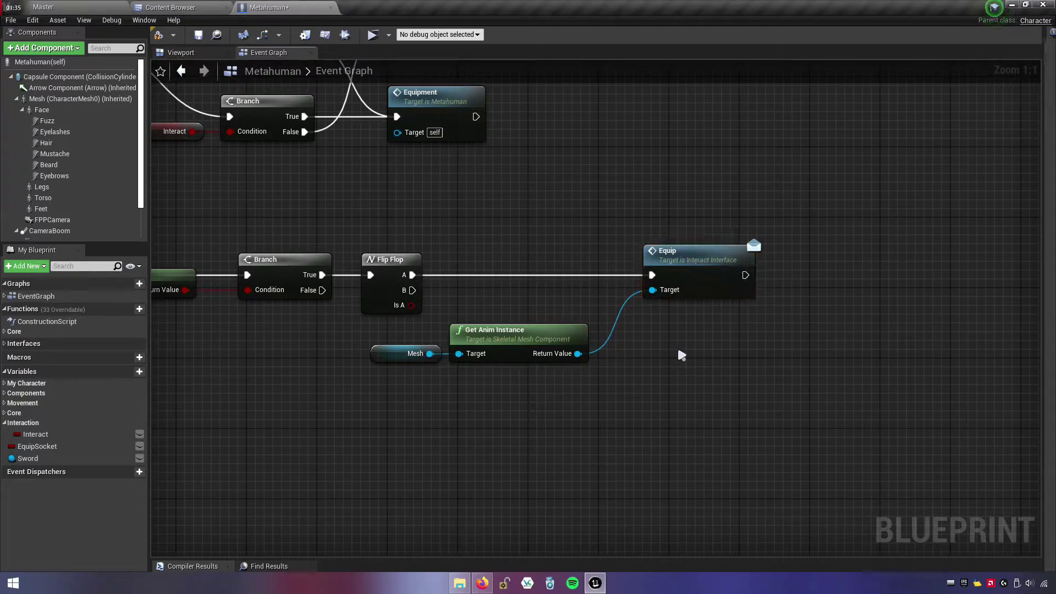
- Add an Un Equip message call on the anim instance, wired from Flip Flop B via a reroute point
{"action": "left_click_drag", "start_coordinate": [579, 353], "coordinate": [699, 418]}
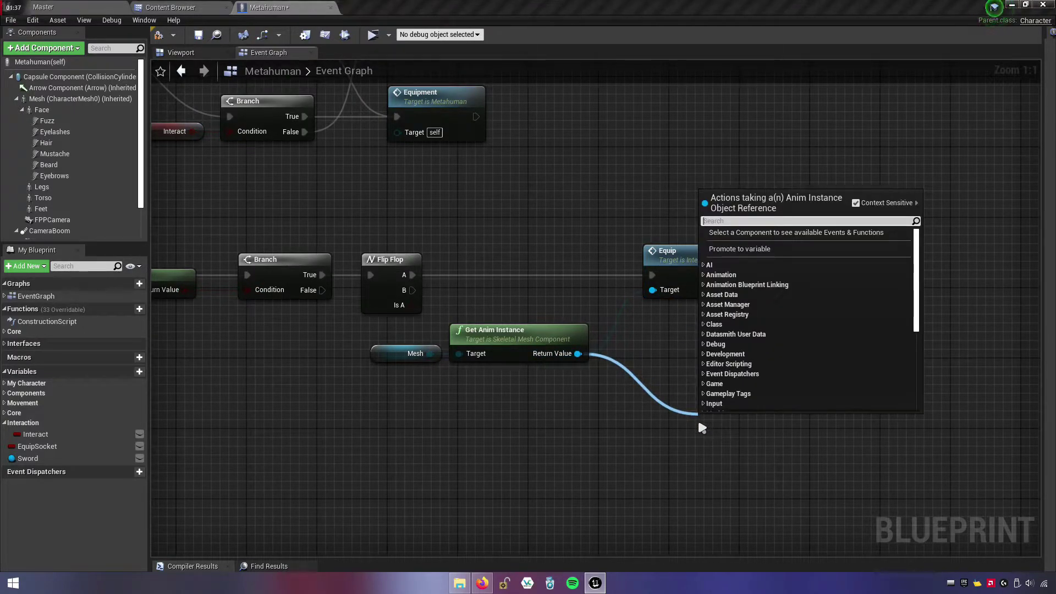
{"action": "type", "text": "uneq"}
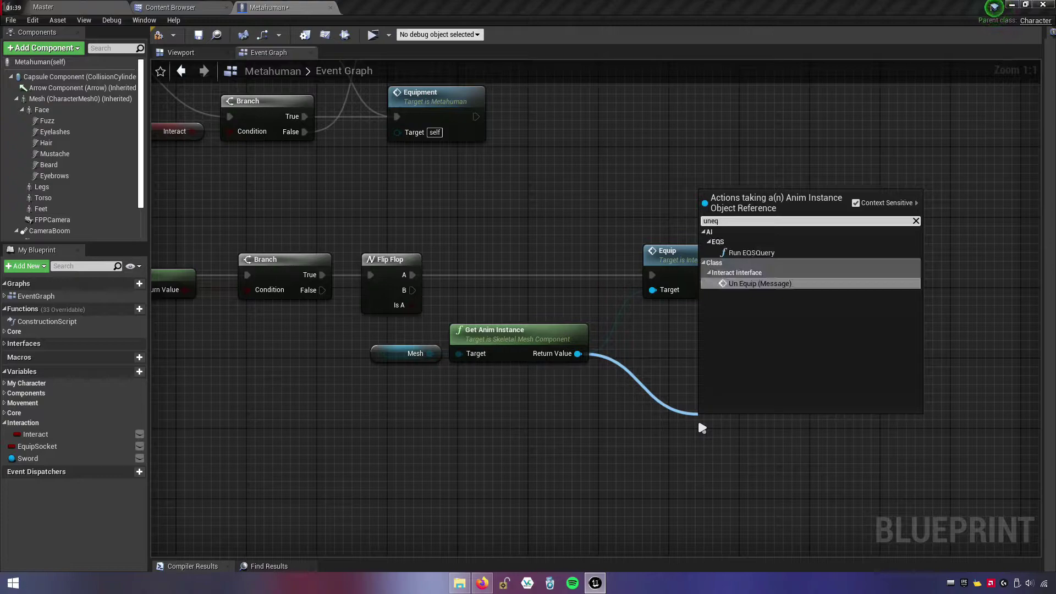
{"action": "type", "text": "uip"}
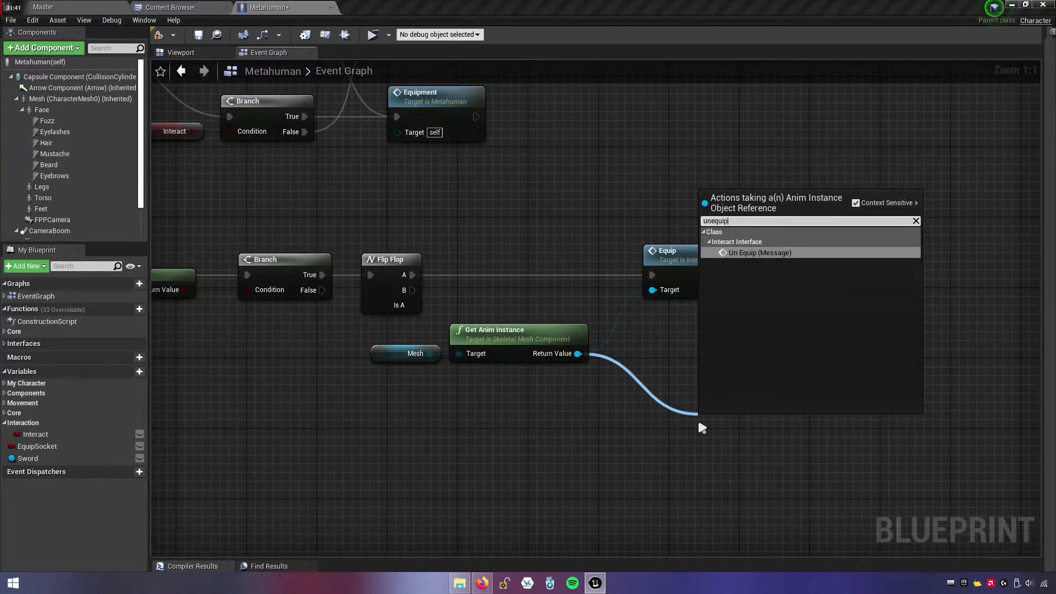
{"action": "left_click", "coordinate": [762, 254]}
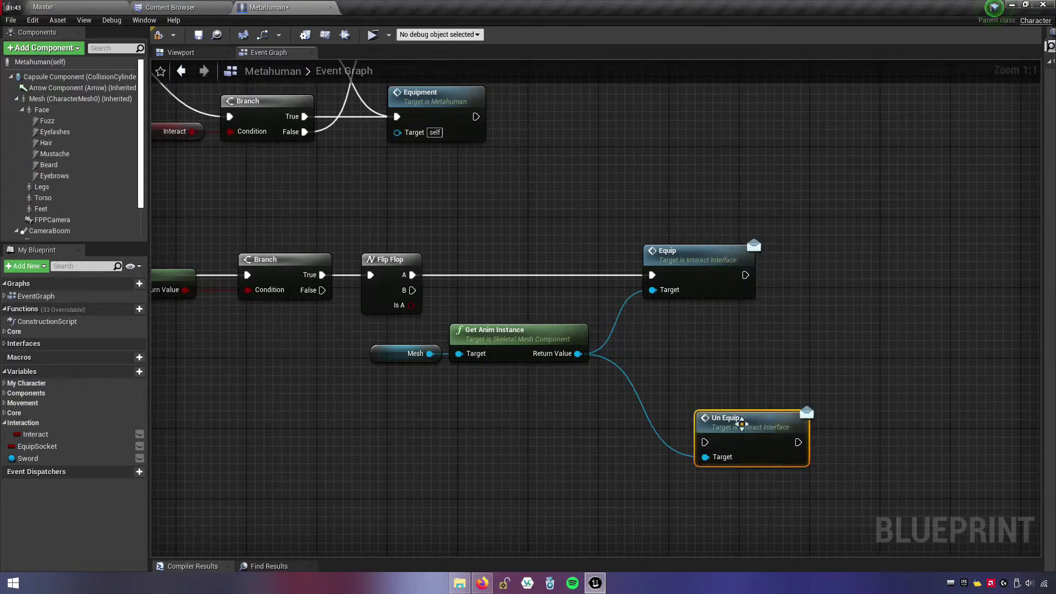
{"action": "mouse_move", "coordinate": [733, 430]}
{"action": "left_mouse_down"}
{"action": "mouse_move", "coordinate": [678, 388]}
{"action": "mouse_move", "coordinate": [689, 388]}
{"action": "mouse_move", "coordinate": [412, 291]}
{"action": "left_mouse_up"}
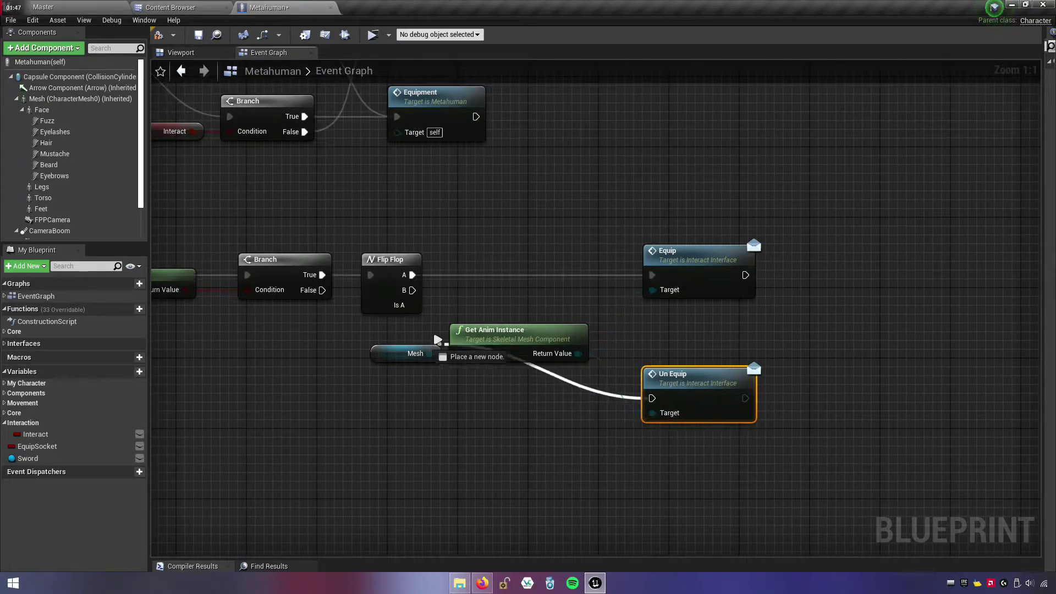
{"action": "right_click_drag", "start_coordinate": [408, 408], "coordinate": [567, 386]}
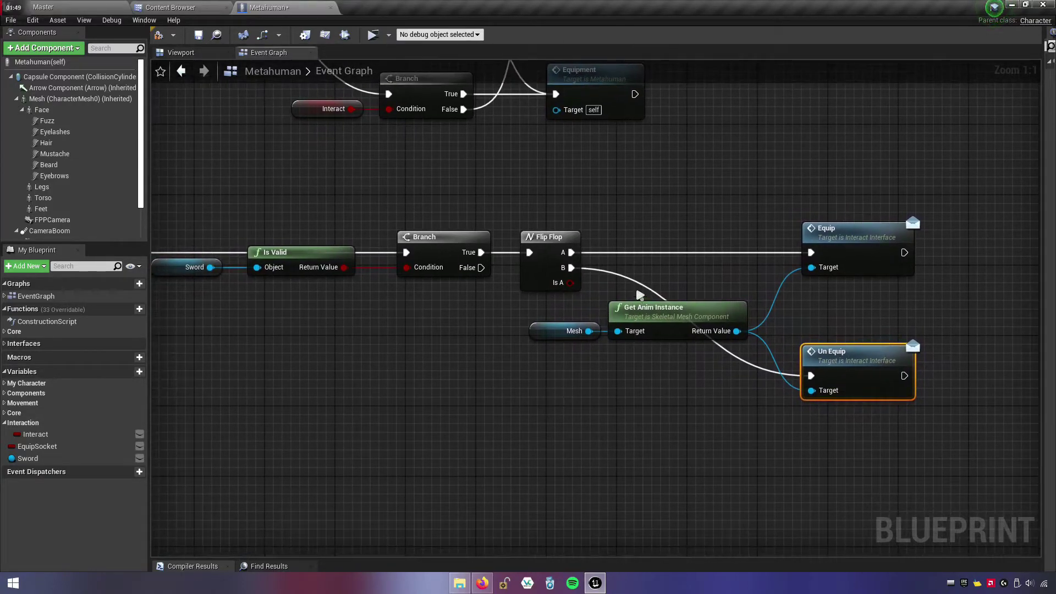
{"action": "double_click", "coordinate": [633, 275]}
{"action": "left_click_drag", "start_coordinate": [633, 275], "coordinate": [627, 379]}
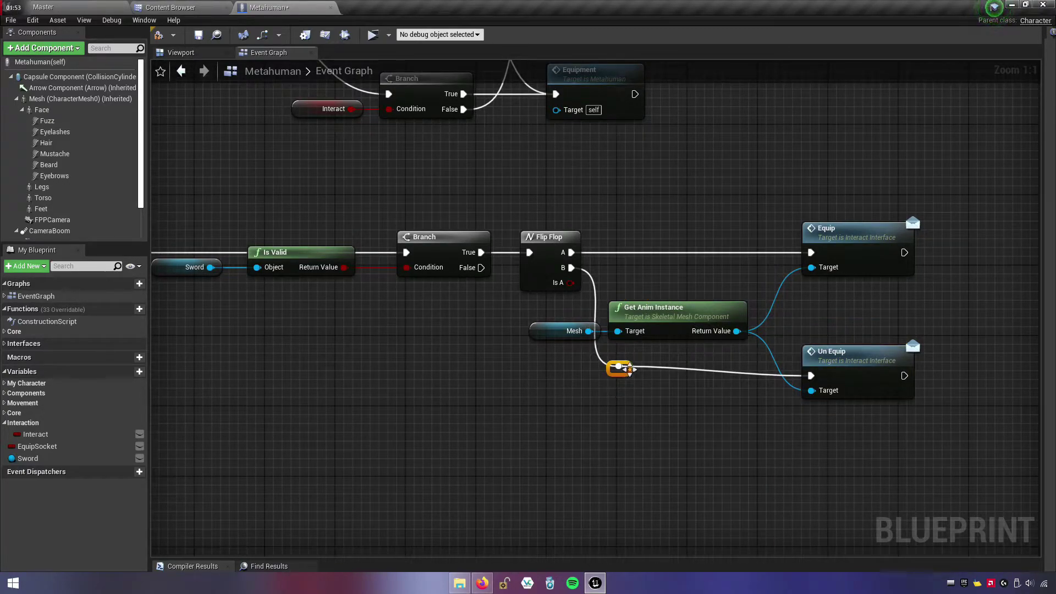
{"action": "left_click_drag", "start_coordinate": [629, 368], "coordinate": [629, 376]}
- Compile and save the Metahuman blueprint, then frame the Equipment event chain in view
{"action": "left_click", "coordinate": [546, 414]}
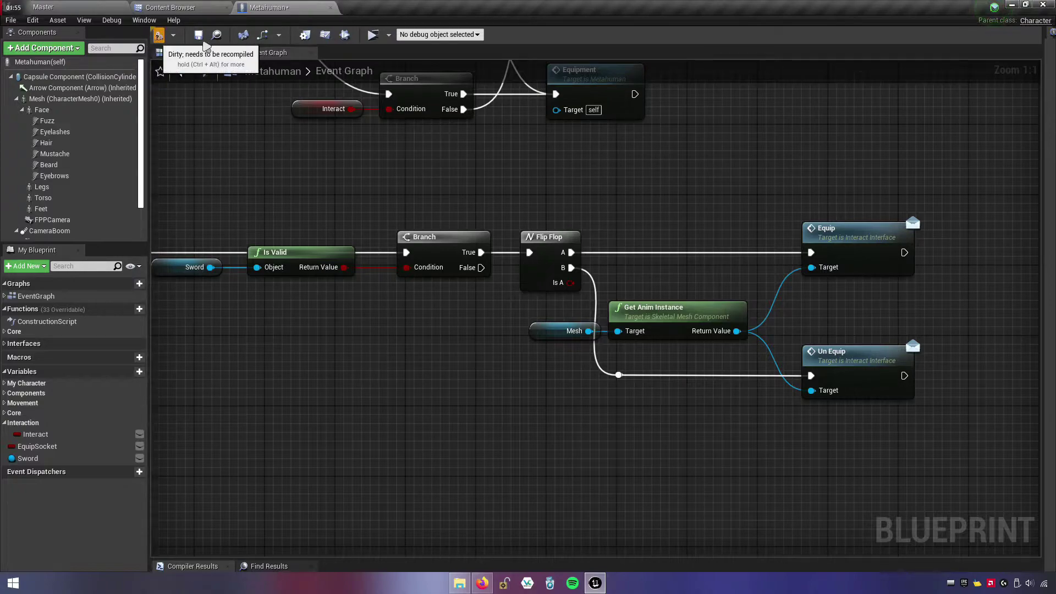
{"action": "left_click", "coordinate": [199, 36]}
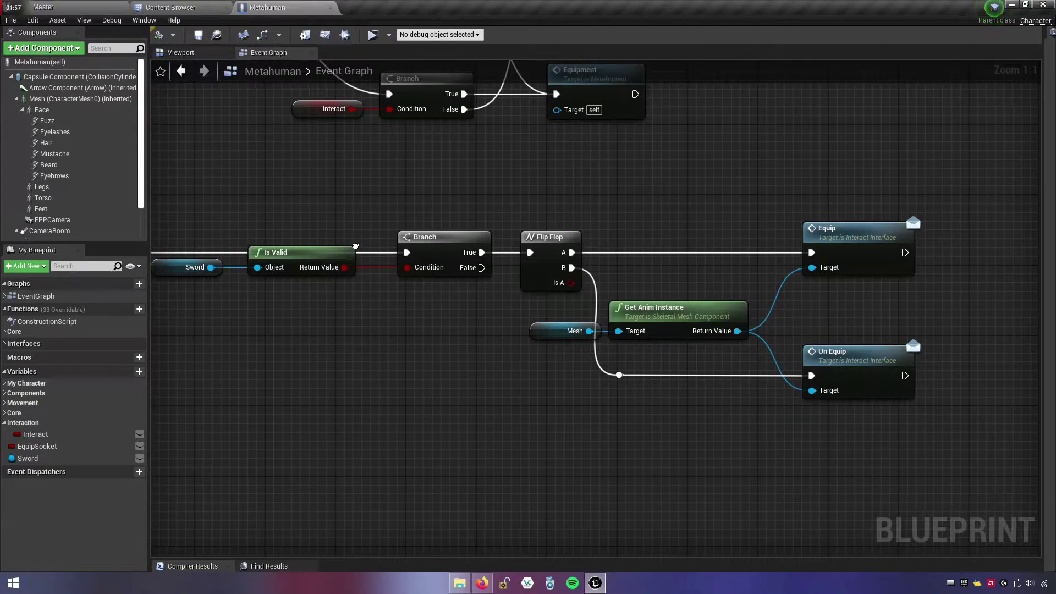
{"action": "right_click_drag", "start_coordinate": [354, 247], "coordinate": [552, 325]}
{"action": "scroll", "coordinate": [552, 325], "scroll_direction": "down", "scroll_amount": 2}
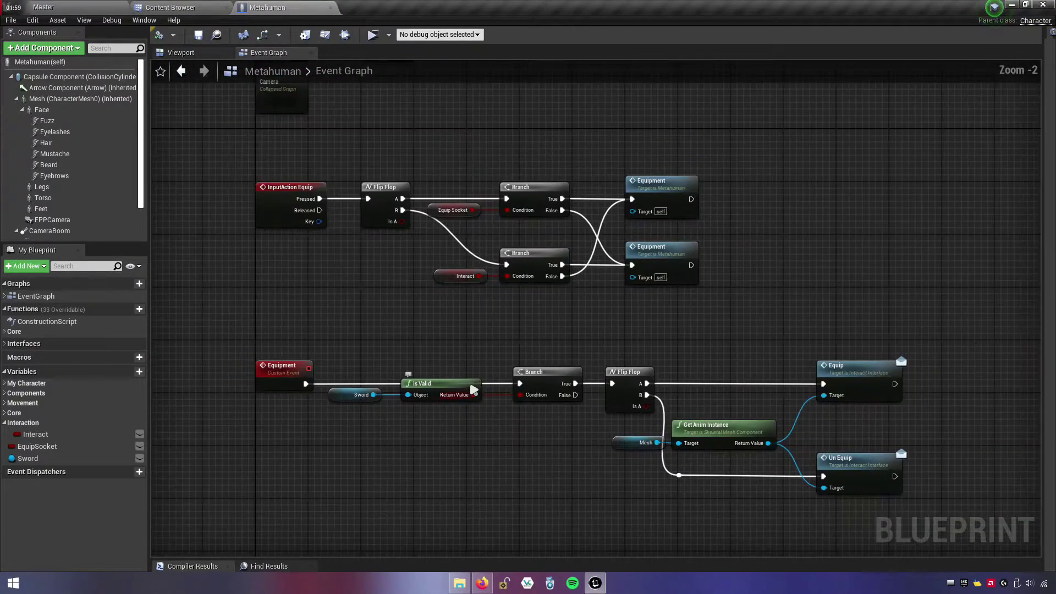
{"action": "right_click_drag", "start_coordinate": [500, 446], "coordinate": [353, 341]}
{"action": "scroll", "coordinate": [353, 341], "scroll_direction": "up", "scroll_amount": 2}
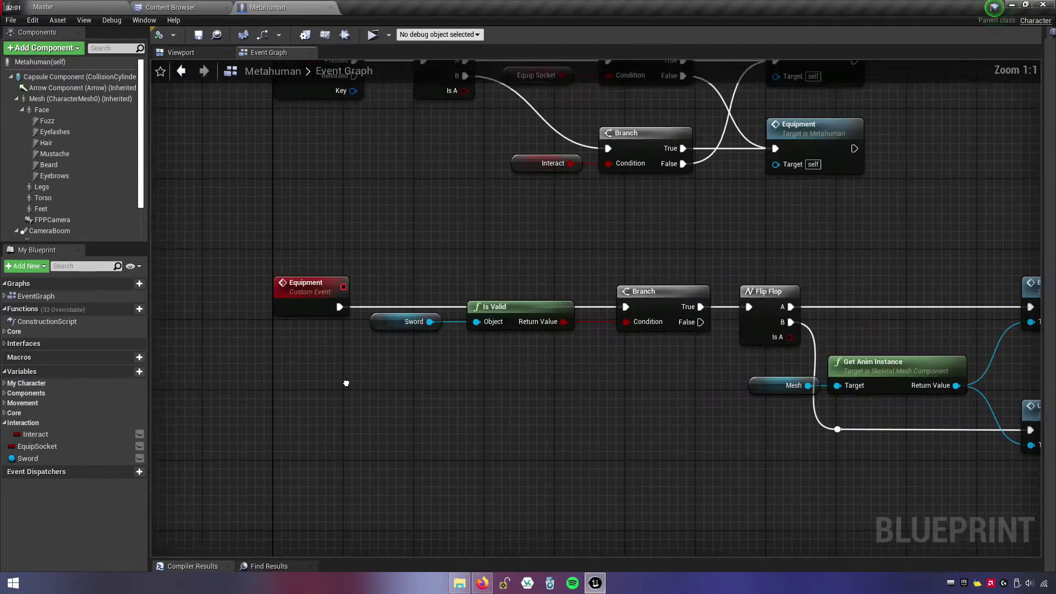
{"action": "mouse_move", "coordinate": [731, 156]}
{"action": "right_mouse_down"}
{"action": "mouse_move", "coordinate": [638, 396]}
{"action": "mouse_move", "coordinate": [609, 368]}
{"action": "mouse_move", "coordinate": [617, 386]}
{"action": "mouse_move", "coordinate": [523, 487]}
{"action": "mouse_move", "coordinate": [472, 374]}
{"action": "right_mouse_up"}
- Add an Event Pickup node and search 'get all actor' from its execution output
{"action": "right_click", "coordinate": [455, 353]}
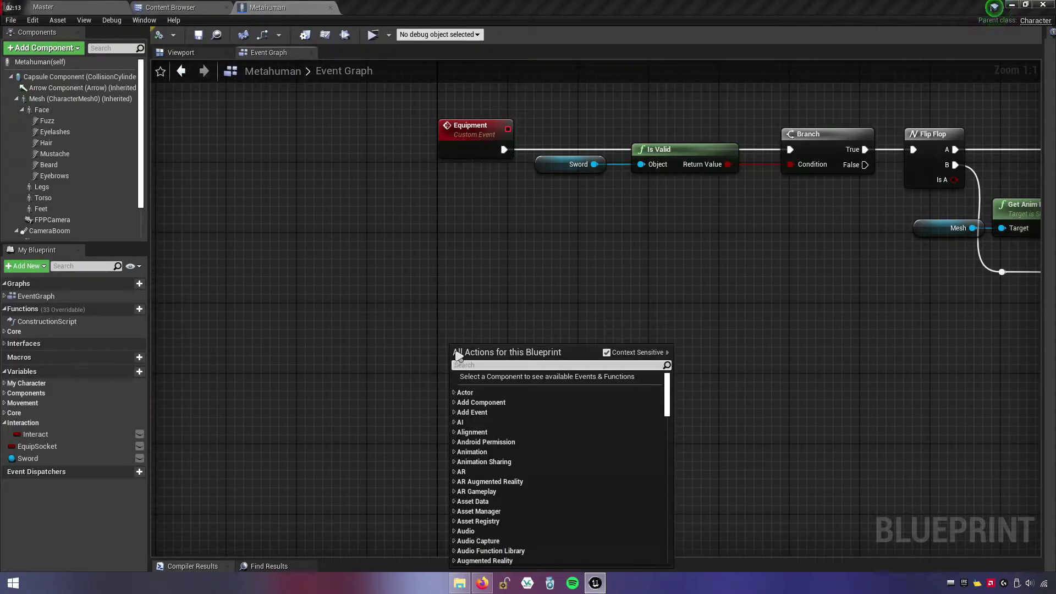
{"action": "type", "text": "eve"}
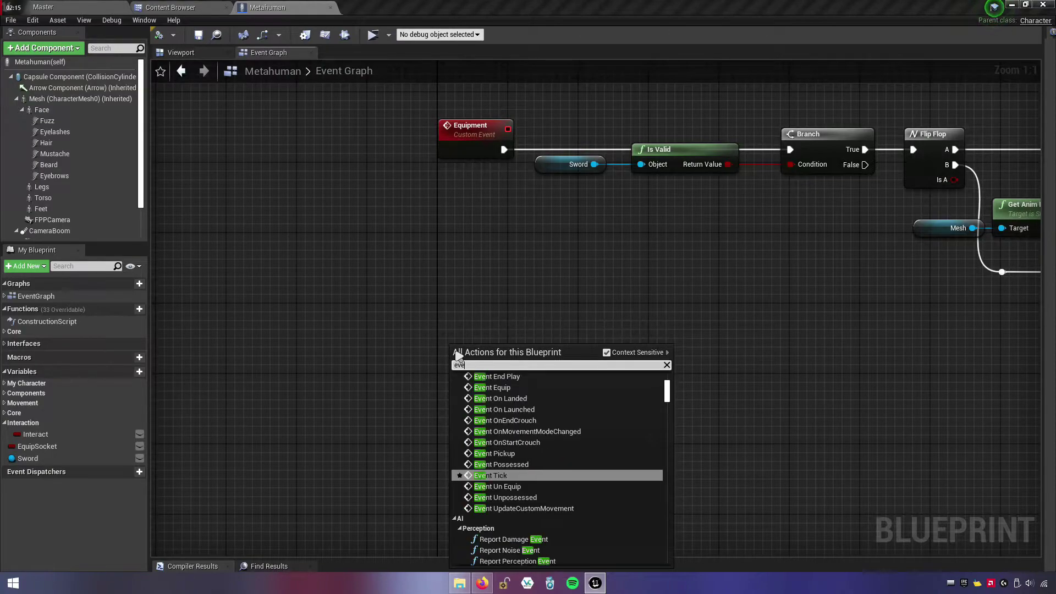
{"action": "type", "text": "nt pickup"}
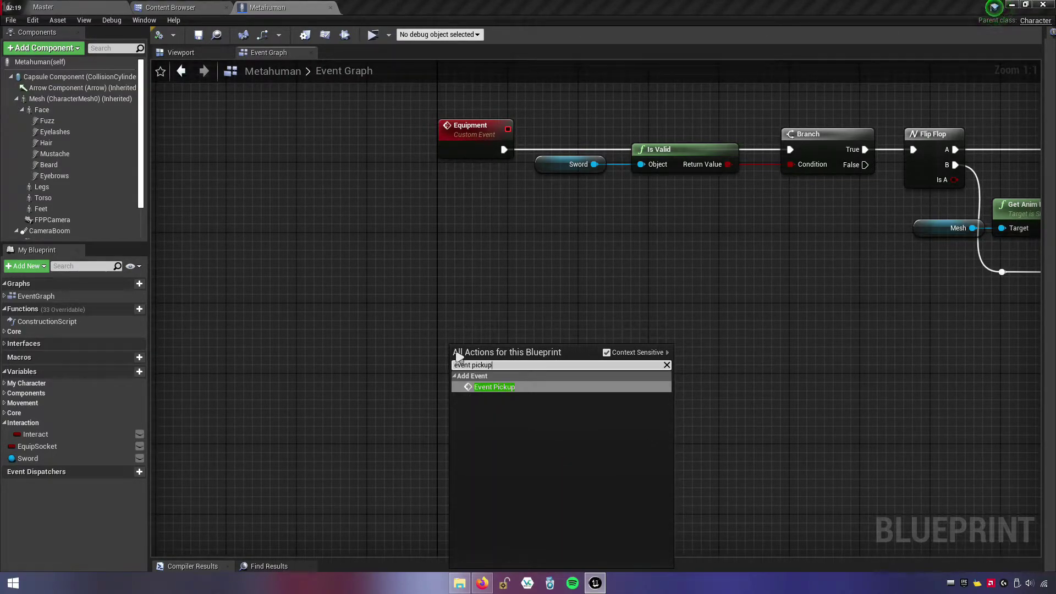
{"action": "key", "text": "Return"}
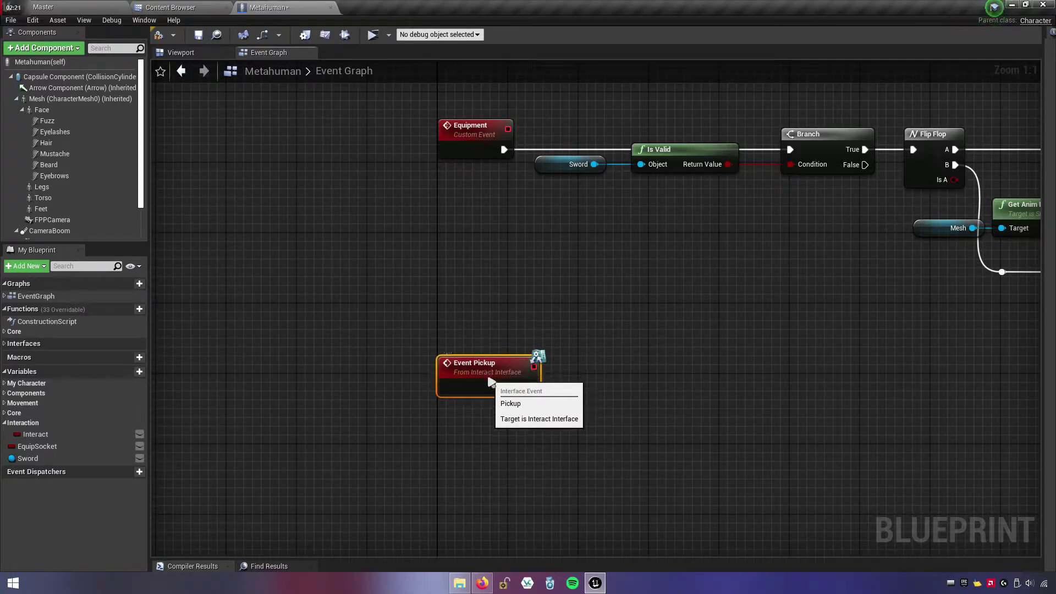
{"action": "left_click_drag", "start_coordinate": [491, 381], "coordinate": [491, 399]}
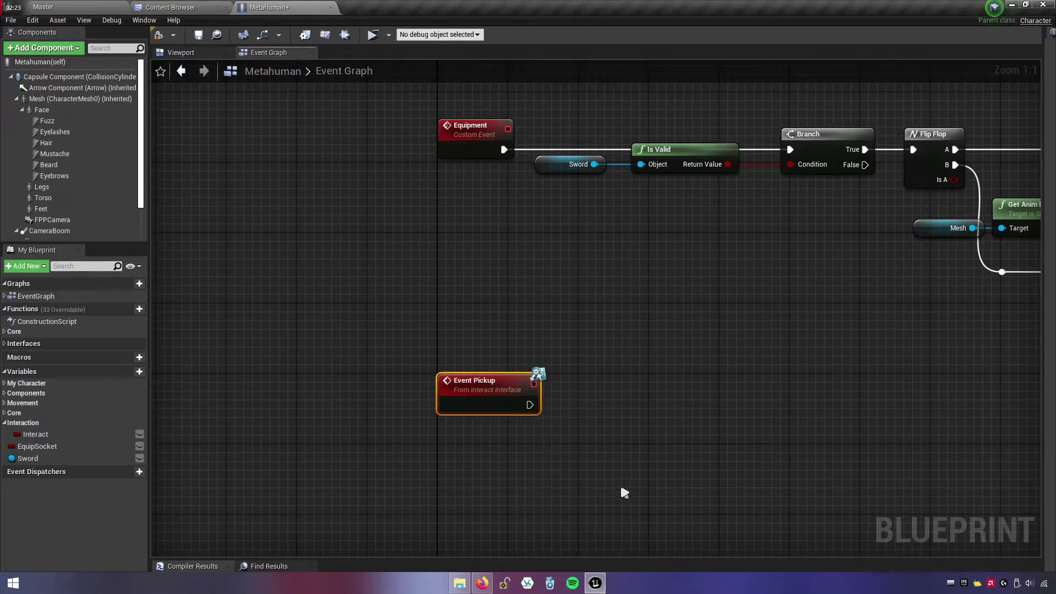
{"action": "mouse_move", "coordinate": [624, 493]}
{"action": "right_mouse_down"}
{"action": "mouse_move", "coordinate": [520, 422]}
{"action": "mouse_move", "coordinate": [410, 372]}
{"action": "right_mouse_up"}
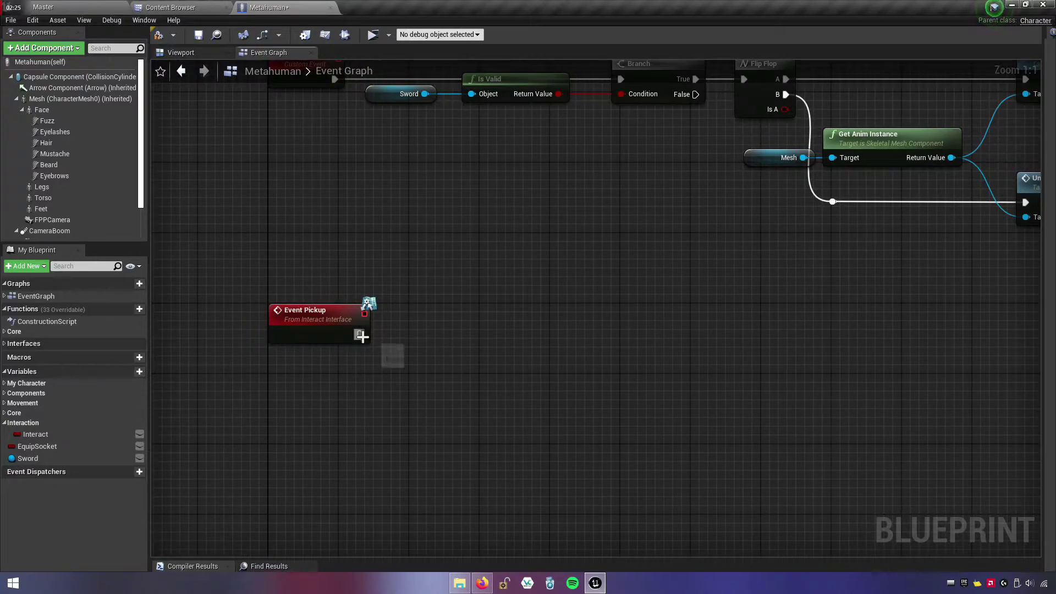
{"action": "left_click_drag", "start_coordinate": [361, 336], "coordinate": [445, 348]}
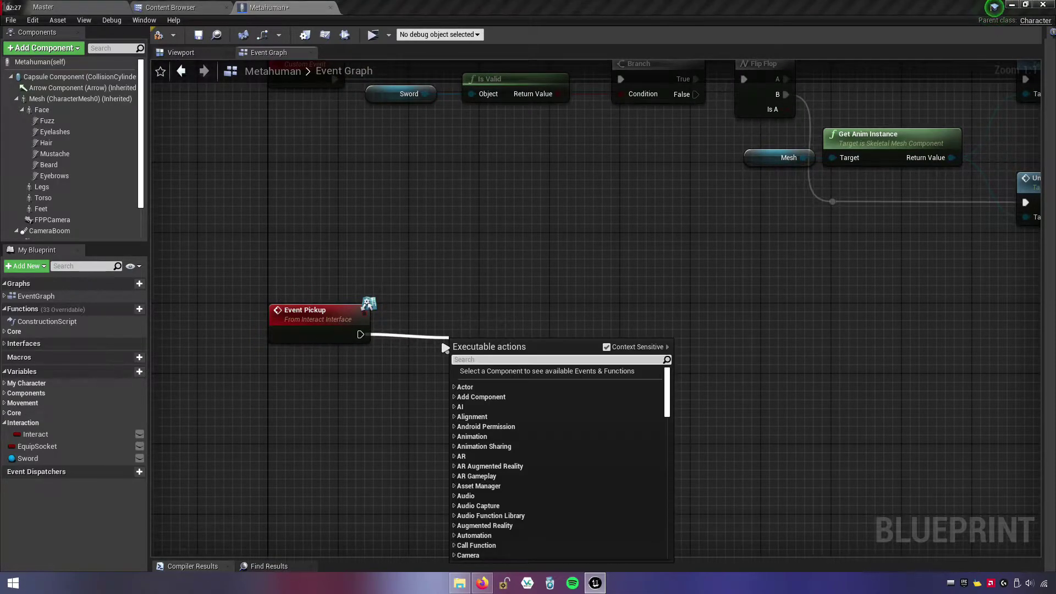
{"action": "type", "text": "get all "}
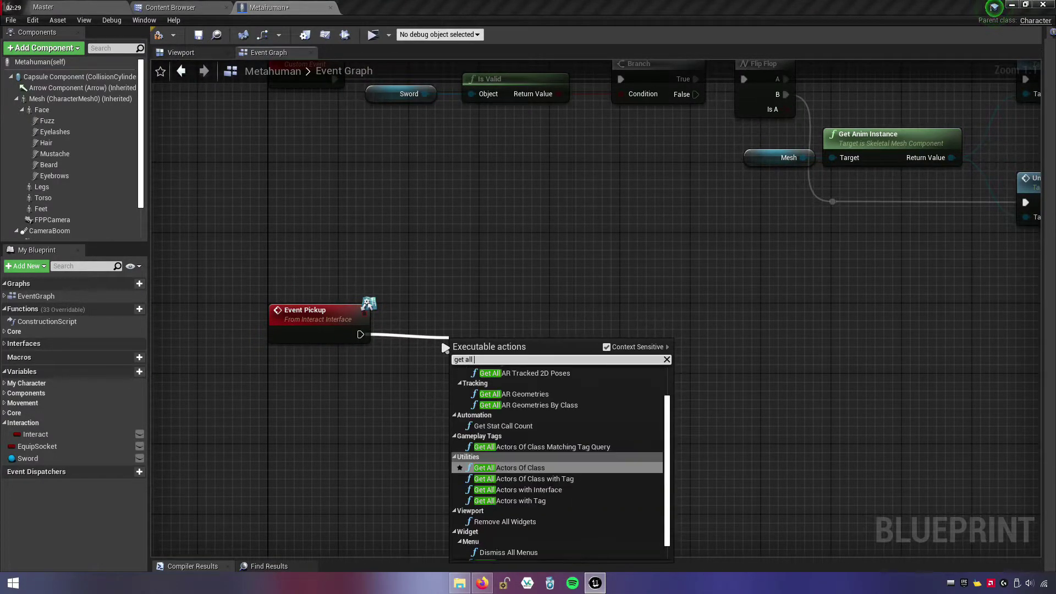
{"action": "type", "text": "actor of class"}
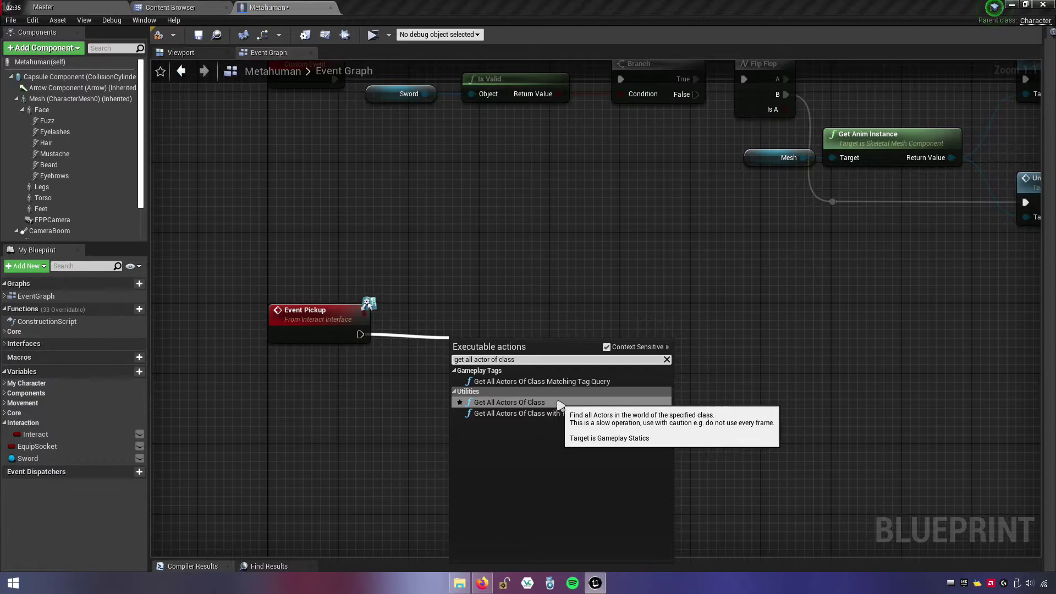
- Add Get All Actors Of Class after Event Pickup with Actor Class set to Sword
{"action": "left_click", "coordinate": [536, 405]}
{"action": "left_click_drag", "start_coordinate": [524, 318], "coordinate": [493, 336]}
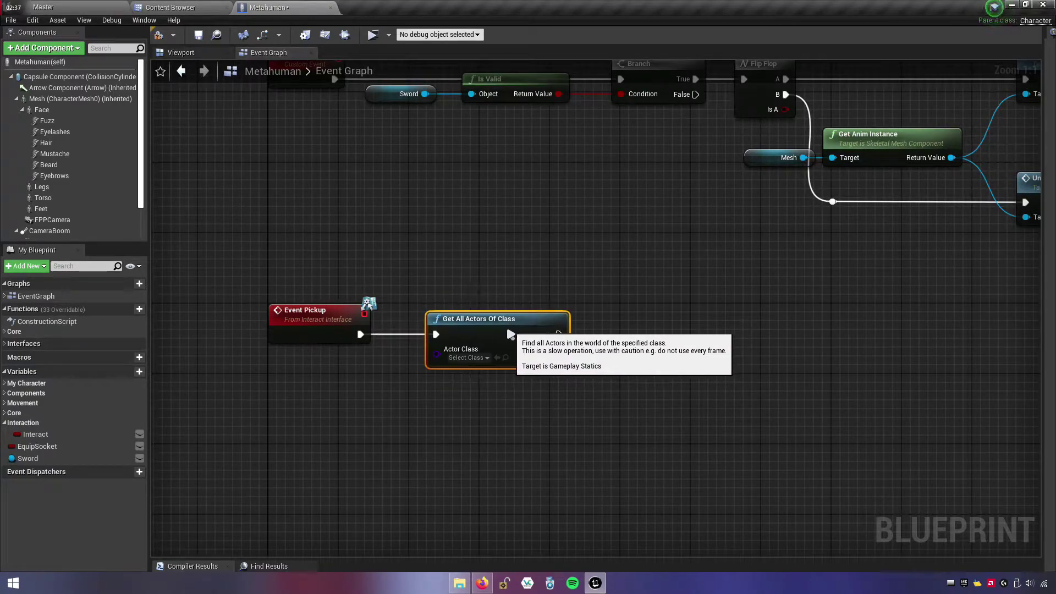
{"action": "left_click", "coordinate": [459, 401]}
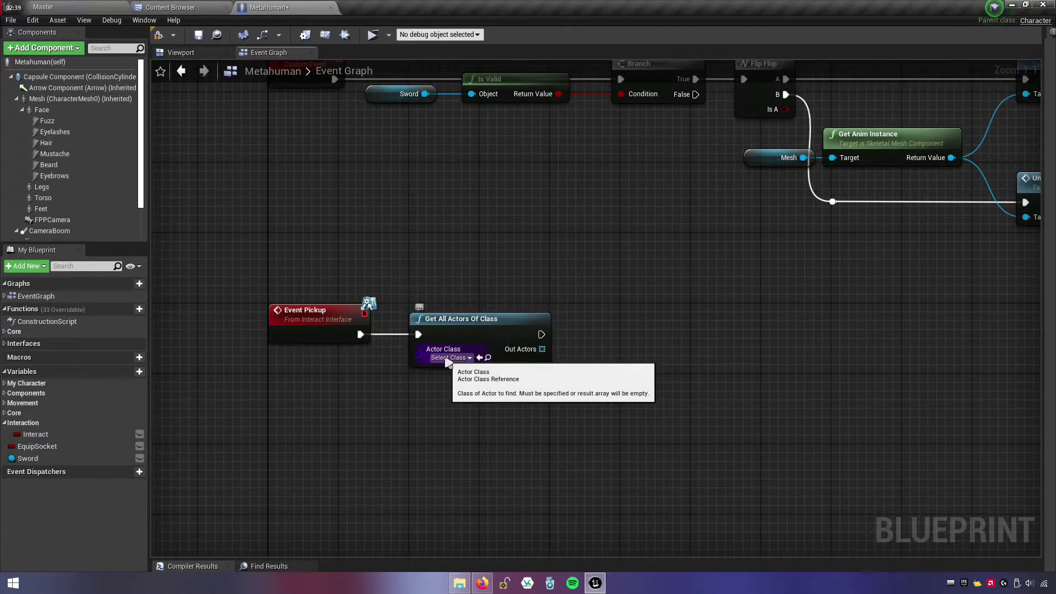
{"action": "left_click", "coordinate": [457, 360]}
{"action": "type", "text": "swo"}
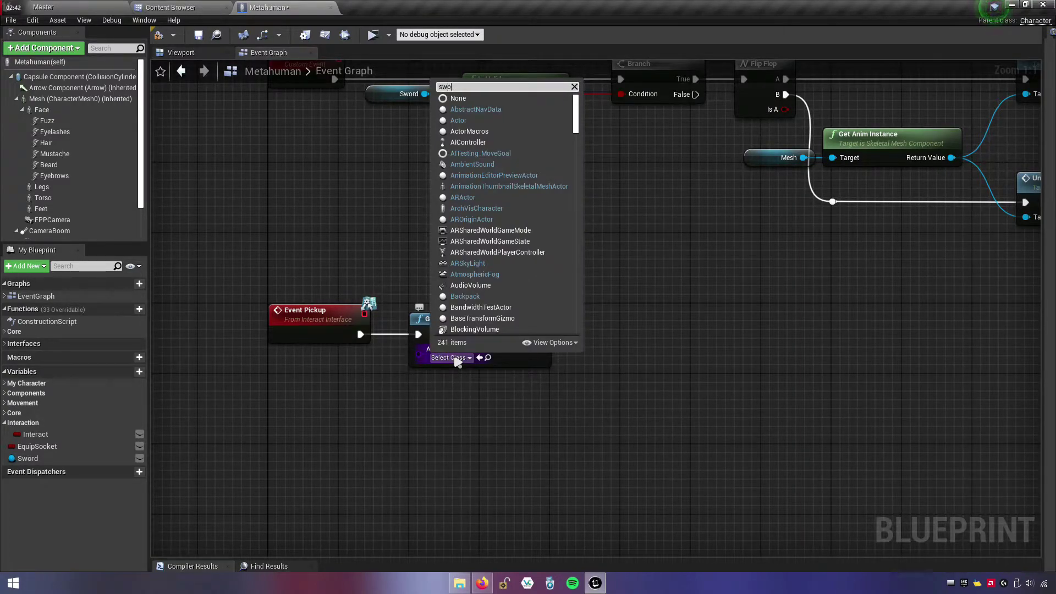
{"action": "type", "text": "rd"}
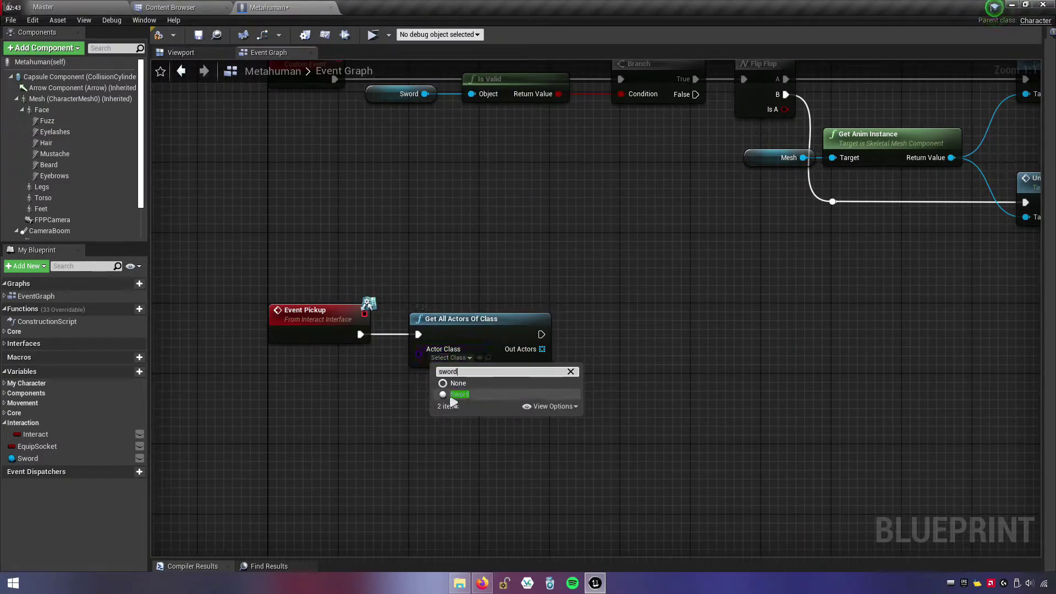
{"action": "left_click", "coordinate": [482, 396]}
{"action": "right_click_drag", "start_coordinate": [514, 390], "coordinate": [426, 380]}
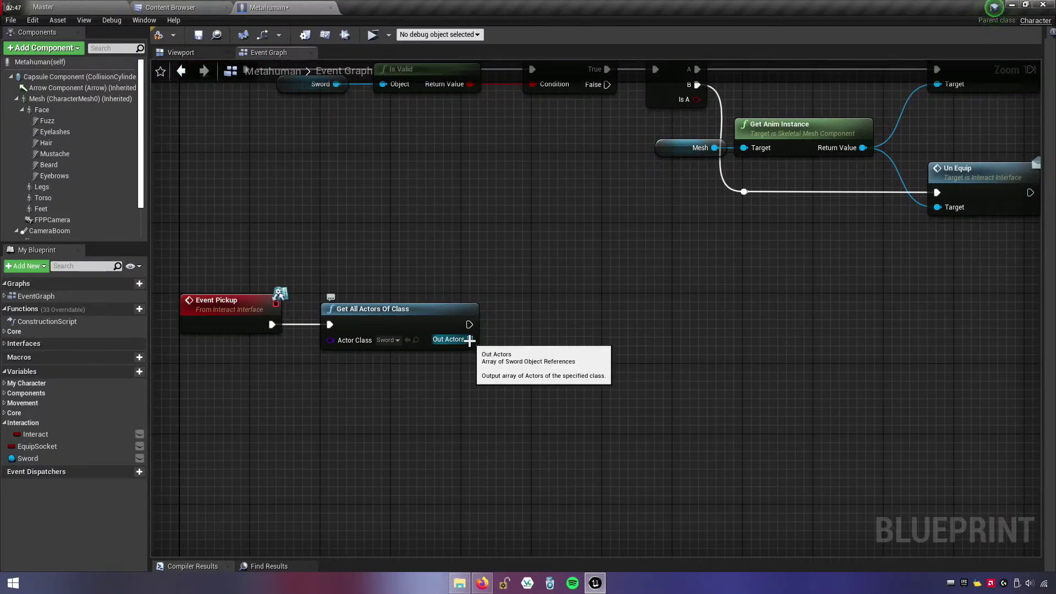
- Add a GET node reading an item from the Out Actors Sword array
{"action": "left_click_drag", "start_coordinate": [469, 345], "coordinate": [471, 355]}
{"action": "left_click_drag", "start_coordinate": [538, 375], "coordinate": [538, 375]}
{"action": "type", "text": "get"}
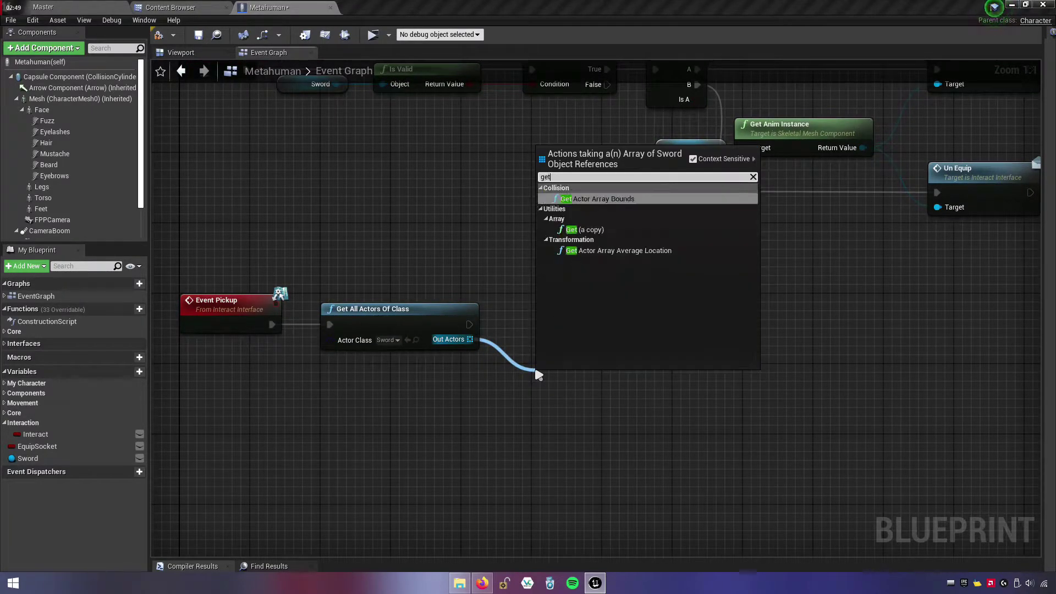
{"action": "left_click", "coordinate": [585, 229]}
{"action": "left_click_drag", "start_coordinate": [591, 380], "coordinate": [564, 336]}
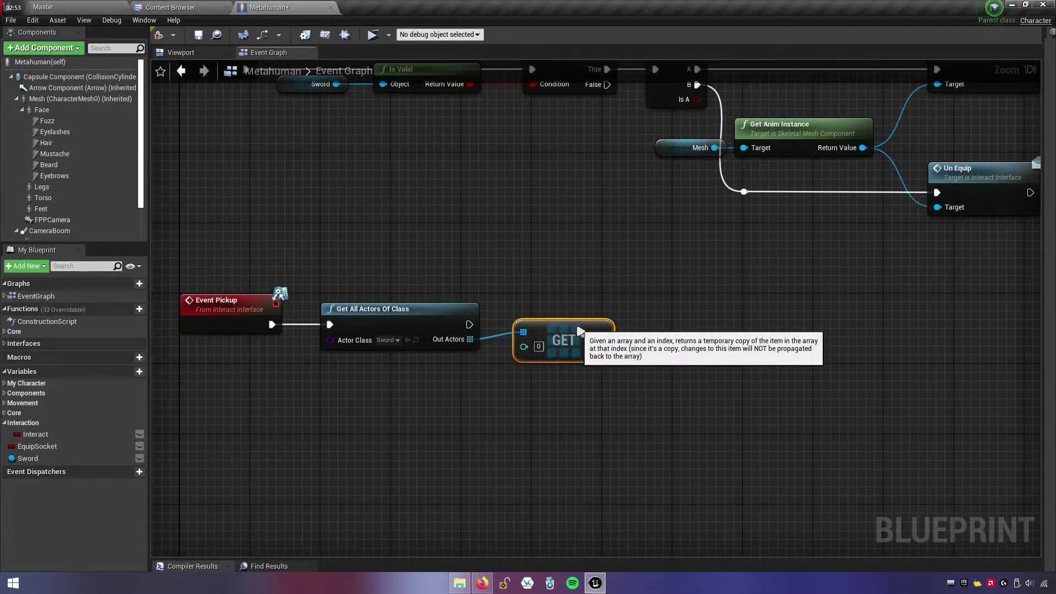
{"action": "right_click_drag", "start_coordinate": [643, 416], "coordinate": [574, 419]}
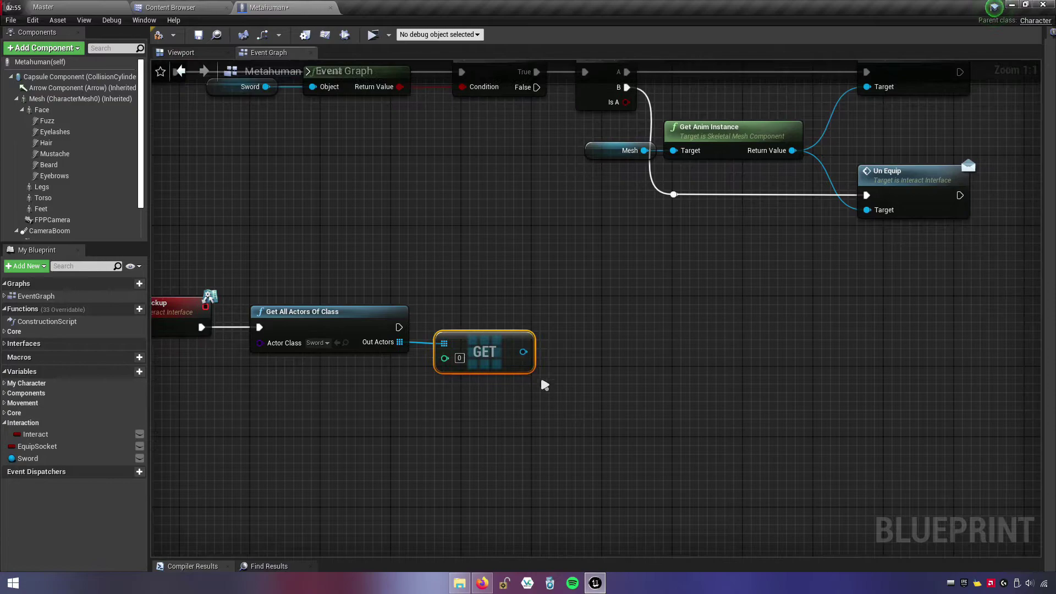
- Store the GET result in a SET Sword node run after Get All Actors Of Class
{"action": "mouse_move", "coordinate": [523, 352]}
{"action": "left_mouse_down"}
{"action": "mouse_move", "coordinate": [569, 358]}
{"action": "mouse_move", "coordinate": [567, 342]}
{"action": "left_mouse_up"}
{"action": "type", "text": "sw"}
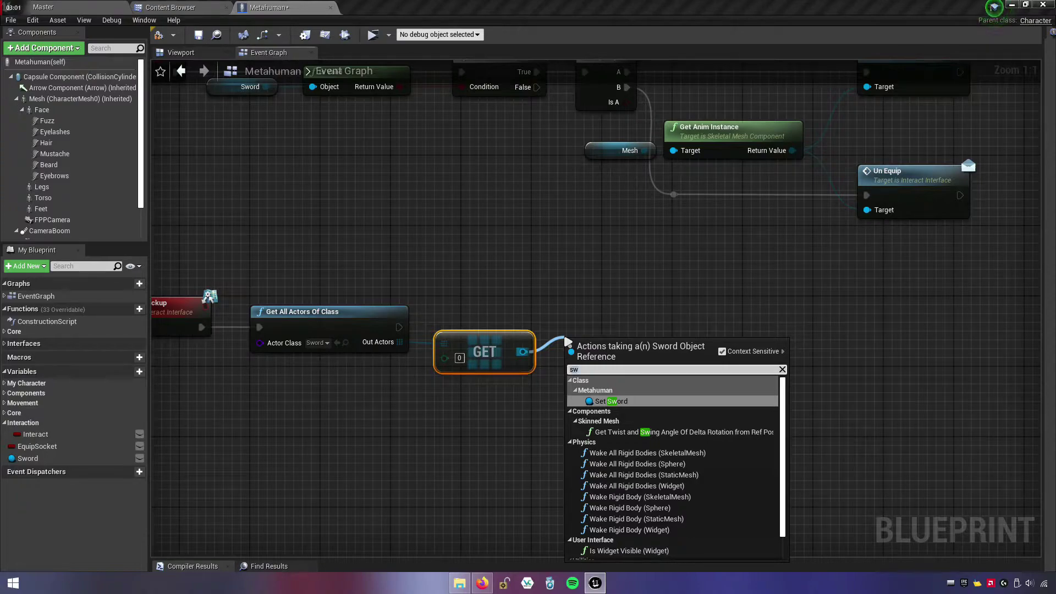
{"action": "key", "text": "BackSpace"}
{"action": "key", "text": "BackSpace"}
{"action": "type", "text": "set sword"}
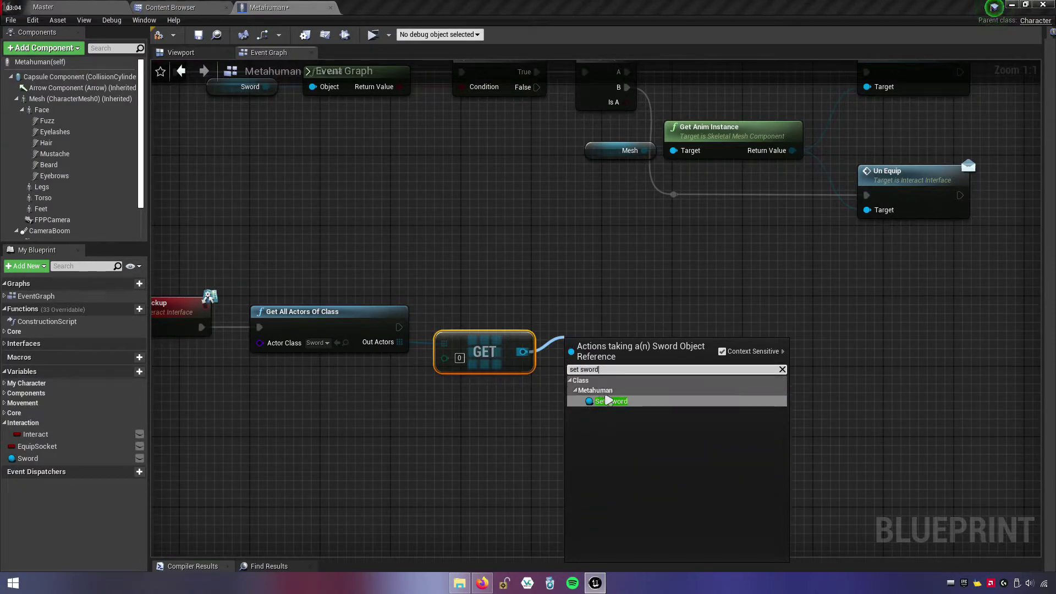
{"action": "left_click", "coordinate": [608, 401]}
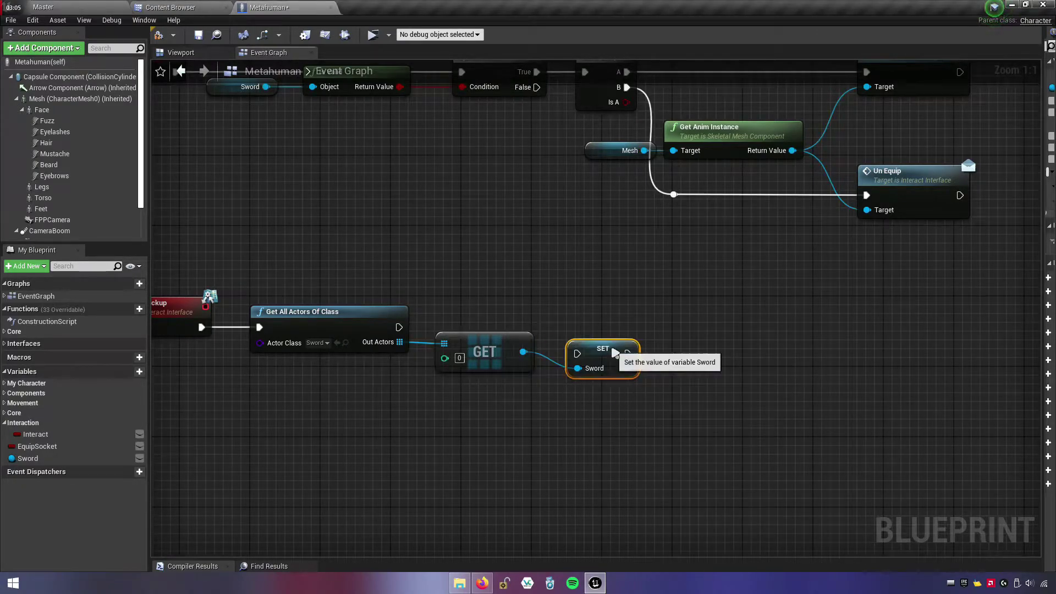
{"action": "left_click_drag", "start_coordinate": [605, 352], "coordinate": [605, 327]}
{"action": "mouse_move", "coordinate": [520, 356]}
{"action": "right_mouse_down"}
{"action": "mouse_move", "coordinate": [533, 355]}
{"action": "mouse_move", "coordinate": [510, 335]}
{"action": "right_mouse_up"}
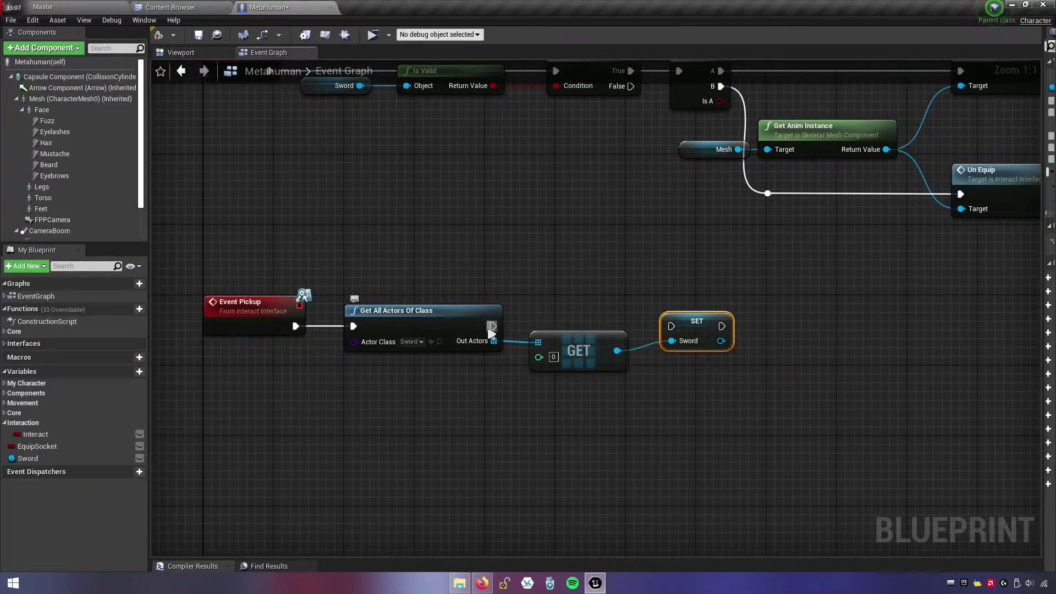
{"action": "left_click_drag", "start_coordinate": [492, 327], "coordinate": [671, 326]}
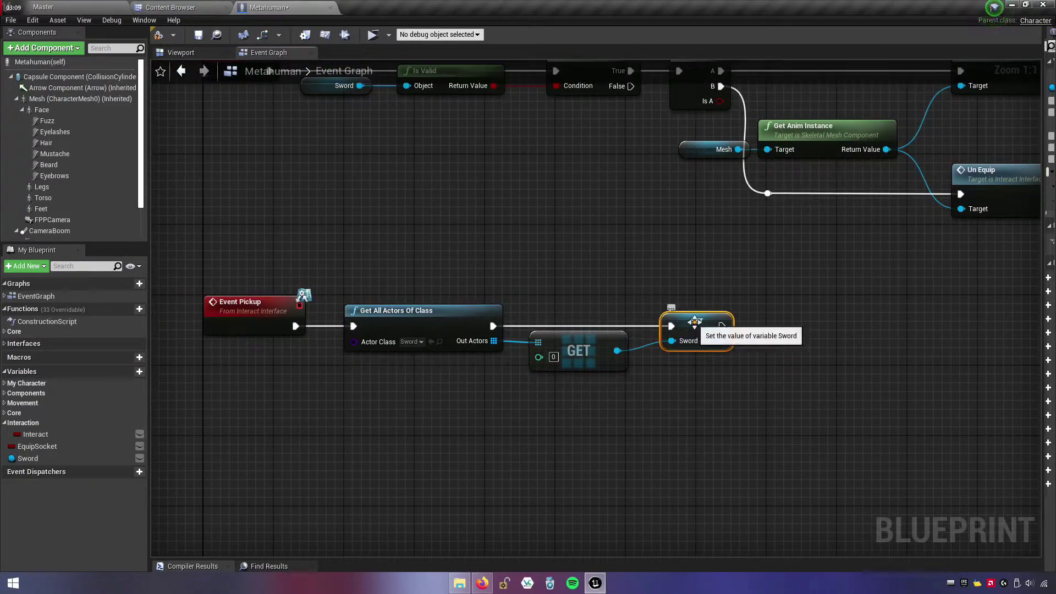
{"action": "right_click_drag", "start_coordinate": [533, 395], "coordinate": [596, 410]}
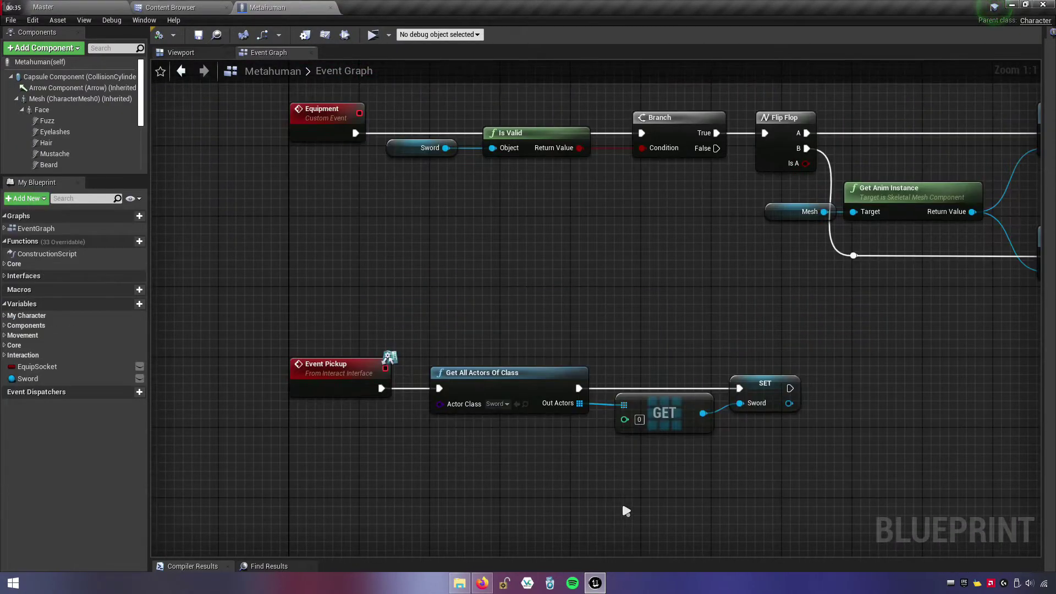
{"action": "mouse_move", "coordinate": [624, 506]}
{"action": "right_mouse_down"}
{"action": "mouse_move", "coordinate": [619, 471]}
{"action": "mouse_move", "coordinate": [624, 484]}
{"action": "right_mouse_up"}
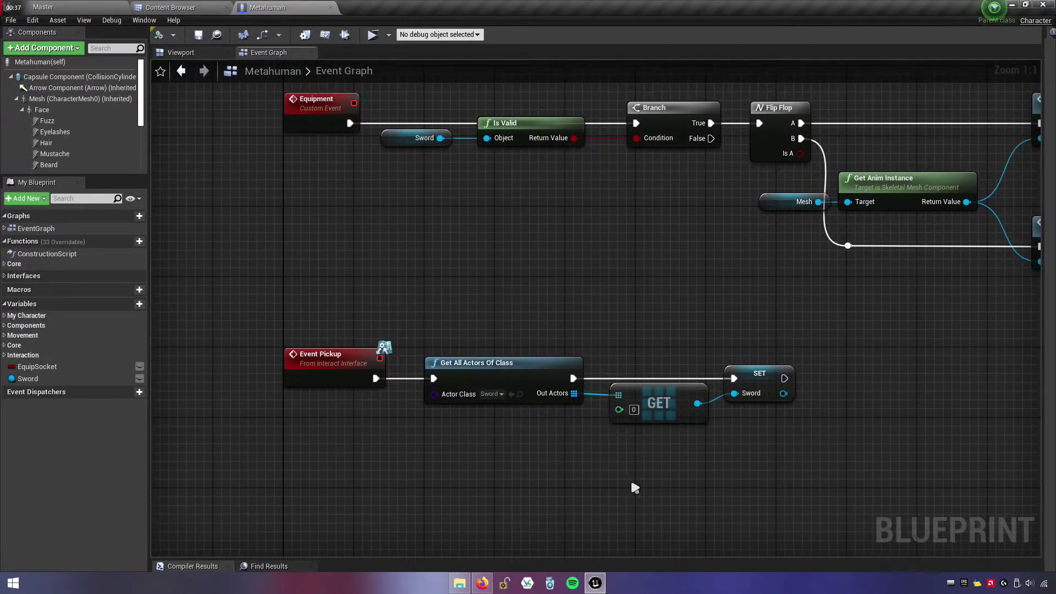
{"action": "right_click_drag", "start_coordinate": [642, 431], "coordinate": [635, 406]}
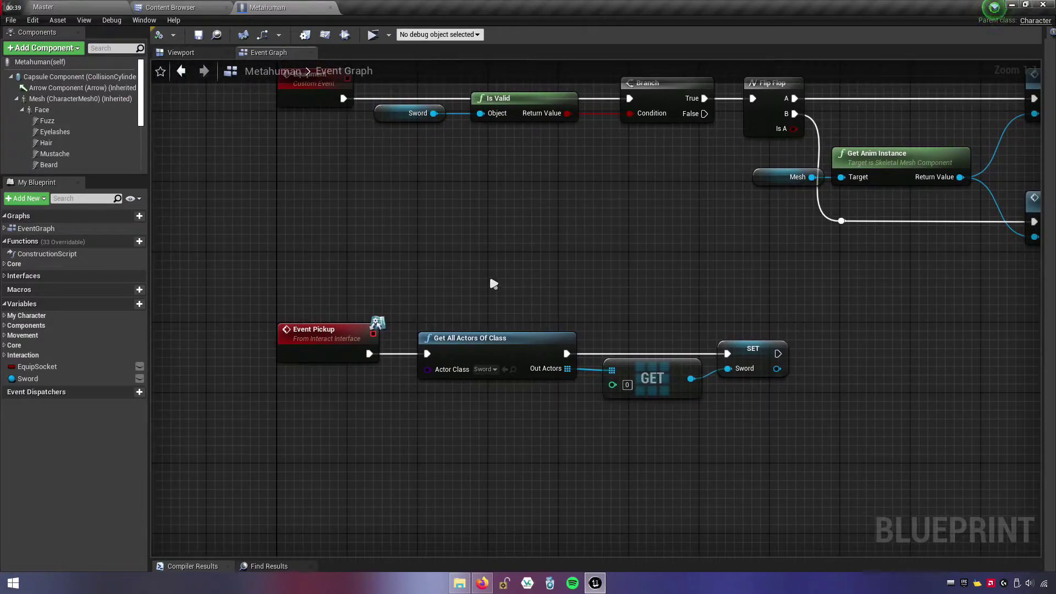
{"action": "left_click_drag", "start_coordinate": [104, 175], "coordinate": [104, 122]}
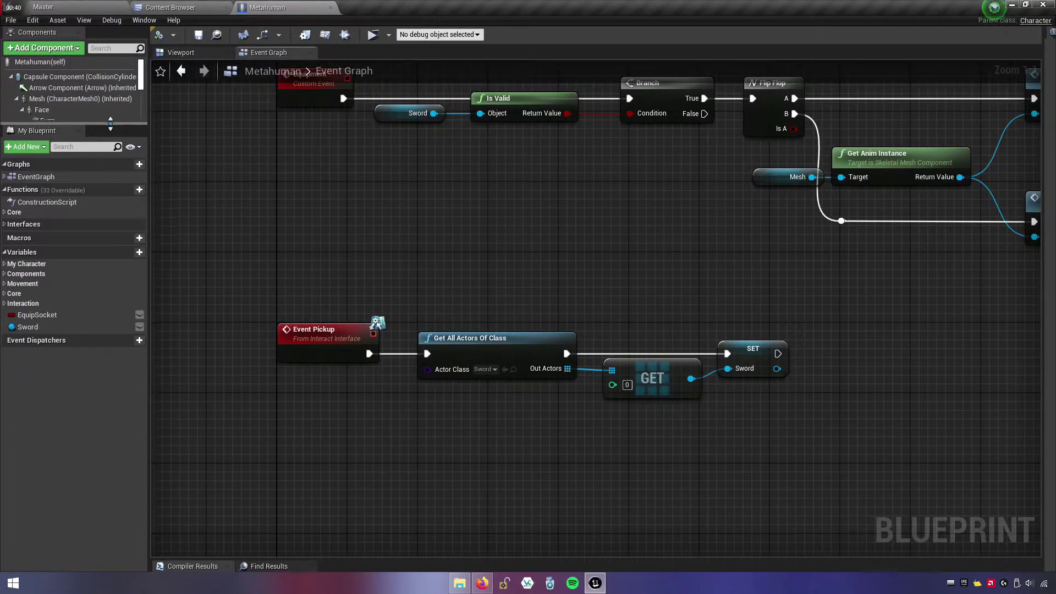
- Create a WeaponEquip function and start naming a second function 'Weapon'
{"action": "left_click", "coordinate": [130, 190]}
{"action": "type", "text": "WeaponEquip"}
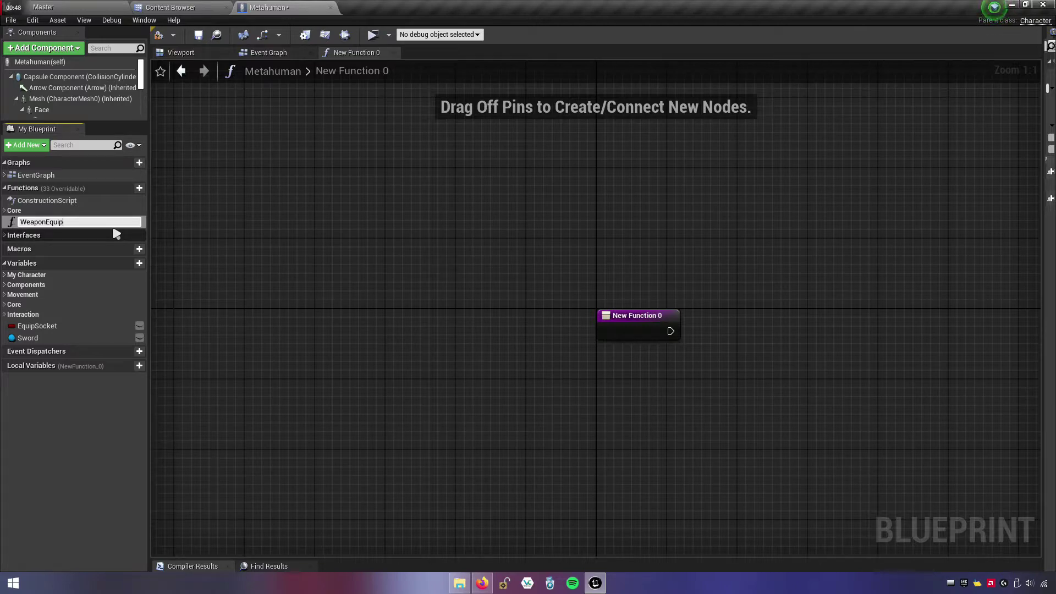
{"action": "key", "text": "Return"}
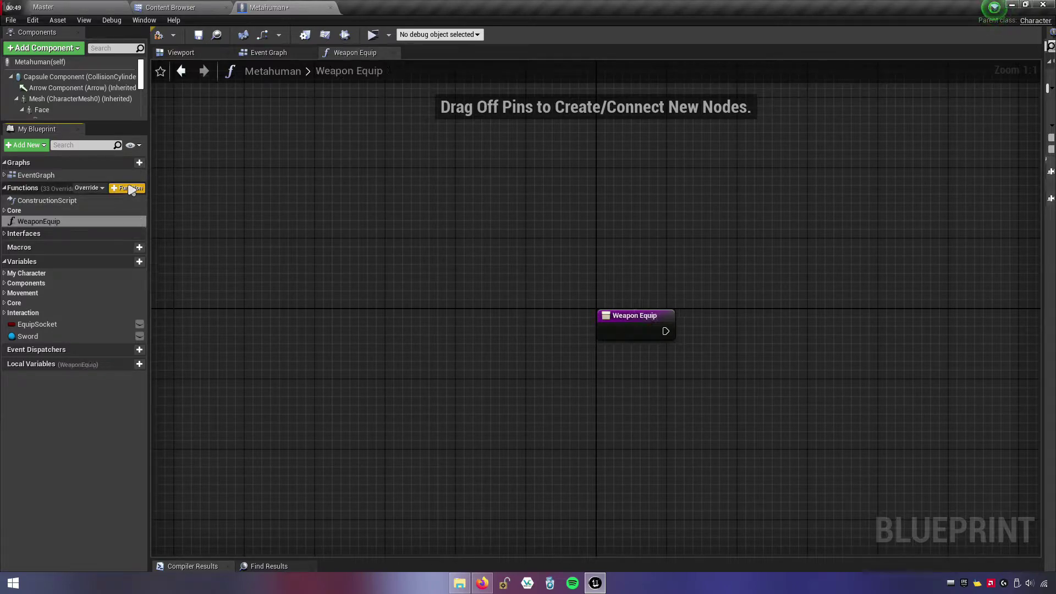
{"action": "left_click", "coordinate": [126, 188]}
{"action": "type", "text": "W"}
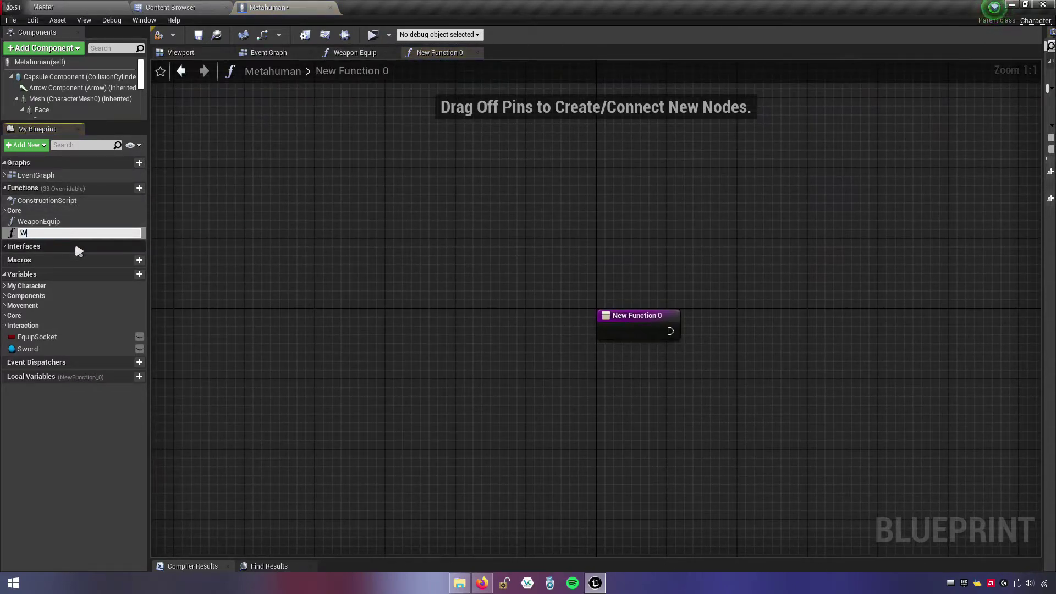
{"action": "type", "text": "eaponUnEquip"}
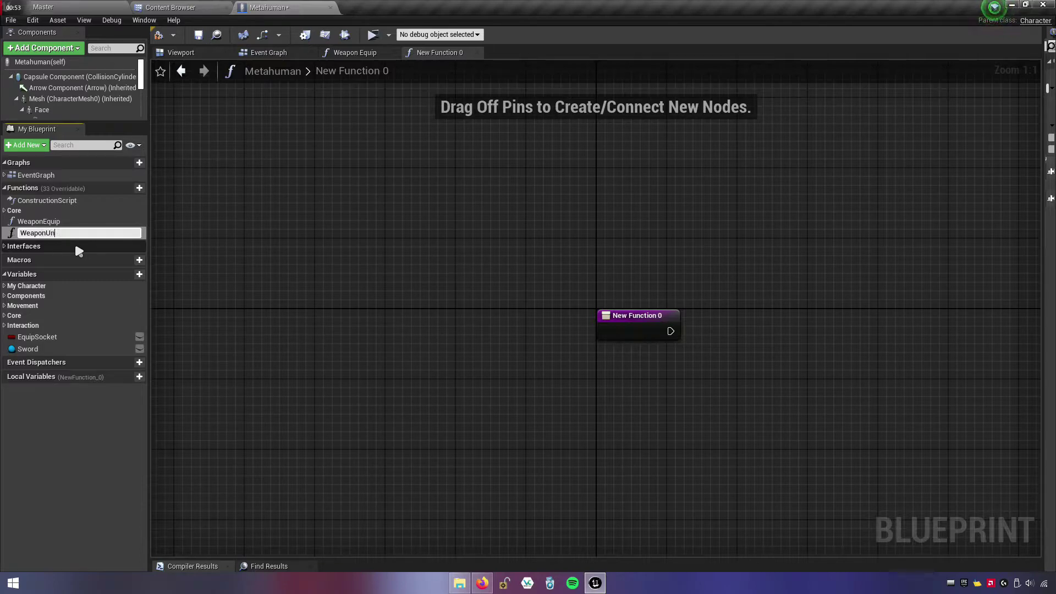
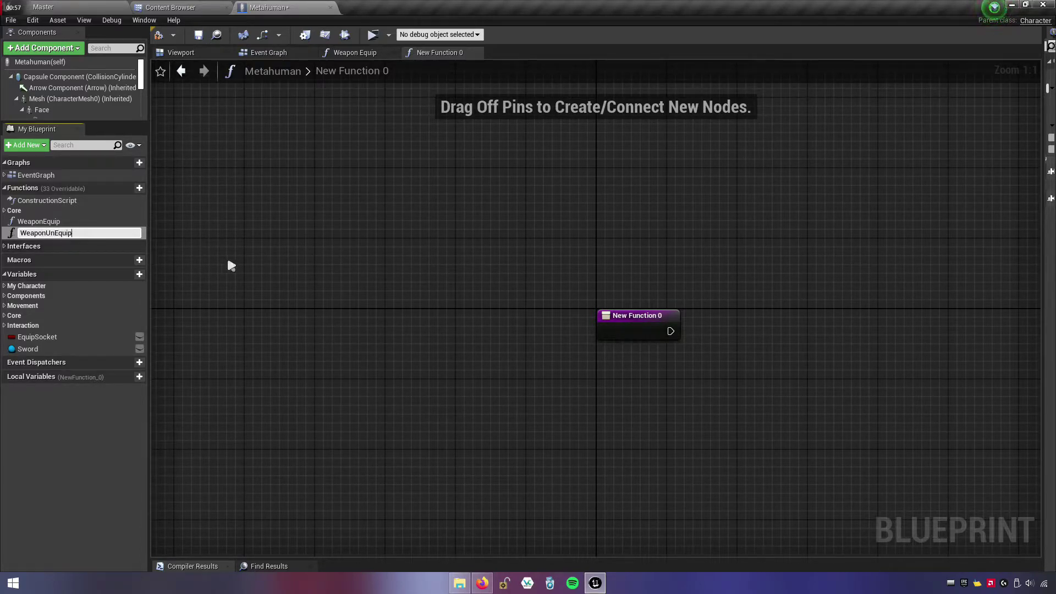
- Confirm the WeaponUnEquip function name and open the WeaponEquip function graph
{"action": "key", "text": "Return"}
{"action": "double_click", "coordinate": [49, 221]}
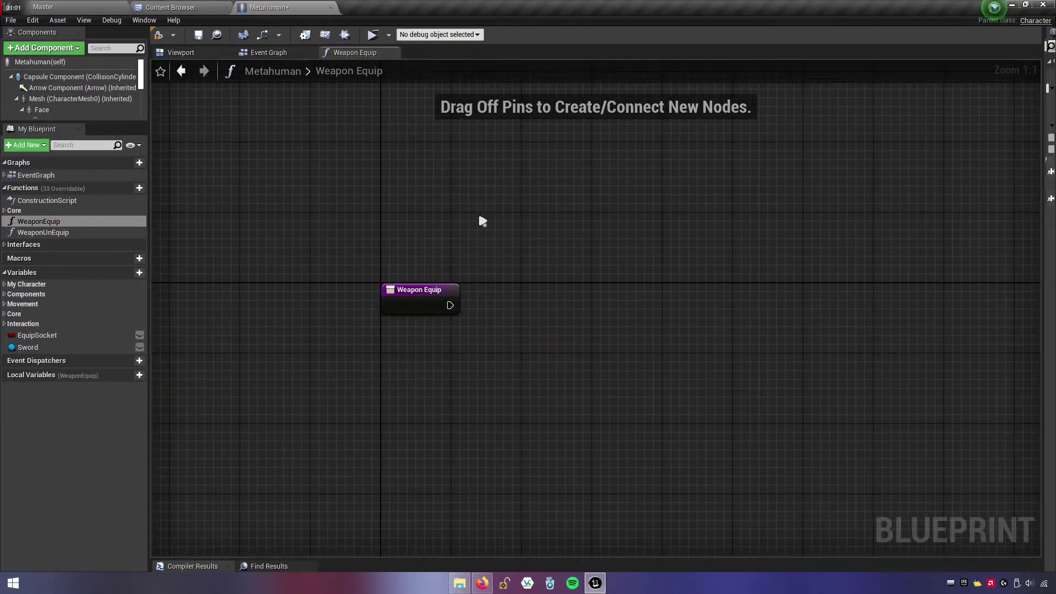
{"action": "right_click_drag", "start_coordinate": [483, 222], "coordinate": [378, 169]}
- Copy the Sword, Is Valid and Branch nodes from the Event Graph back into Weapon Equip
{"action": "left_click", "coordinate": [286, 53]}
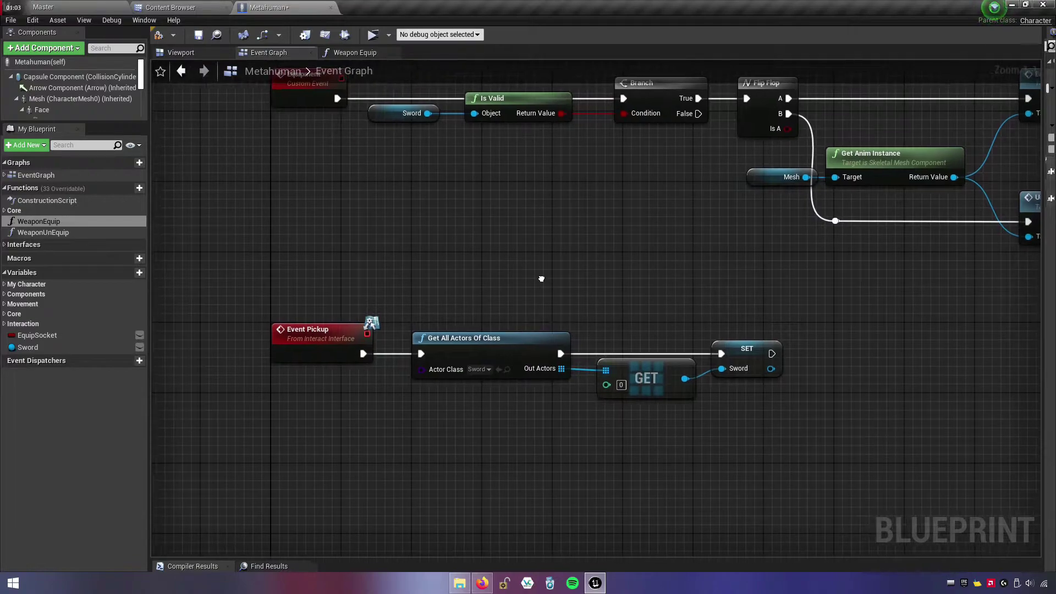
{"action": "right_click_drag", "start_coordinate": [539, 280], "coordinate": [512, 377]}
{"action": "left_click_drag", "start_coordinate": [557, 225], "coordinate": [610, 184]}
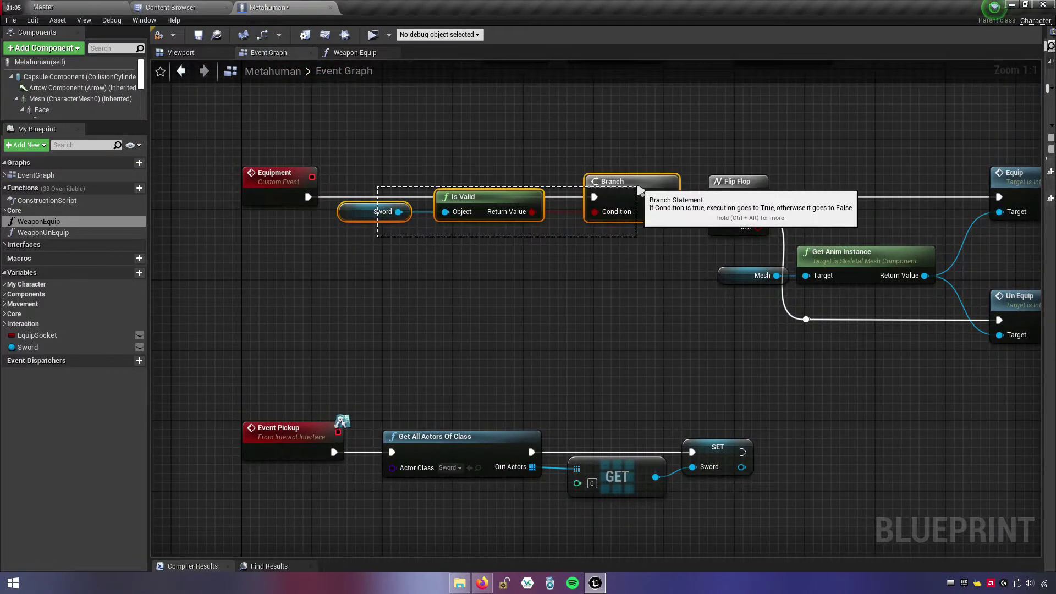
{"action": "right_click", "coordinate": [614, 183]}
{"action": "left_click", "coordinate": [640, 233]}
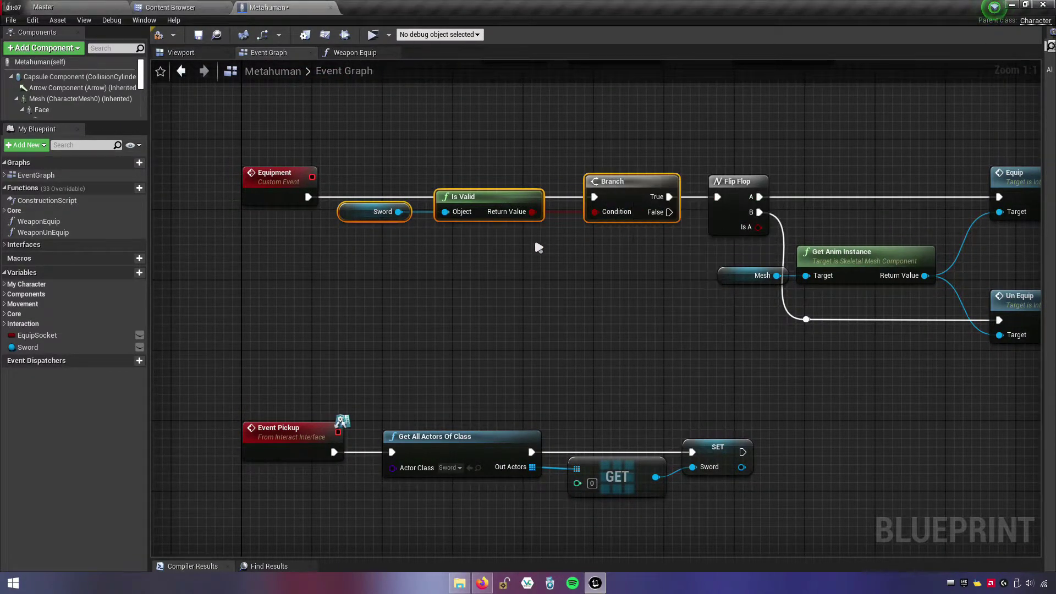
{"action": "right_click_drag", "start_coordinate": [538, 245], "coordinate": [543, 302]}
{"action": "right_click_drag", "start_coordinate": [358, 179], "coordinate": [332, 106]}
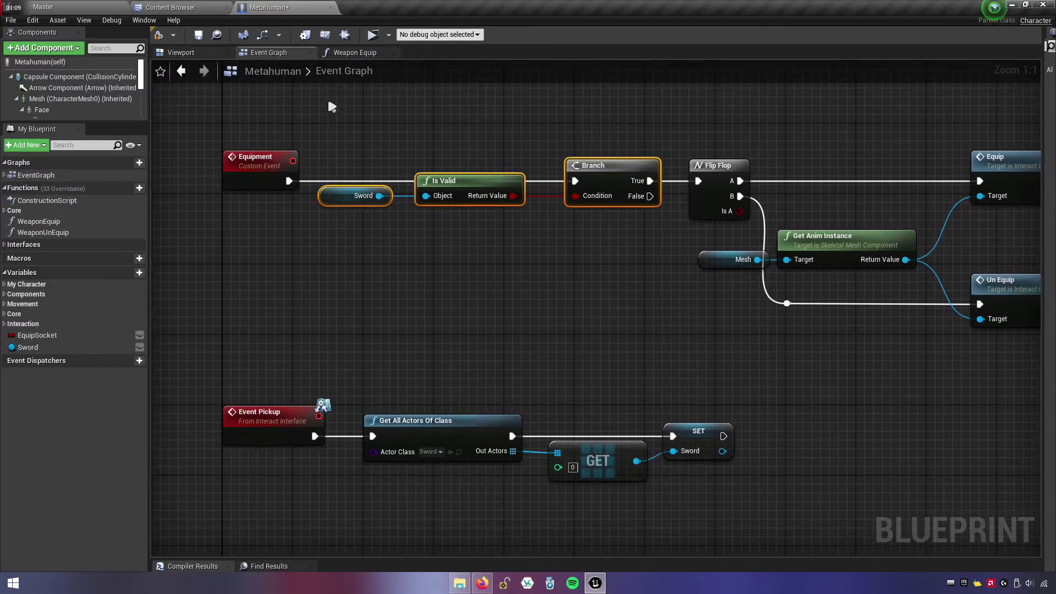
{"action": "left_click", "coordinate": [348, 55]}
- Paste the Sword validity-check nodes and wire the Weapon Equip entry into the Branch
{"action": "key", "text": "ctrl+v"}
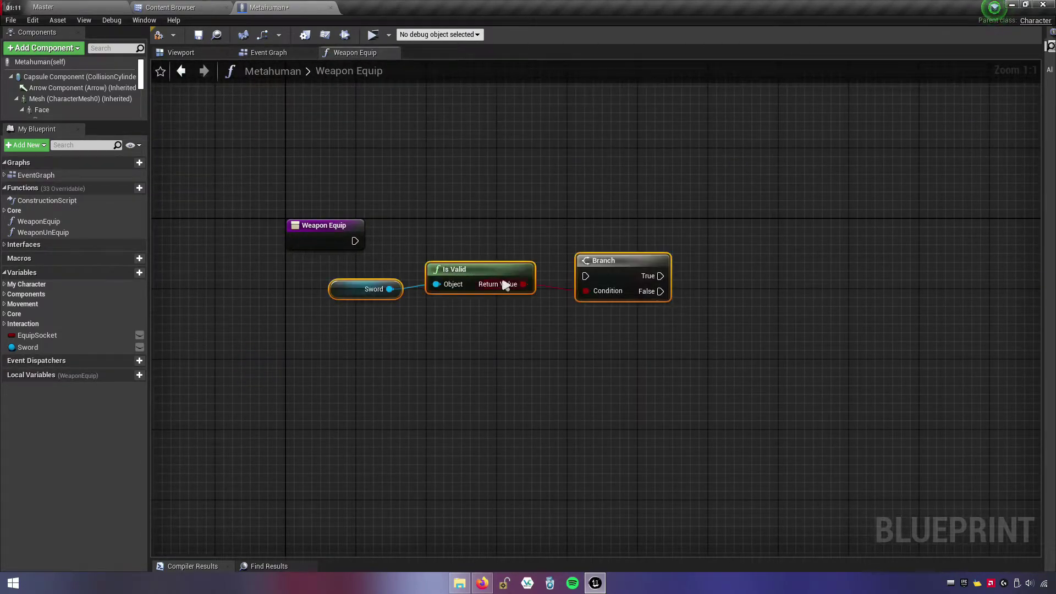
{"action": "left_click_drag", "start_coordinate": [502, 283], "coordinate": [539, 242]}
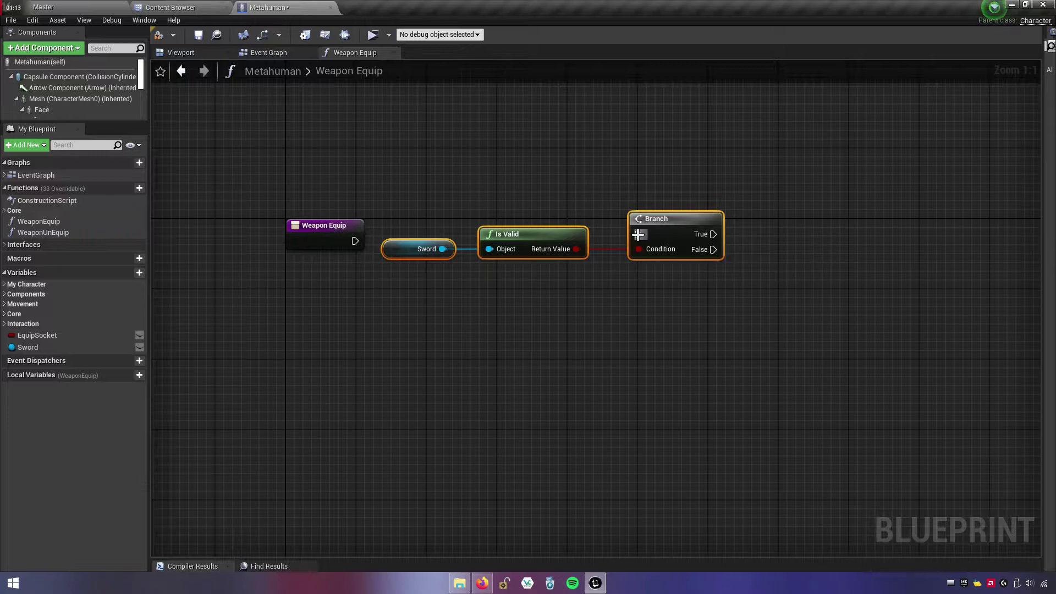
{"action": "left_click_drag", "start_coordinate": [638, 235], "coordinate": [358, 248]}
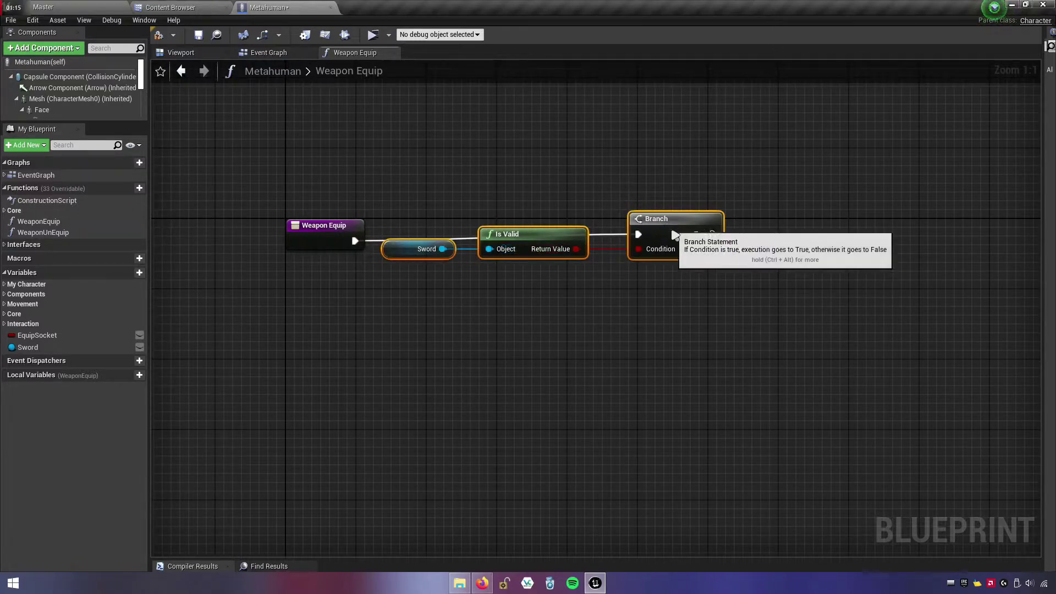
{"action": "right_click_drag", "start_coordinate": [700, 298], "coordinate": [530, 324]}
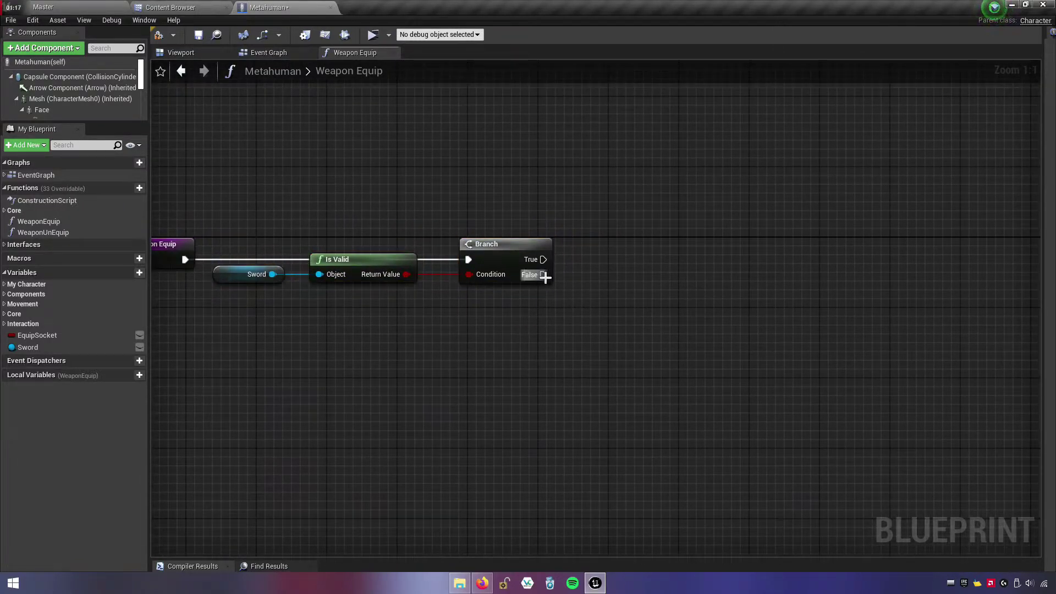
{"action": "right_click_drag", "start_coordinate": [544, 278], "coordinate": [612, 268]}
- End the Branch's False path with a Return Node placed beside it
{"action": "left_click_drag", "start_coordinate": [613, 266], "coordinate": [656, 290]}
{"action": "type", "text": "add re"}
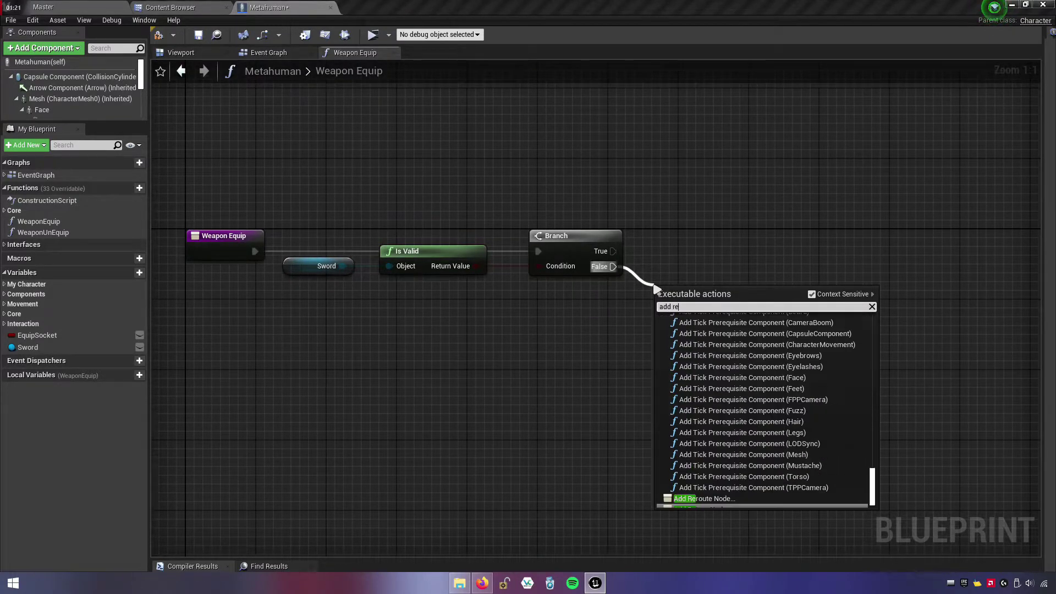
{"action": "type", "text": "turn "}
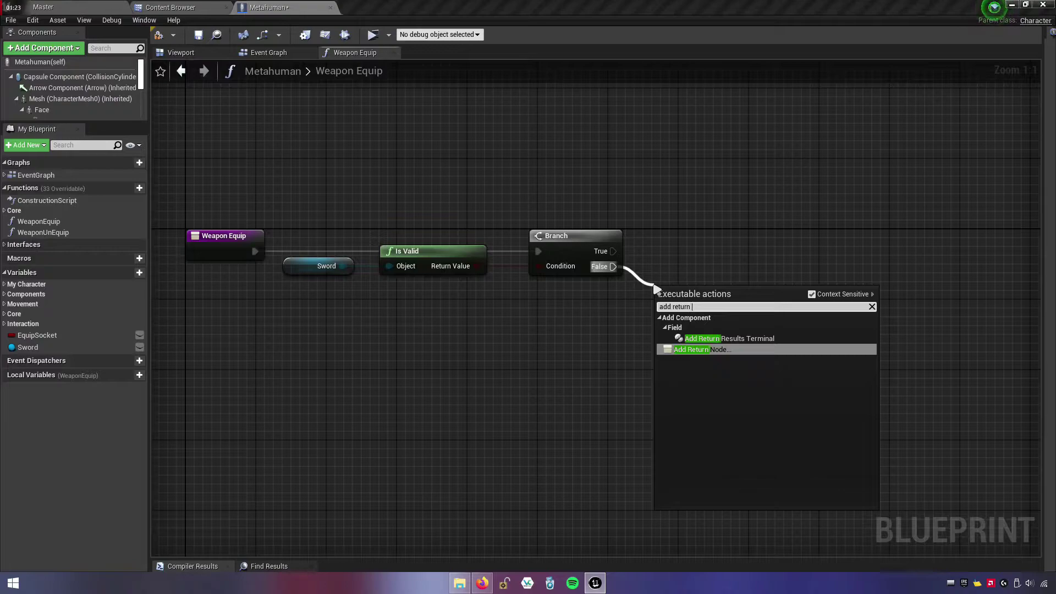
{"action": "type", "text": "node"}
{"action": "left_click", "coordinate": [758, 321]}
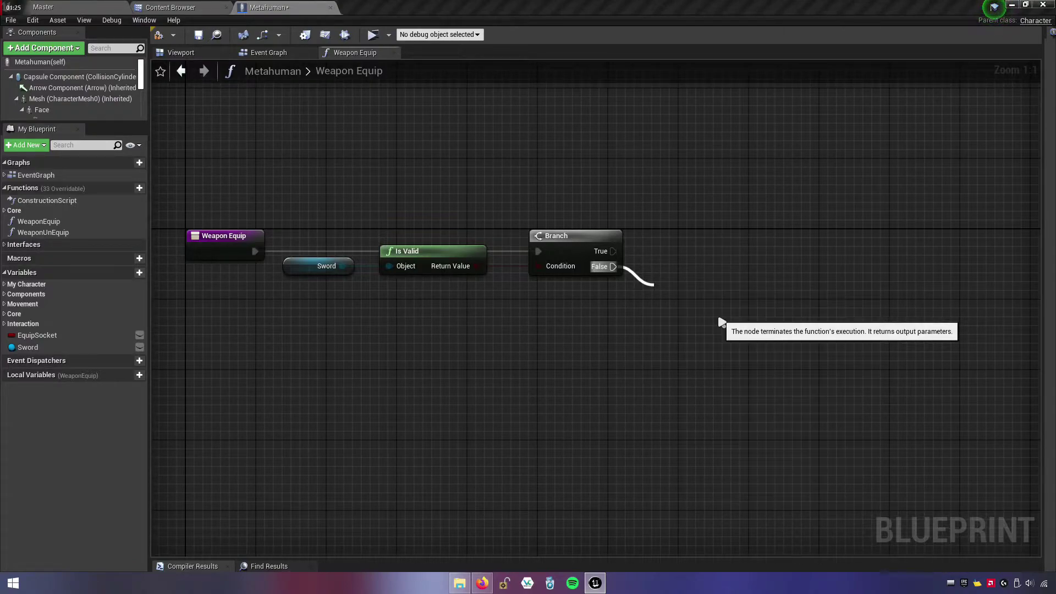
{"action": "left_click_drag", "start_coordinate": [687, 297], "coordinate": [686, 263]}
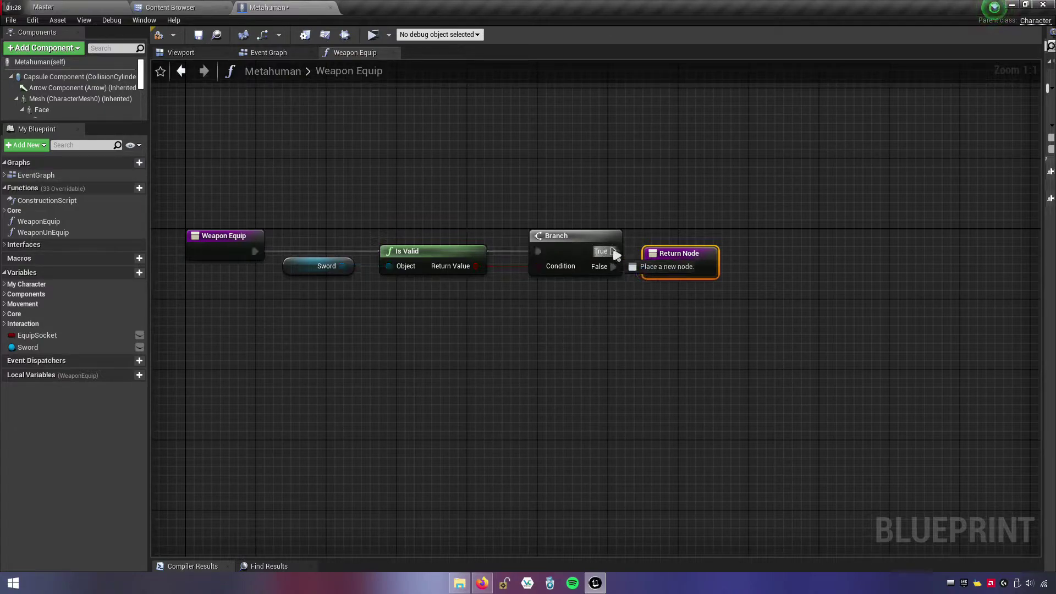
{"action": "left_click", "coordinate": [570, 170]}
{"action": "left_click", "coordinate": [200, 8]}
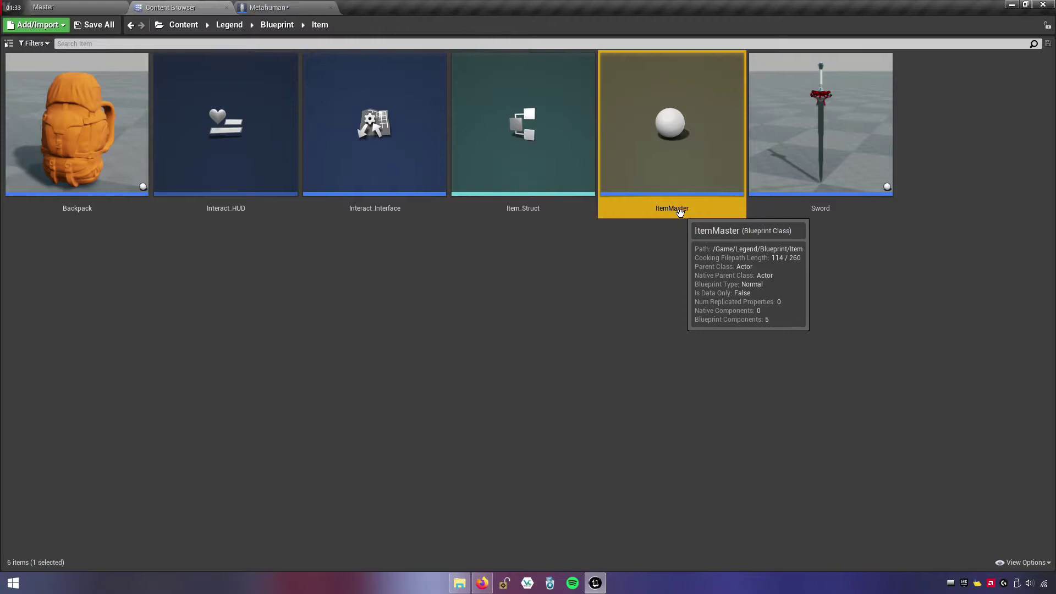
- Copy the AttachRootComponentTo node from ItemMaster's Event Graph on its own
{"action": "double_click", "coordinate": [706, 210]}
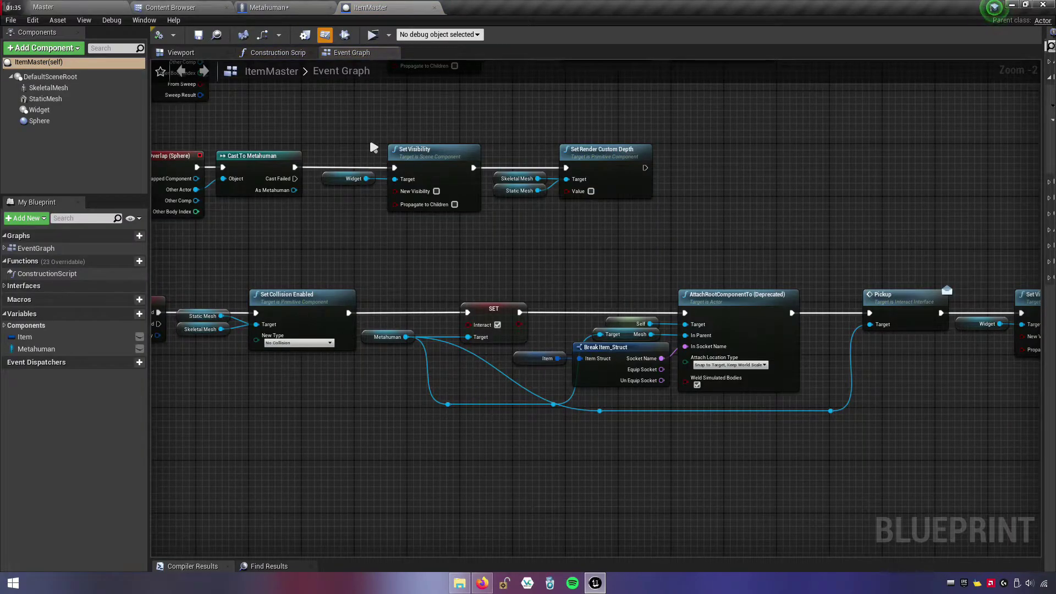
{"action": "right_click_drag", "start_coordinate": [590, 231], "coordinate": [472, 173]}
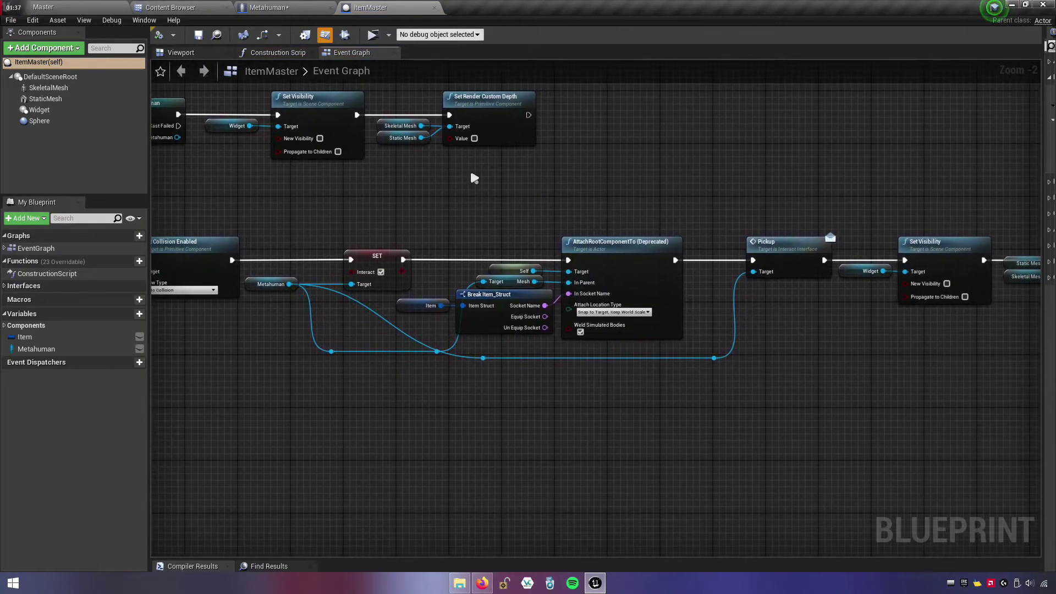
{"action": "right_click", "coordinate": [627, 256]}
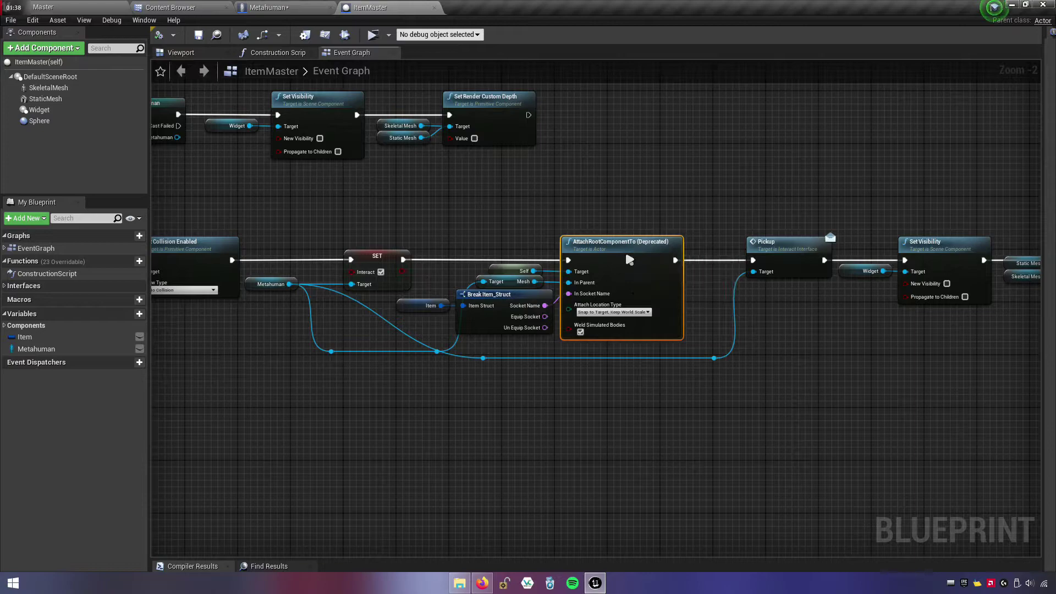
{"action": "left_click", "coordinate": [579, 213]}
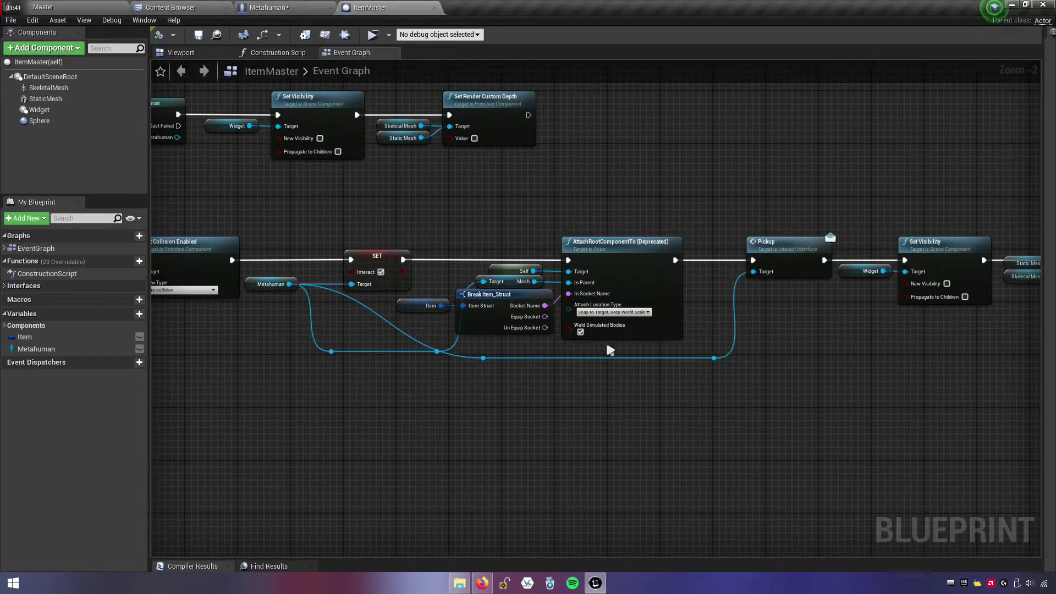
{"action": "left_click_drag", "start_coordinate": [606, 345], "coordinate": [524, 317]}
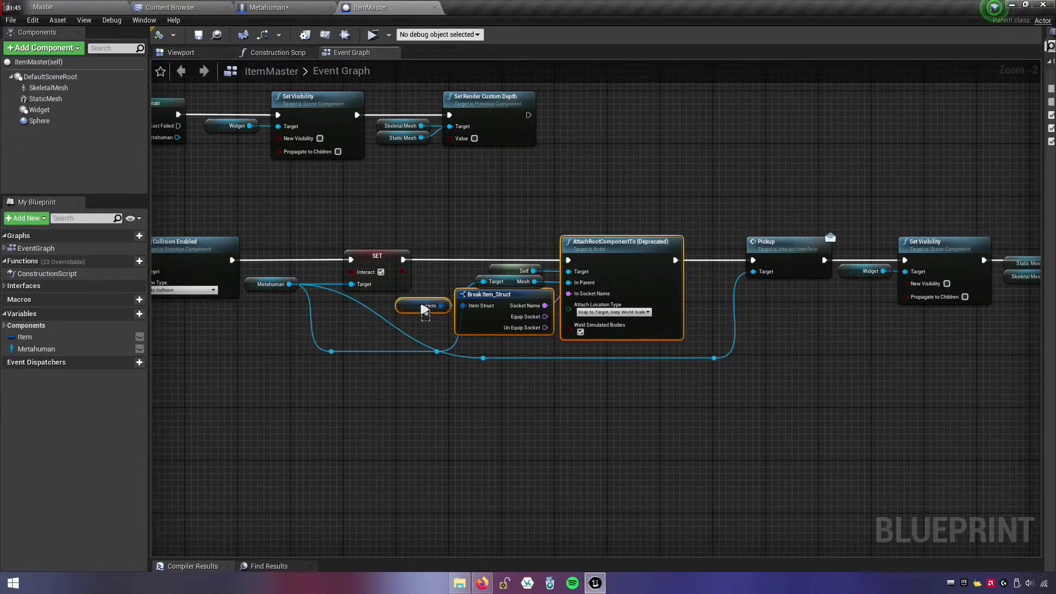
{"action": "right_click", "coordinate": [622, 260]}
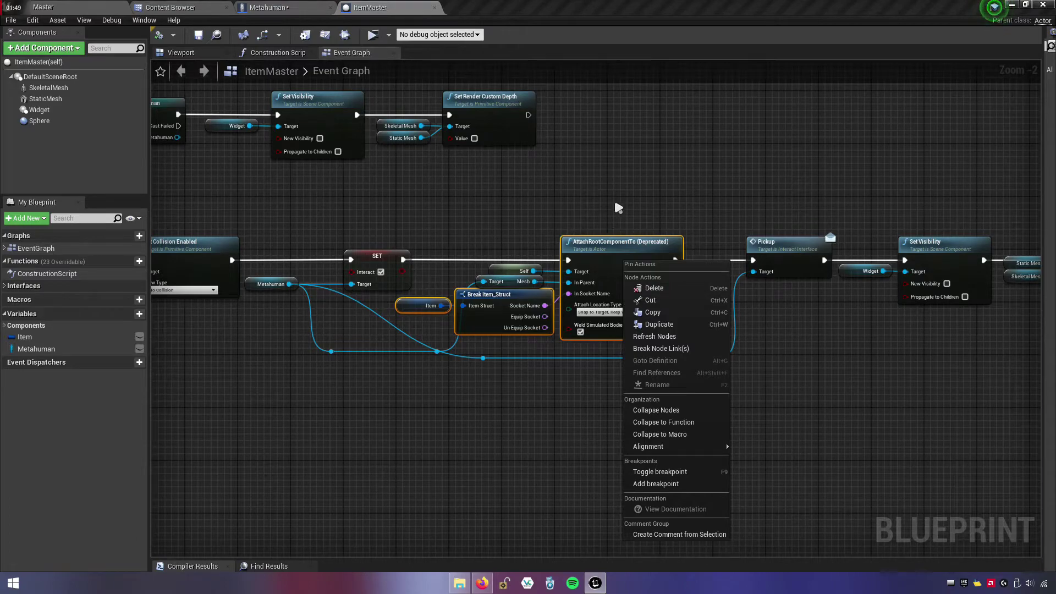
{"action": "left_click", "coordinate": [614, 197]}
{"action": "right_click", "coordinate": [628, 255]}
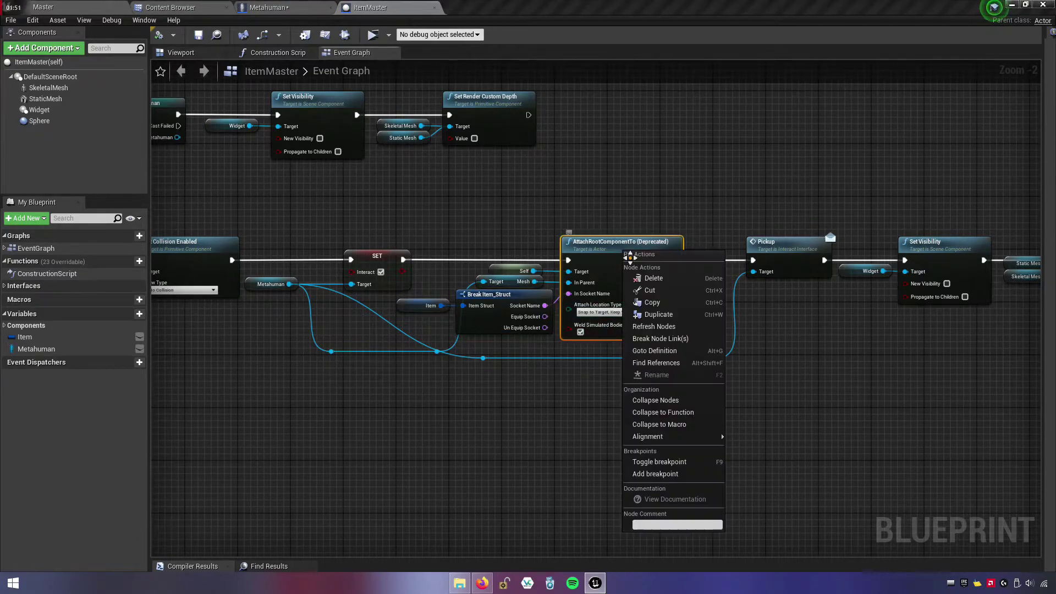
{"action": "left_click", "coordinate": [563, 339]}
- Paste AttachRootComponentTo into Weapon Equip and feed it from the Branch's True path
{"action": "left_click", "coordinate": [264, 7]}
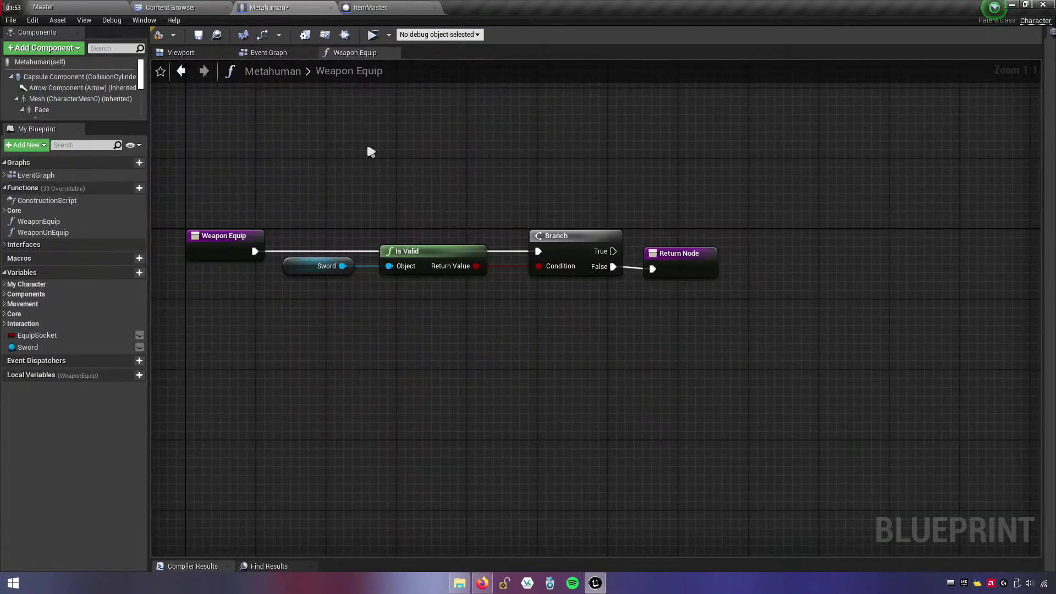
{"action": "key", "text": "ctrl+v"}
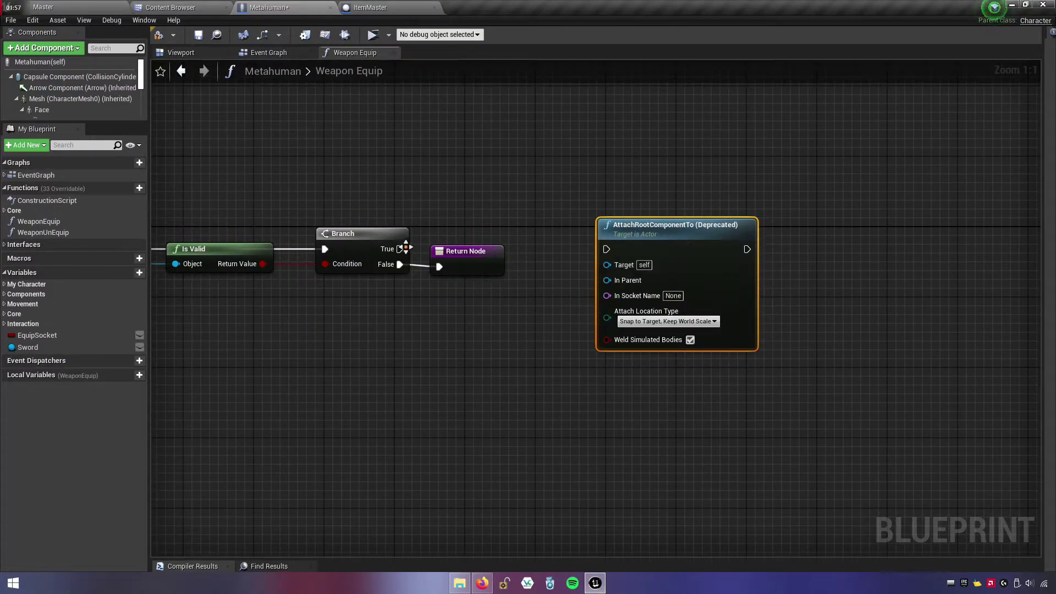
{"action": "left_click_drag", "start_coordinate": [406, 248], "coordinate": [607, 250]}
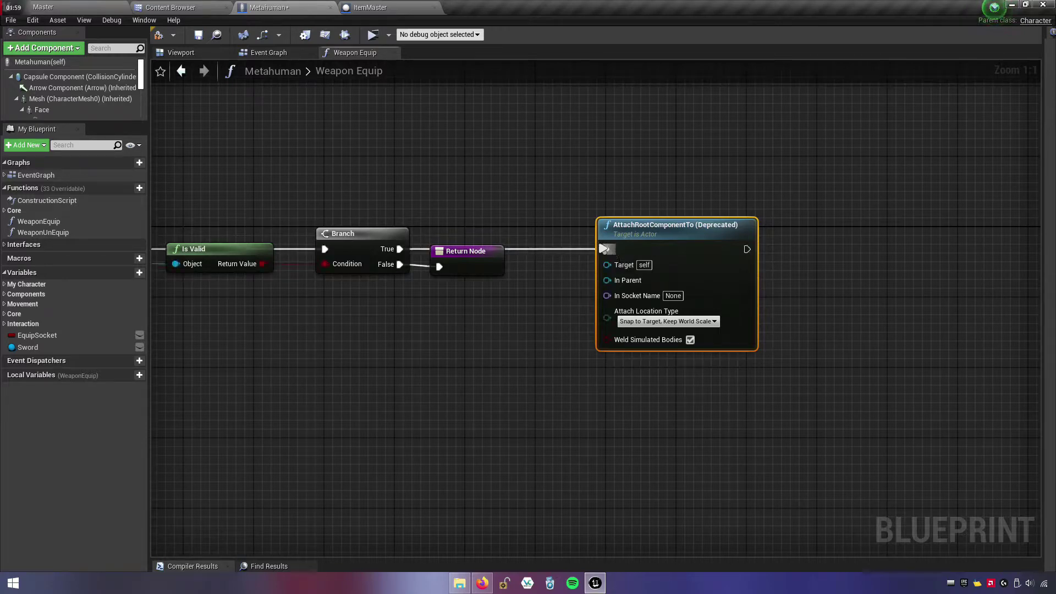
{"action": "right_click_drag", "start_coordinate": [456, 324], "coordinate": [669, 342]}
{"action": "left_click_drag", "start_coordinate": [224, 229], "coordinate": [733, 370]}
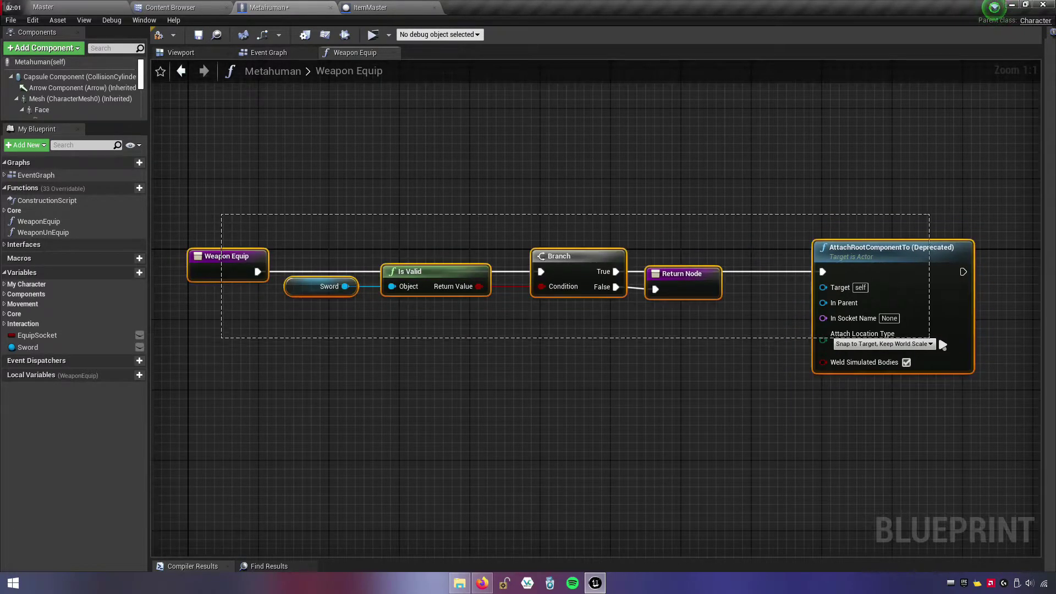
{"action": "mouse_move", "coordinate": [733, 370]}
{"action": "right_mouse_down"}
{"action": "mouse_move", "coordinate": [489, 371]}
{"action": "mouse_move", "coordinate": [558, 316]}
{"action": "right_mouse_up"}
{"action": "left_click", "coordinate": [528, 357]}
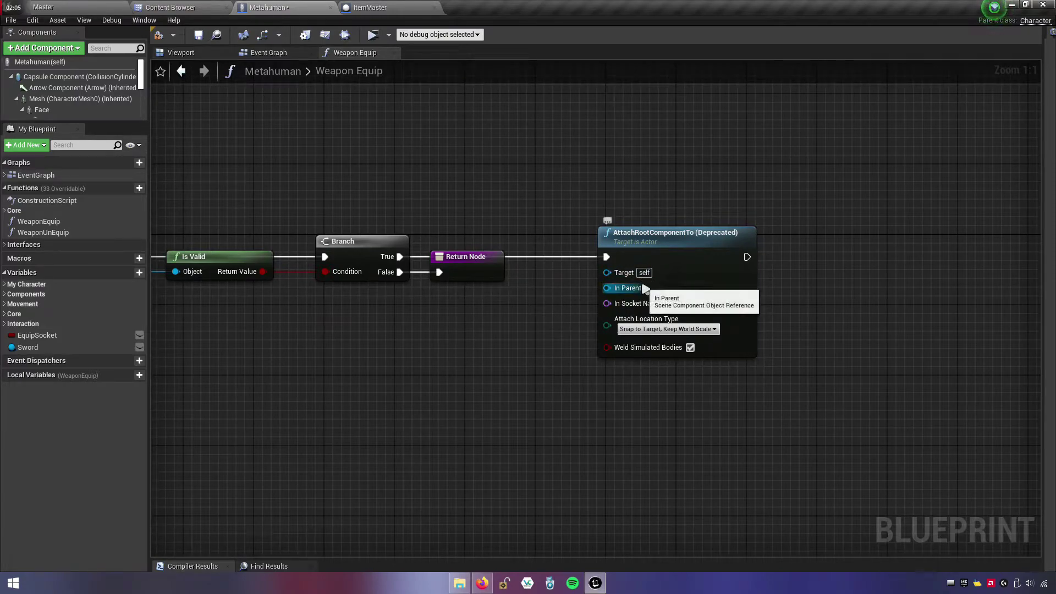
{"action": "right_click_drag", "start_coordinate": [537, 323], "coordinate": [605, 345]}
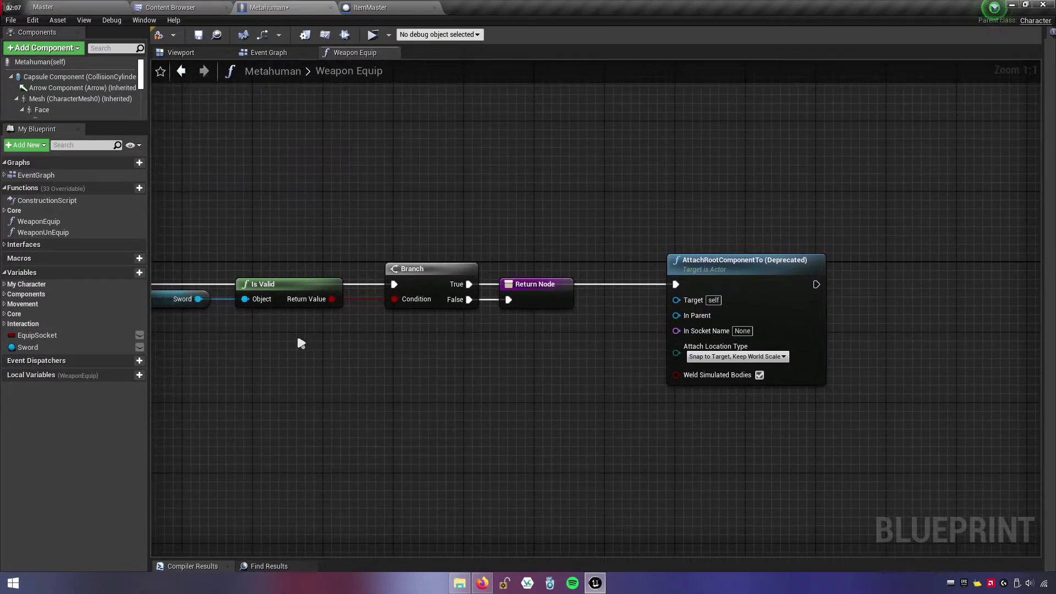
- Add a Sword getter as the AttachRootComponentTo Target
{"action": "mouse_move", "coordinate": [33, 351]}
{"action": "left_mouse_down"}
{"action": "mouse_move", "coordinate": [649, 317]}
{"action": "mouse_move", "coordinate": [608, 302]}
{"action": "mouse_move", "coordinate": [676, 300]}
{"action": "left_mouse_up"}
{"action": "left_click", "coordinate": [627, 309]}
{"action": "left_click_drag", "start_coordinate": [614, 308], "coordinate": [630, 312]}
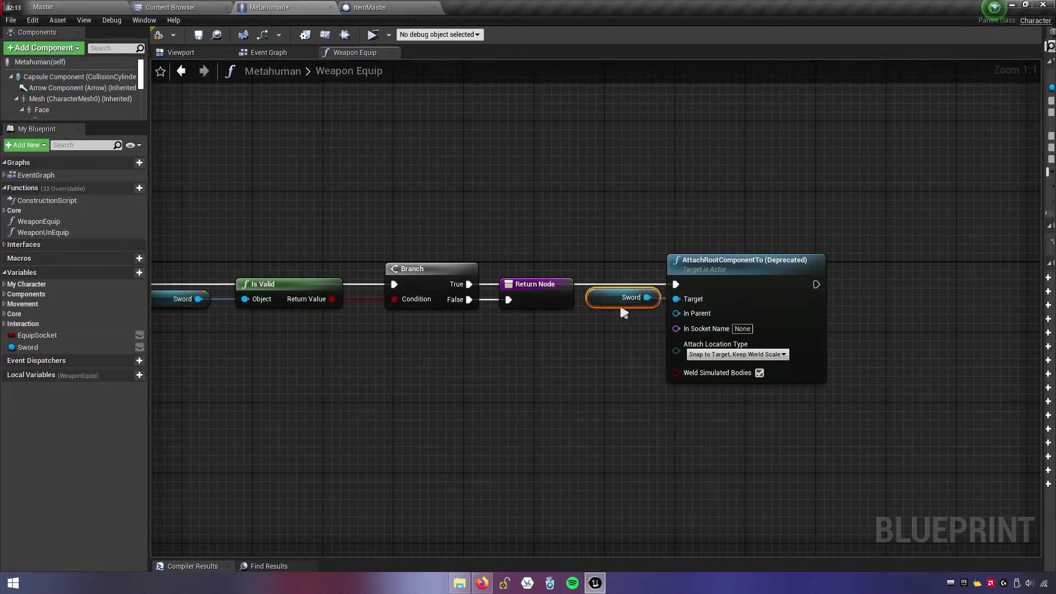
{"action": "mouse_move", "coordinate": [623, 313]}
{"action": "right_mouse_down"}
{"action": "mouse_move", "coordinate": [563, 290]}
{"action": "mouse_move", "coordinate": [603, 334]}
{"action": "right_mouse_up"}
{"action": "left_click", "coordinate": [603, 335]}
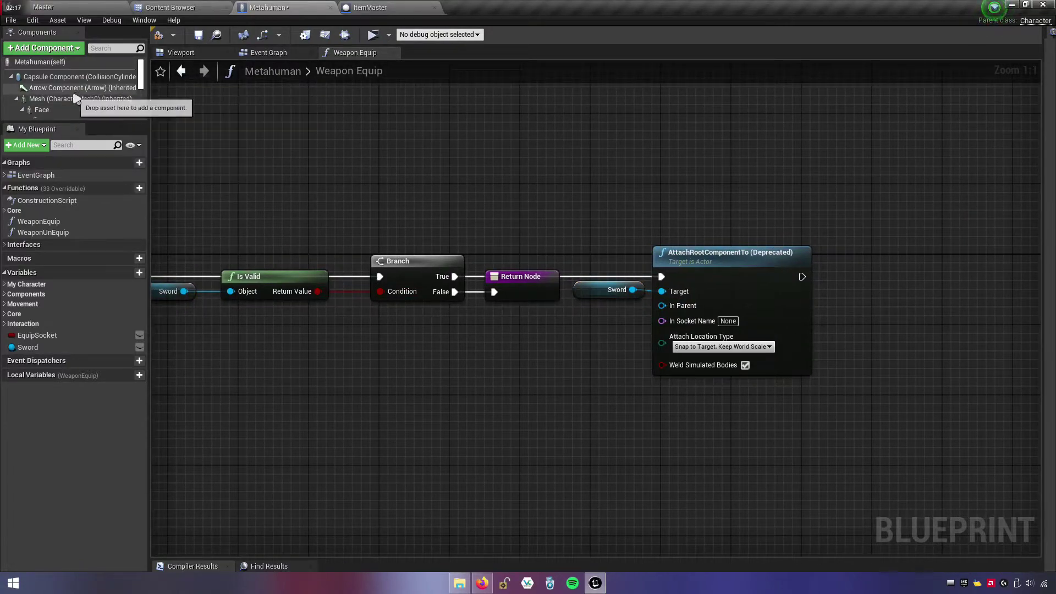
- Add a Mesh getter wired to In Parent, leaving the attach location type unchanged
{"action": "left_click_drag", "start_coordinate": [75, 98], "coordinate": [664, 310]}
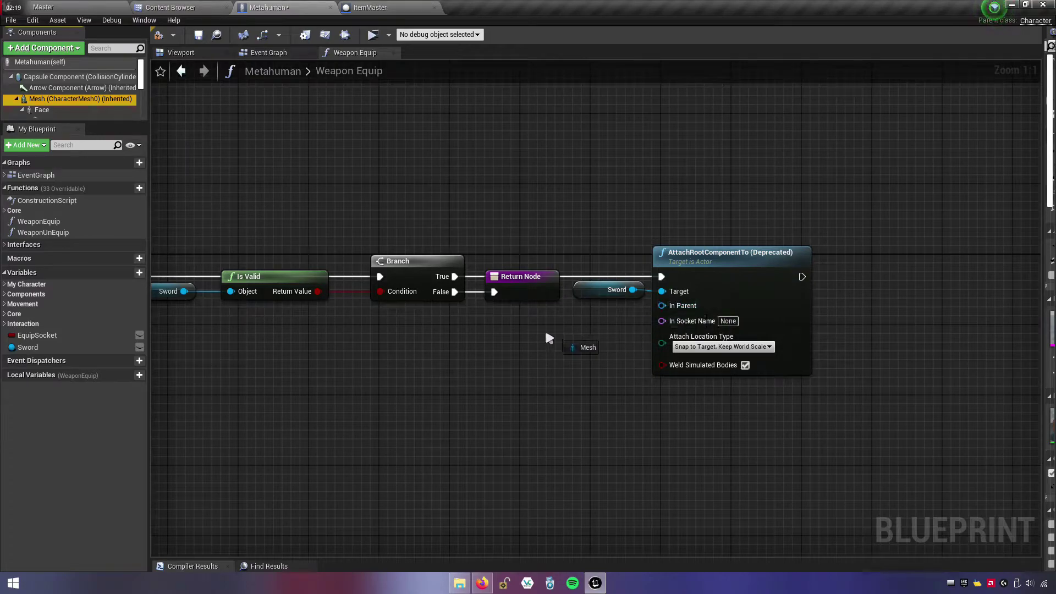
{"action": "left_click_drag", "start_coordinate": [607, 342], "coordinate": [662, 306]}
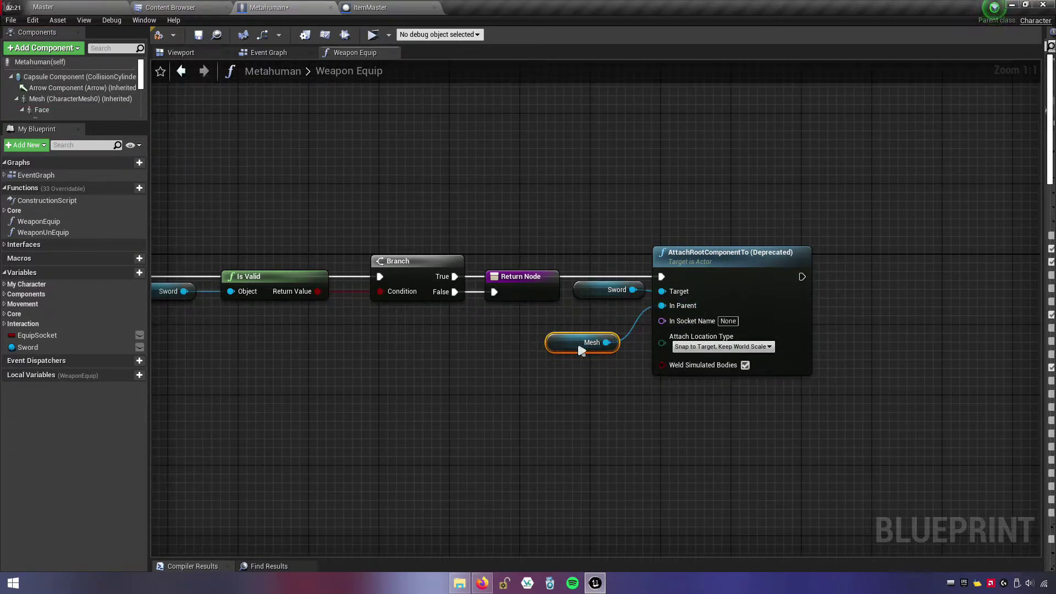
{"action": "left_click_drag", "start_coordinate": [575, 349], "coordinate": [599, 319]}
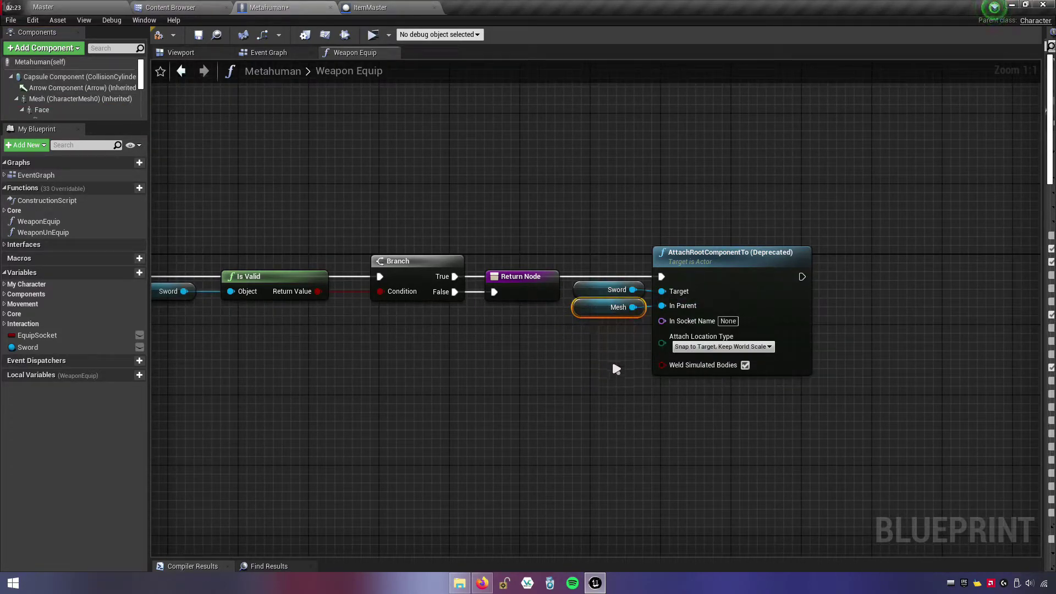
{"action": "left_click", "coordinate": [616, 377]}
{"action": "mouse_move", "coordinate": [625, 418]}
{"action": "right_mouse_down"}
{"action": "mouse_move", "coordinate": [610, 451]}
{"action": "mouse_move", "coordinate": [548, 467]}
{"action": "right_mouse_up"}
{"action": "right_click_drag", "start_coordinate": [639, 485], "coordinate": [570, 474]}
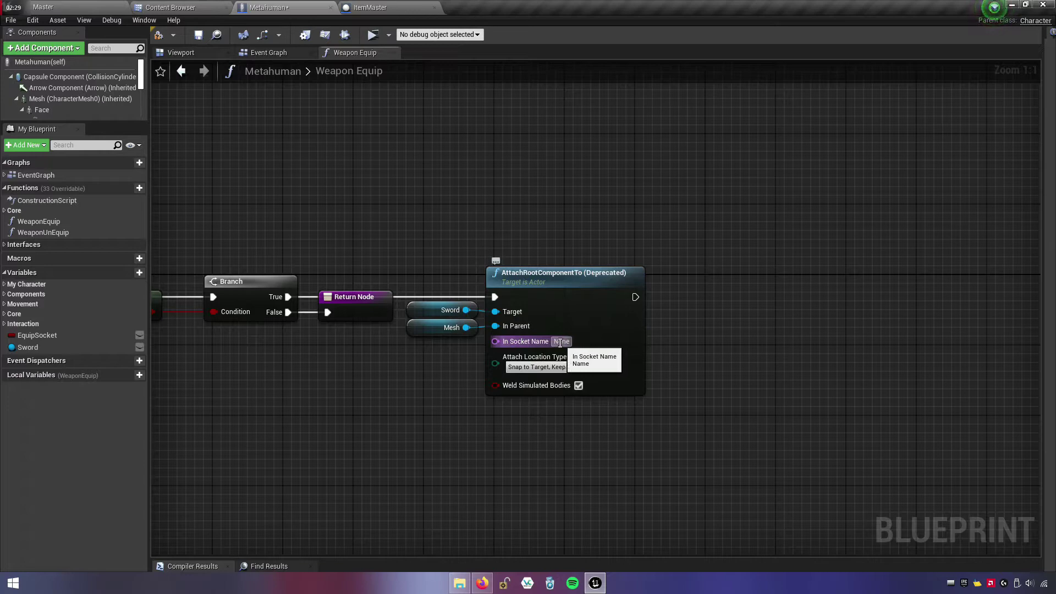
{"action": "right_click_drag", "start_coordinate": [714, 382], "coordinate": [666, 383]}
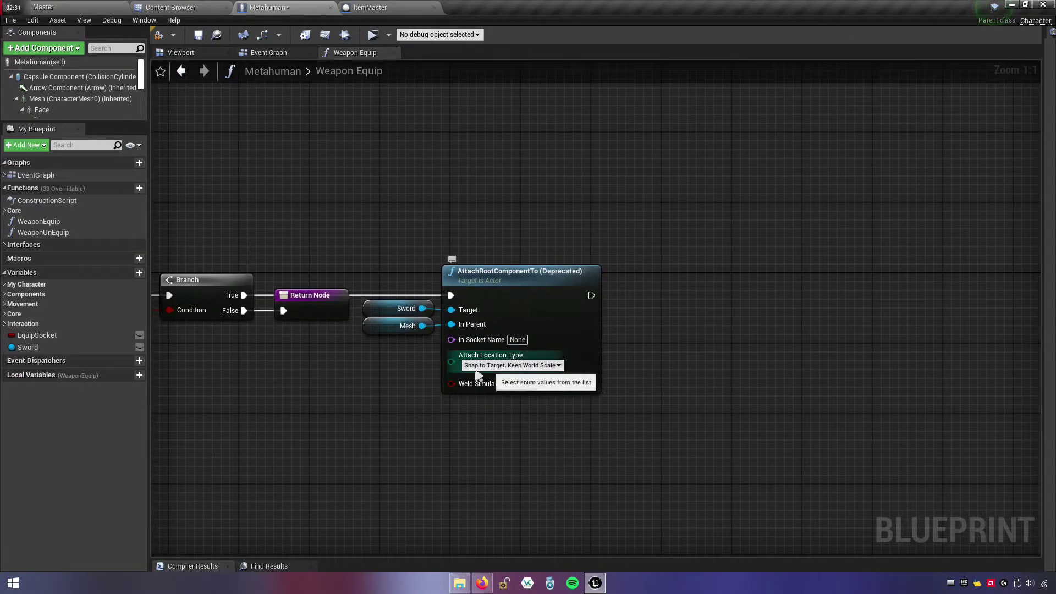
{"action": "left_click", "coordinate": [486, 366]}
{"action": "left_click", "coordinate": [412, 400]}
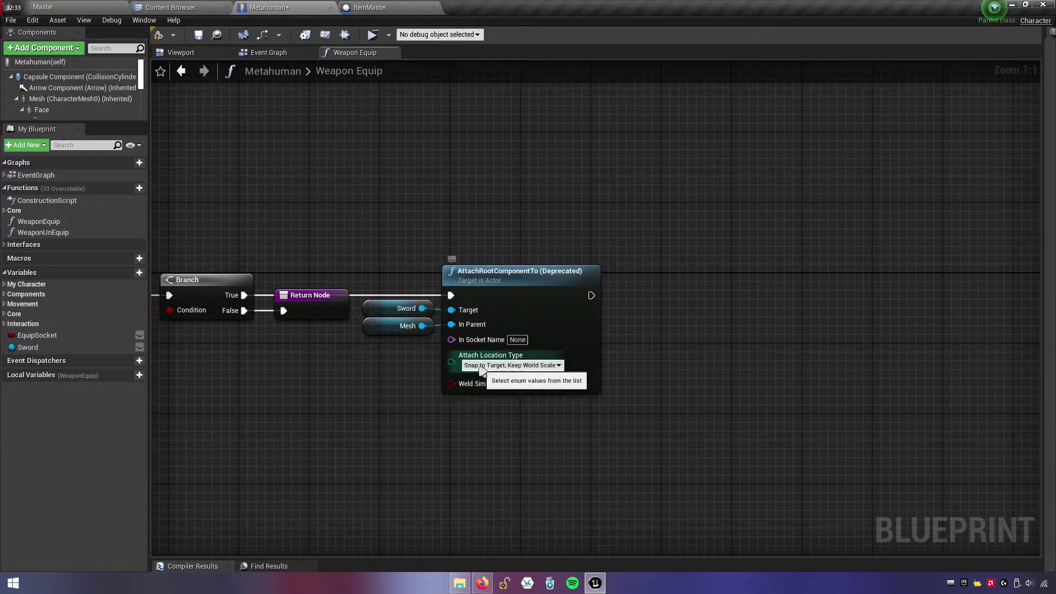
{"action": "mouse_move", "coordinate": [380, 382]}
{"action": "right_mouse_down"}
{"action": "mouse_move", "coordinate": [703, 394]}
{"action": "mouse_move", "coordinate": [599, 435]}
{"action": "right_mouse_up"}
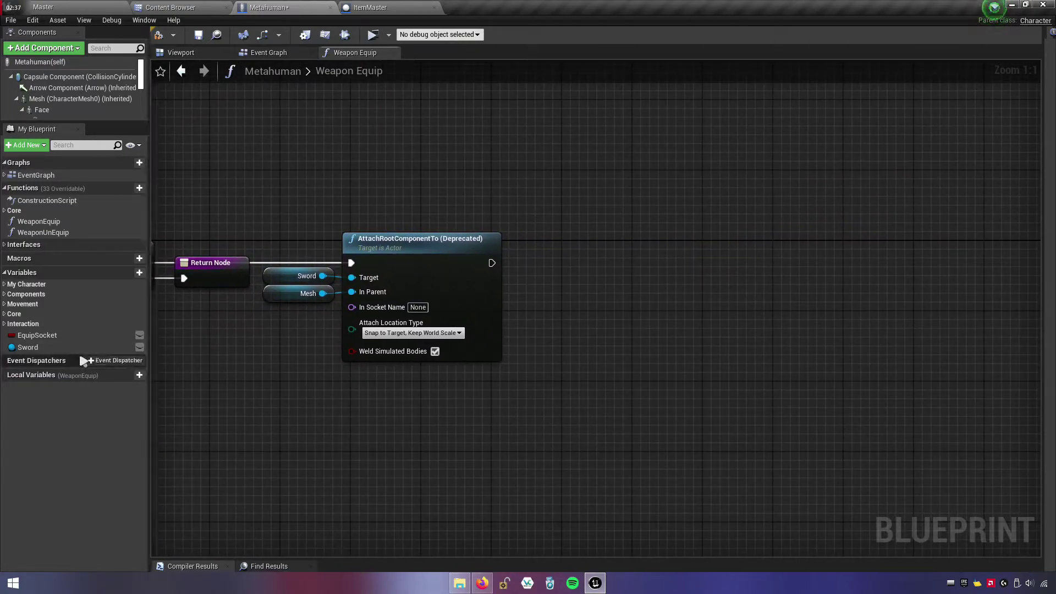
- Chain a SET Interact node after AttachRootComponentTo
{"action": "left_click", "coordinate": [22, 323]}
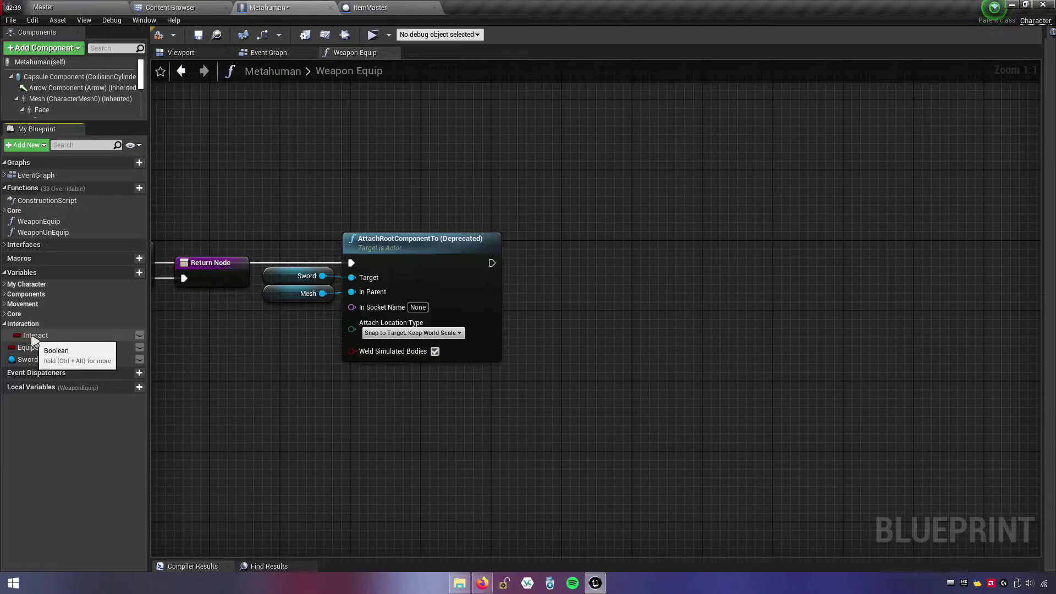
{"action": "left_click_drag", "start_coordinate": [33, 335], "coordinate": [521, 310]}
{"action": "left_click_drag", "start_coordinate": [593, 260], "coordinate": [594, 262]}
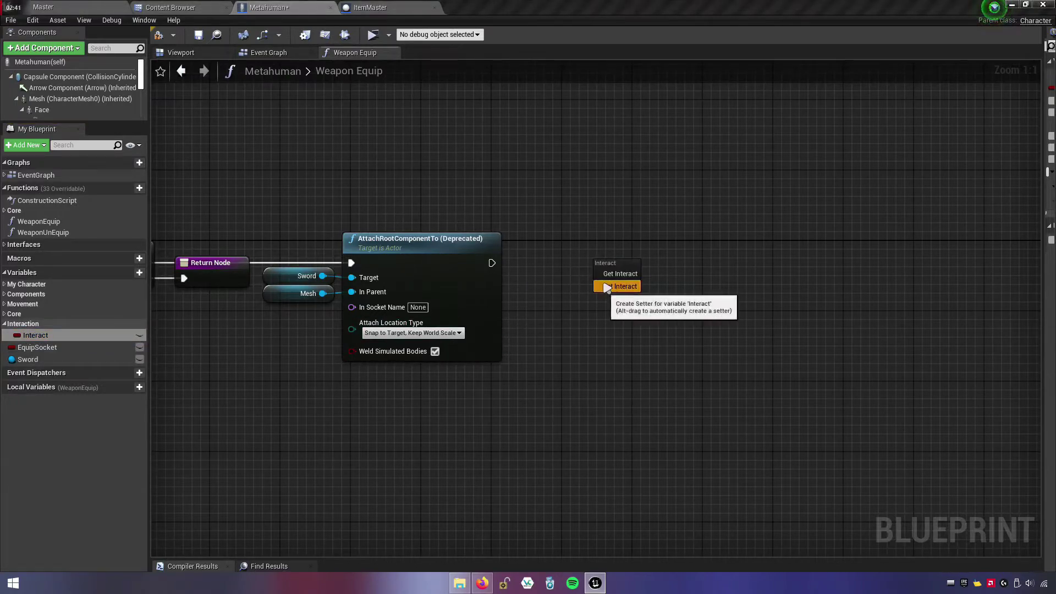
{"action": "left_click", "coordinate": [610, 285]}
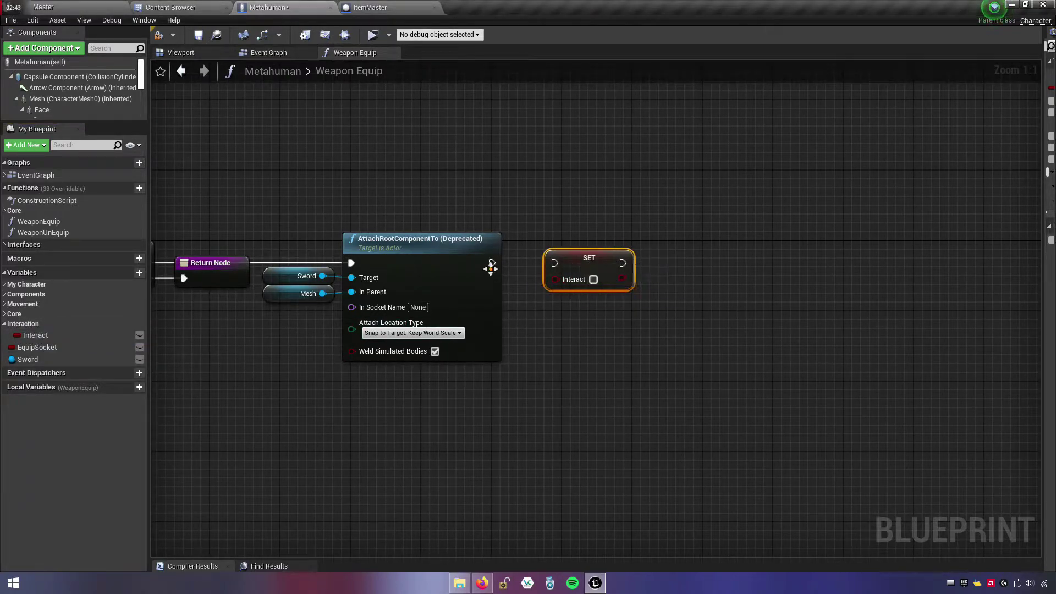
{"action": "left_click_drag", "start_coordinate": [492, 263], "coordinate": [555, 263]}
{"action": "left_click", "coordinate": [586, 300]}
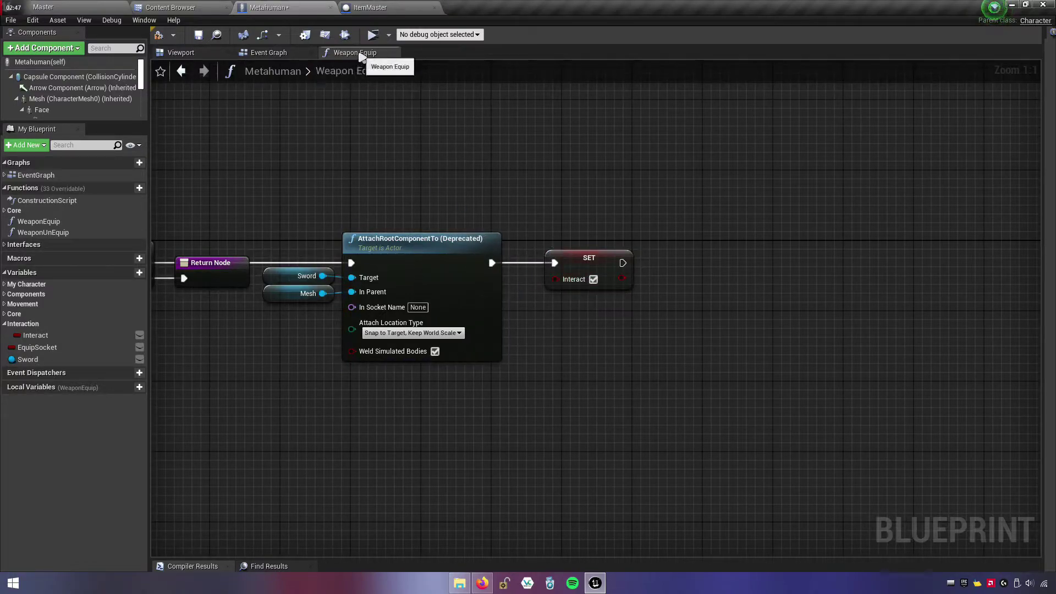
{"action": "mouse_move", "coordinate": [590, 267]}
{"action": "left_mouse_down"}
{"action": "mouse_move", "coordinate": [563, 267]}
{"action": "mouse_move", "coordinate": [571, 266]}
{"action": "left_mouse_up"}
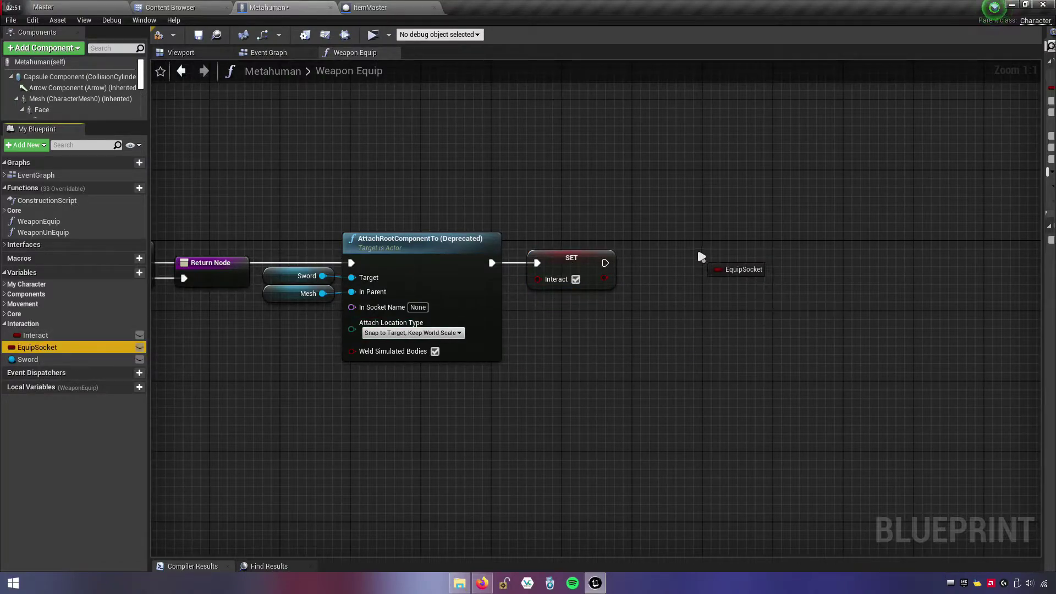
- Add a SET Equip Socket node following SET Interact
{"action": "left_click_drag", "start_coordinate": [34, 350], "coordinate": [726, 265]}
{"action": "left_click", "coordinate": [737, 287]}
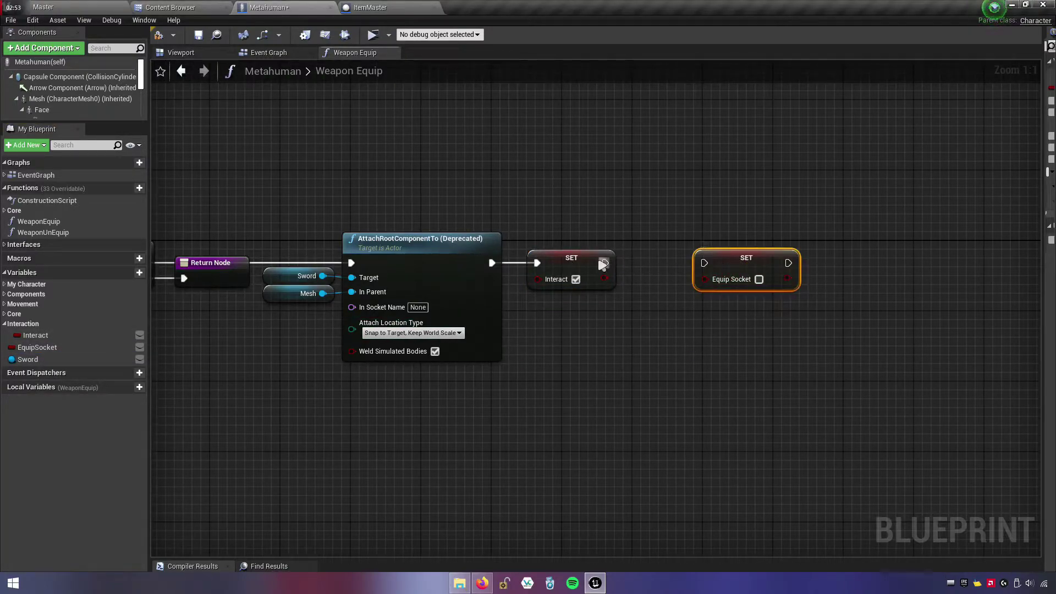
{"action": "left_click_drag", "start_coordinate": [603, 266], "coordinate": [710, 260]}
{"action": "left_click", "coordinate": [748, 318]}
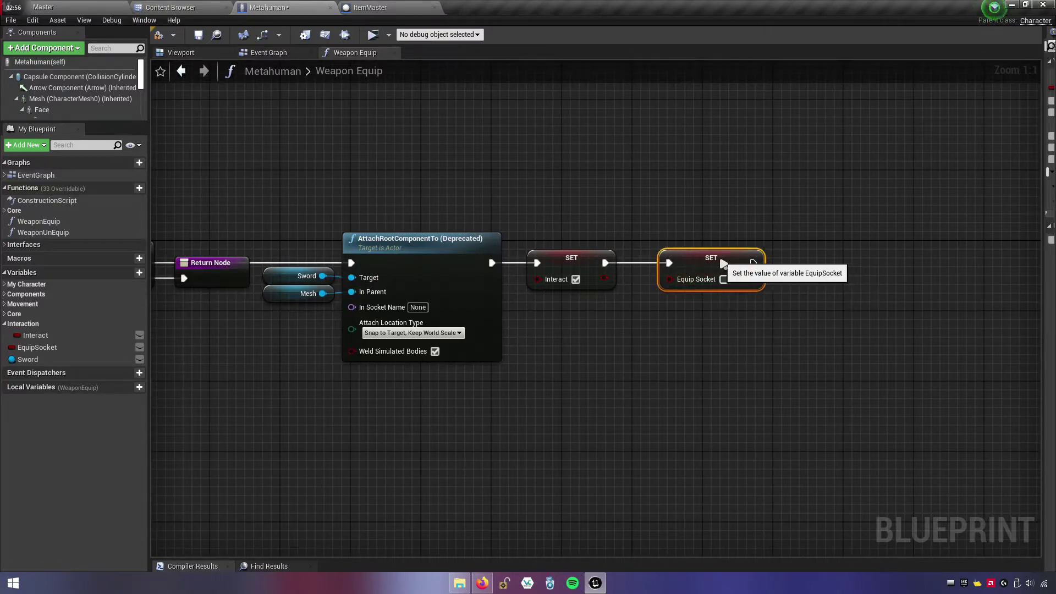
{"action": "left_click", "coordinate": [705, 343]}
{"action": "right_click_drag", "start_coordinate": [742, 337], "coordinate": [699, 334]}
- From SET Equip Socket's exec output, search for 'return node'
{"action": "left_click_drag", "start_coordinate": [693, 264], "coordinate": [777, 269]}
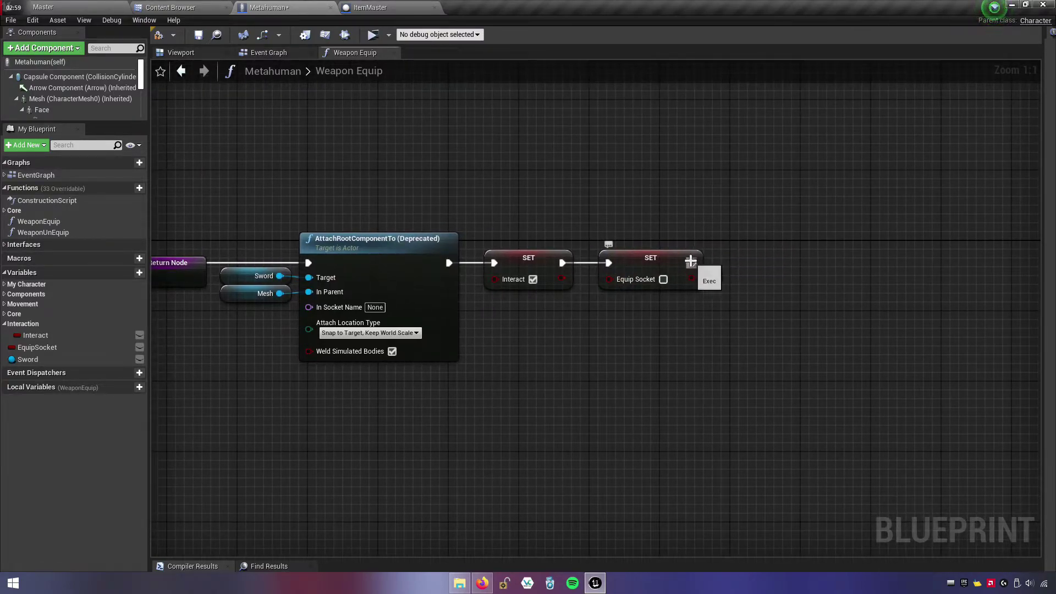
{"action": "type", "text": "retr"}
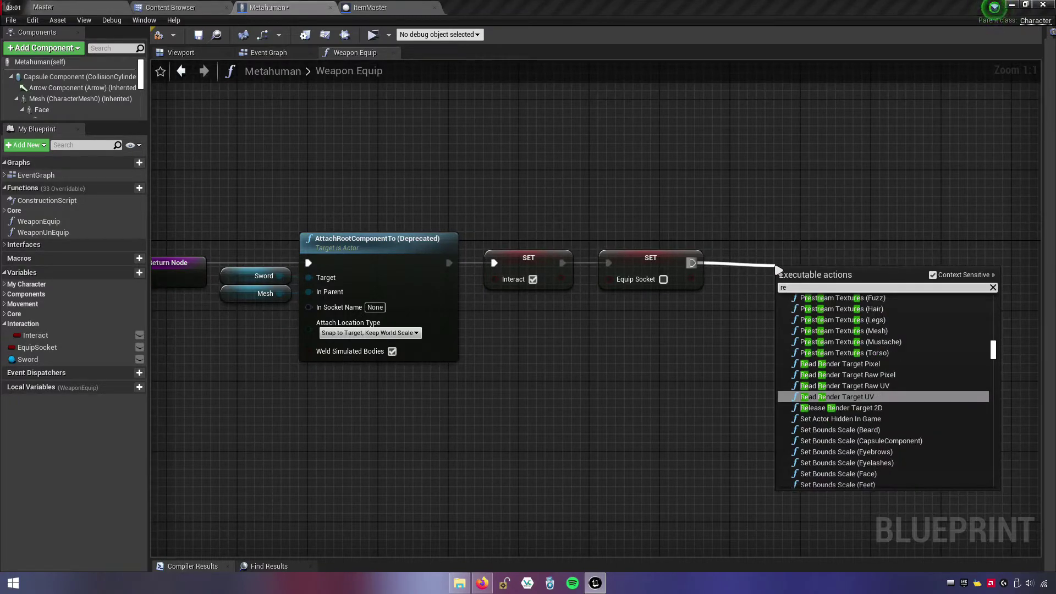
{"action": "key", "text": "BackSpace"}
{"action": "type", "text": "urn"}
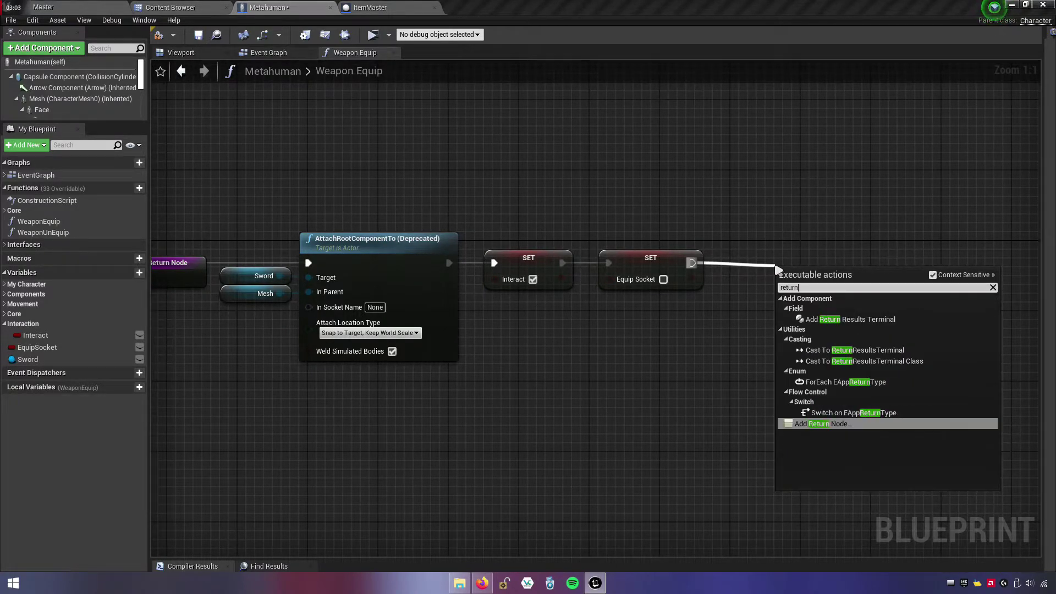
{"action": "type", "text": " node"}
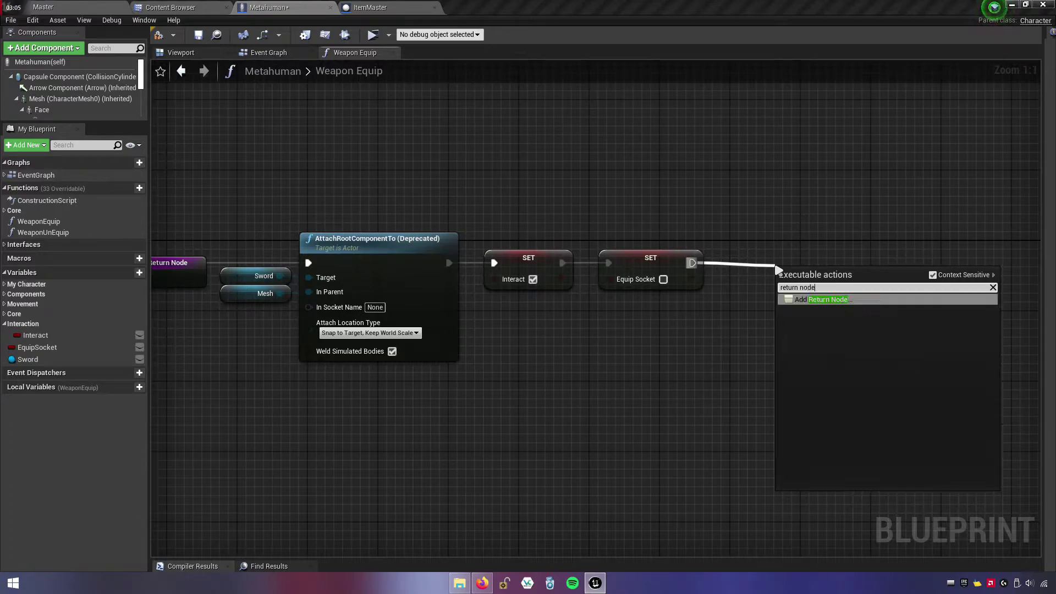
- Add the Return Node after SET Equip Socket, then browse actions for 'itemm' without adding any
{"action": "left_click", "coordinate": [838, 306]}
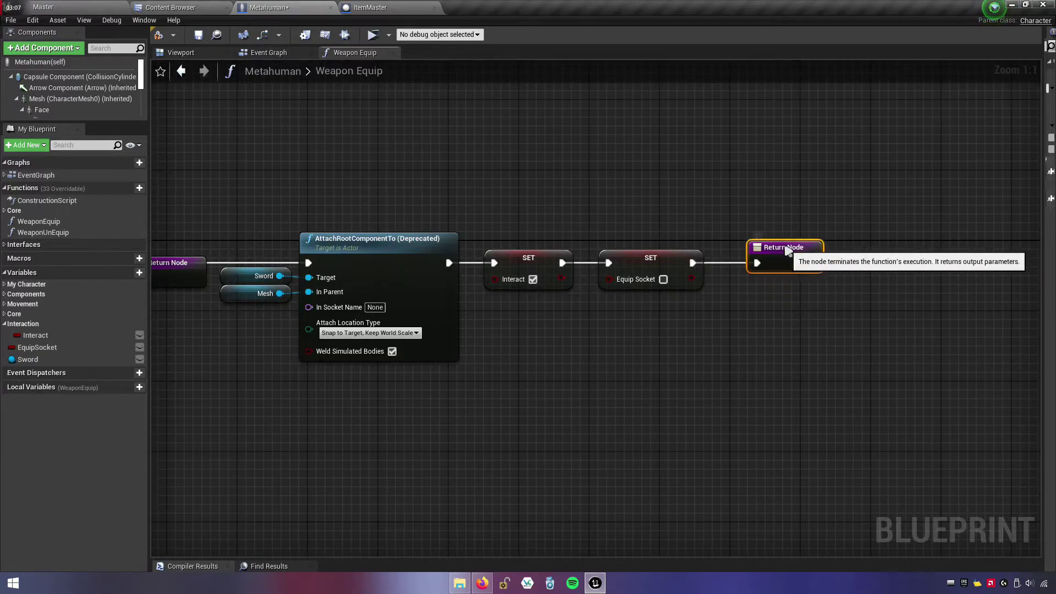
{"action": "right_click_drag", "start_coordinate": [532, 375], "coordinate": [807, 349]}
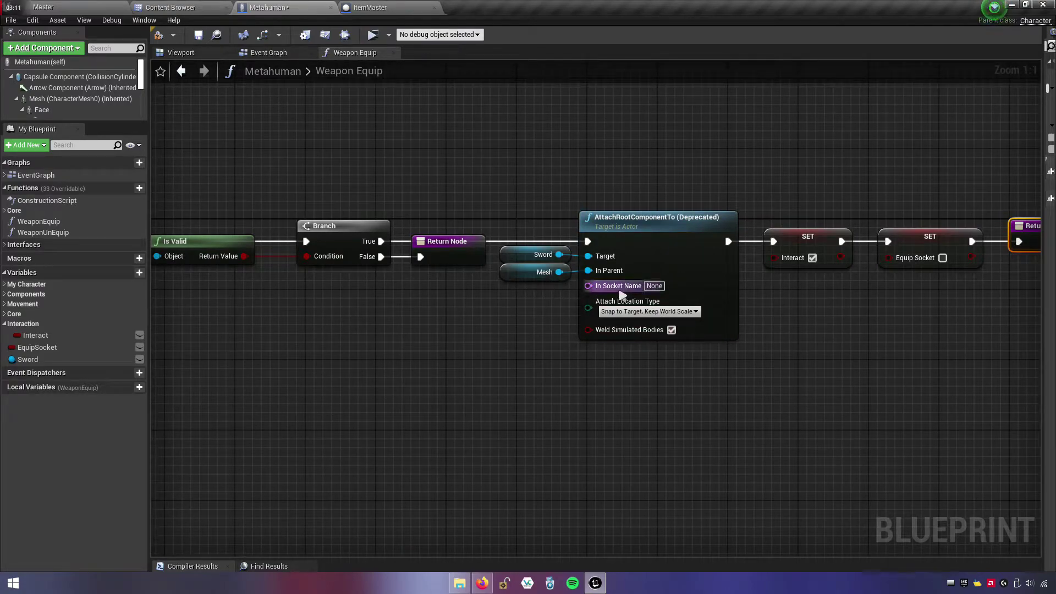
{"action": "right_click_drag", "start_coordinate": [424, 335], "coordinate": [522, 334]}
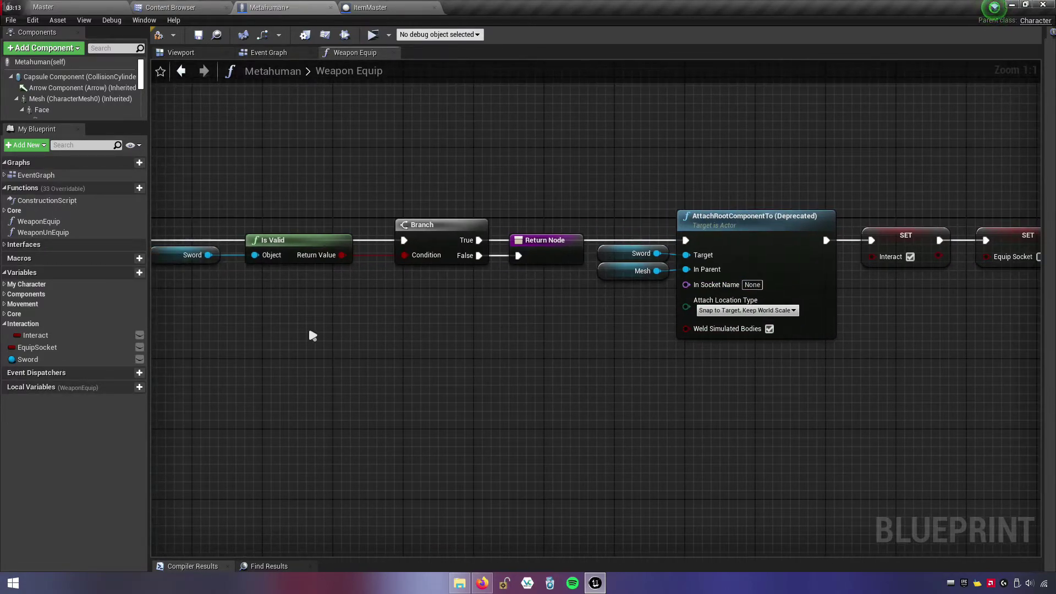
{"action": "right_click", "coordinate": [524, 308]}
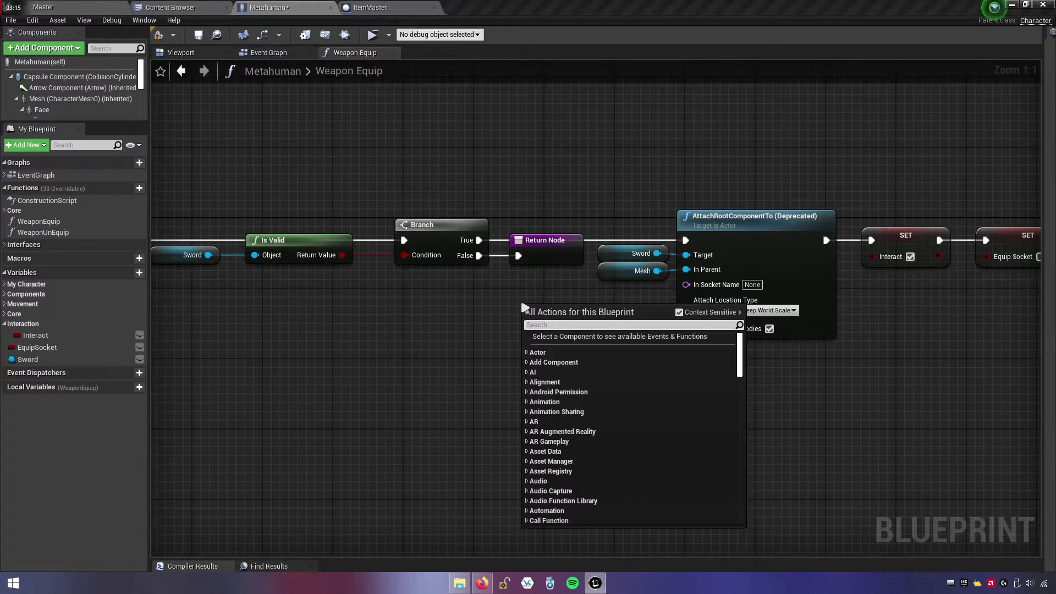
{"action": "type", "text": "itemm"}
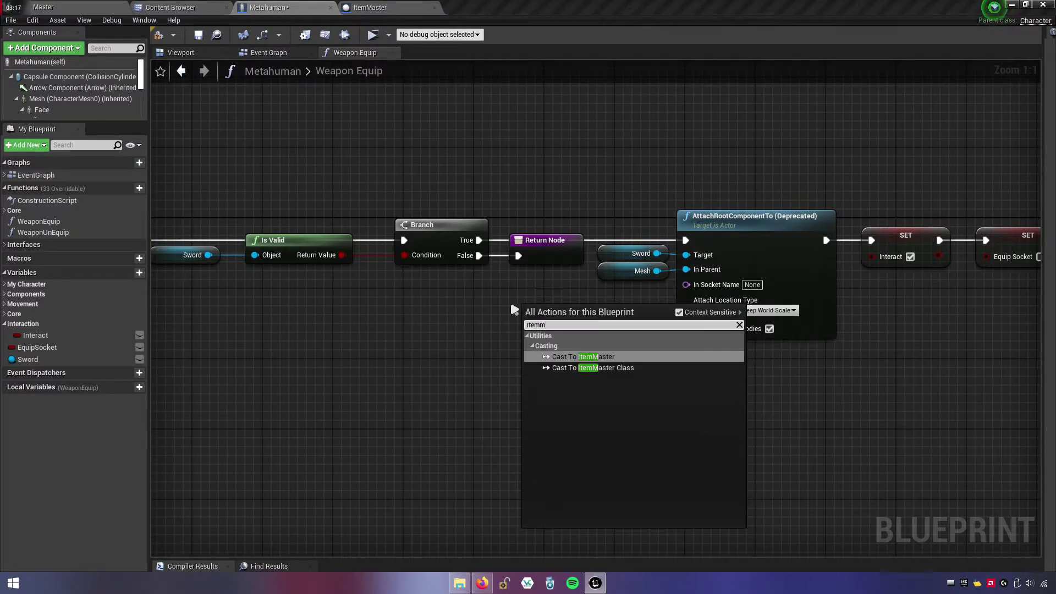
{"action": "left_click", "coordinate": [497, 342]}
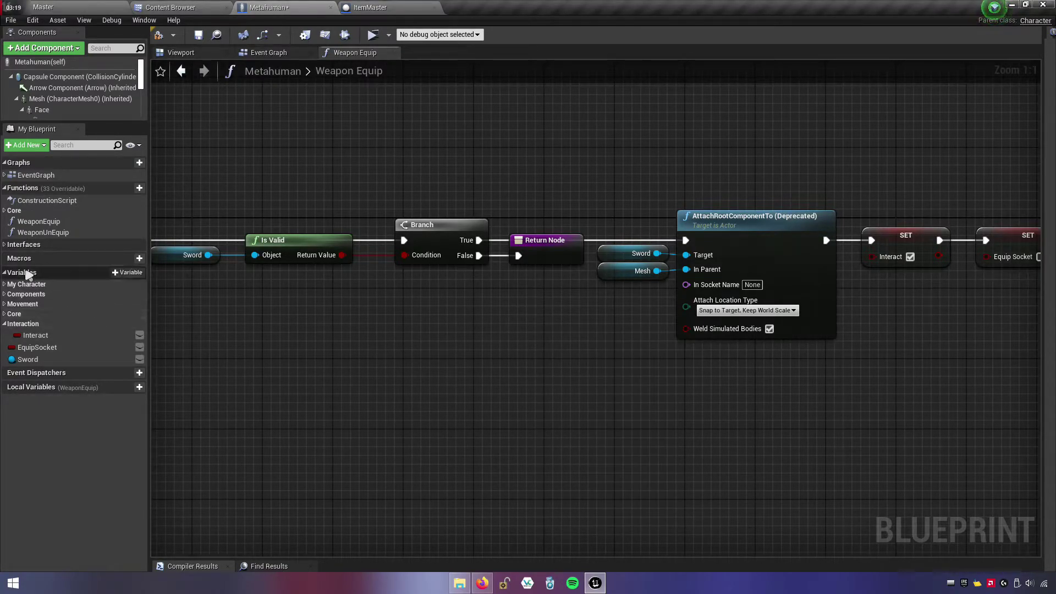
- Create a new variable named Item, check the Item_Struct asset, and close ItemMaster
{"action": "left_click", "coordinate": [128, 274]}
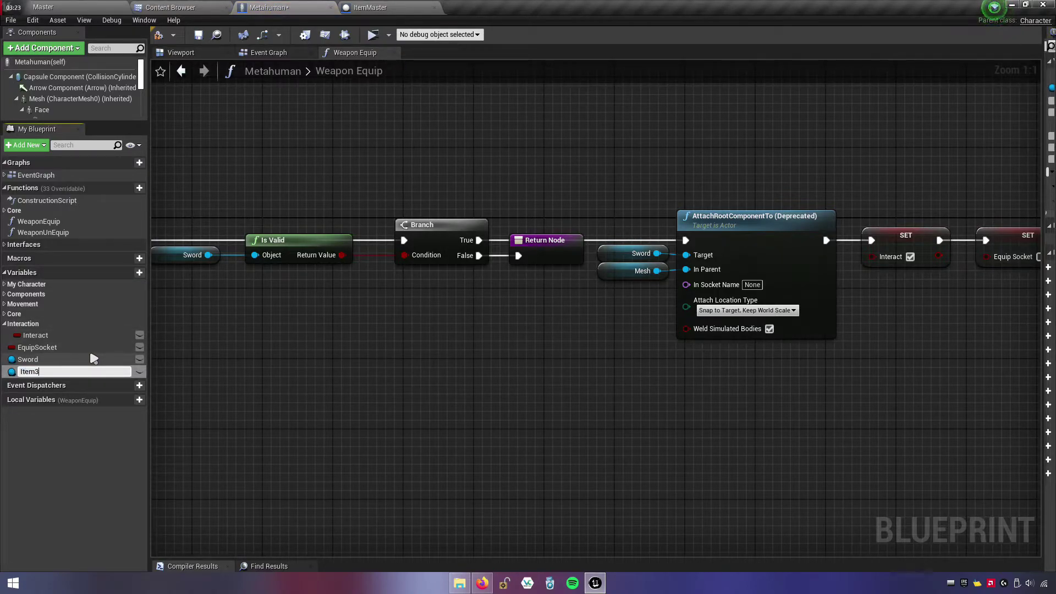
{"action": "key", "text": "Return"}
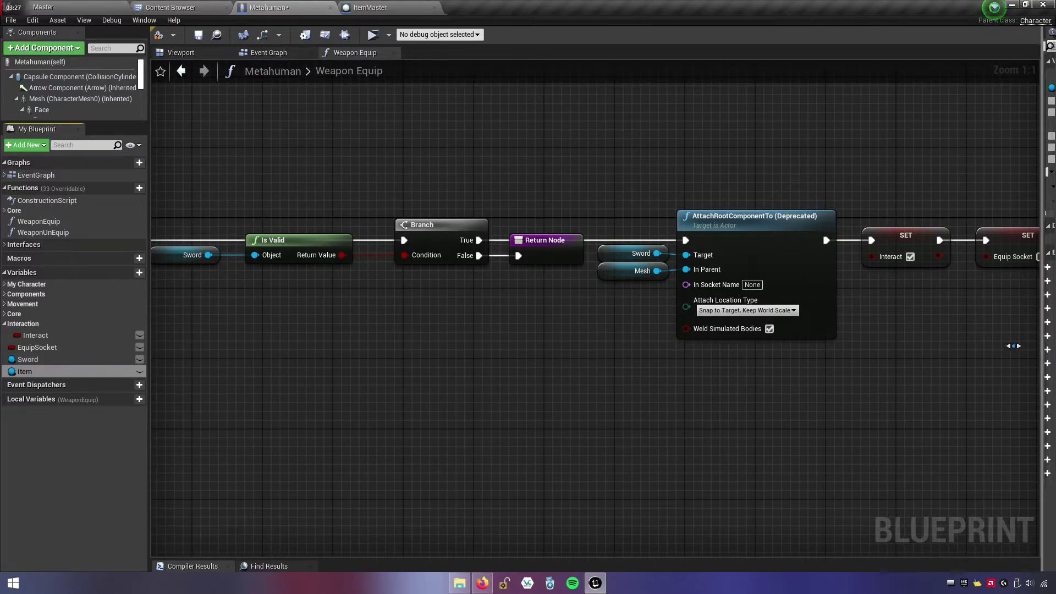
{"action": "left_click_drag", "start_coordinate": [1047, 346], "coordinate": [817, 335]}
{"action": "left_click", "coordinate": [930, 88]}
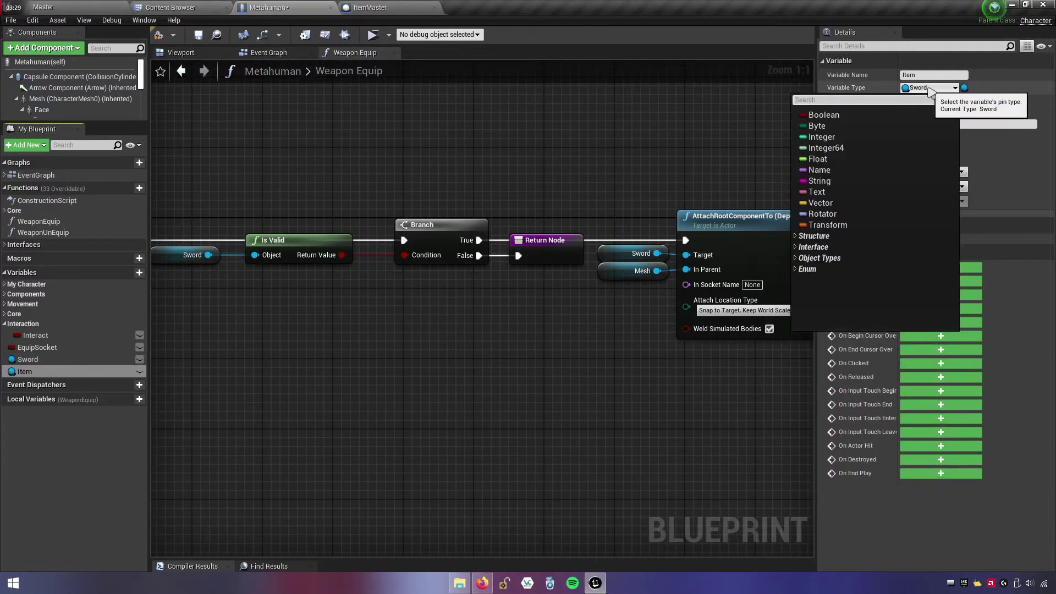
{"action": "left_click", "coordinate": [170, 7]}
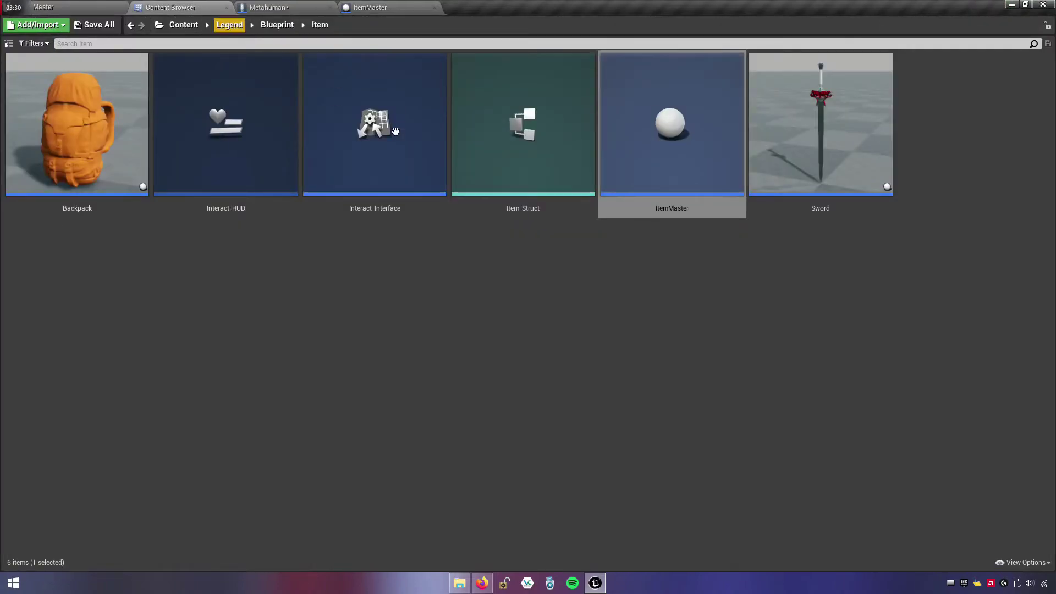
{"action": "left_click", "coordinate": [525, 209]}
{"action": "left_click", "coordinate": [368, 8]}
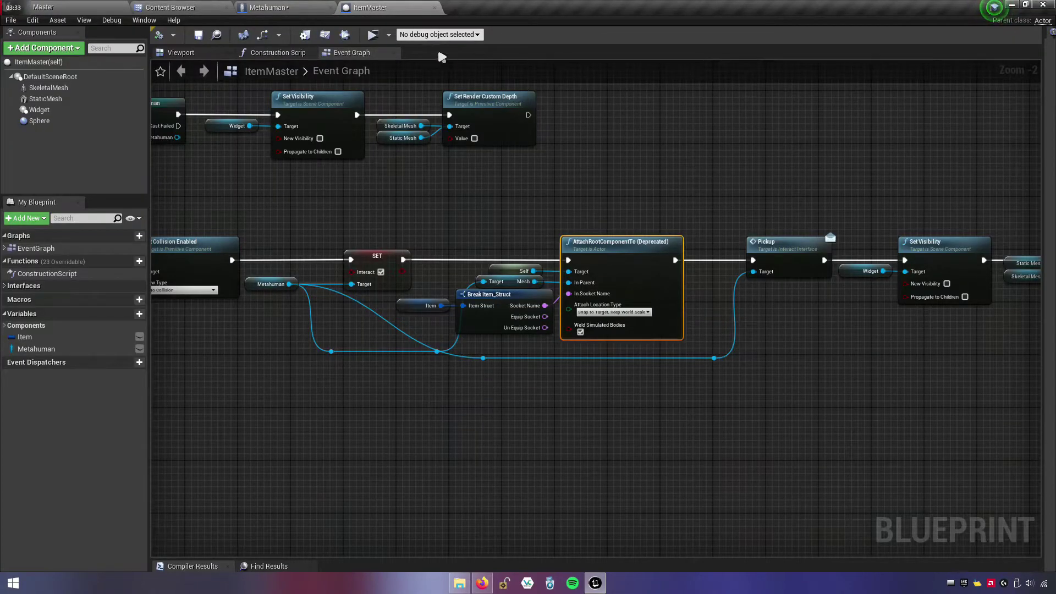
{"action": "left_click", "coordinate": [435, 8]}
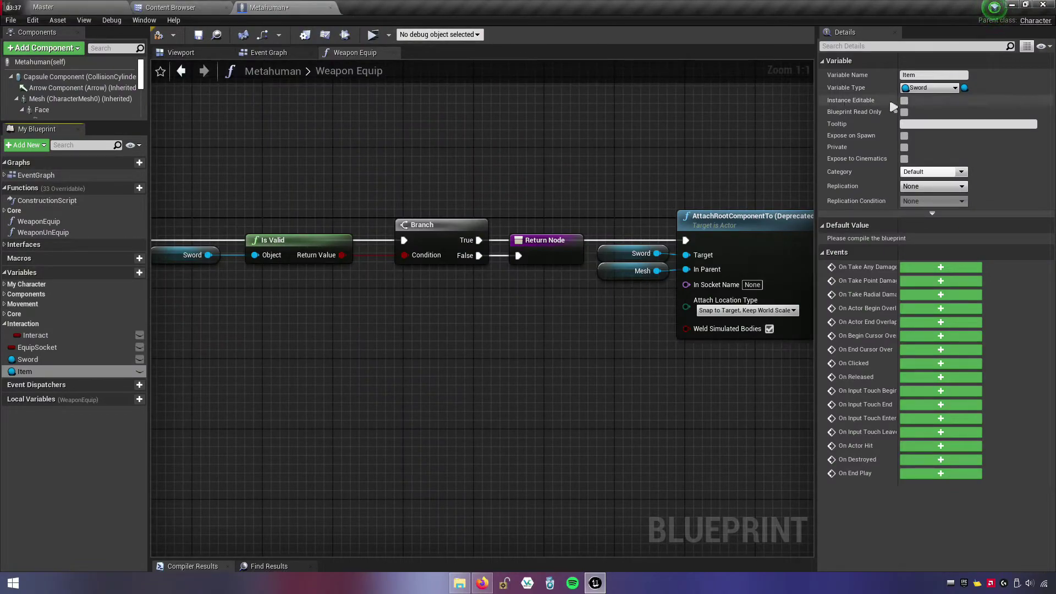
- Set the Item variable's type to Item Struct and compile the Metahuman blueprint
{"action": "left_click", "coordinate": [36, 362]}
{"action": "left_click", "coordinate": [27, 371]}
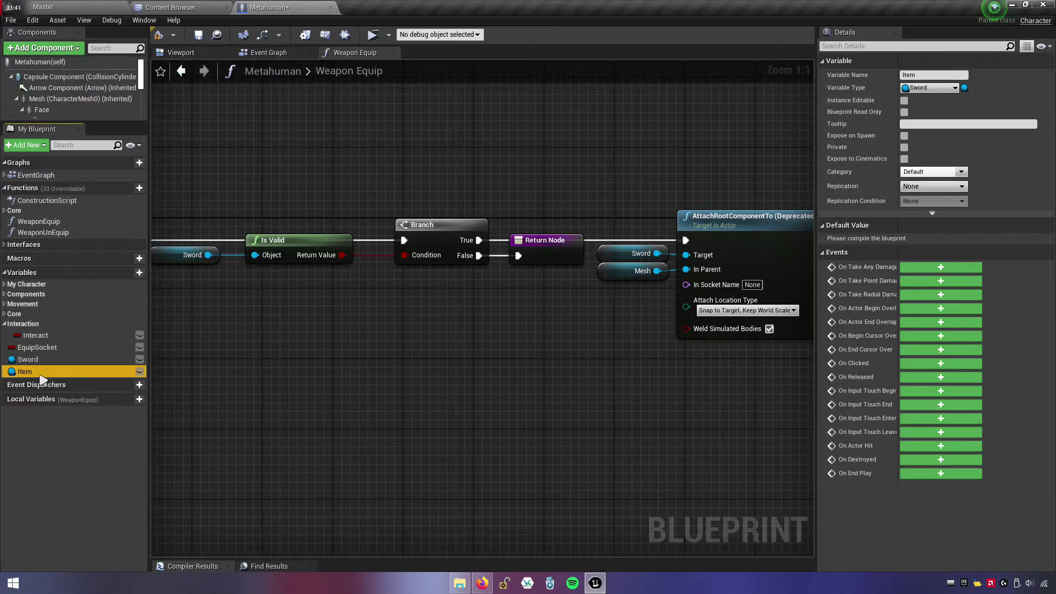
{"action": "left_click", "coordinate": [938, 89]}
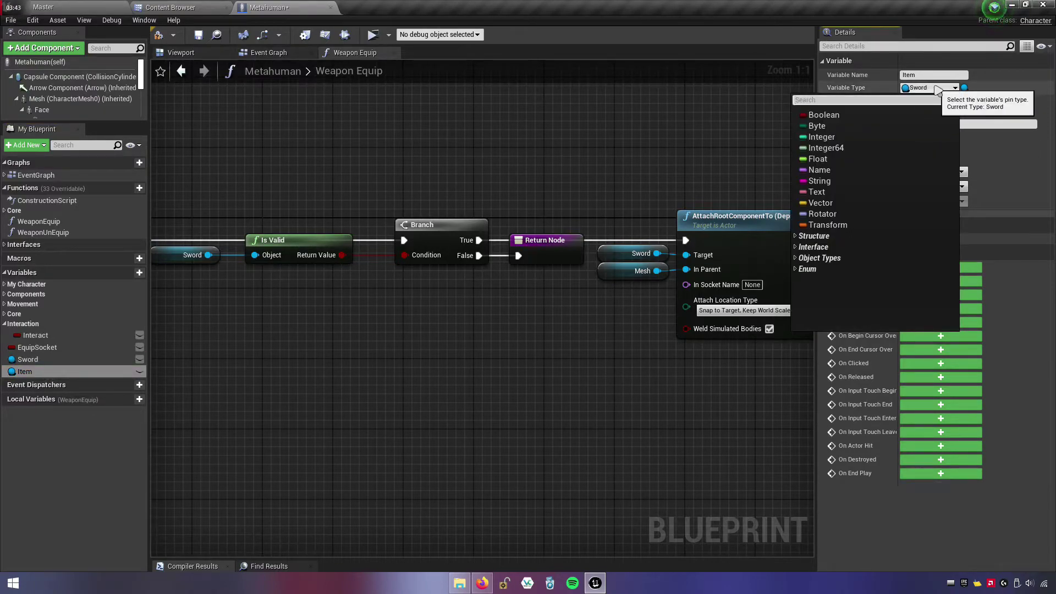
{"action": "type", "text": "item_"}
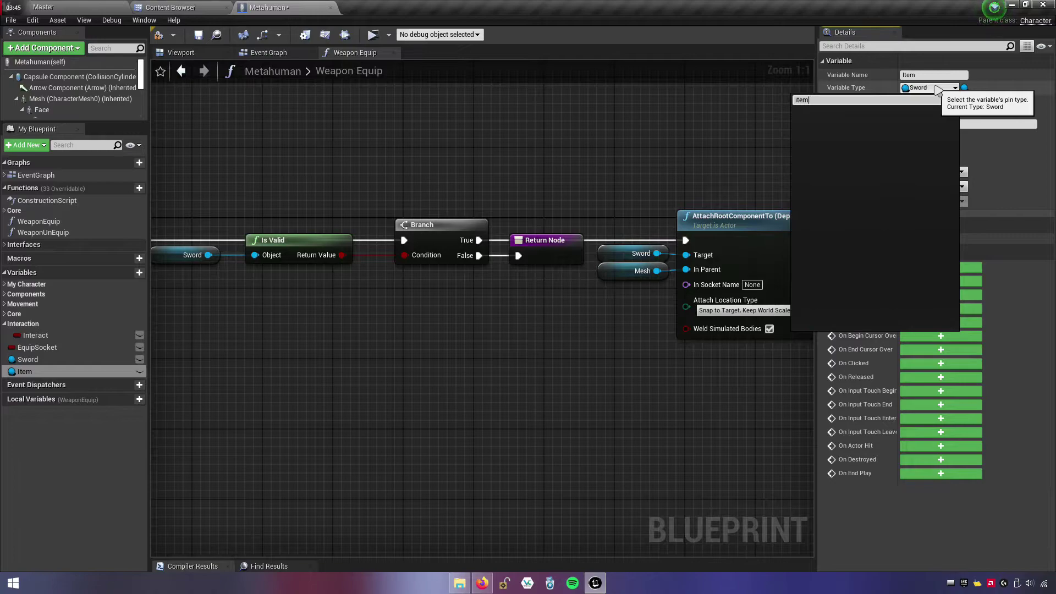
{"action": "type", "text": "structt"}
{"action": "key", "text": "BackSpace"}
{"action": "left_click", "coordinate": [850, 123]}
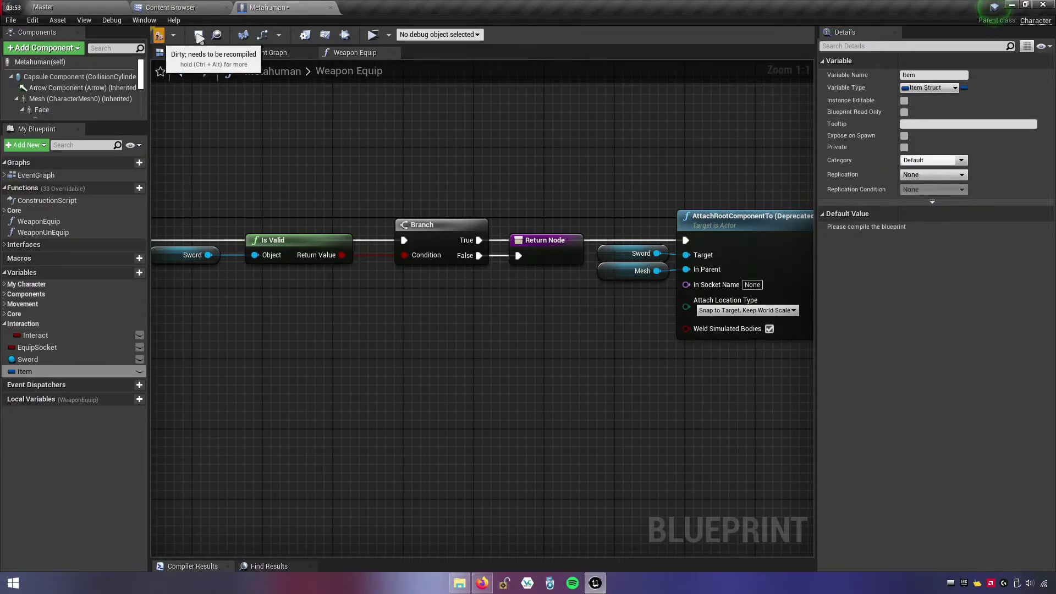
{"action": "left_click", "coordinate": [199, 36]}
- Break an Item getter with Break Item_Struct and wire Equip Socket into In Socket Name
{"action": "right_click_drag", "start_coordinate": [554, 361], "coordinate": [437, 318]}
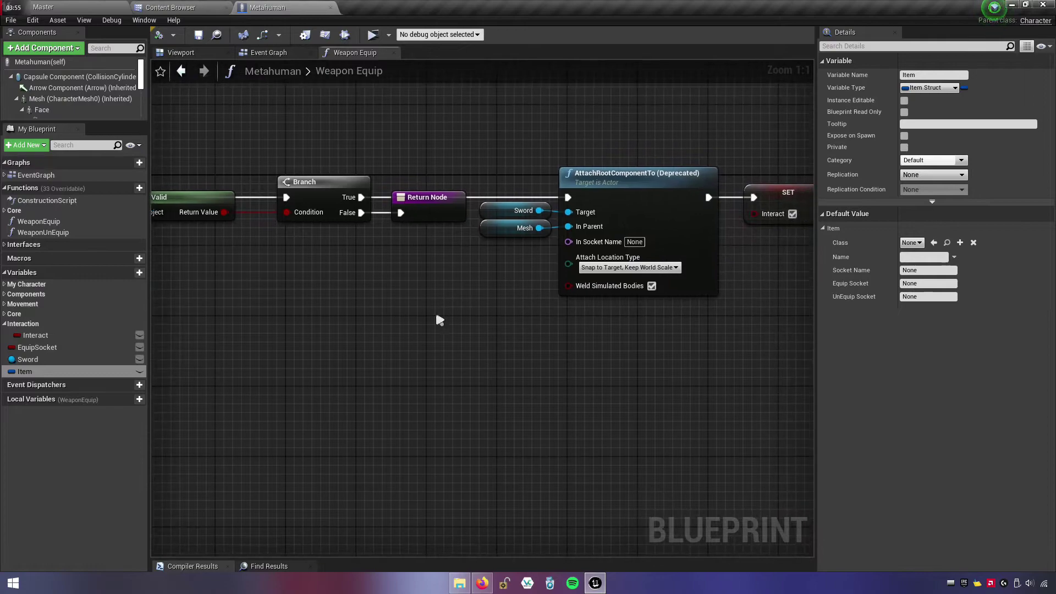
{"action": "left_click_drag", "start_coordinate": [40, 370], "coordinate": [463, 325]}
{"action": "left_click_drag", "start_coordinate": [481, 272], "coordinate": [462, 272]}
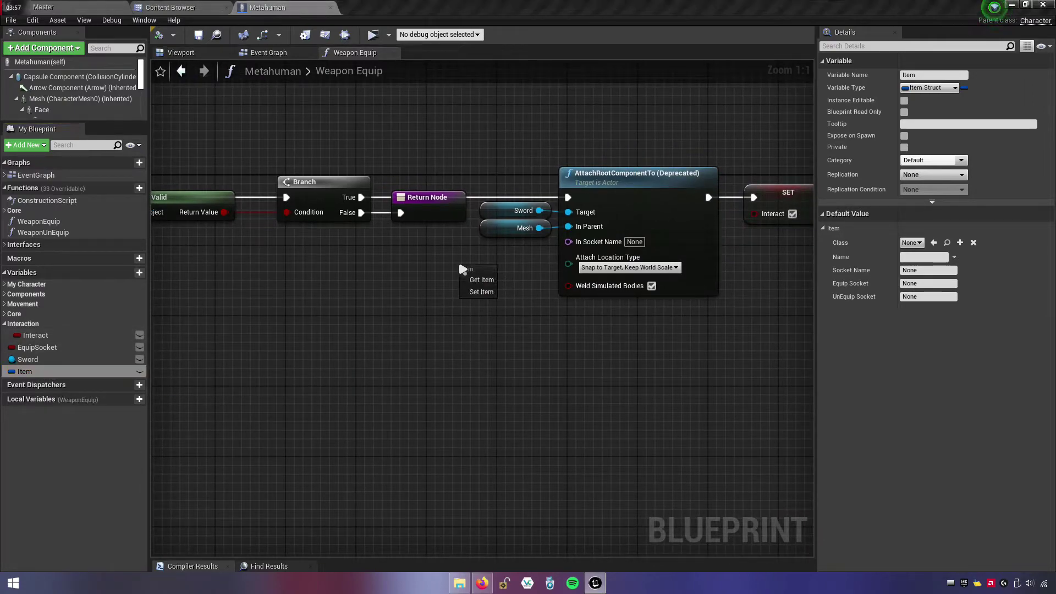
{"action": "left_click", "coordinate": [478, 279]}
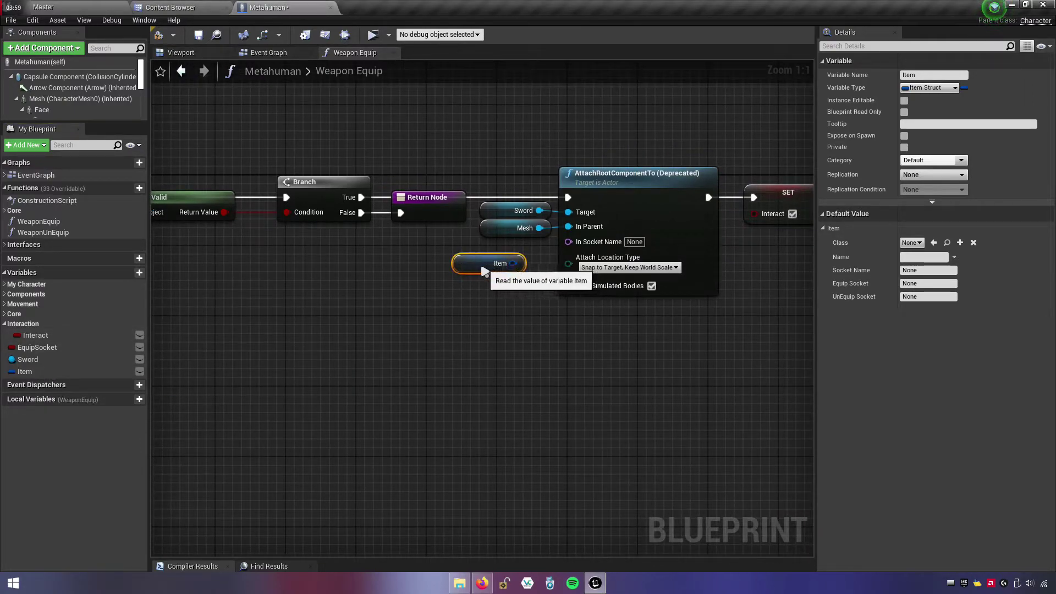
{"action": "mouse_move", "coordinate": [496, 273]}
{"action": "left_mouse_down"}
{"action": "mouse_move", "coordinate": [401, 264]}
{"action": "mouse_move", "coordinate": [465, 268]}
{"action": "left_mouse_up"}
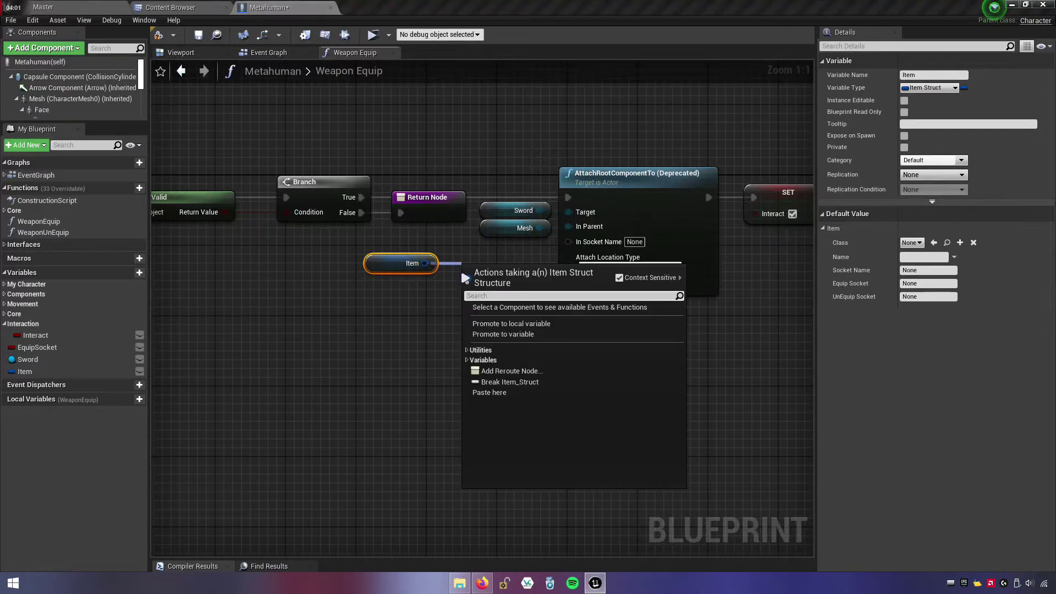
{"action": "left_click", "coordinate": [504, 382]}
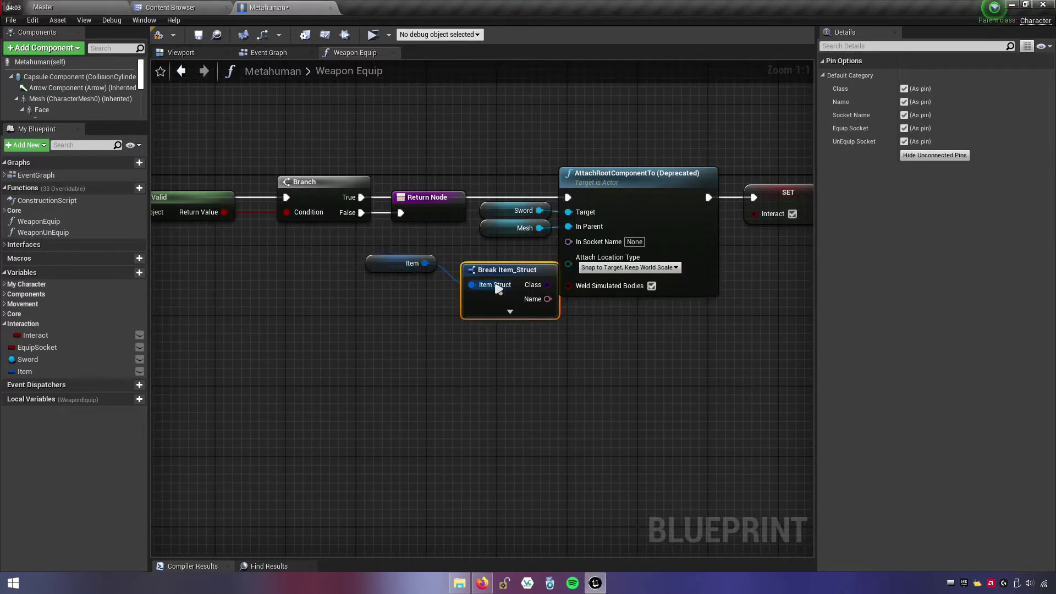
{"action": "mouse_move", "coordinate": [498, 287]}
{"action": "left_mouse_down"}
{"action": "mouse_move", "coordinate": [489, 269]}
{"action": "mouse_move", "coordinate": [434, 278]}
{"action": "left_mouse_up"}
{"action": "left_click", "coordinate": [458, 304]}
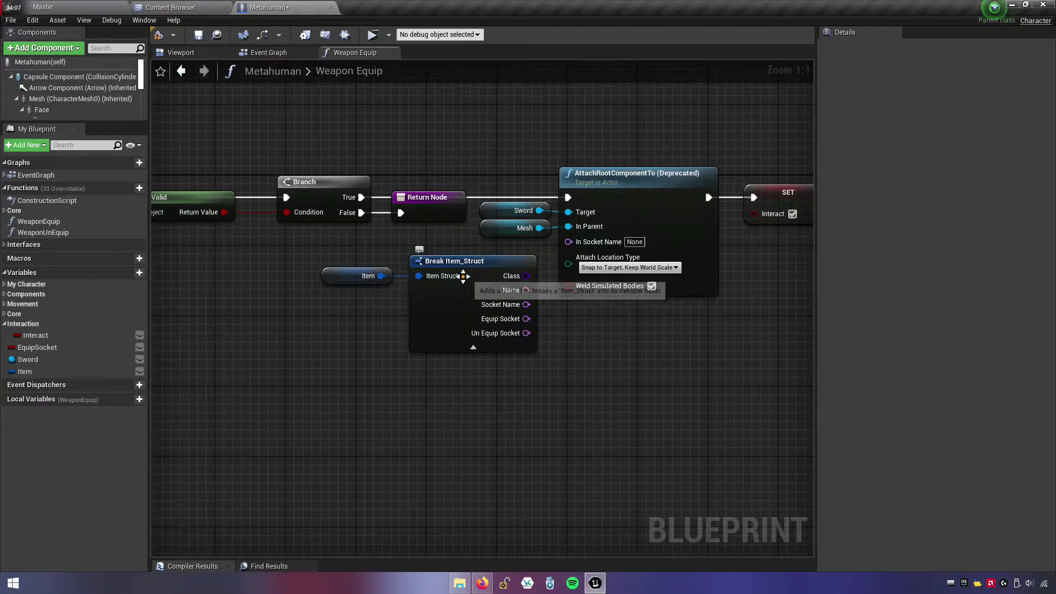
{"action": "left_click", "coordinate": [484, 297]}
{"action": "mouse_move", "coordinate": [526, 318]}
{"action": "left_mouse_down"}
{"action": "mouse_move", "coordinate": [560, 326]}
{"action": "mouse_move", "coordinate": [568, 241]}
{"action": "left_mouse_up"}
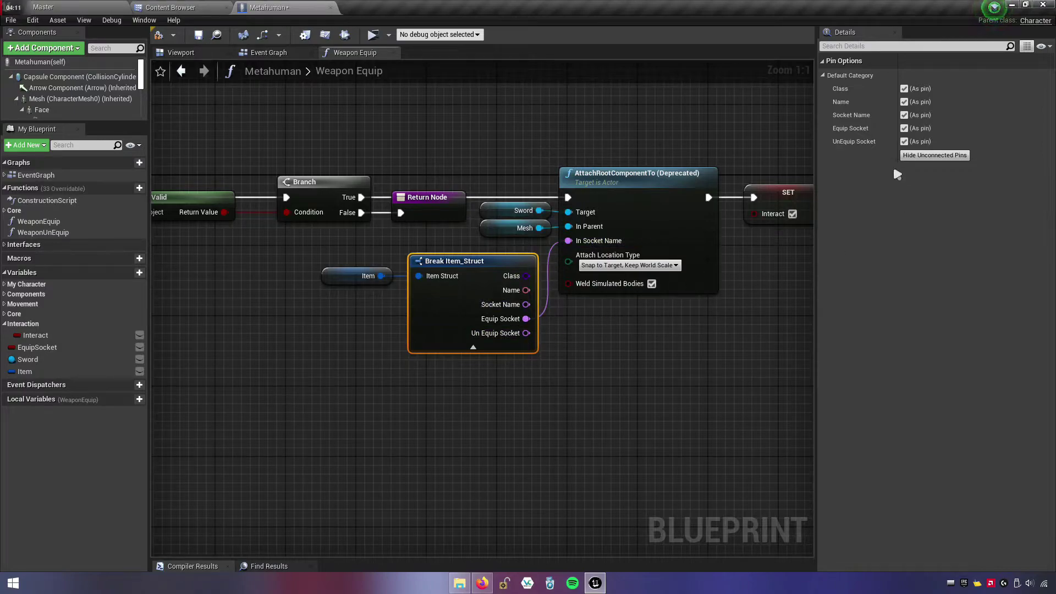
- Hide the unused Break Item_Struct pins, including Class
{"action": "left_click", "coordinate": [903, 142]}
{"action": "left_click", "coordinate": [904, 115]}
{"action": "left_click", "coordinate": [903, 102]}
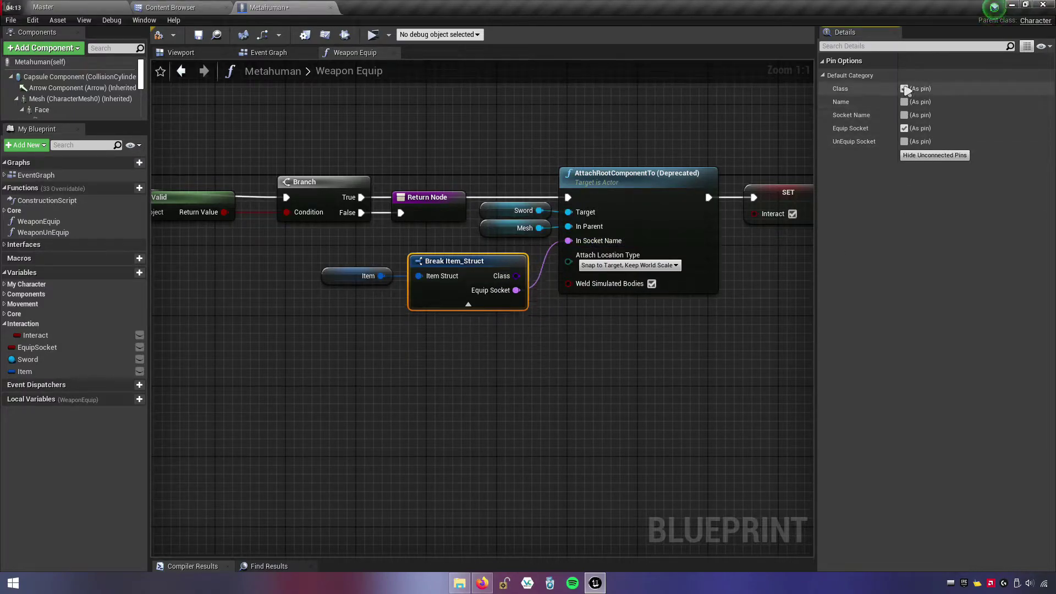
{"action": "left_click", "coordinate": [903, 88]}
{"action": "left_click", "coordinate": [357, 276], "text": "shift"}
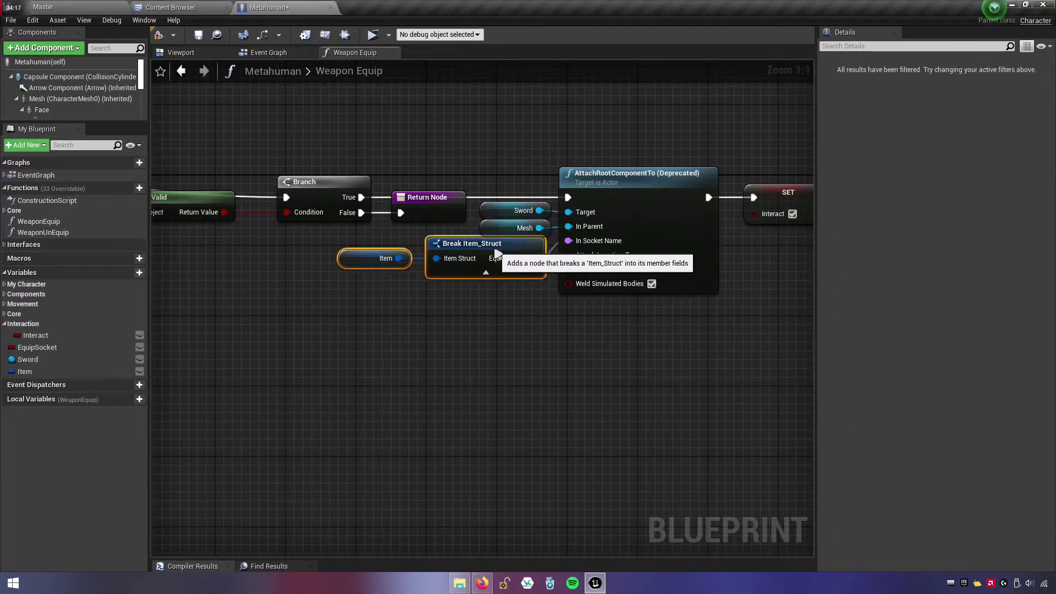
{"action": "left_click", "coordinate": [519, 302]}
- Widen the graph view and save the Metahuman blueprint
{"action": "mouse_move", "coordinate": [617, 313]}
{"action": "right_mouse_down"}
{"action": "mouse_move", "coordinate": [453, 310]}
{"action": "mouse_move", "coordinate": [559, 346]}
{"action": "right_mouse_up"}
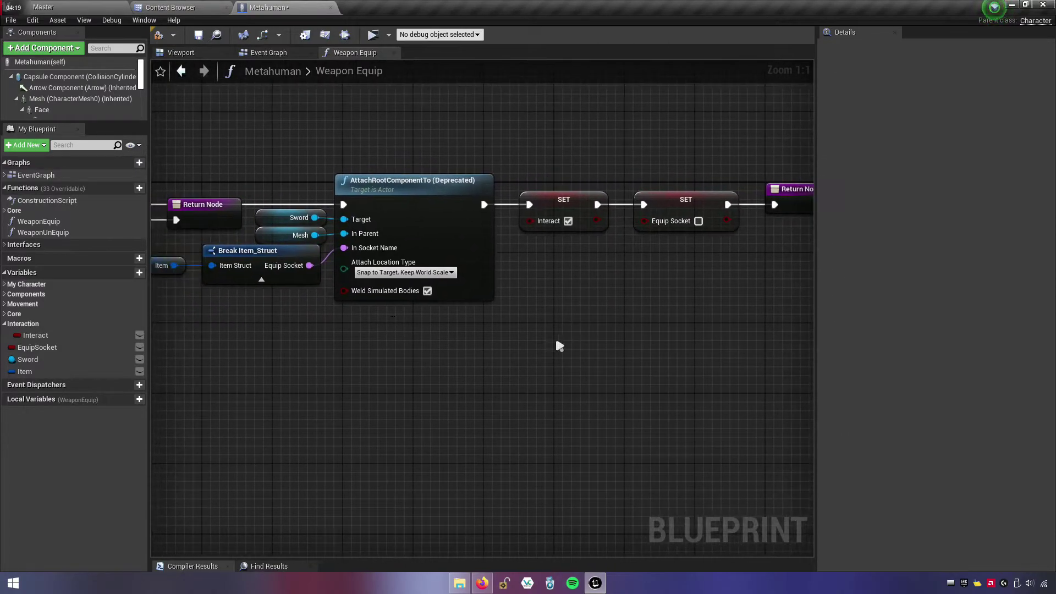
{"action": "left_click_drag", "start_coordinate": [815, 338], "coordinate": [1042, 339]}
{"action": "scroll", "coordinate": [635, 380], "scroll_direction": "down", "scroll_amount": 2}
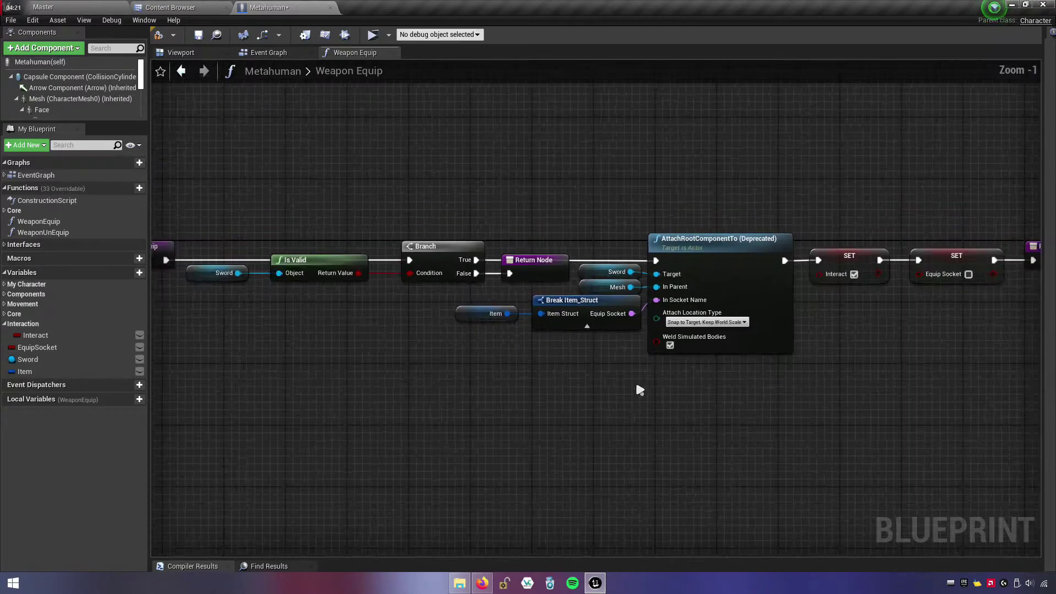
{"action": "scroll", "coordinate": [652, 365], "scroll_direction": "down", "scroll_amount": 1}
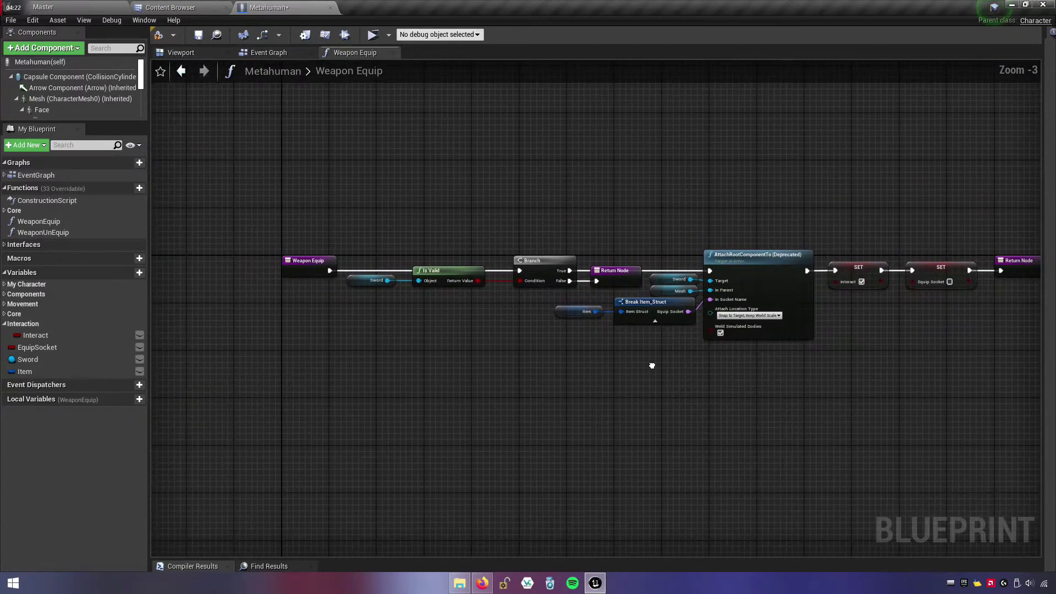
{"action": "left_click", "coordinate": [199, 35]}
- Copy the whole Weapon Equip node chain and open the WeaponUnEquip function graph
{"action": "right_click_drag", "start_coordinate": [657, 266], "coordinate": [585, 248]}
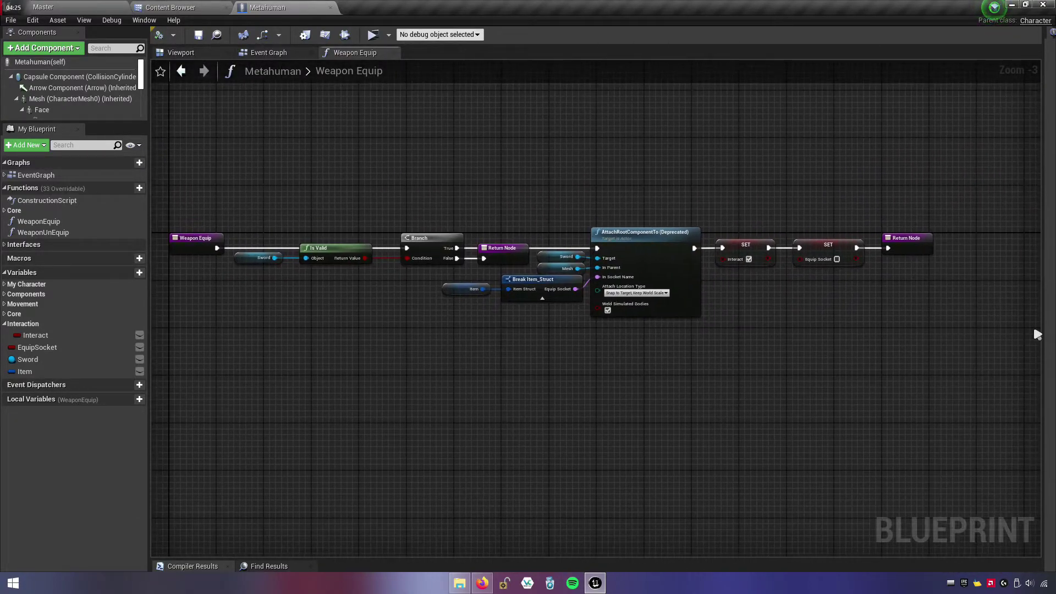
{"action": "left_click_drag", "start_coordinate": [861, 332], "coordinate": [259, 172]}
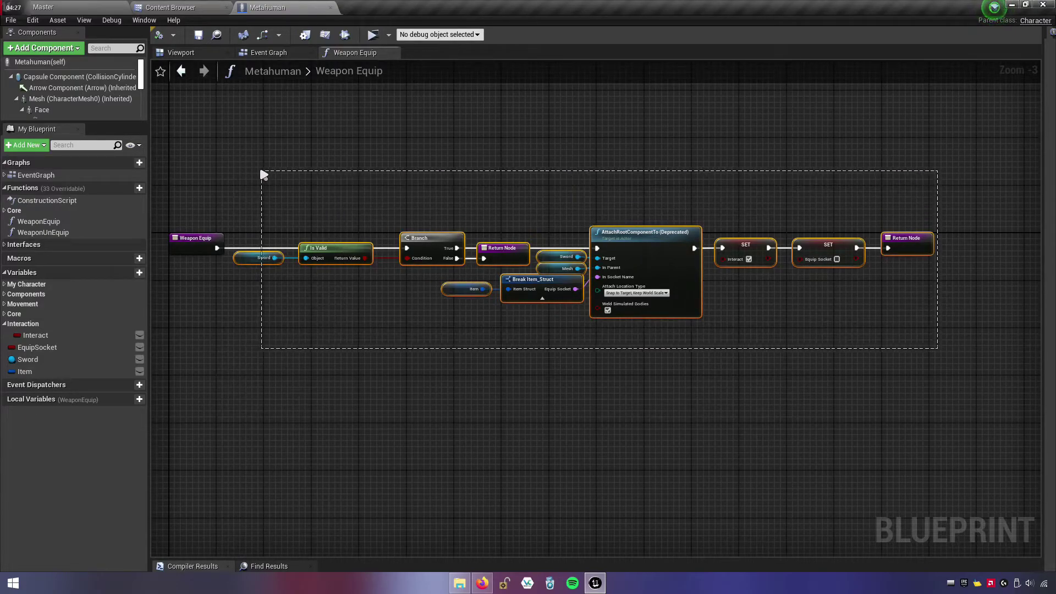
{"action": "scroll", "coordinate": [336, 294], "scroll_direction": "up", "scroll_amount": 3}
{"action": "right_click", "coordinate": [470, 215]}
{"action": "left_click", "coordinate": [413, 285]}
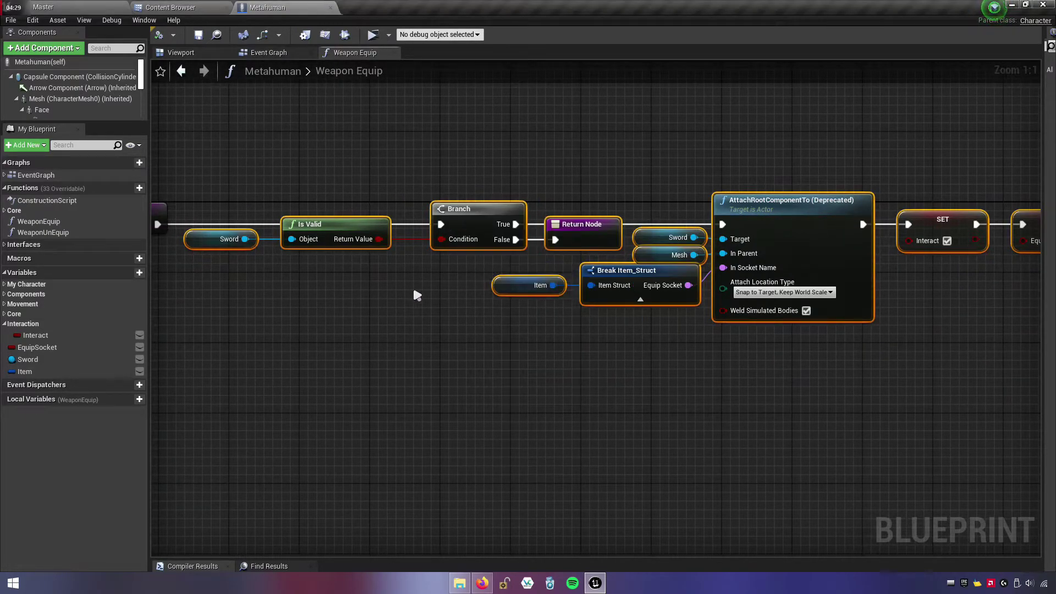
{"action": "left_click", "coordinate": [394, 53]}
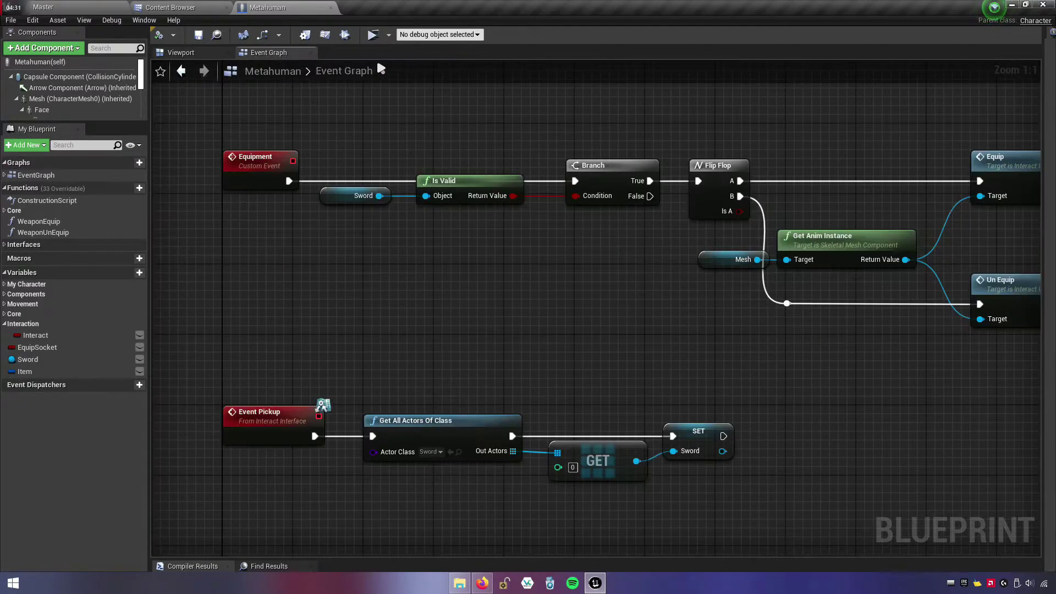
{"action": "double_click", "coordinate": [43, 232]}
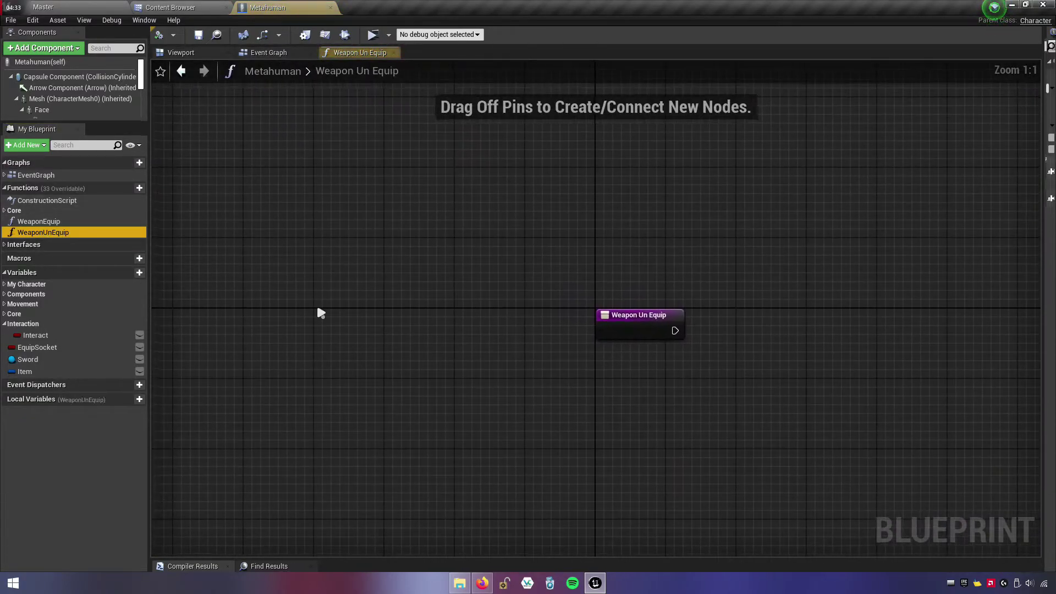
- Paste the copied node chain after Weapon Un Equip and wire it into the Branch node
{"action": "key", "text": "ctrl+v"}
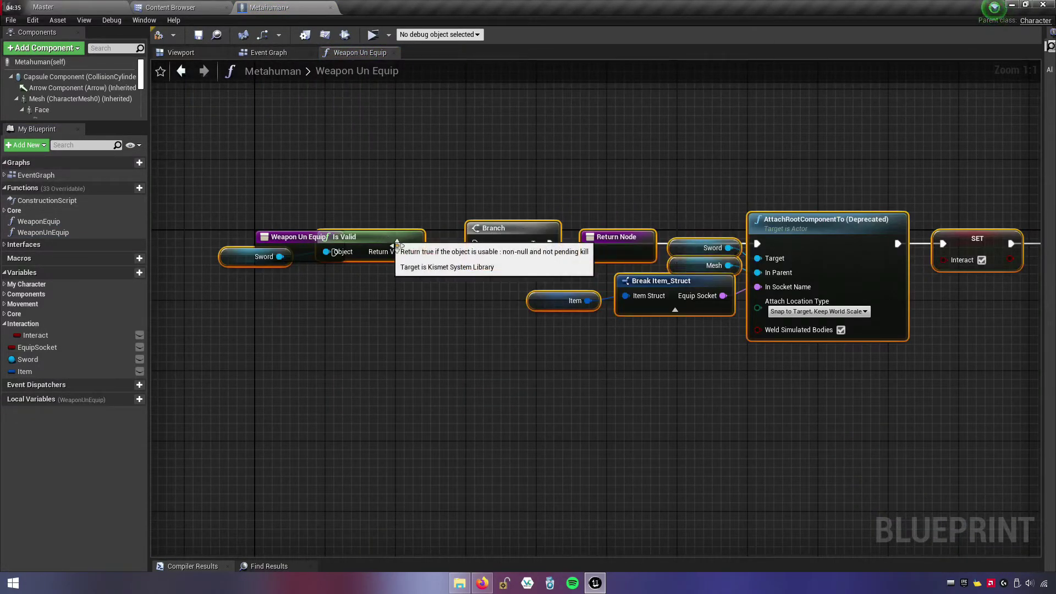
{"action": "mouse_move", "coordinate": [352, 243]}
{"action": "left_mouse_down"}
{"action": "mouse_move", "coordinate": [504, 243]}
{"action": "mouse_move", "coordinate": [495, 252]}
{"action": "left_mouse_up"}
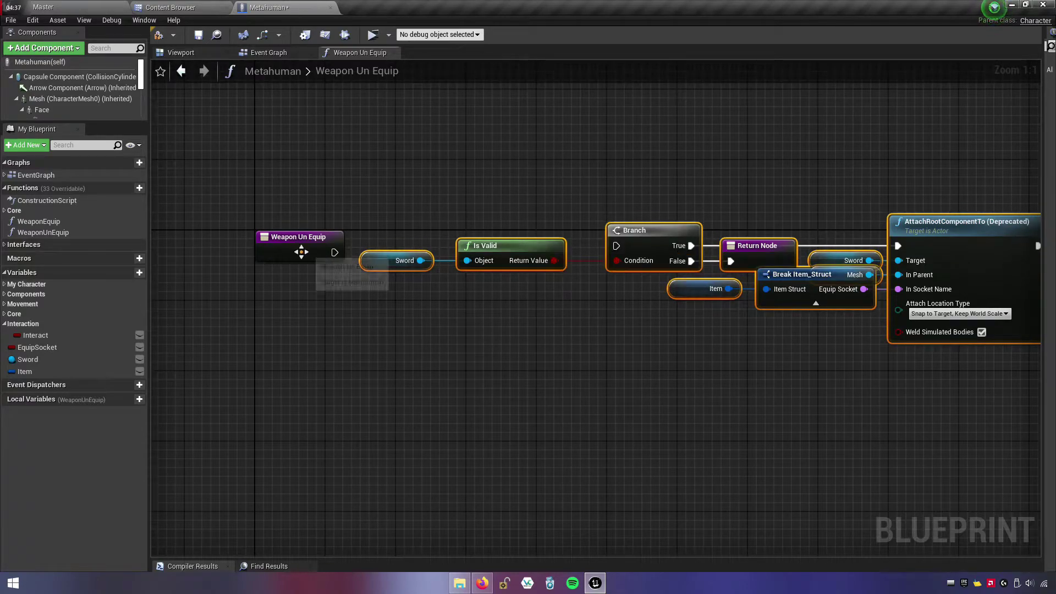
{"action": "left_click_drag", "start_coordinate": [335, 252], "coordinate": [617, 246]}
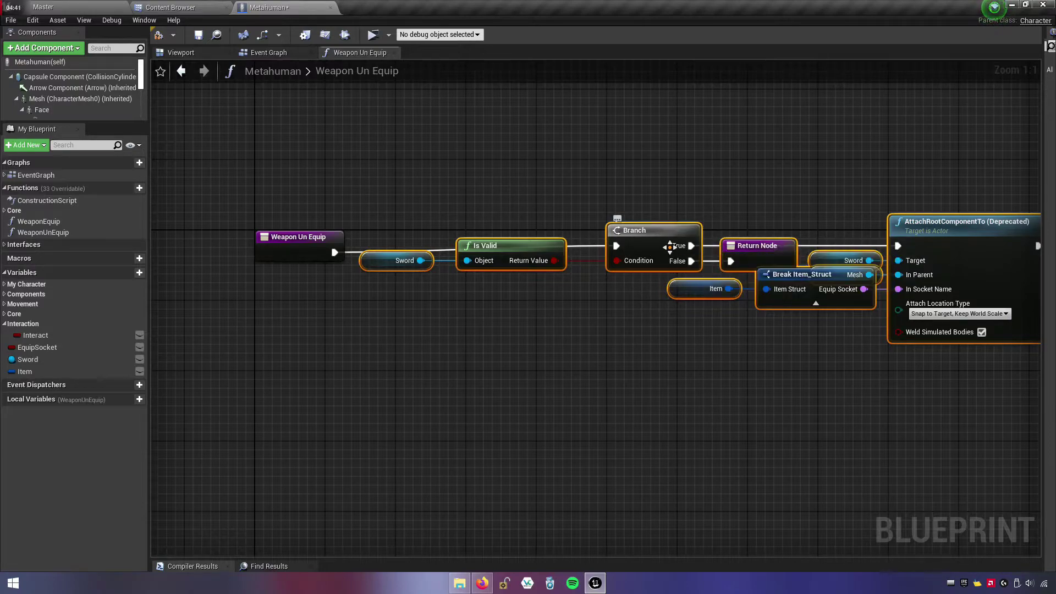
{"action": "left_click_drag", "start_coordinate": [654, 244], "coordinate": [647, 249]}
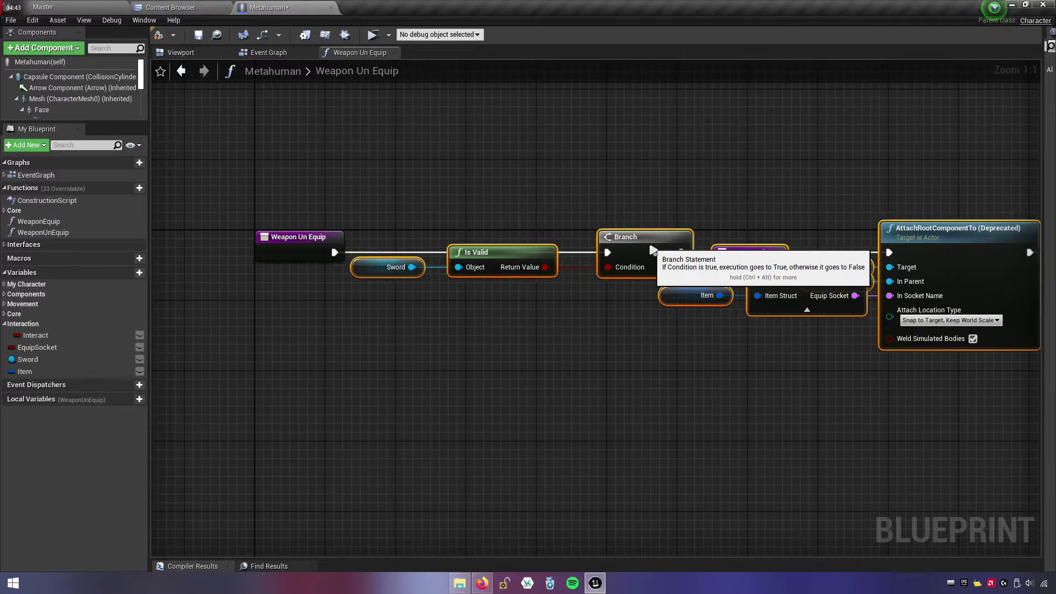
{"action": "right_click_drag", "start_coordinate": [708, 397], "coordinate": [460, 369]}
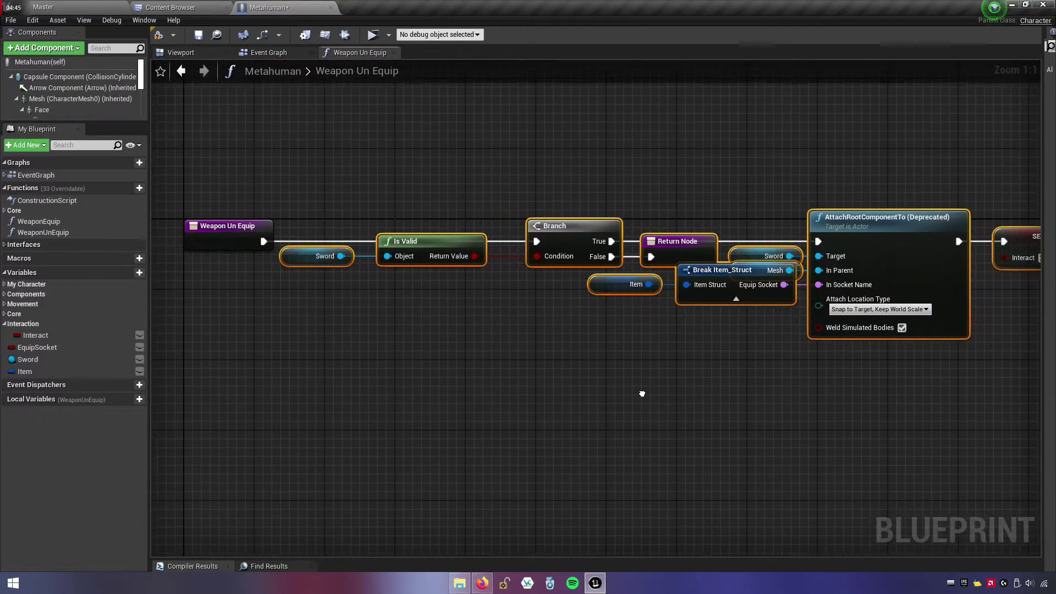
{"action": "mouse_move", "coordinate": [545, 295]}
{"action": "left_mouse_down"}
{"action": "mouse_move", "coordinate": [473, 259]}
{"action": "mouse_move", "coordinate": [519, 273]}
{"action": "left_mouse_up"}
{"action": "left_click", "coordinate": [561, 297]}
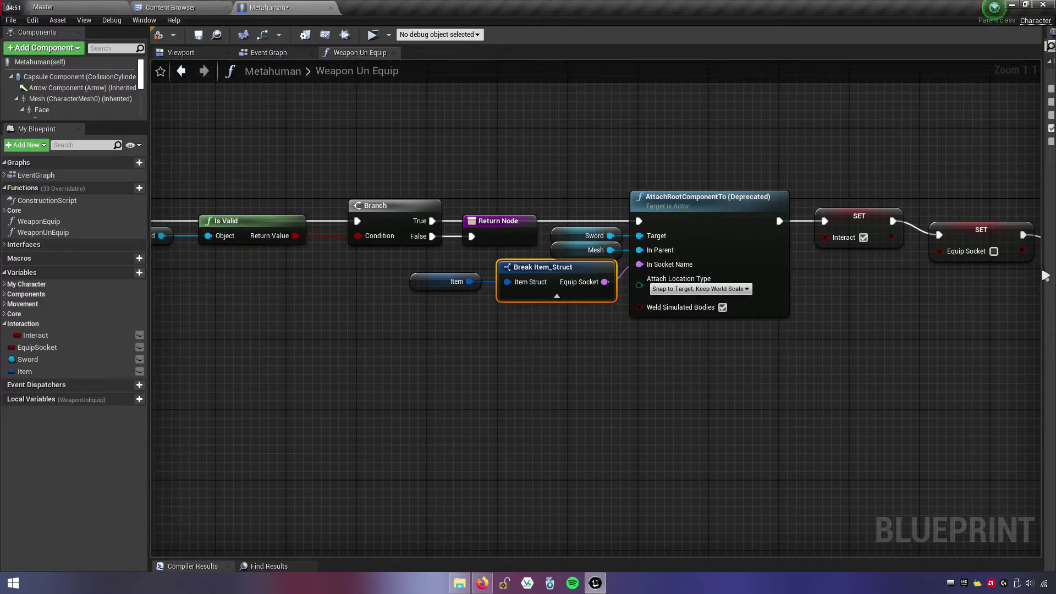
- Make the Break Item_Struct node expose the UnEquip Socket pin instead of Equip Socket, and wire it
{"action": "left_click_drag", "start_coordinate": [1041, 268], "coordinate": [752, 276]}
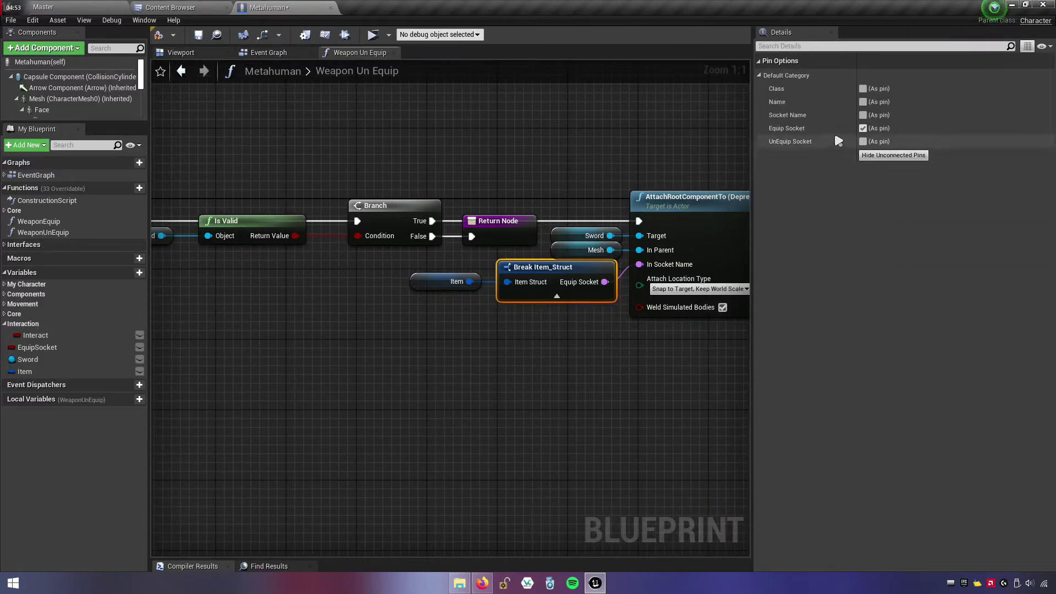
{"action": "left_click", "coordinate": [863, 128]}
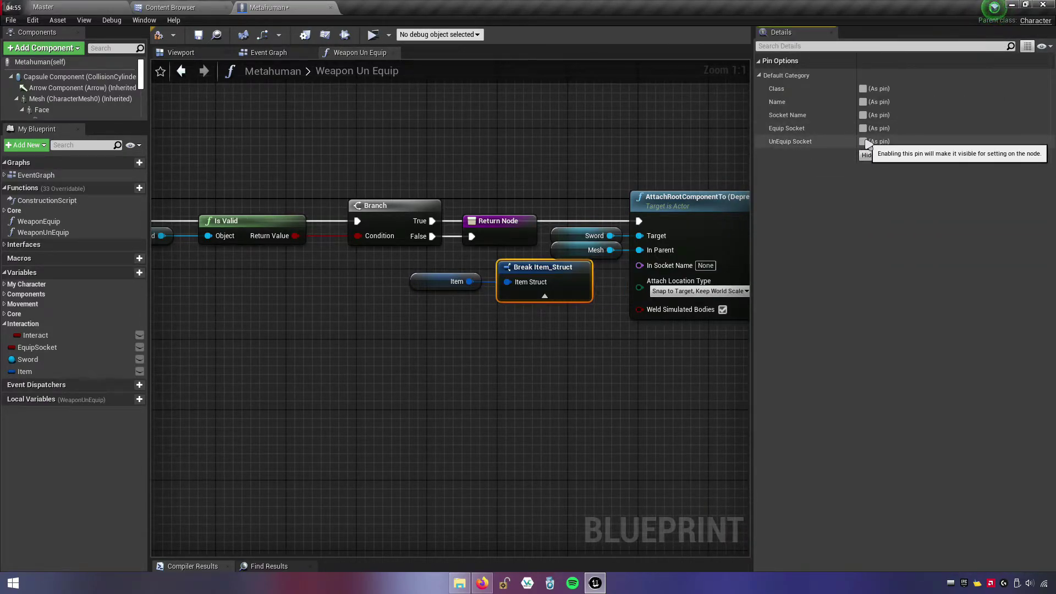
{"action": "left_click", "coordinate": [863, 142]}
{"action": "left_click_drag", "start_coordinate": [753, 216], "coordinate": [959, 220]}
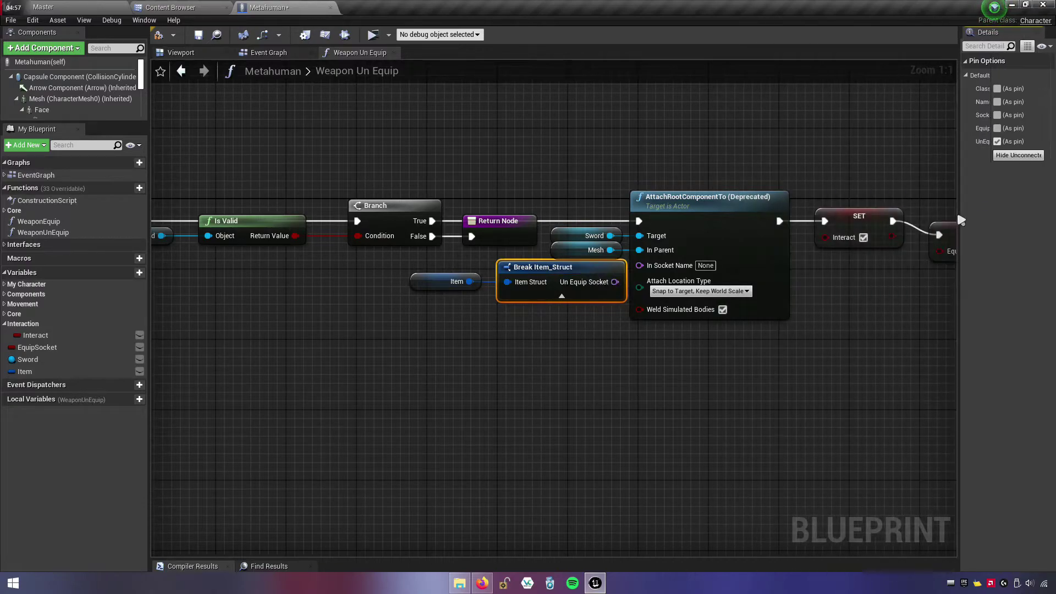
{"action": "mouse_move", "coordinate": [615, 282]}
{"action": "left_mouse_down"}
{"action": "mouse_move", "coordinate": [649, 277]}
{"action": "mouse_move", "coordinate": [640, 265]}
{"action": "left_mouse_up"}
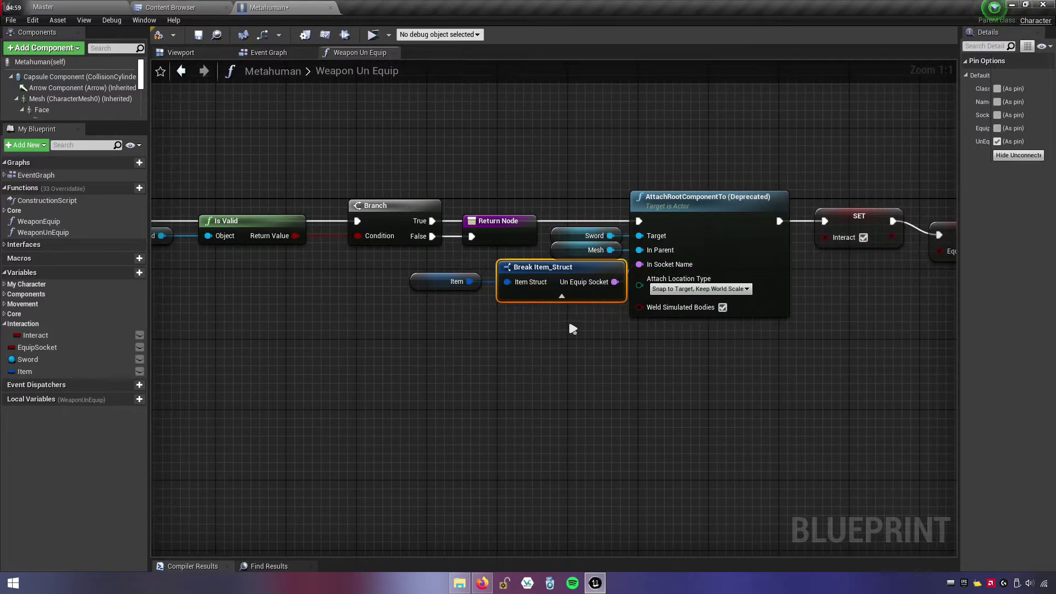
{"action": "right_click_drag", "start_coordinate": [570, 325], "coordinate": [298, 343]}
{"action": "left_click", "coordinate": [478, 319]}
- Line up the Equip Socket SET and Return Node, then save the blueprint
{"action": "left_click_drag", "start_coordinate": [752, 281], "coordinate": [790, 237]}
{"action": "left_click_drag", "start_coordinate": [700, 245], "coordinate": [700, 231]}
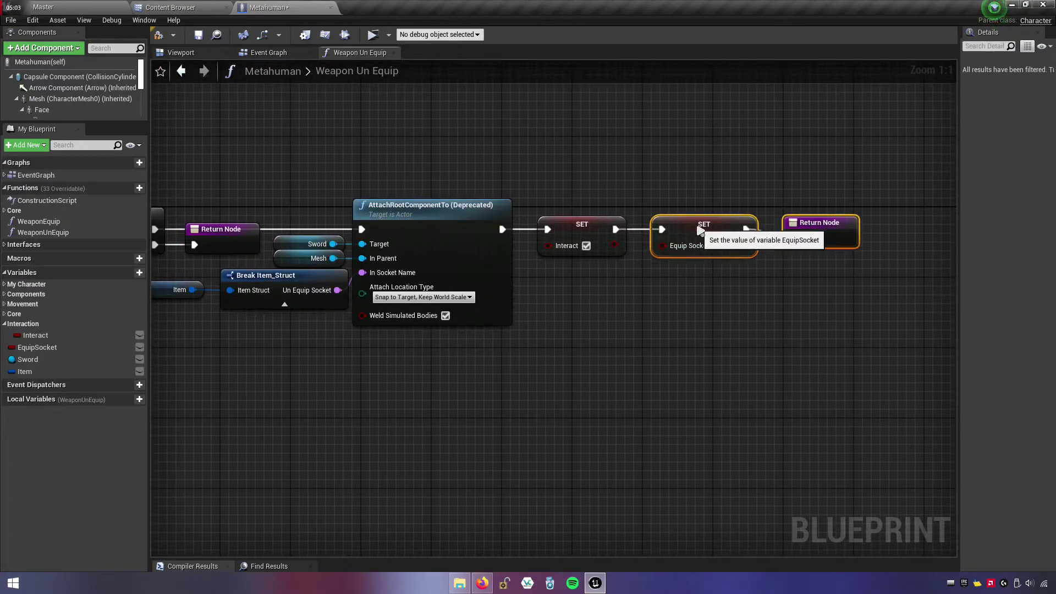
{"action": "left_click", "coordinate": [664, 283]}
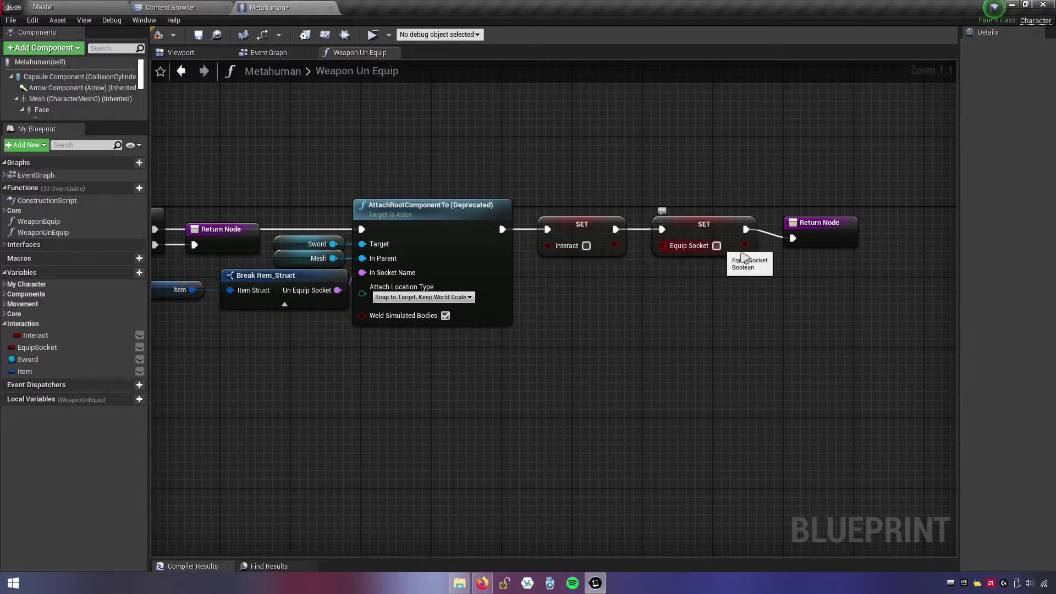
{"action": "left_click_drag", "start_coordinate": [816, 236], "coordinate": [816, 227]}
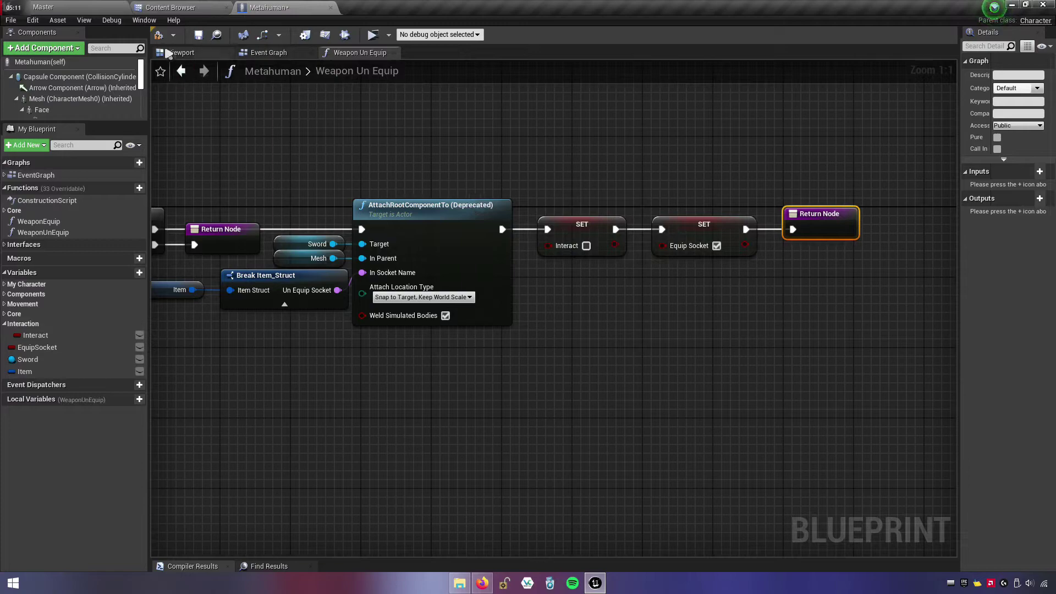
{"action": "left_click", "coordinate": [200, 36]}
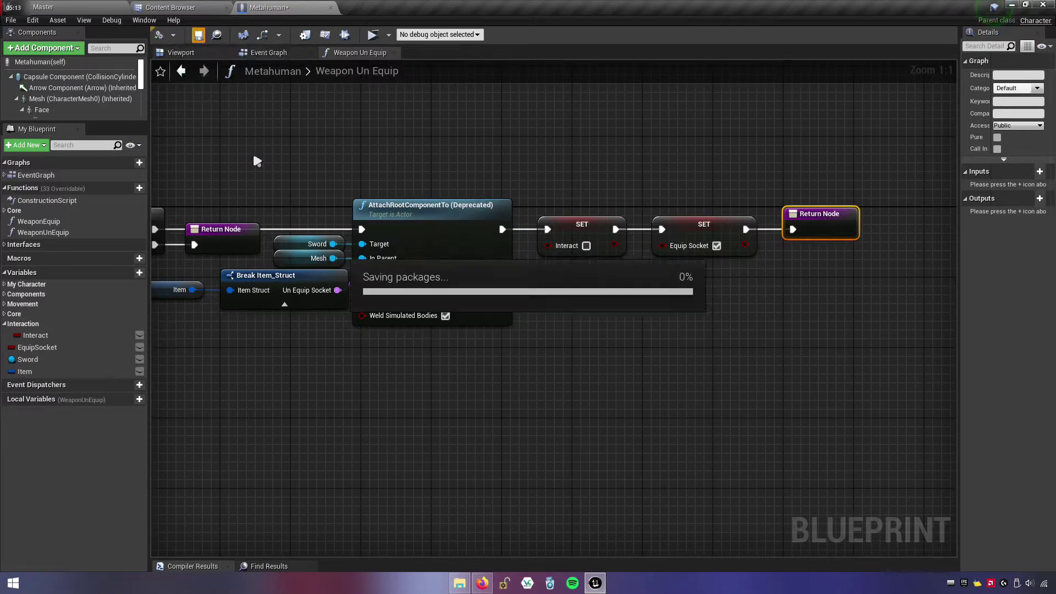
{"action": "mouse_move", "coordinate": [247, 157]}
{"action": "right_mouse_down"}
{"action": "mouse_move", "coordinate": [672, 189]}
{"action": "mouse_move", "coordinate": [754, 176]}
{"action": "right_mouse_up"}
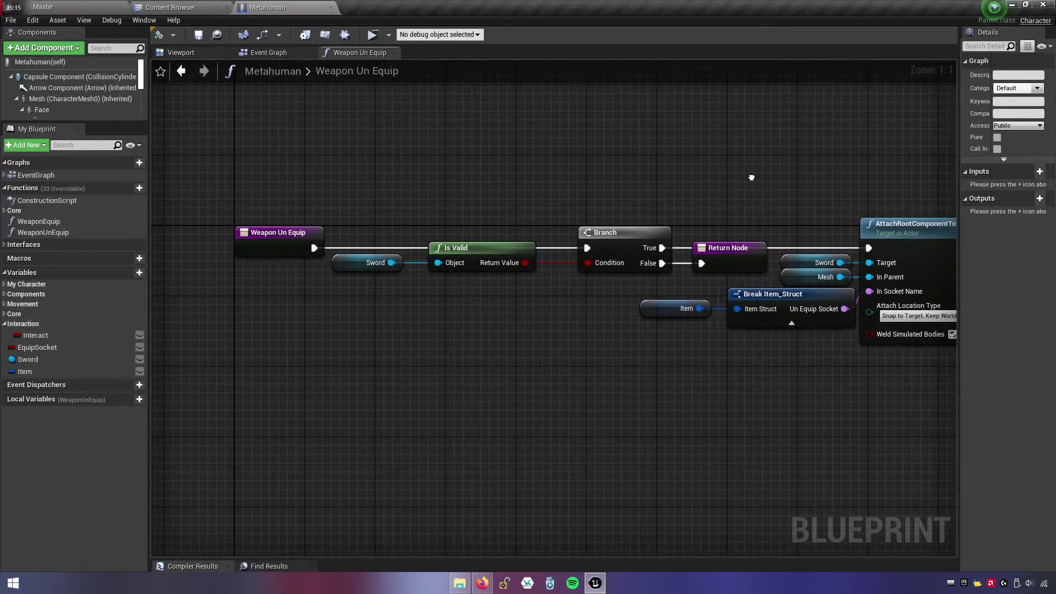
{"action": "scroll", "coordinate": [608, 177], "scroll_direction": "down", "scroll_amount": 1}
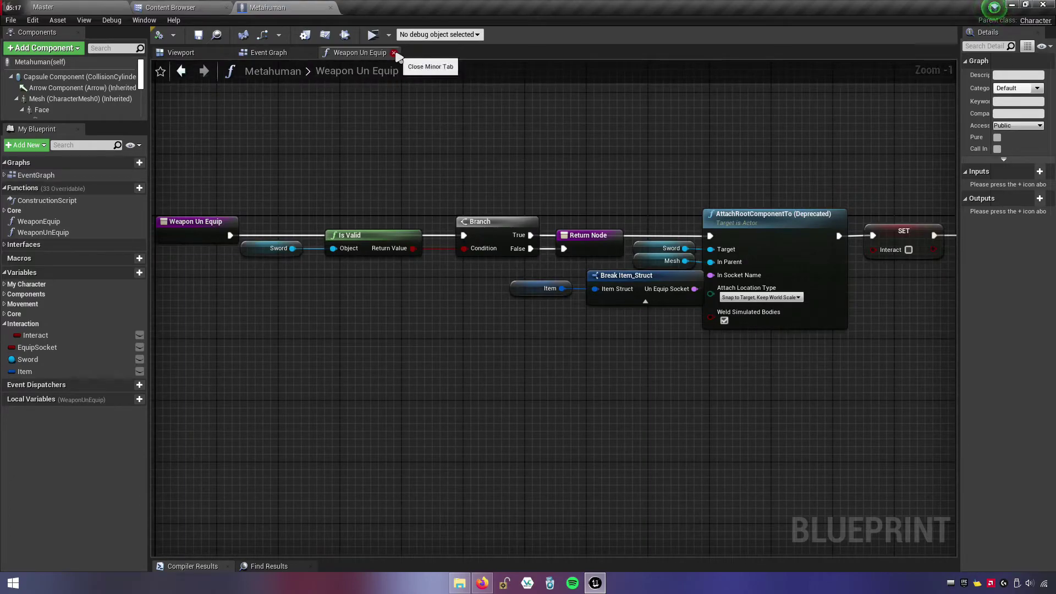
{"action": "left_click_drag", "start_coordinate": [957, 320], "coordinate": [1045, 320]}
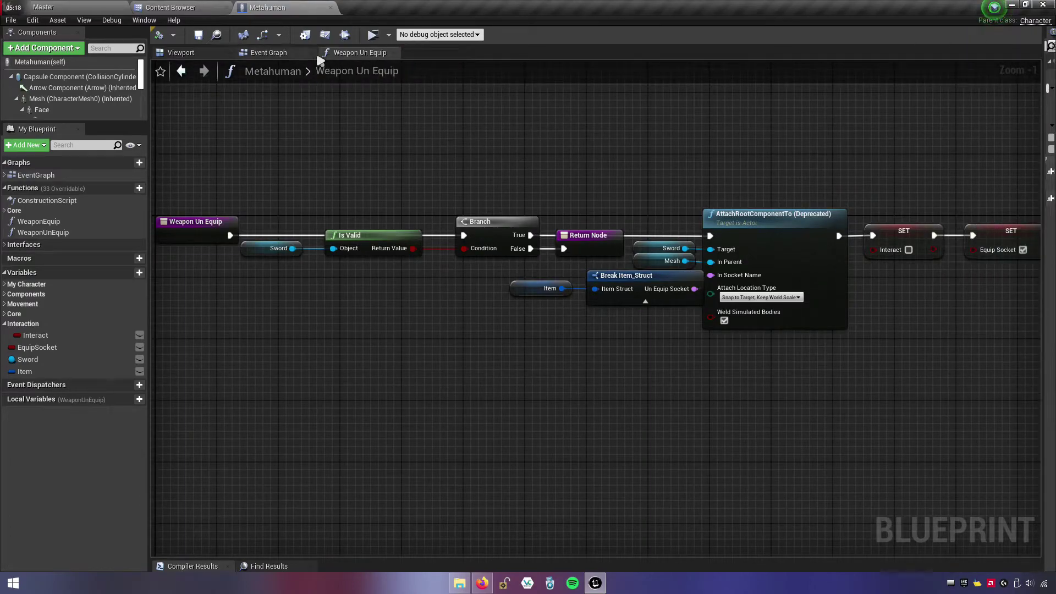
- Add a custom event node to the Metahuman Event Graph and paste a copy below it
{"action": "left_click", "coordinate": [395, 53]}
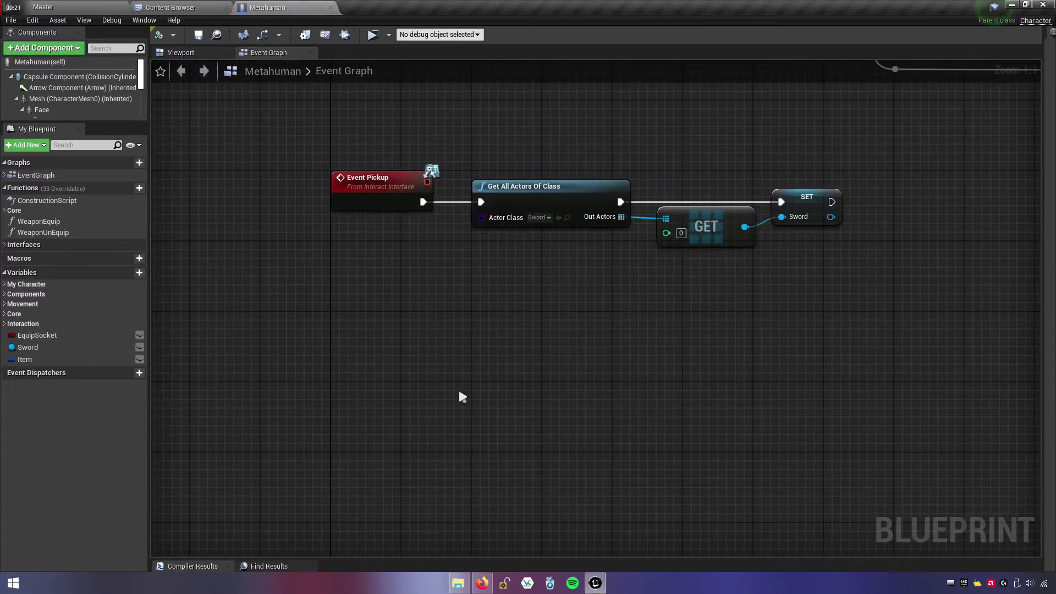
{"action": "right_click_drag", "start_coordinate": [462, 397], "coordinate": [379, 359]}
{"action": "right_click", "coordinate": [348, 348]}
{"action": "type", "text": "add custo"}
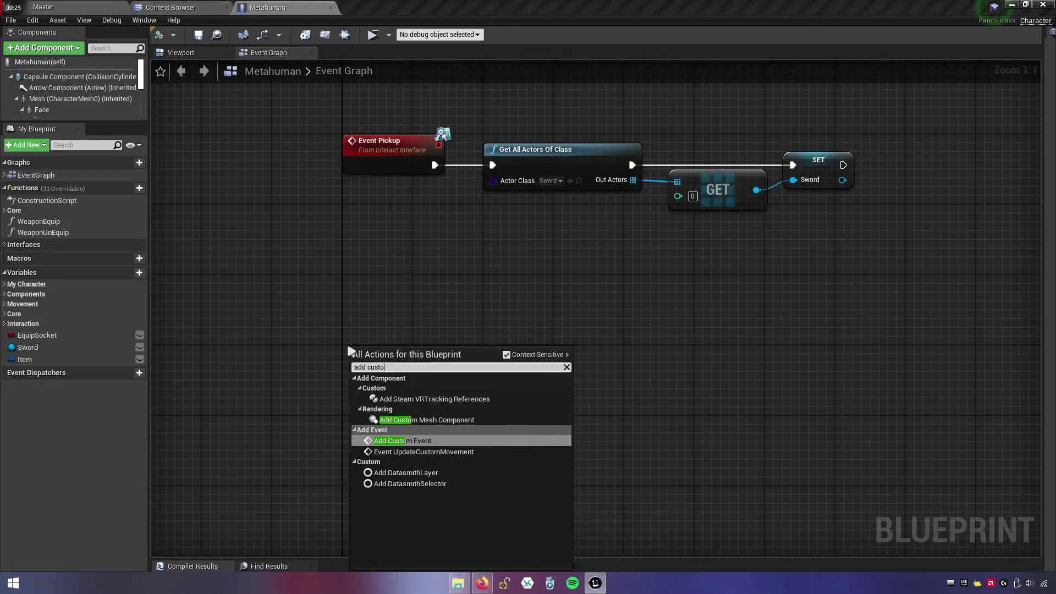
{"action": "type", "text": "me event"}
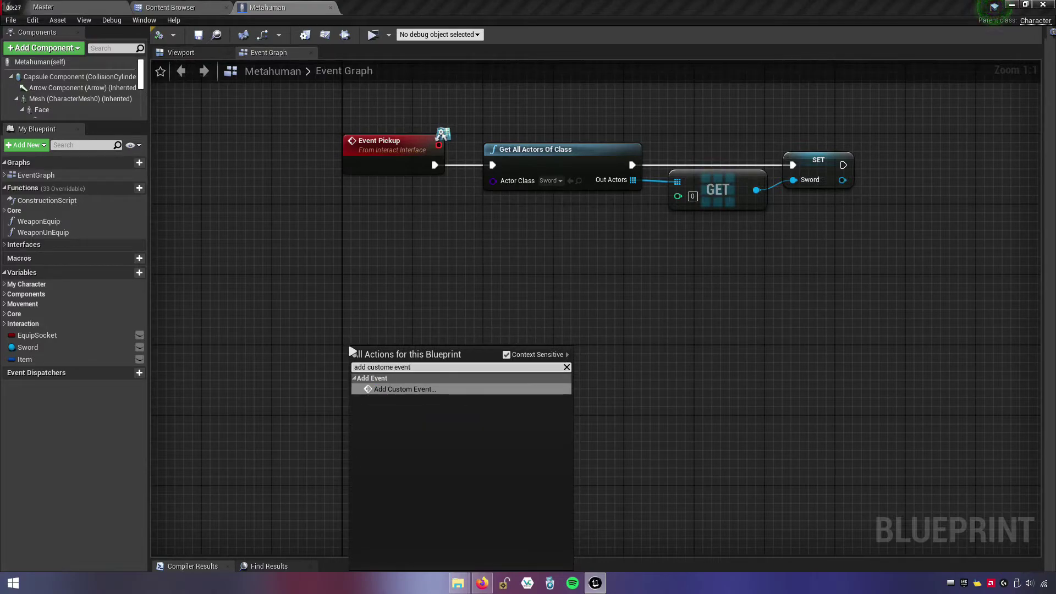
{"action": "left_click", "coordinate": [410, 390]}
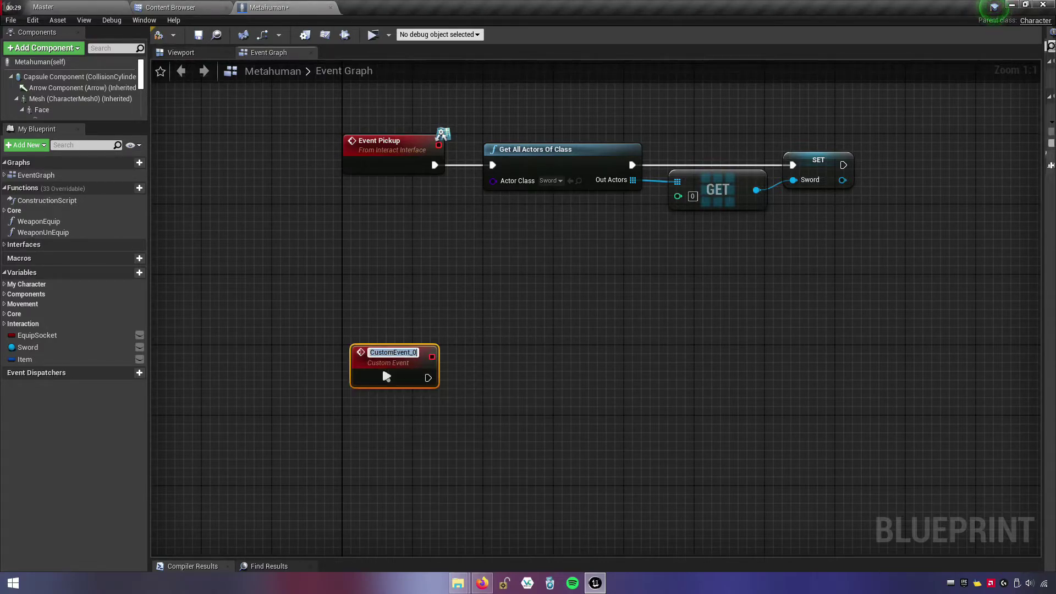
{"action": "left_click_drag", "start_coordinate": [387, 376], "coordinate": [376, 368]}
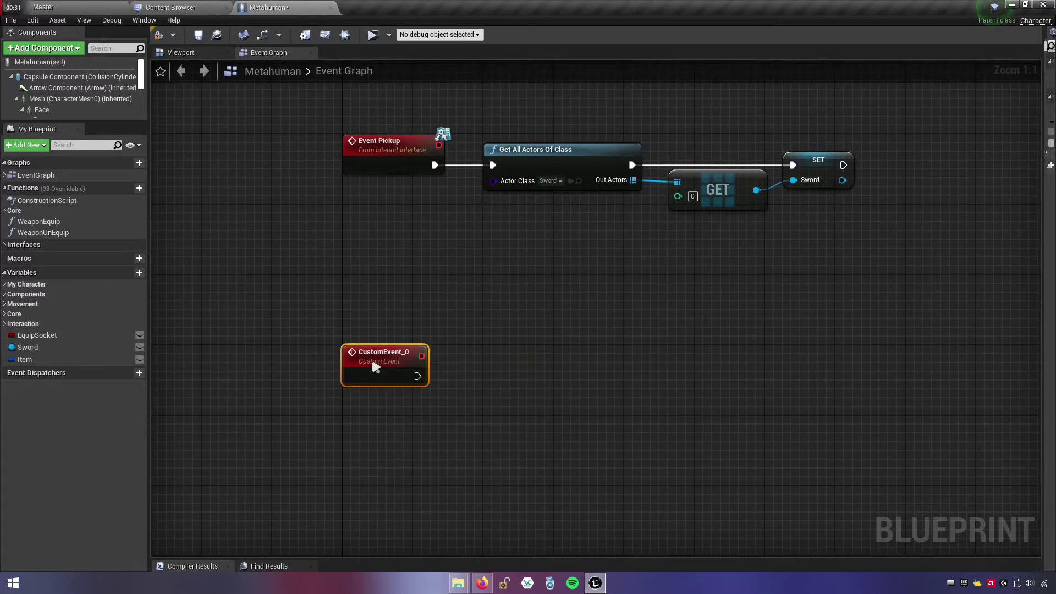
{"action": "right_click", "coordinate": [376, 368]}
{"action": "left_click", "coordinate": [435, 120]}
{"action": "left_click", "coordinate": [419, 415]}
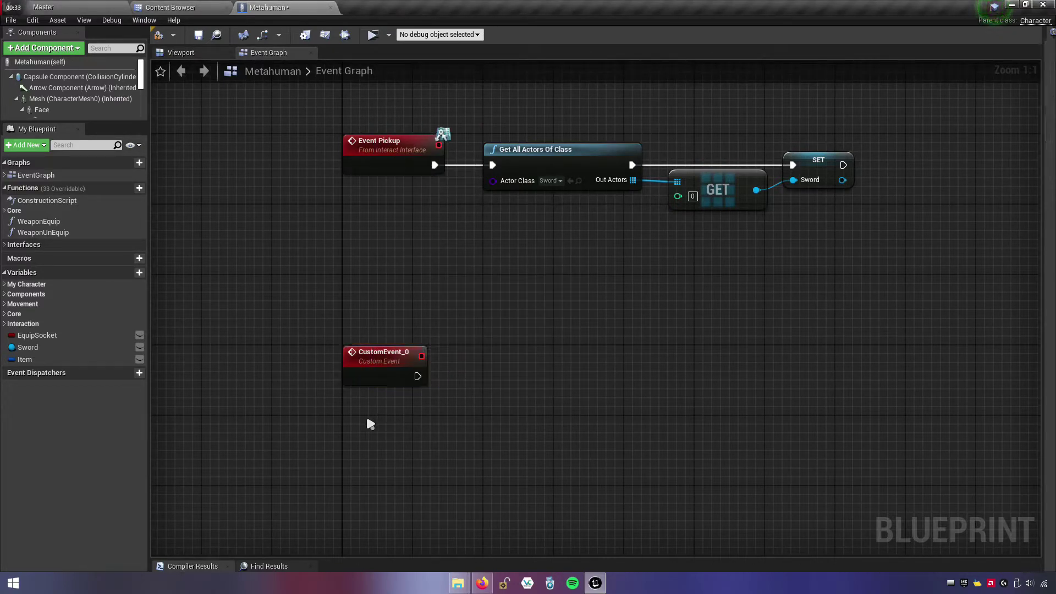
{"action": "key", "text": "ctrl+v"}
{"action": "left_click_drag", "start_coordinate": [405, 443], "coordinate": [381, 443]}
- Rename the two custom events to WeaponEquipment and WeaponUnEquipment
{"action": "left_click", "coordinate": [380, 355]}
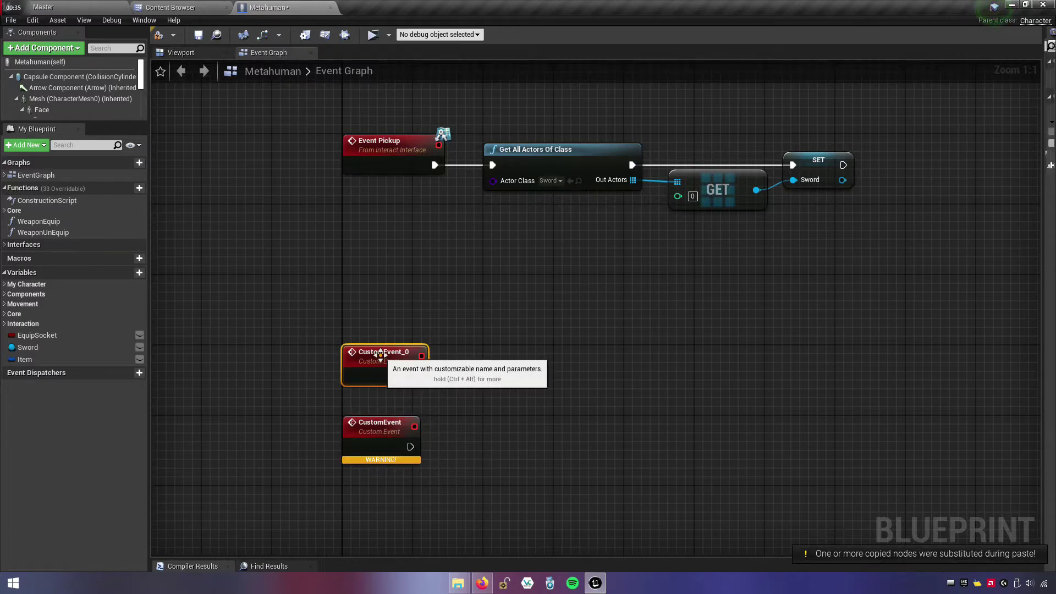
{"action": "double_click", "coordinate": [380, 352]}
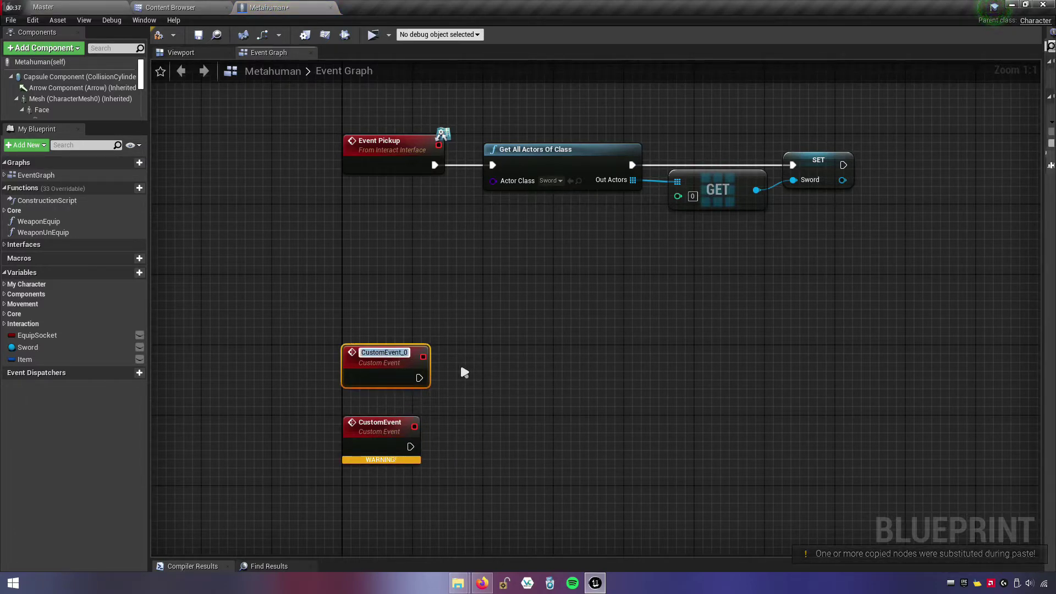
{"action": "type", "text": "Weap"}
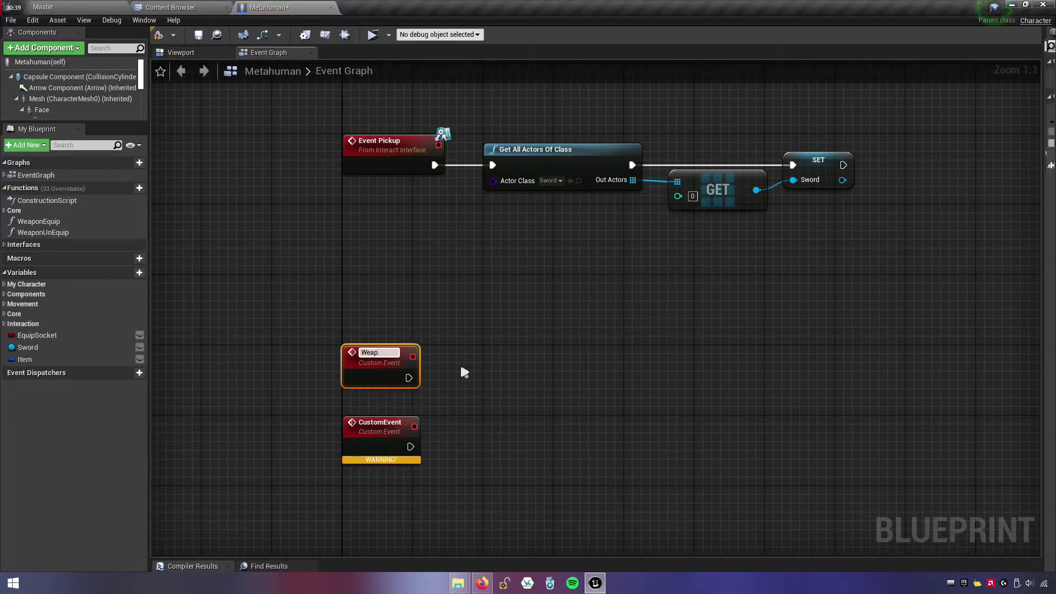
{"action": "type", "text": "onEquipme"}
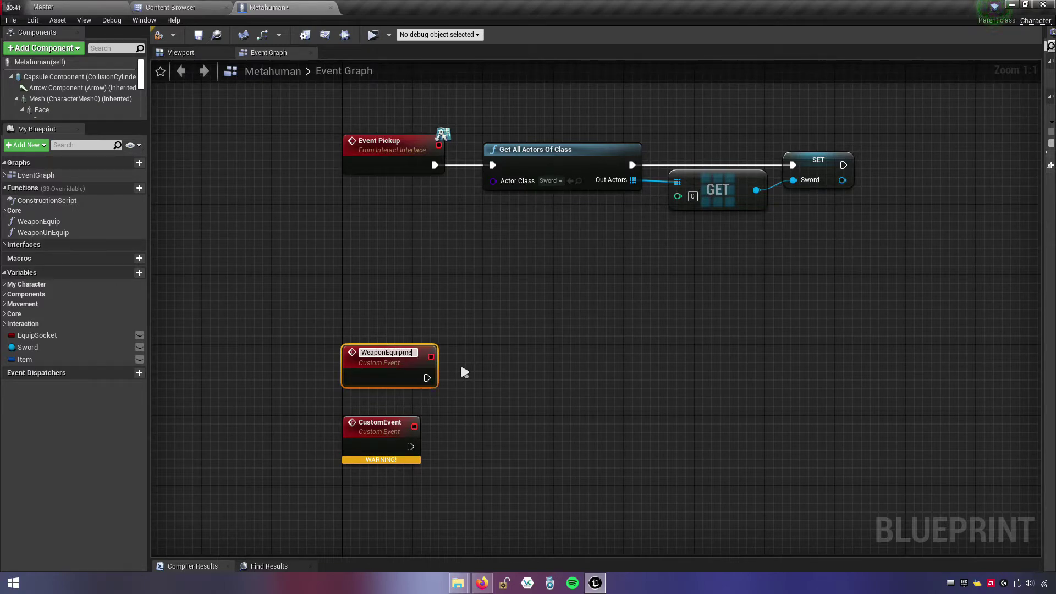
{"action": "type", "text": "nt"}
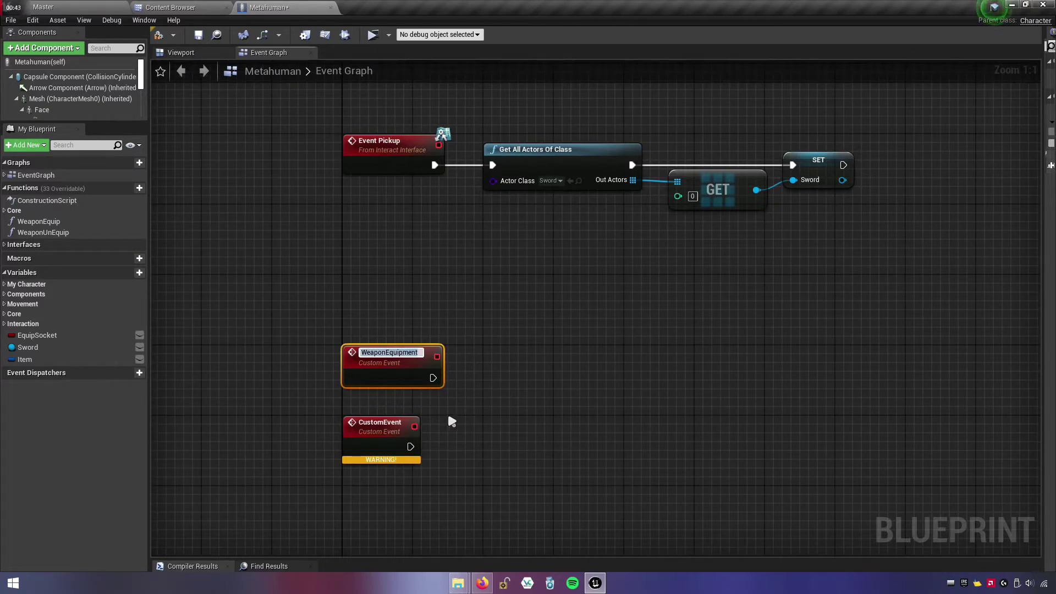
{"action": "double_click", "coordinate": [385, 423]}
{"action": "type", "text": "WeaponEquipment"}
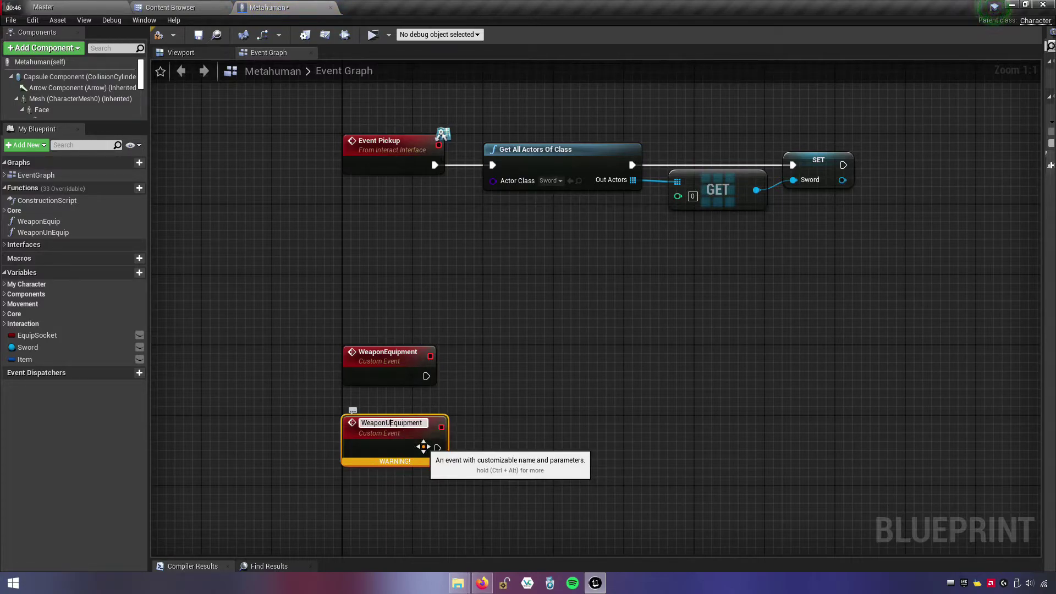
{"action": "type", "text": "n"}
{"action": "key", "text": "Return"}
{"action": "left_click", "coordinate": [557, 409]}
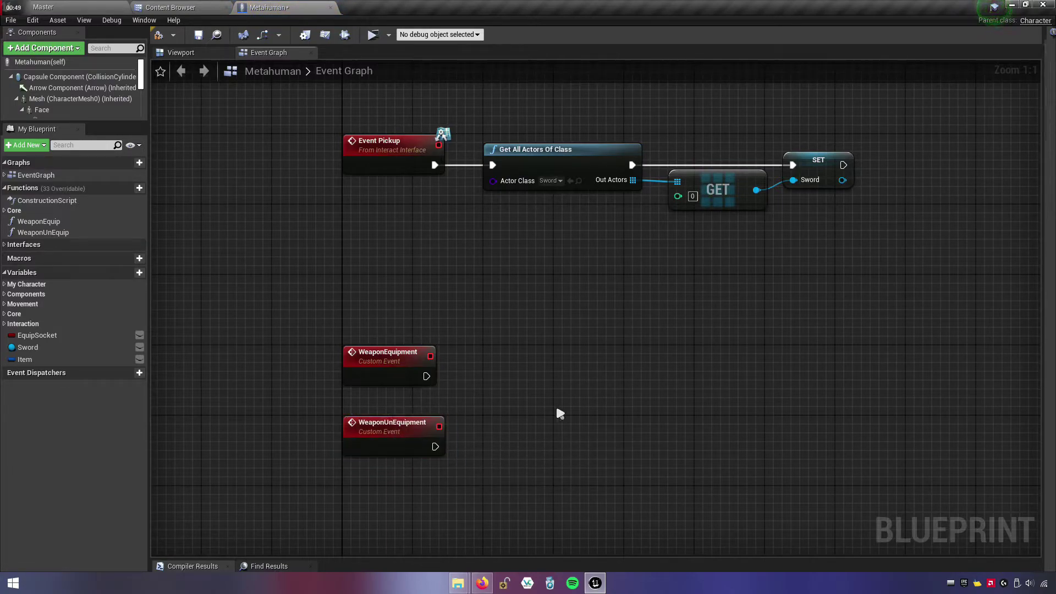
- Wire WeaponEquipment to a Weapon Equip call and WeaponUnEquipment to Weapon Un Equip, then compile
{"action": "left_click_drag", "start_coordinate": [52, 225], "coordinate": [351, 274]}
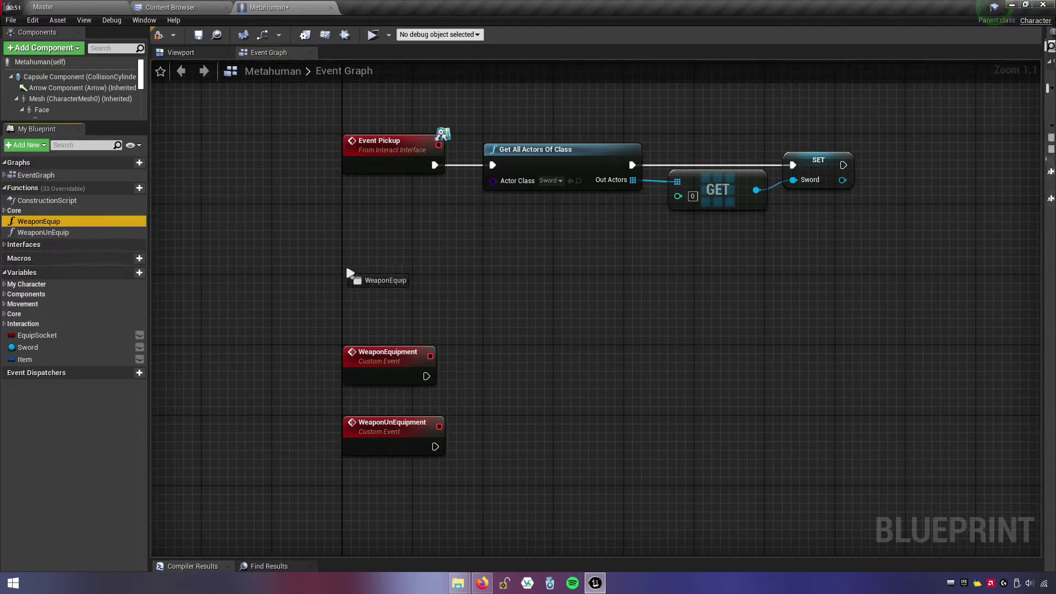
{"action": "left_click_drag", "start_coordinate": [488, 367], "coordinate": [485, 349]}
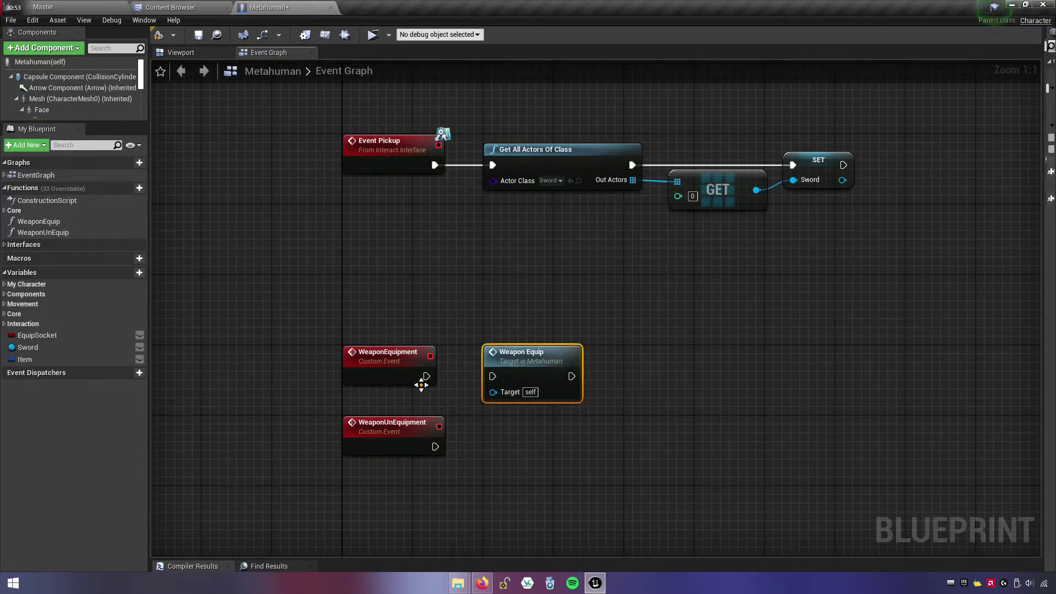
{"action": "left_click_drag", "start_coordinate": [426, 376], "coordinate": [434, 383]}
{"action": "left_click_drag", "start_coordinate": [504, 383], "coordinate": [493, 377]}
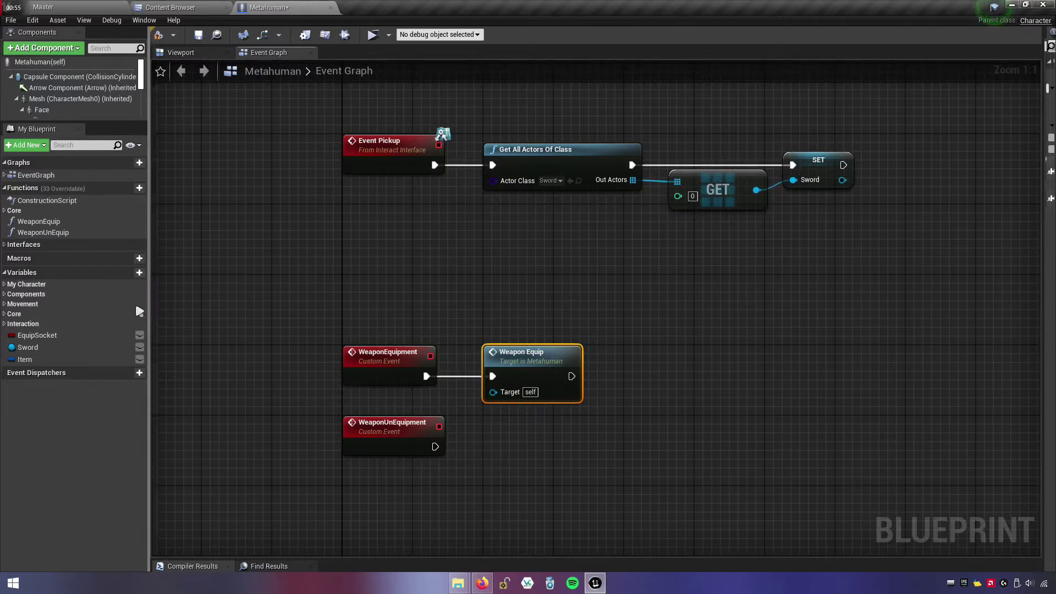
{"action": "mouse_move", "coordinate": [43, 232]}
{"action": "left_mouse_down"}
{"action": "mouse_move", "coordinate": [441, 362]}
{"action": "mouse_move", "coordinate": [502, 442]}
{"action": "mouse_move", "coordinate": [542, 437]}
{"action": "left_mouse_up"}
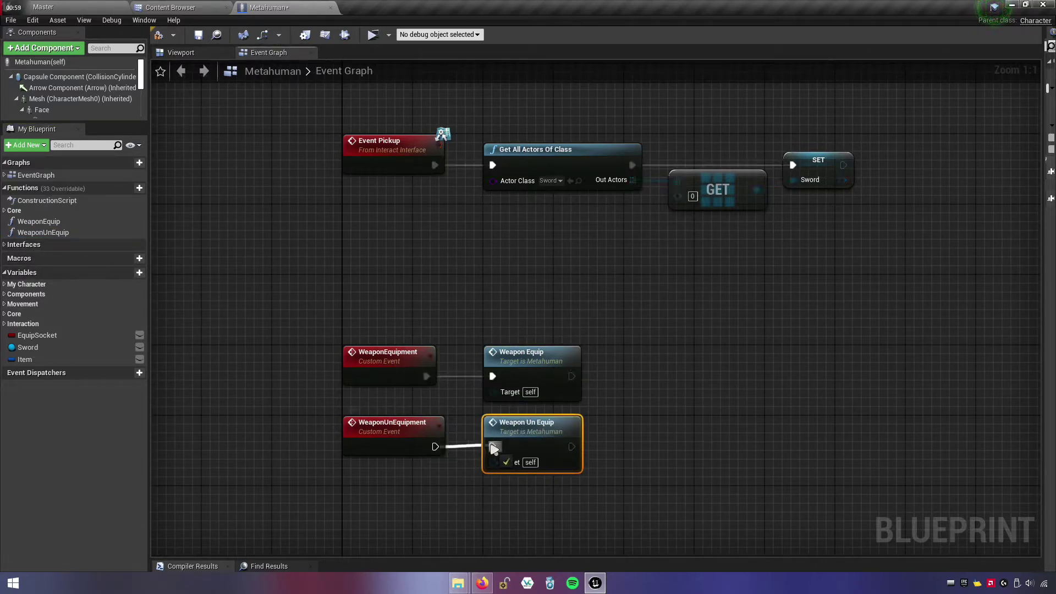
{"action": "left_click_drag", "start_coordinate": [436, 447], "coordinate": [493, 446]}
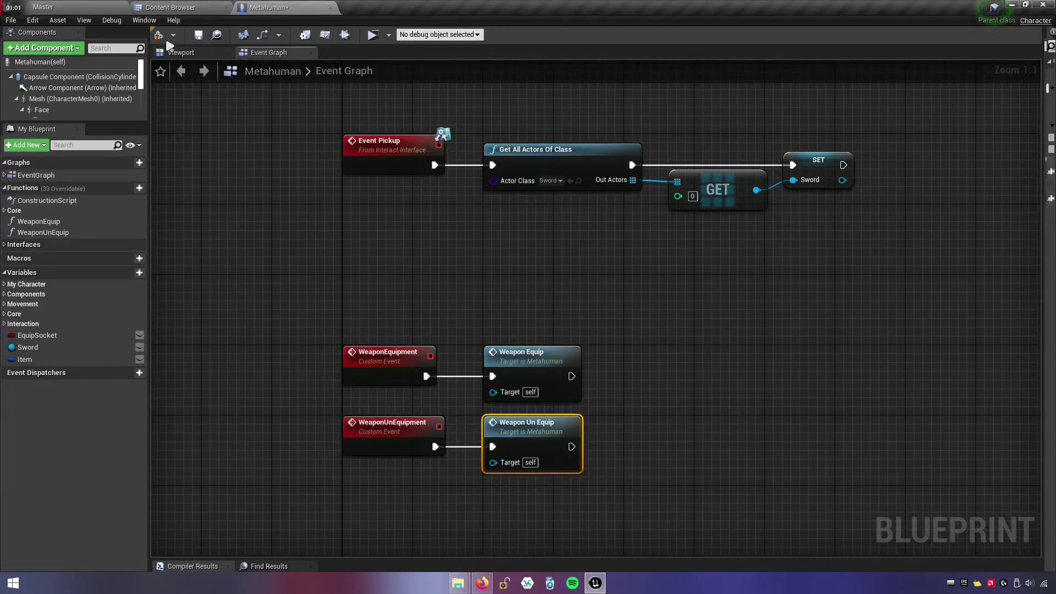
{"action": "left_click", "coordinate": [199, 36]}
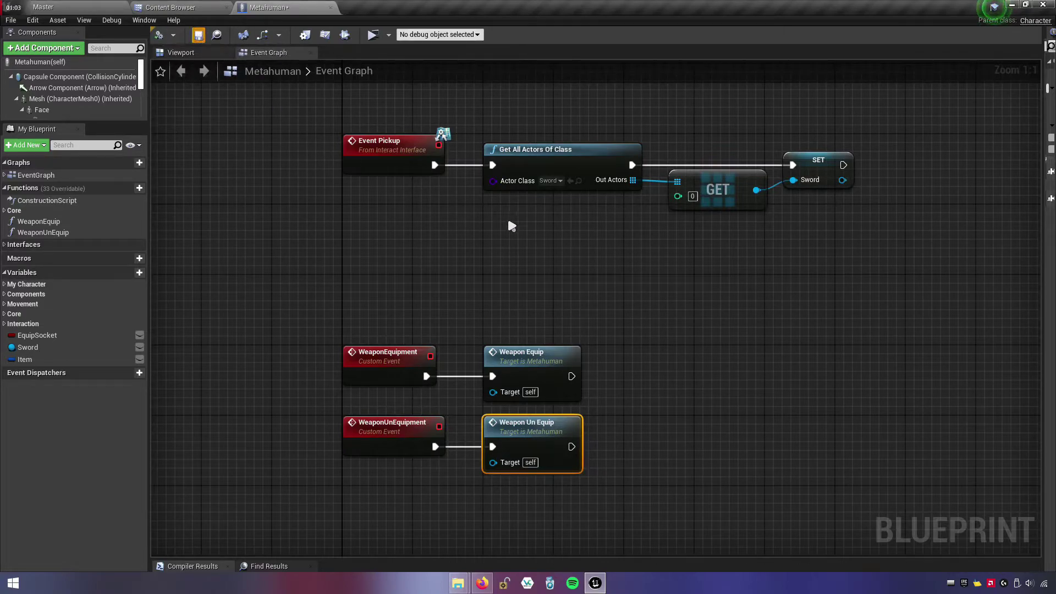
{"action": "right_click_drag", "start_coordinate": [608, 214], "coordinate": [430, 548]}
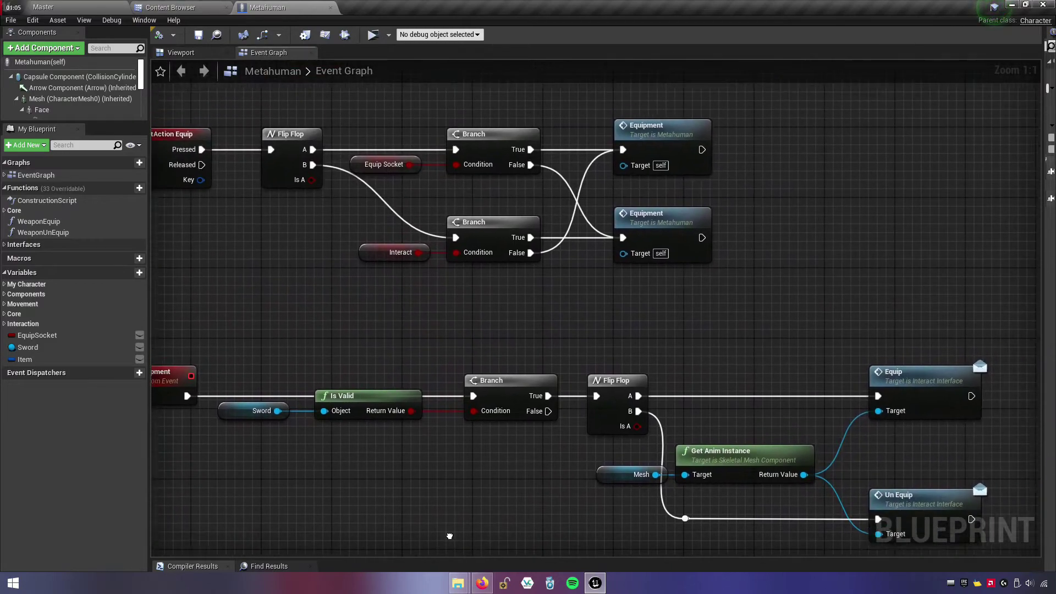
{"action": "mouse_move", "coordinate": [430, 549]}
{"action": "right_mouse_down"}
{"action": "mouse_move", "coordinate": [505, 512]}
{"action": "mouse_move", "coordinate": [546, 345]}
{"action": "right_mouse_up"}
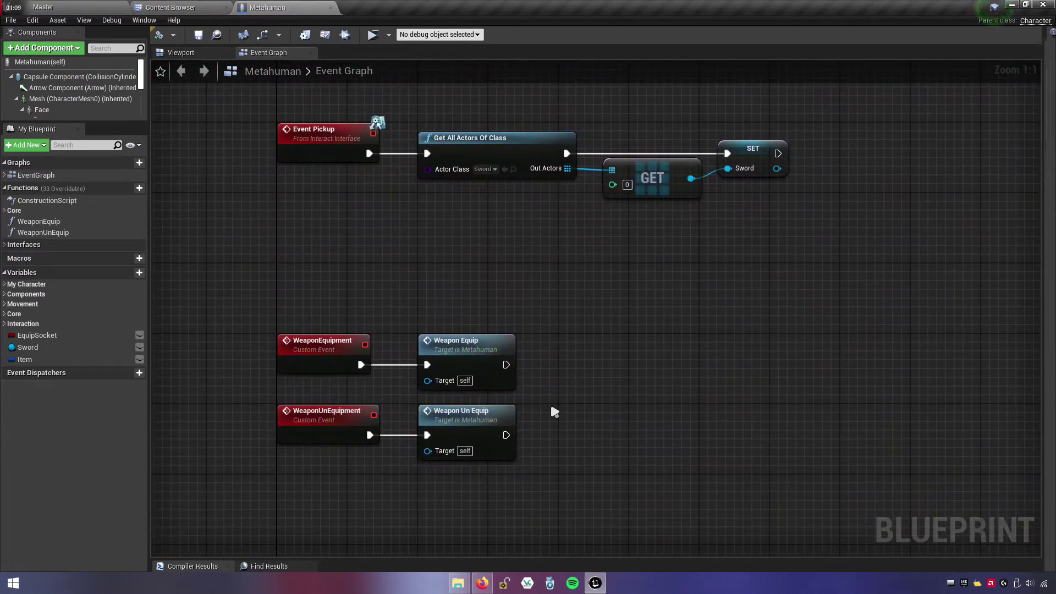
- Close the Metahuman blueprint and open MetaHuman_AnimBP for editing
{"action": "left_click", "coordinate": [330, 8]}
{"action": "left_click", "coordinate": [369, 211]}
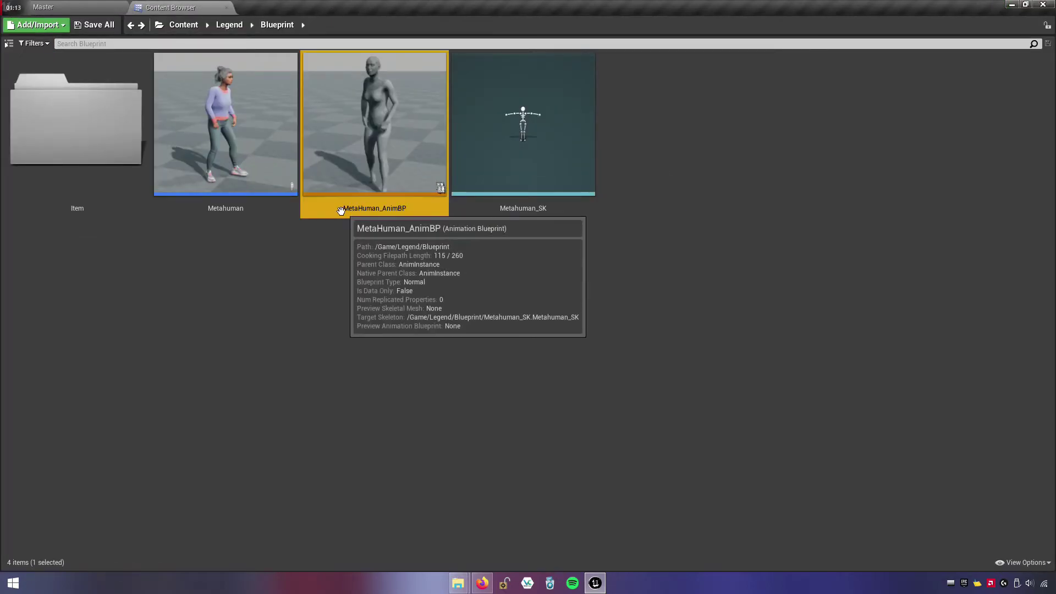
{"action": "double_click", "coordinate": [424, 210]}
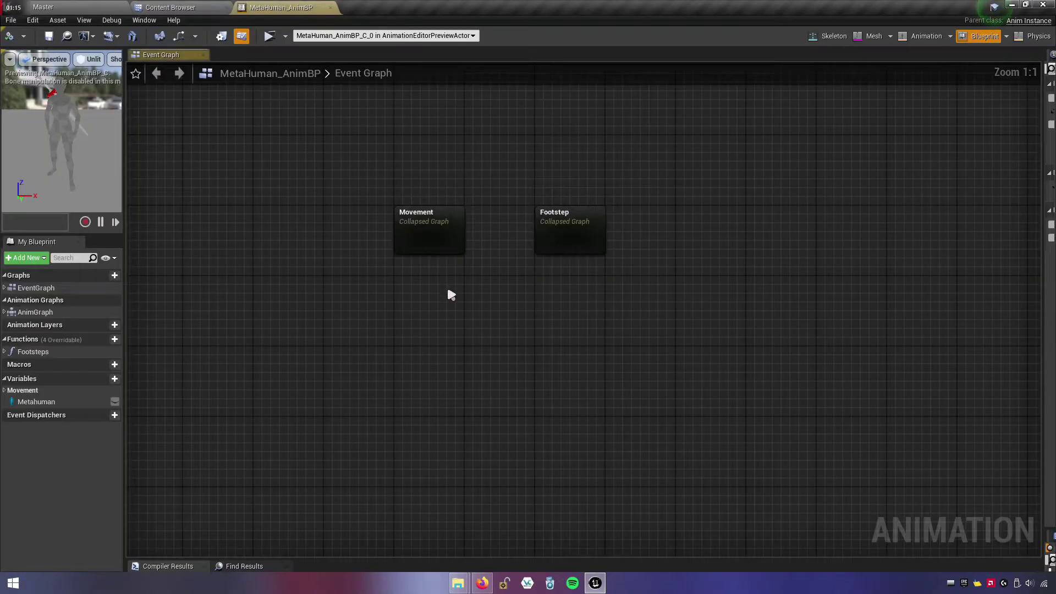
{"action": "right_click_drag", "start_coordinate": [447, 285], "coordinate": [416, 338]}
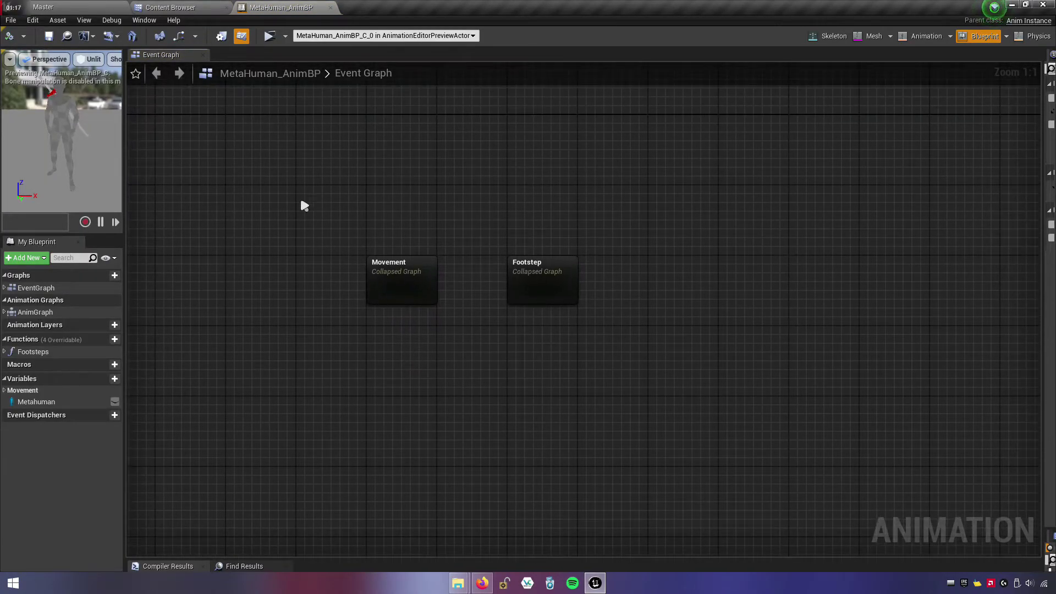
- Add Interact_Interface to MetaHuman_AnimBP's implemented interfaces in Class Settings
{"action": "left_click", "coordinate": [222, 36]}
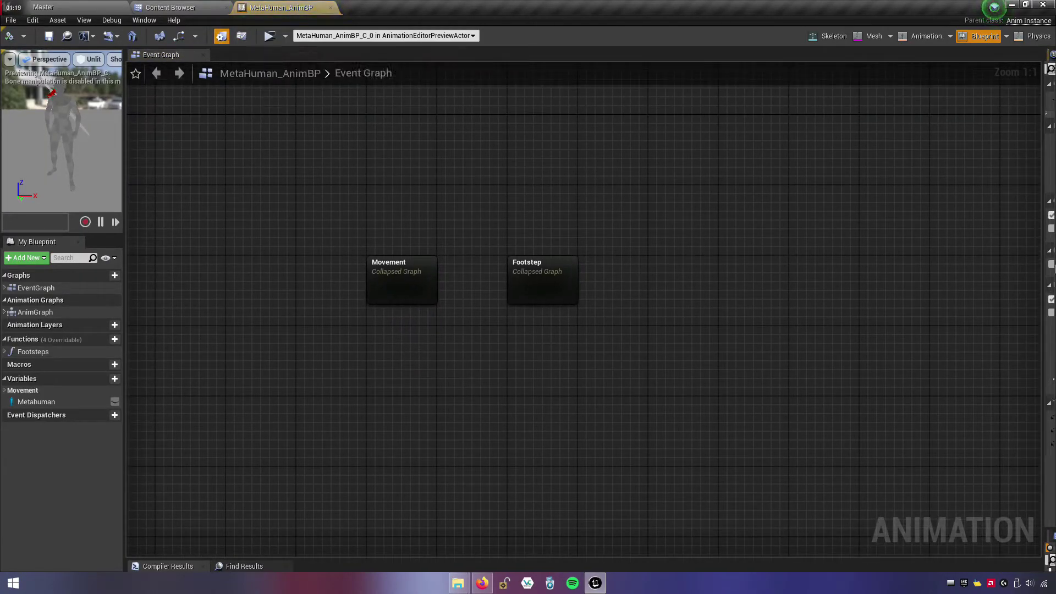
{"action": "left_click_drag", "start_coordinate": [1041, 251], "coordinate": [774, 252]}
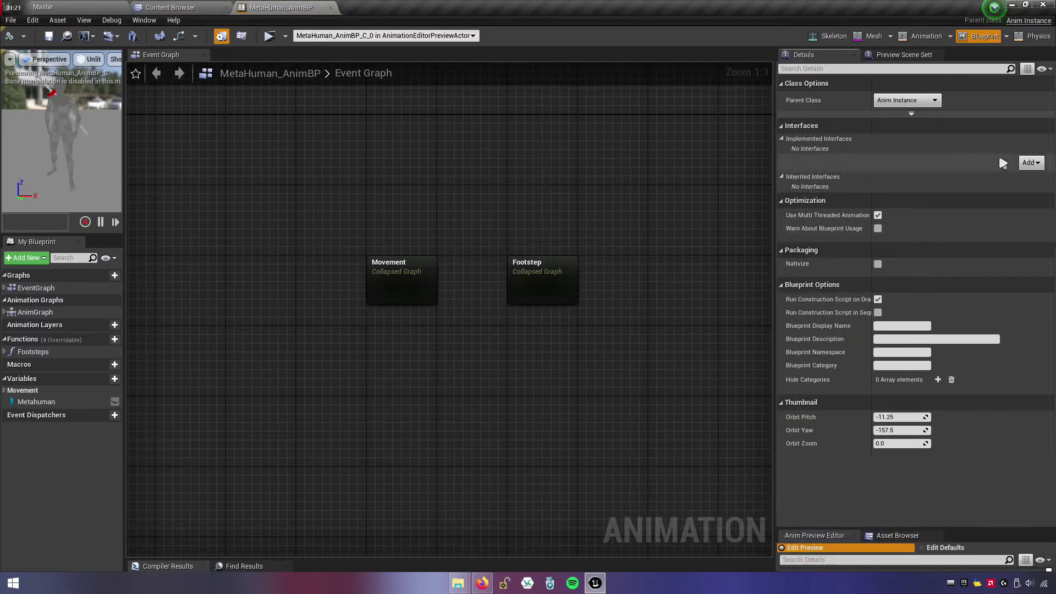
{"action": "left_click", "coordinate": [1029, 163]}
{"action": "type", "text": "interac"}
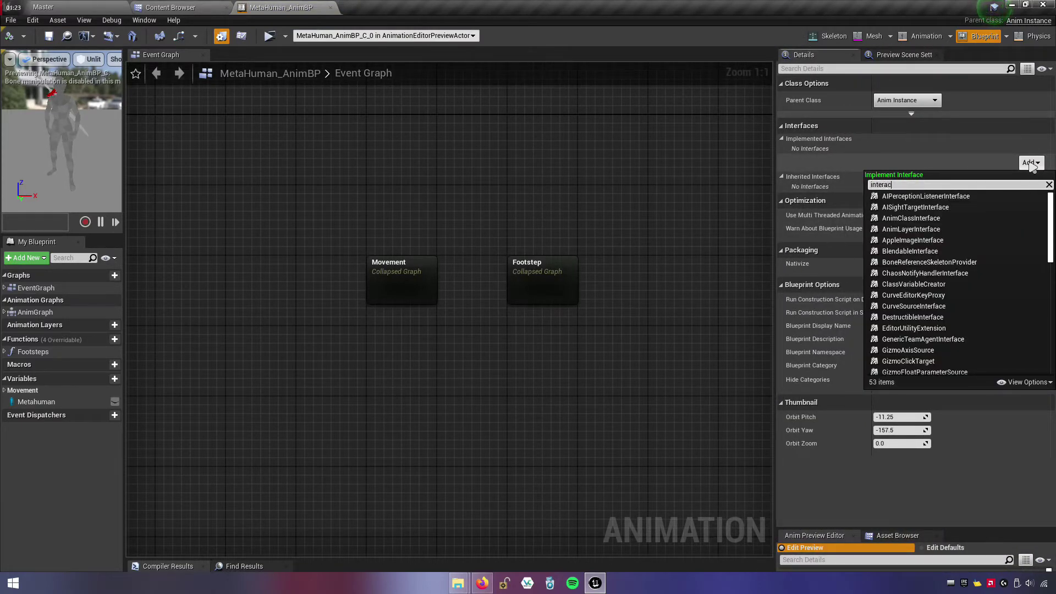
{"action": "type", "text": "t"}
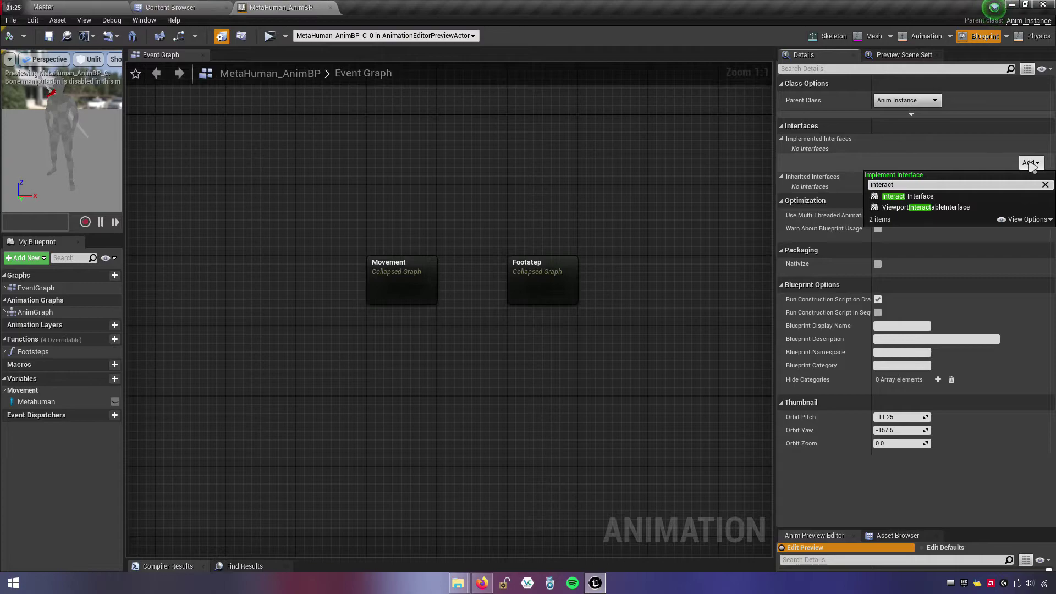
{"action": "type", "text": "_interfac"}
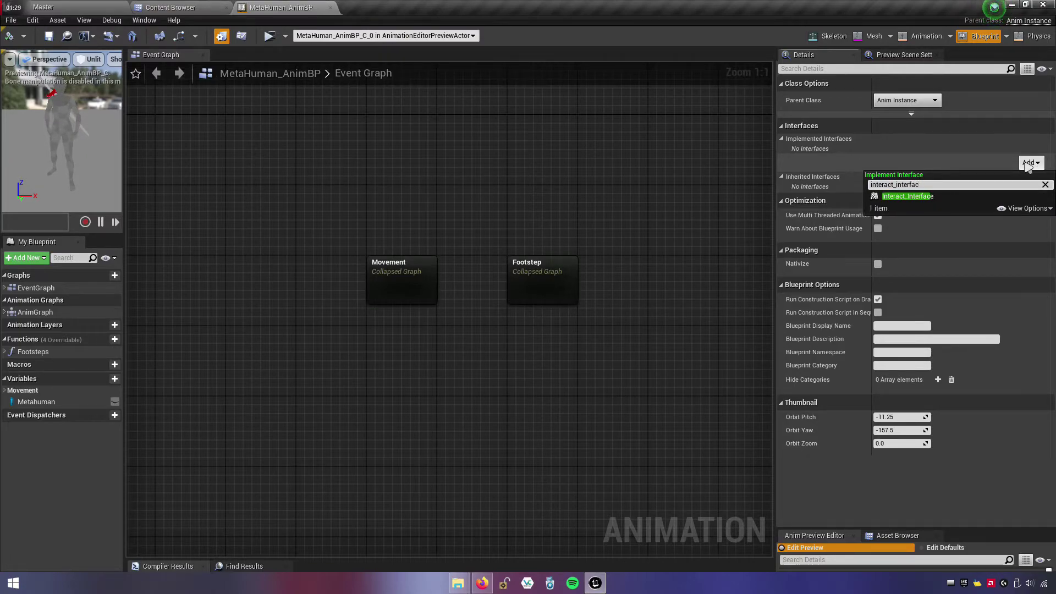
{"action": "left_click", "coordinate": [924, 192]}
- Locate the Interact_Interface asset in the Item folder, then compile and save MetaHuman_AnimBP
{"action": "left_click", "coordinate": [170, 7]}
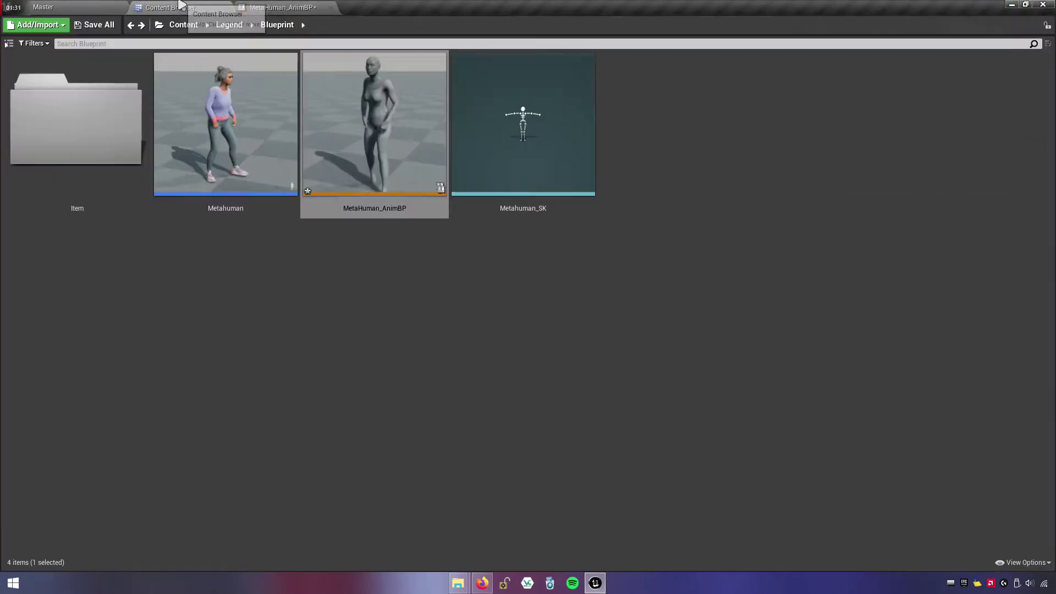
{"action": "left_click", "coordinate": [130, 25]}
{"action": "left_click", "coordinate": [407, 214]}
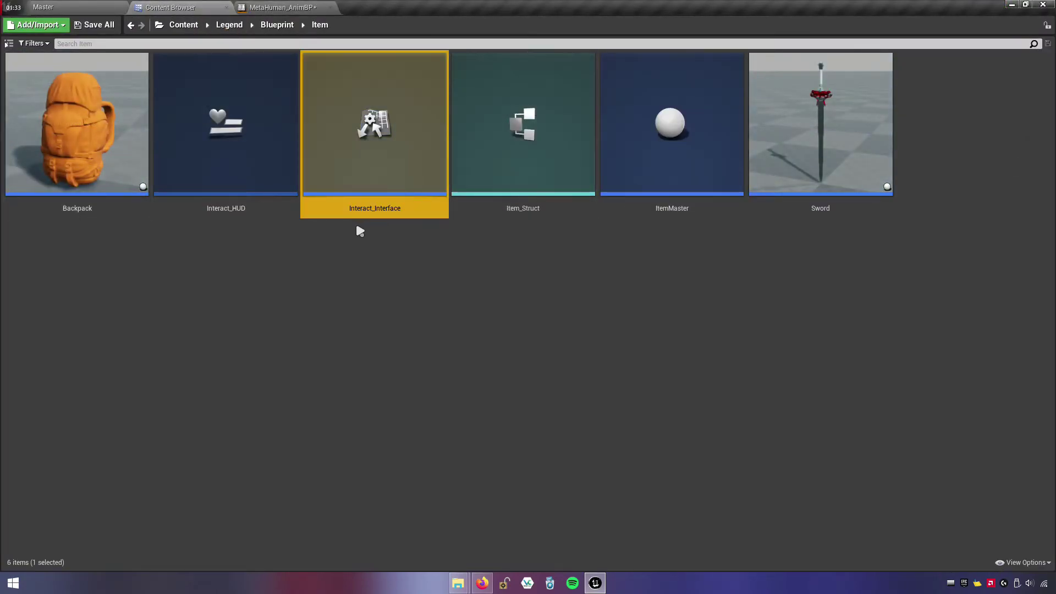
{"action": "left_click", "coordinate": [242, 6]}
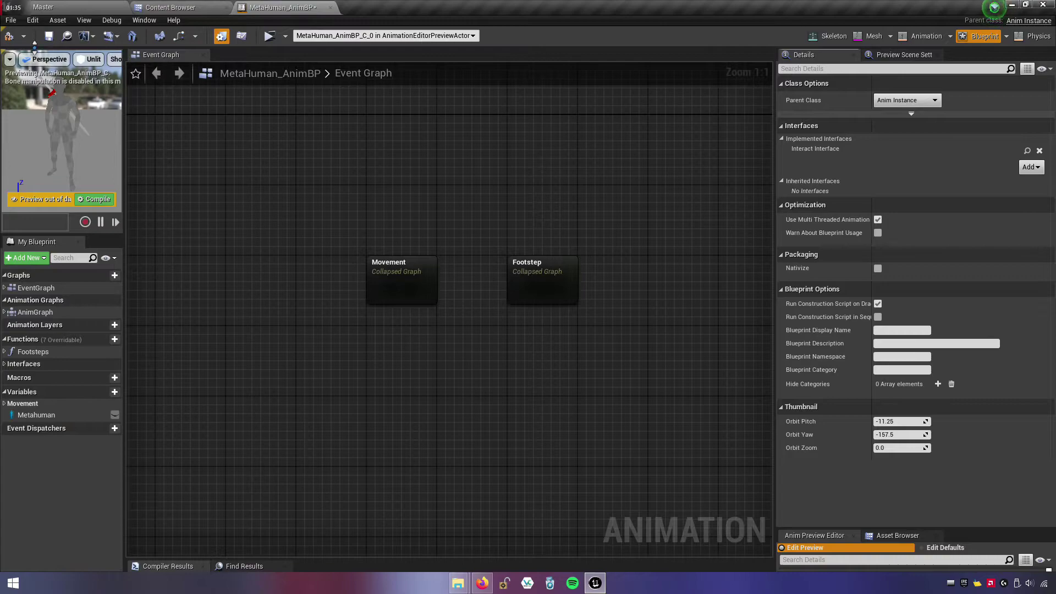
{"action": "key", "text": "F7"}
{"action": "key", "text": "ctrl+s"}
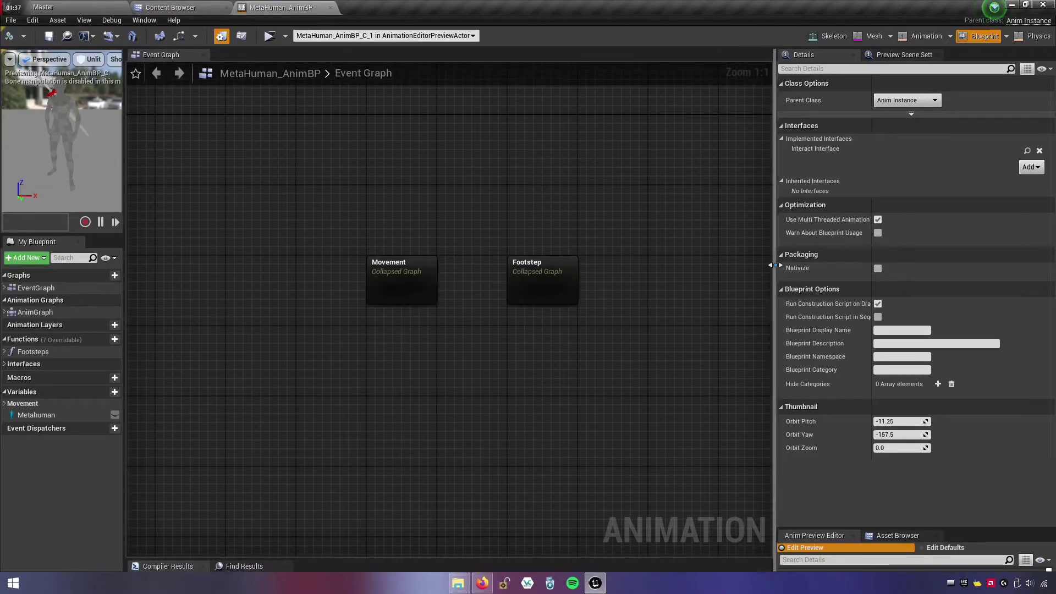
{"action": "left_click_drag", "start_coordinate": [775, 265], "coordinate": [1048, 265]}
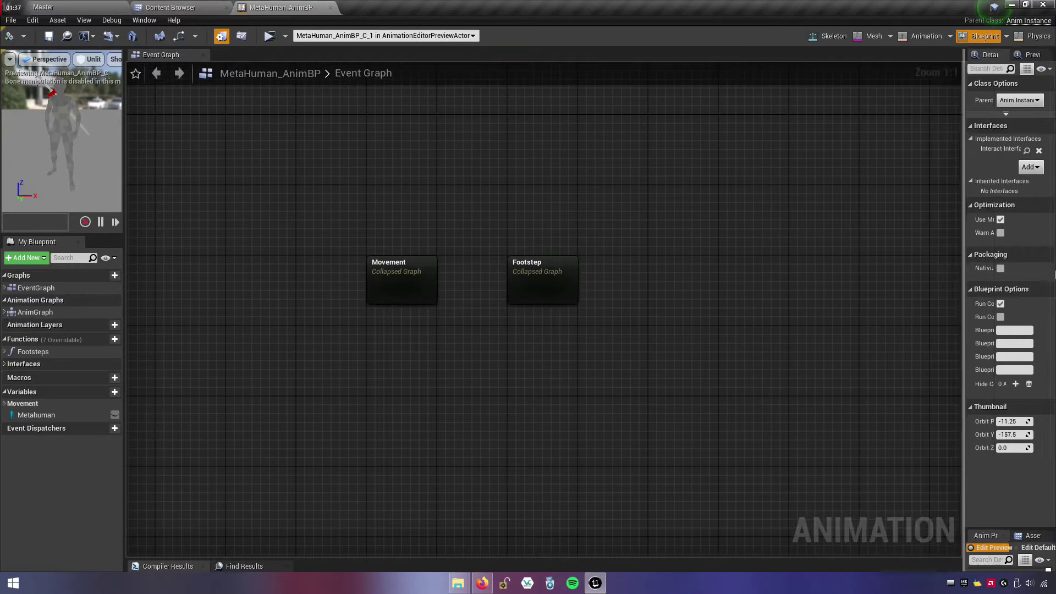
- Add an Event Equip interface event node to the Event Graph
{"action": "left_click", "coordinate": [9, 364]}
{"action": "right_click_drag", "start_coordinate": [399, 417], "coordinate": [420, 330]}
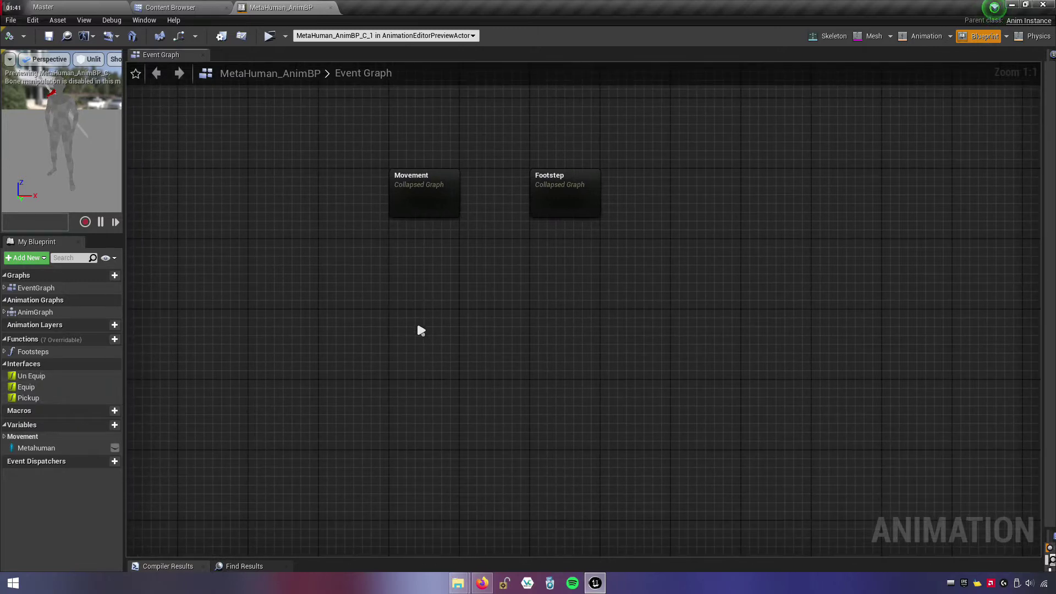
{"action": "right_click", "coordinate": [385, 334]}
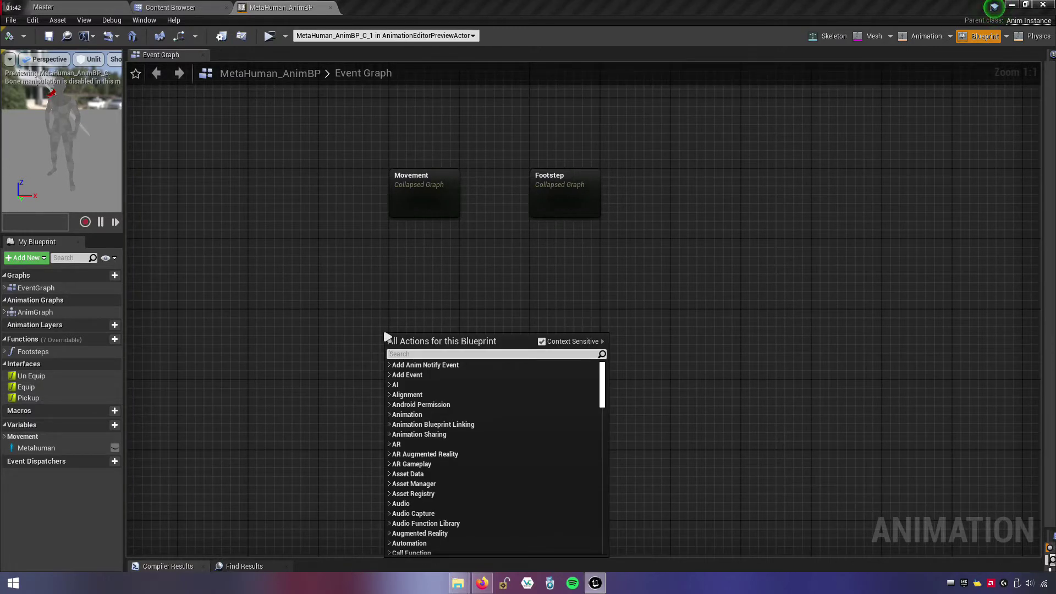
{"action": "type", "text": "event eq"}
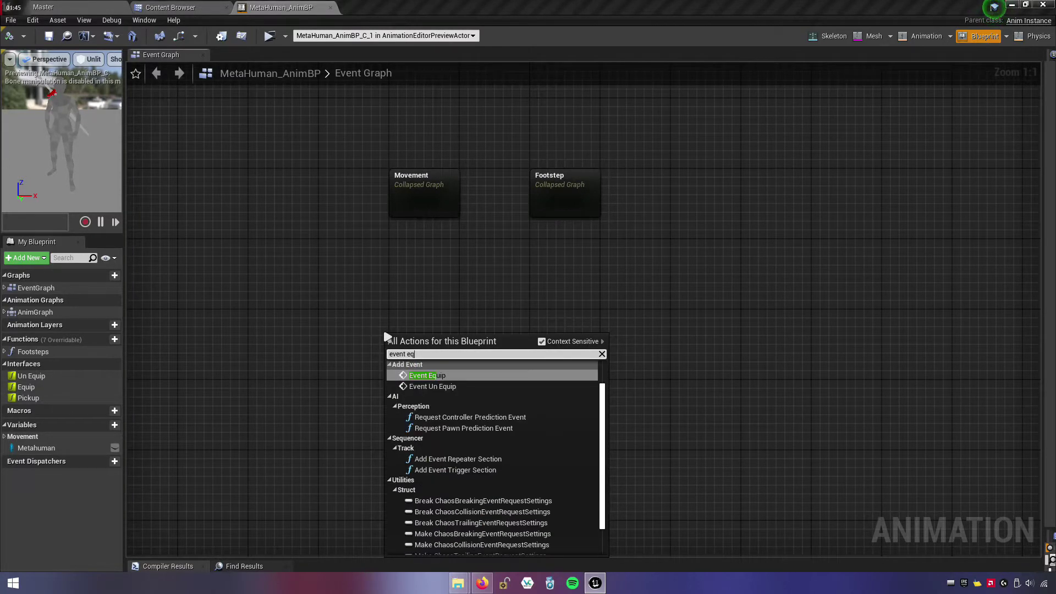
{"action": "type", "text": "uip"}
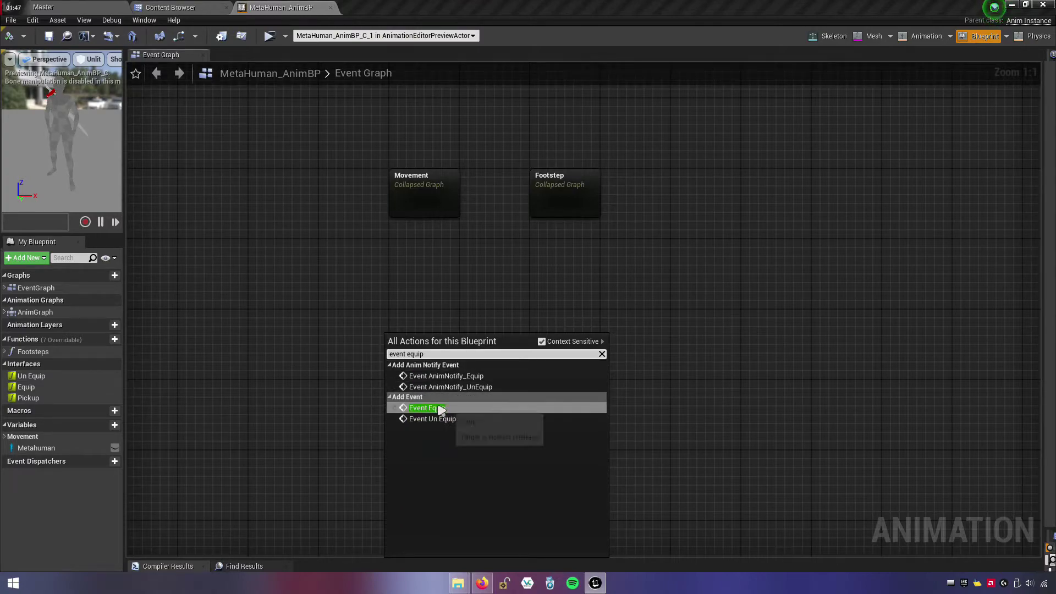
{"action": "left_click", "coordinate": [434, 408]}
{"action": "right_click_drag", "start_coordinate": [437, 401], "coordinate": [447, 331]}
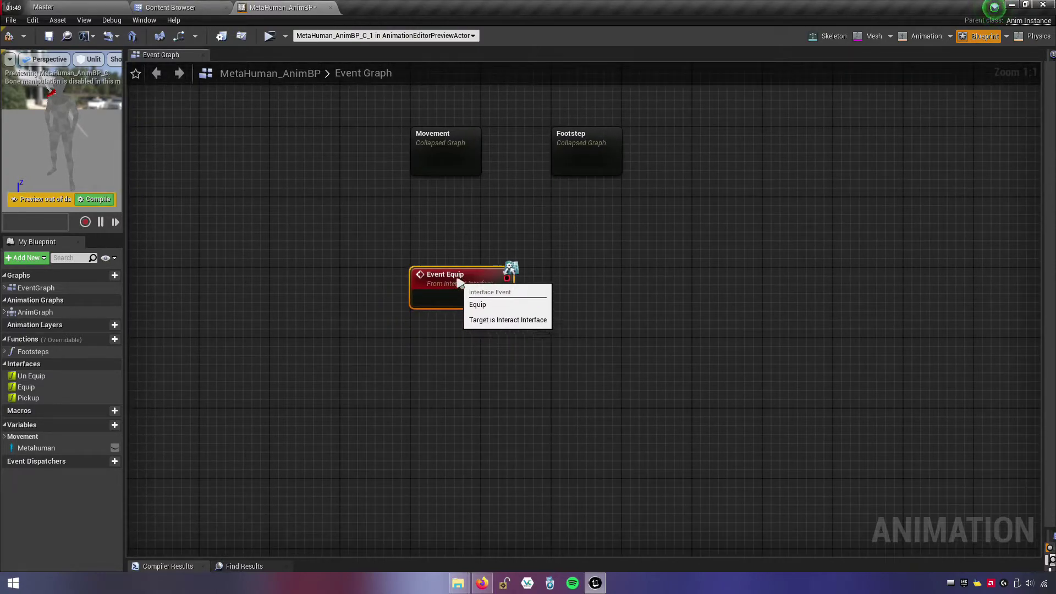
- Add an Event Un Equip interface event node below it
{"action": "right_click", "coordinate": [422, 393]}
{"action": "type", "text": "event"}
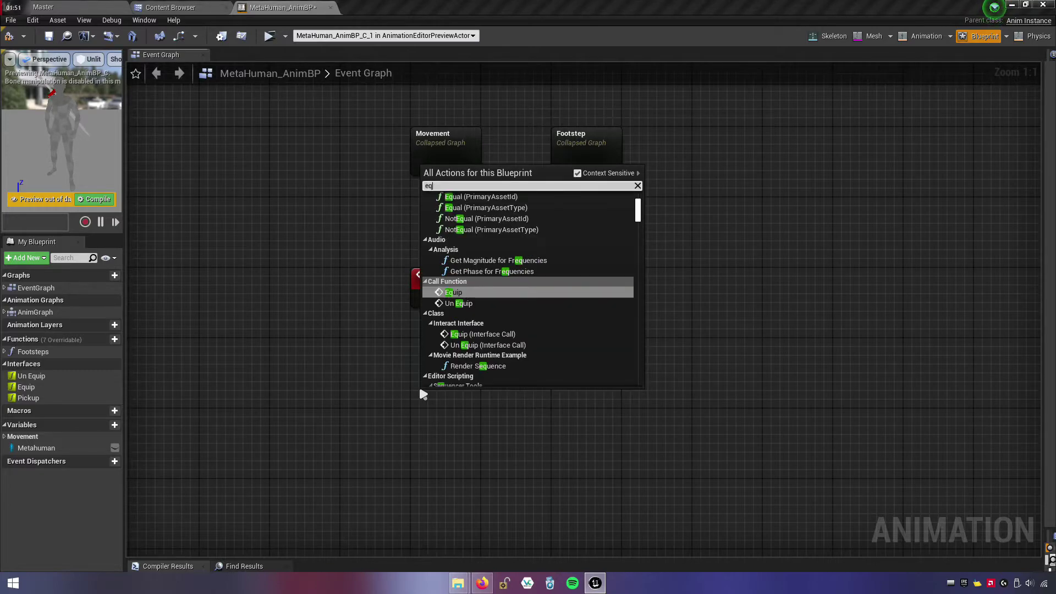
{"action": "type", "text": " u"}
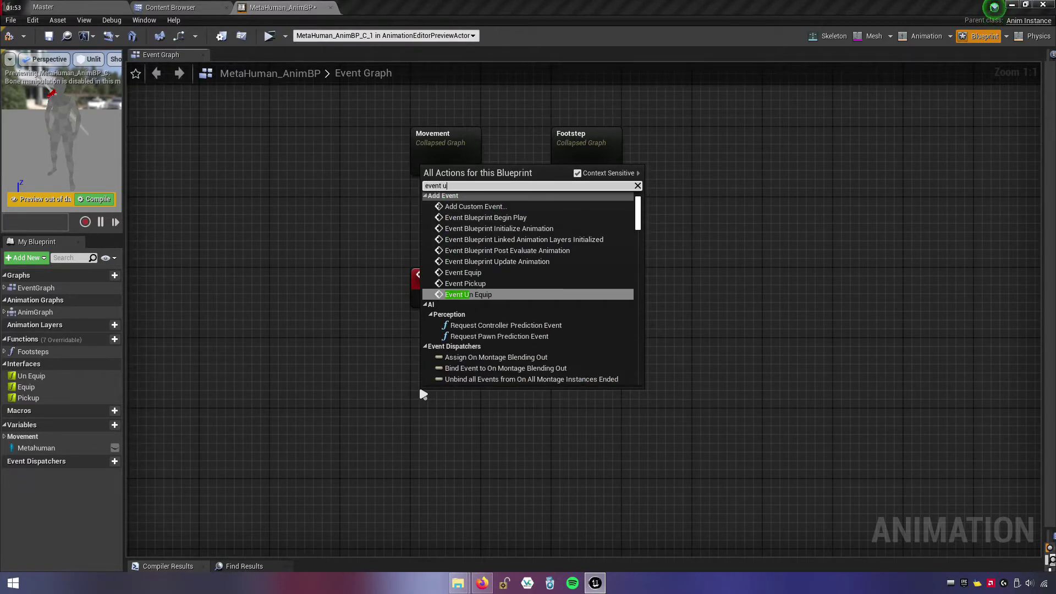
{"action": "type", "text": "neq"}
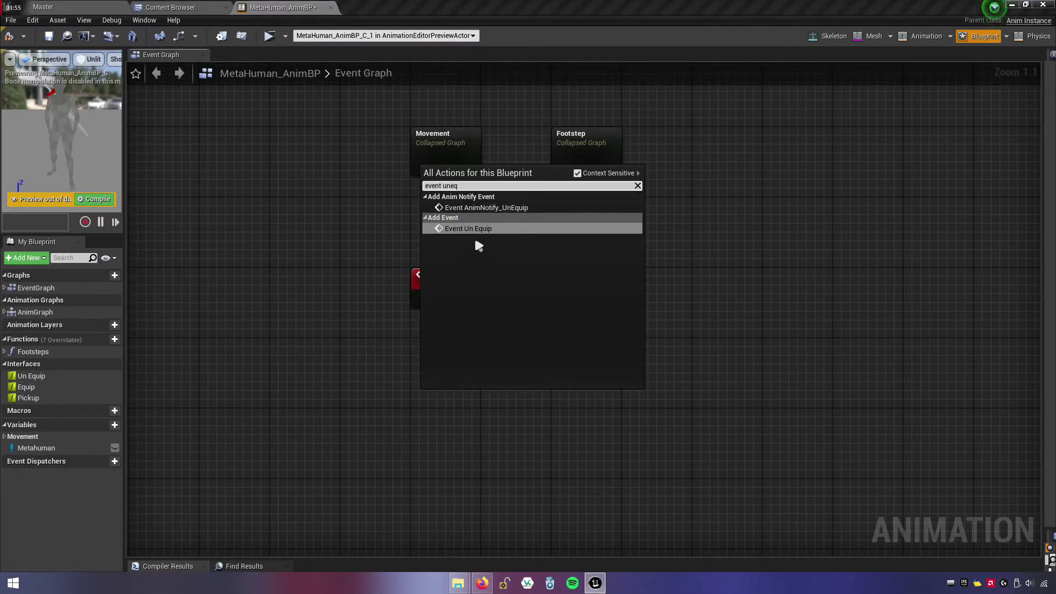
{"action": "left_click", "coordinate": [477, 233]}
{"action": "left_click", "coordinate": [483, 234]}
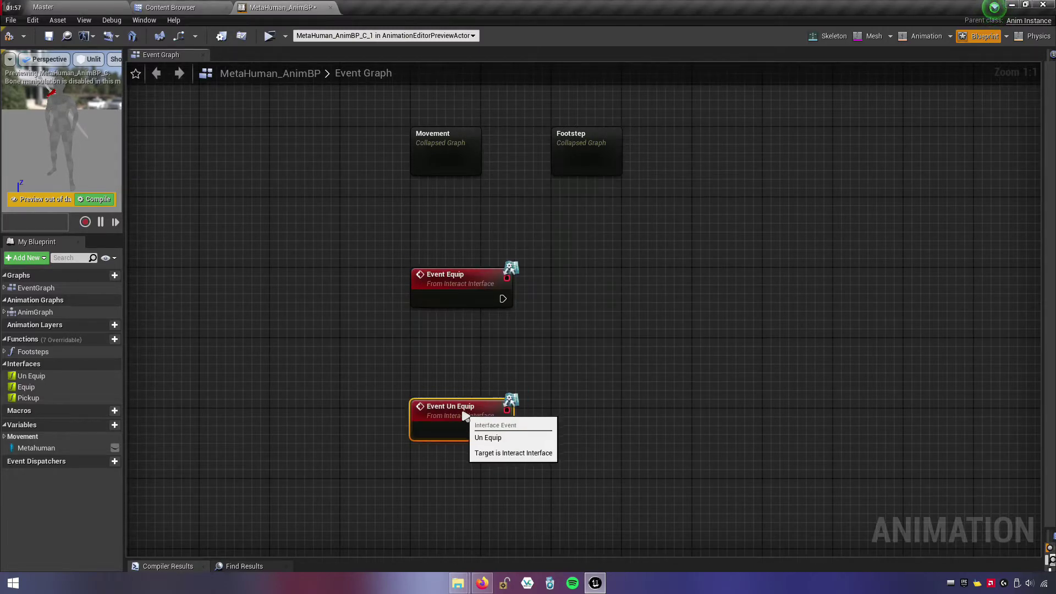
{"action": "right_click_drag", "start_coordinate": [517, 347], "coordinate": [382, 348]}
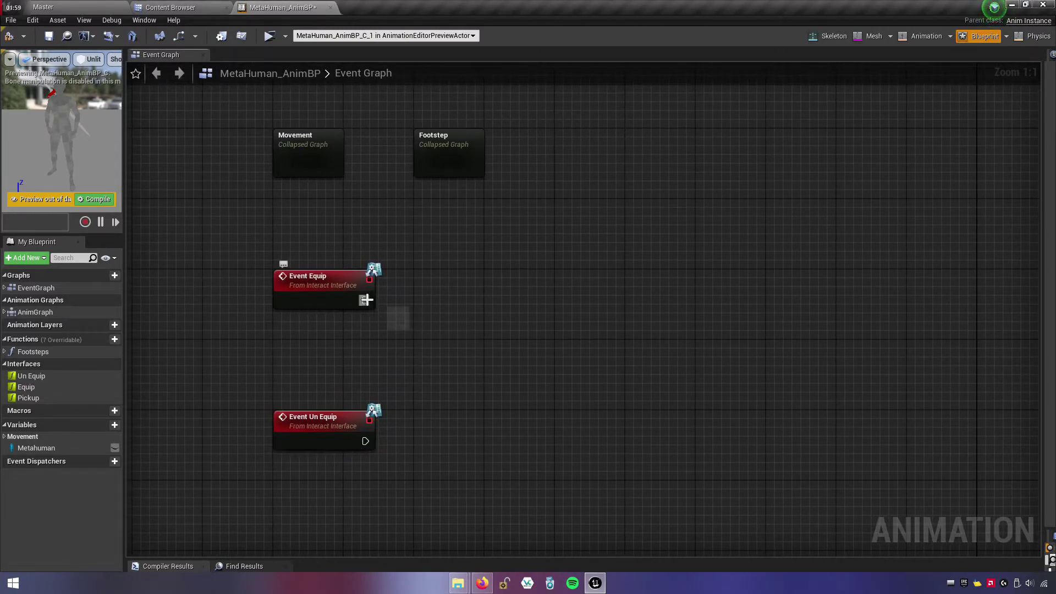
- Add a Montage Play node wired to Event Equip's execution output
{"action": "left_click_drag", "start_coordinate": [366, 300], "coordinate": [447, 302]}
{"action": "type", "text": "mon"}
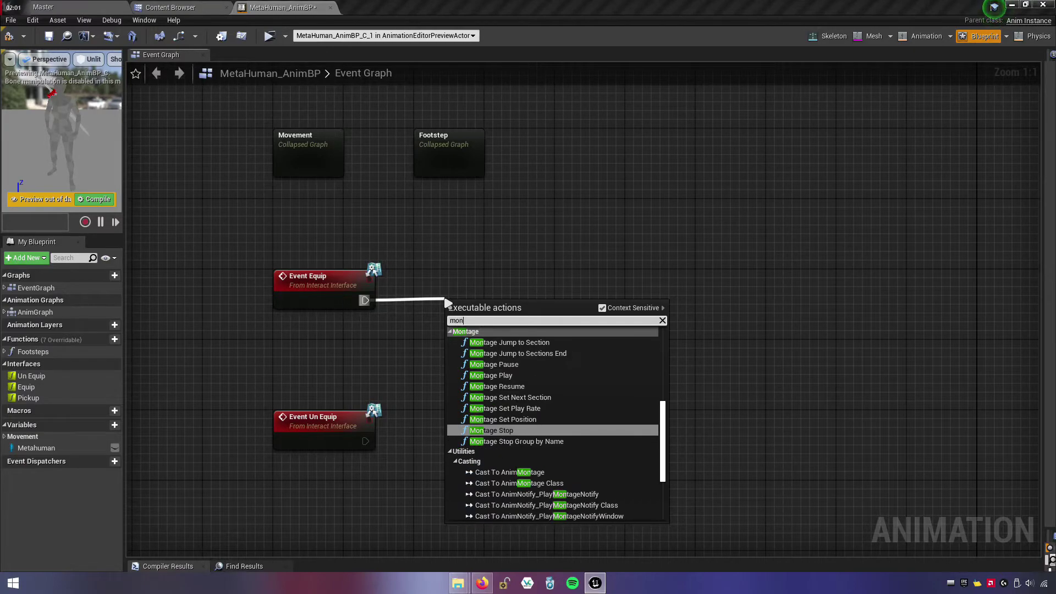
{"action": "type", "text": "tage play"}
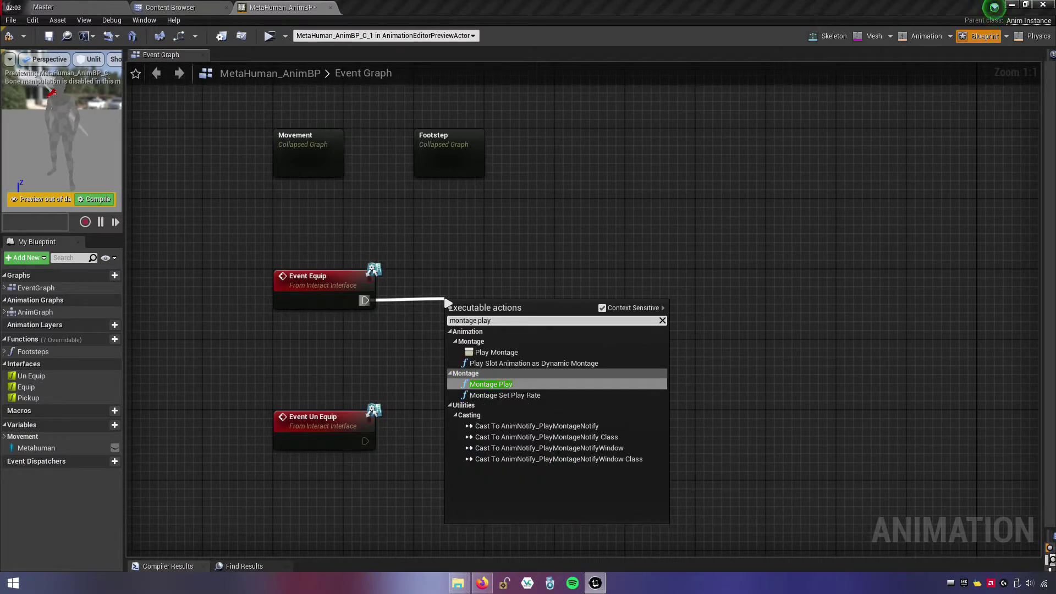
{"action": "left_click", "coordinate": [512, 385]}
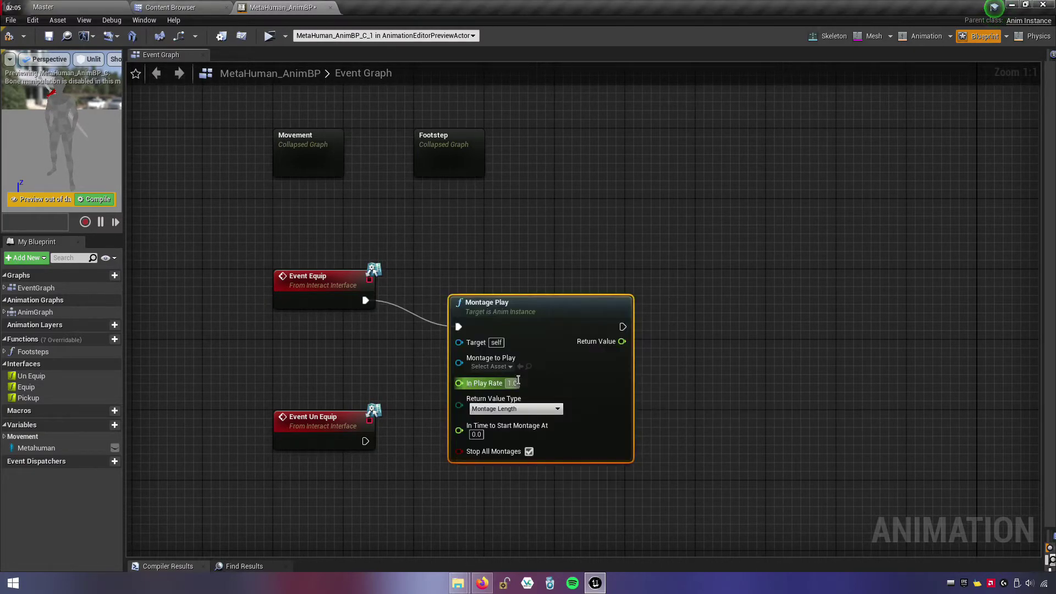
{"action": "left_click_drag", "start_coordinate": [565, 291], "coordinate": [583, 282]}
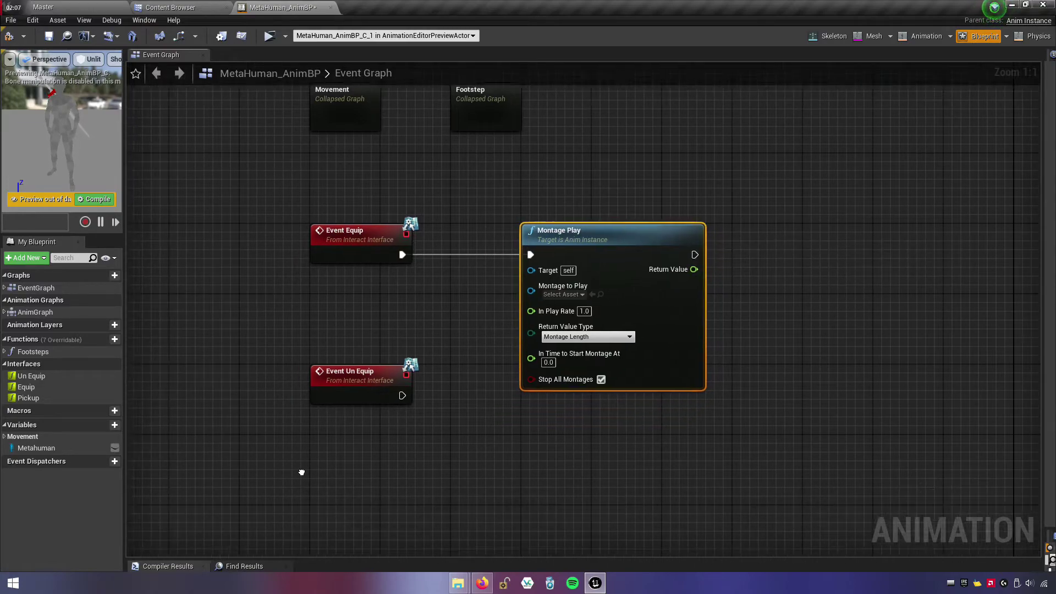
{"action": "right_click_drag", "start_coordinate": [311, 455], "coordinate": [437, 270]}
{"action": "left_click_drag", "start_coordinate": [434, 265], "coordinate": [429, 334]}
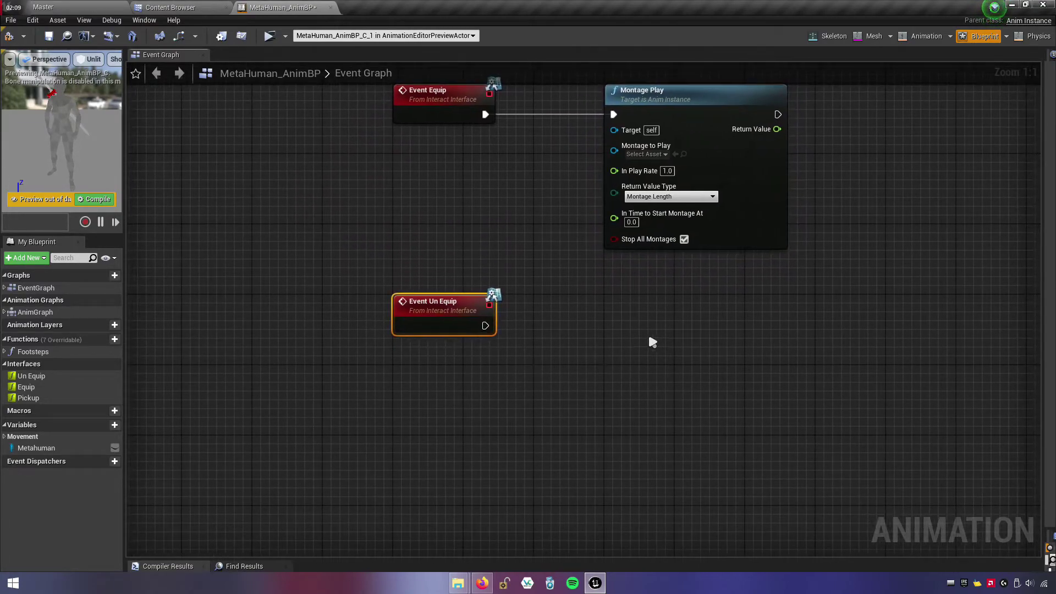
{"action": "right_click_drag", "start_coordinate": [827, 188], "coordinate": [789, 275]}
- Duplicate the Montage Play node and wire Event Un Equip into the copy
{"action": "right_click", "coordinate": [684, 198]}
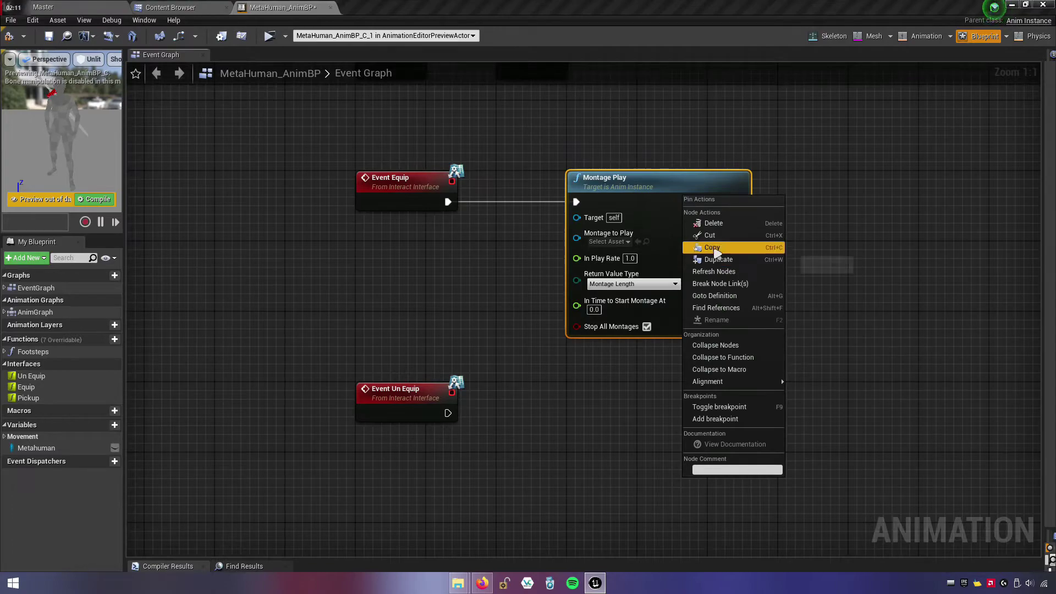
{"action": "left_click", "coordinate": [616, 378]}
{"action": "key", "text": "ctrl+v"}
{"action": "left_click_drag", "start_coordinate": [608, 447], "coordinate": [558, 424]}
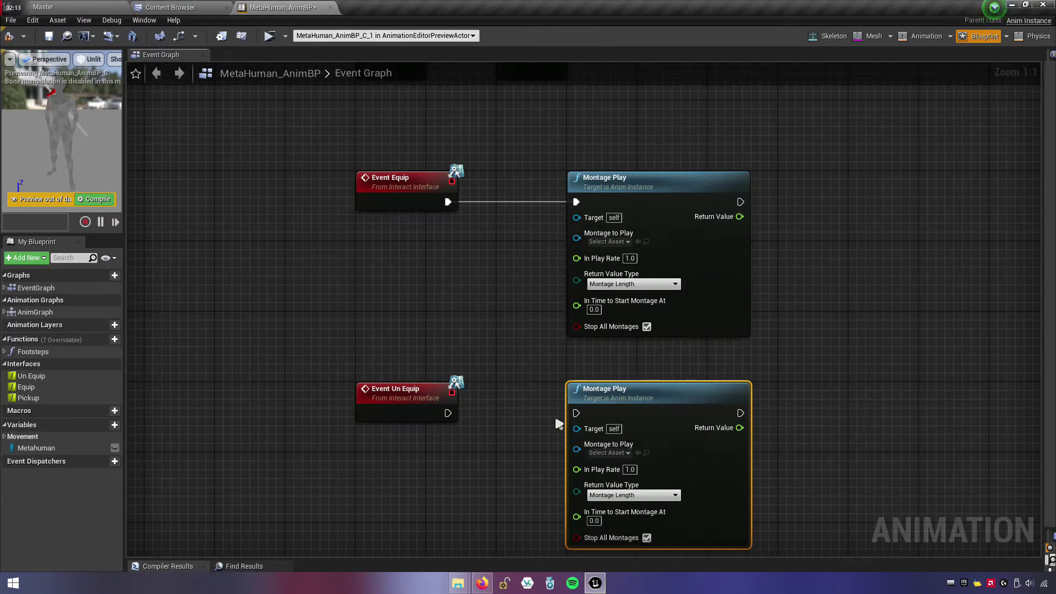
{"action": "left_click_drag", "start_coordinate": [449, 413], "coordinate": [449, 414]}
{"action": "right_click_drag", "start_coordinate": [520, 440], "coordinate": [406, 441]}
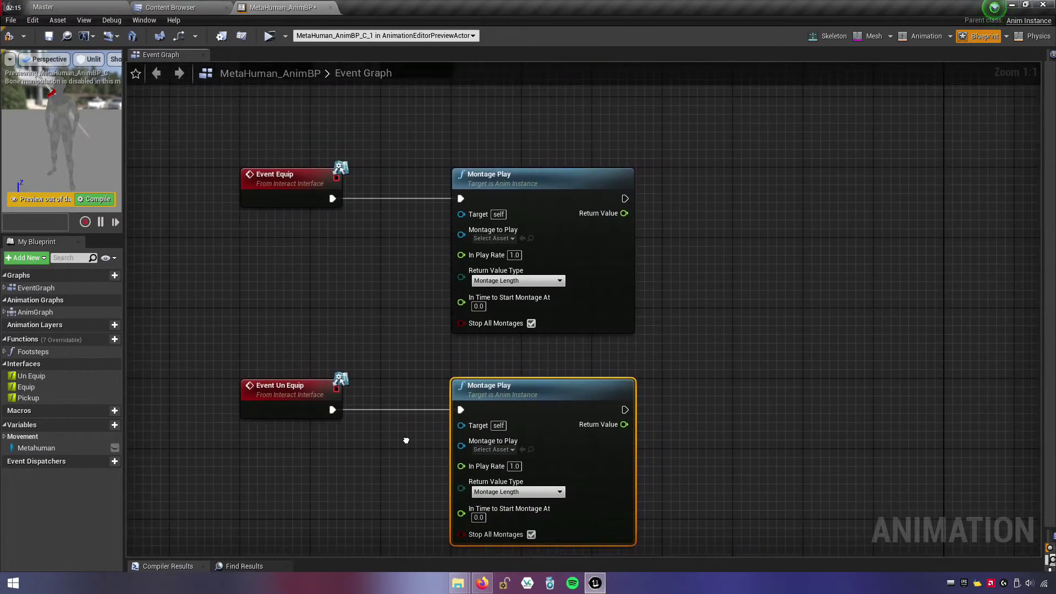
{"action": "right_click_drag", "start_coordinate": [440, 352], "coordinate": [383, 346]}
{"action": "left_click", "coordinate": [592, 331]}
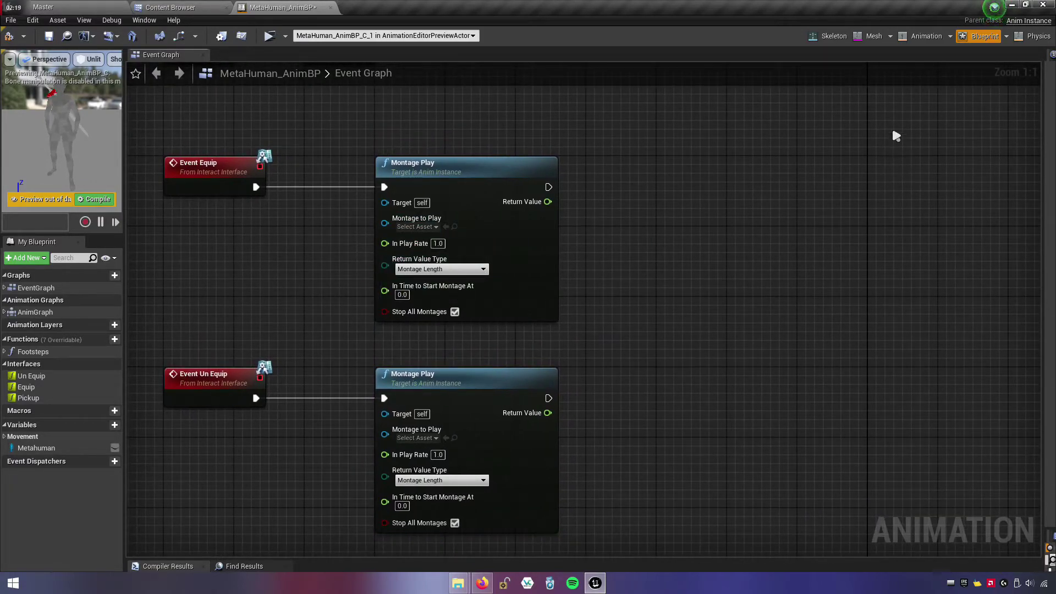
- Create an 'Animation' folder inside Item, open it, and minimize the editor
{"action": "left_click", "coordinate": [198, 7]}
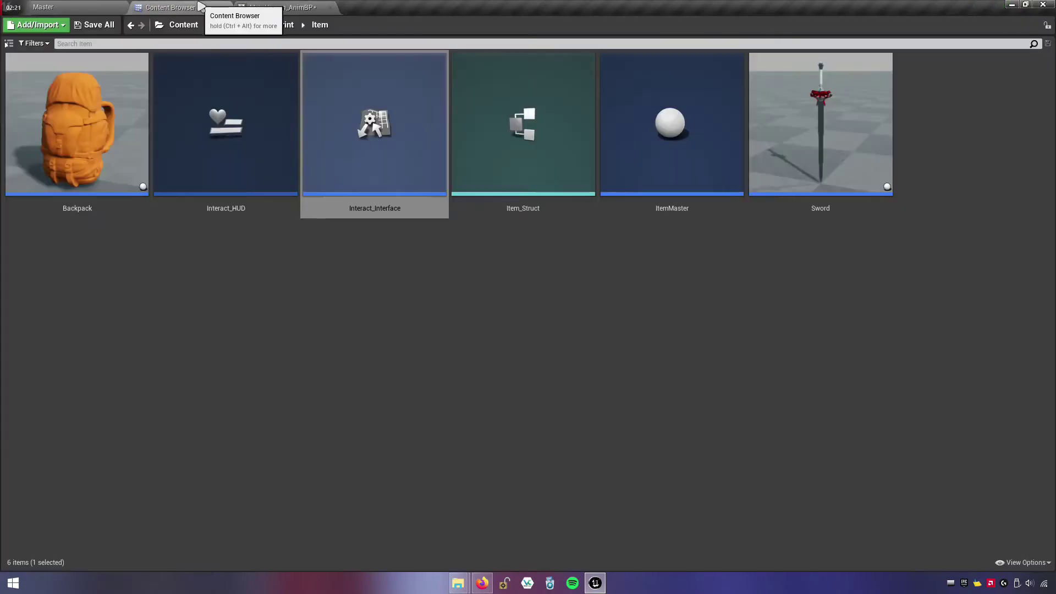
{"action": "right_click", "coordinate": [236, 272]}
{"action": "left_click", "coordinate": [275, 239]}
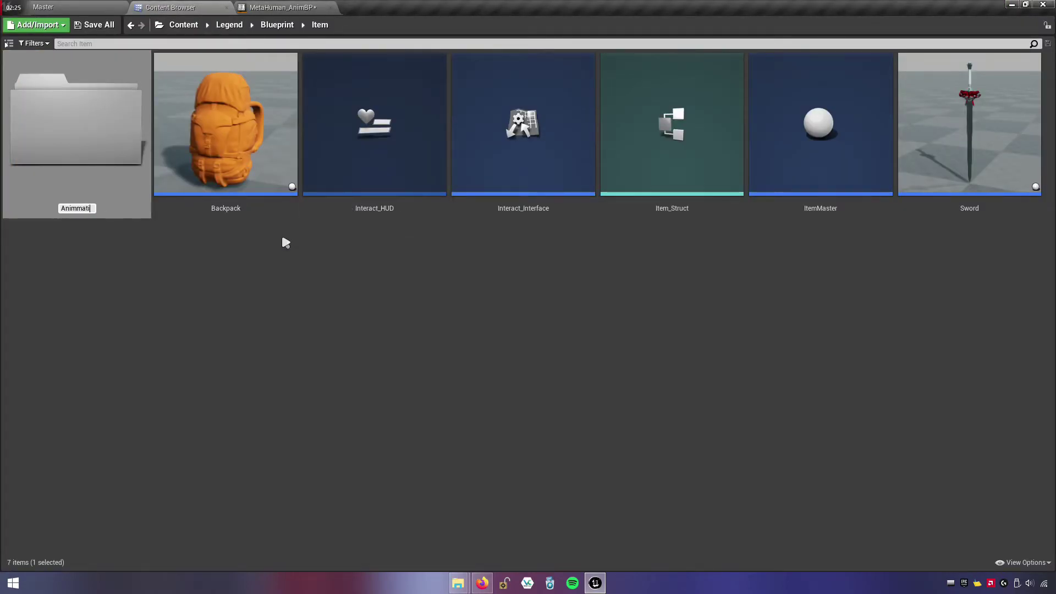
{"action": "type", "text": "tion"}
{"action": "key", "text": "Return"}
{"action": "double_click", "coordinate": [119, 148]}
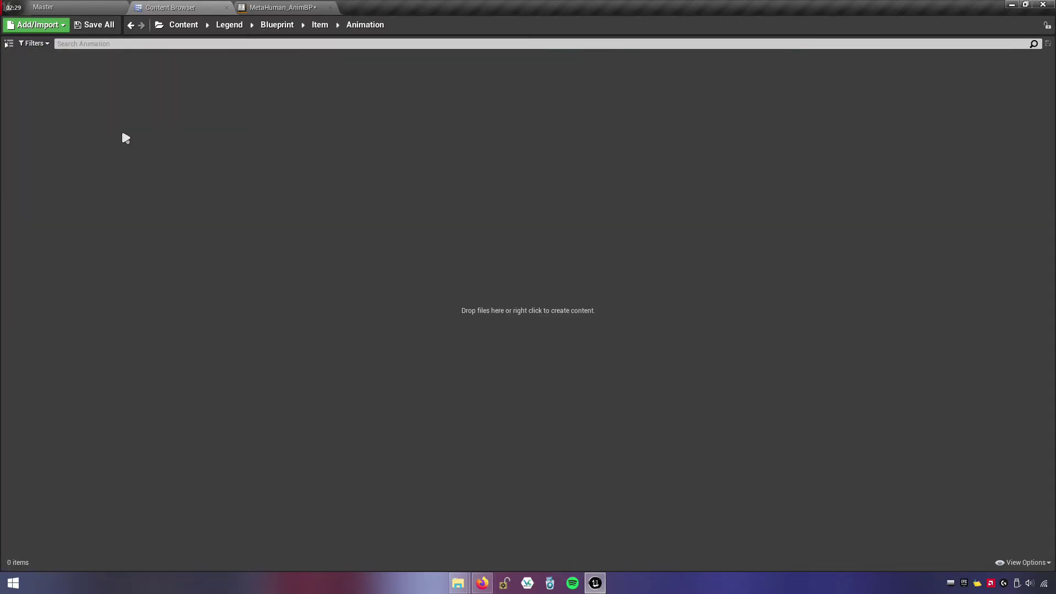
{"action": "left_click", "coordinate": [1011, 6]}
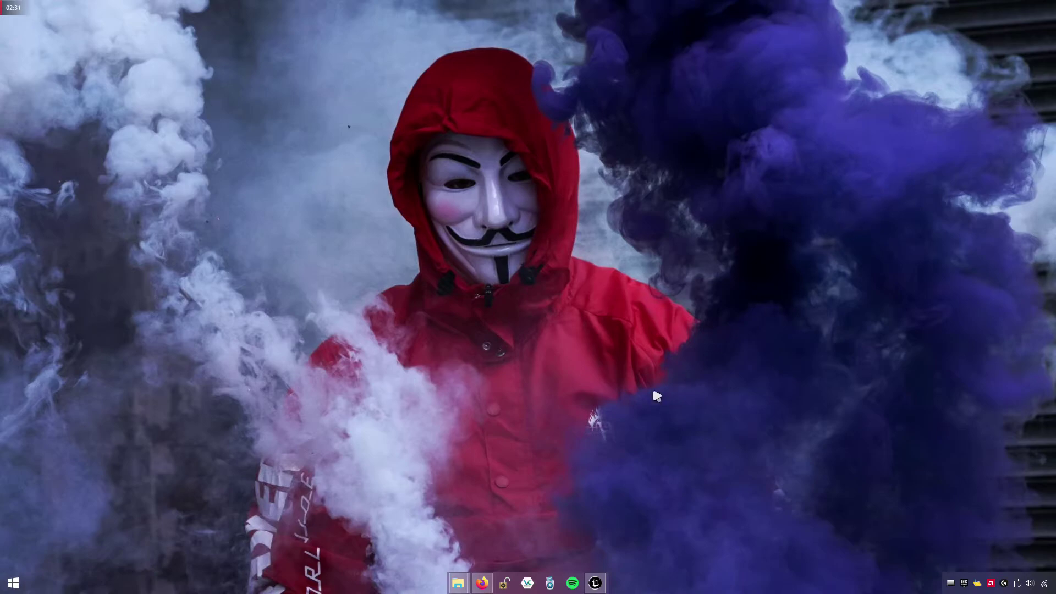
- Extract the Anim archive in the Legend folder and drag Equip and UnEquip toward Unreal
{"action": "mouse_move", "coordinate": [458, 582]}
{"action": "left_click", "coordinate": [422, 538]}
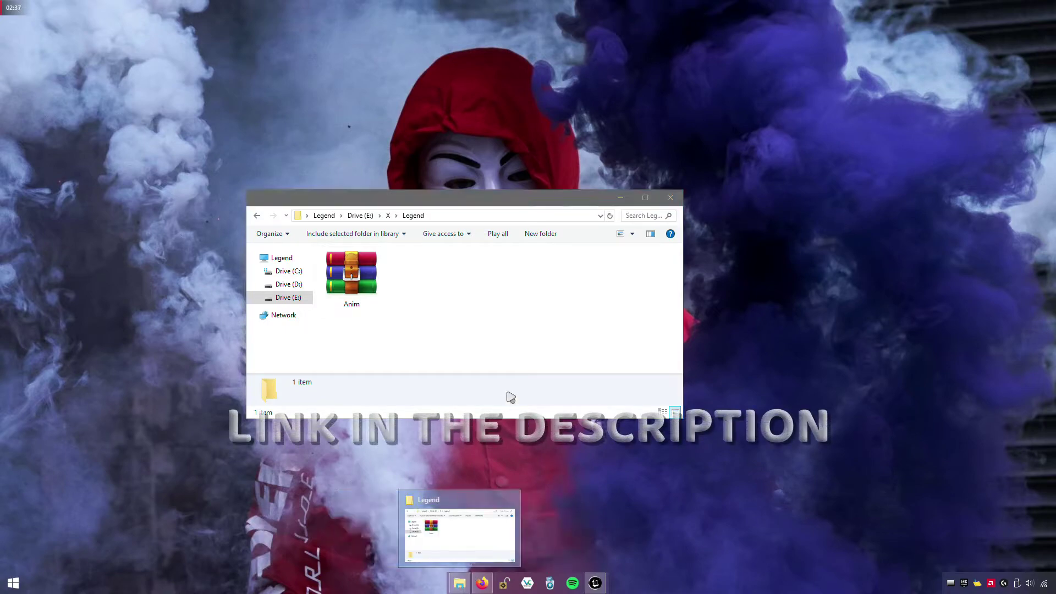
{"action": "left_click_drag", "start_coordinate": [461, 204], "coordinate": [552, 157]}
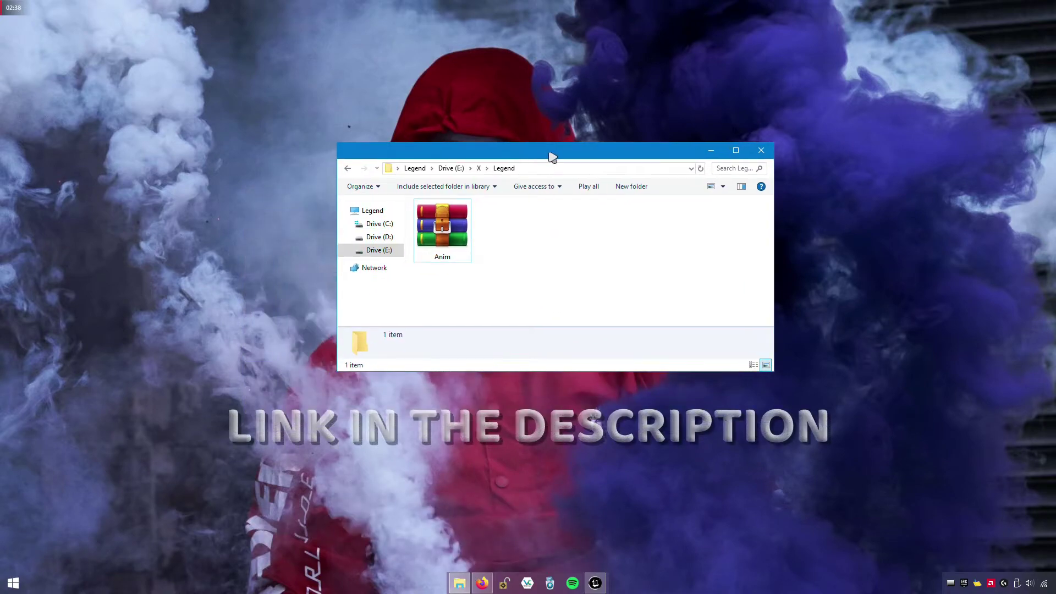
{"action": "left_click", "coordinate": [451, 257]}
{"action": "right_click", "coordinate": [444, 241]}
{"action": "left_click", "coordinate": [483, 302]}
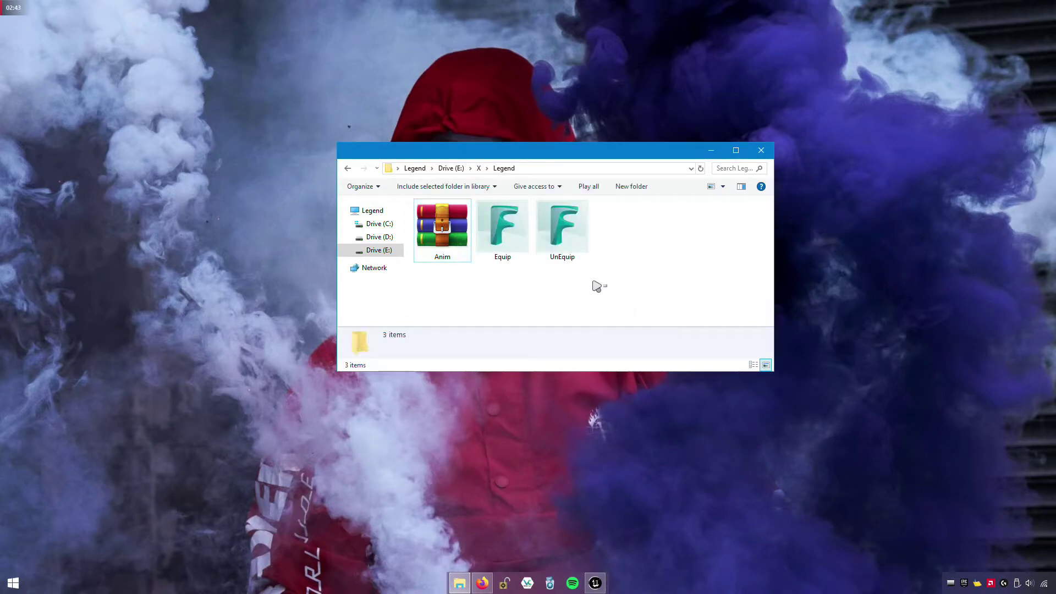
{"action": "left_click_drag", "start_coordinate": [607, 294], "coordinate": [475, 201]}
{"action": "left_click_drag", "start_coordinate": [514, 243], "coordinate": [511, 411]}
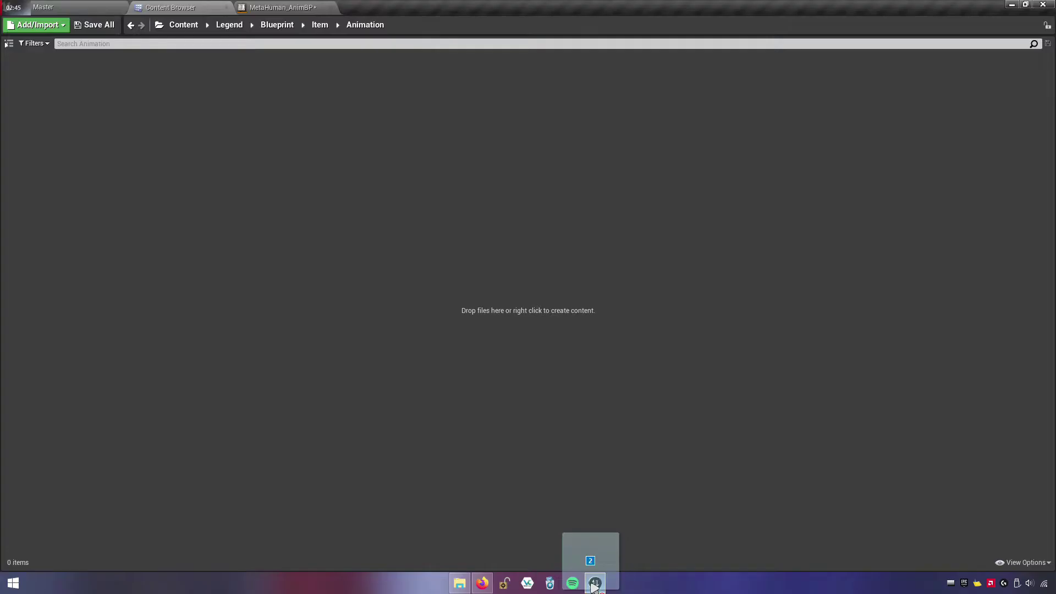
- Import the Equip and UnEquip files into Animation using the Metahuman_SK skeleton
{"action": "left_click_drag", "start_coordinate": [458, 317], "coordinate": [457, 315]}
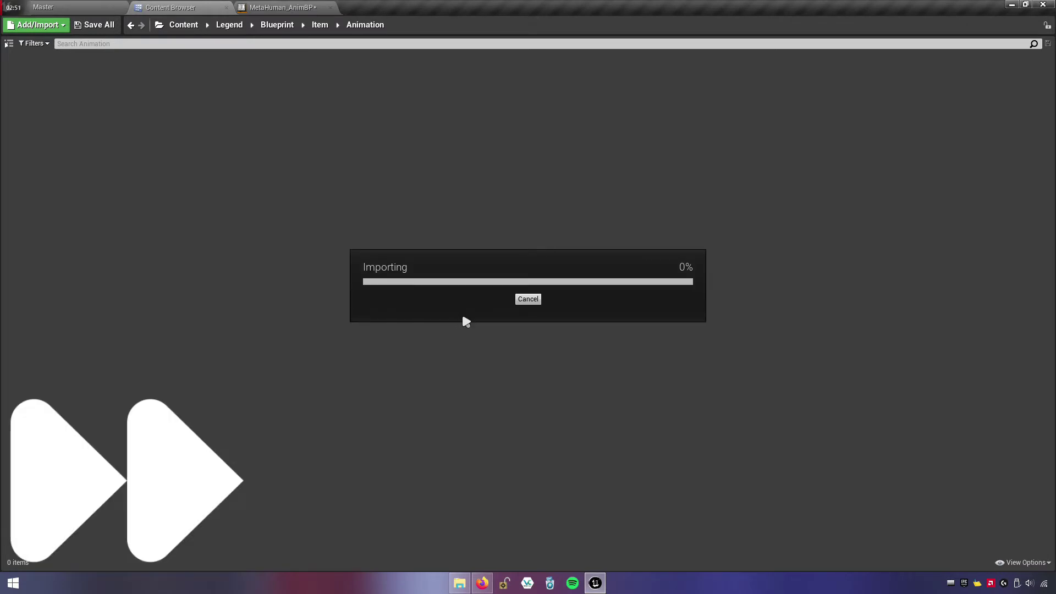
{"action": "left_click", "coordinate": [605, 161]}
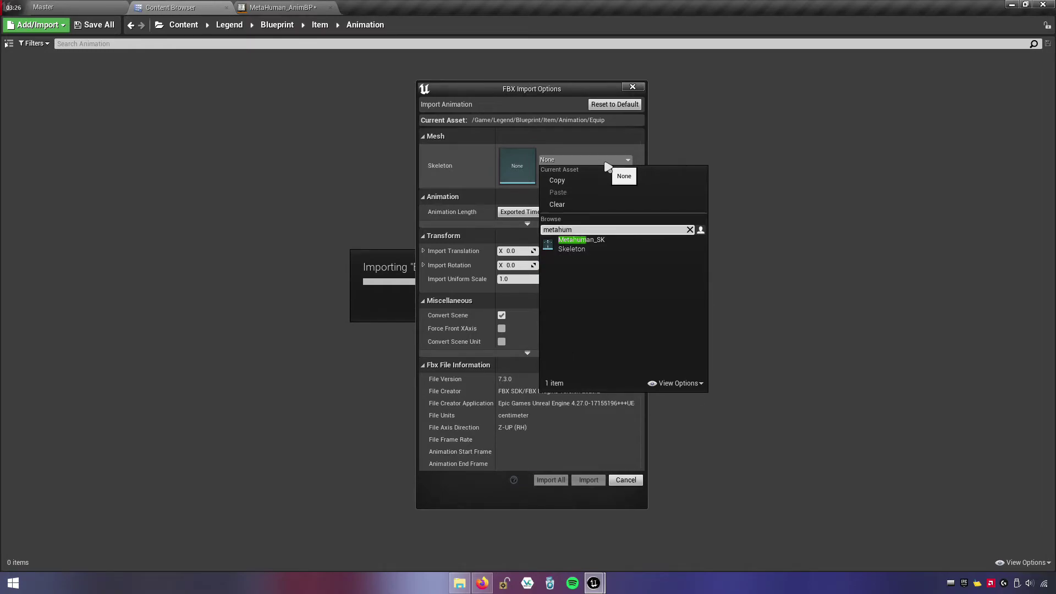
{"action": "left_click", "coordinate": [611, 243]}
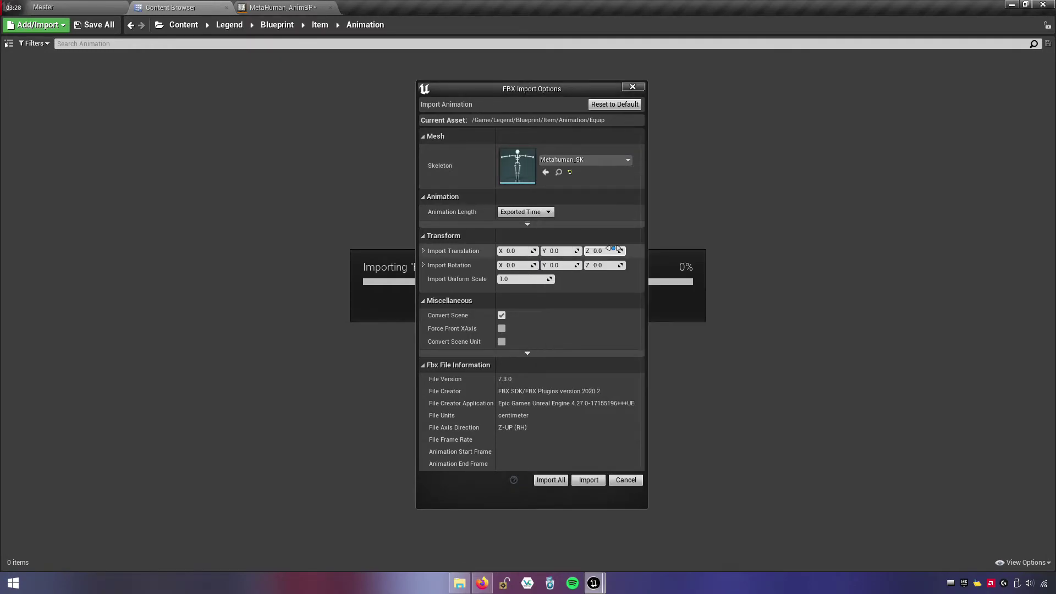
{"action": "left_click", "coordinate": [551, 480]}
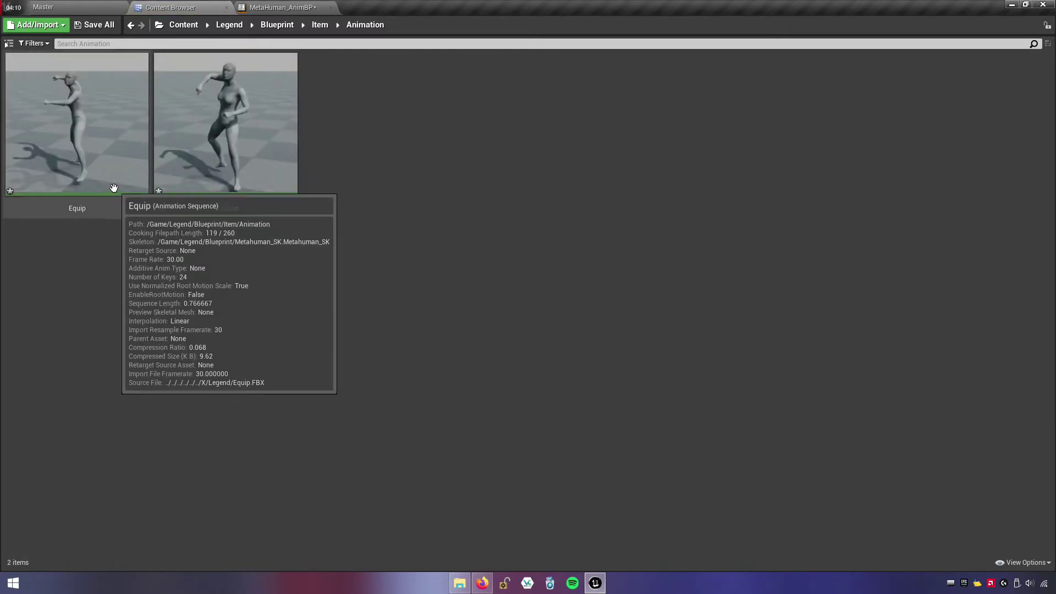
- Preview the Equip animation, then open UnEquip to preview it
{"action": "double_click", "coordinate": [117, 194]}
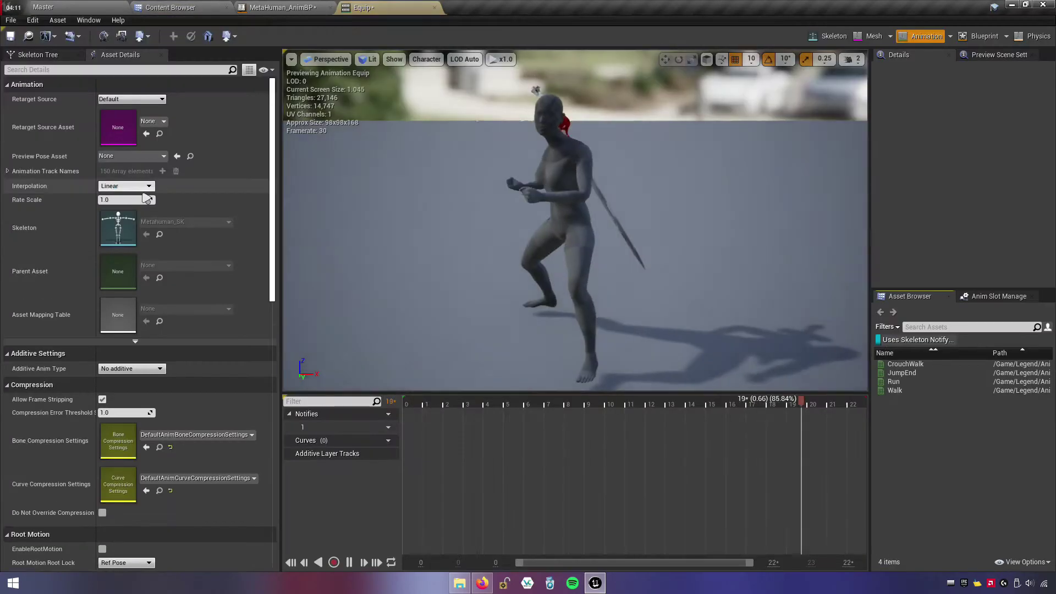
{"action": "left_click_drag", "start_coordinate": [504, 267], "coordinate": [528, 154]}
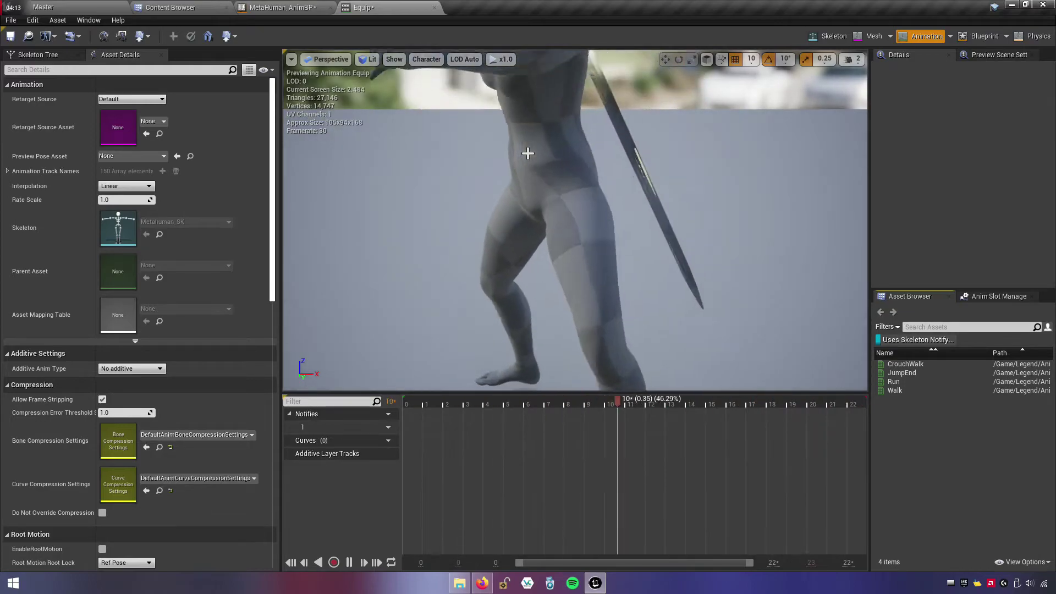
{"action": "scroll", "coordinate": [528, 153], "scroll_direction": "down", "scroll_amount": 5}
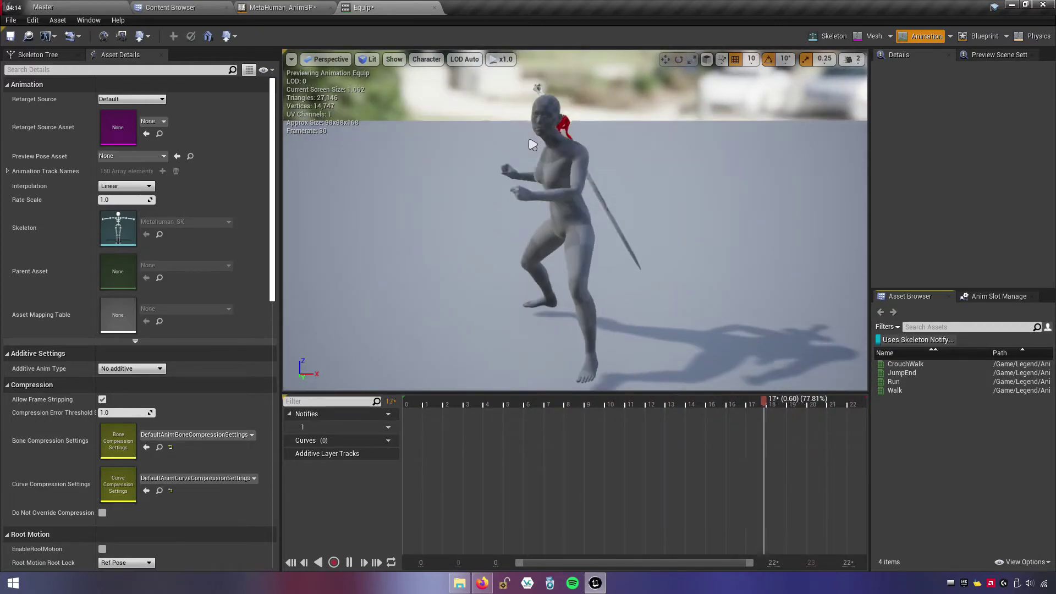
{"action": "left_click", "coordinate": [435, 7]}
{"action": "left_click", "coordinate": [177, 4]}
{"action": "double_click", "coordinate": [247, 176]}
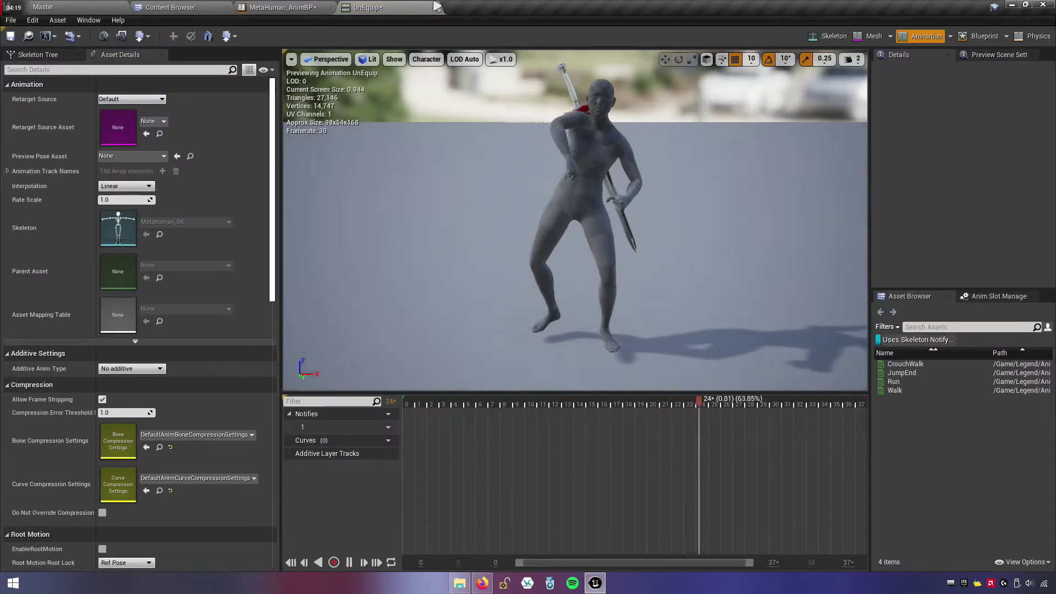
- Save the unsaved Equip, UnEquip and AnimBP assets
{"action": "left_click", "coordinate": [435, 7]}
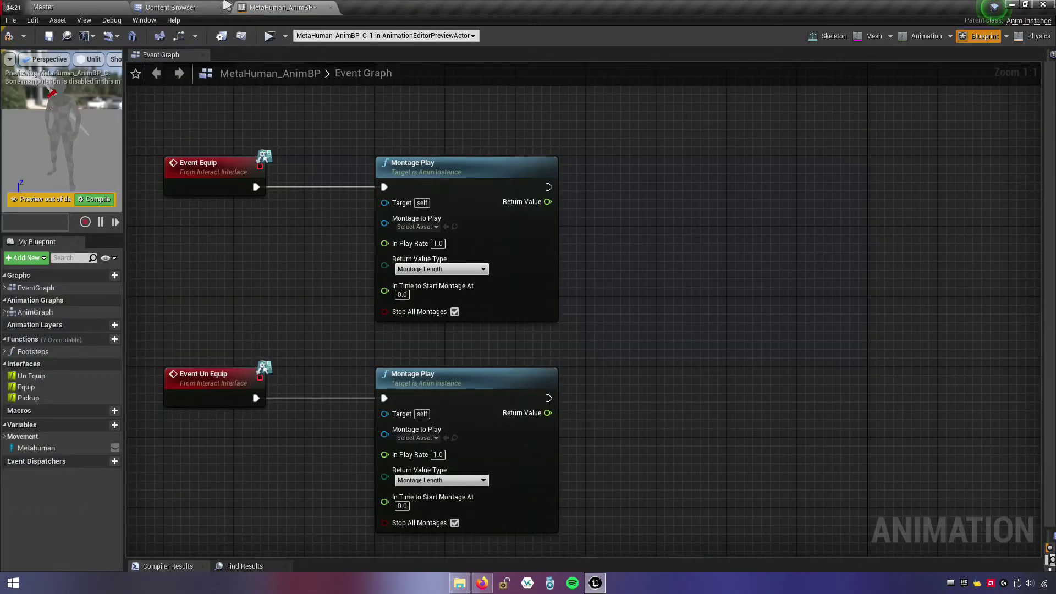
{"action": "left_click", "coordinate": [204, 7]}
{"action": "left_click", "coordinate": [94, 24]}
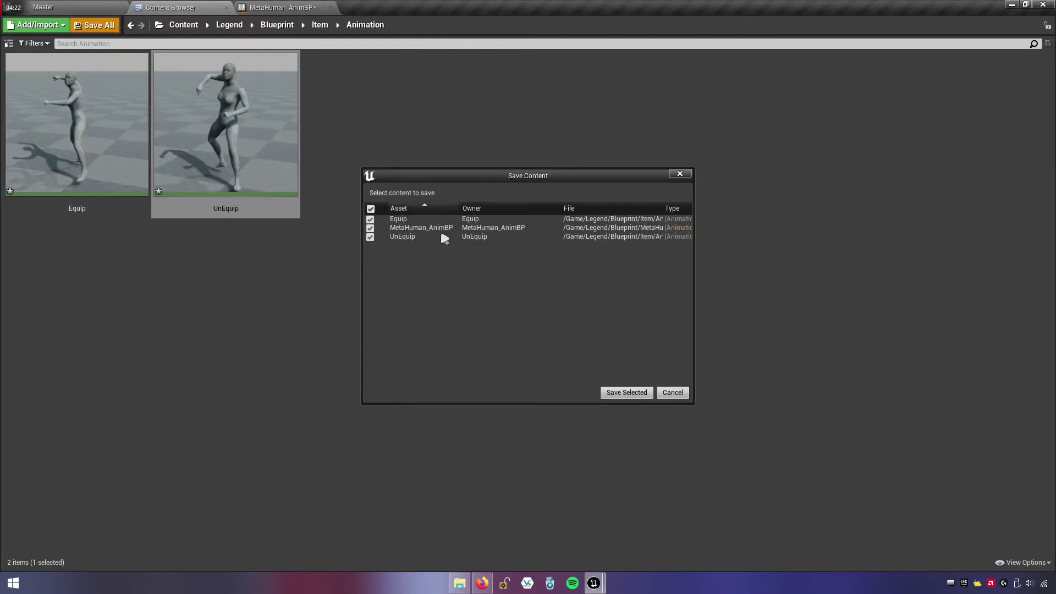
{"action": "left_click", "coordinate": [649, 396]}
- Create AnimMontages from the Equip and UnEquip animations
{"action": "left_click", "coordinate": [108, 208]}
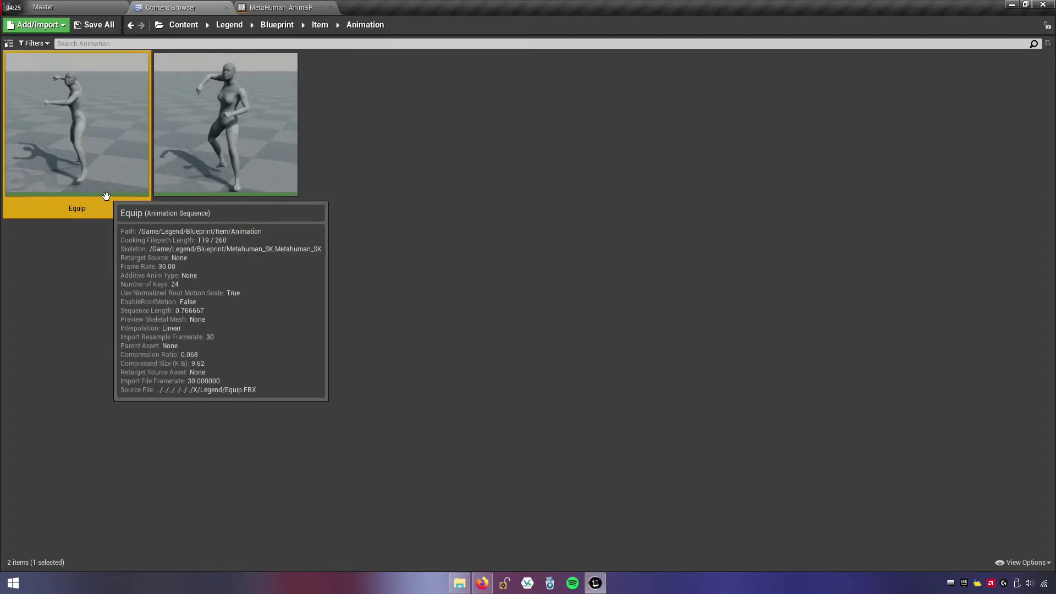
{"action": "left_click", "coordinate": [260, 177], "text": "ctrl"}
{"action": "right_click", "coordinate": [259, 175]}
{"action": "mouse_move", "coordinate": [352, 178]}
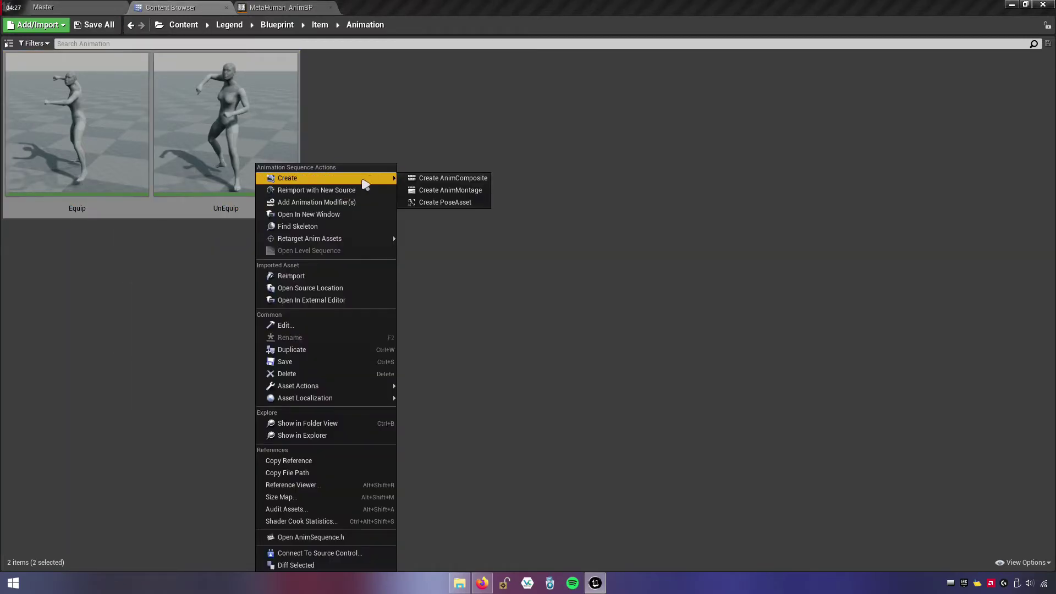
{"action": "left_click", "coordinate": [476, 195]}
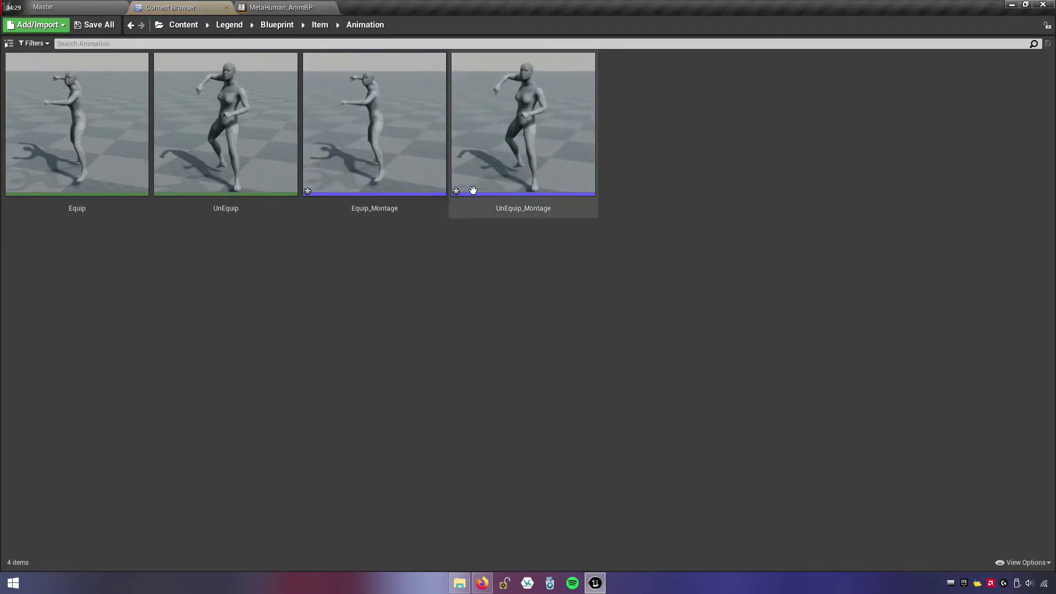
{"action": "left_click", "coordinate": [390, 142]}
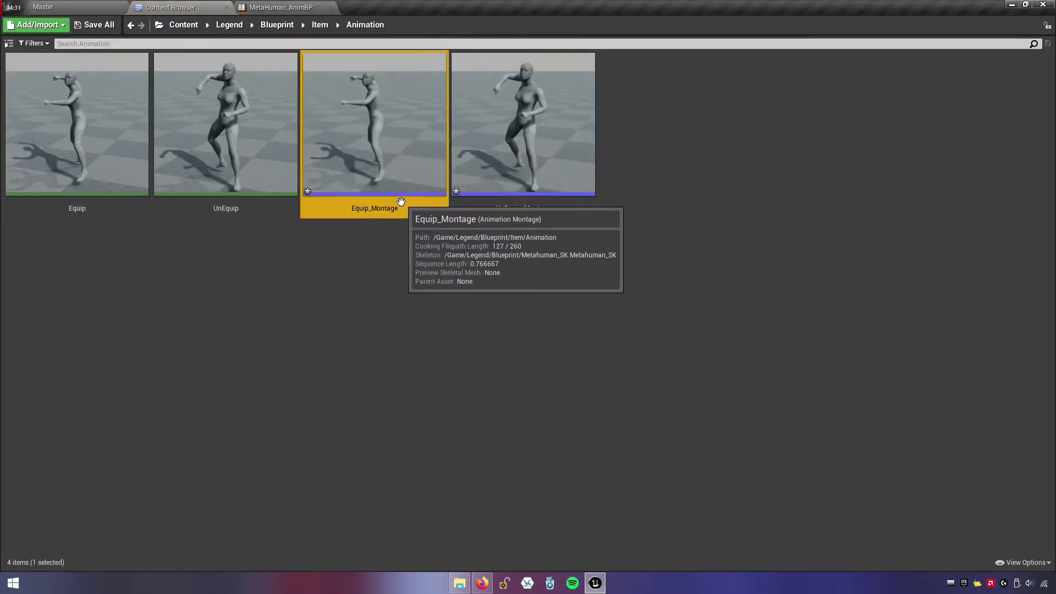
- Save the new Equip_Montage and UnEquip_Montage and open Equip_Montage
{"action": "left_click", "coordinate": [94, 24]}
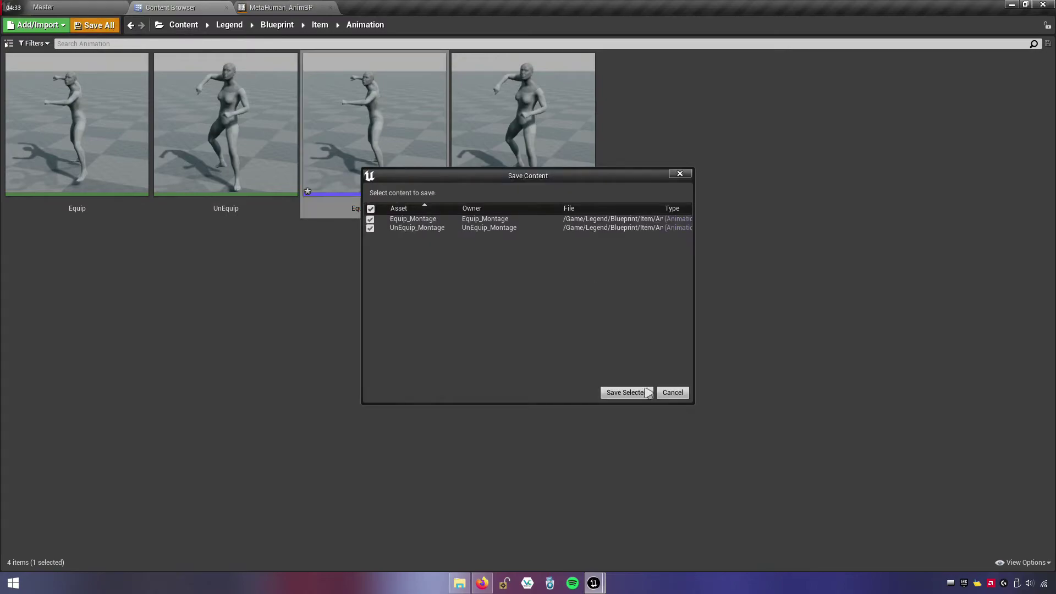
{"action": "left_click", "coordinate": [627, 392]}
{"action": "left_click", "coordinate": [405, 209]}
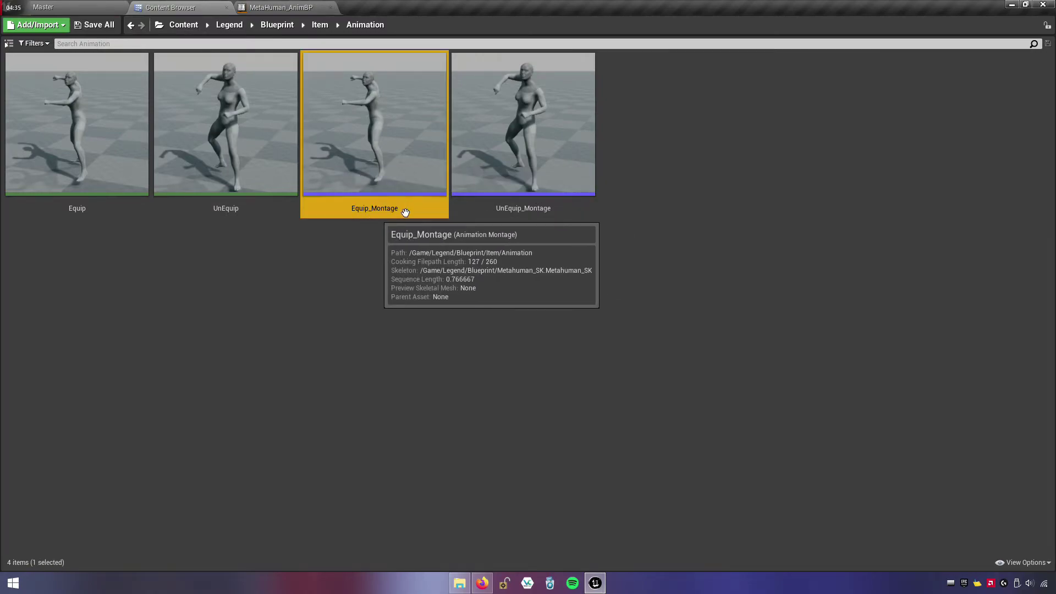
{"action": "double_click", "coordinate": [438, 214]}
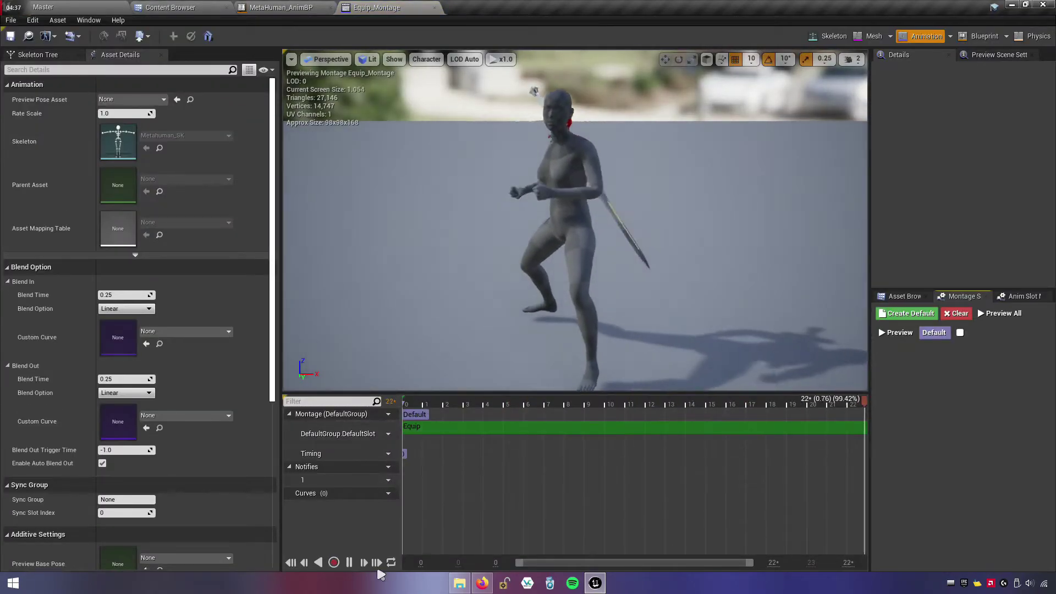
- Pause the montage preview and scrub the playhead to frame 3
{"action": "left_click", "coordinate": [350, 562]}
{"action": "left_click_drag", "start_coordinate": [699, 402], "coordinate": [484, 401]}
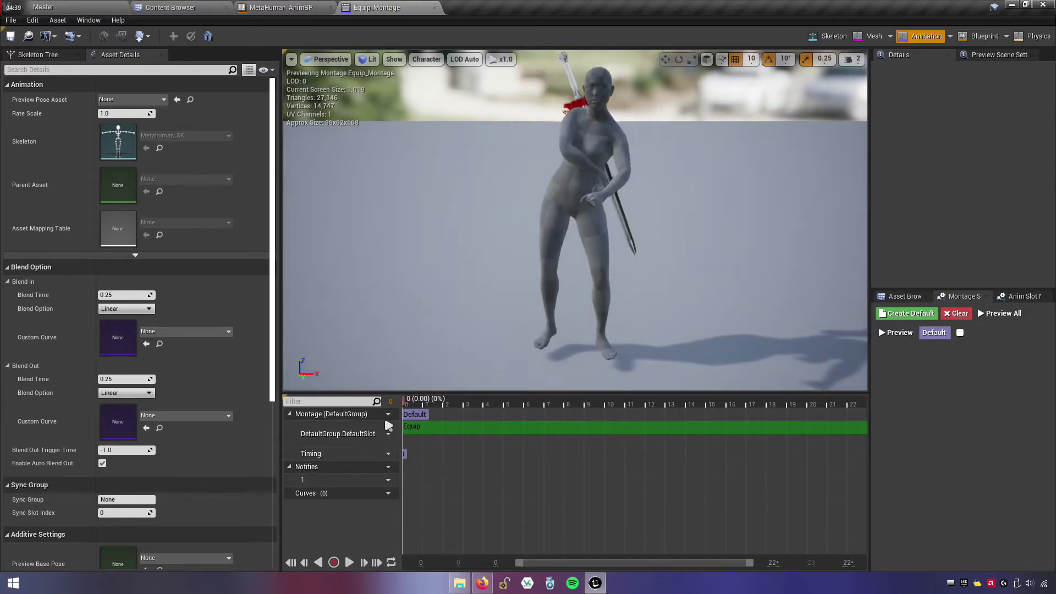
{"action": "left_click_drag", "start_coordinate": [535, 430], "coordinate": [476, 430]}
{"action": "left_click_drag", "start_coordinate": [572, 273], "coordinate": [585, 162]}
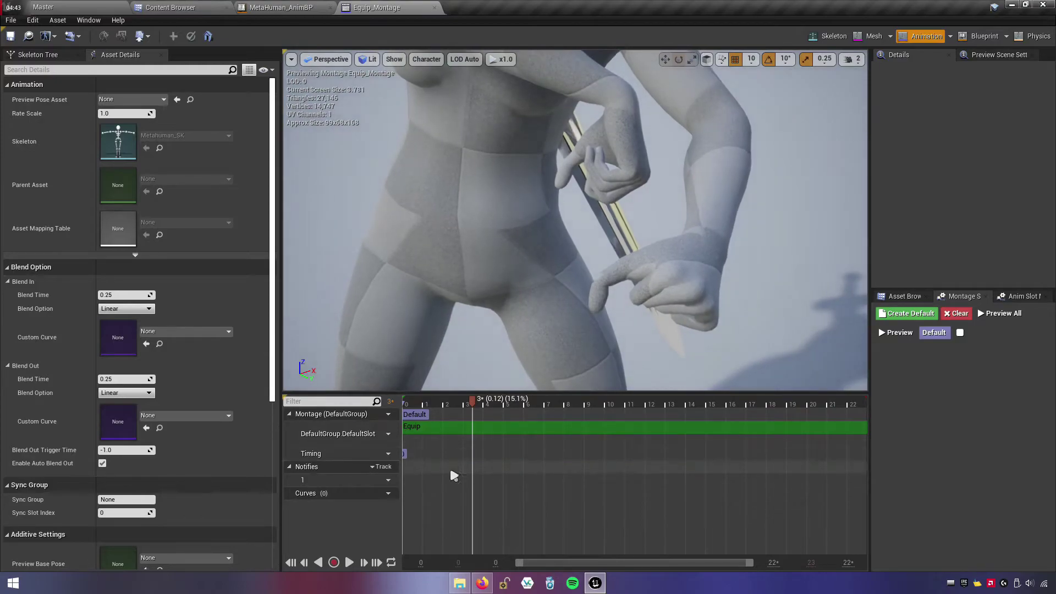
{"action": "mouse_move", "coordinate": [472, 401]}
{"action": "left_mouse_down"}
{"action": "mouse_move", "coordinate": [434, 418]}
{"action": "mouse_move", "coordinate": [476, 419]}
{"action": "left_mouse_up"}
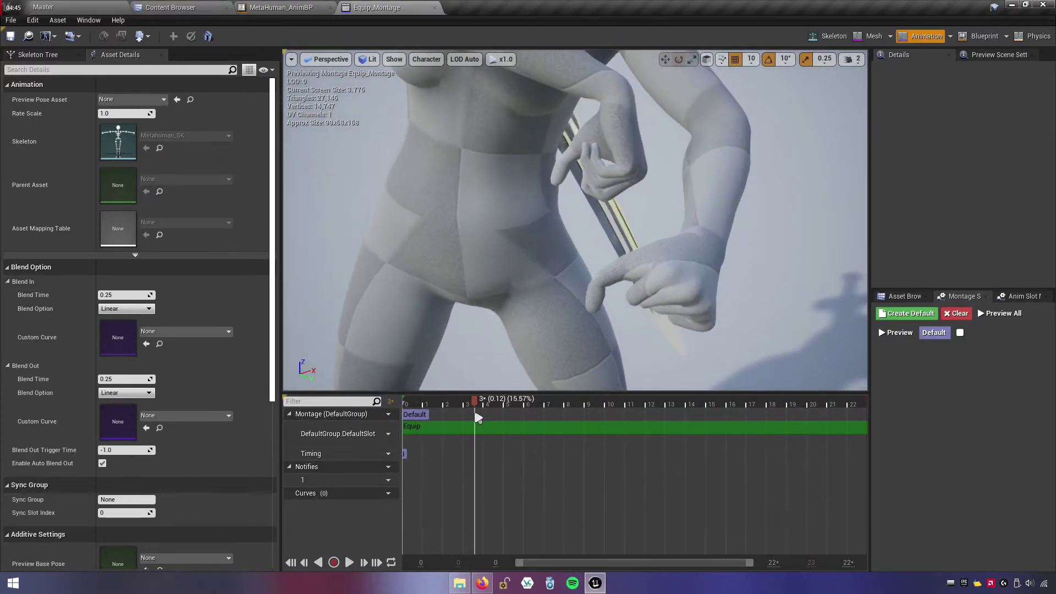
- Add a new notify named Equip on the Notifies track and save the montage
{"action": "right_click", "coordinate": [477, 487]}
{"action": "mouse_move", "coordinate": [501, 498]}
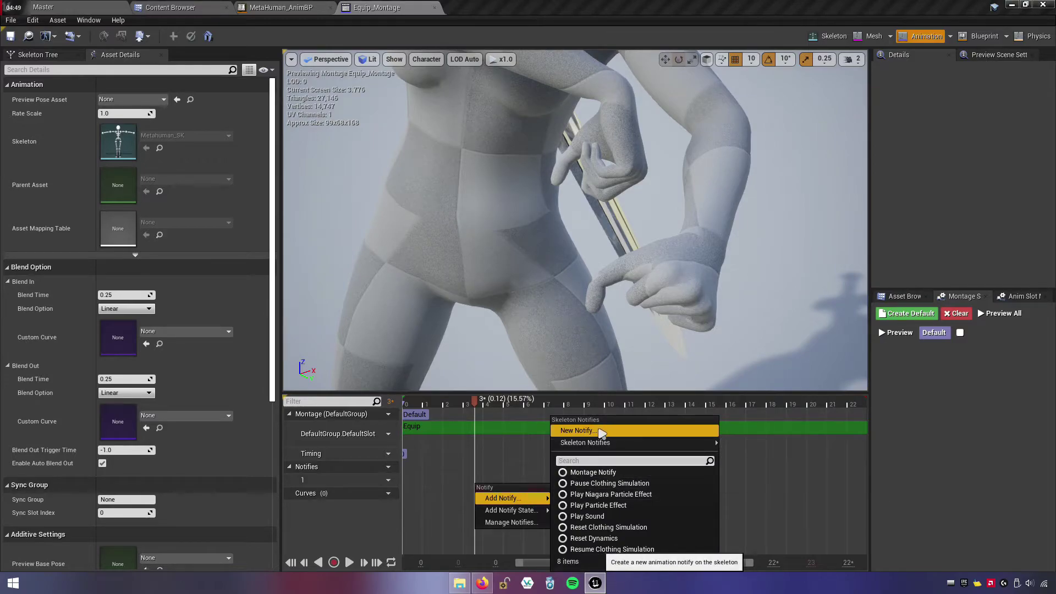
{"action": "left_click", "coordinate": [601, 433]}
{"action": "type", "text": "Equip"}
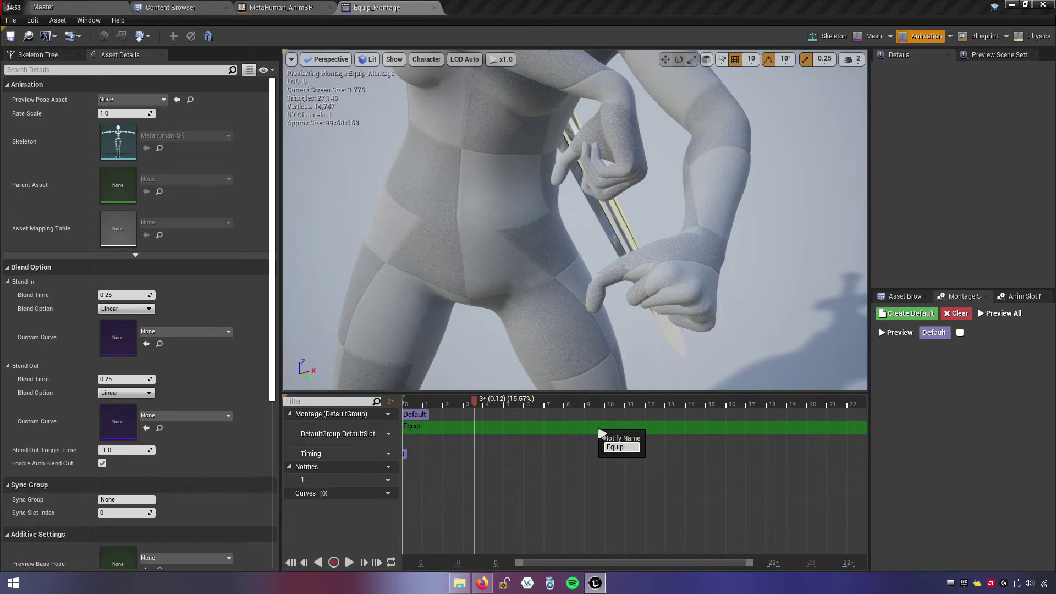
{"action": "key", "text": "Return"}
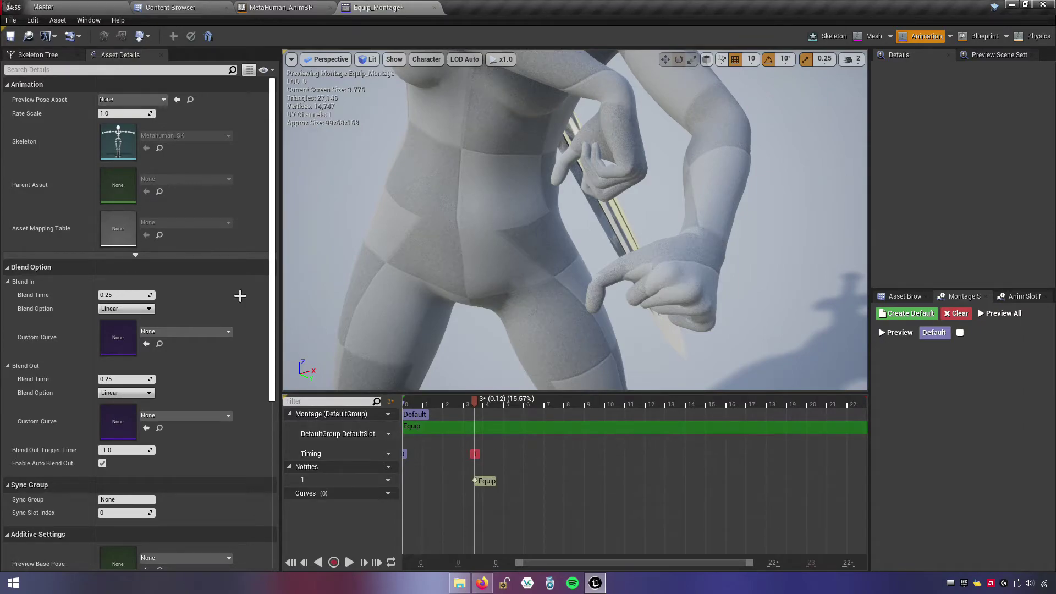
{"action": "left_click", "coordinate": [10, 37]}
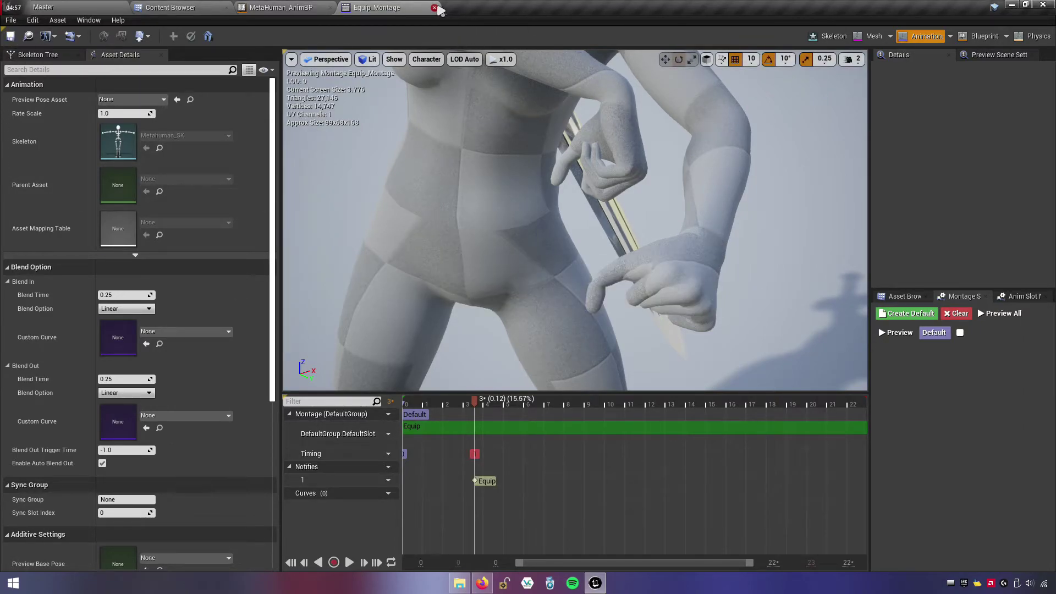
- Open UnEquip_Montage, stop playback and move the playhead to frame 28
{"action": "left_click", "coordinate": [434, 7]}
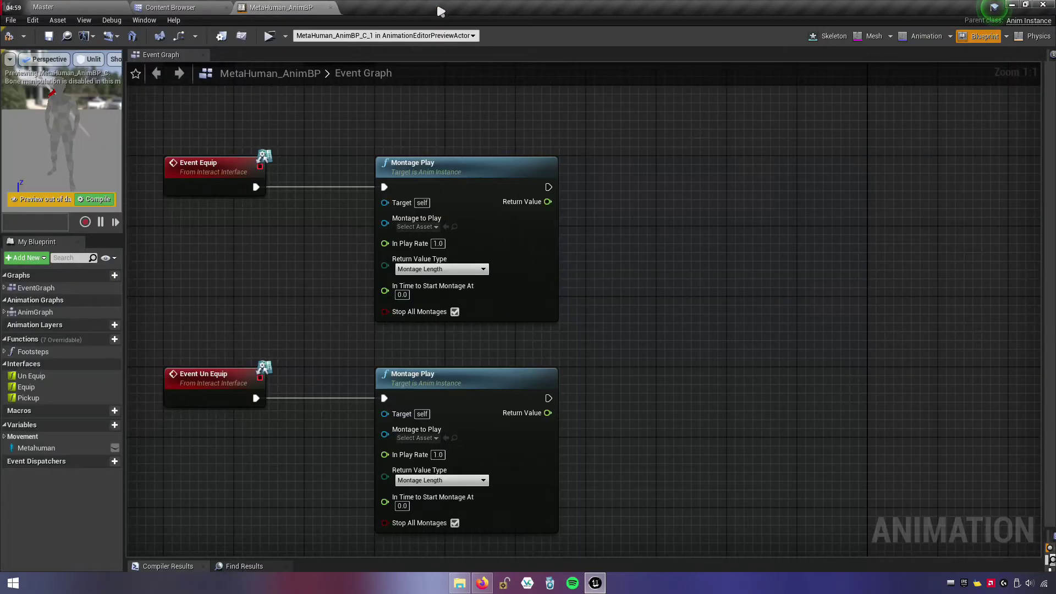
{"action": "left_click", "coordinate": [170, 7]}
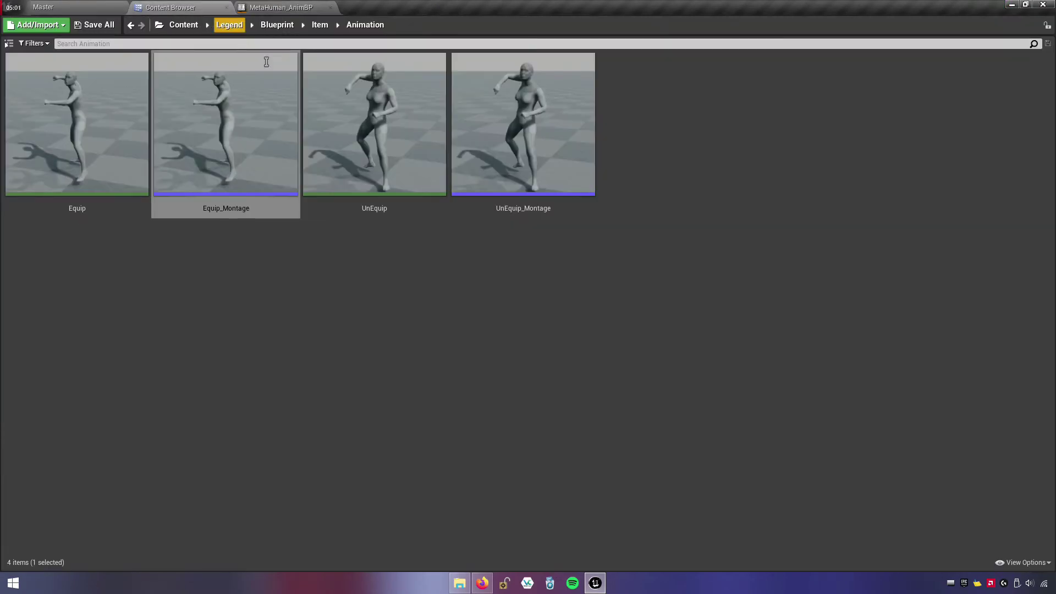
{"action": "double_click", "coordinate": [527, 207]}
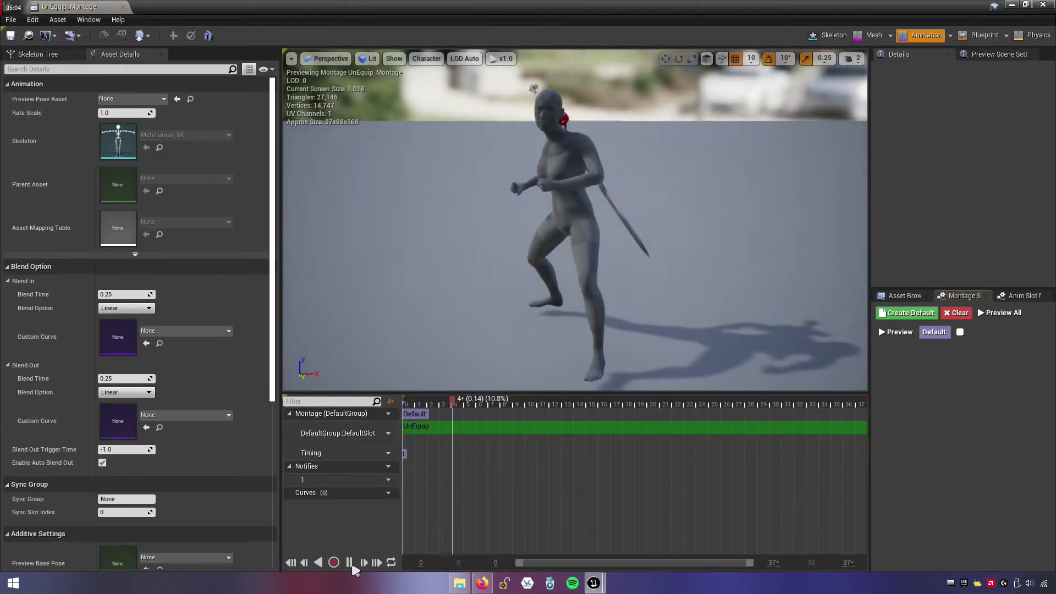
{"action": "left_click", "coordinate": [348, 562]}
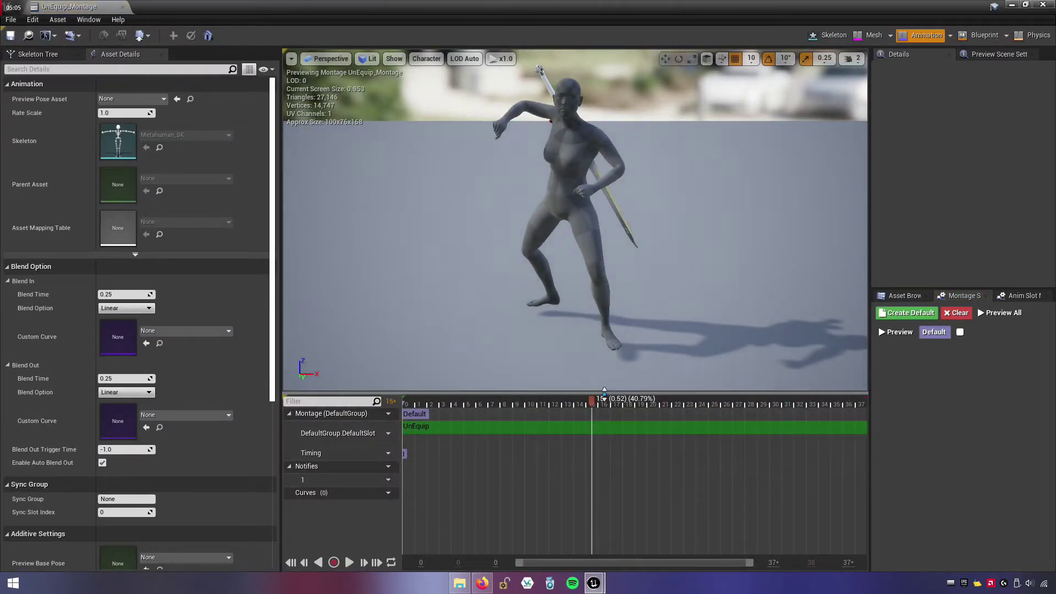
{"action": "left_click", "coordinate": [594, 407]}
{"action": "left_click_drag", "start_coordinate": [594, 407], "coordinate": [750, 407]}
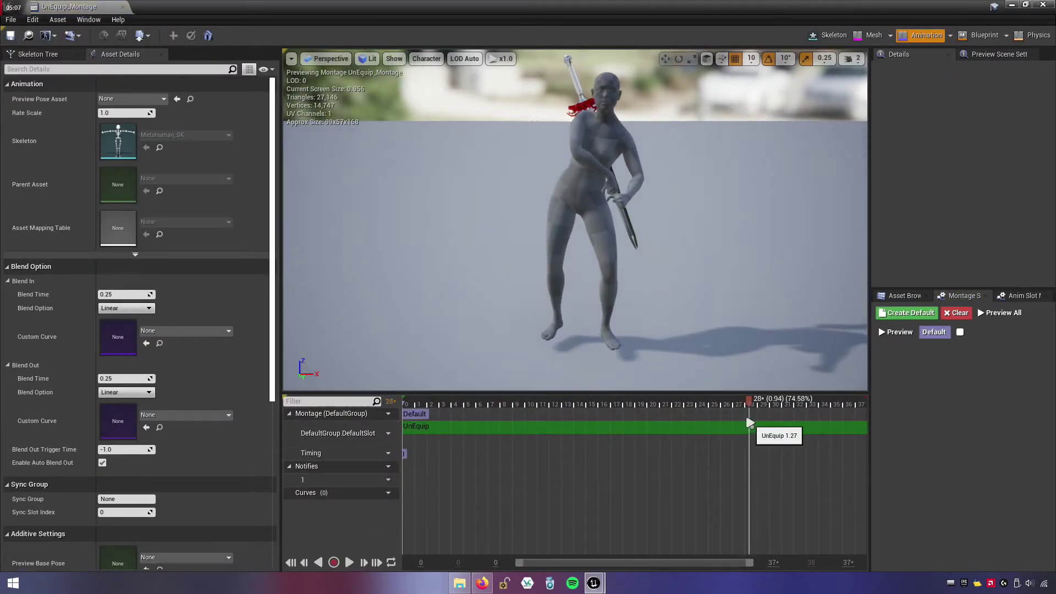
{"action": "scroll", "coordinate": [601, 150], "scroll_direction": "up", "scroll_amount": 5}
{"action": "left_click_drag", "start_coordinate": [743, 160], "coordinate": [733, 292], "text": "alt"}
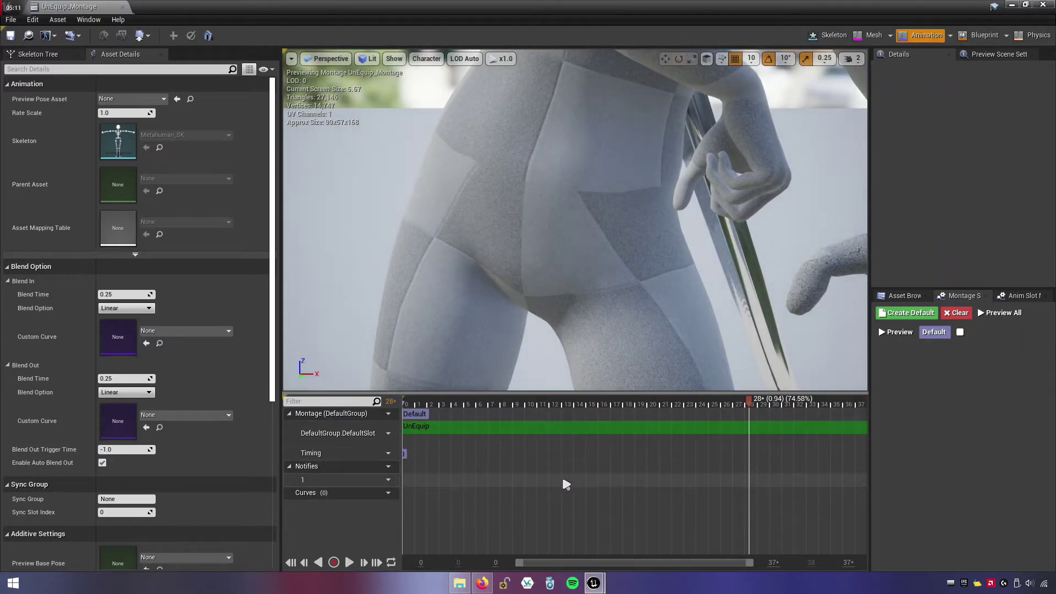
- Add a new notify named UnEquip at frame 28, save the montage and close it
{"action": "right_click", "coordinate": [753, 484]}
{"action": "mouse_move", "coordinate": [808, 493]}
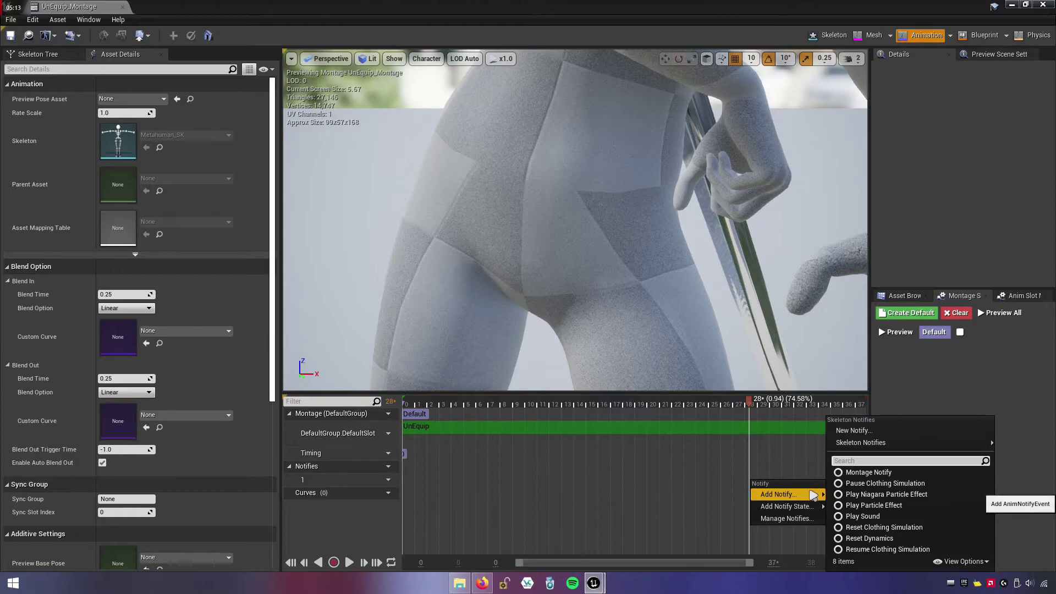
{"action": "left_click", "coordinate": [856, 438]}
{"action": "type", "text": "UnEquip"}
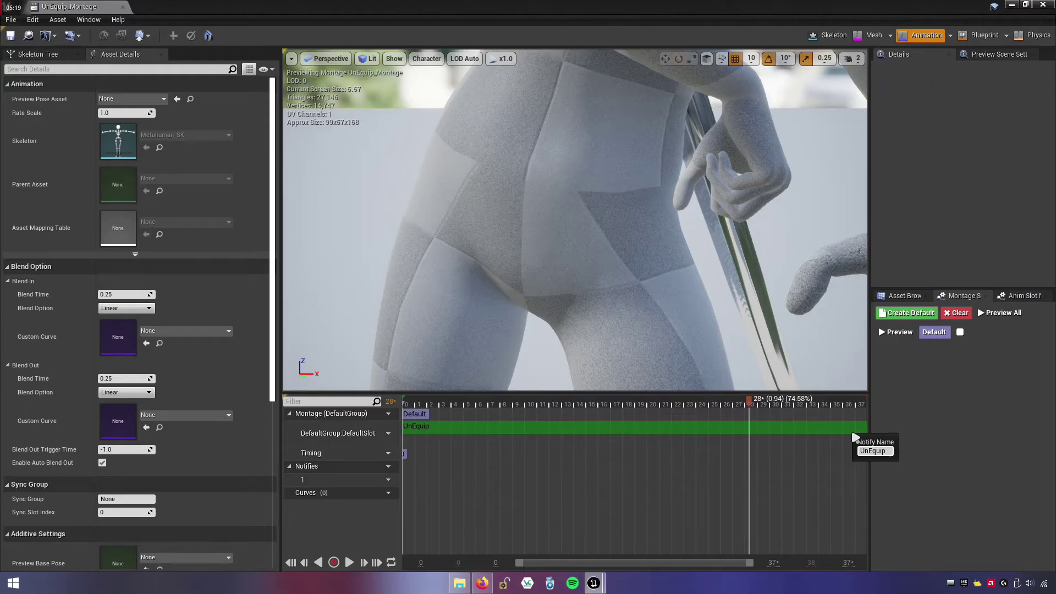
{"action": "key", "text": "Return"}
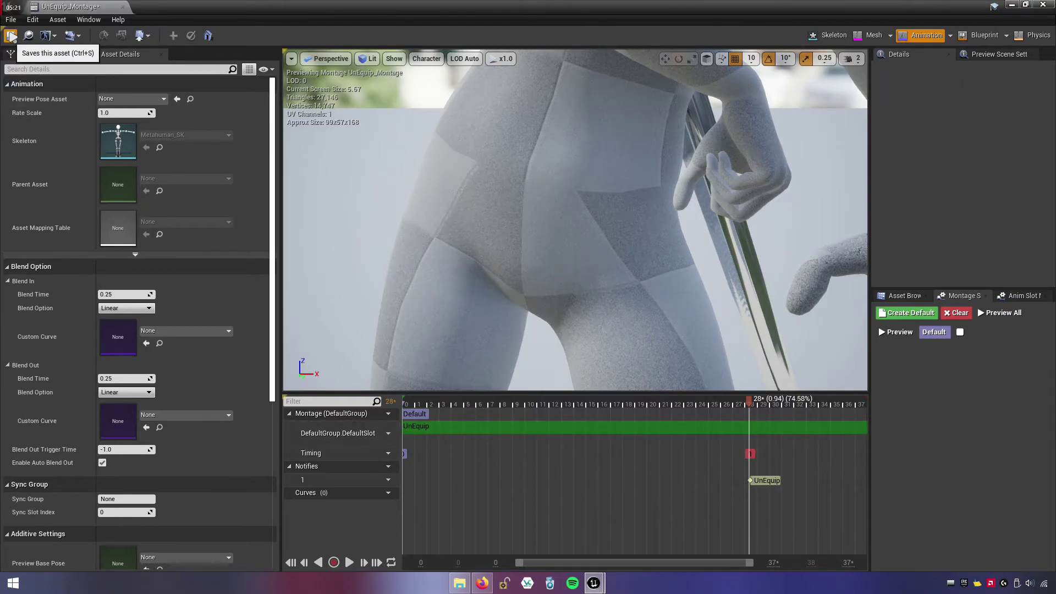
{"action": "left_click", "coordinate": [9, 35]}
{"action": "left_click", "coordinate": [122, 7]}
- Place a Metahuman variable getter in the MetaHuman_AnimBP Event Graph
{"action": "left_click", "coordinate": [434, 331]}
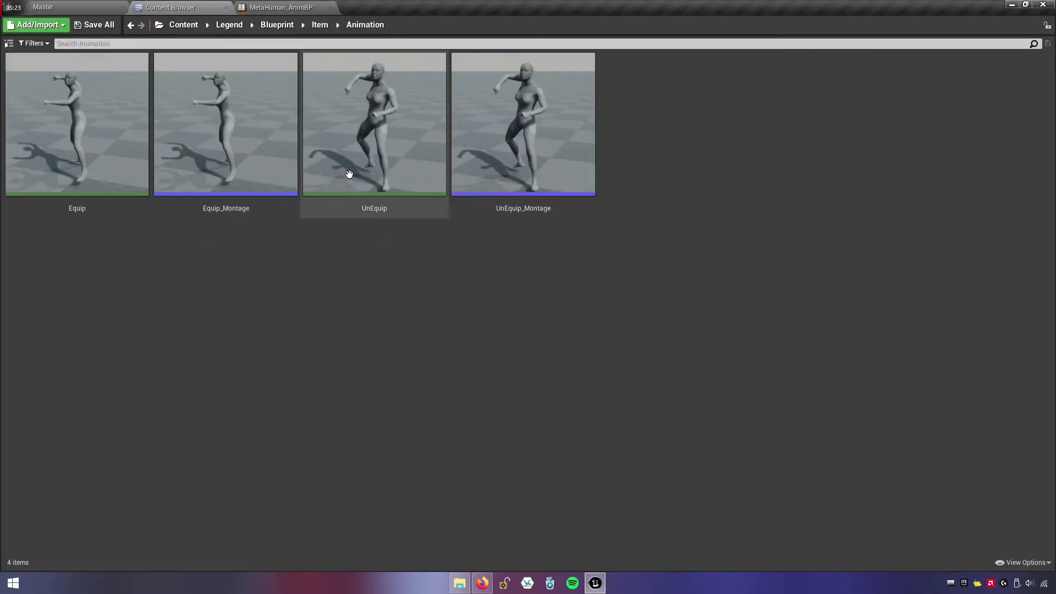
{"action": "left_click", "coordinate": [302, 8]}
{"action": "right_click_drag", "start_coordinate": [497, 297], "coordinate": [304, 319]}
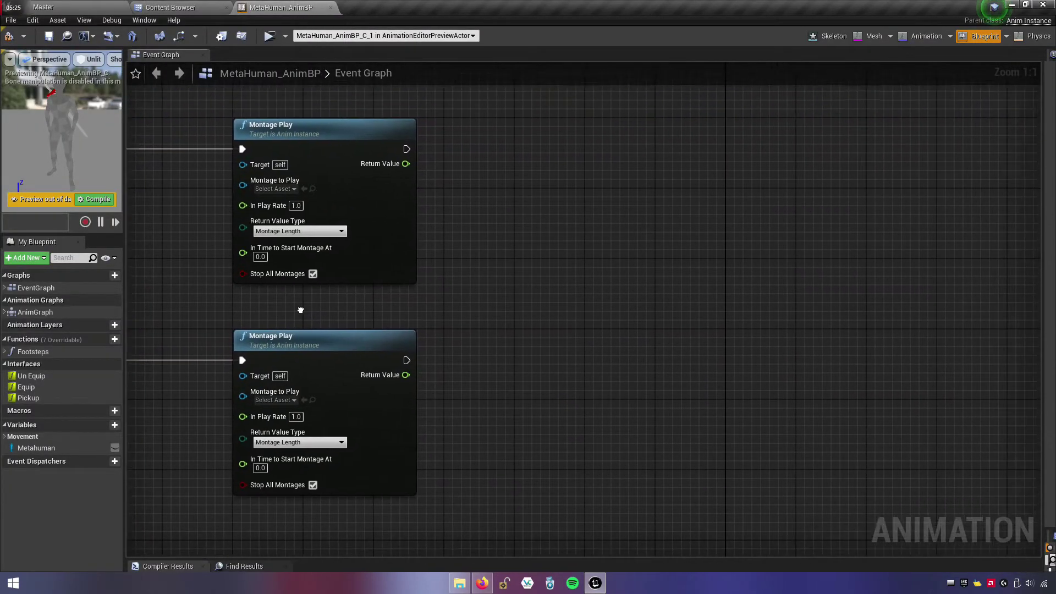
{"action": "right_click_drag", "start_coordinate": [531, 337], "coordinate": [811, 291]}
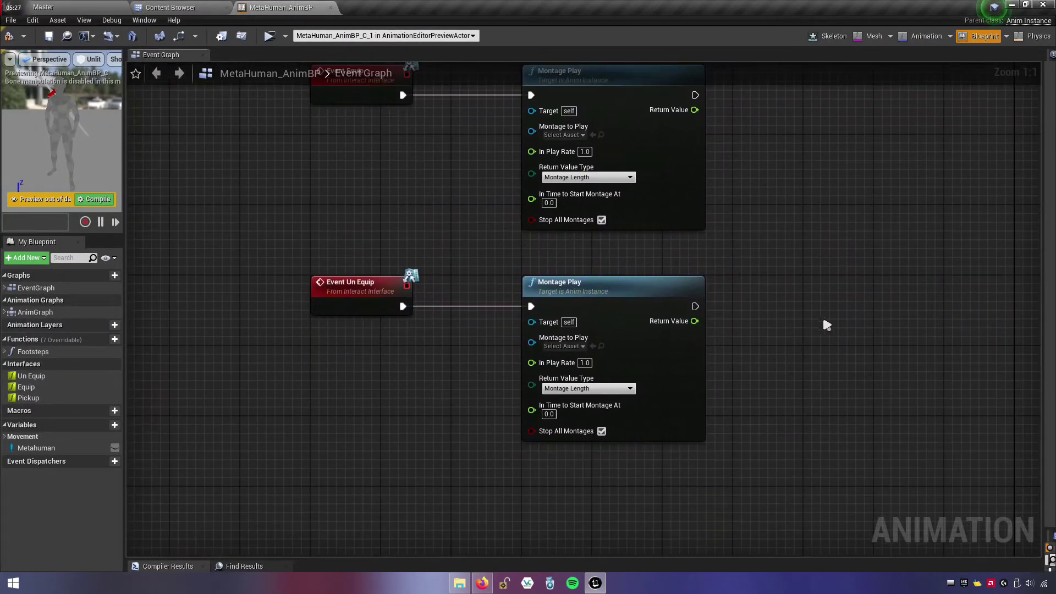
{"action": "right_click_drag", "start_coordinate": [600, 550], "coordinate": [605, 341]}
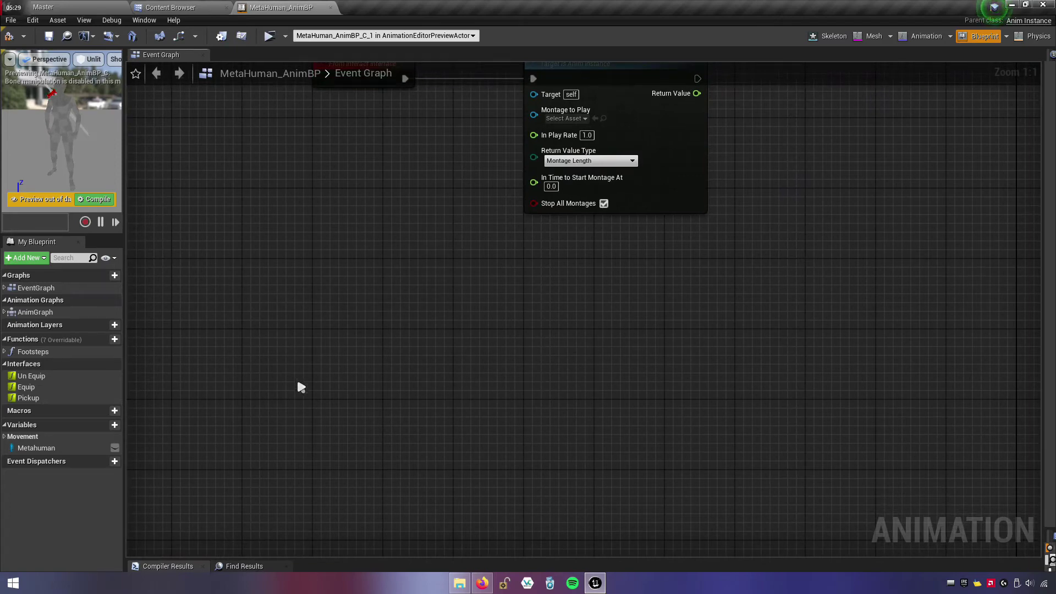
{"action": "mouse_move", "coordinate": [36, 448]}
{"action": "left_mouse_down"}
{"action": "mouse_move", "coordinate": [381, 317]}
{"action": "mouse_move", "coordinate": [416, 314]}
{"action": "left_mouse_up"}
{"action": "left_click", "coordinate": [426, 319]}
{"action": "right_click_drag", "start_coordinate": [436, 330], "coordinate": [423, 362]}
{"action": "mouse_move", "coordinate": [424, 353]}
{"action": "left_mouse_down"}
{"action": "mouse_move", "coordinate": [312, 380]}
{"action": "mouse_move", "coordinate": [365, 358]}
{"action": "left_mouse_up"}
{"action": "right_click_drag", "start_coordinate": [353, 341], "coordinate": [380, 309]}
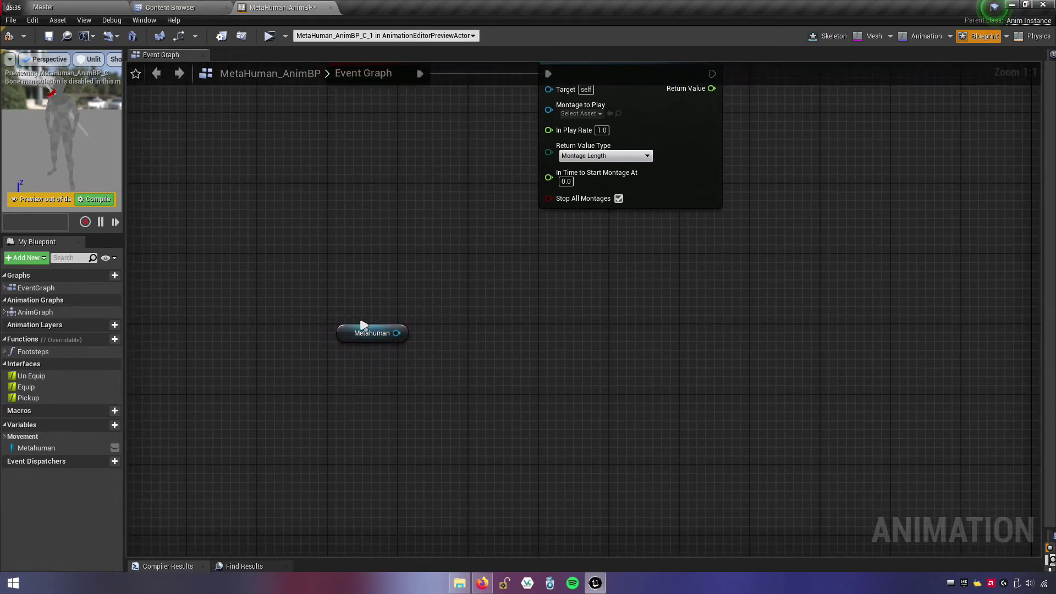
{"action": "left_click_drag", "start_coordinate": [374, 335], "coordinate": [561, 345]}
{"action": "left_click", "coordinate": [332, 338]}
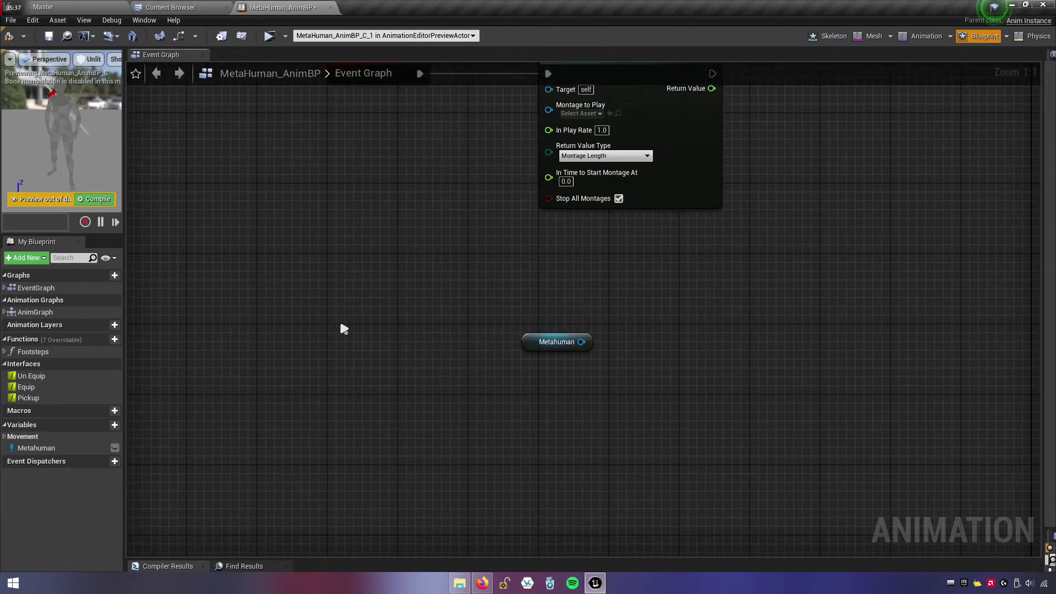
- Add an AnimNotify_Equip event node beside the Metahuman getter
{"action": "right_click", "coordinate": [343, 329]}
{"action": "type", "text": "anim"}
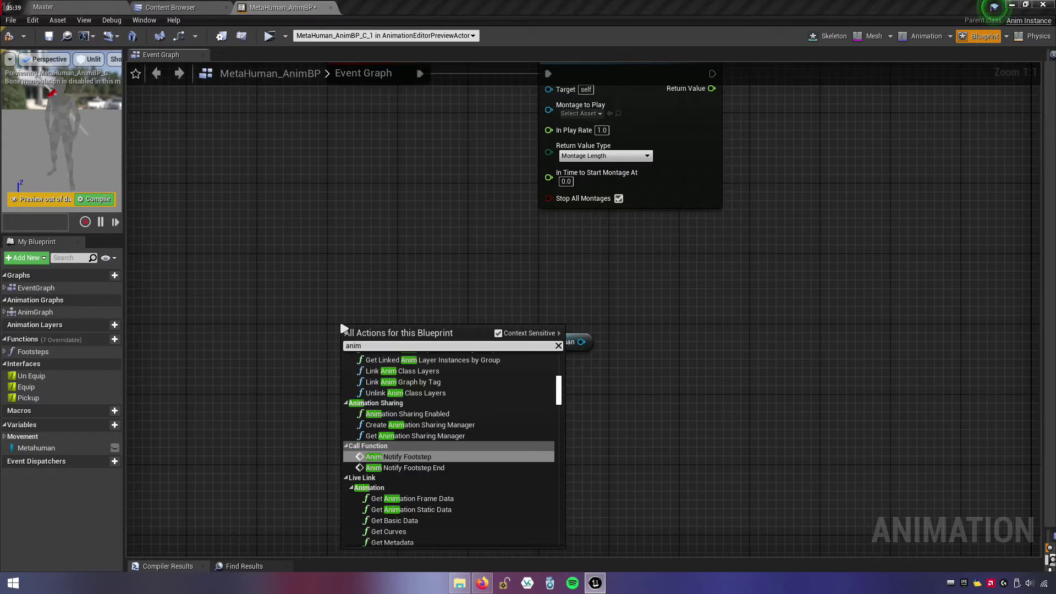
{"action": "type", "text": "notifye"}
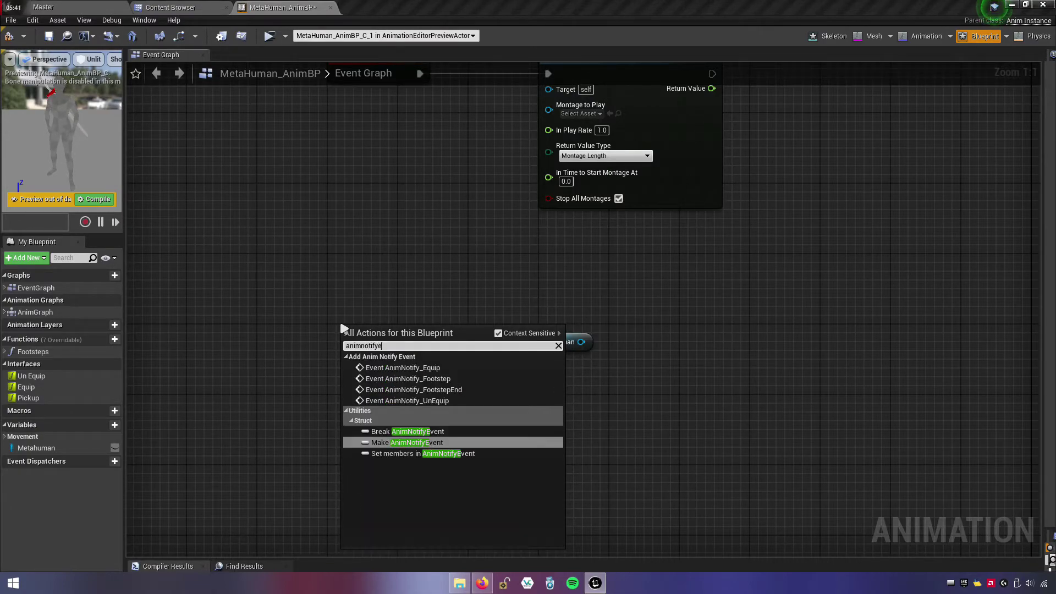
{"action": "type", "text": "q"}
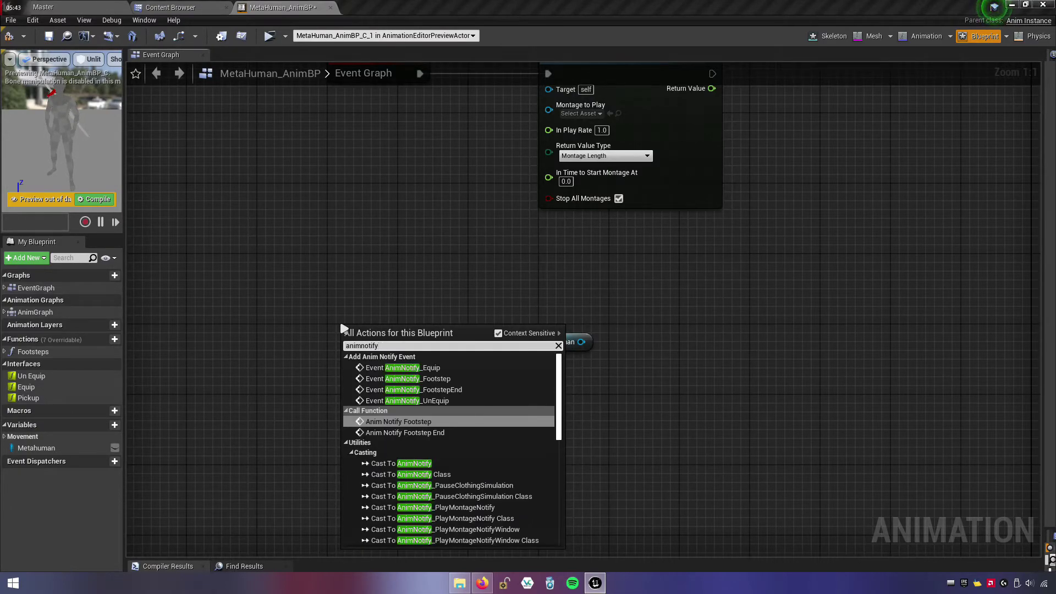
{"action": "type", "text": "equ"}
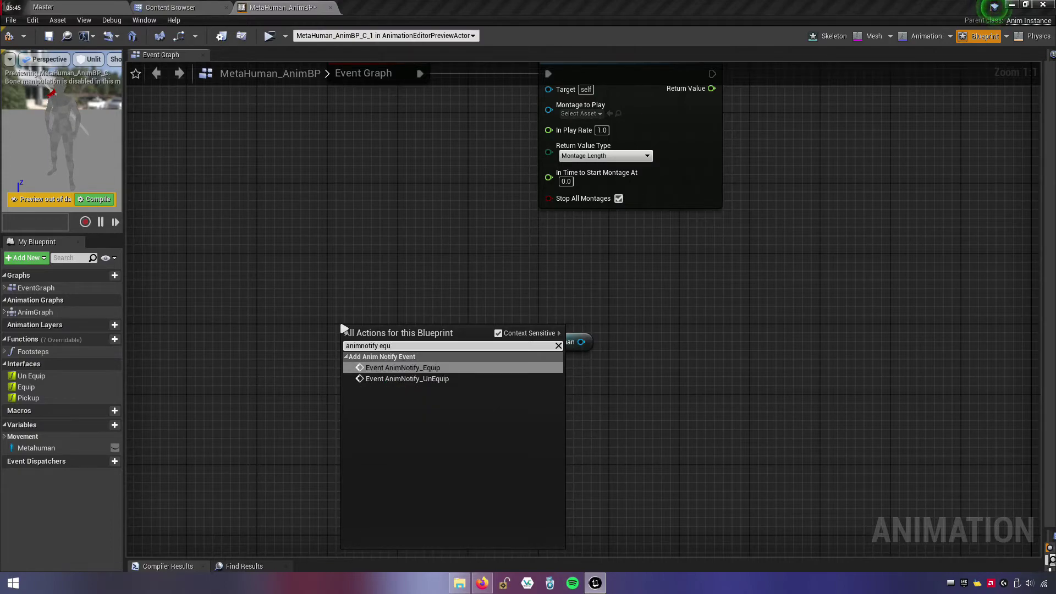
{"action": "left_click", "coordinate": [442, 369]}
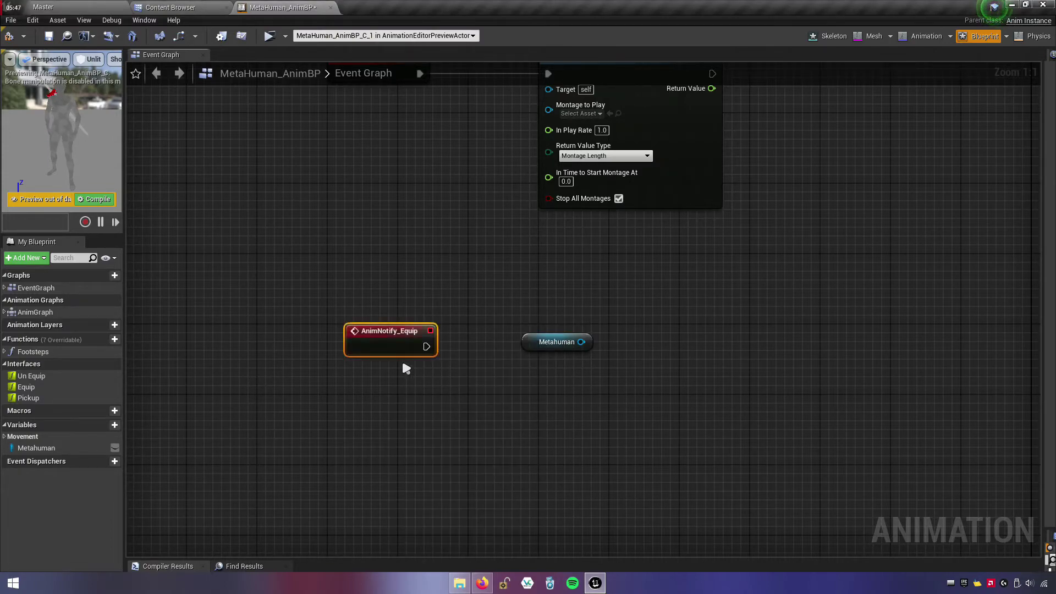
{"action": "left_click_drag", "start_coordinate": [388, 348], "coordinate": [423, 330]}
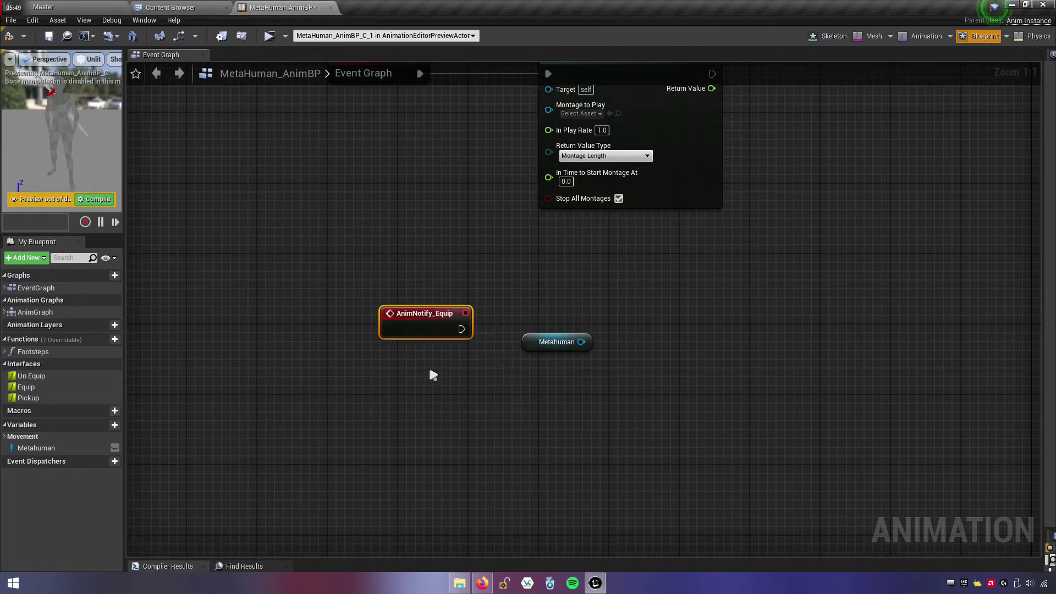
- Add an AnimNotify_UnEquip event node and arrange the notify and Metahuman nodes
{"action": "right_click", "coordinate": [393, 407]}
{"action": "type", "text": "animn"}
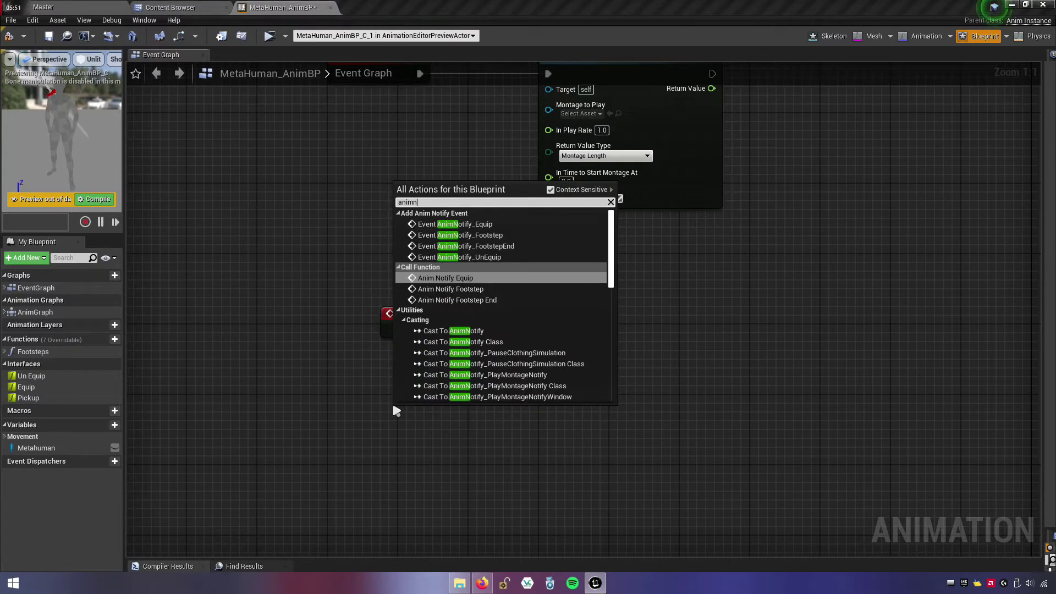
{"action": "type", "text": "of"}
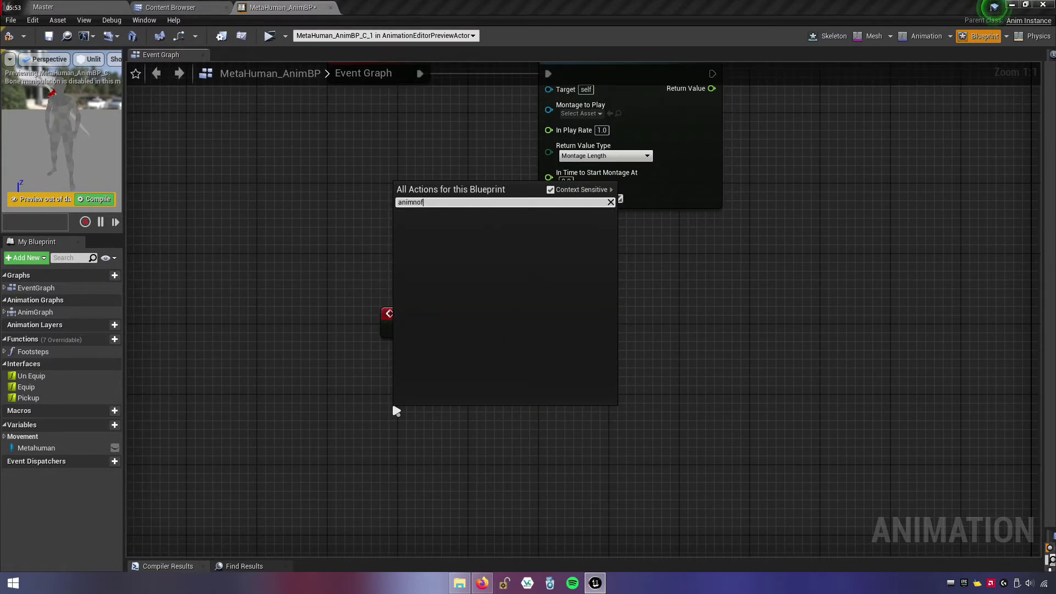
{"action": "key", "text": "BackSpace"}
{"action": "key", "text": "BackSpace"}
{"action": "key", "text": "BackSpace"}
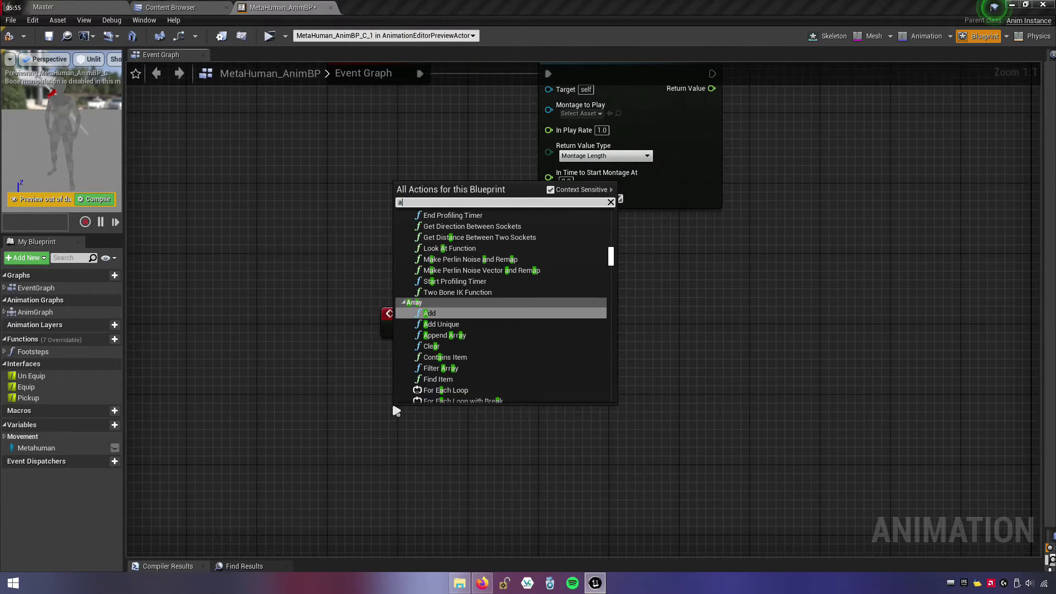
{"action": "key", "text": "BackSpace"}
{"action": "key", "text": "BackSpace"}
{"action": "type", "text": "n"}
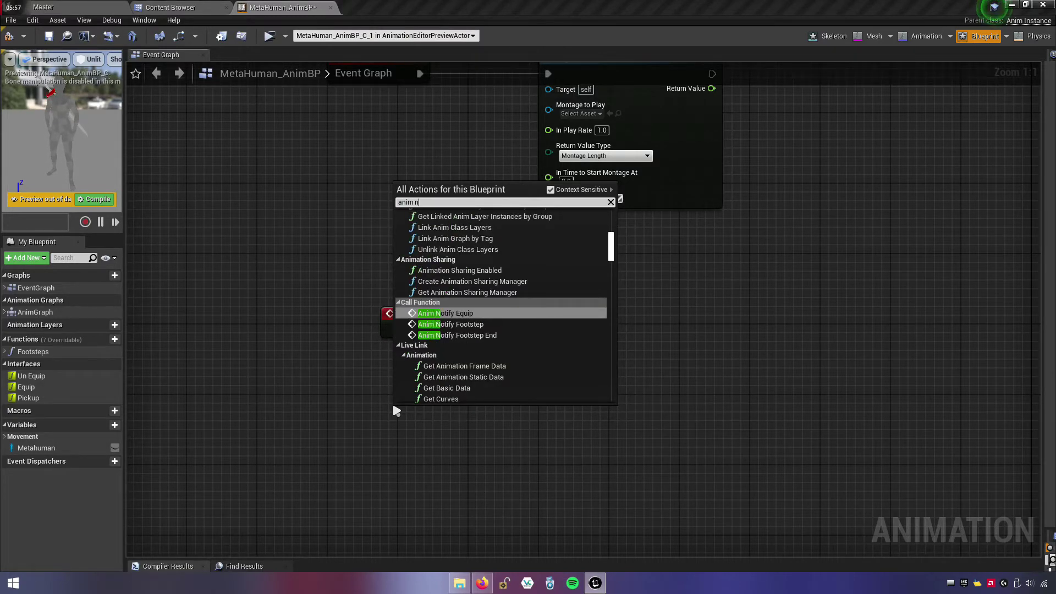
{"action": "type", "text": "otify "}
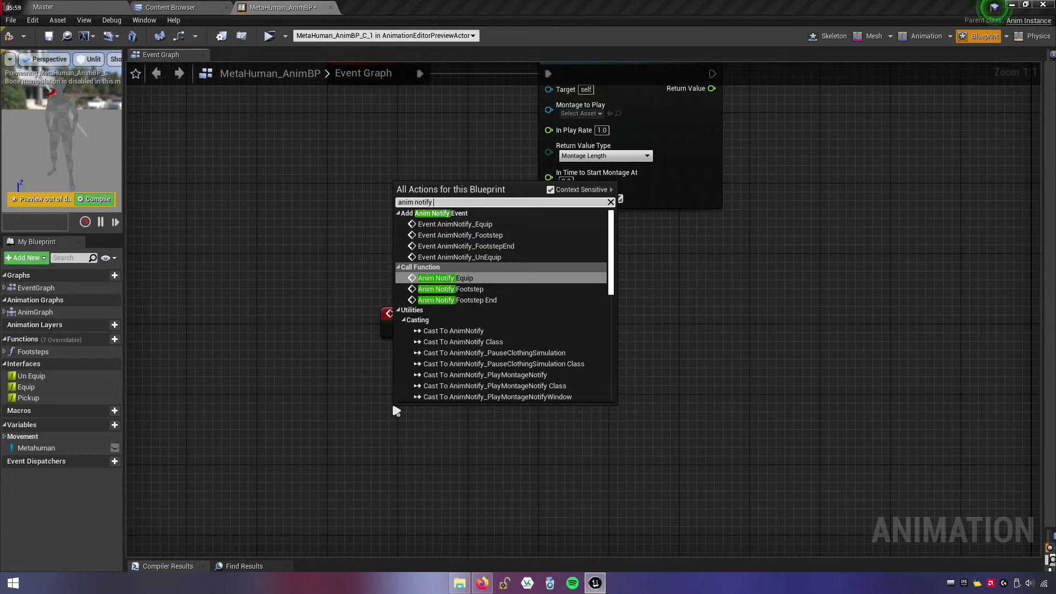
{"action": "type", "text": "uneq"}
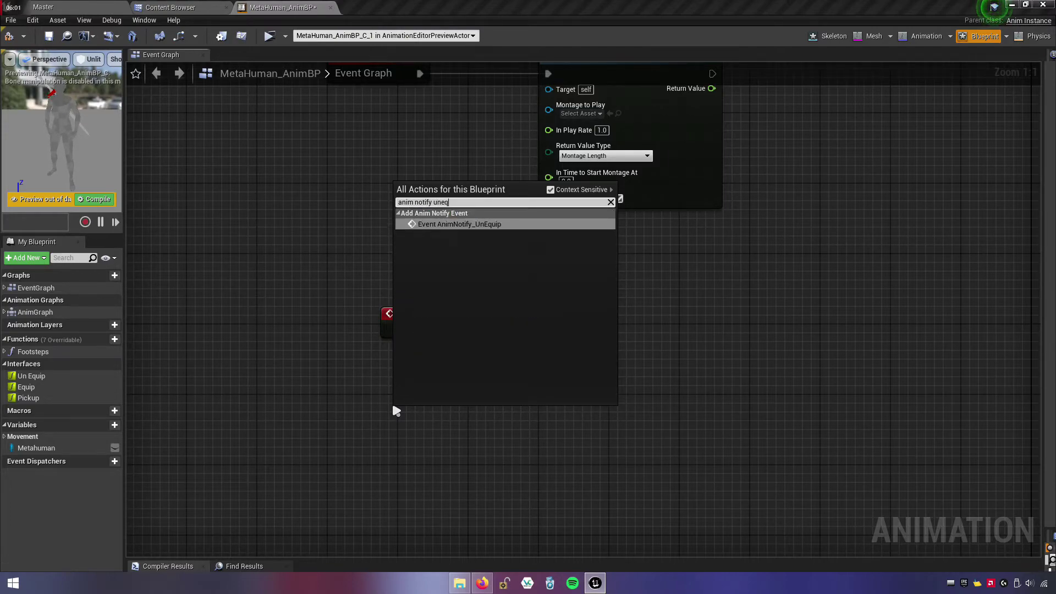
{"action": "left_click", "coordinate": [478, 224]}
{"action": "left_click_drag", "start_coordinate": [432, 425], "coordinate": [441, 417]}
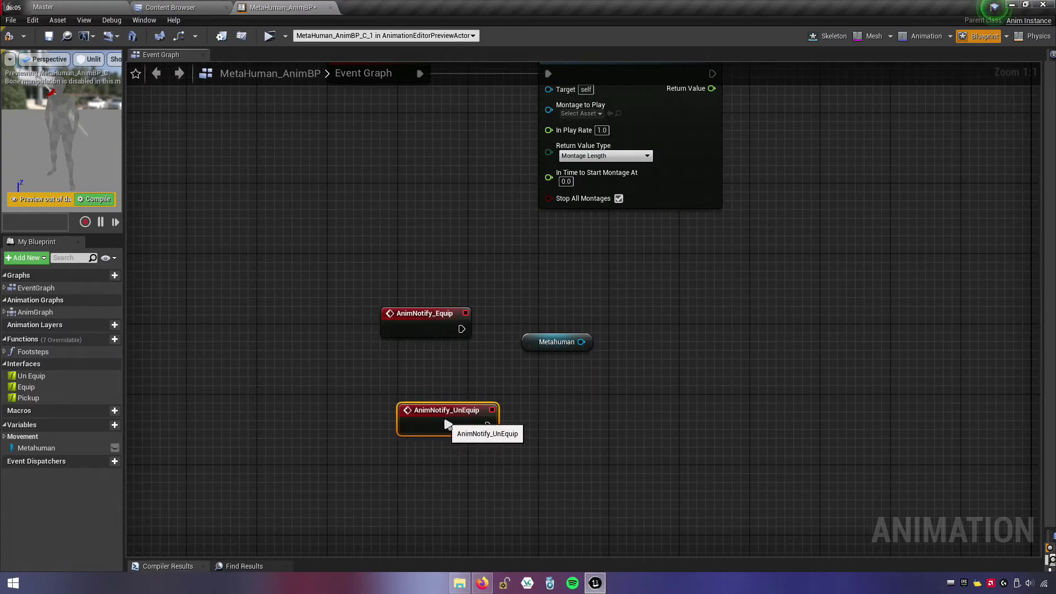
{"action": "left_click_drag", "start_coordinate": [421, 327], "coordinate": [439, 332]}
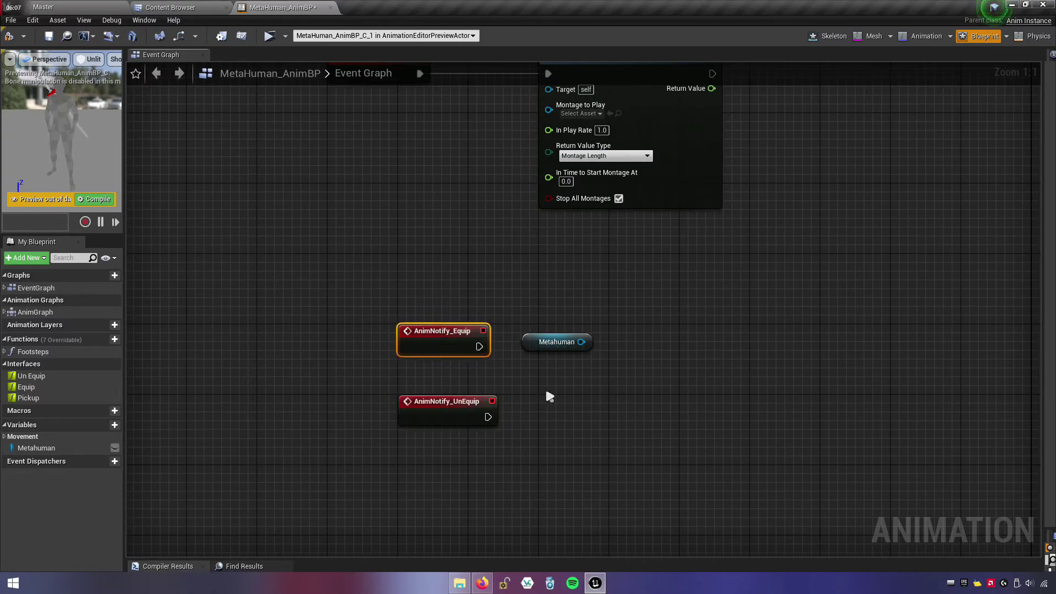
{"action": "left_click_drag", "start_coordinate": [536, 348], "coordinate": [517, 383]}
{"action": "right_click_drag", "start_coordinate": [561, 417], "coordinate": [491, 395]}
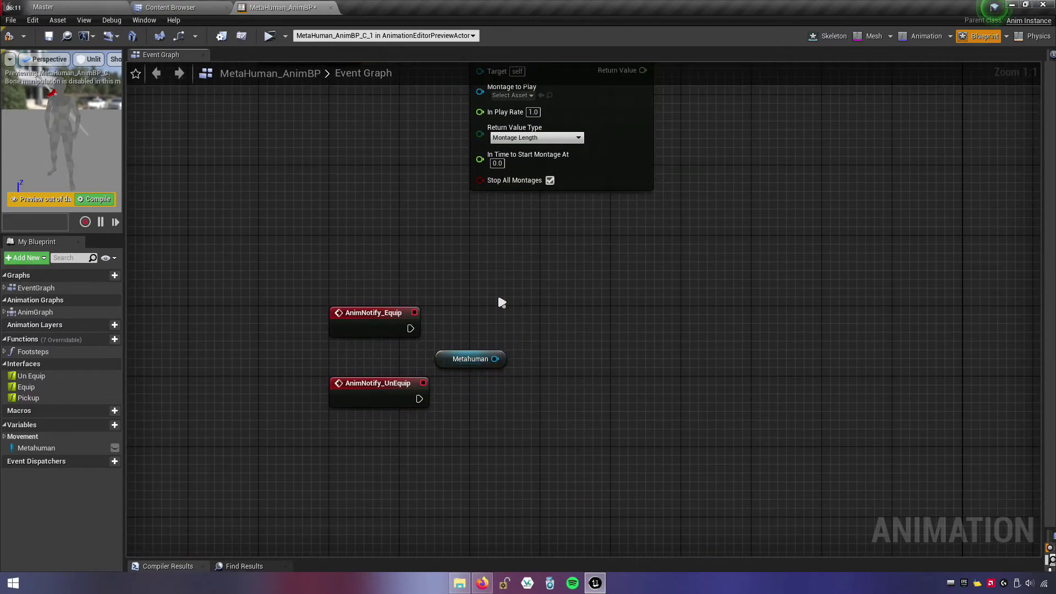
{"action": "left_click", "coordinate": [193, 9]}
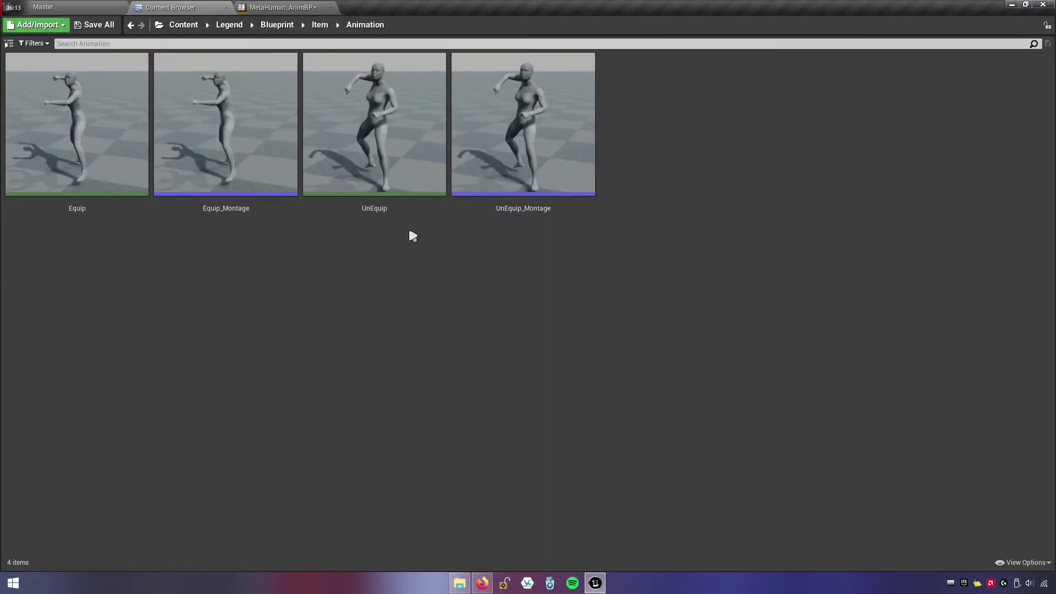
- Open the Metahuman Blueprint, inspect its Weapon Equip and Un Equip calls, then return to MetaHuman_AnimBP
{"action": "left_click", "coordinate": [277, 24]}
{"action": "double_click", "coordinate": [266, 160]}
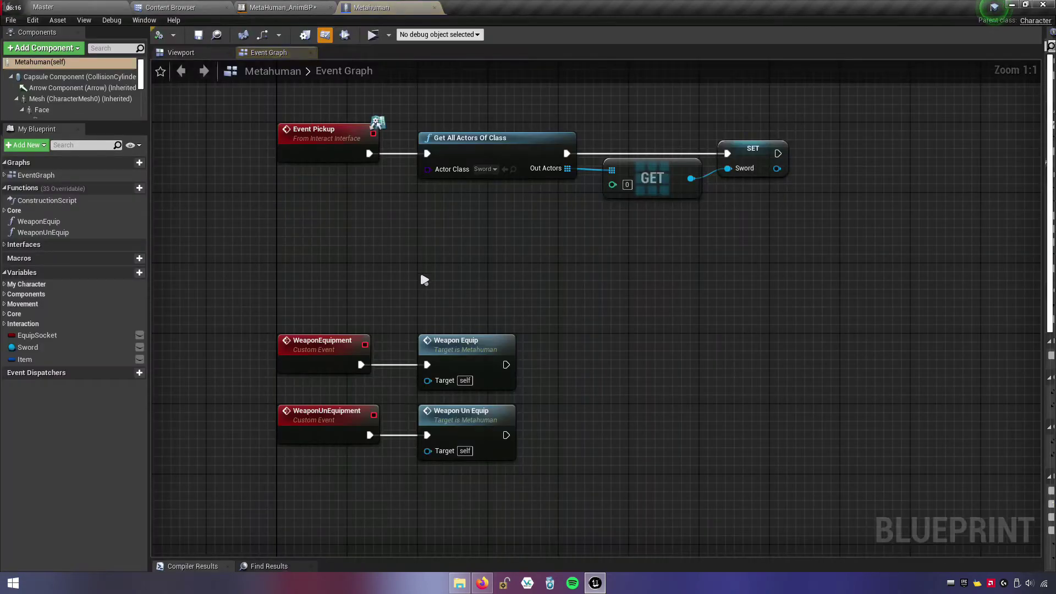
{"action": "right_click_drag", "start_coordinate": [420, 269], "coordinate": [426, 192]}
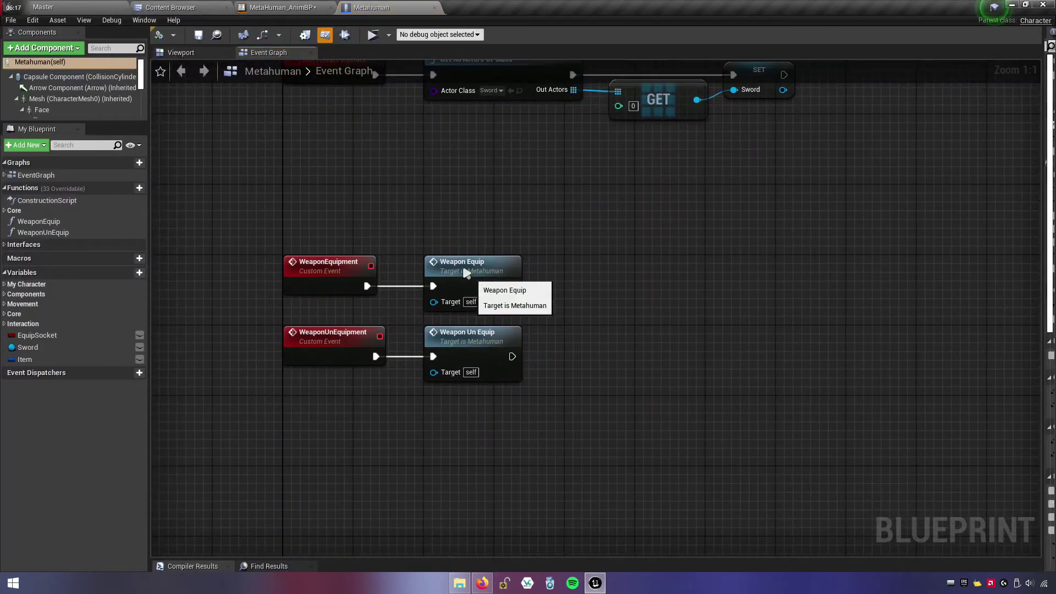
{"action": "left_click", "coordinate": [465, 270]}
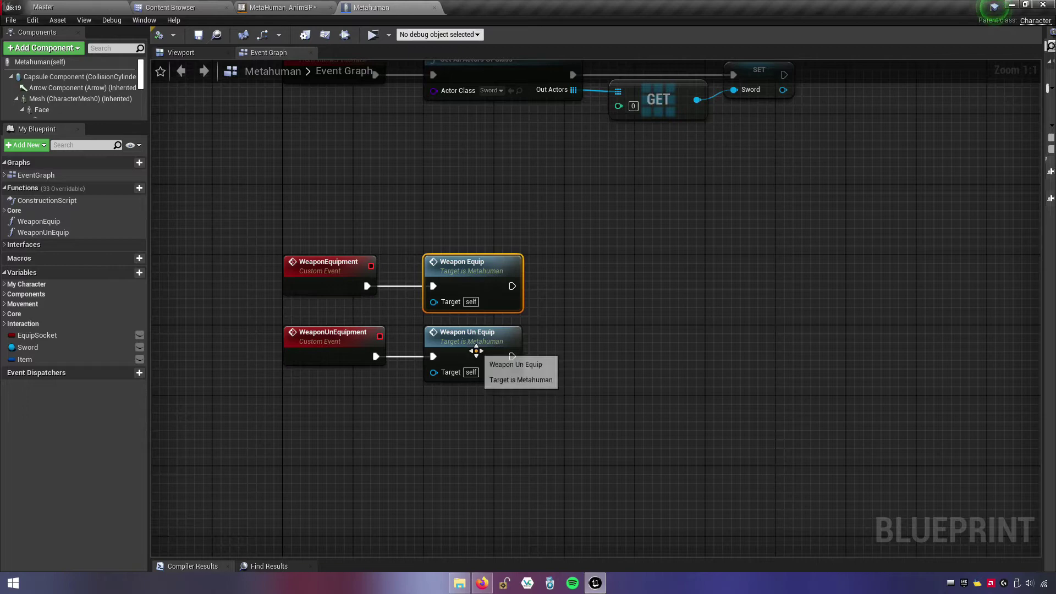
{"action": "left_click", "coordinate": [472, 349]}
{"action": "left_click", "coordinate": [471, 287]}
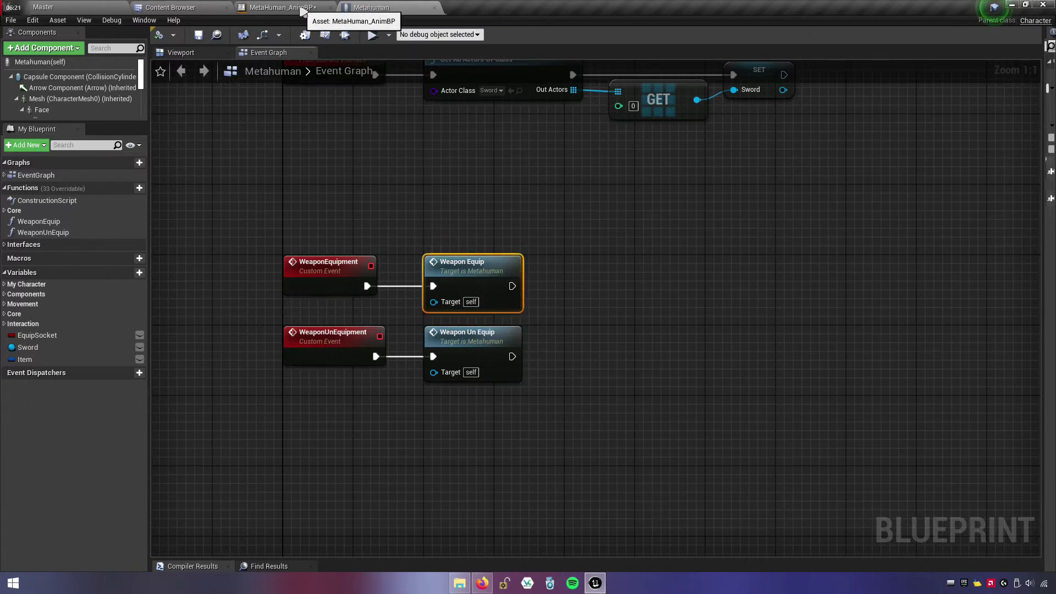
{"action": "left_click", "coordinate": [305, 9]}
- Add a Weapon Equipment call on Metahuman and wire AnimNotify_Equip into it
{"action": "right_click_drag", "start_coordinate": [505, 368], "coordinate": [438, 332]}
{"action": "left_click_drag", "start_coordinate": [428, 323], "coordinate": [487, 314]}
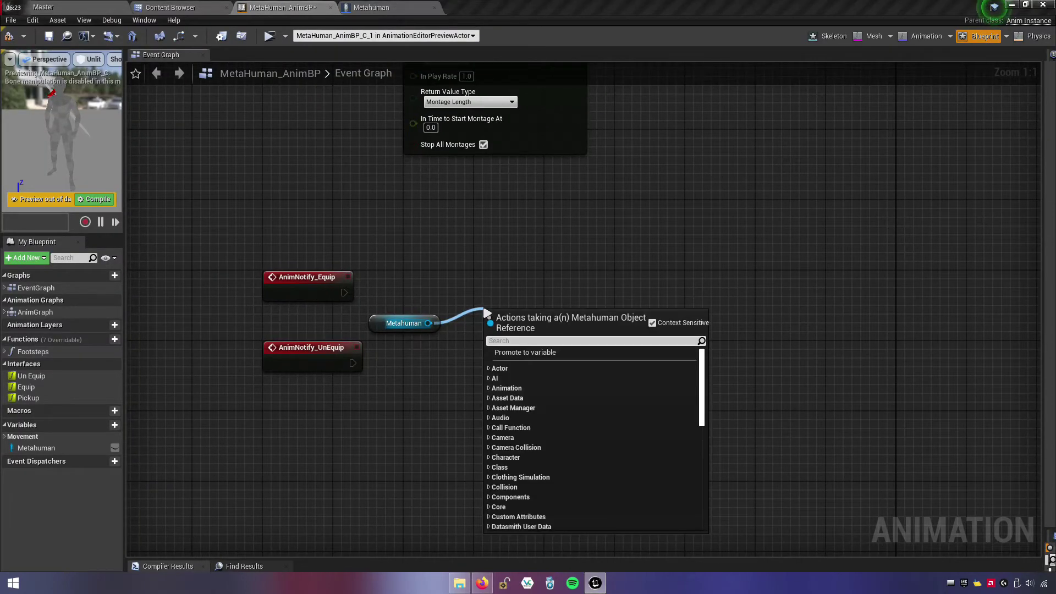
{"action": "type", "text": "weaponeq"}
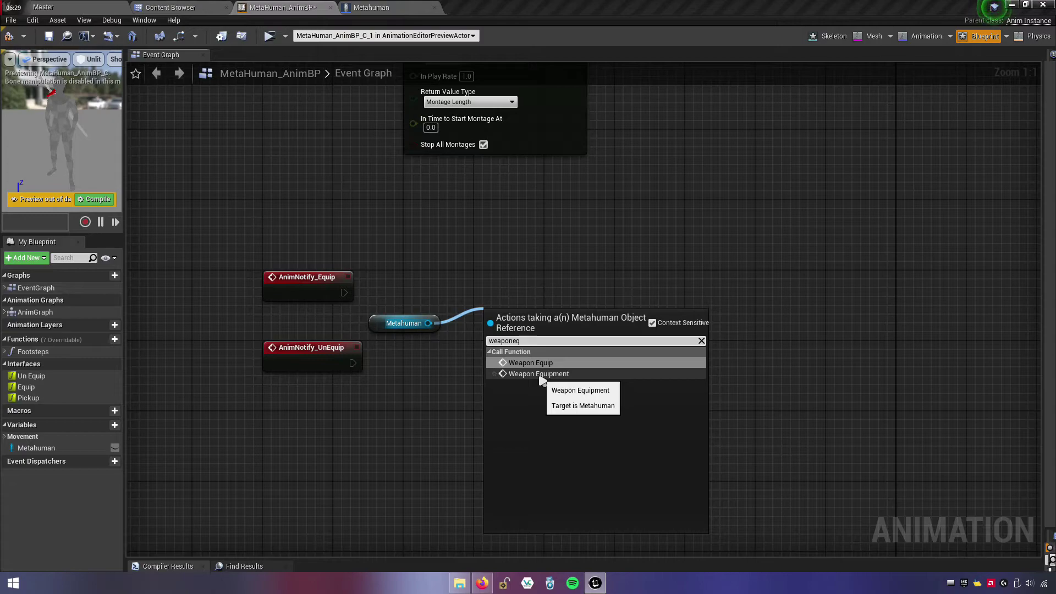
{"action": "type", "text": "uipmetn"}
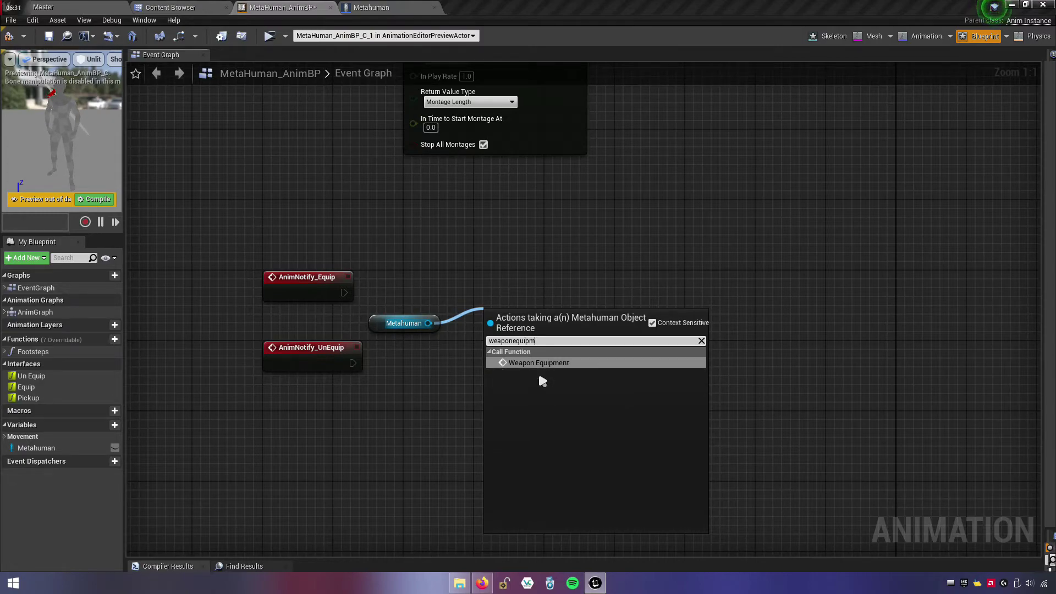
{"action": "key", "text": "BackSpace"}
{"action": "key", "text": "BackSpace"}
{"action": "left_click", "coordinate": [544, 363]}
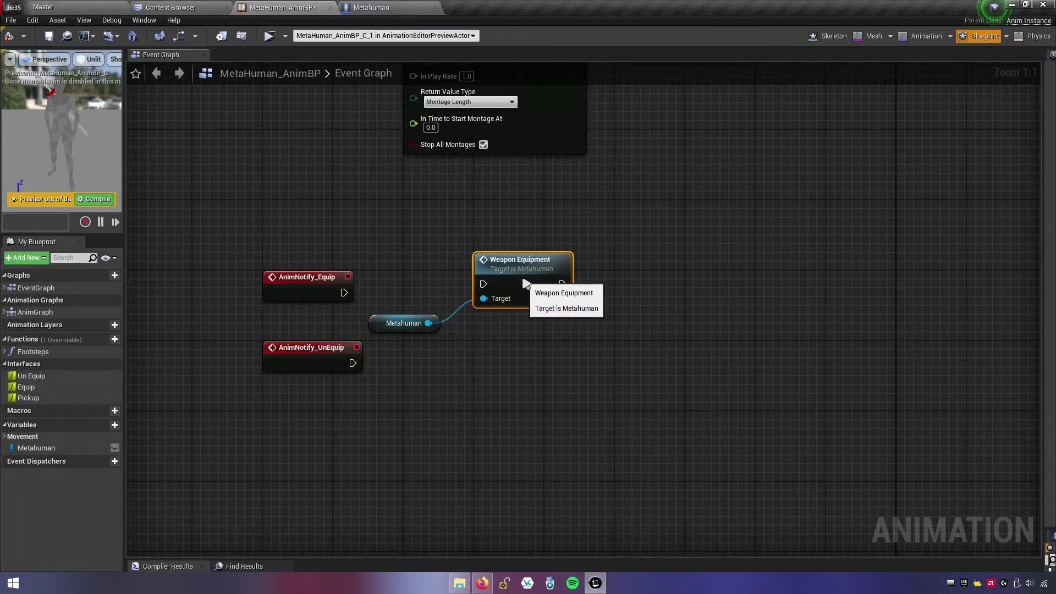
{"action": "left_click_drag", "start_coordinate": [526, 283], "coordinate": [525, 301]}
{"action": "left_click_drag", "start_coordinate": [430, 298], "coordinate": [486, 303]}
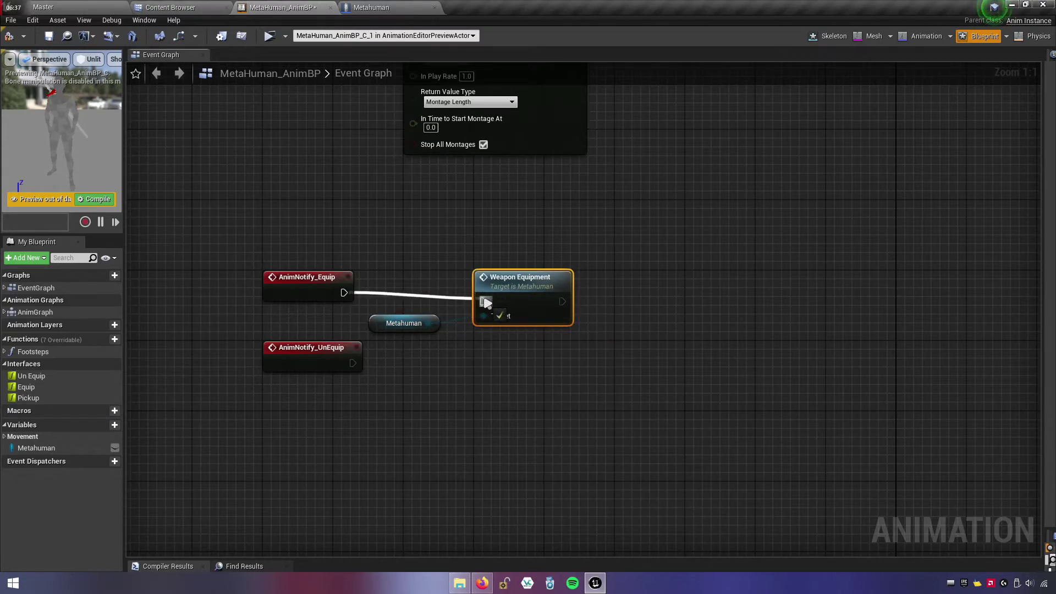
- Add a Weapon Un Equipment call on Metahuman and wire AnimNotify_UnEquip into it
{"action": "left_click_drag", "start_coordinate": [430, 324], "coordinate": [529, 385]}
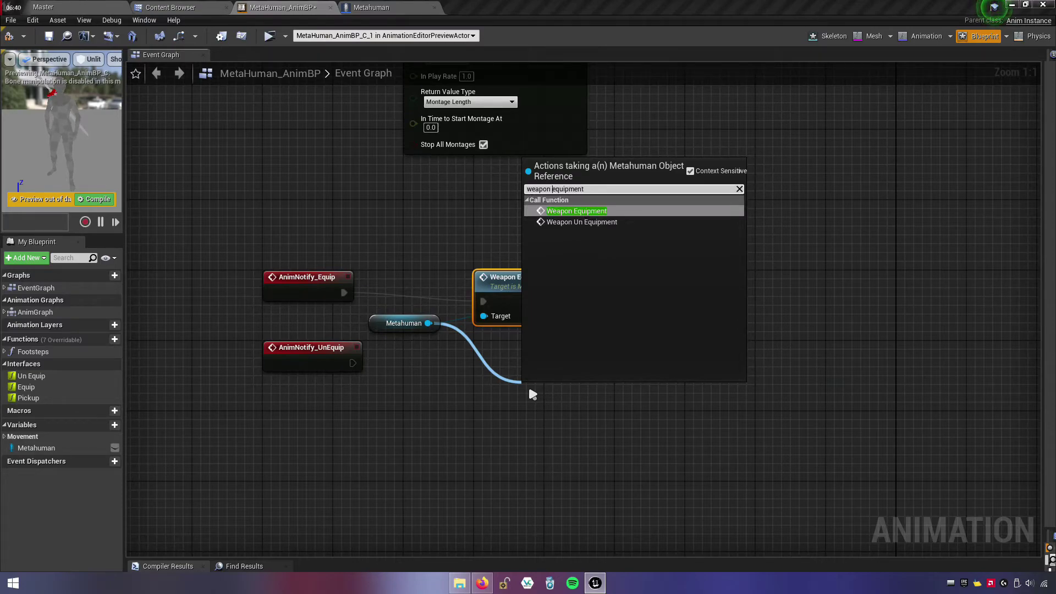
{"action": "type", "text": "un"}
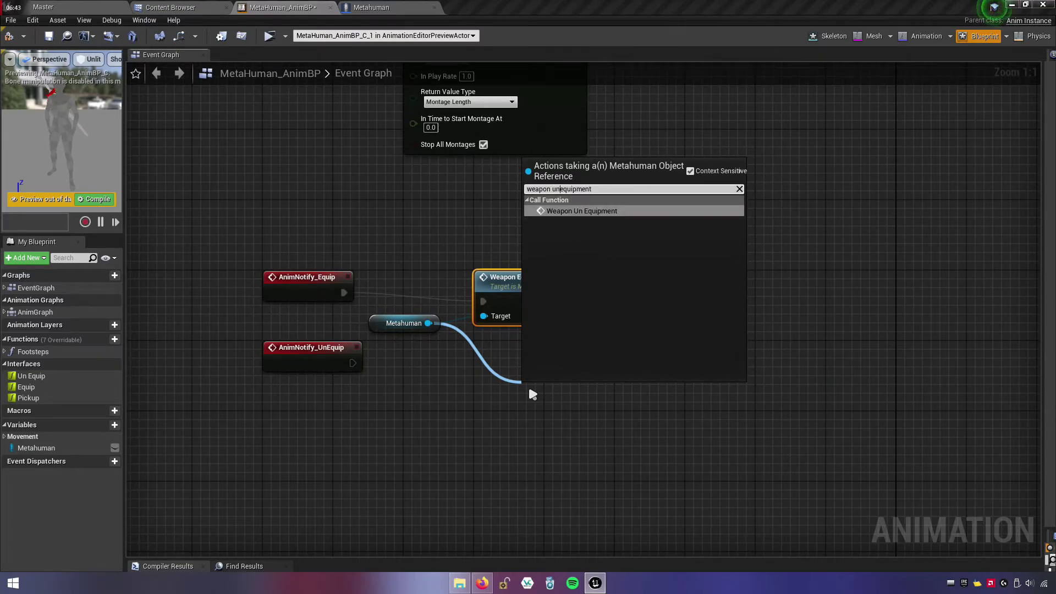
{"action": "left_click", "coordinate": [584, 212]}
{"action": "left_click_drag", "start_coordinate": [550, 410], "coordinate": [506, 366]}
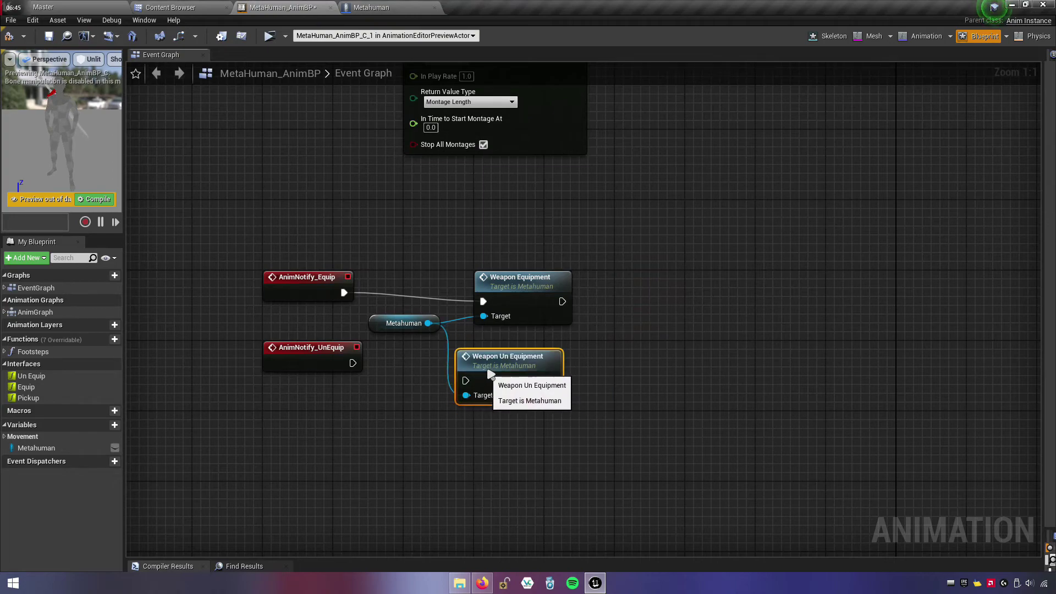
{"action": "left_click_drag", "start_coordinate": [539, 296], "coordinate": [539, 287]}
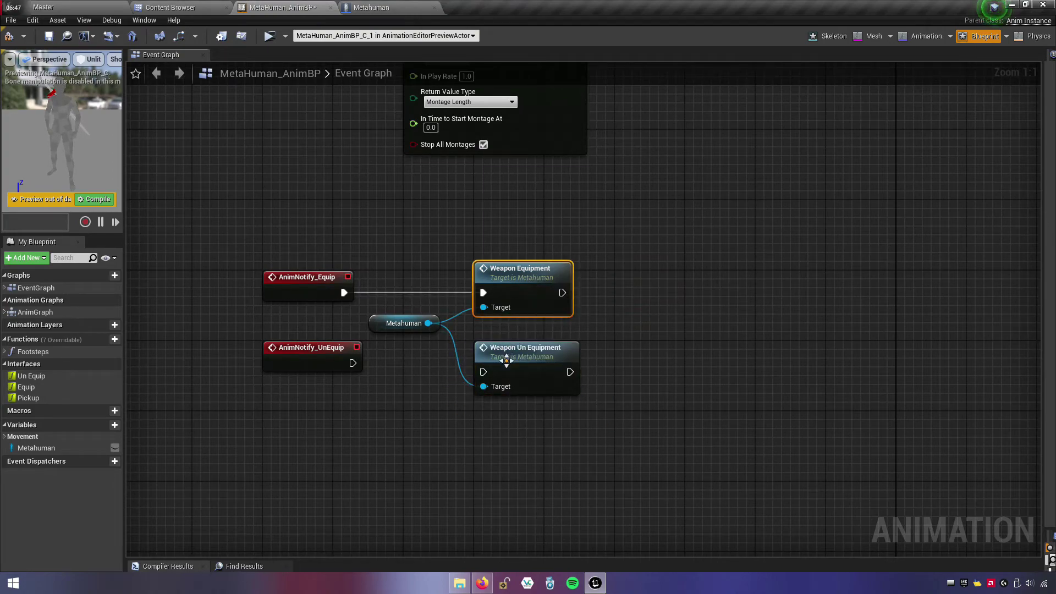
{"action": "left_click_drag", "start_coordinate": [483, 372], "coordinate": [353, 369]}
{"action": "left_click_drag", "start_coordinate": [386, 329], "coordinate": [376, 337]}
{"action": "left_click_drag", "start_coordinate": [533, 366], "coordinate": [533, 357]}
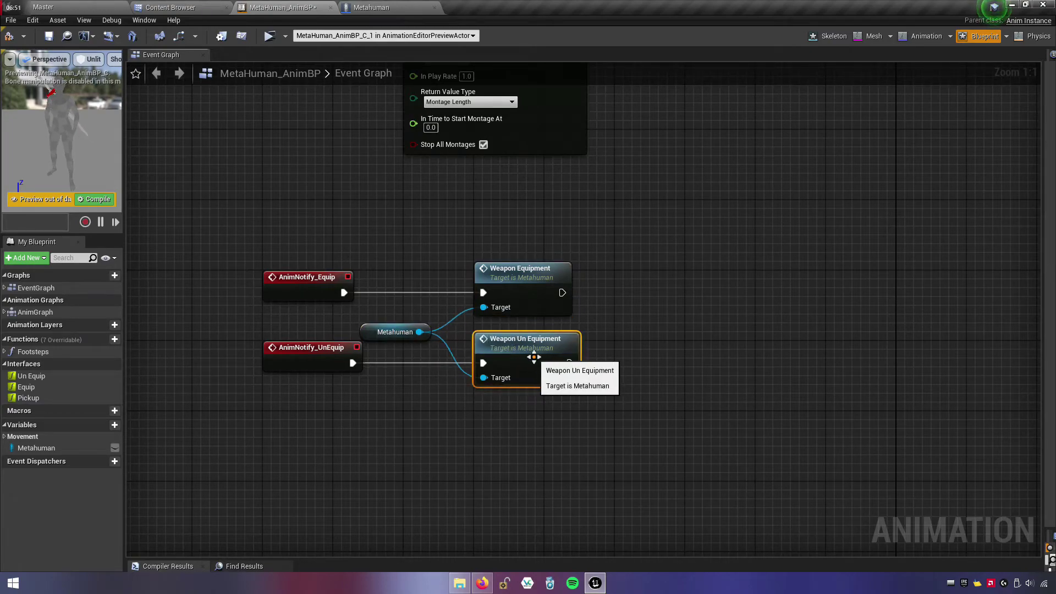
{"action": "right_click_drag", "start_coordinate": [392, 359], "coordinate": [469, 379]}
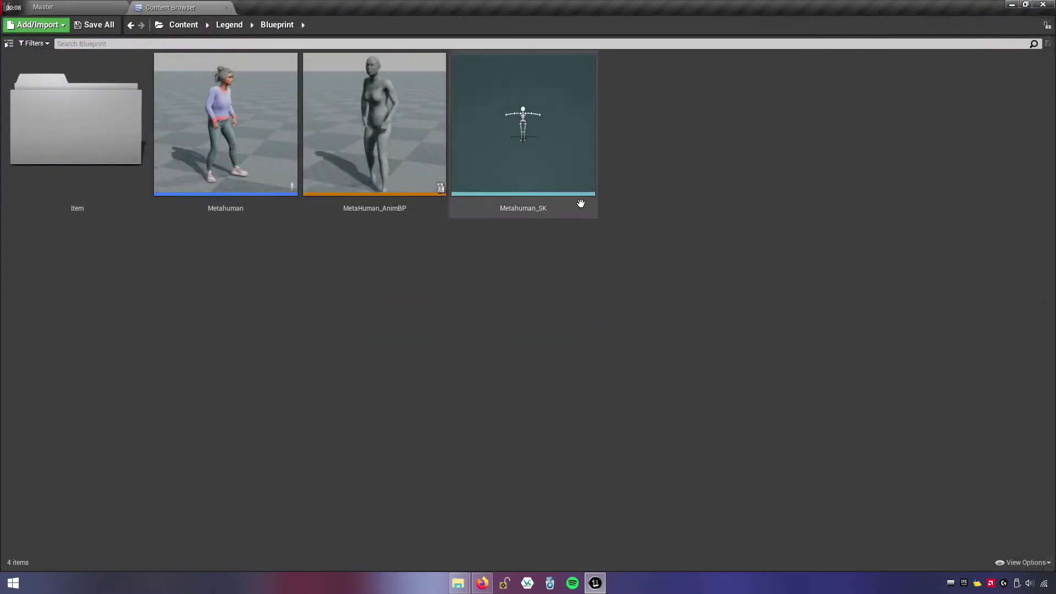
- Open Metahuman_SK, find the Hand_R bone and add the Hand_RSocket socket under it
{"action": "double_click", "coordinate": [581, 204]}
{"action": "type", "text": "h"}
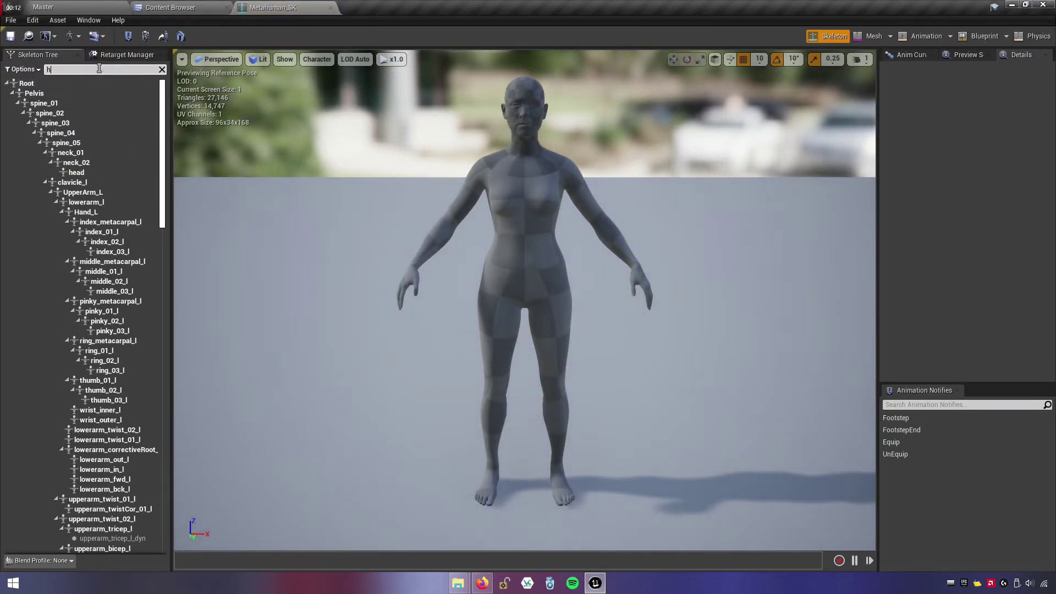
{"action": "type", "text": "and r"}
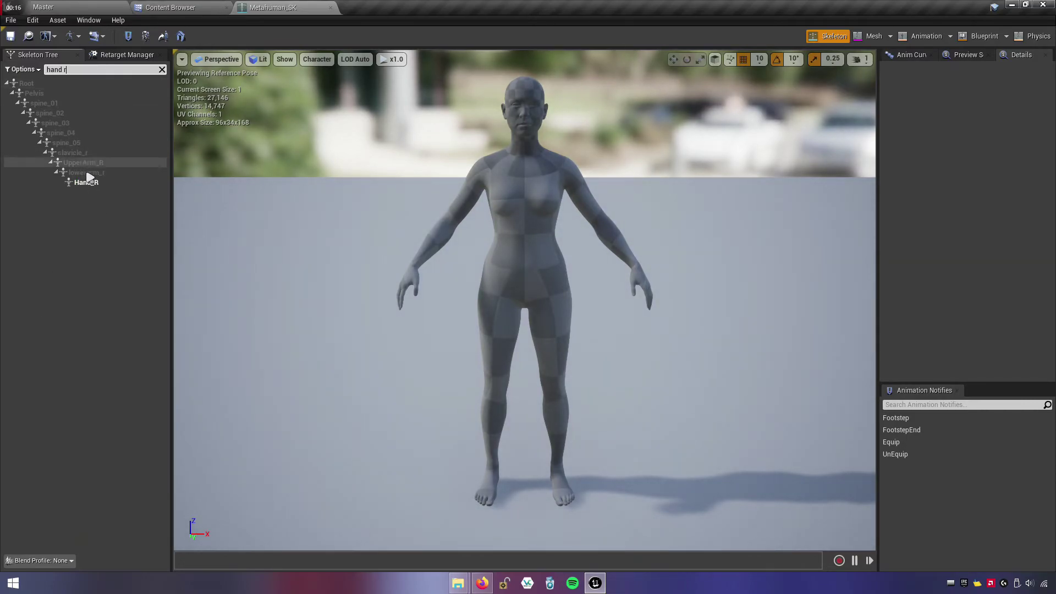
{"action": "left_click", "coordinate": [90, 184]}
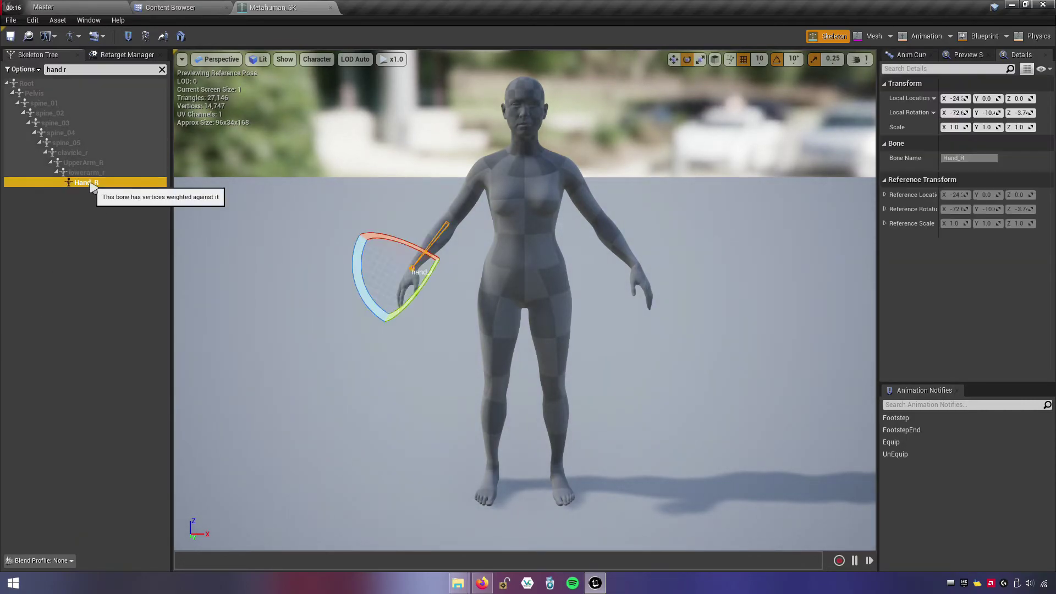
{"action": "right_click", "coordinate": [91, 187]}
{"action": "mouse_move", "coordinate": [227, 319]}
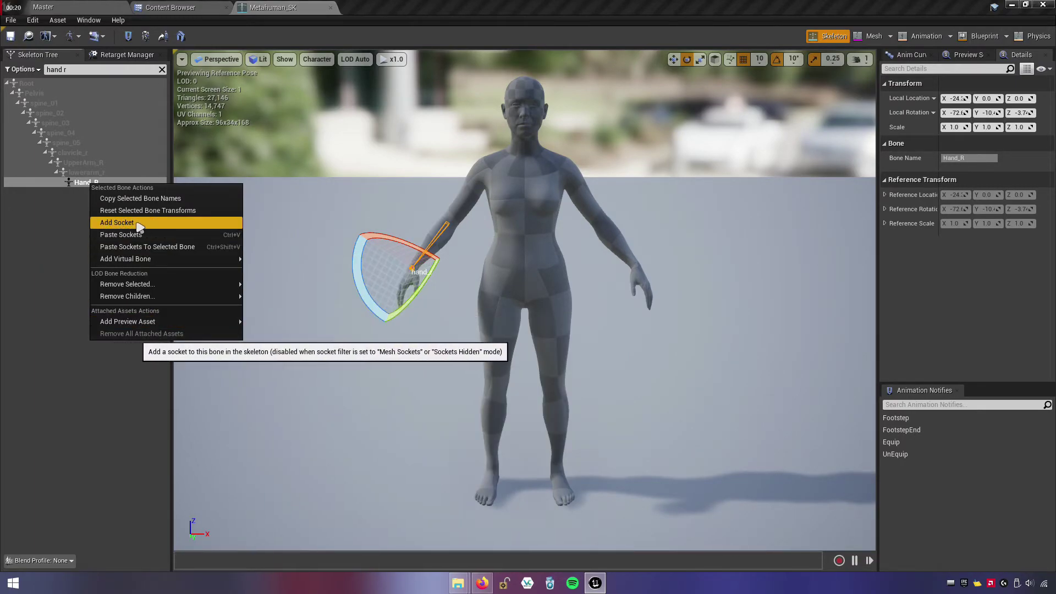
{"action": "left_click", "coordinate": [118, 222]}
{"action": "double_click", "coordinate": [116, 193]}
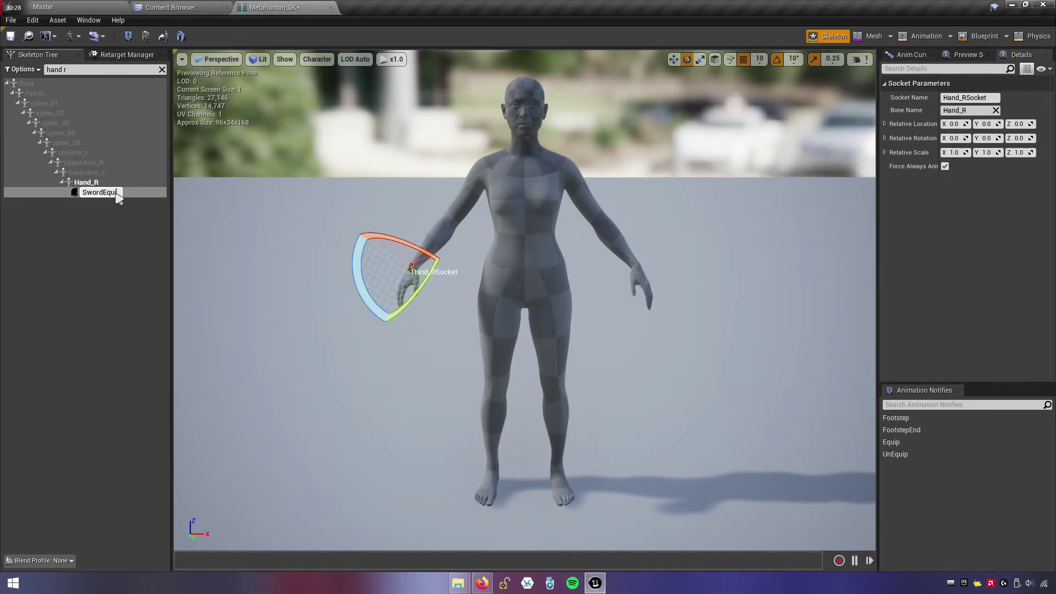
- Finish renaming the socket and list all sockets in the full skeleton tree
{"action": "left_click", "coordinate": [121, 218]}
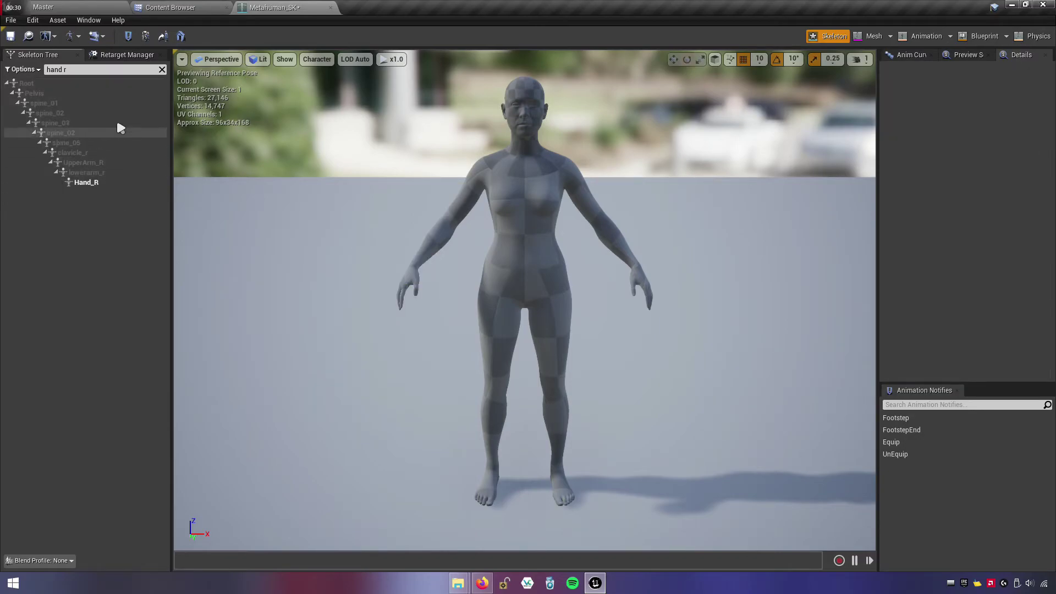
{"action": "left_click", "coordinate": [161, 69]}
{"action": "left_click", "coordinate": [21, 71]}
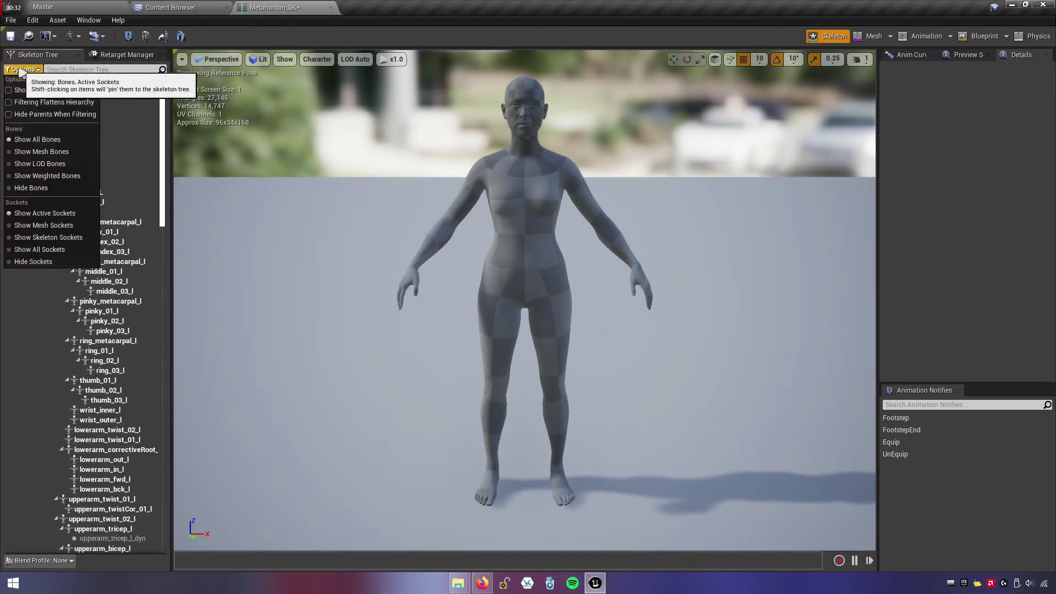
{"action": "left_click", "coordinate": [49, 134]}
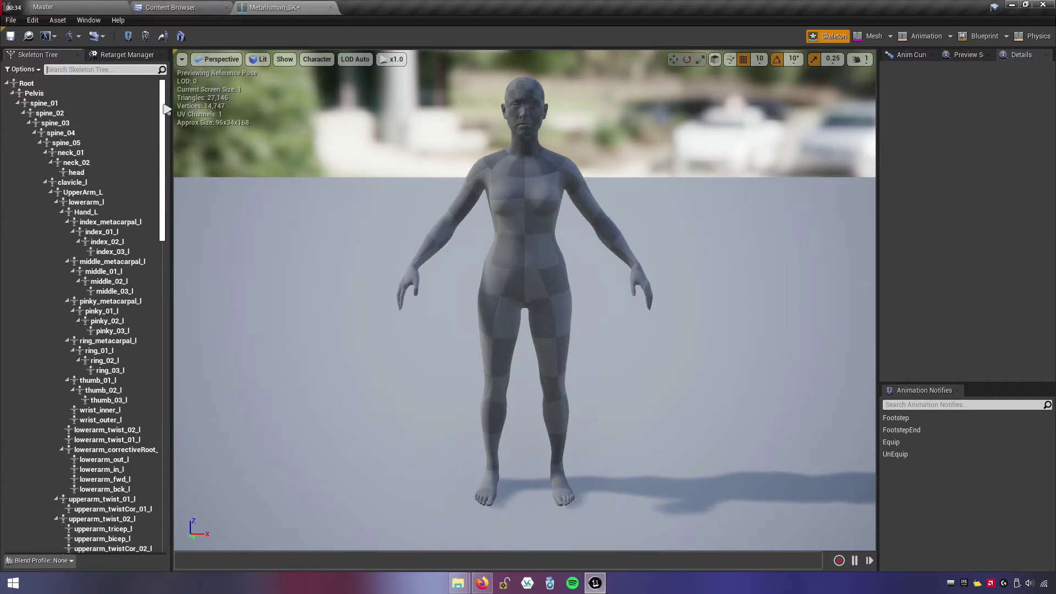
{"action": "left_click_drag", "start_coordinate": [162, 110], "coordinate": [164, 352]}
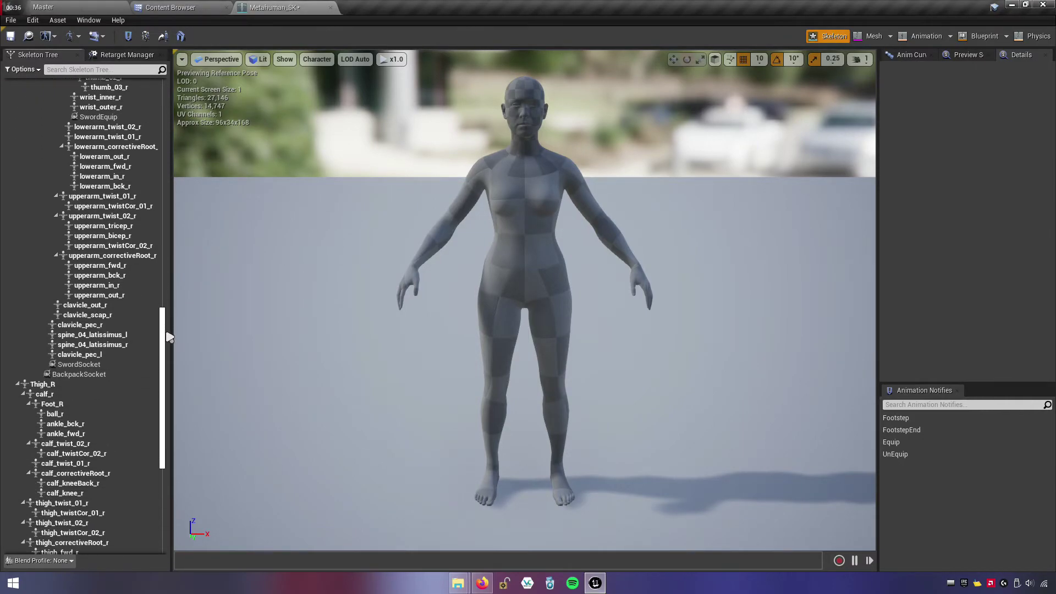
{"action": "left_click", "coordinate": [99, 334]}
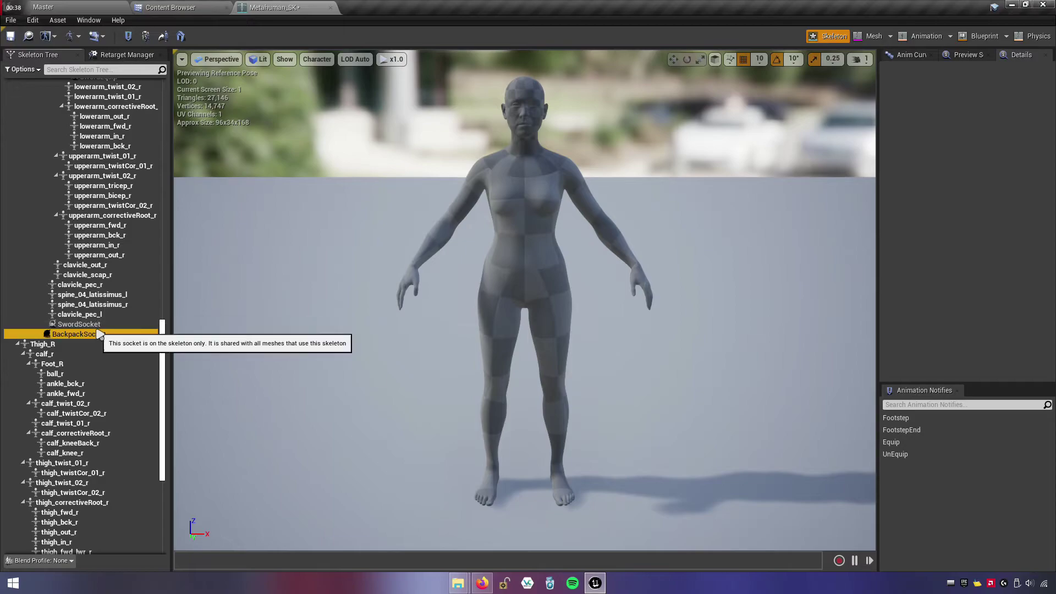
- Add the Sword mesh as a preview asset on the right-hand SwordEquip socket
{"action": "mouse_move", "coordinate": [166, 379]}
{"action": "left_mouse_down"}
{"action": "mouse_move", "coordinate": [167, 463]}
{"action": "mouse_move", "coordinate": [165, 324]}
{"action": "left_mouse_up"}
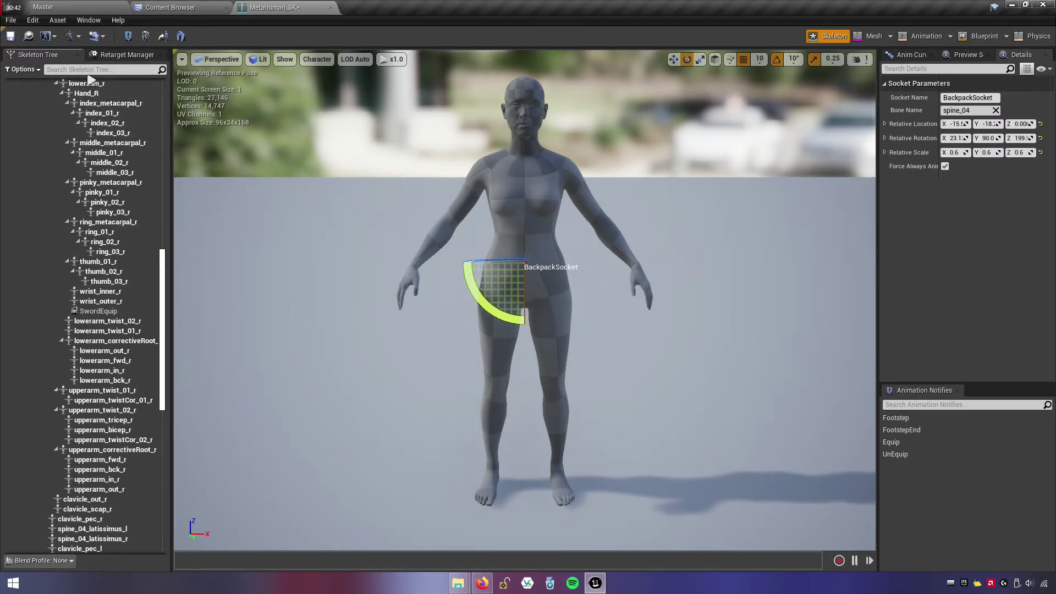
{"action": "left_click", "coordinate": [132, 312]}
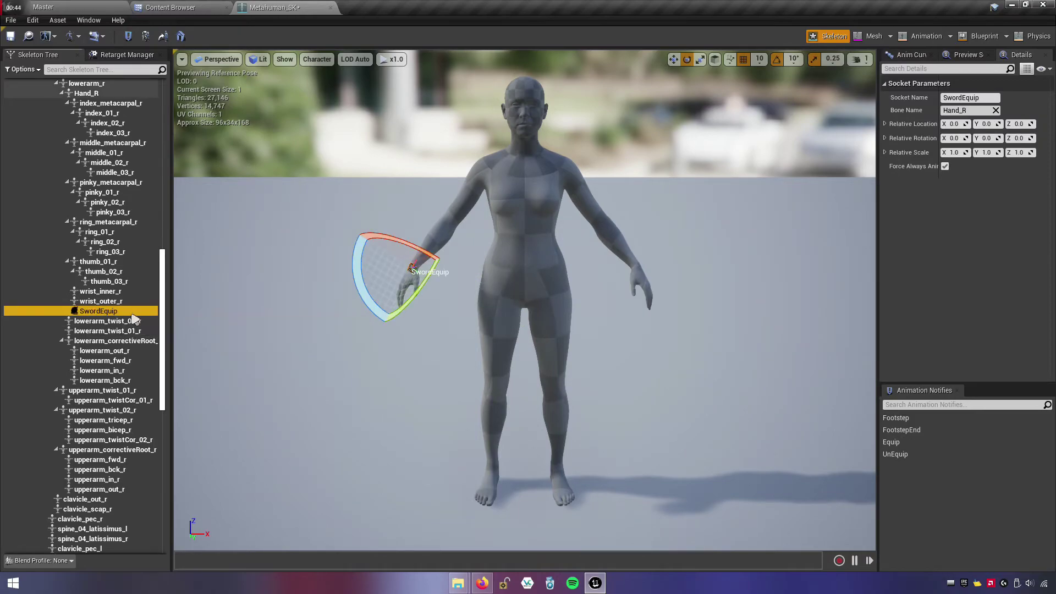
{"action": "right_click", "coordinate": [116, 312]}
{"action": "mouse_move", "coordinate": [175, 441]}
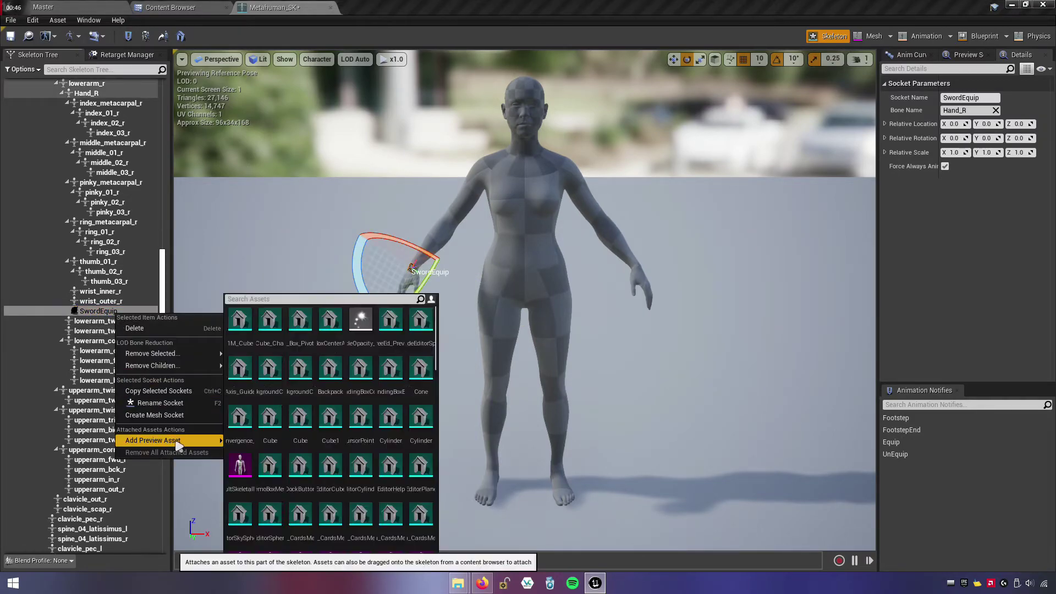
{"action": "type", "text": "sword"}
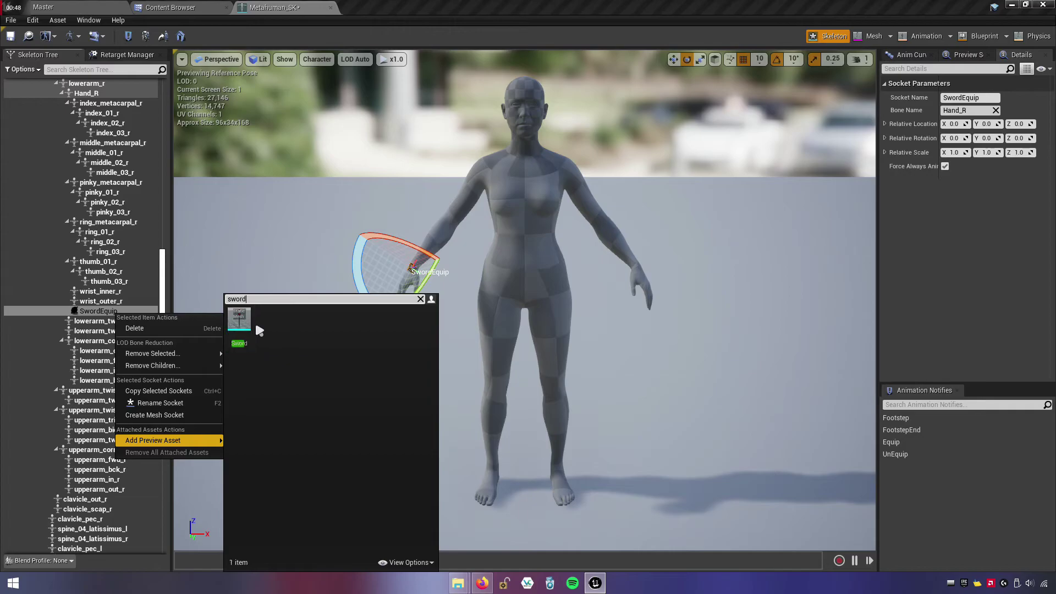
{"action": "left_click", "coordinate": [251, 323]}
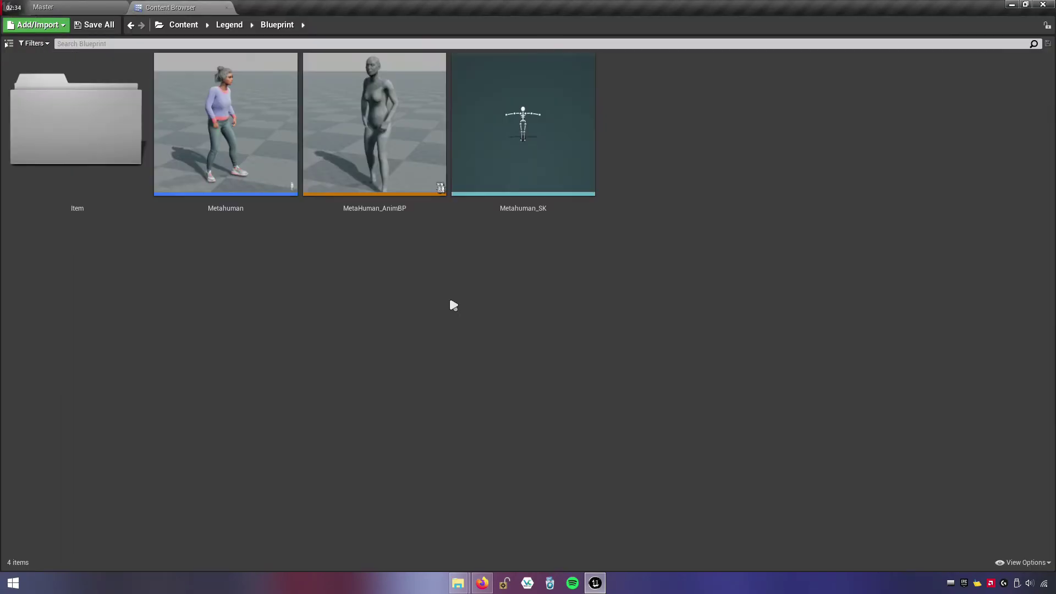
- Open MetaHuman_AnimBP and set Event Equip's Montage Play to Equip_Montage
{"action": "double_click", "coordinate": [388, 204]}
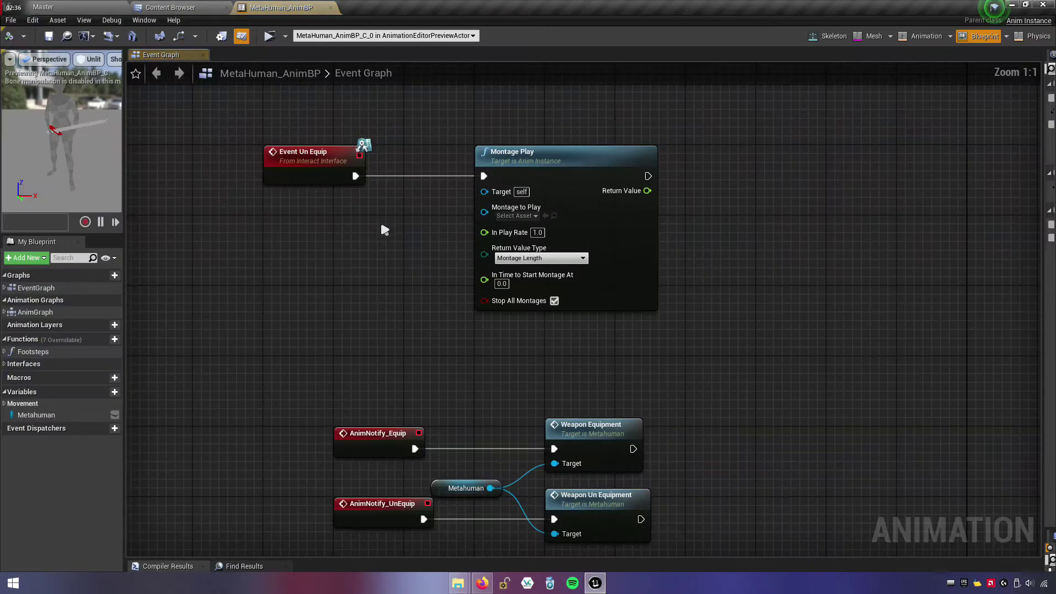
{"action": "mouse_move", "coordinate": [372, 326]}
{"action": "right_mouse_down"}
{"action": "mouse_move", "coordinate": [486, 302]}
{"action": "mouse_move", "coordinate": [574, 360]}
{"action": "right_mouse_up"}
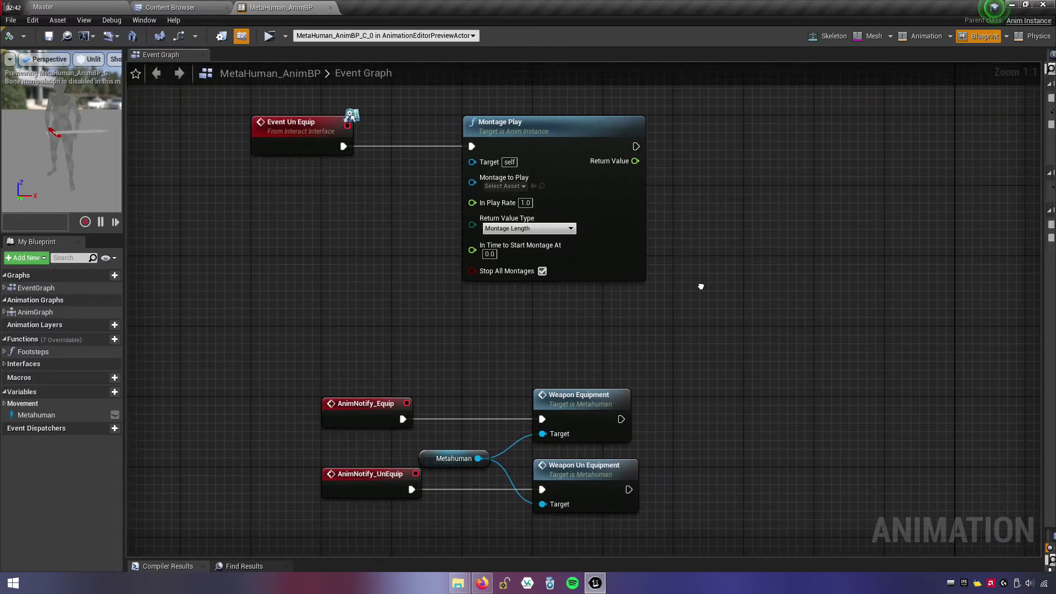
{"action": "right_click_drag", "start_coordinate": [729, 297], "coordinate": [731, 527]}
{"action": "right_click_drag", "start_coordinate": [760, 401], "coordinate": [751, 346]}
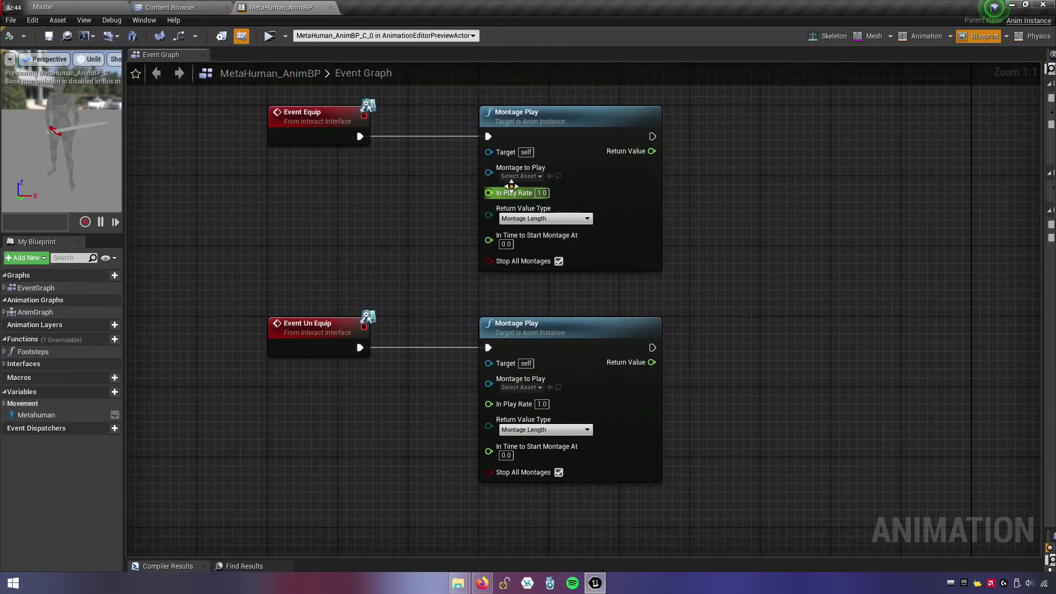
{"action": "left_click", "coordinate": [525, 176]}
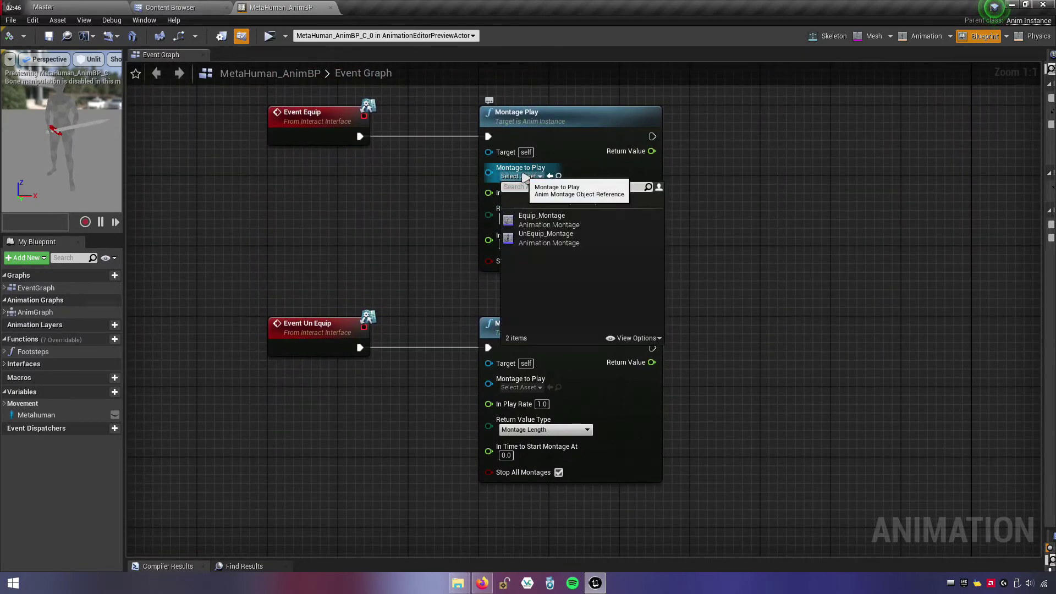
{"action": "left_click", "coordinate": [590, 226]}
- Browse to Item/Animation and set Event Un Equip's Montage Play to UnEquip_Montage
{"action": "left_click", "coordinate": [188, 7]}
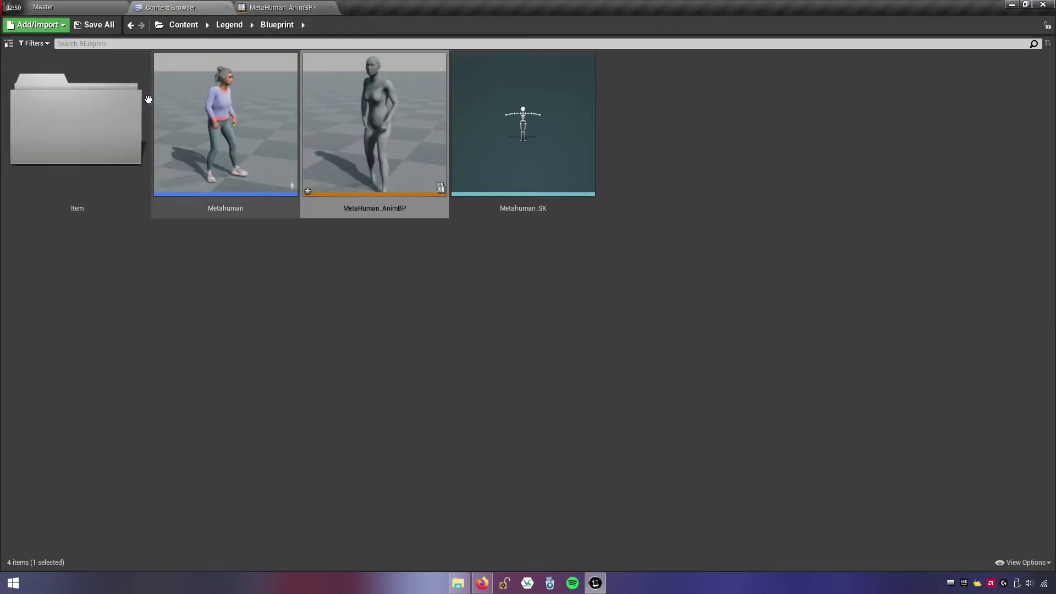
{"action": "double_click", "coordinate": [97, 114]}
{"action": "double_click", "coordinate": [77, 160]}
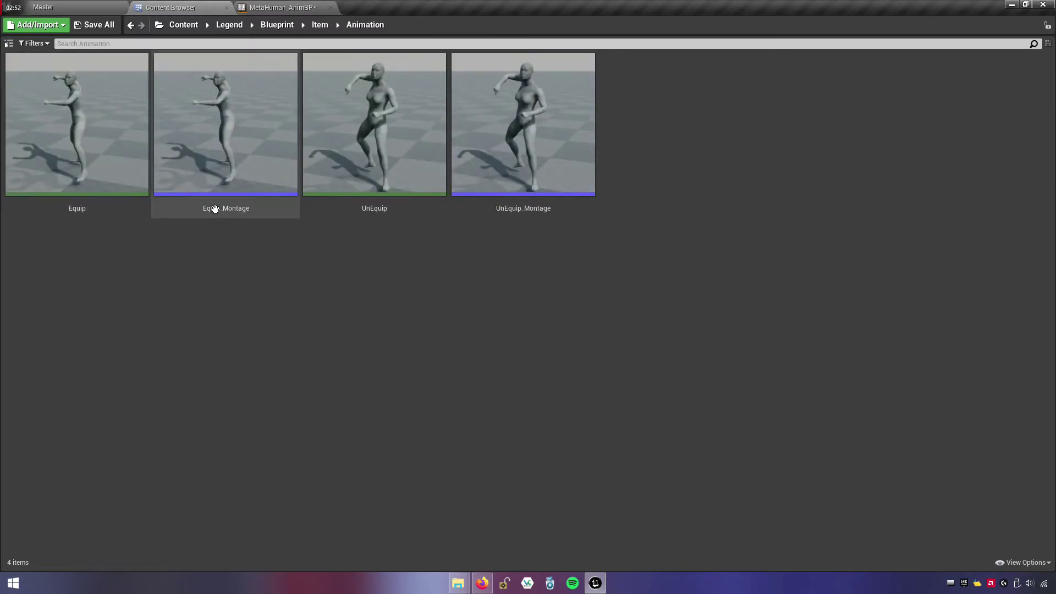
{"action": "left_click_drag", "start_coordinate": [233, 205], "coordinate": [482, 269]}
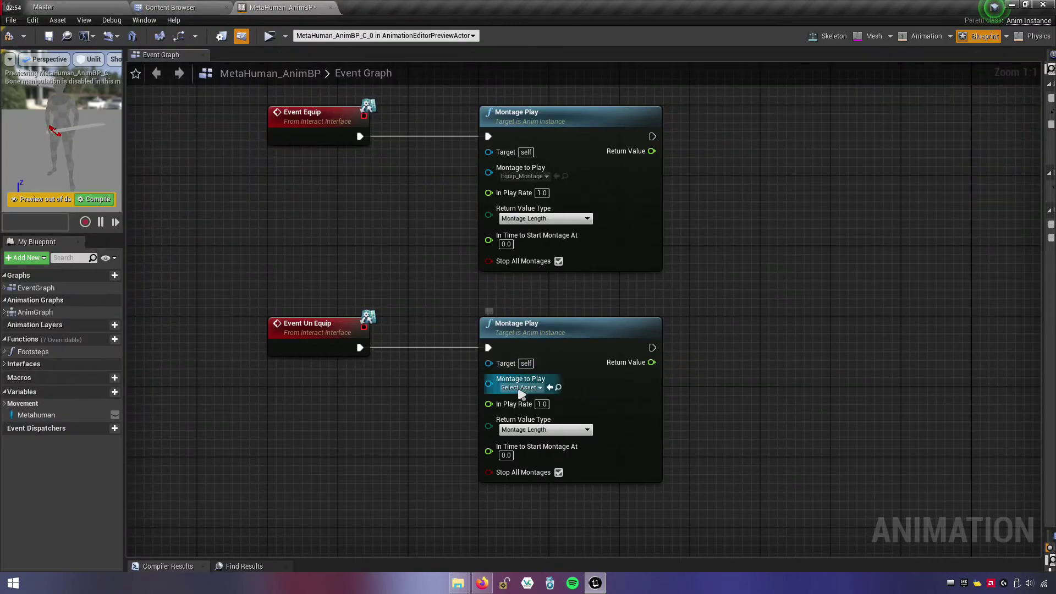
{"action": "left_click", "coordinate": [519, 388]}
{"action": "left_click", "coordinate": [548, 445]}
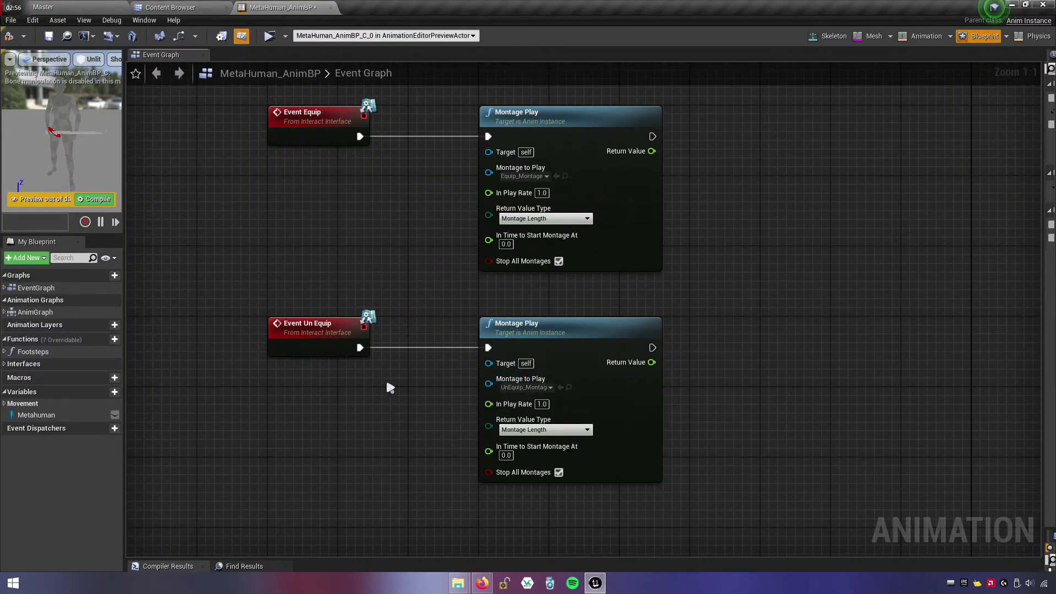
- Compile the MetaHuman_AnimBP animation blueprint
{"action": "right_click", "coordinate": [299, 327]}
{"action": "right_click_drag", "start_coordinate": [441, 438], "coordinate": [361, 420]}
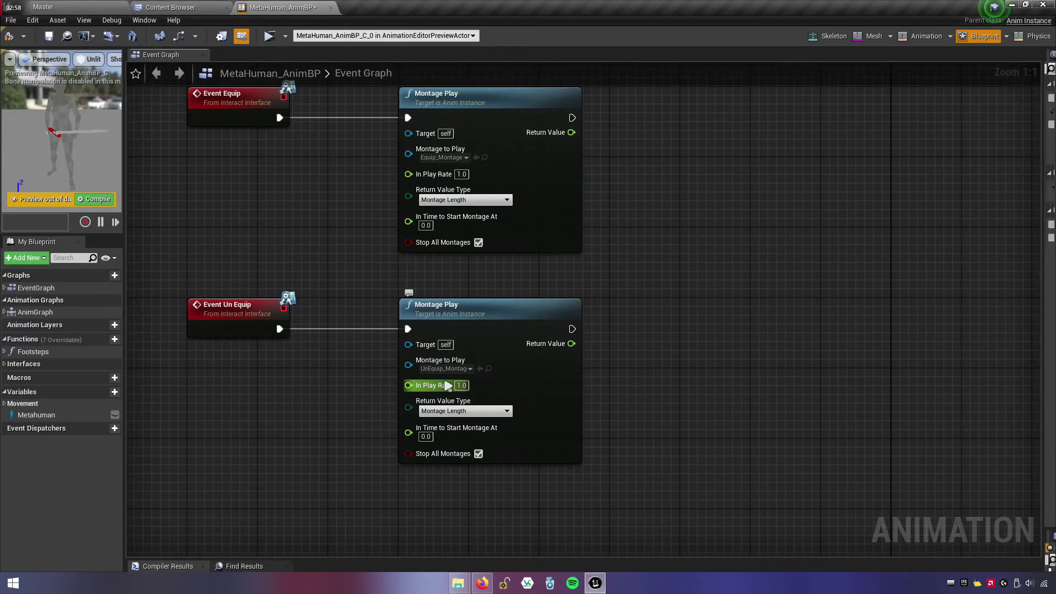
{"action": "left_click", "coordinate": [49, 36]}
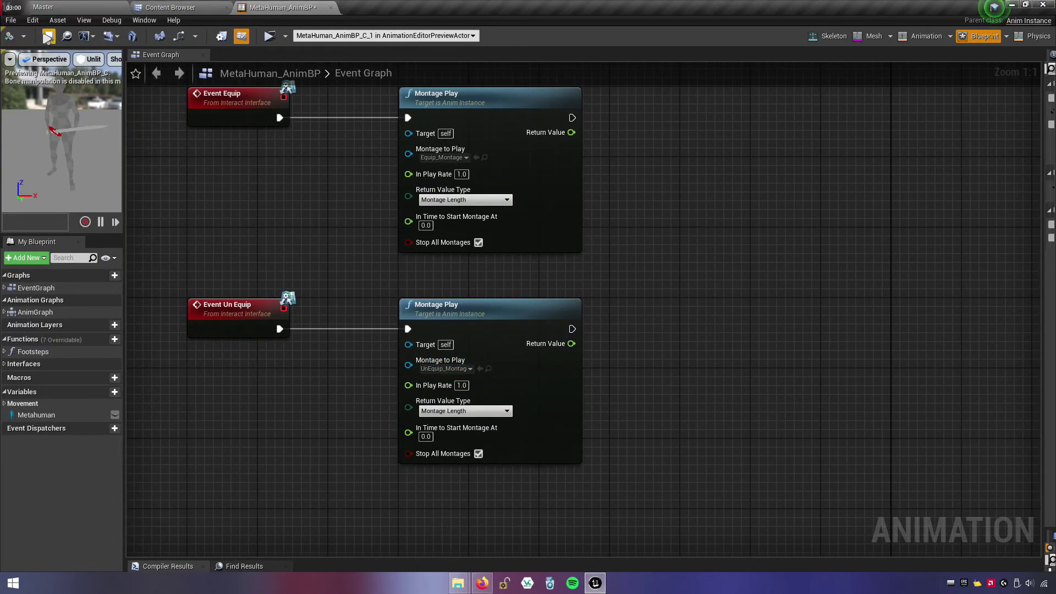
{"action": "right_click_drag", "start_coordinate": [230, 167], "coordinate": [225, 149]}
- Open the Sword blueprint from the Item folder and reveal its default properties
{"action": "left_click", "coordinate": [195, 9]}
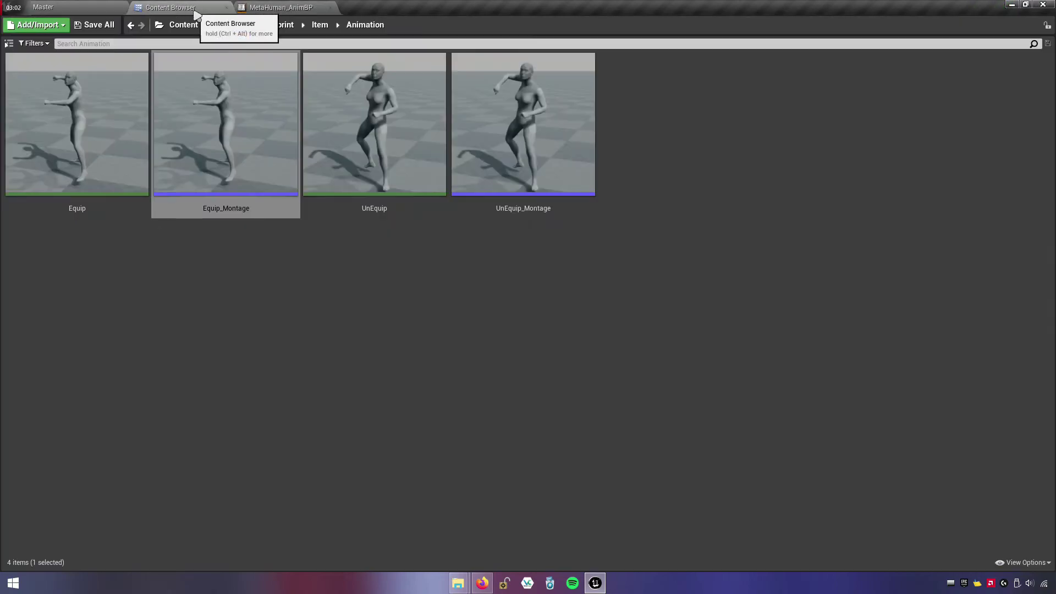
{"action": "left_click", "coordinate": [320, 25]}
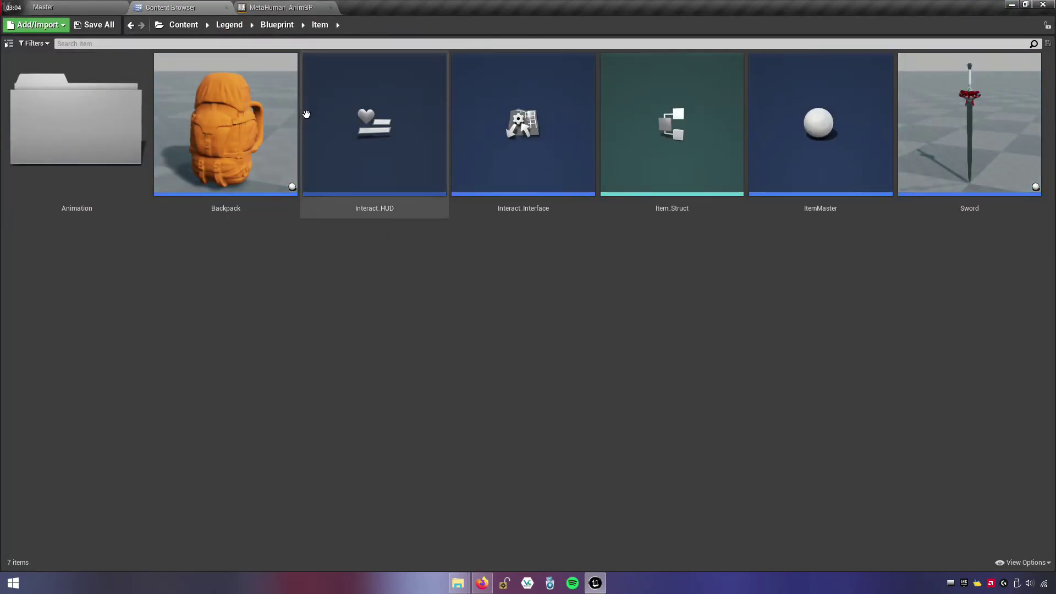
{"action": "double_click", "coordinate": [992, 195]}
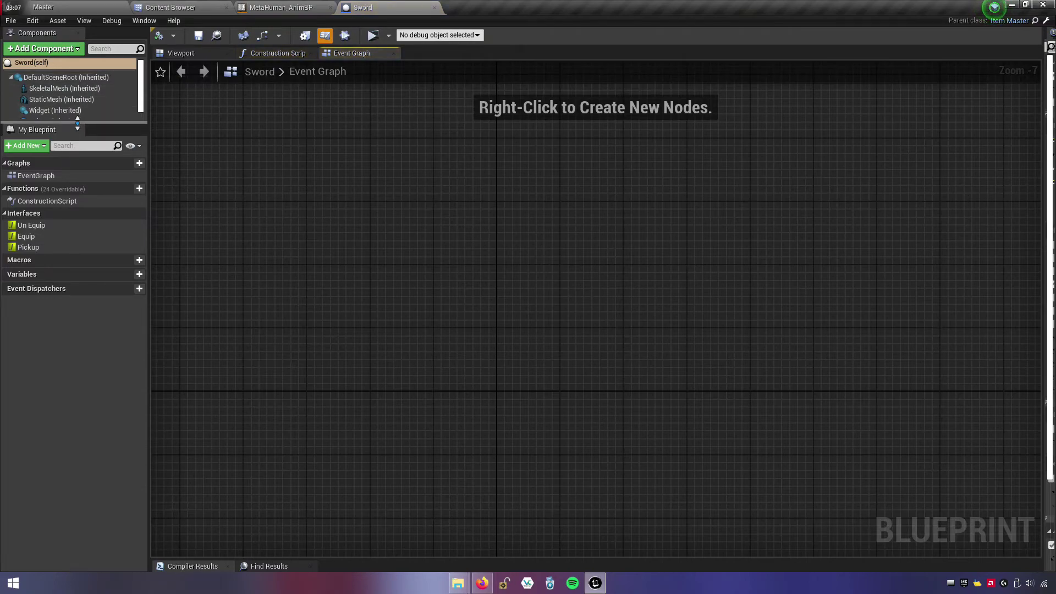
{"action": "left_click_drag", "start_coordinate": [77, 122], "coordinate": [83, 214]}
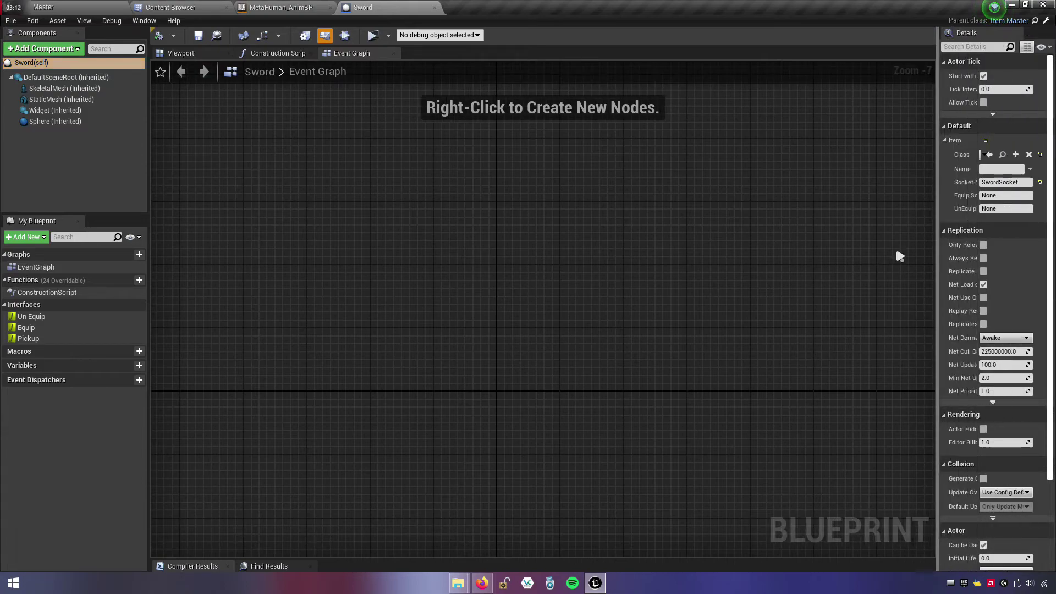
{"action": "left_click_drag", "start_coordinate": [1047, 264], "coordinate": [786, 265]}
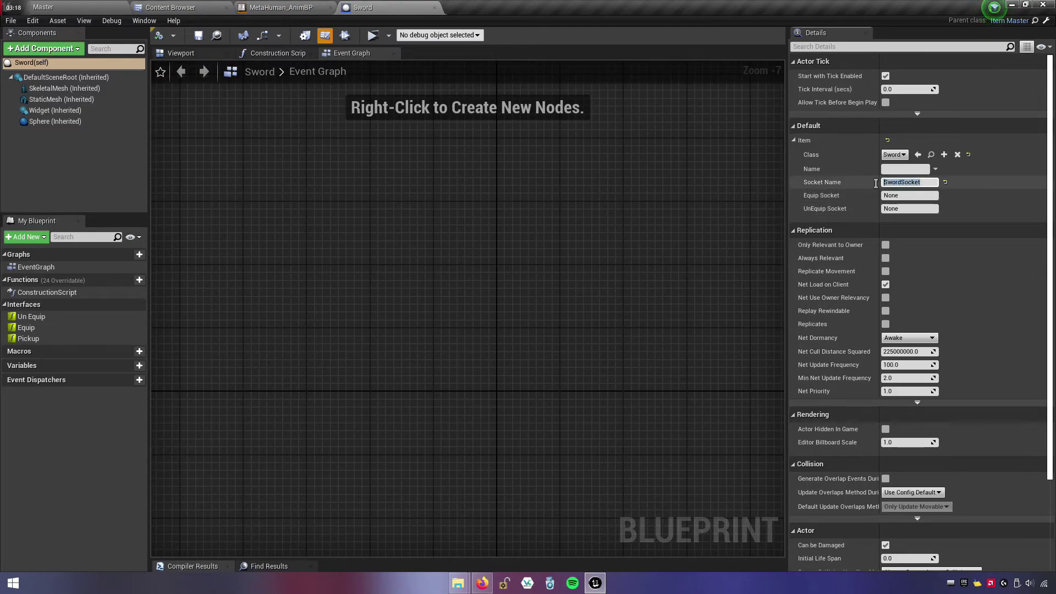
- Paste SwordSocket into the Sword's UnEquip Socket, then return to the Blueprint folder
{"action": "left_click", "coordinate": [910, 195]}
{"action": "left_click", "coordinate": [926, 224]}
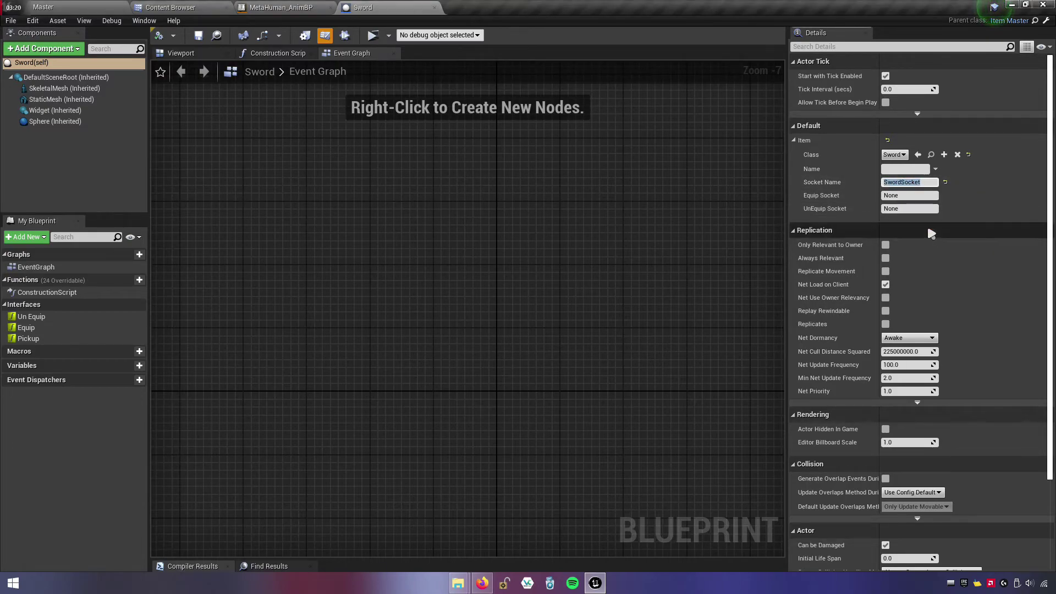
{"action": "left_click", "coordinate": [899, 210]}
{"action": "right_click", "coordinate": [891, 211]}
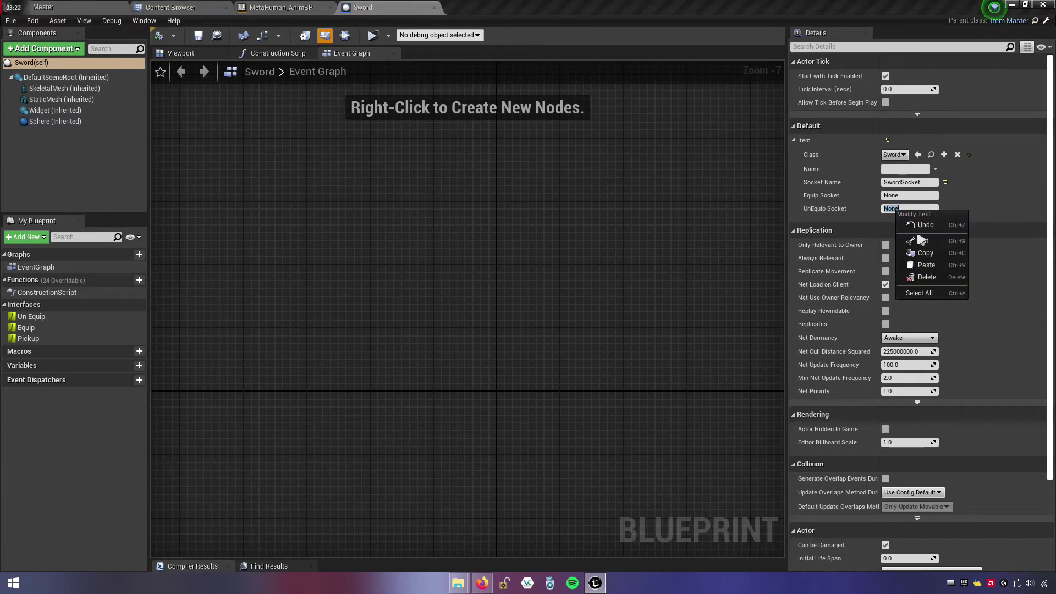
{"action": "left_click", "coordinate": [918, 264]}
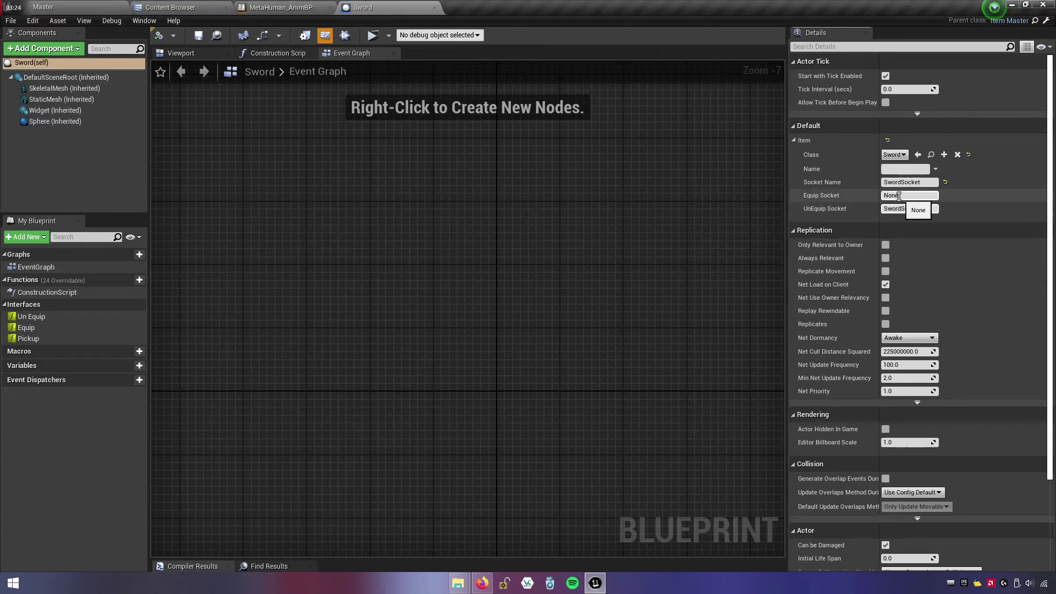
{"action": "left_click", "coordinate": [894, 196]}
{"action": "left_click", "coordinate": [203, 8]}
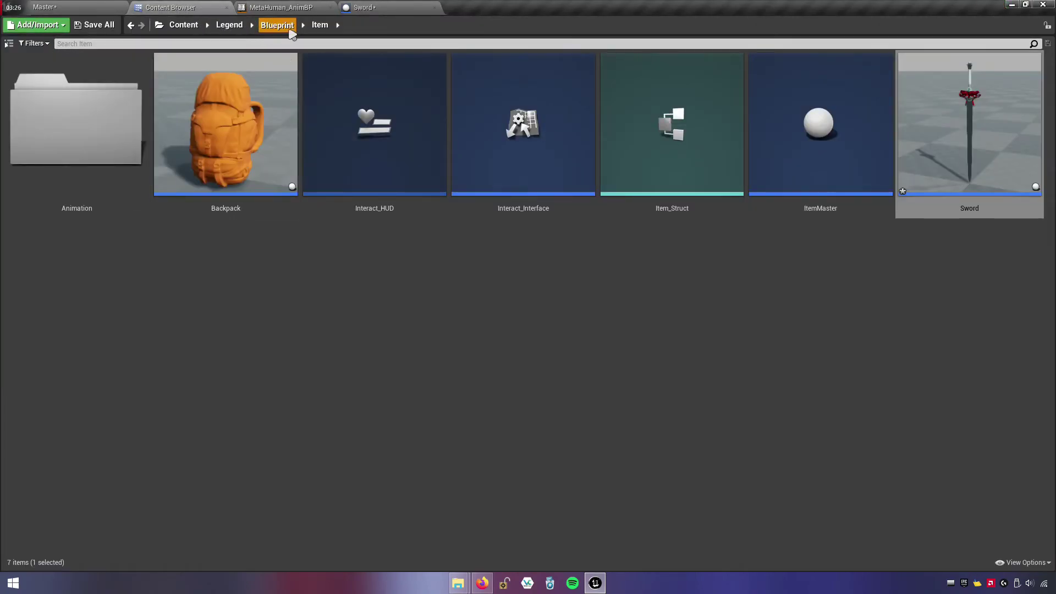
{"action": "left_click", "coordinate": [277, 25]}
- Open Metahuman_SK and copy the SwordEquip socket's name
{"action": "double_click", "coordinate": [484, 148]}
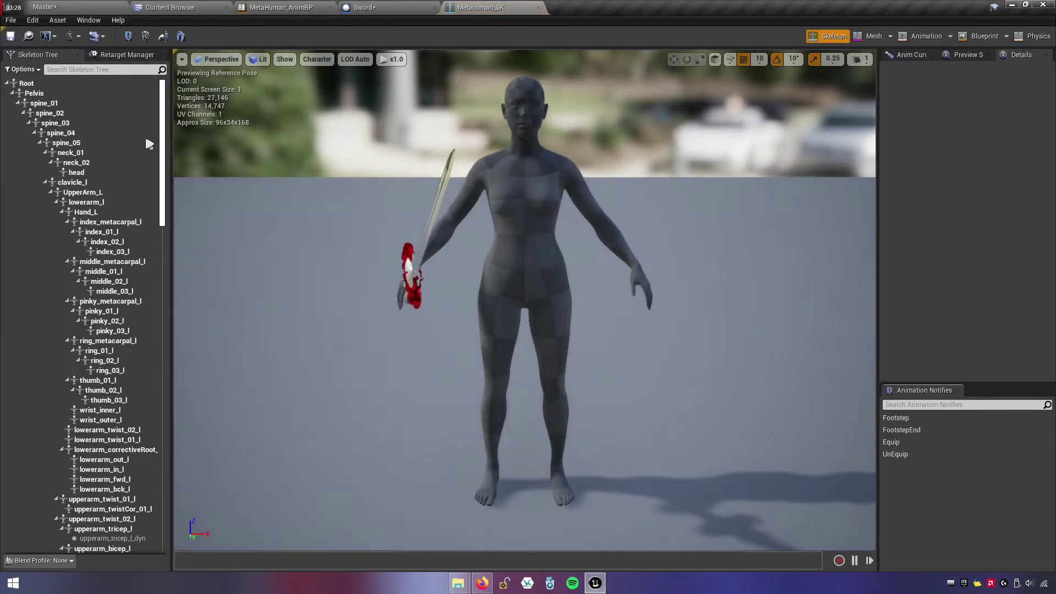
{"action": "type", "text": "sword"}
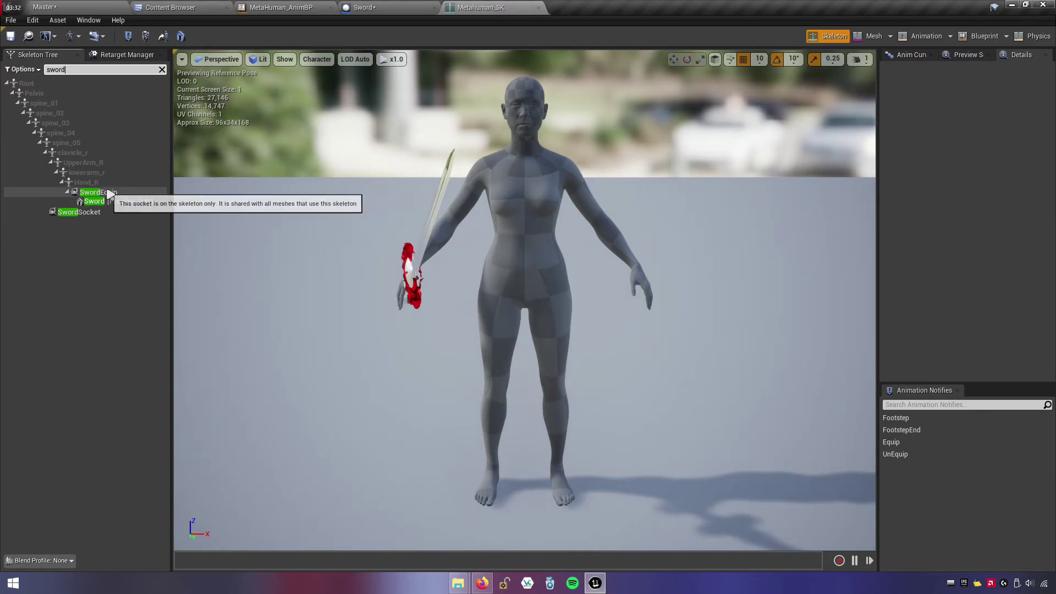
{"action": "left_click", "coordinate": [142, 192]}
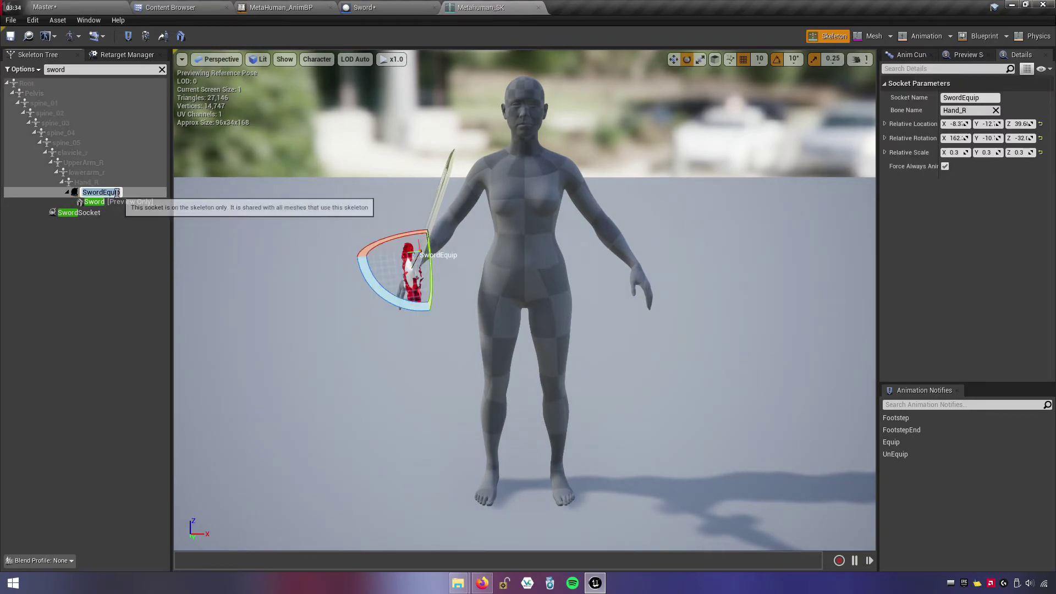
{"action": "right_click", "coordinate": [142, 194]}
{"action": "left_click", "coordinate": [157, 242]}
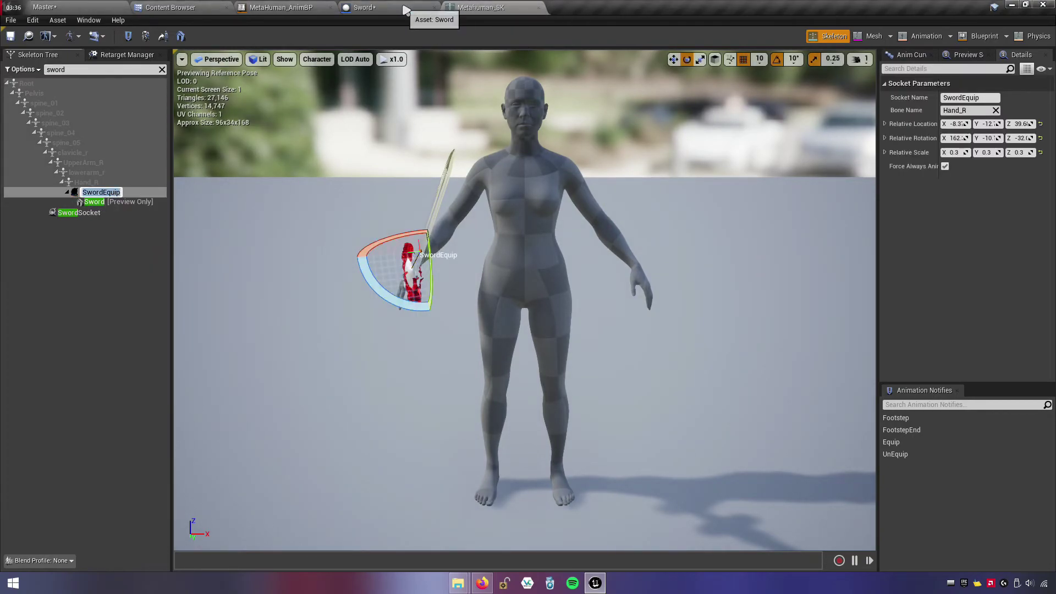
- Paste SwordEquip into the Sword's Equip Socket and compile and save the blueprint
{"action": "left_click", "coordinate": [385, 7]}
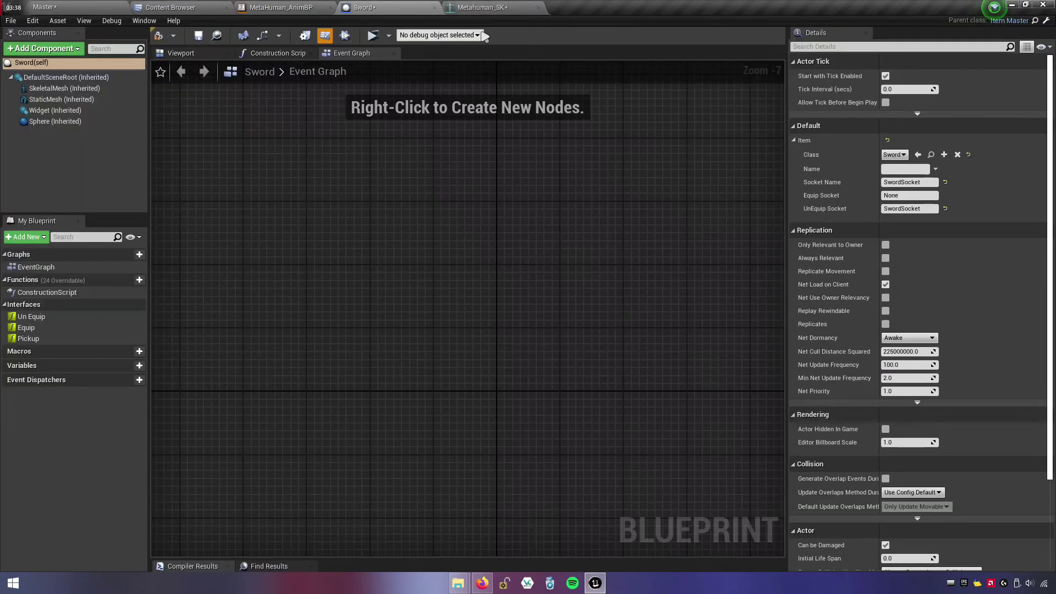
{"action": "right_click", "coordinate": [885, 196]}
{"action": "left_click", "coordinate": [935, 243]}
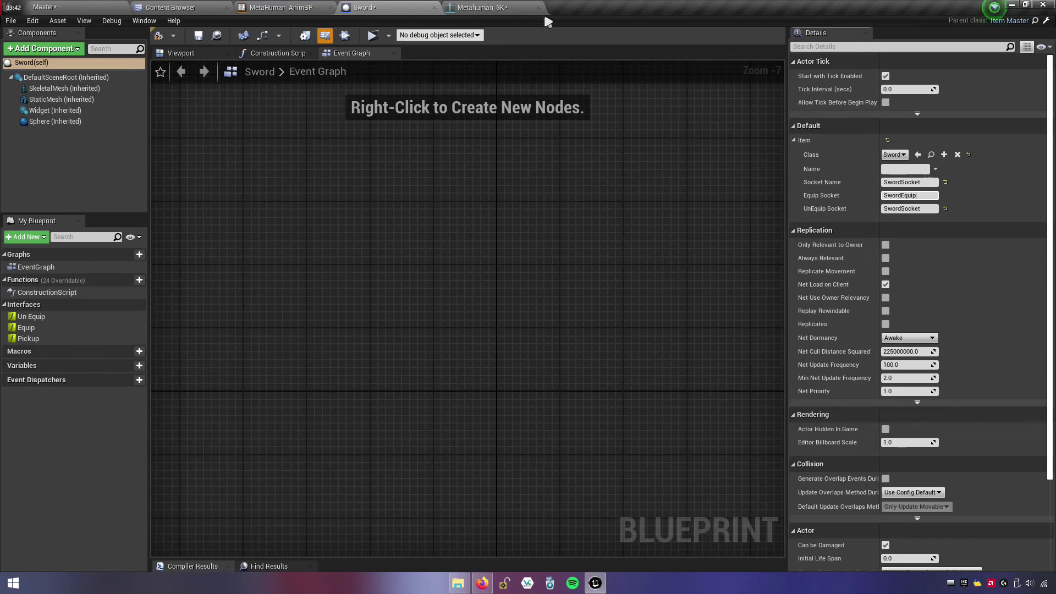
{"action": "left_click", "coordinate": [199, 35]}
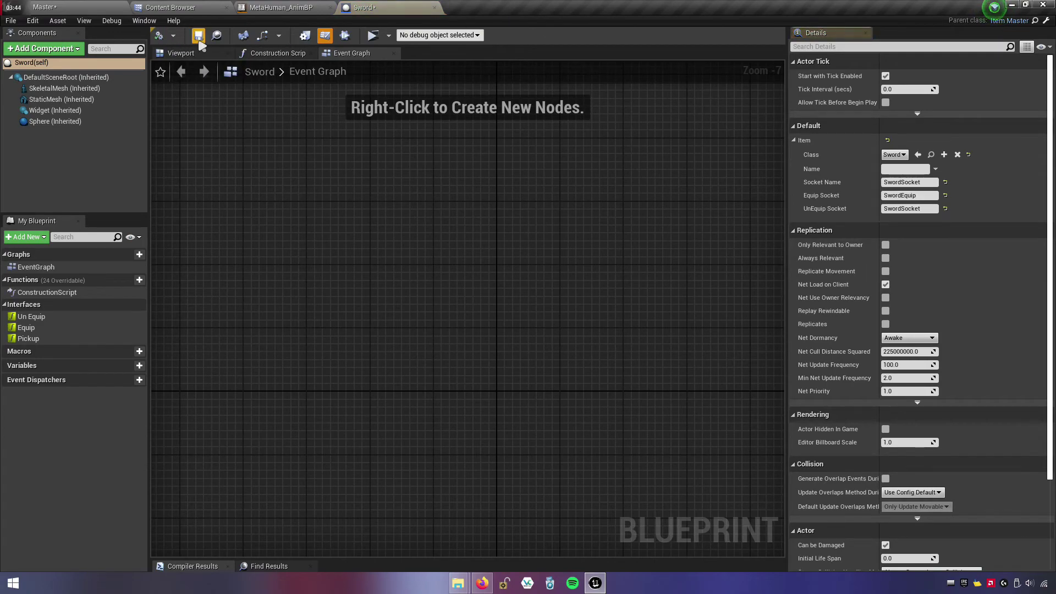
- Save all modified assets and return to the Master level
{"action": "left_click", "coordinate": [175, 8]}
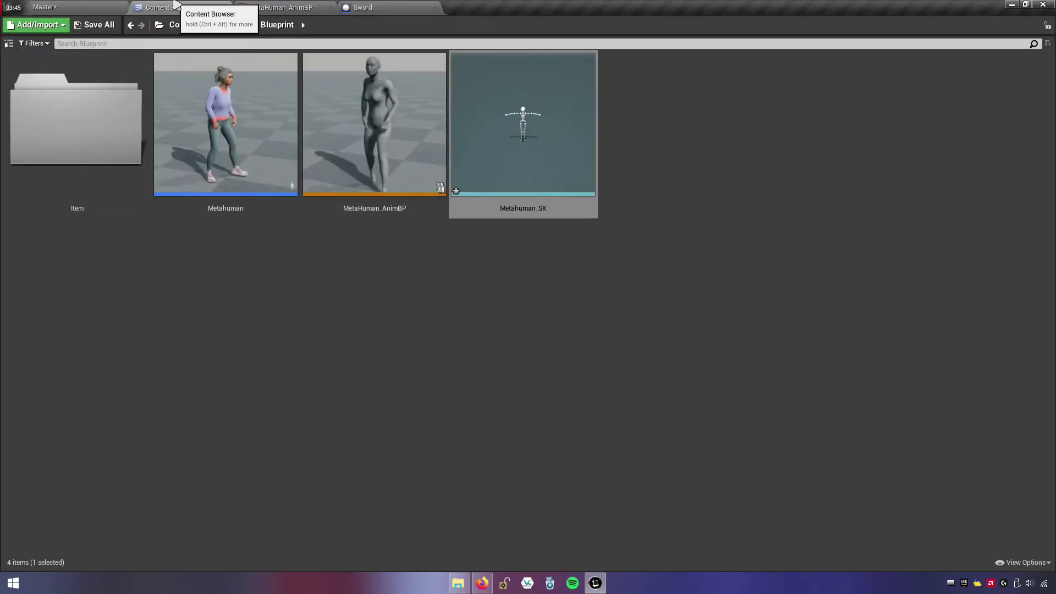
{"action": "left_click", "coordinate": [95, 24]}
{"action": "left_click", "coordinate": [618, 394]}
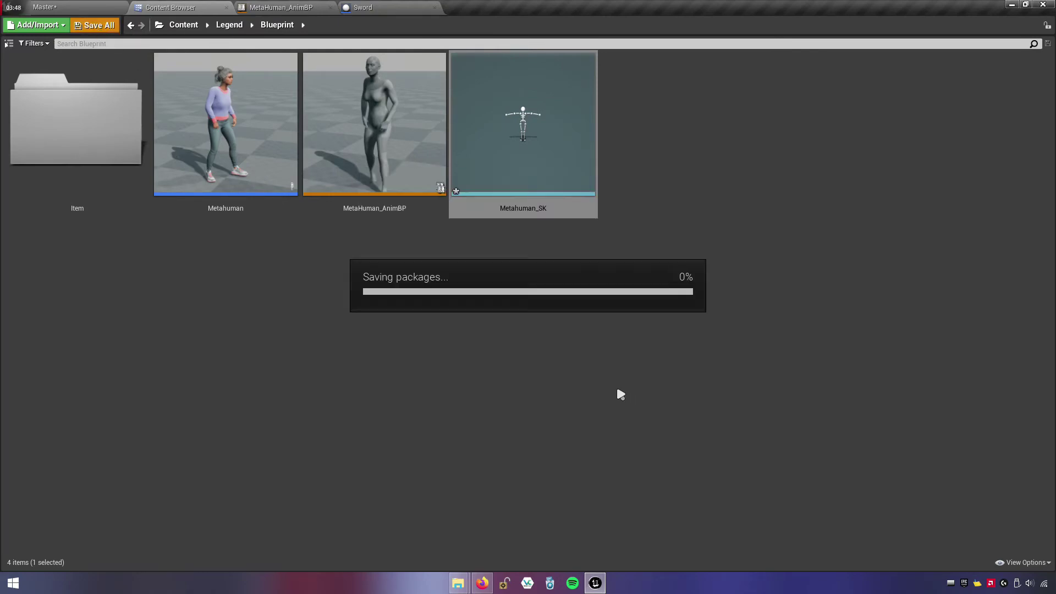
{"action": "left_click", "coordinate": [110, 5]}
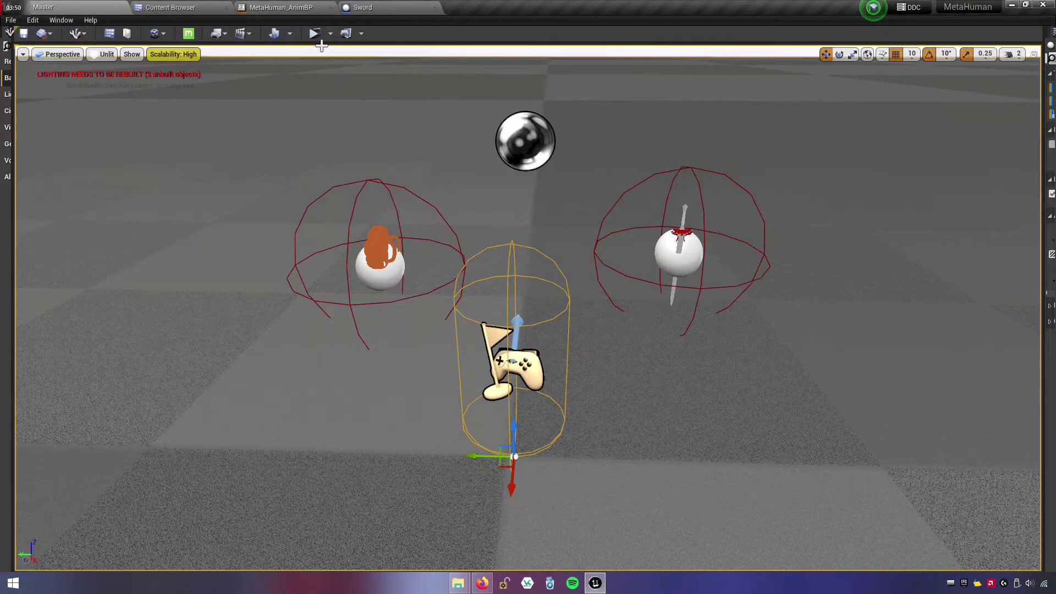
- Play standalone, pick up the sword onto her back with E, then move it into her hand
{"action": "left_click", "coordinate": [314, 33]}
{"action": "key", "text": "w"}
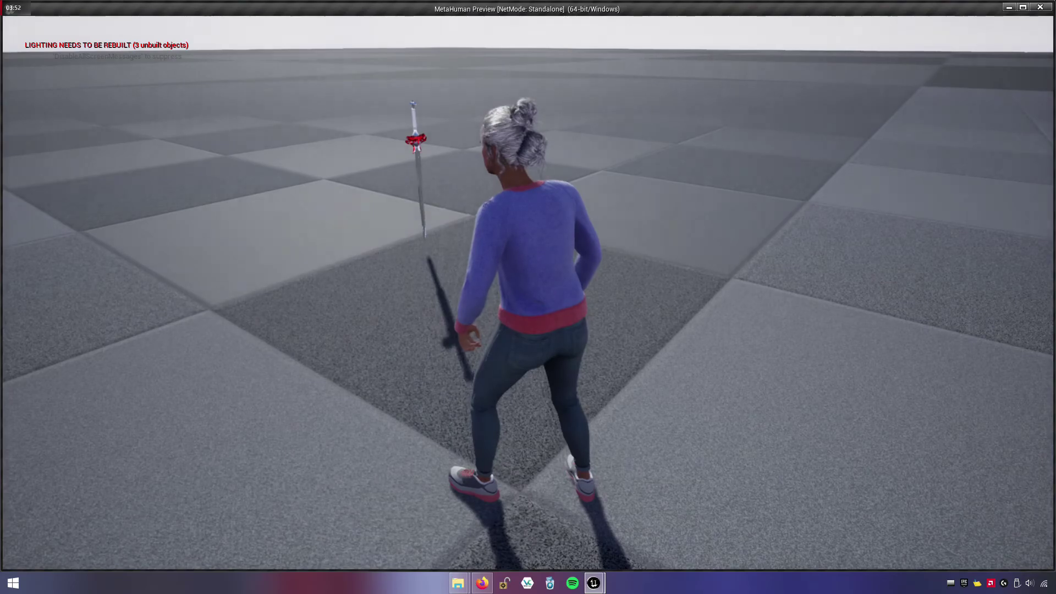
{"action": "key", "text": "e"}
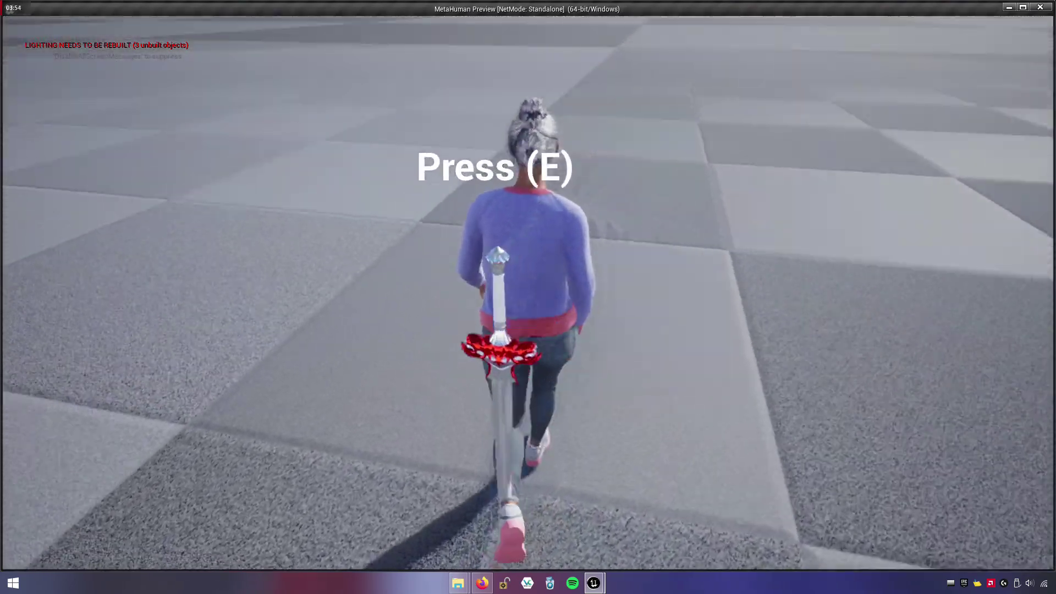
{"action": "key", "text": "w"}
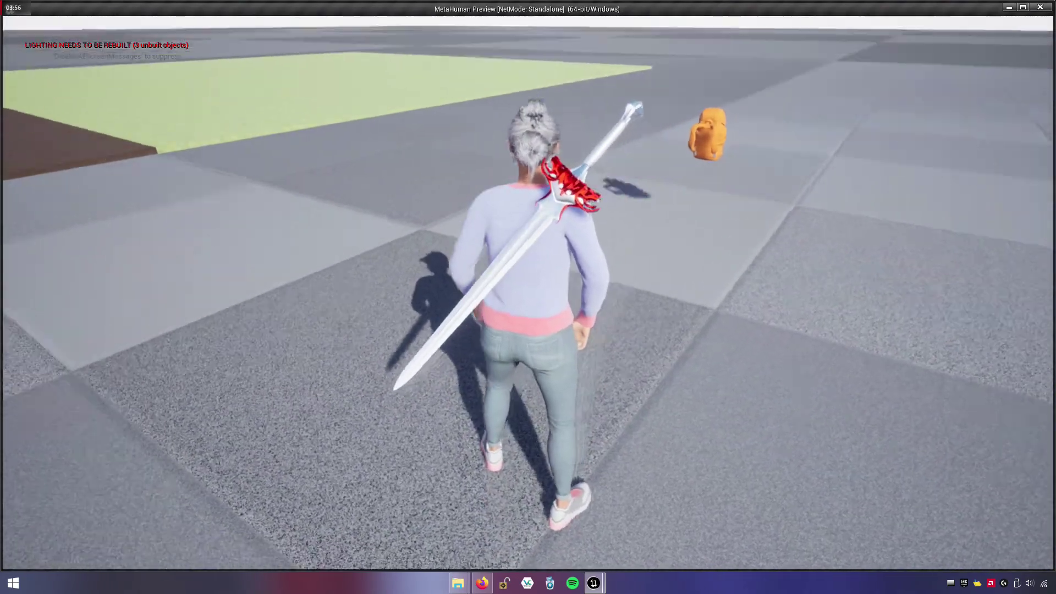
{"action": "key", "text": "e"}
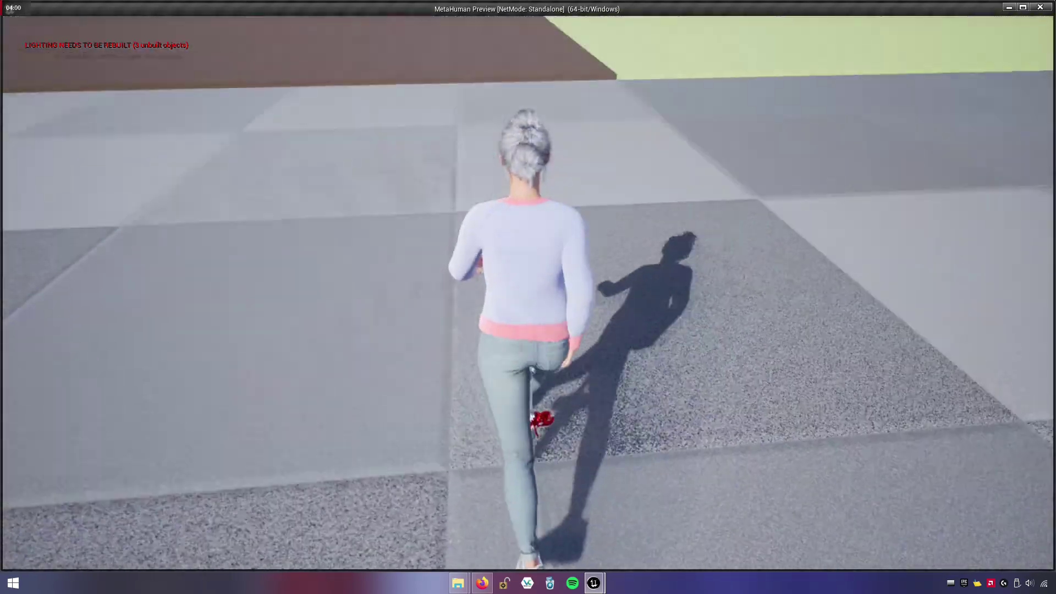
{"action": "key", "text": "e"}
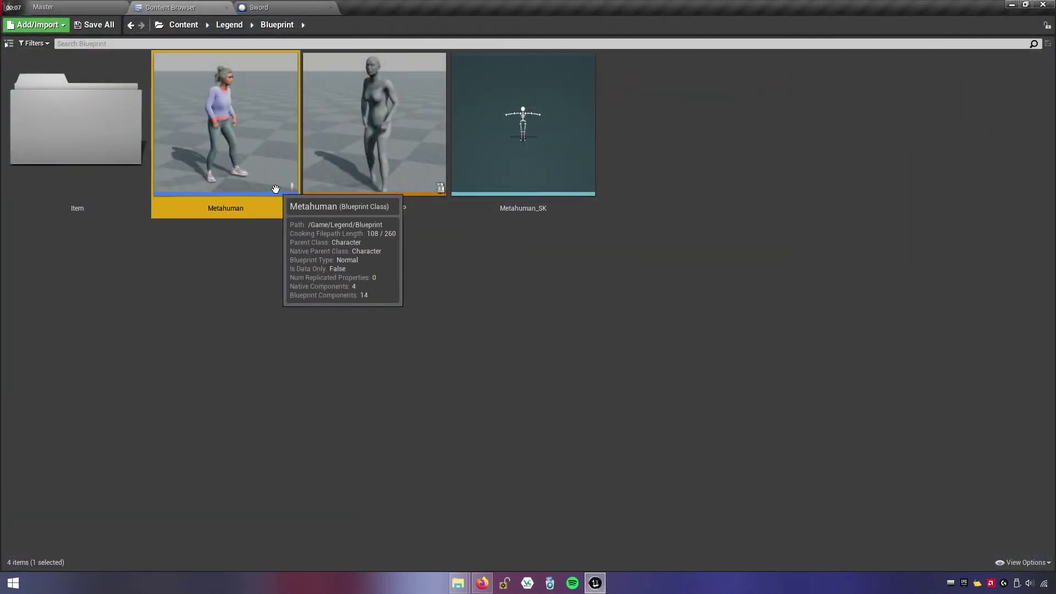
- Open the Metahuman blueprint and set the Item variable's class to Sword
{"action": "double_click", "coordinate": [275, 190]}
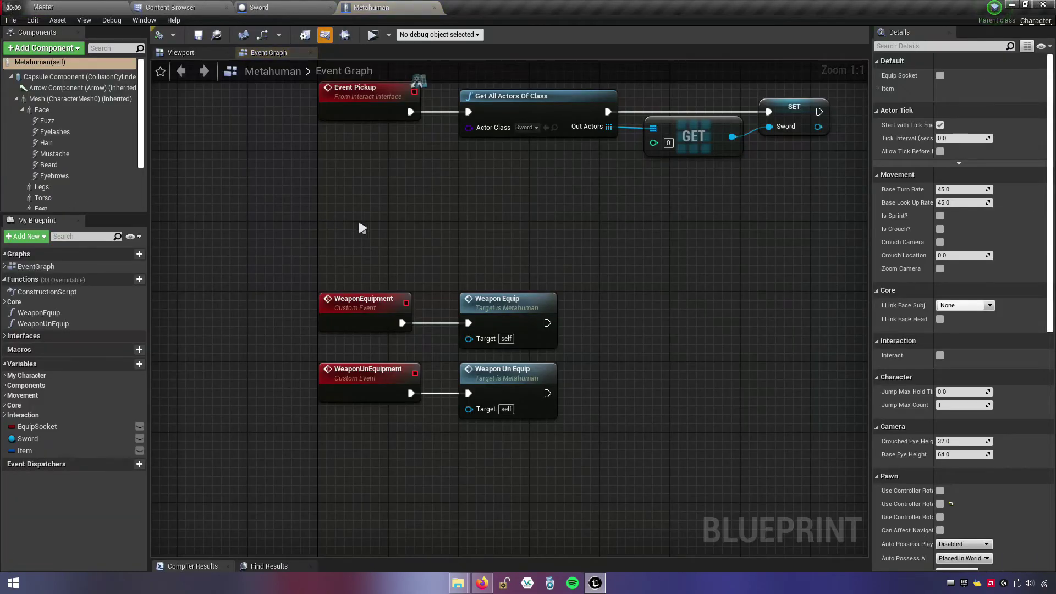
{"action": "left_click", "coordinate": [25, 451]}
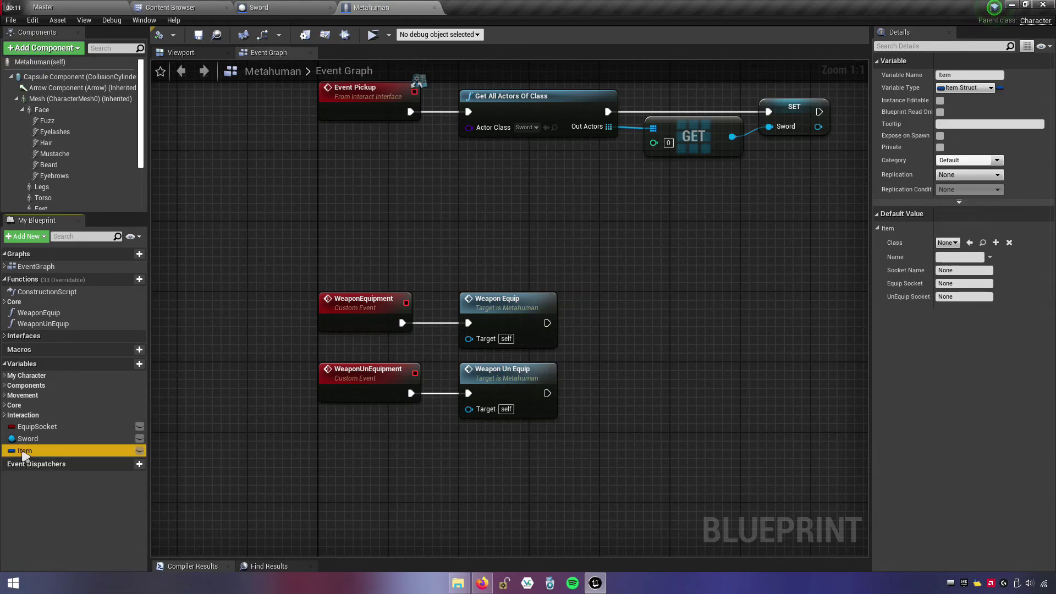
{"action": "left_click", "coordinate": [947, 243]}
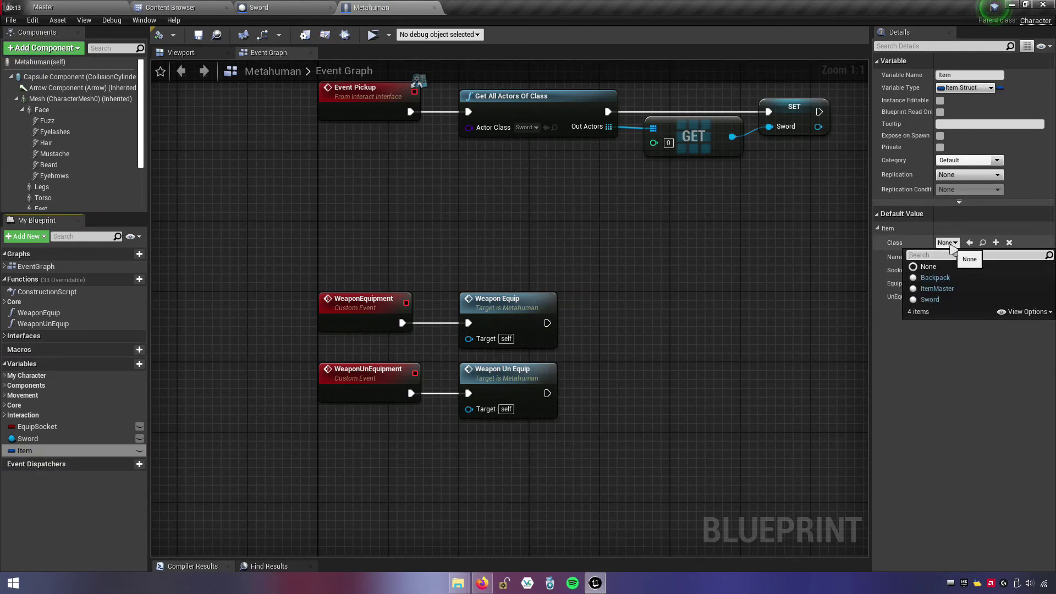
{"action": "left_click", "coordinate": [930, 300]}
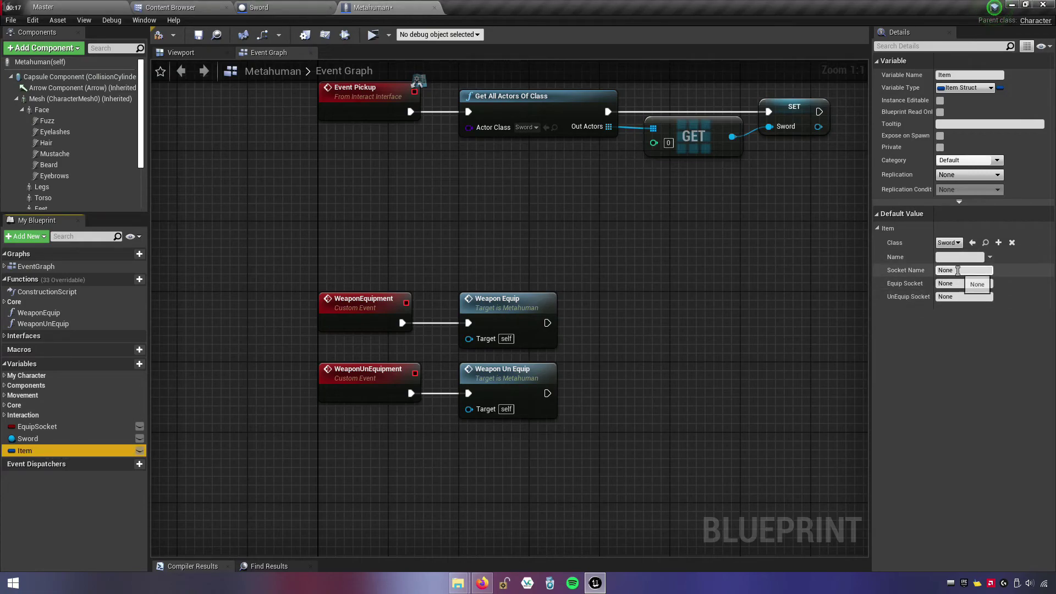
- Copy the SwordSocket and SwordEquip socket names from the Sword blueprint
{"action": "left_click", "coordinate": [307, 7]}
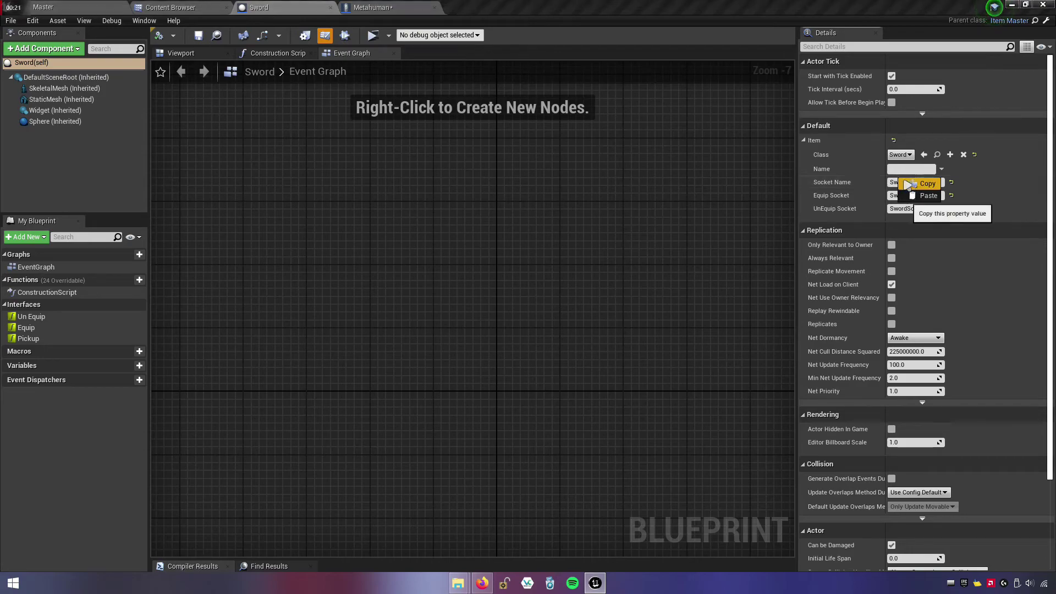
{"action": "left_click", "coordinate": [880, 189]}
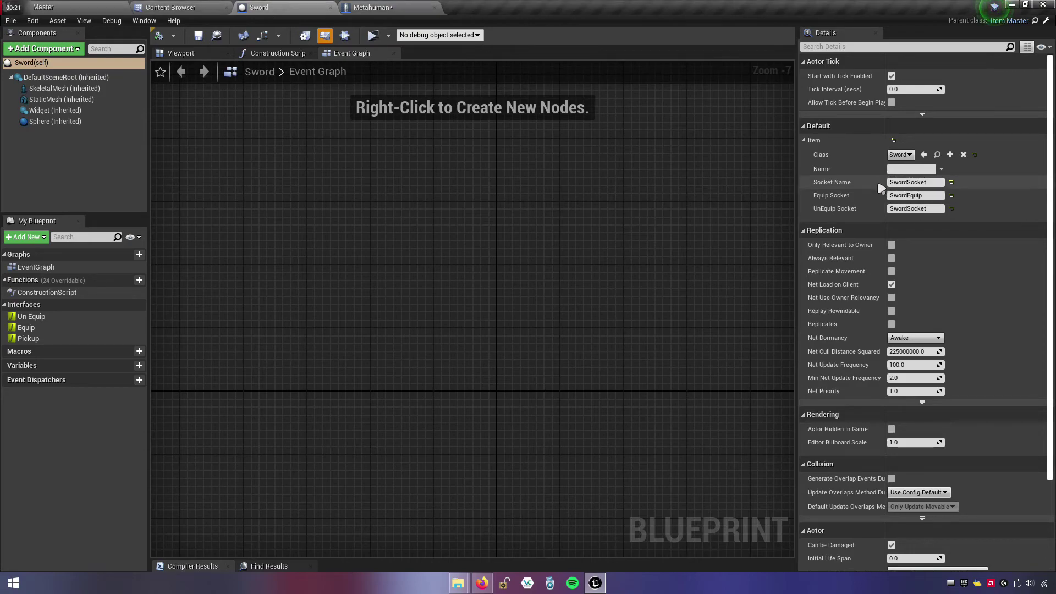
{"action": "right_click", "coordinate": [915, 185]}
{"action": "left_click", "coordinate": [929, 223]}
{"action": "left_click", "coordinate": [417, 8]}
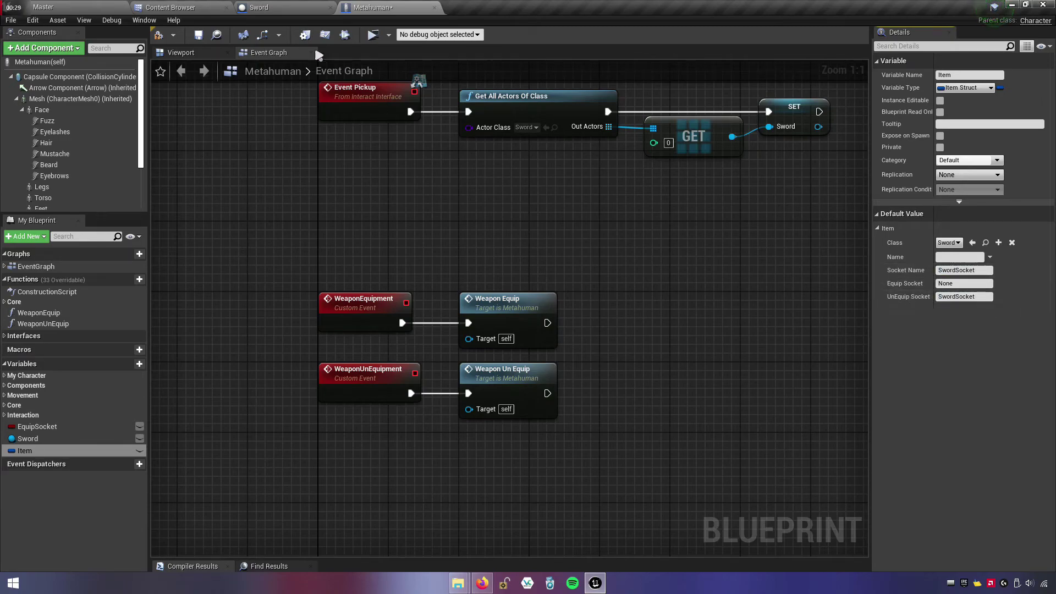
{"action": "left_click", "coordinate": [290, 8]}
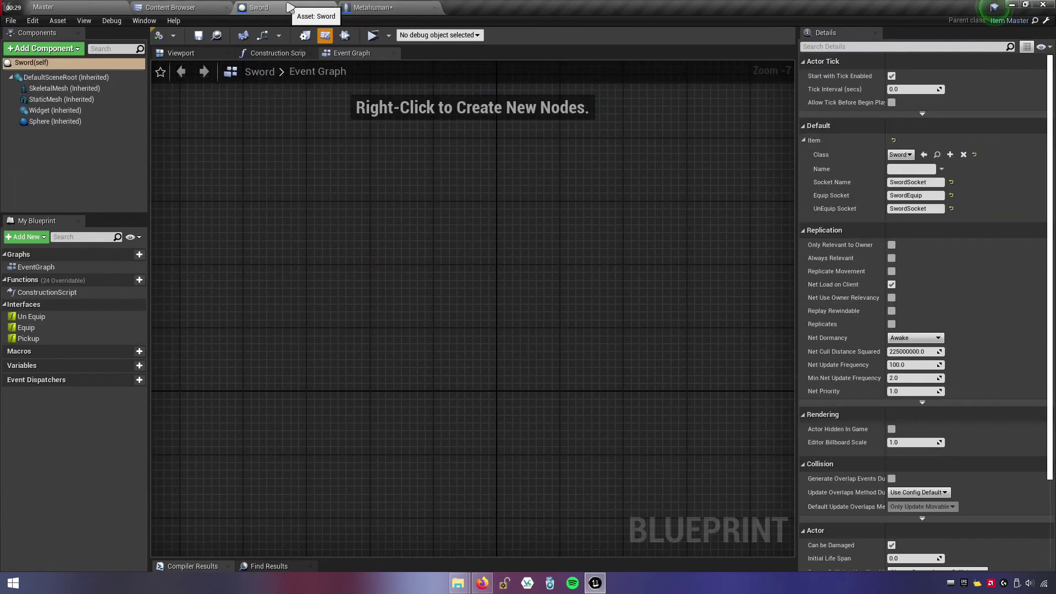
{"action": "right_click", "coordinate": [909, 197]}
{"action": "left_click", "coordinate": [938, 248]}
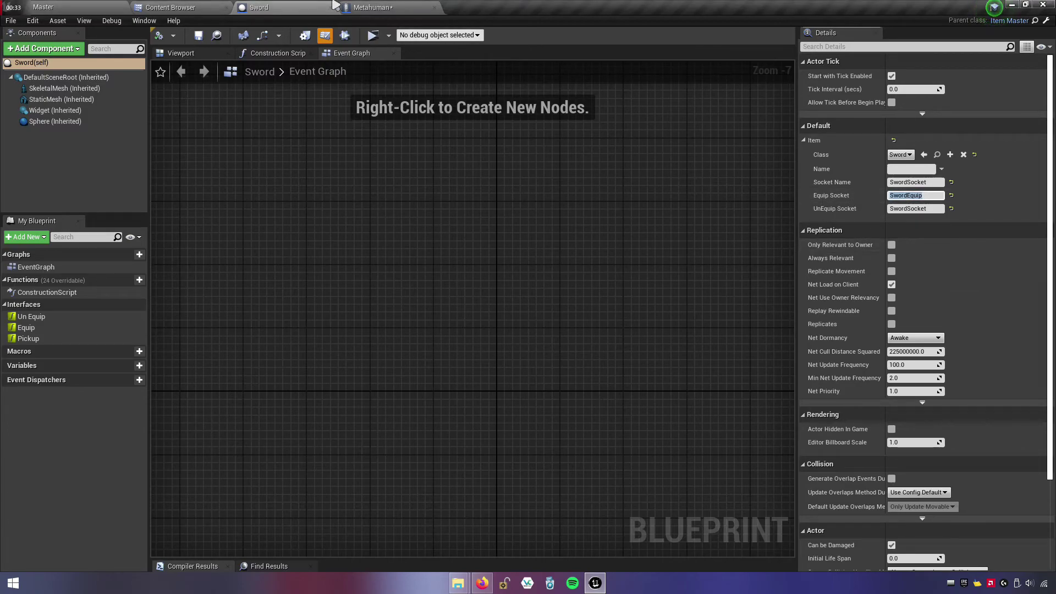
- Paste SwordEquip into the Item's Equip Socket, save, and close the Metahuman blueprint
{"action": "left_click", "coordinate": [338, 7]}
{"action": "right_click", "coordinate": [948, 284]}
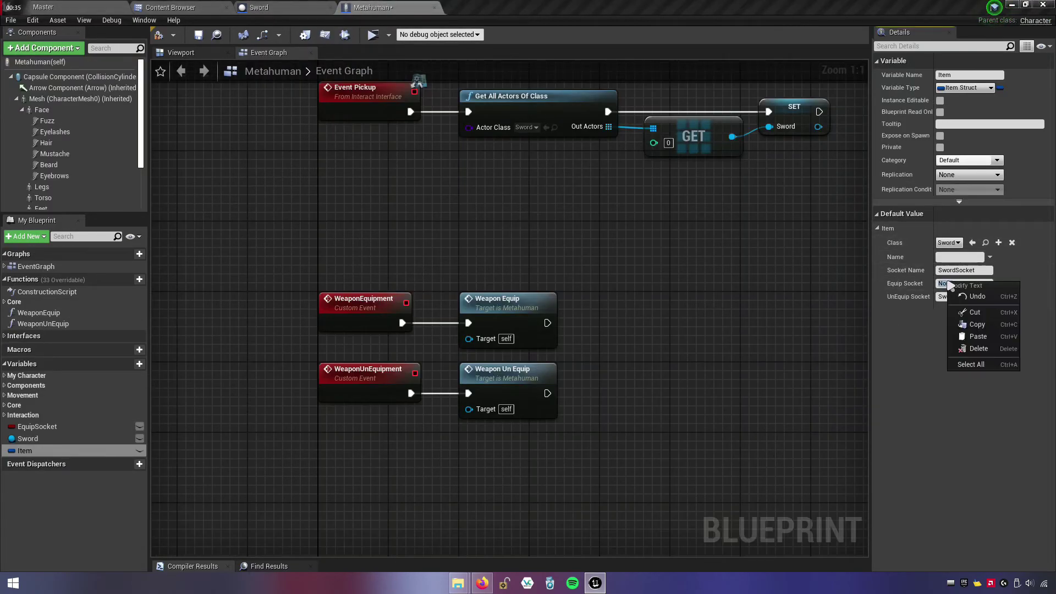
{"action": "left_click", "coordinate": [997, 337]}
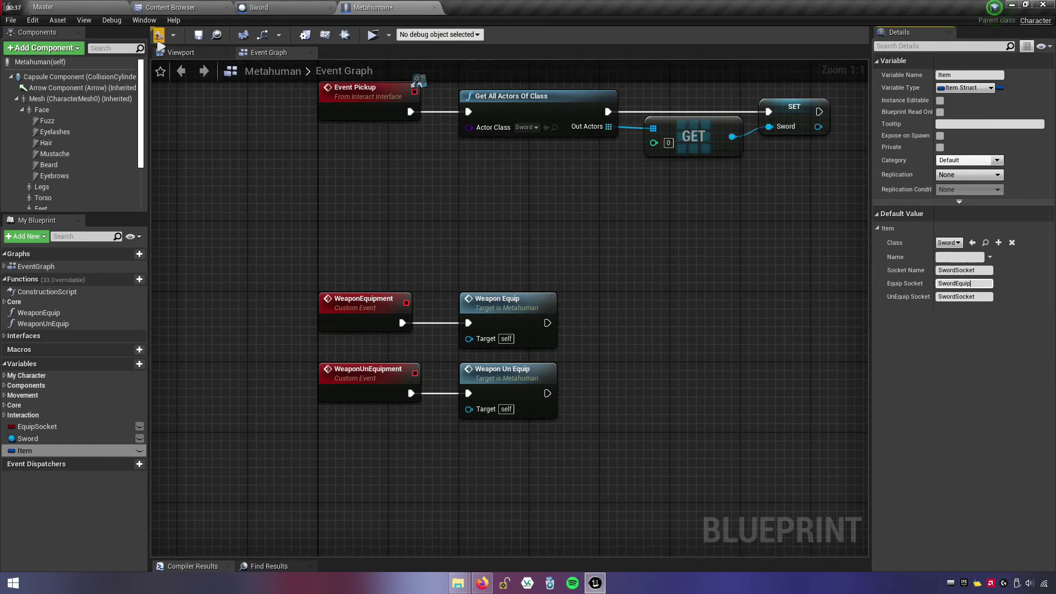
{"action": "left_click", "coordinate": [198, 37]}
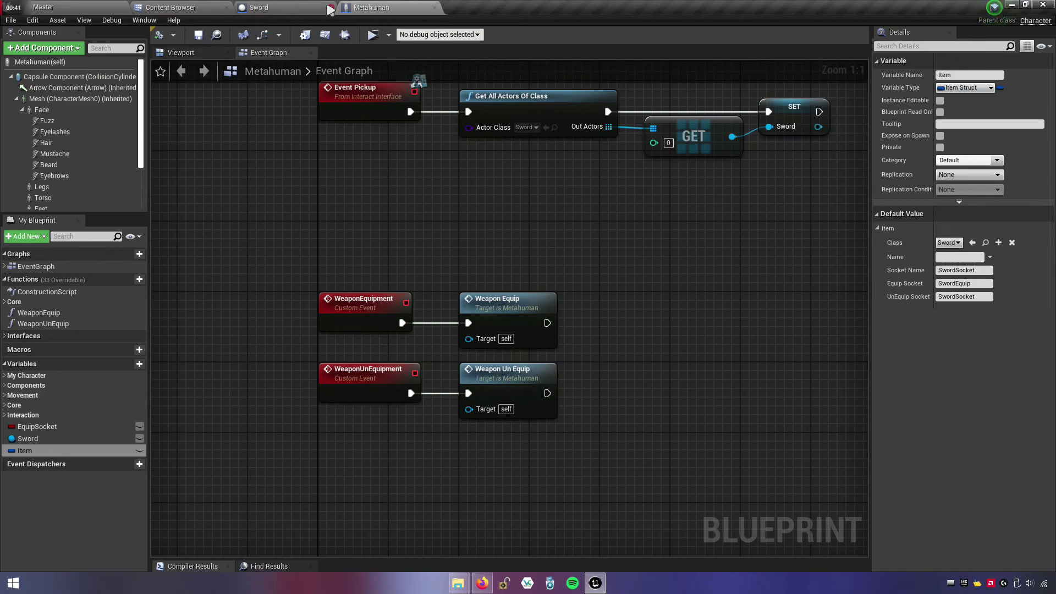
{"action": "left_click", "coordinate": [330, 8]}
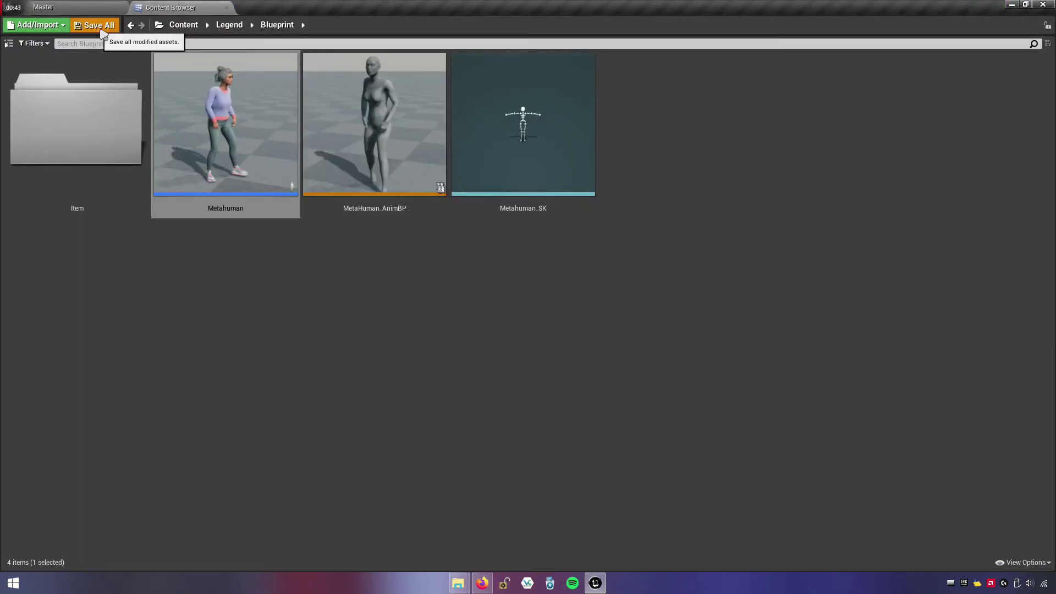
- Play the Master level, walk to the sword, and pick it up with E
{"action": "left_click", "coordinate": [97, 6]}
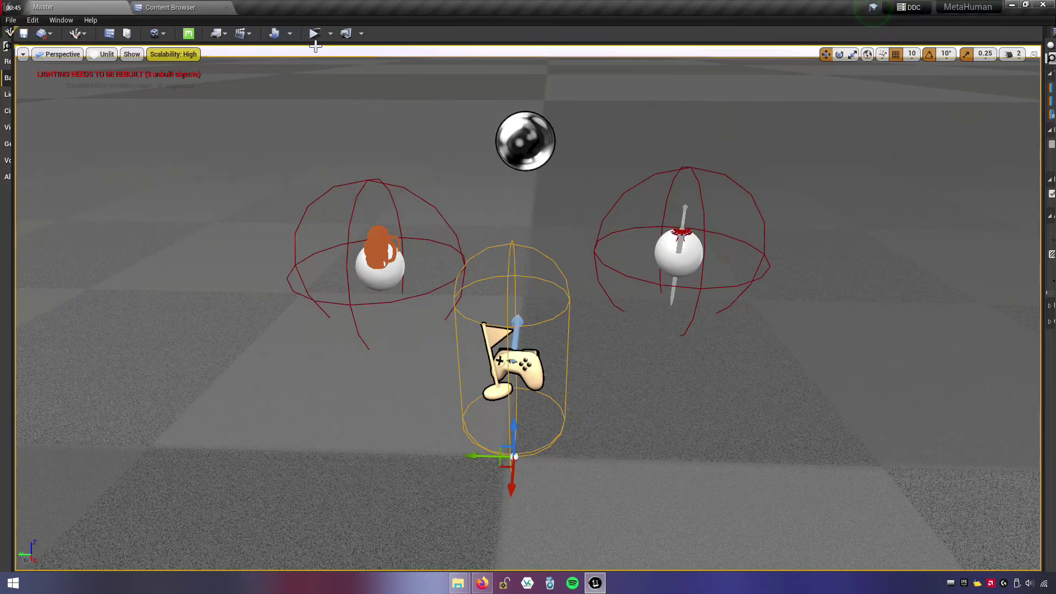
{"action": "left_click", "coordinate": [315, 35]}
{"action": "key", "text": "w"}
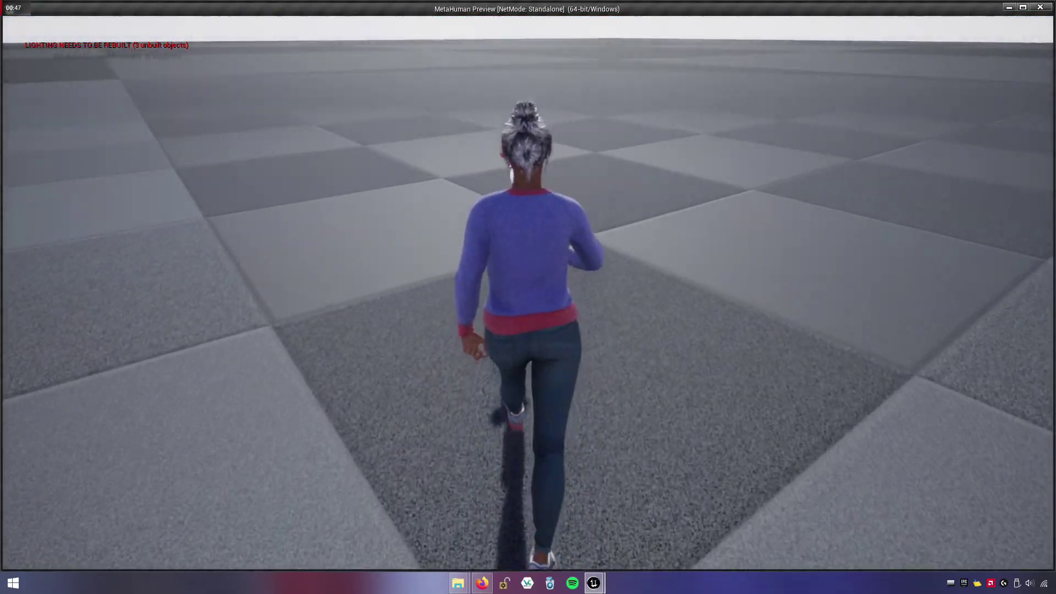
{"action": "key", "text": "d"}
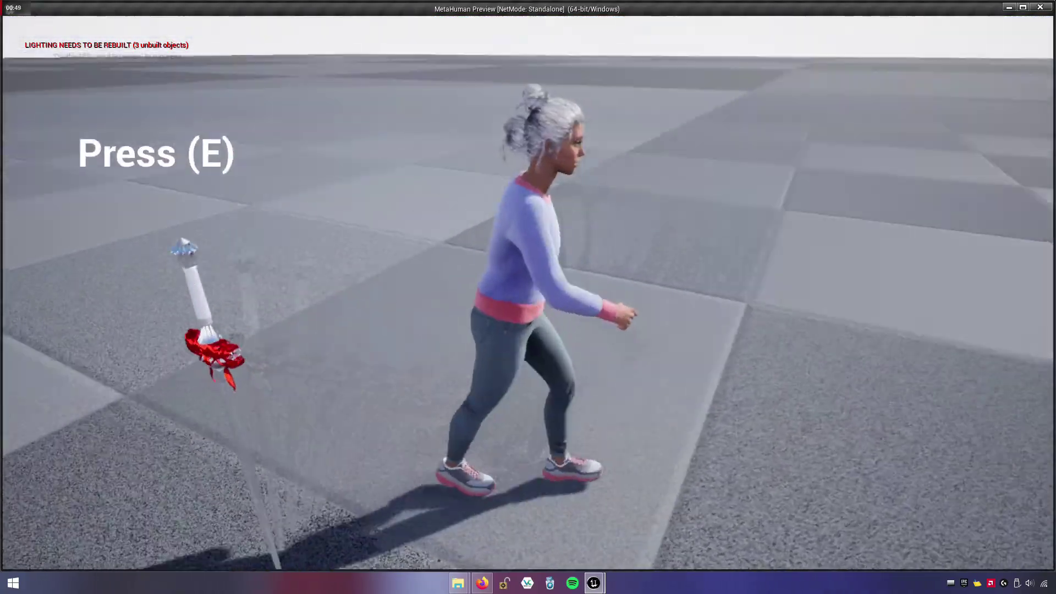
{"action": "key", "text": "e"}
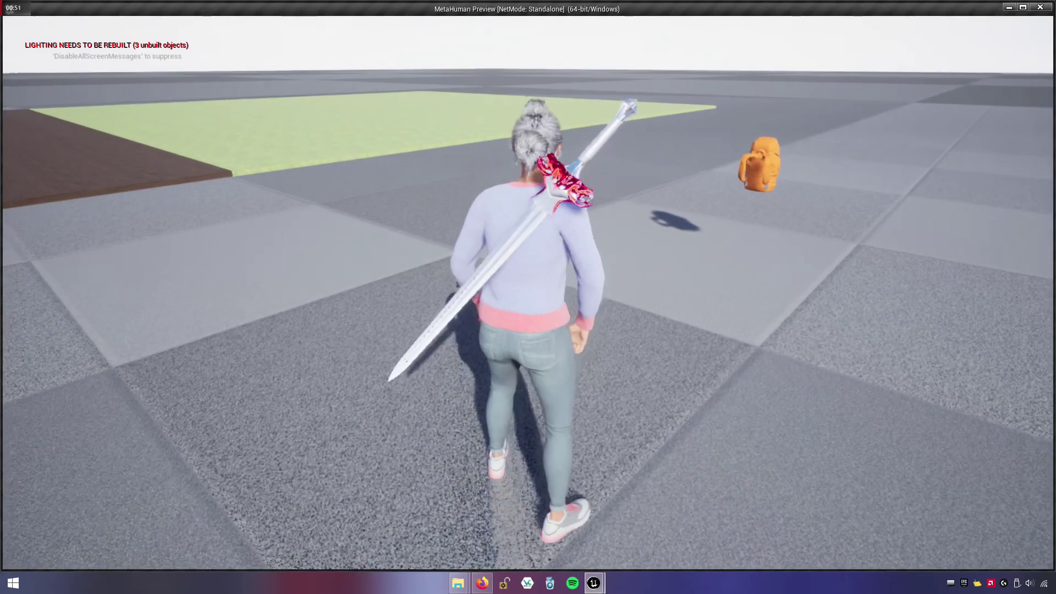
{"action": "key", "text": "w"}
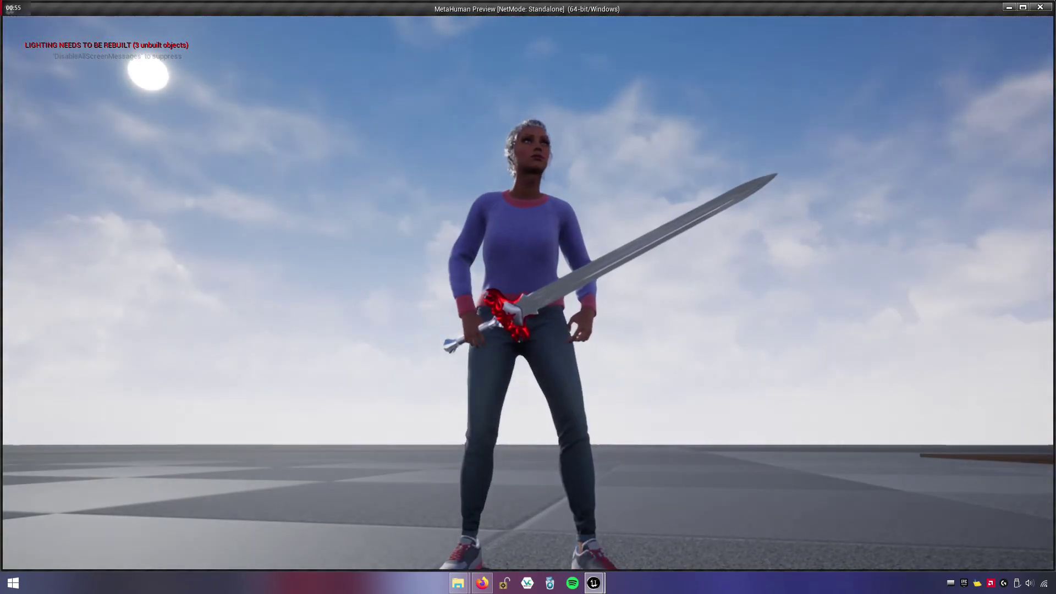
- Run around, draw and sheathe the sword with E, and pick up the orange backpack
{"action": "key", "text": "d"}
{"action": "key", "text": "w"}
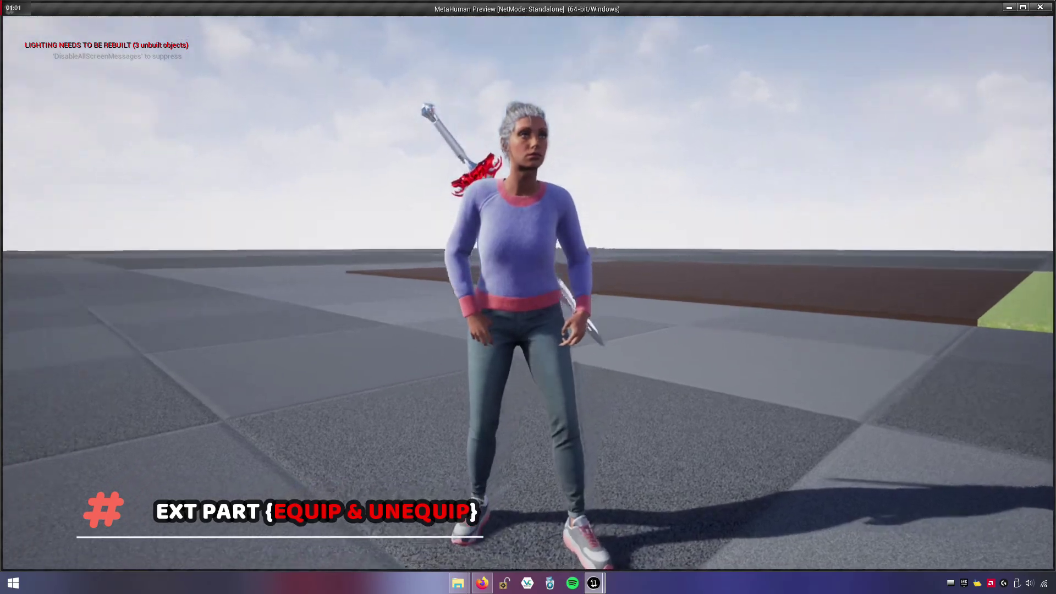
{"action": "key", "text": "w"}
{"action": "key", "text": "e"}
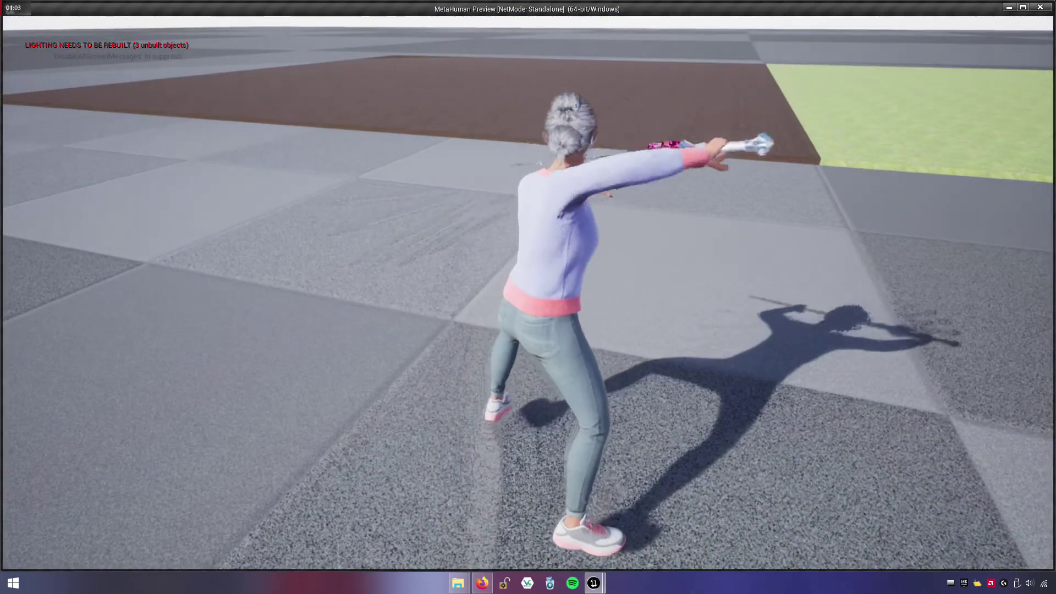
{"action": "key", "text": "e"}
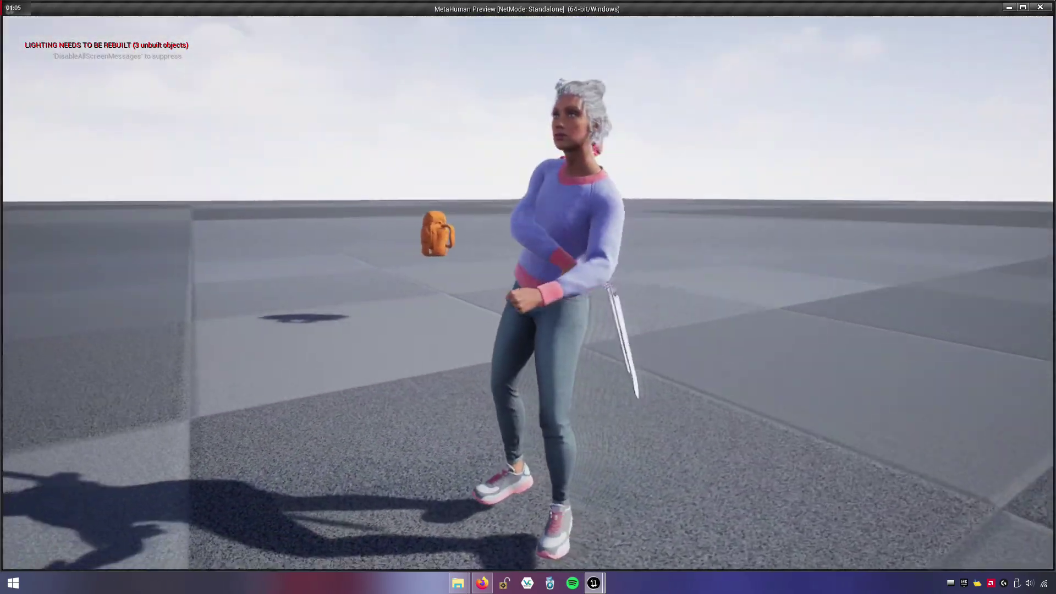
{"action": "key", "text": "w"}
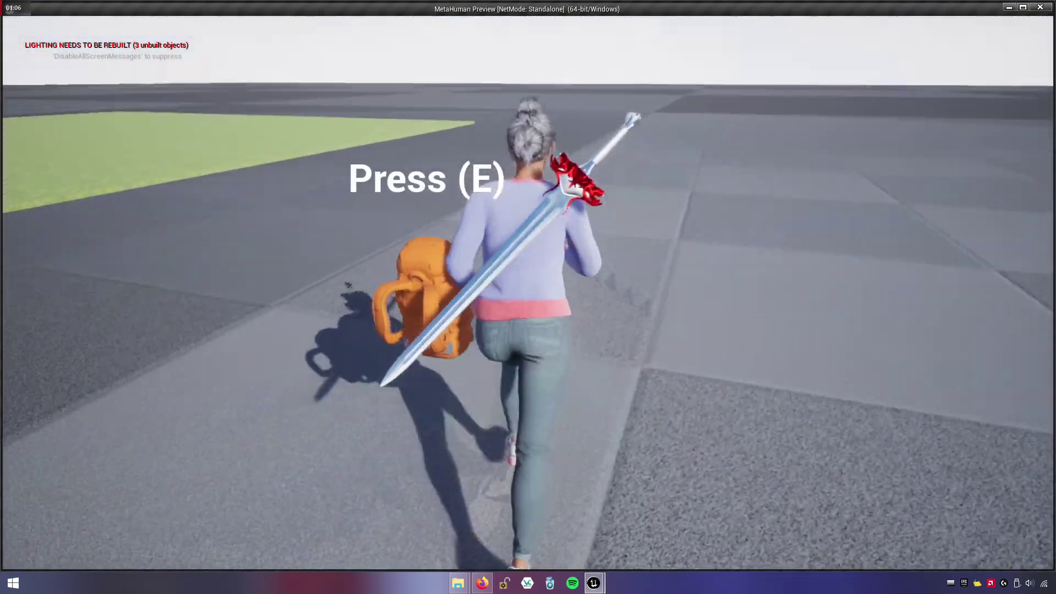
{"action": "key", "text": "e"}
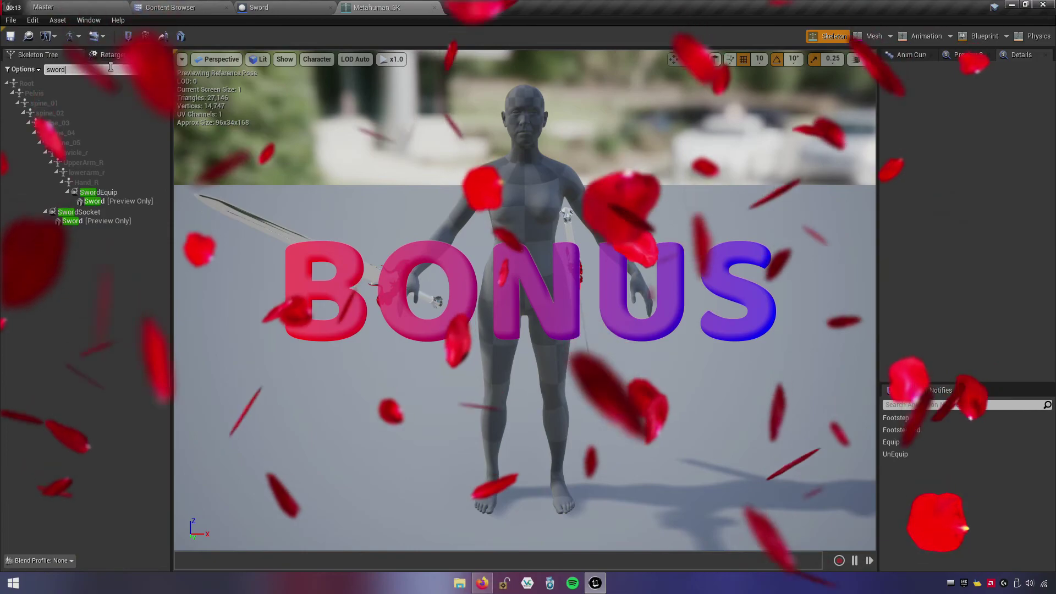
- Select SwordSocket in Metahuman_SK and orbit the viewport around the character
{"action": "left_click", "coordinate": [111, 193]}
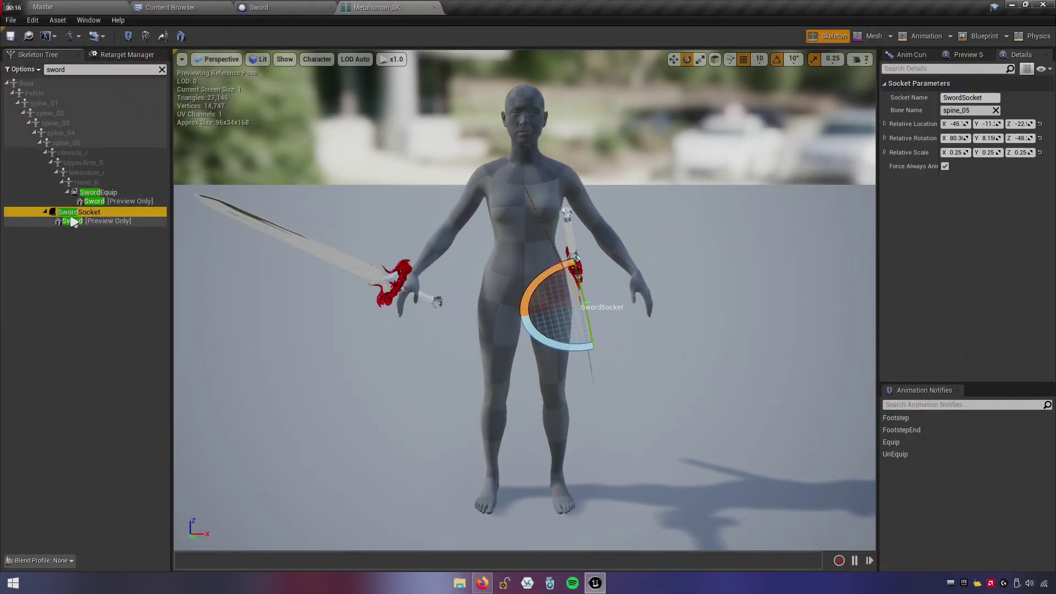
{"action": "mouse_move", "coordinate": [465, 253]}
{"action": "left_mouse_down"}
{"action": "mouse_move", "coordinate": [385, 198]}
{"action": "mouse_move", "coordinate": [477, 272]}
{"action": "left_mouse_up"}
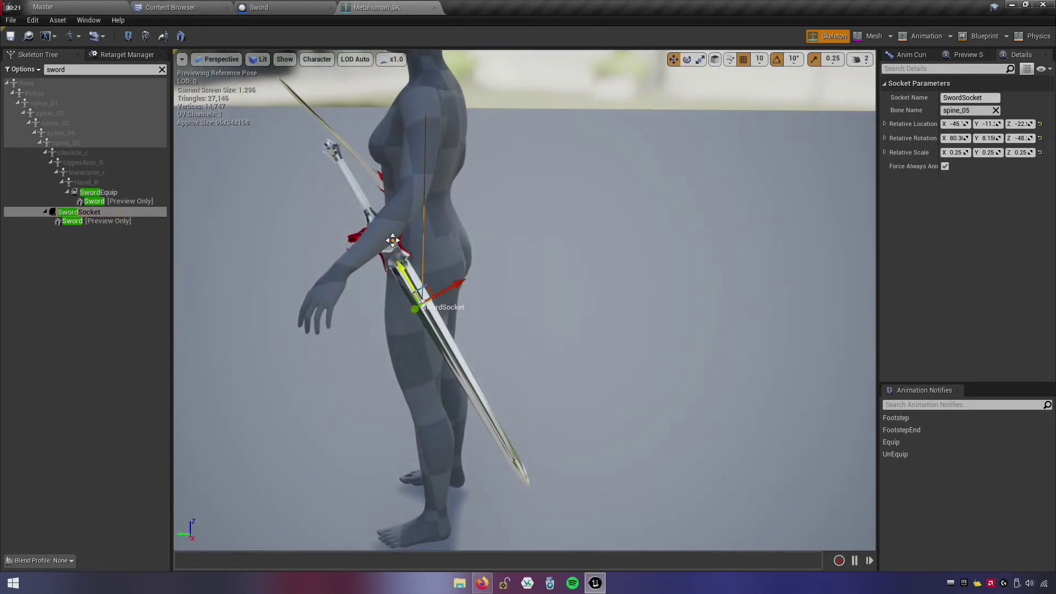
{"action": "left_click_drag", "start_coordinate": [461, 362], "coordinate": [91, 336]}
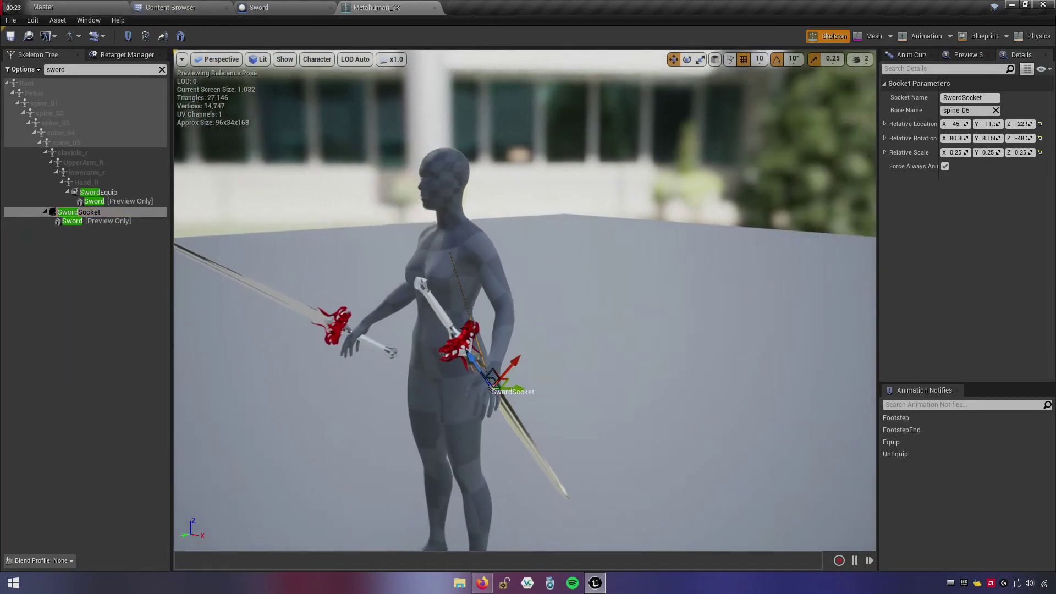
{"action": "left_click", "coordinate": [90, 336]}
{"action": "left_click", "coordinate": [162, 70]}
{"action": "left_click_drag", "start_coordinate": [220, 132], "coordinate": [232, 138]}
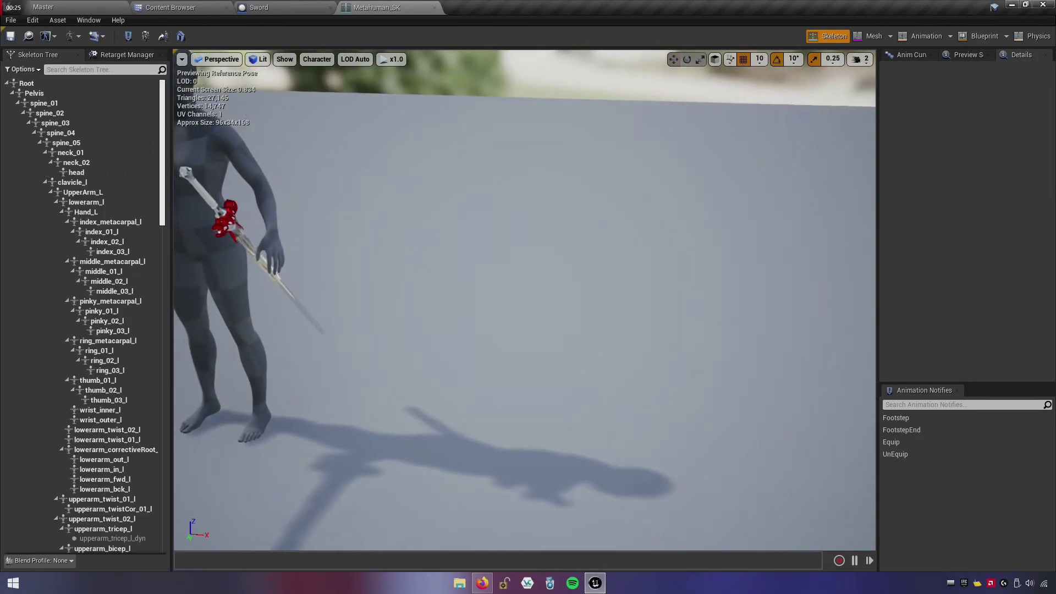
- Preview and scrub Equip_Montage, then inspect SwordSocket's parameters
{"action": "left_click", "coordinate": [79, 45]}
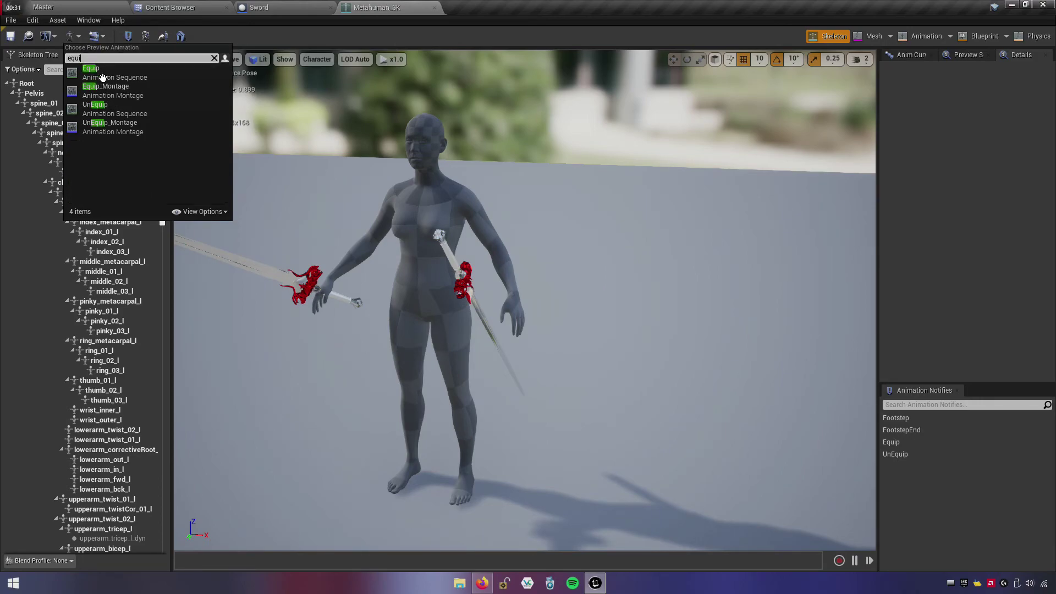
{"action": "left_click", "coordinate": [107, 90]}
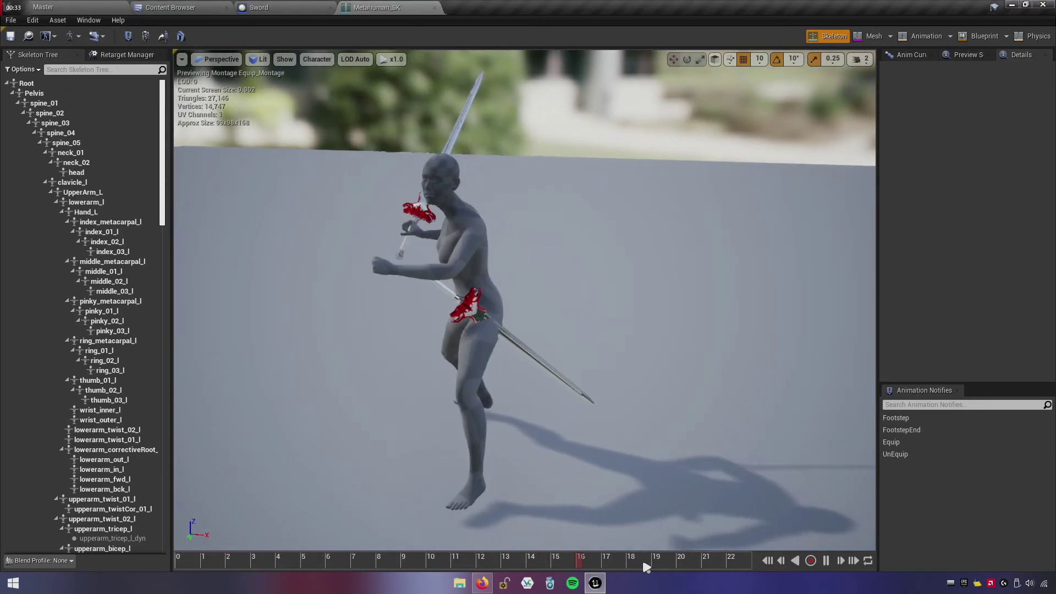
{"action": "mouse_move", "coordinate": [632, 467]}
{"action": "left_mouse_down"}
{"action": "mouse_move", "coordinate": [395, 546]}
{"action": "mouse_move", "coordinate": [238, 561]}
{"action": "left_mouse_up"}
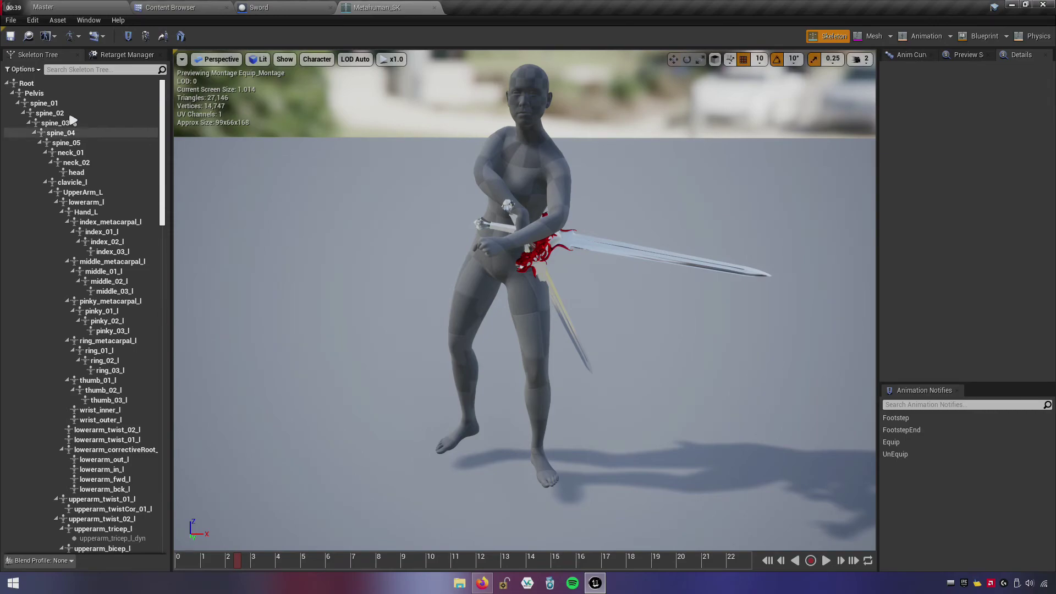
{"action": "type", "text": "sword"}
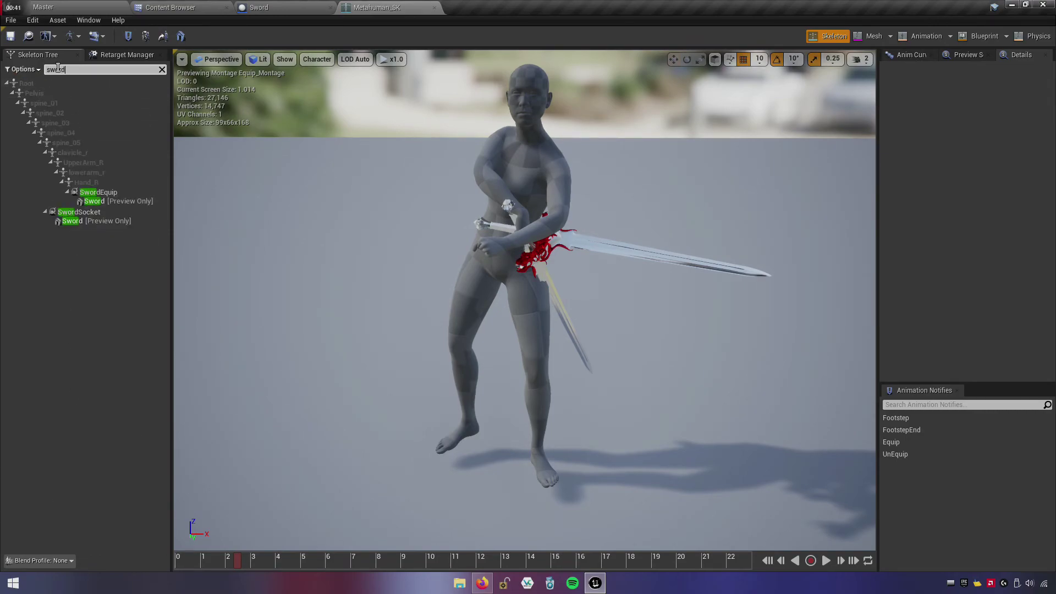
{"action": "left_click", "coordinate": [75, 214]}
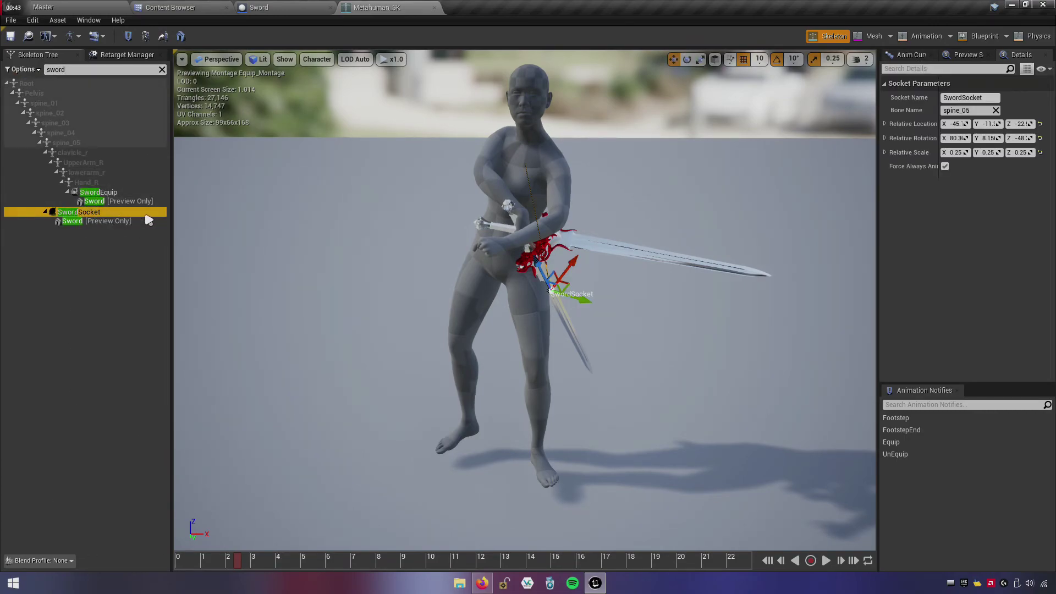
{"action": "left_click_drag", "start_coordinate": [874, 193], "coordinate": [682, 214]}
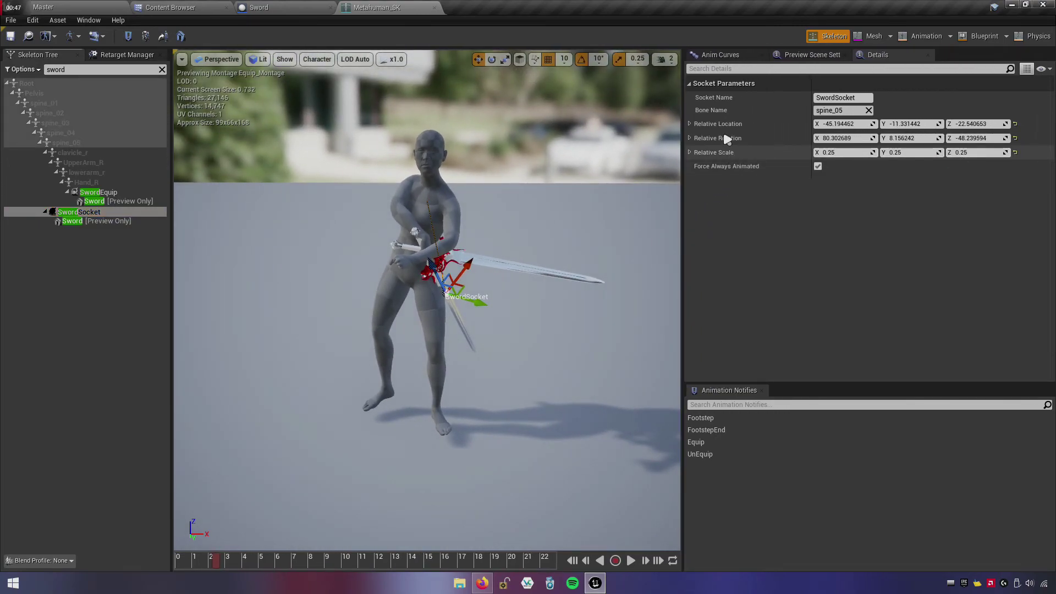
{"action": "left_click", "coordinate": [285, 8]}
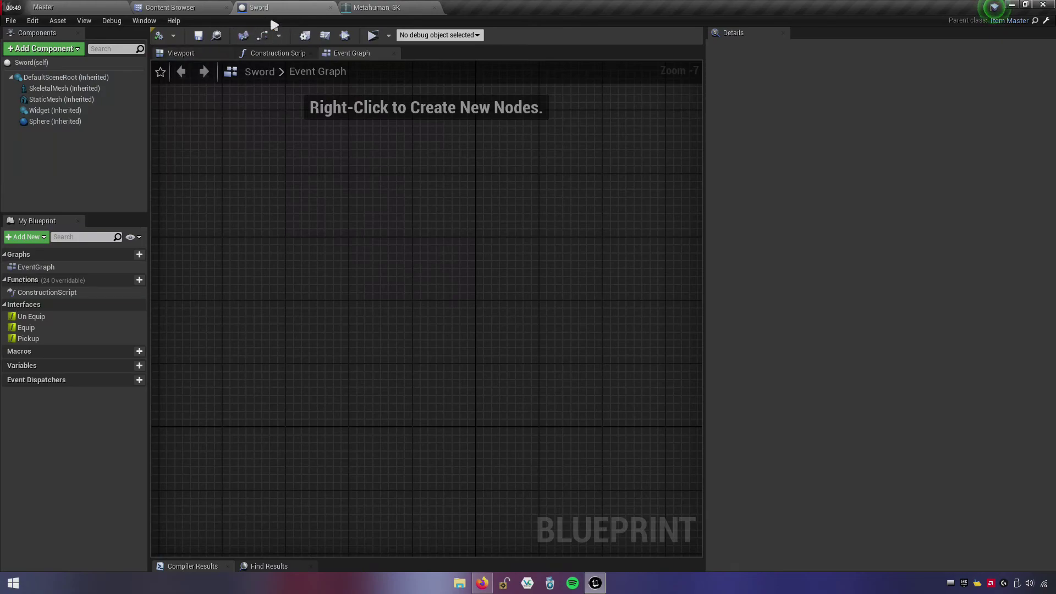
- Inspect the Sword's static mesh component, close the Sword blueprint, and return to the map
{"action": "left_click", "coordinate": [52, 99]}
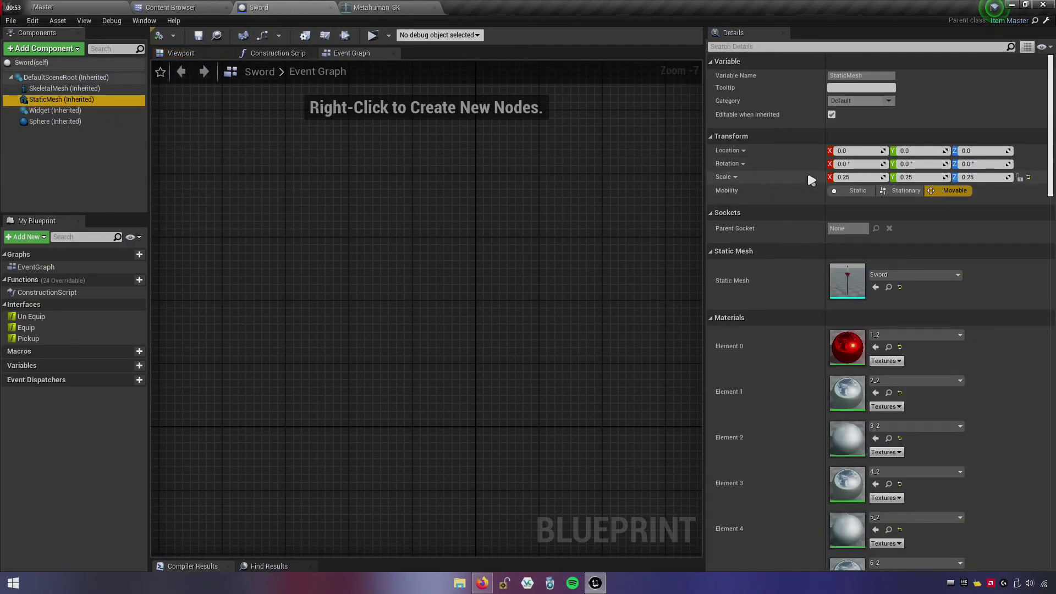
{"action": "left_click", "coordinate": [331, 8]}
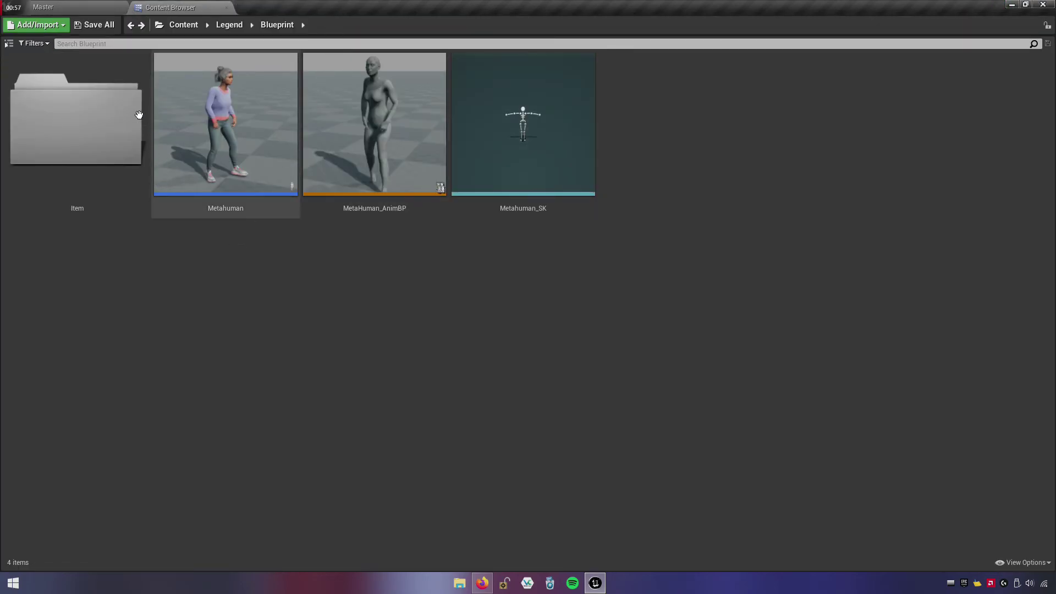
{"action": "left_click", "coordinate": [117, 9]}
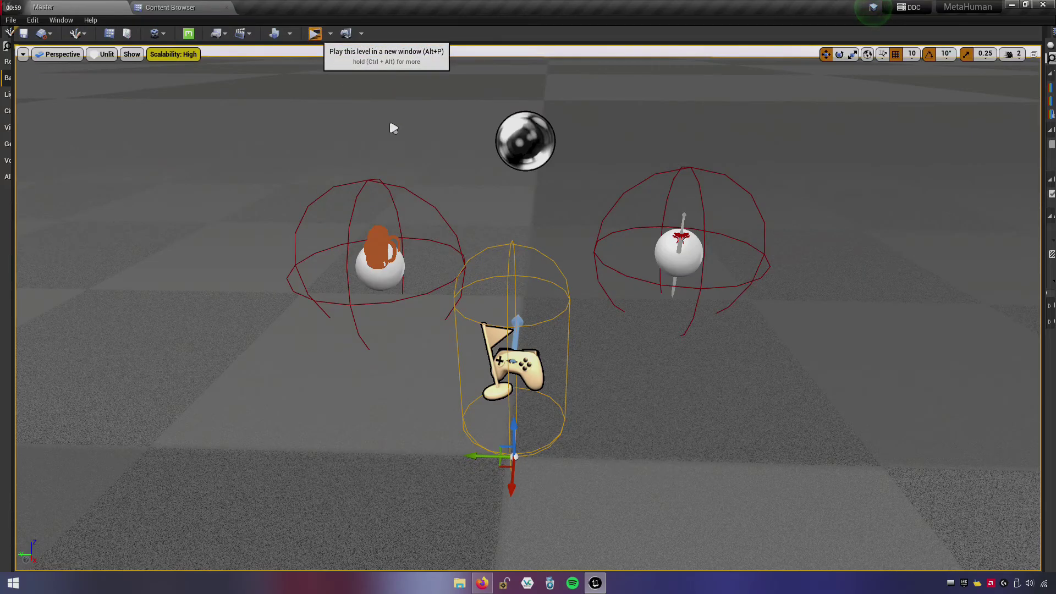
- Play the level, pick up the sword with E, then run over and pick up the orange backpack
{"action": "key", "text": "w"}
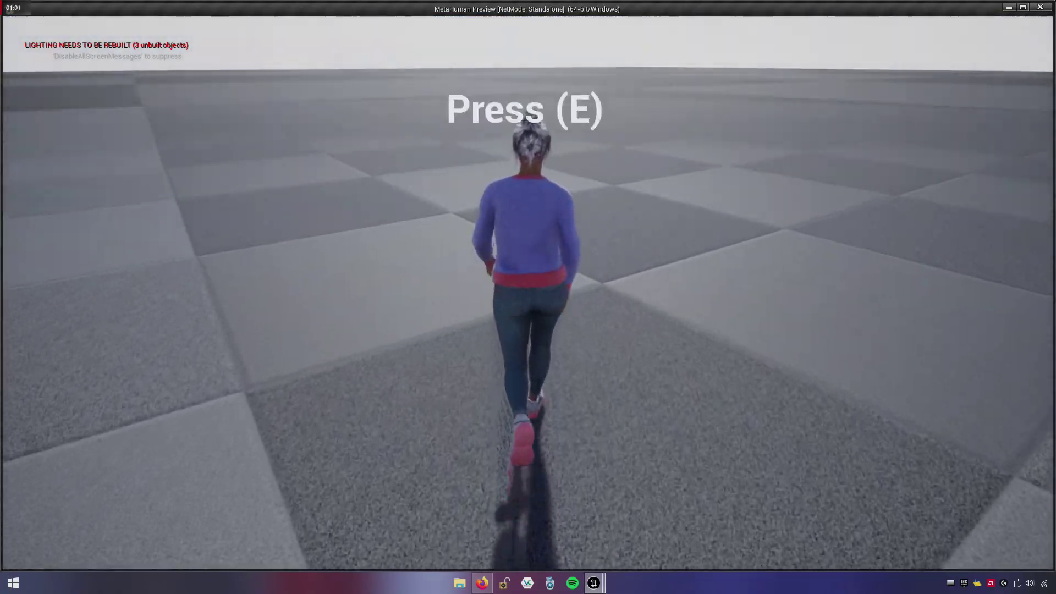
{"action": "key", "text": "e"}
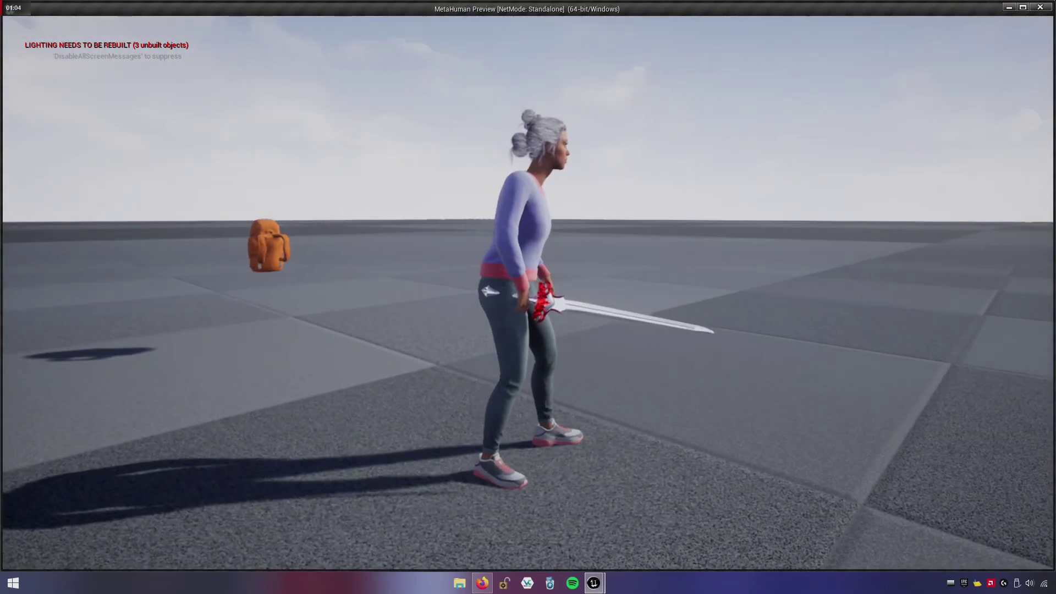
{"action": "key", "text": "w"}
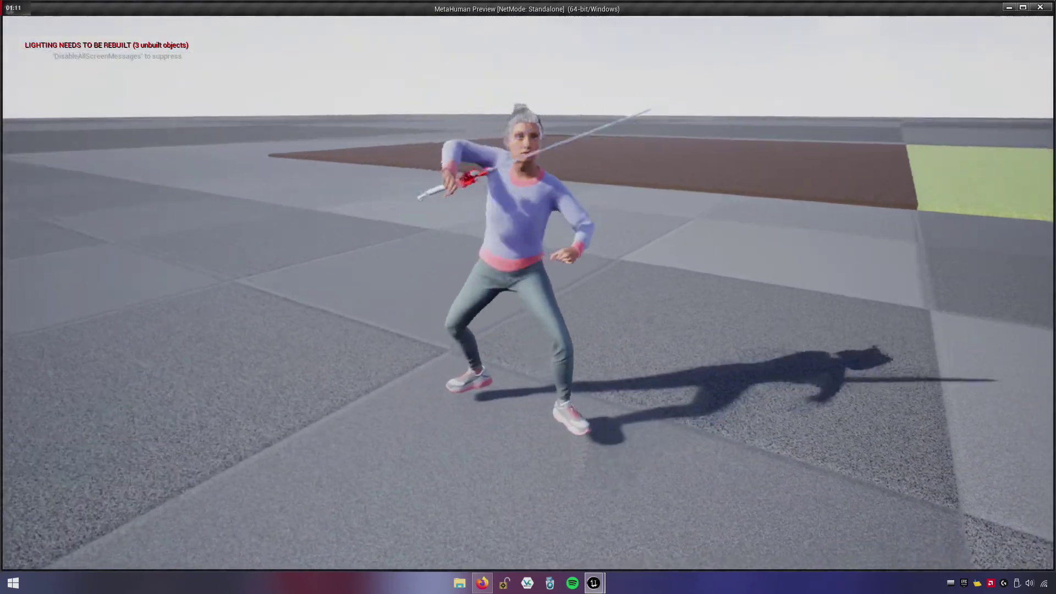
{"action": "key", "text": "w"}
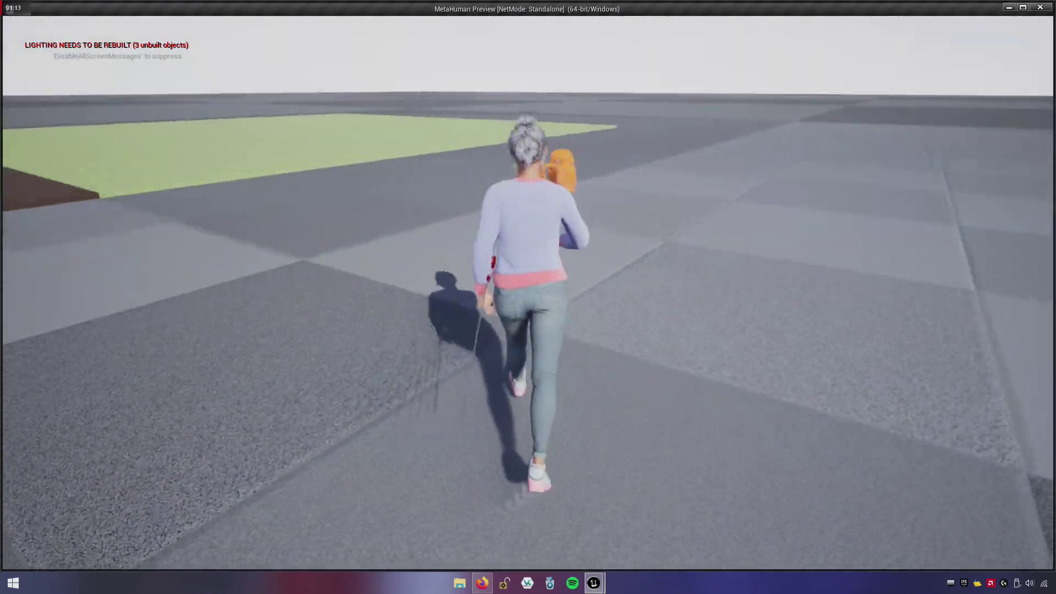
{"action": "key", "text": "e"}
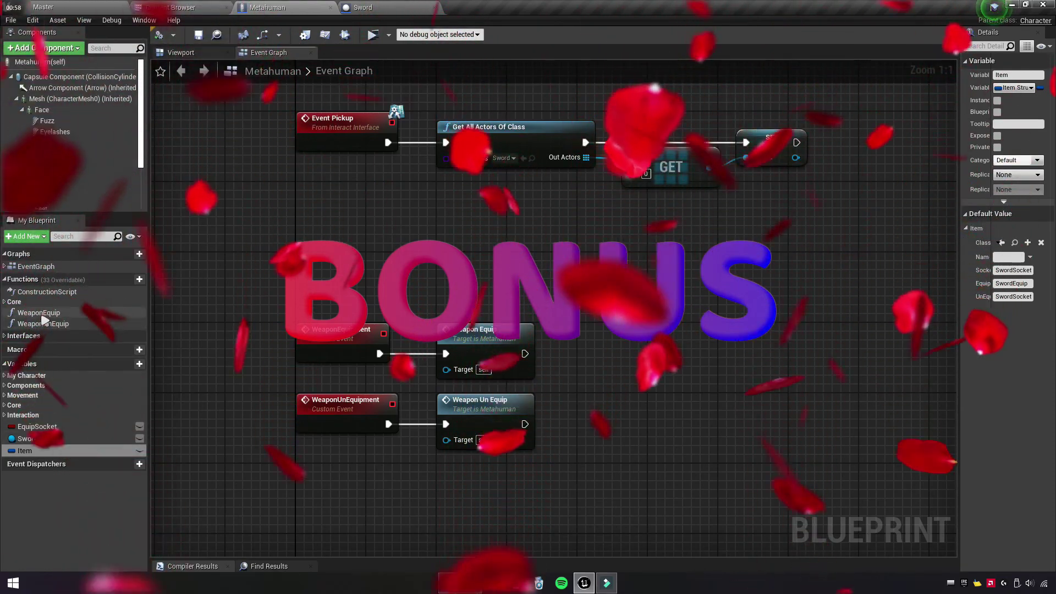
- Open WeaponEquip and break the Equip Socket link to the socket name input
{"action": "double_click", "coordinate": [38, 313]}
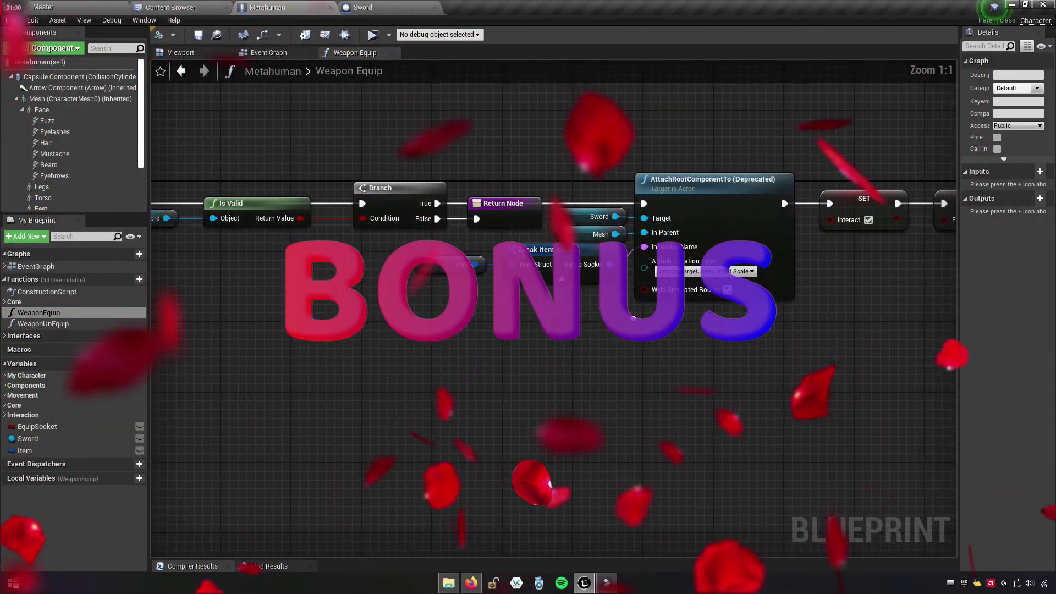
{"action": "right_click", "coordinate": [584, 269]}
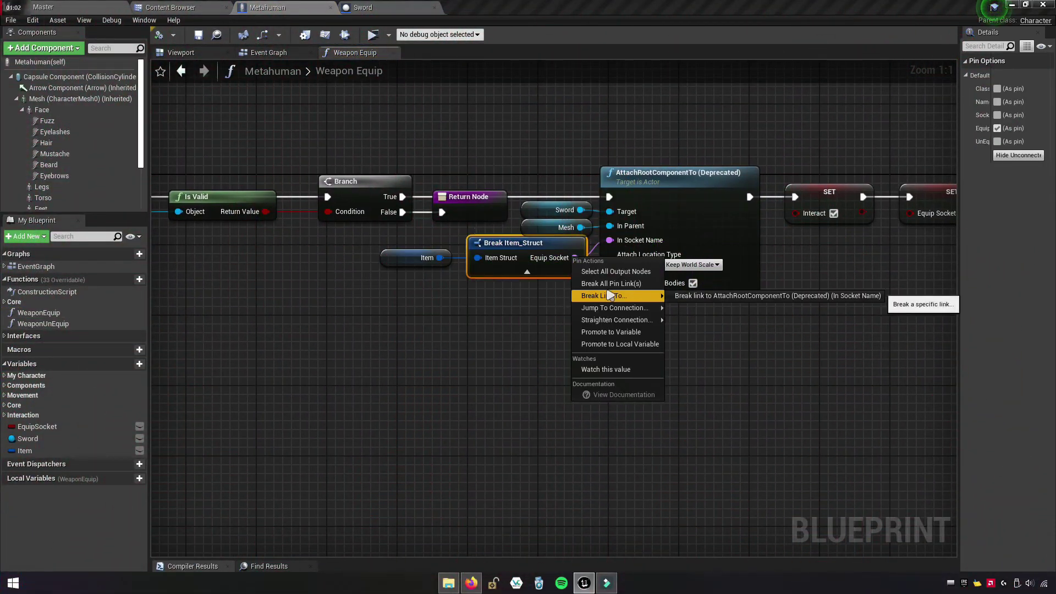
{"action": "left_click", "coordinate": [770, 296]}
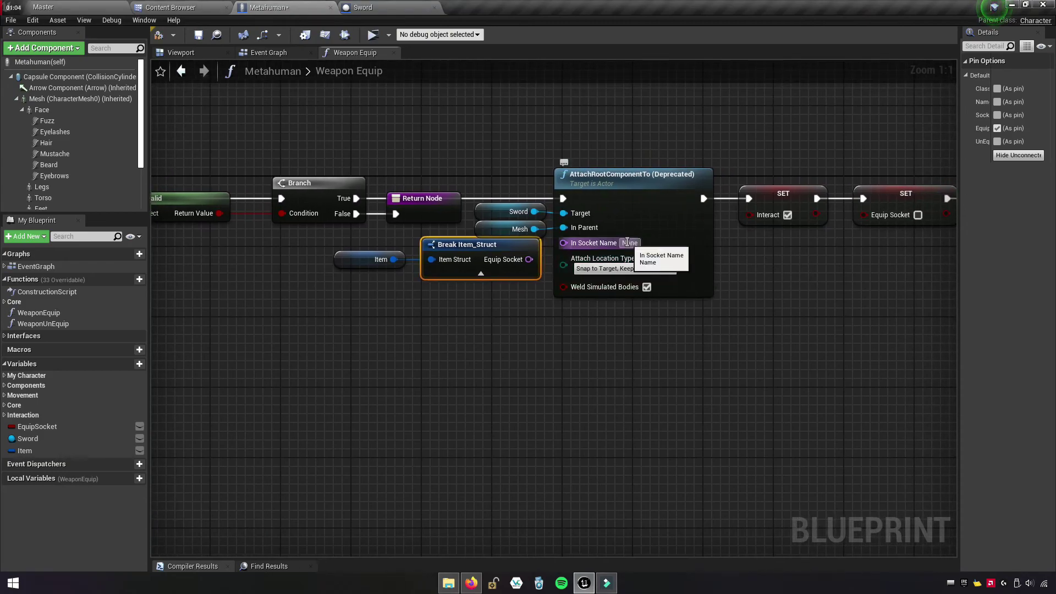
- Copy SwordEquip from the Sword blueprint and paste it into In Socket Name
{"action": "left_click", "coordinate": [388, 6]}
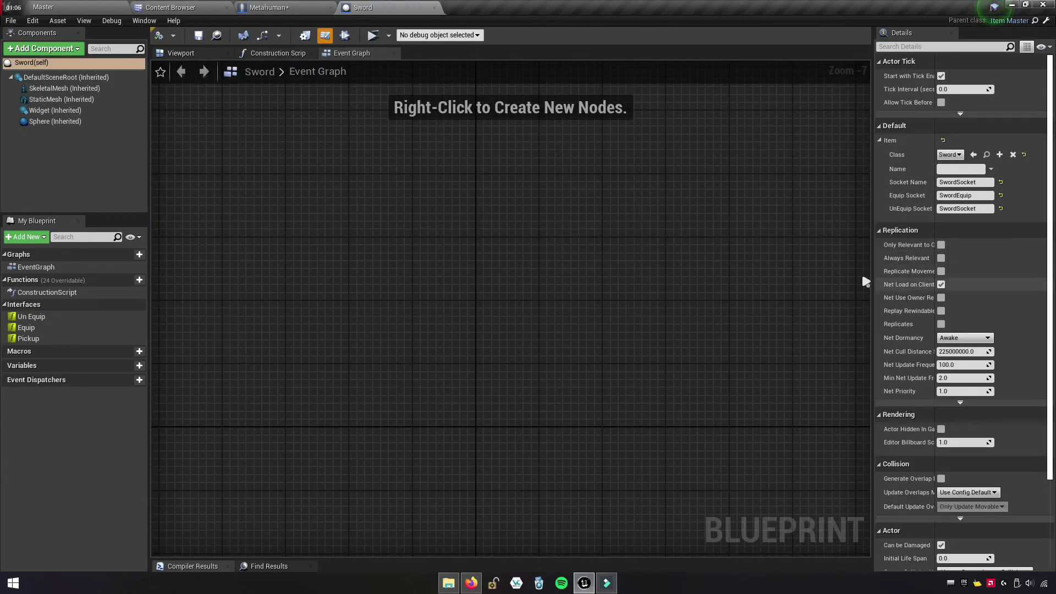
{"action": "right_click", "coordinate": [951, 195]}
{"action": "left_click", "coordinate": [993, 240]}
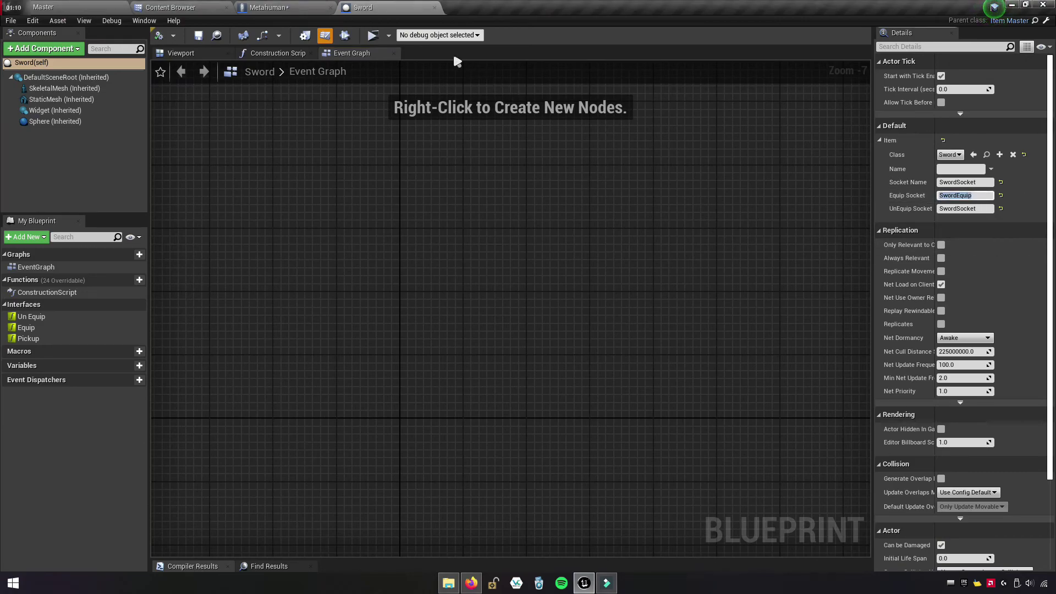
{"action": "left_click", "coordinate": [287, 6]}
{"action": "right_click", "coordinate": [636, 242]}
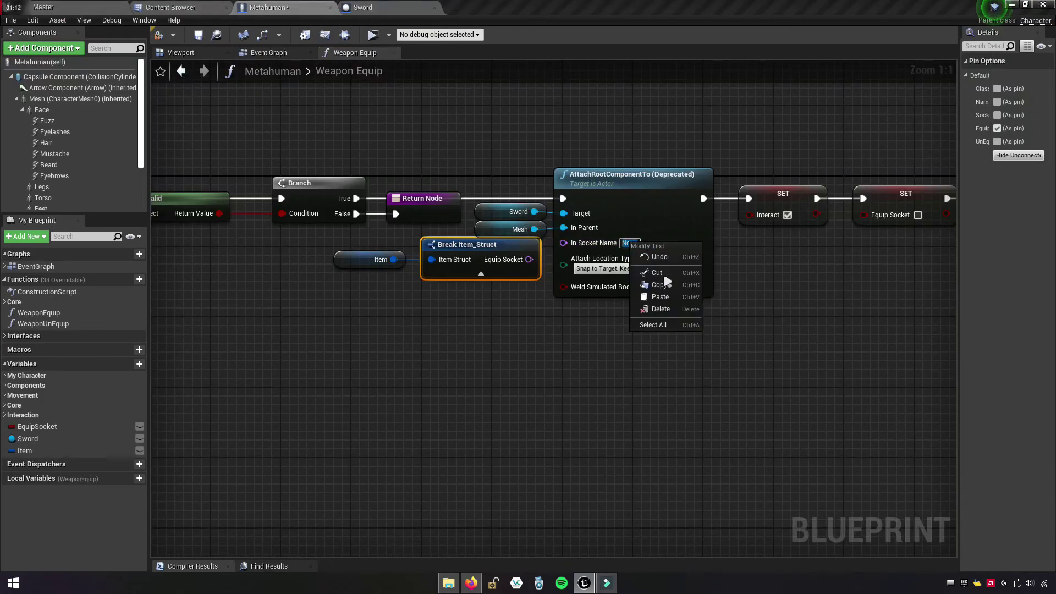
{"action": "left_click", "coordinate": [660, 297]}
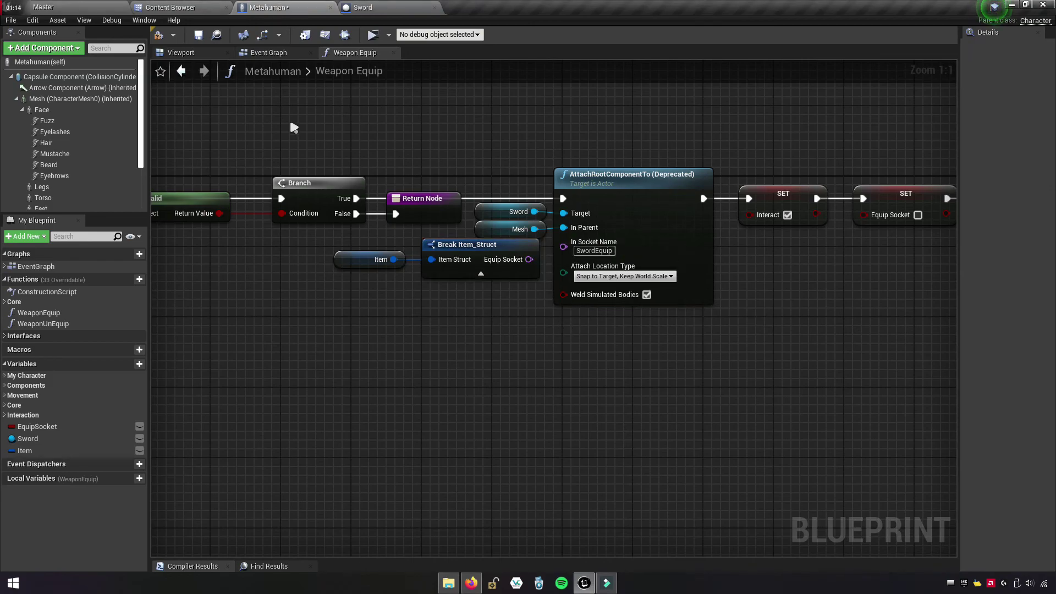
- In Weapon Un Equip, move the Item nodes aside and disconnect Un Equip Socket from the socket name
{"action": "double_click", "coordinate": [51, 324]}
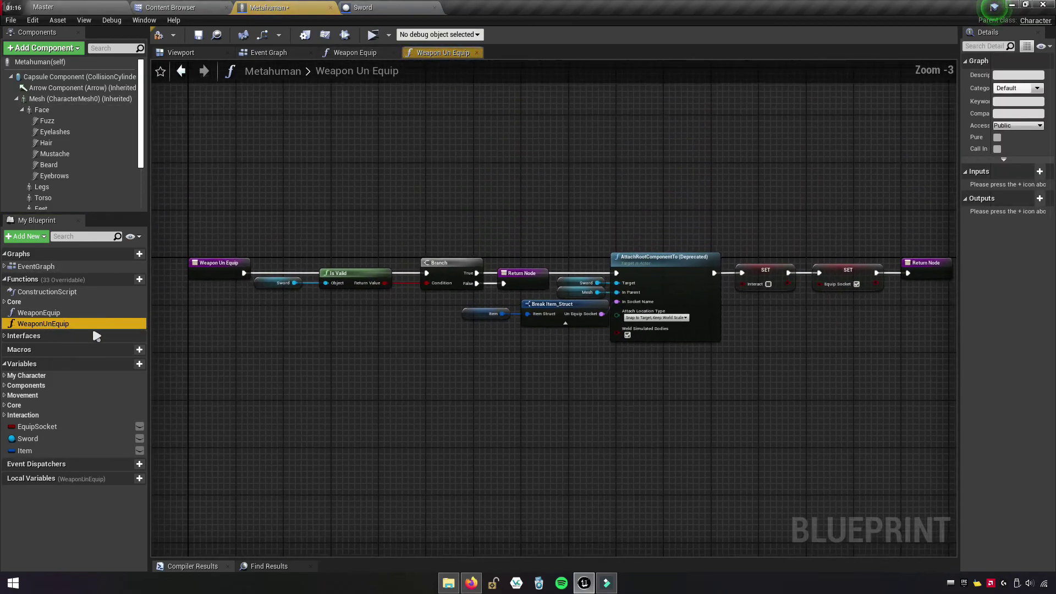
{"action": "left_click_drag", "start_coordinate": [524, 328], "coordinate": [398, 293]}
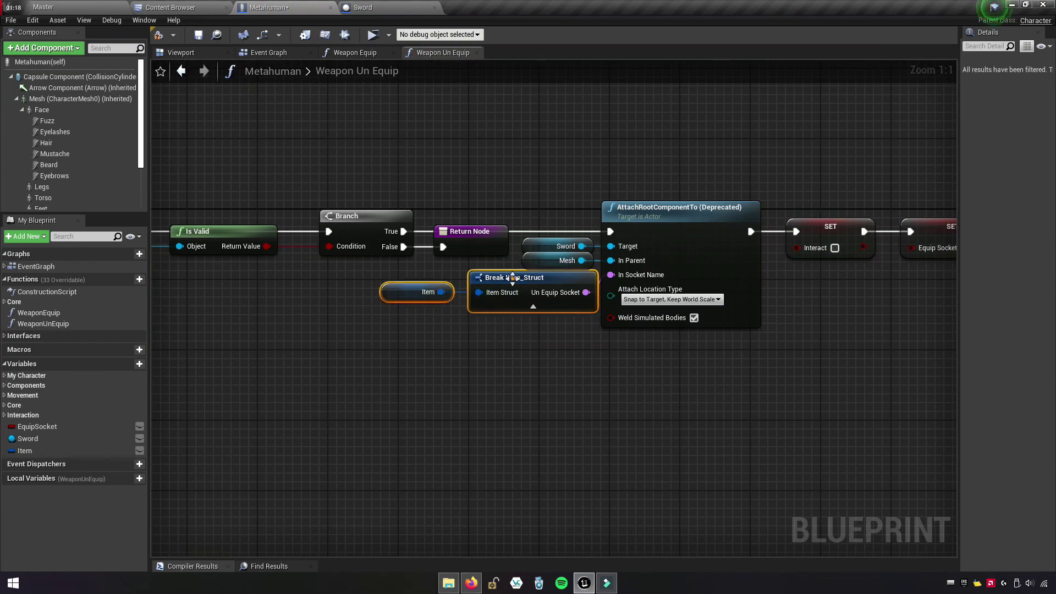
{"action": "left_click_drag", "start_coordinate": [519, 278], "coordinate": [387, 322]}
{"action": "right_click", "coordinate": [457, 337]}
{"action": "left_click", "coordinate": [572, 376]}
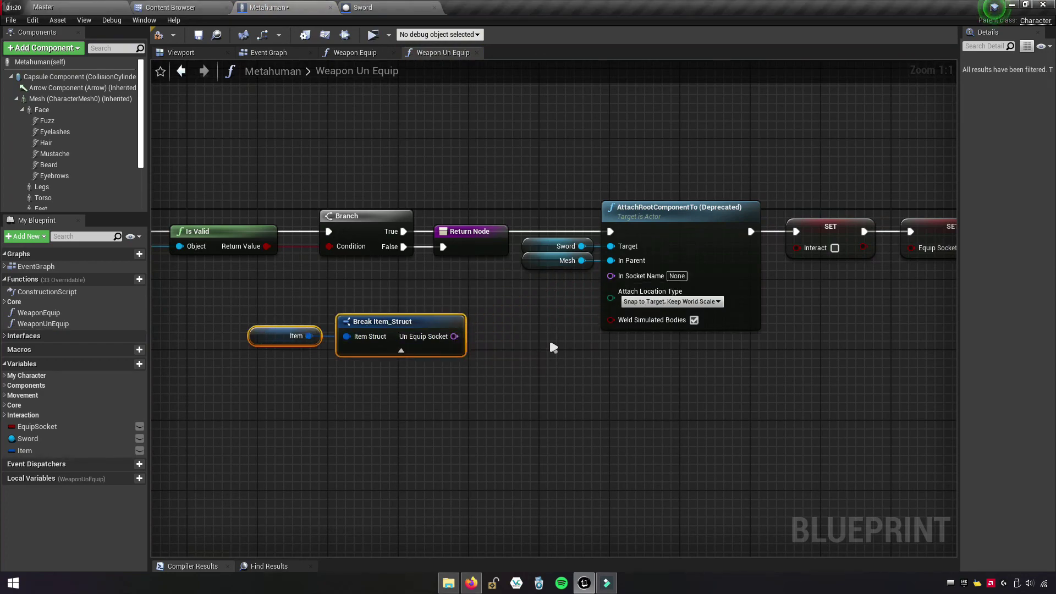
- Copy SwordSocket from the Sword blueprint and paste it into In Socket Name
{"action": "left_click", "coordinate": [379, 7]}
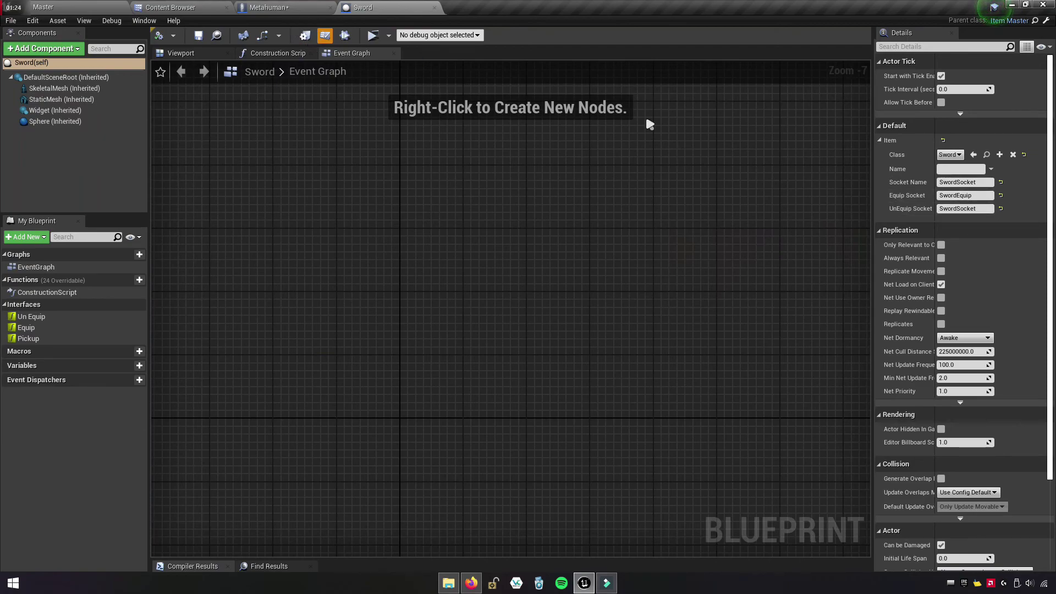
{"action": "right_click", "coordinate": [951, 183]}
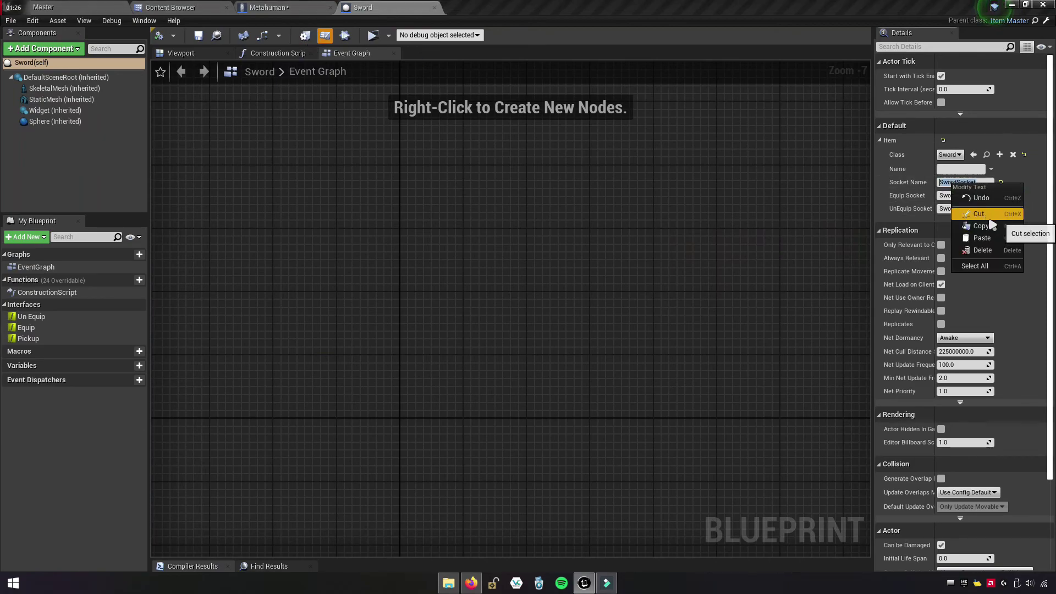
{"action": "left_click", "coordinate": [968, 215]}
{"action": "left_click", "coordinate": [288, 7]}
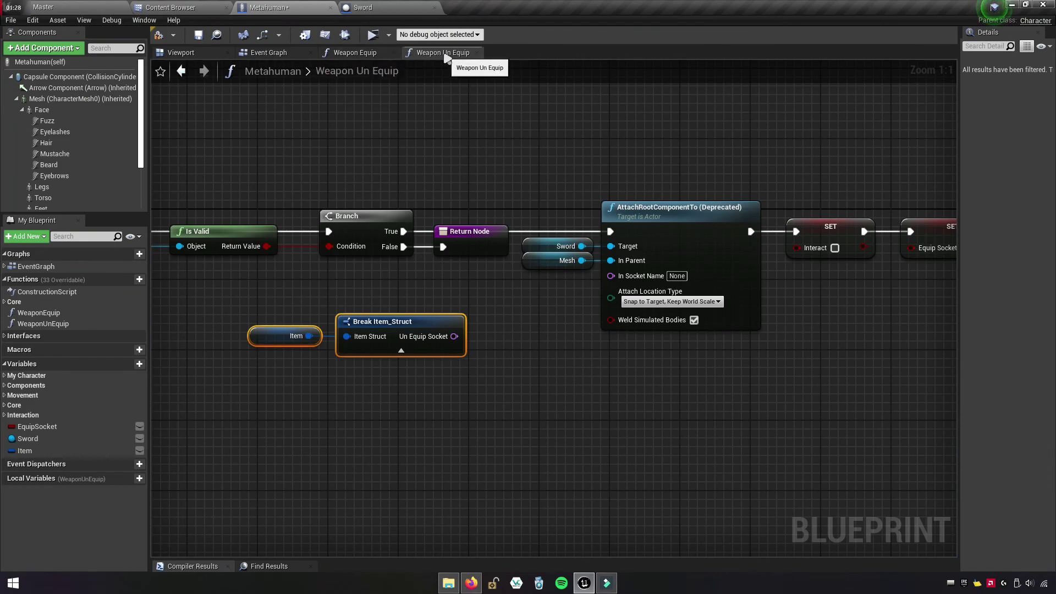
{"action": "right_click", "coordinate": [676, 277]}
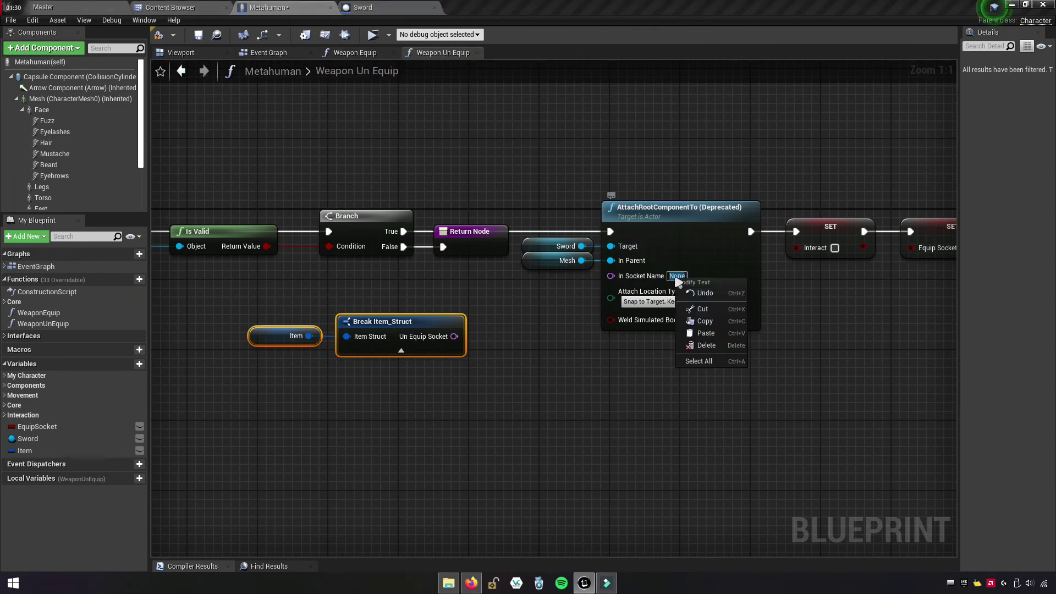
{"action": "left_click", "coordinate": [704, 333]}
- Delete the Item and Break Item_Struct nodes and the Item variable, then save the Metahuman blueprint
{"action": "right_click_drag", "start_coordinate": [461, 409], "coordinate": [555, 401]}
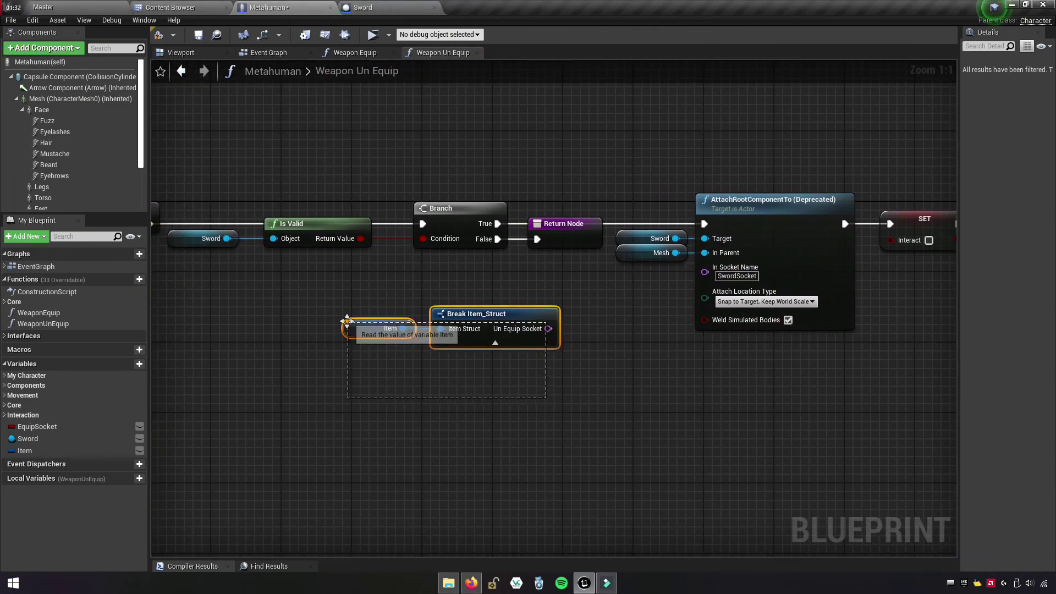
{"action": "right_click", "coordinate": [358, 324]}
{"action": "left_click", "coordinate": [393, 360]}
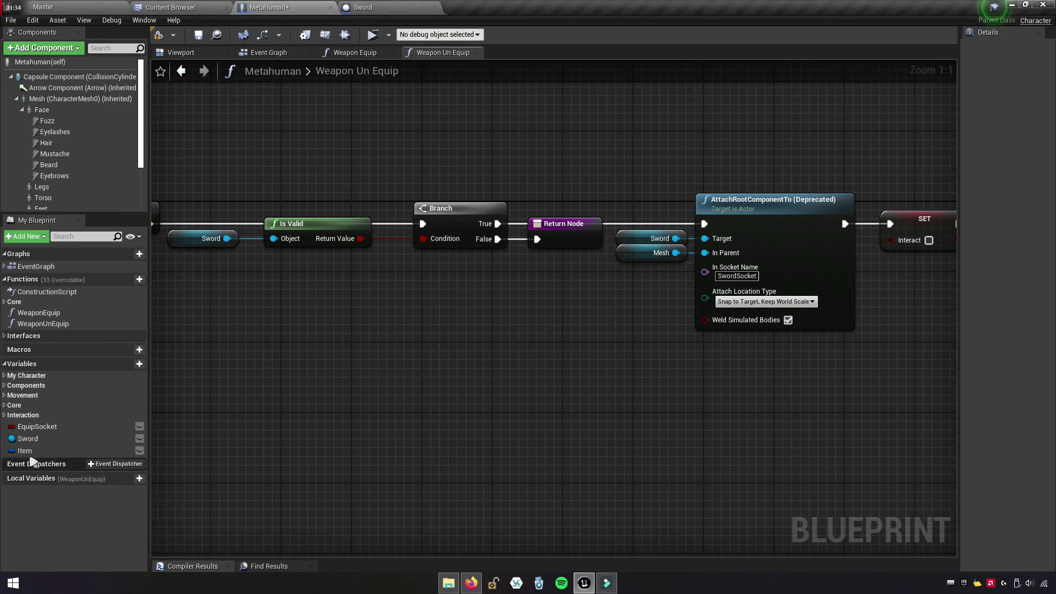
{"action": "left_click", "coordinate": [29, 452]}
{"action": "right_click", "coordinate": [31, 452]}
{"action": "left_click", "coordinate": [61, 535]}
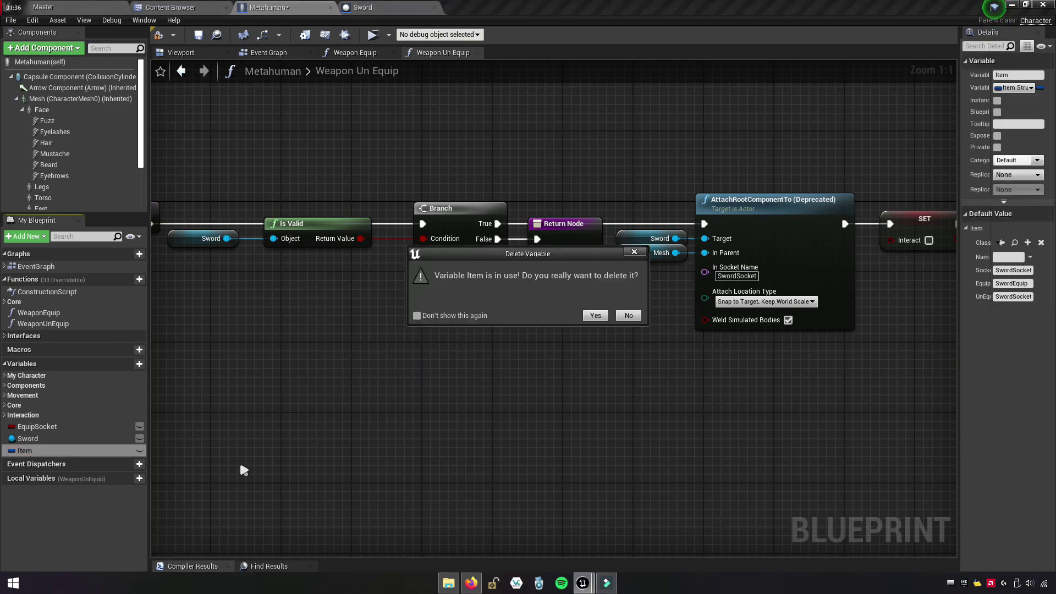
{"action": "left_click", "coordinate": [595, 315]}
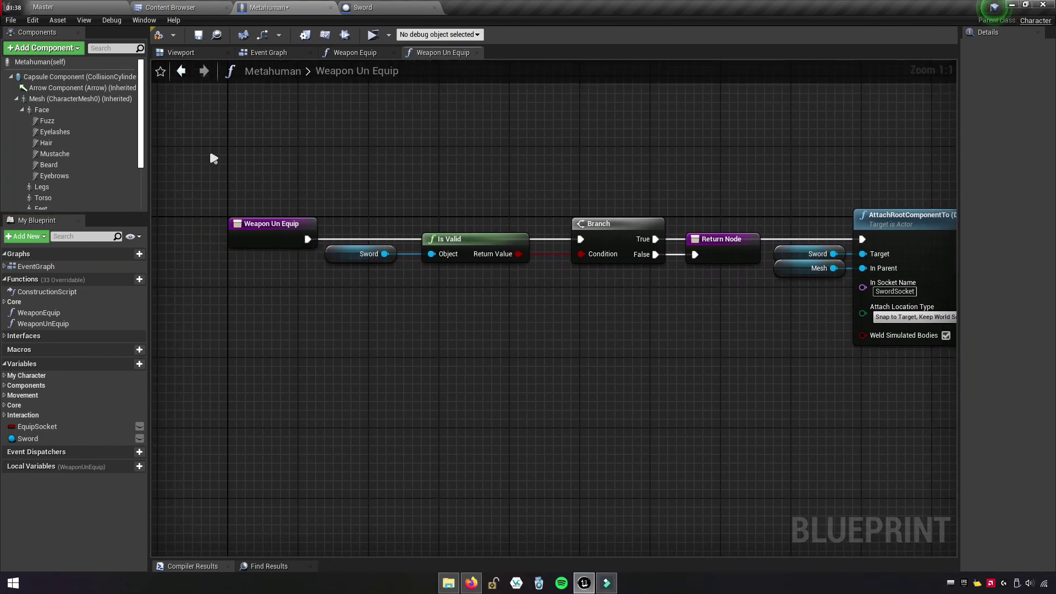
{"action": "left_click", "coordinate": [199, 36]}
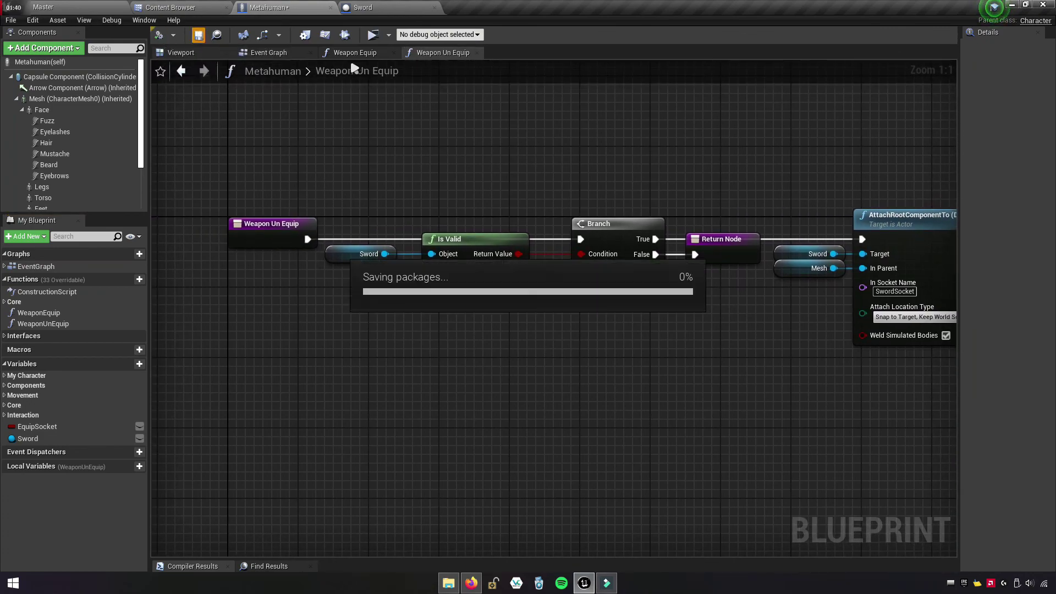
{"action": "left_click", "coordinate": [355, 53]}
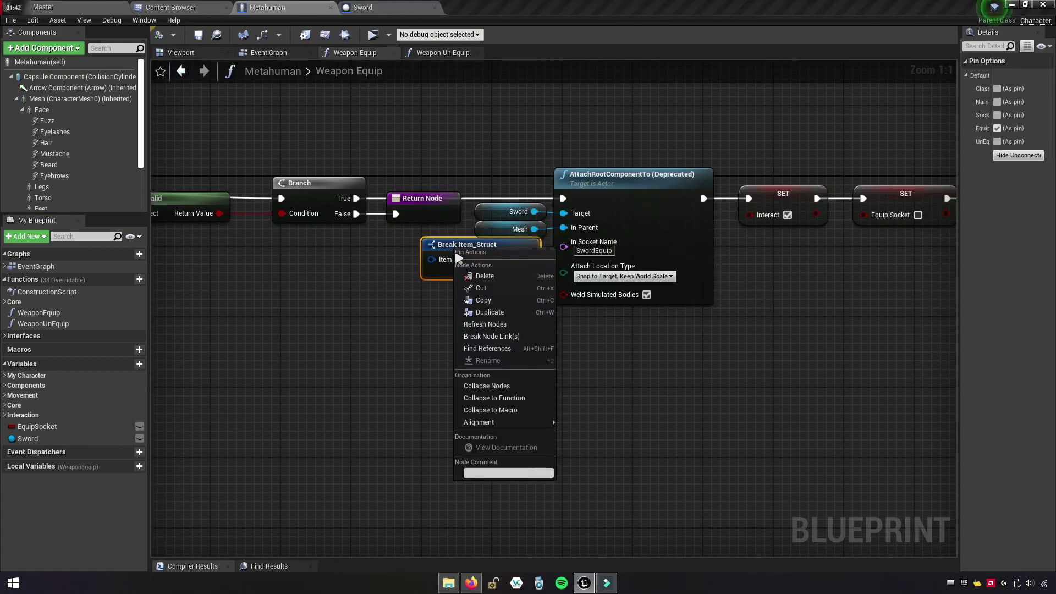